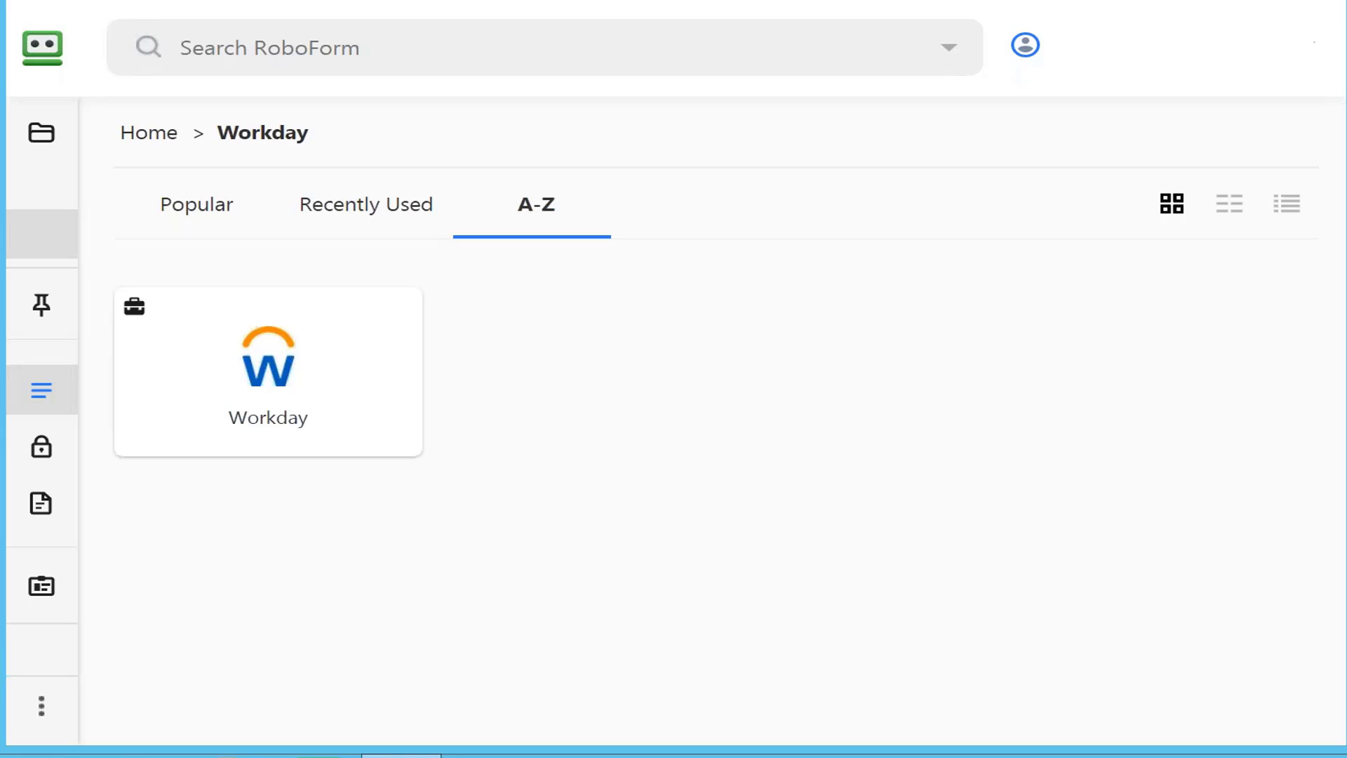
Step: Launch the saved Workday login card from RoboForm's A-Z view
left_click(273, 369)
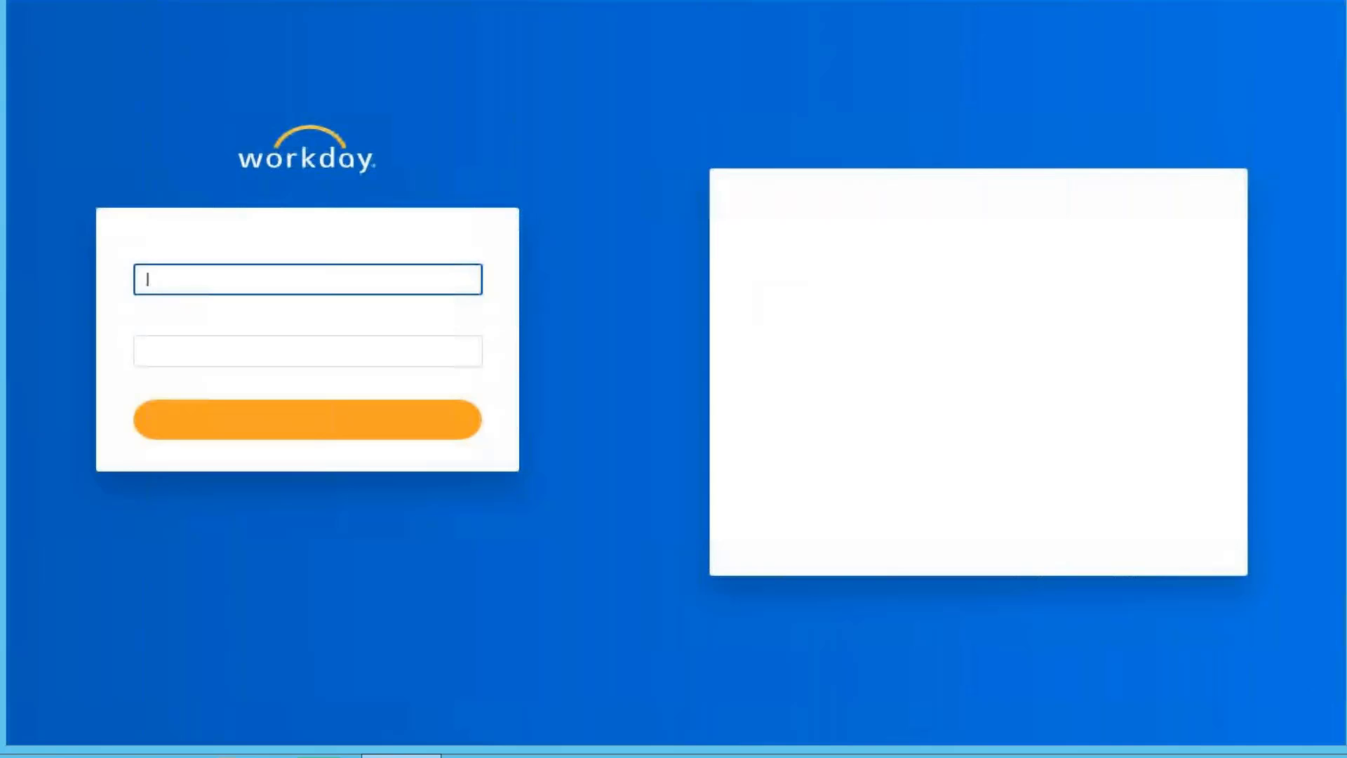
Step: Sign in to Workday with the autofilled credentials and reach the home page
left_click(446, 420)
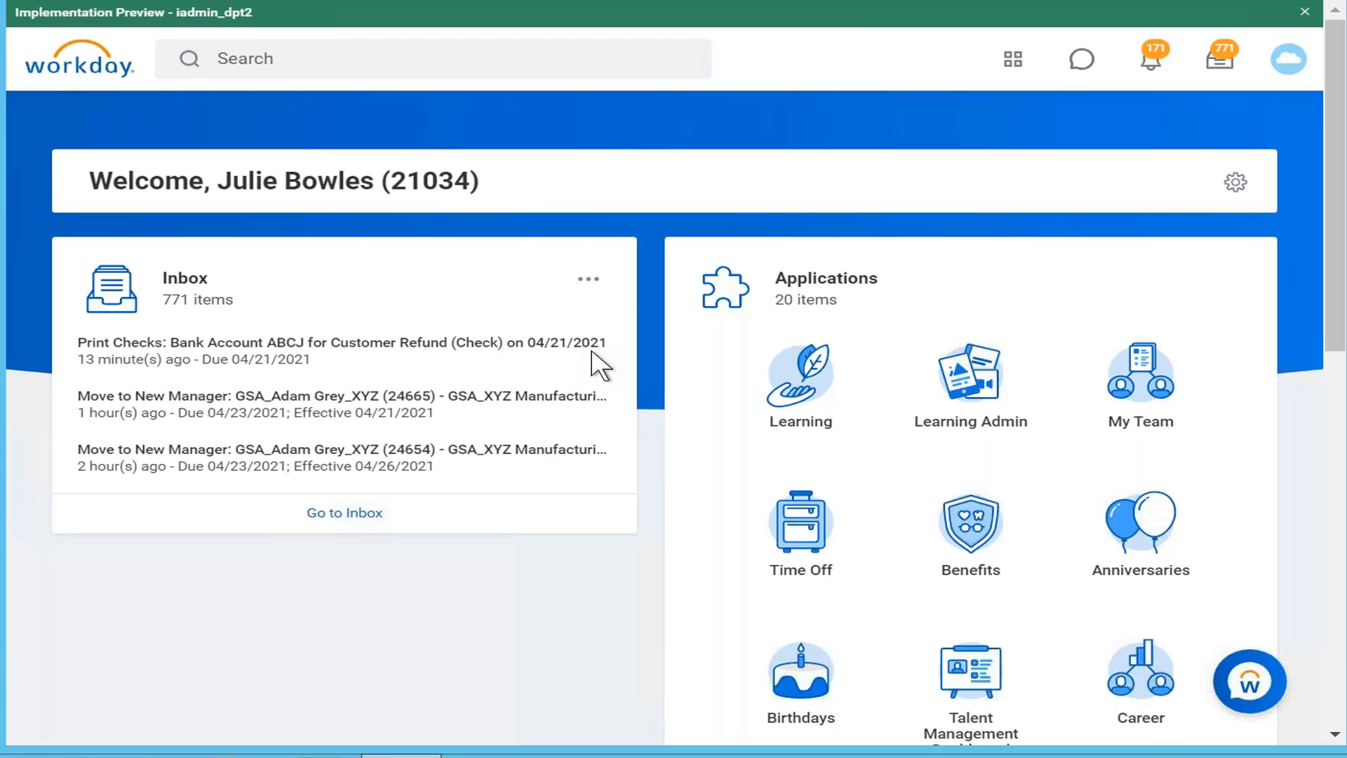
Step: Search 'create calc field' and open the Create Calculated Field task form
left_click(350, 59)
type("crea")
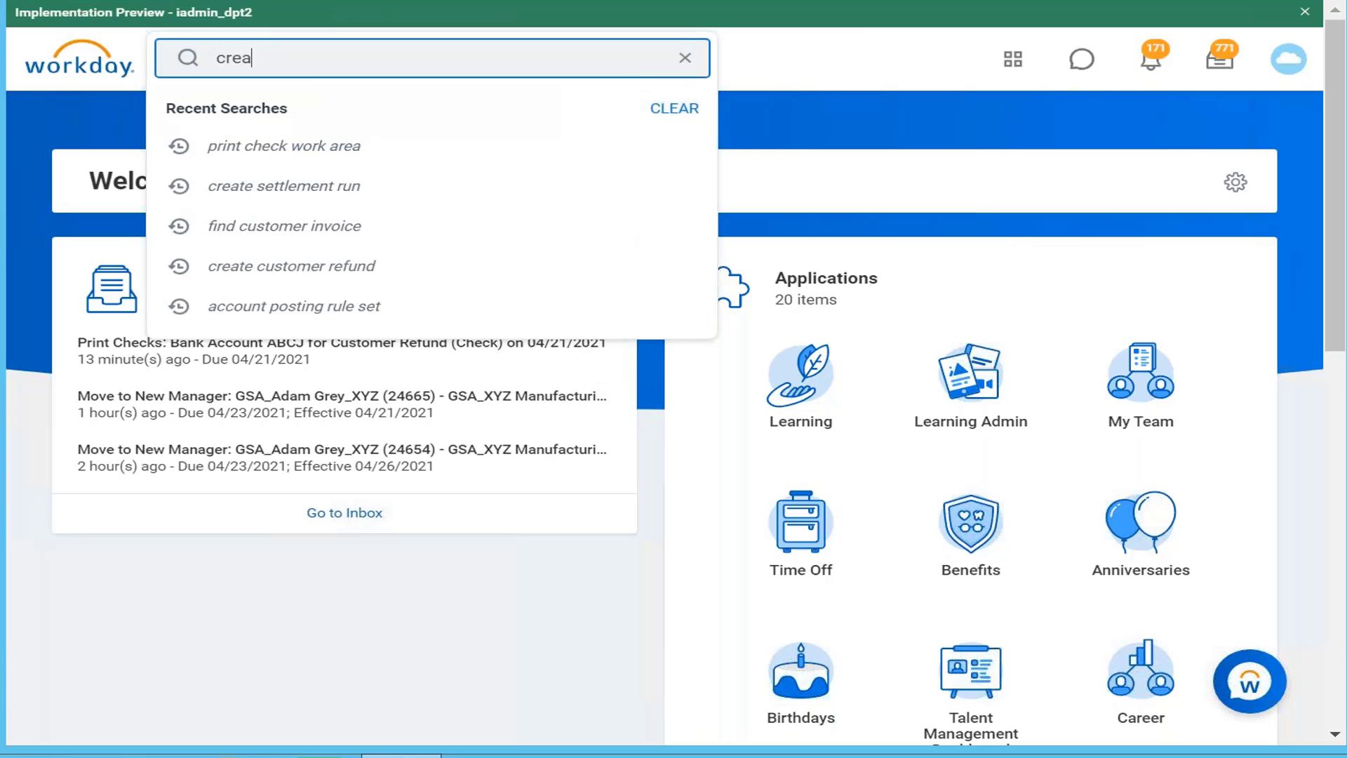
type("te cak")
key("BackSpace")
type("lc field")
key("Return")
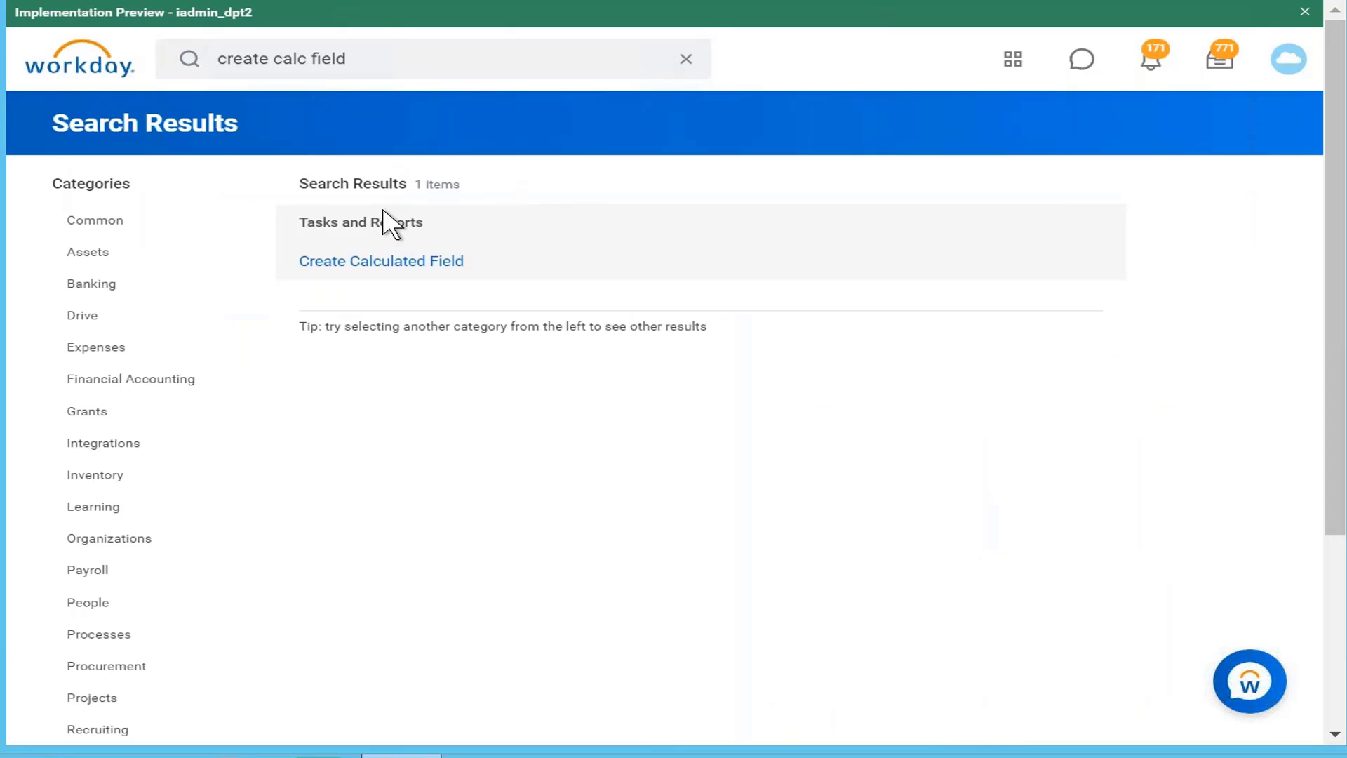
left_click(404, 266)
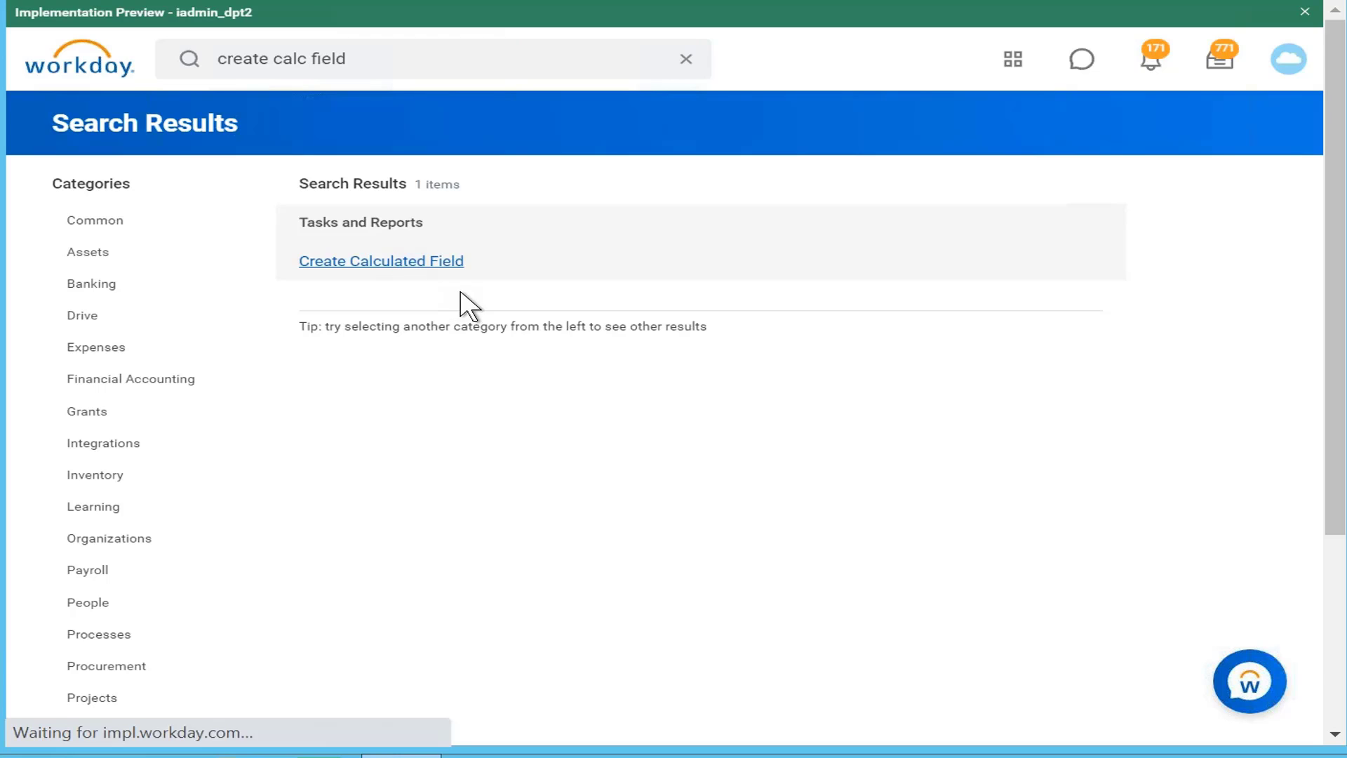
left_click(390, 192)
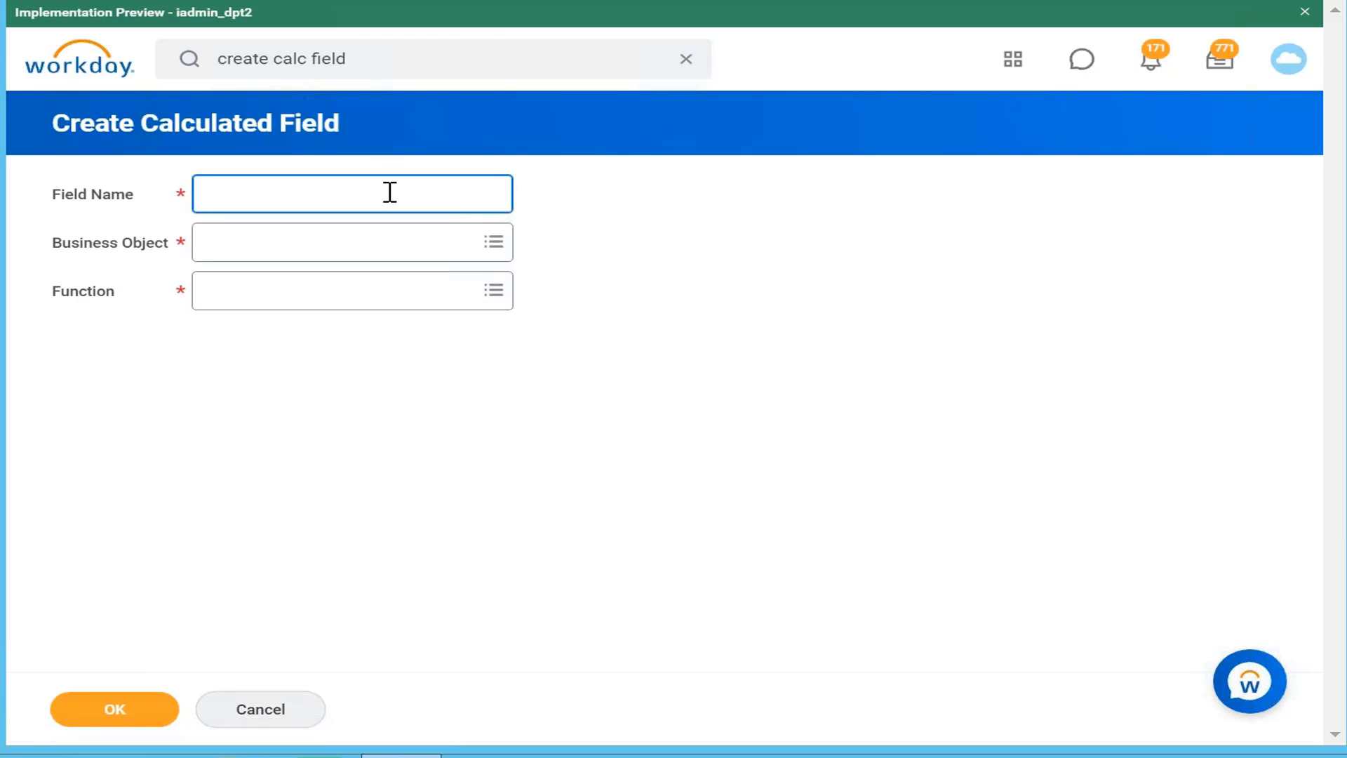
Step: Name the field 'CF Base pay in USD' on Worker, using the Convert Currency function
type("CF Base pay in USD")
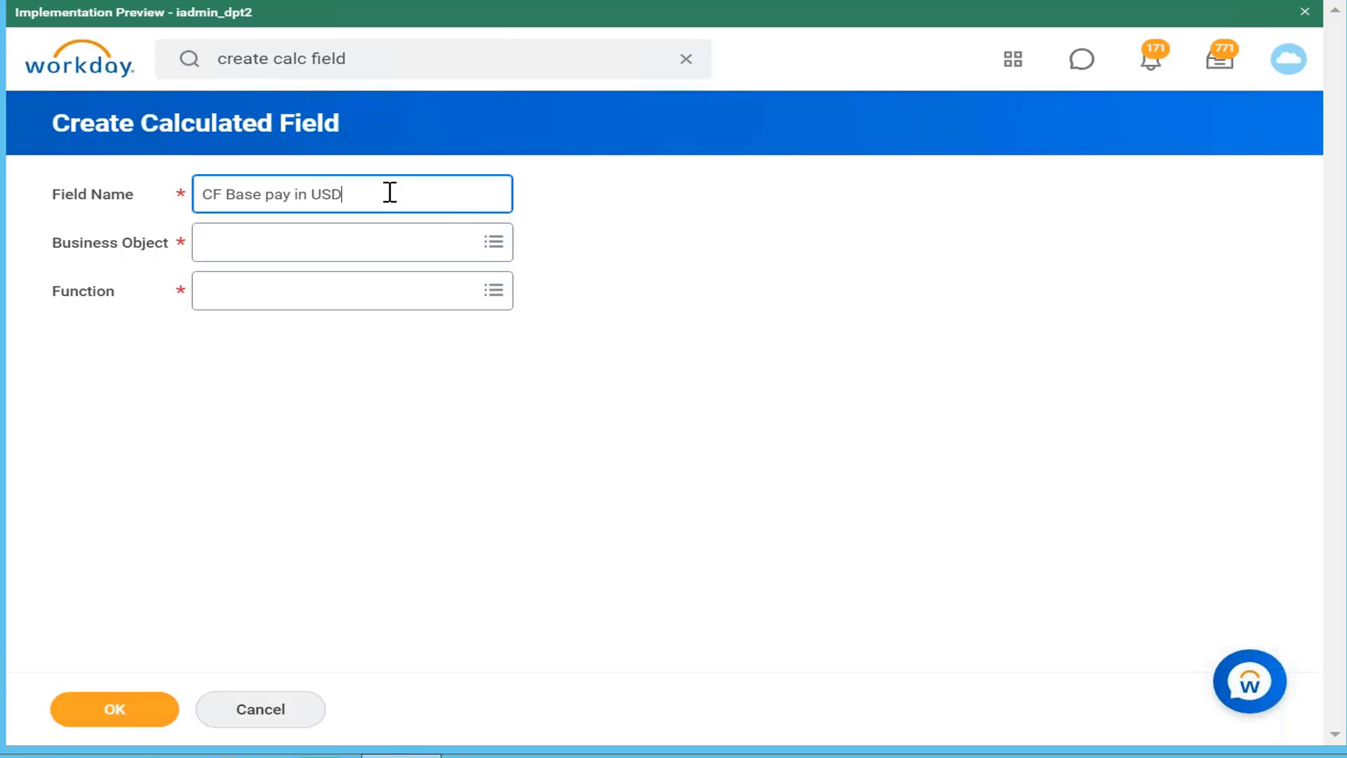
left_click(442, 242)
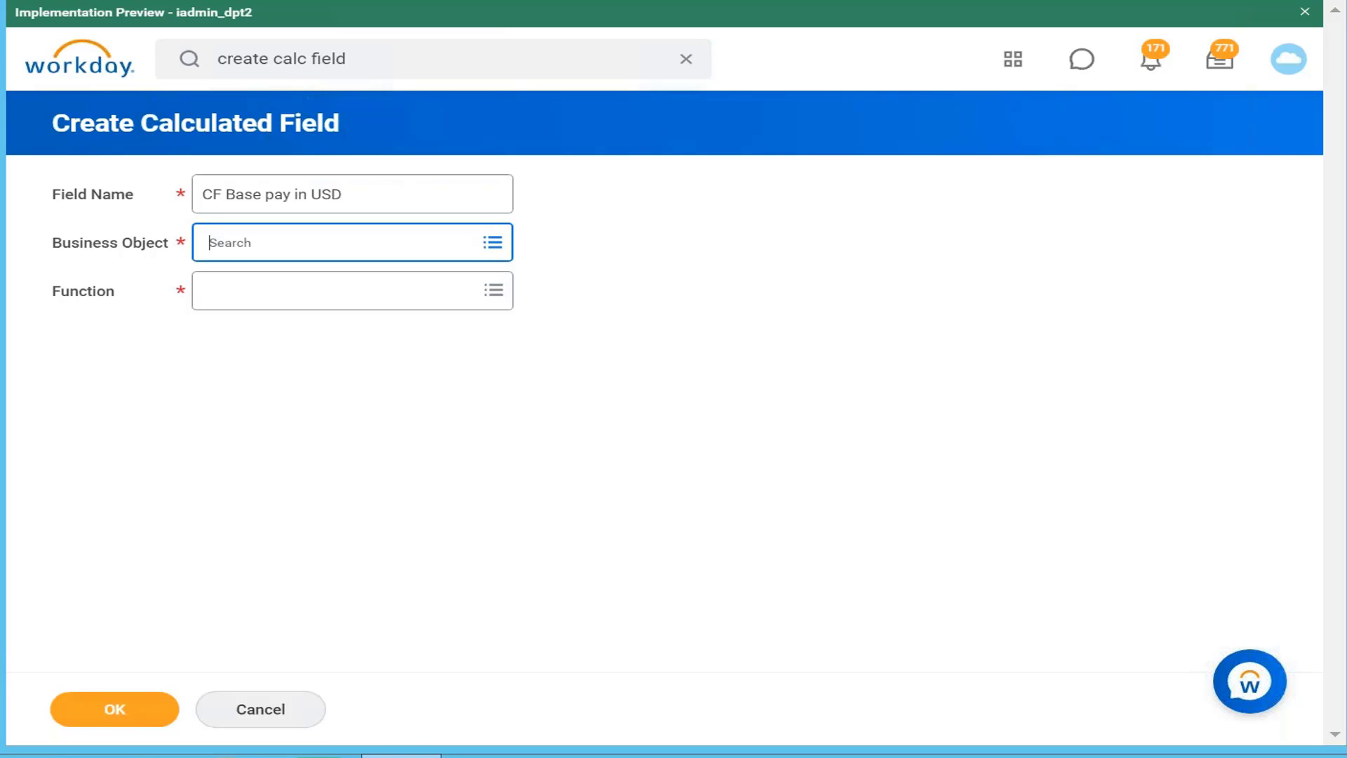
type("worker")
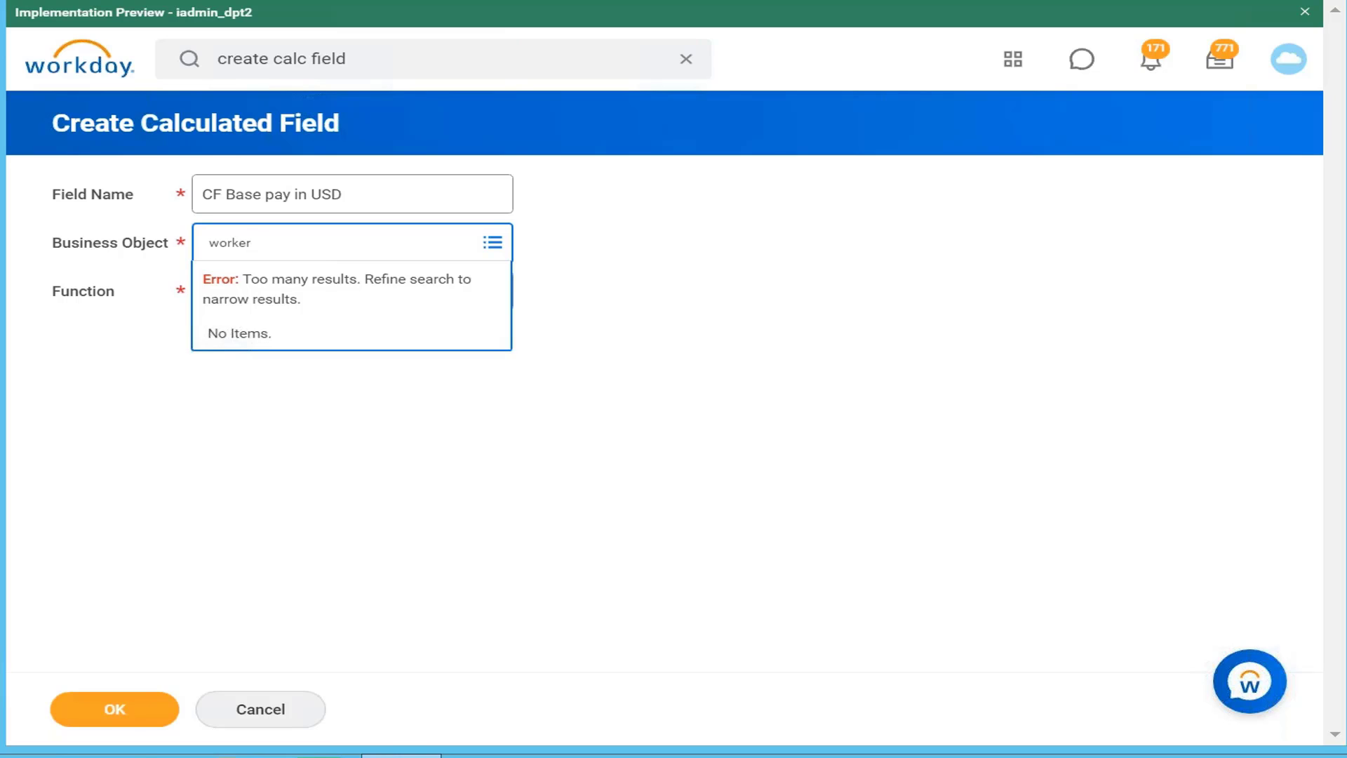
key("Return")
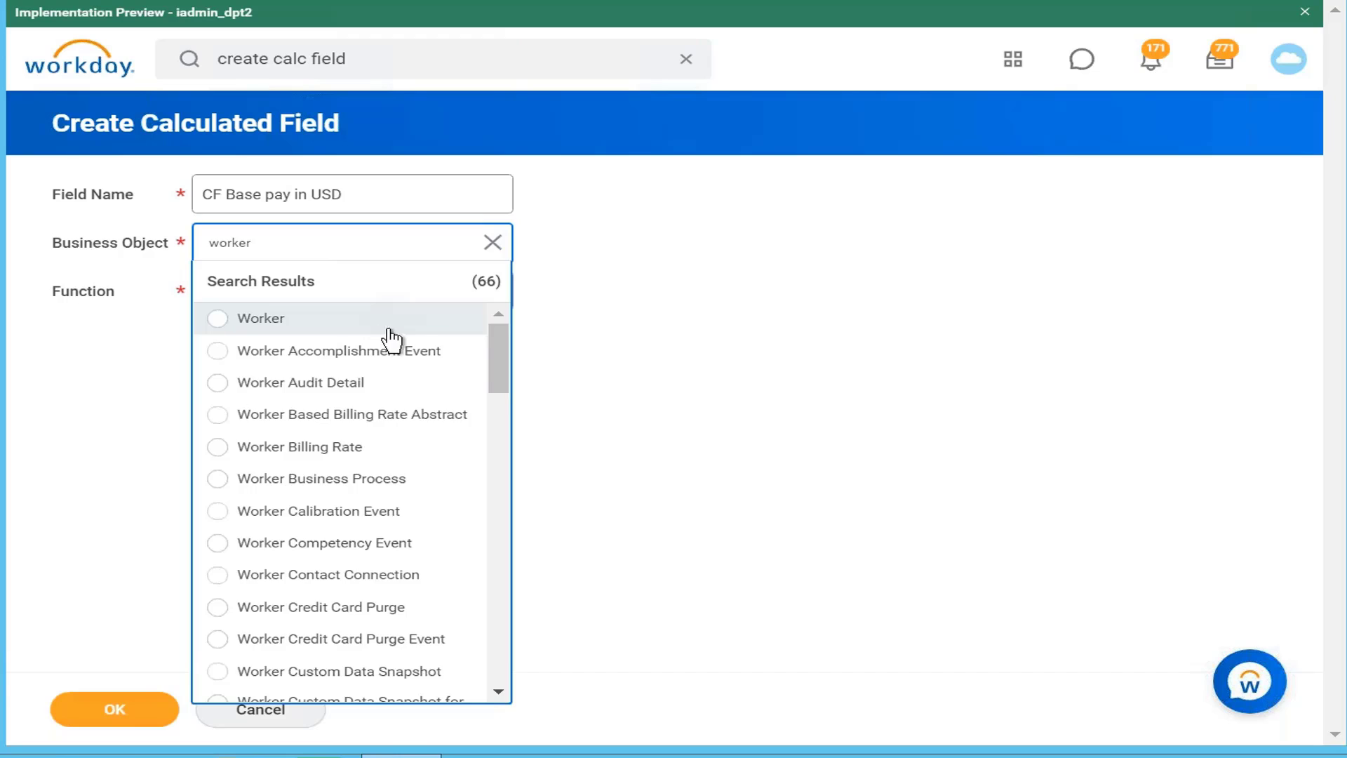
left_click(389, 337)
left_click(465, 343)
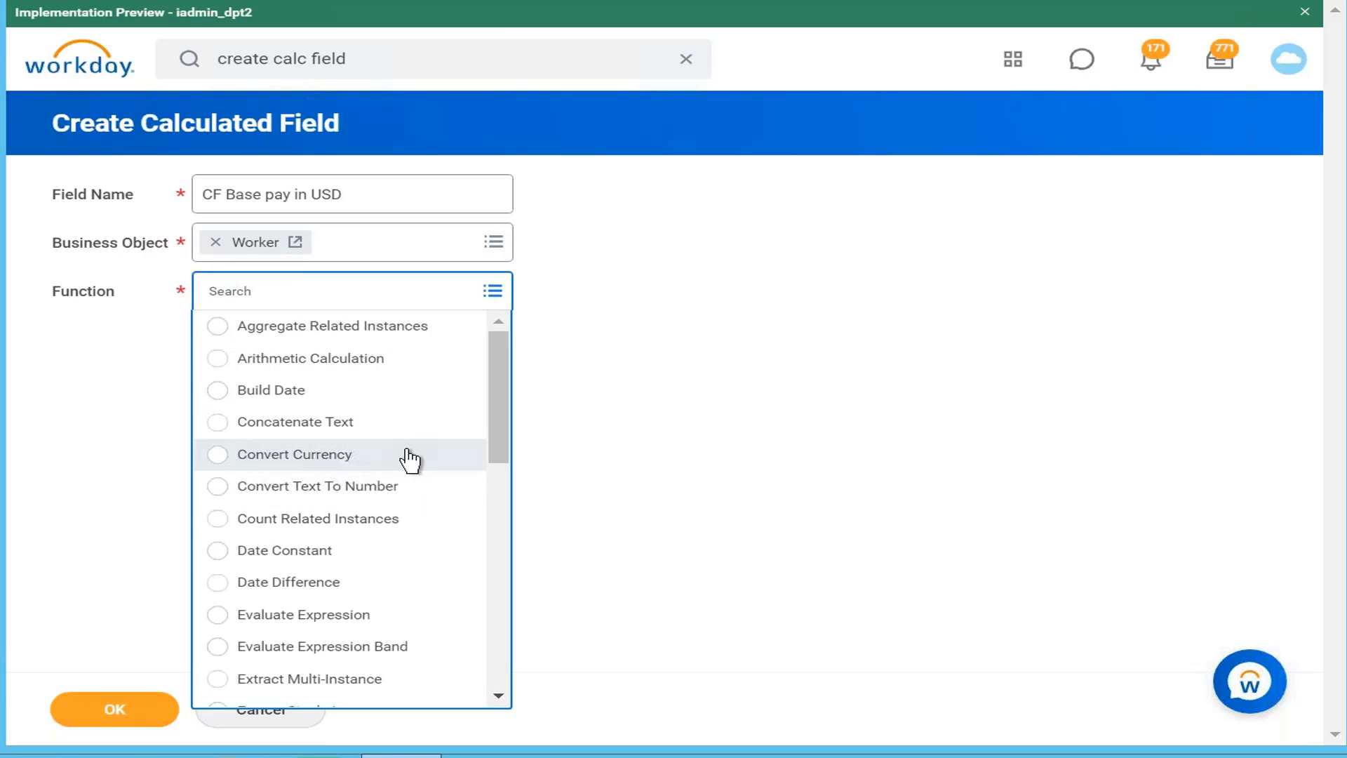
left_click(409, 456)
left_click(114, 711)
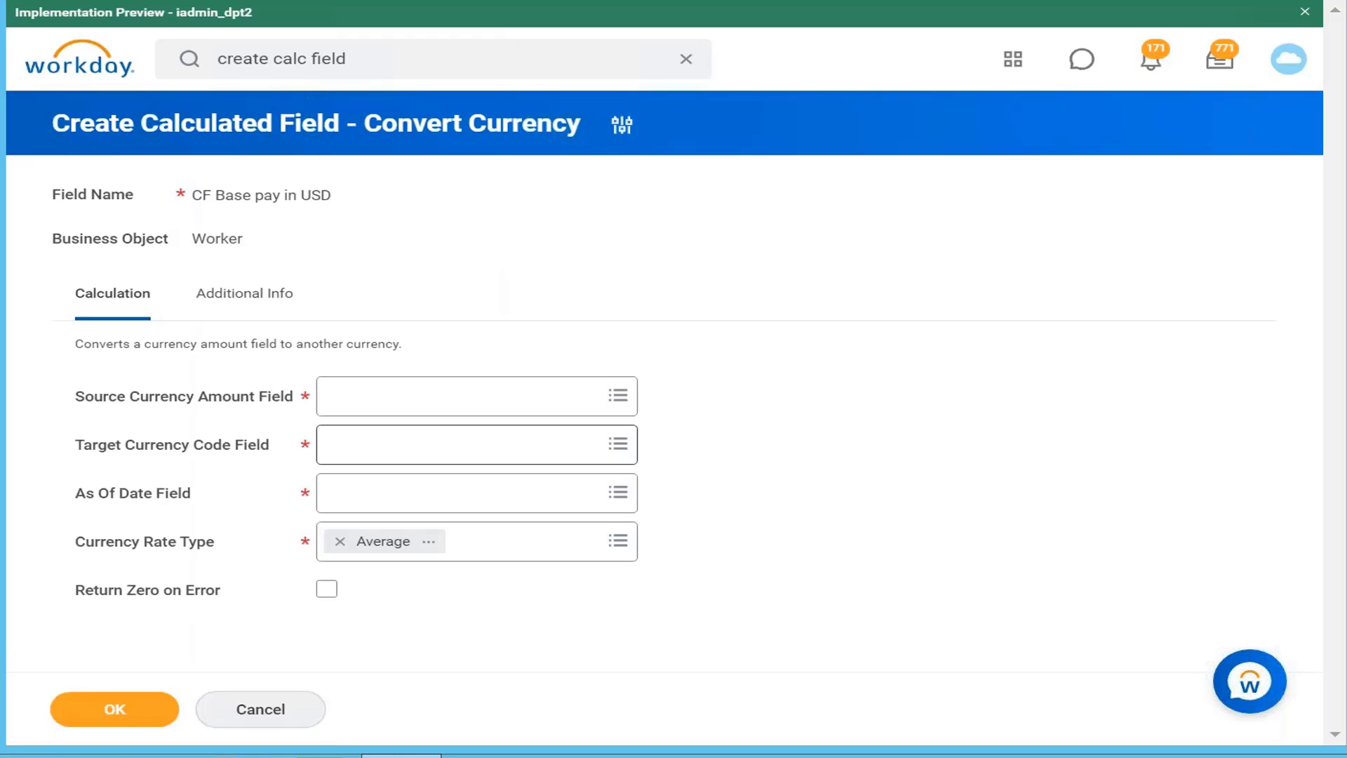
Step: Choose Total Base Pay Annualized - Amount as the source currency amount and review its details
left_click(537, 407)
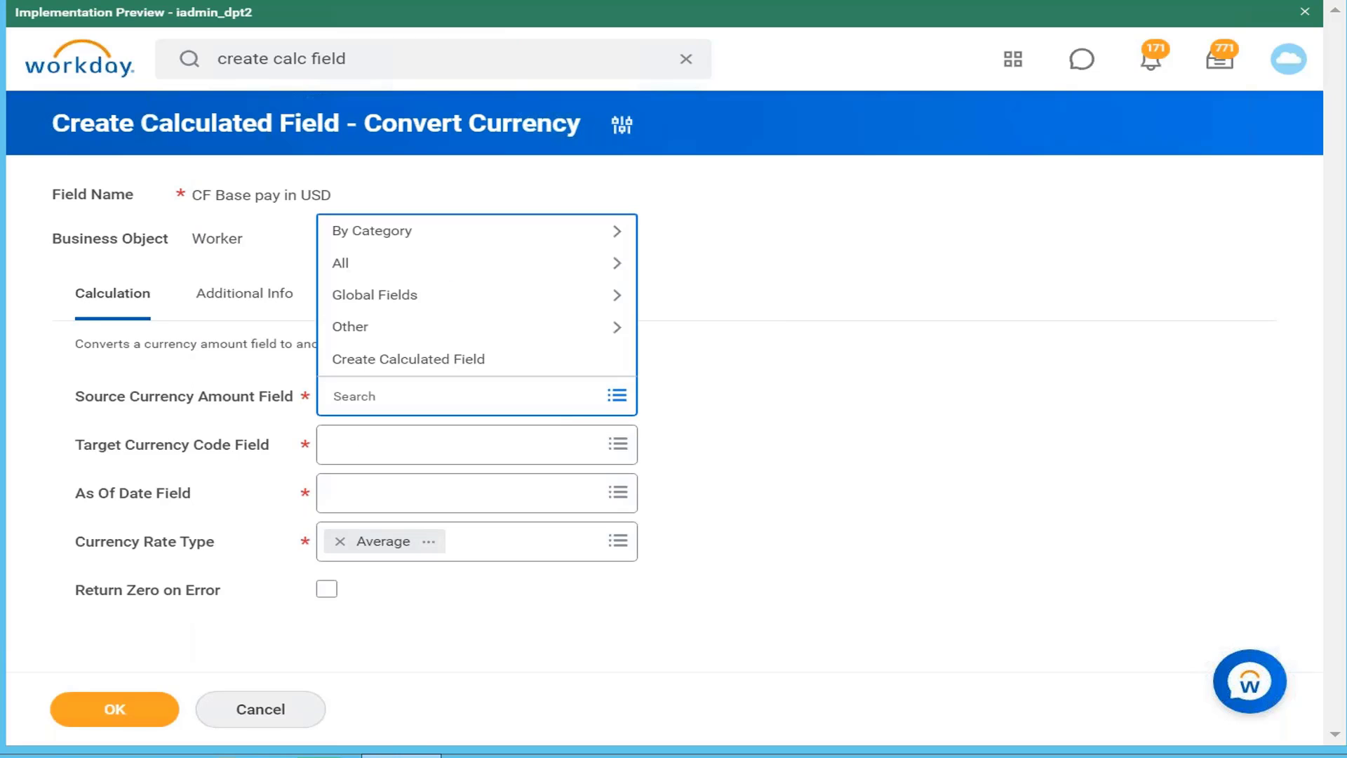
left_click(506, 240)
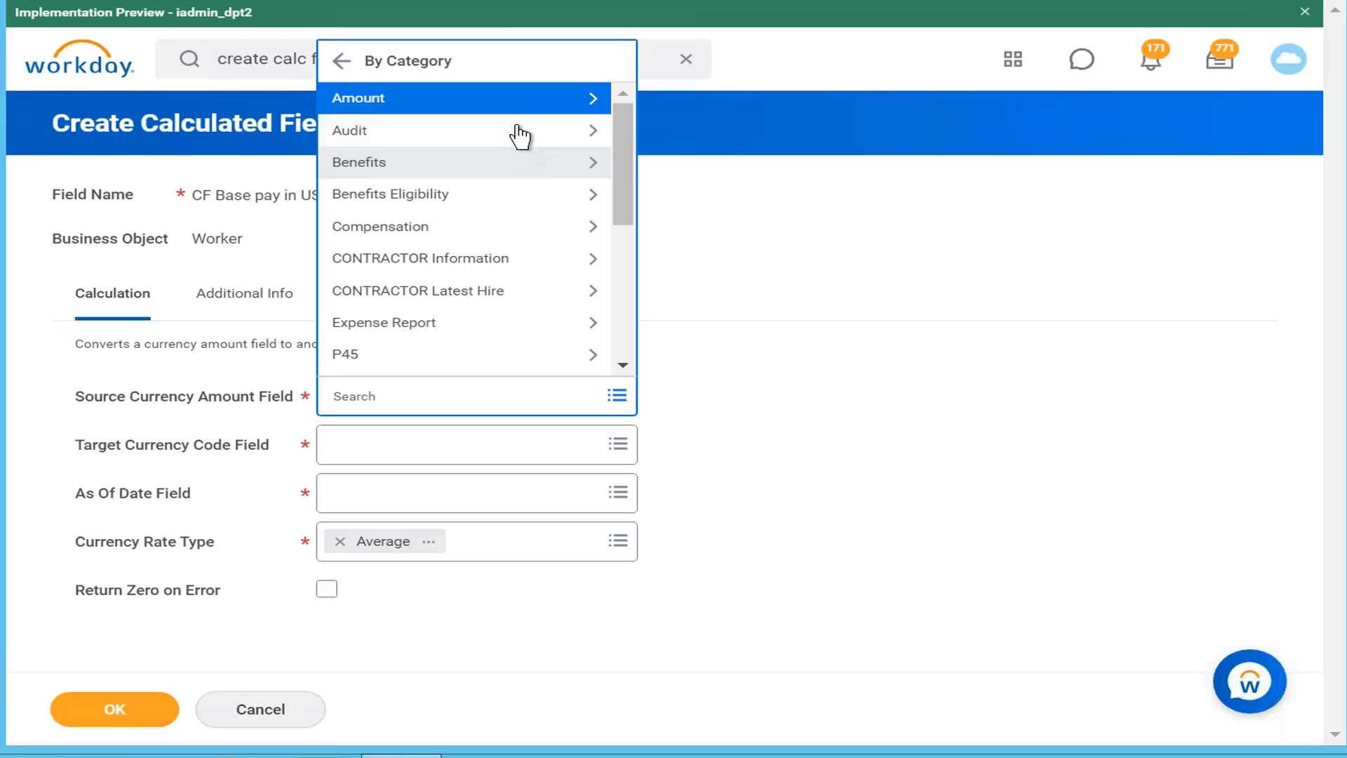
left_click(546, 104)
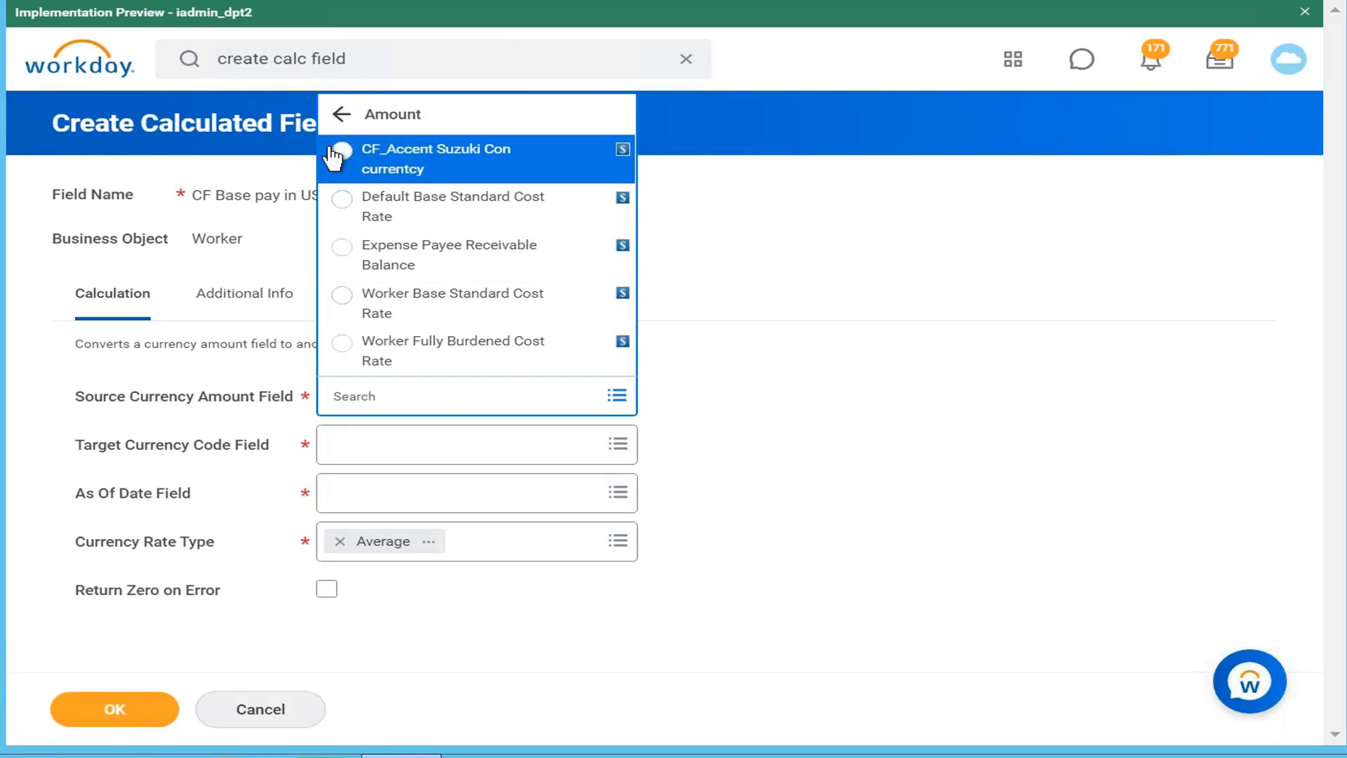
left_click(342, 116)
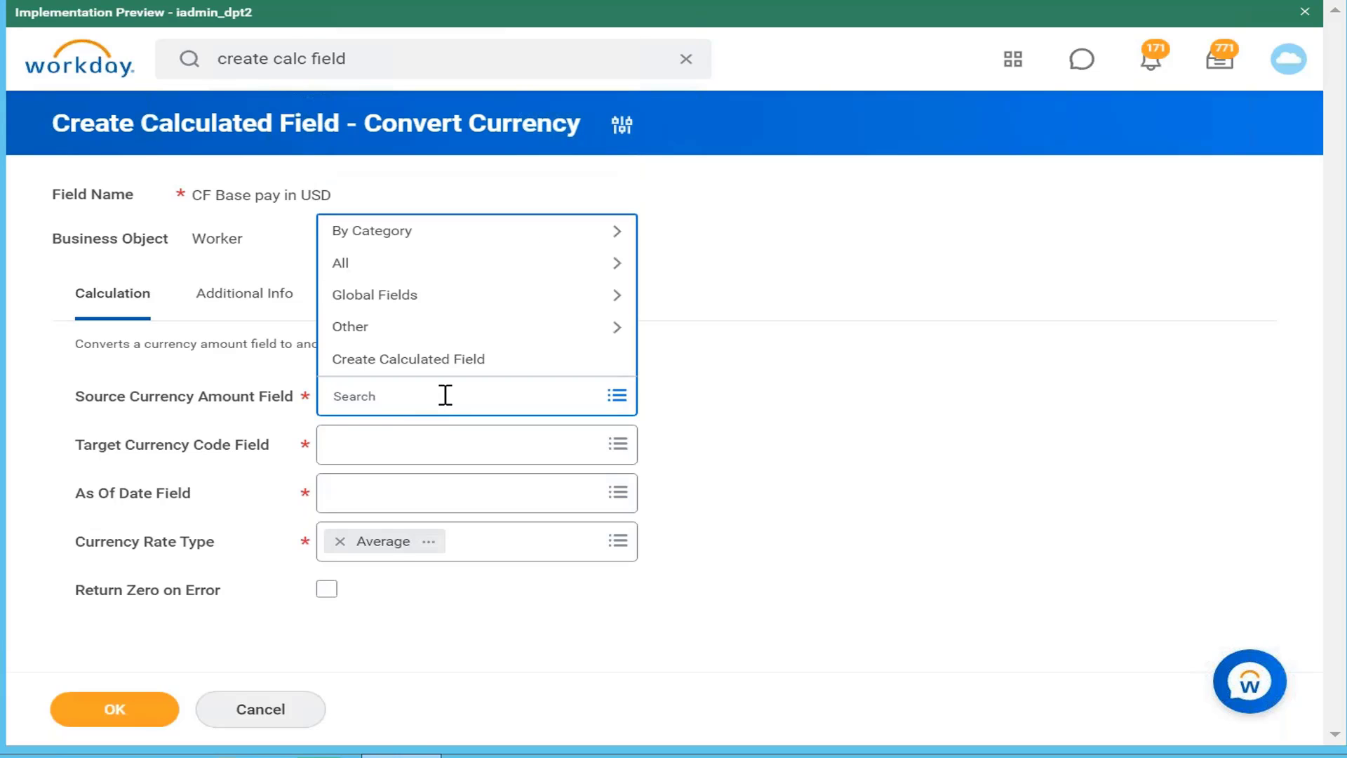
type("toytal base pay")
key("BackSpace")
key("BackSpace")
key("BackSpace")
key("BackSpace")
key("BackSpace")
key("BackSpace")
key("BackSpace")
key("BackSpace")
key("BackSpace")
key("BackSpace")
key("BackSpace")
key("BackSpace")
key("BackSpace")
type("tal annual base pay")
key("Return")
left_click(486, 124)
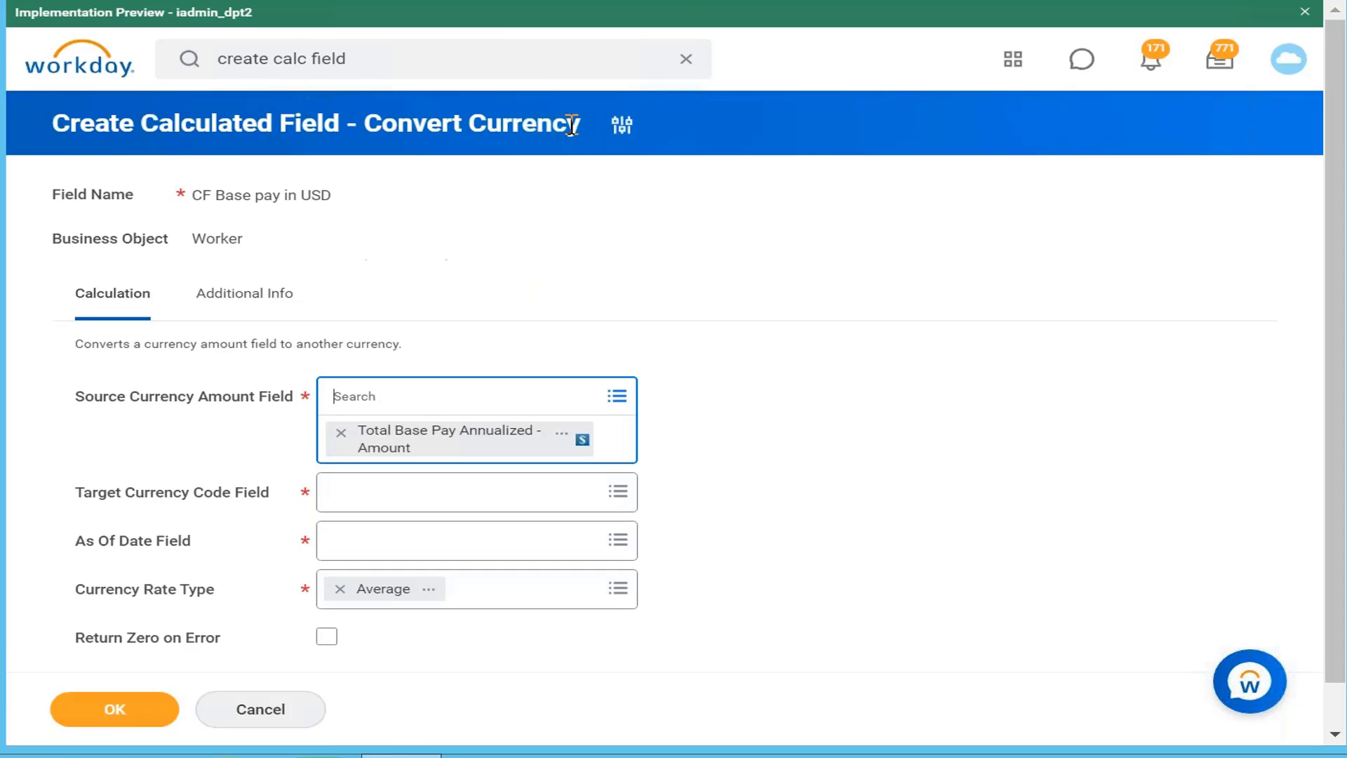
left_click(578, 434)
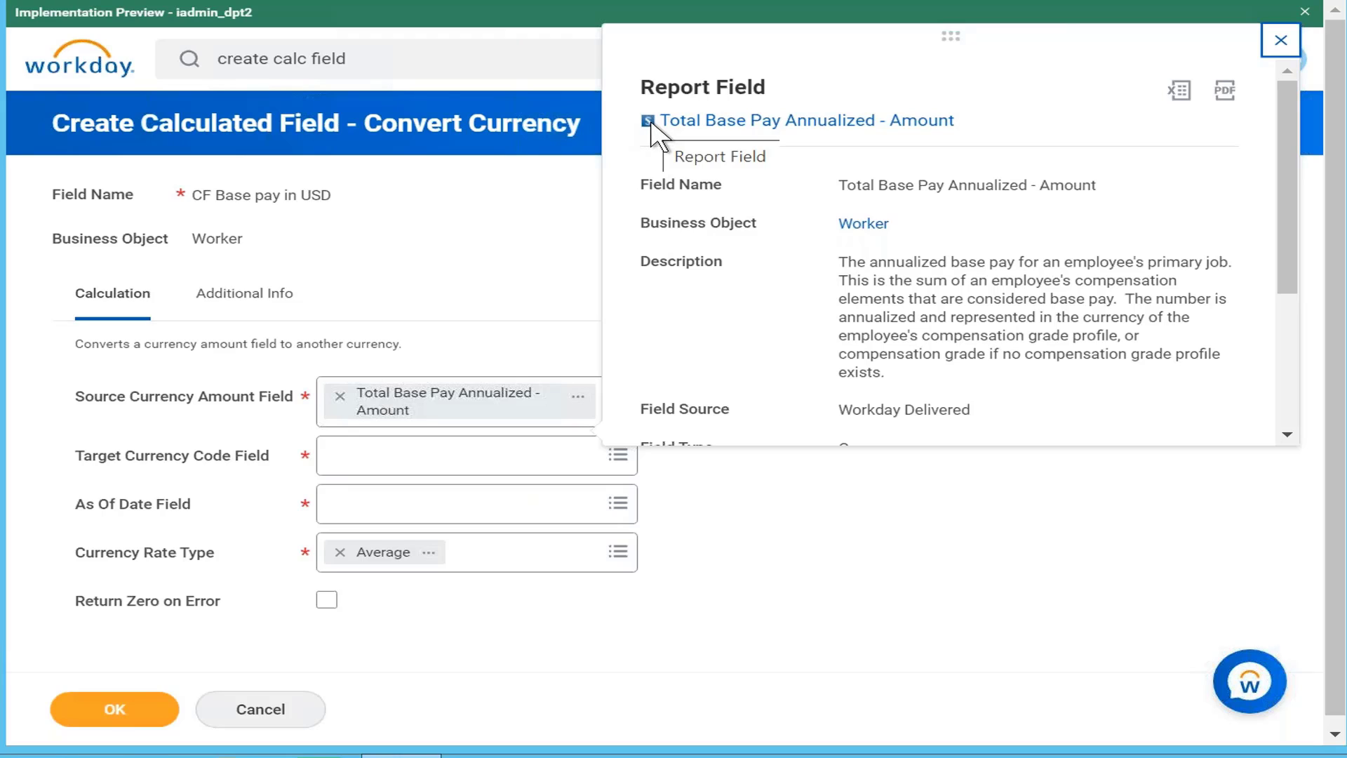
left_click(1093, 500)
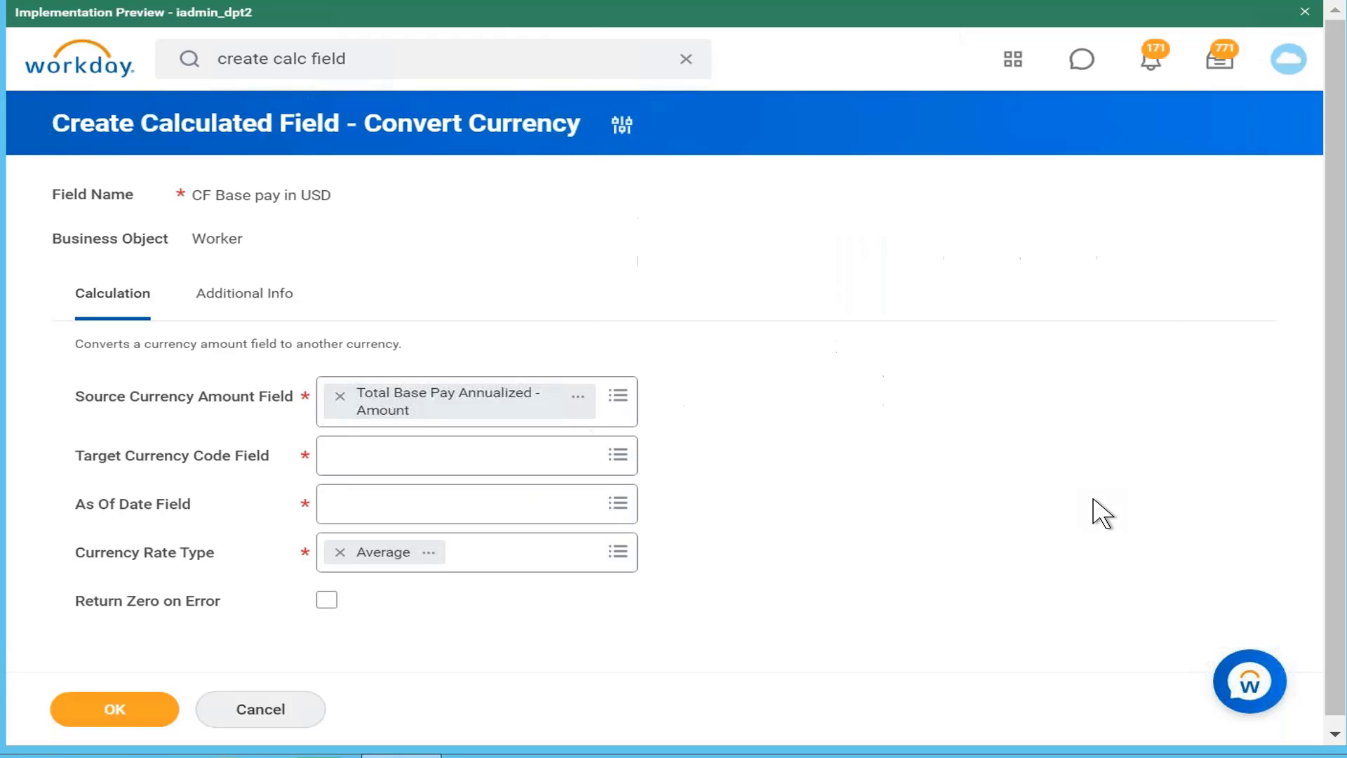
Step: Clear USD from the target currency field and duplicate the Workday browser tab
left_click(564, 465)
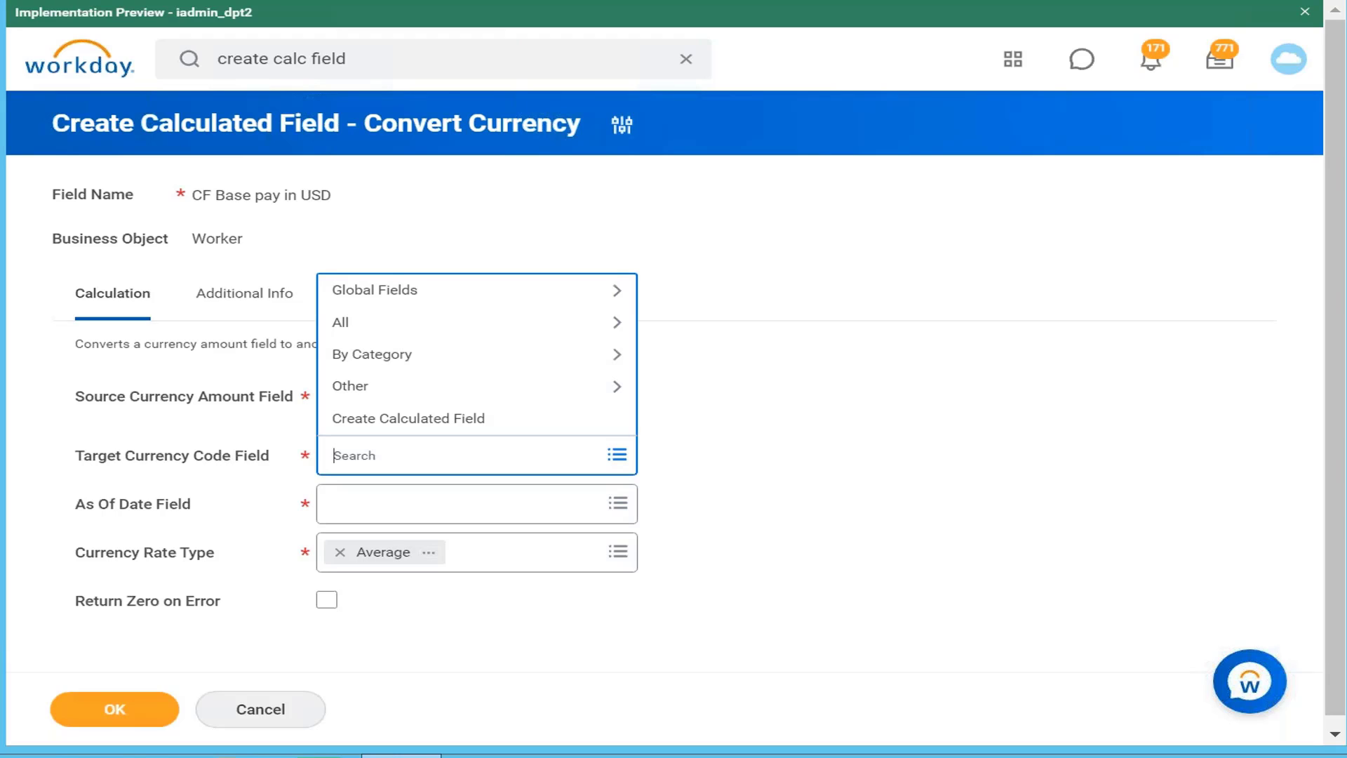
type("USD")
key("Return")
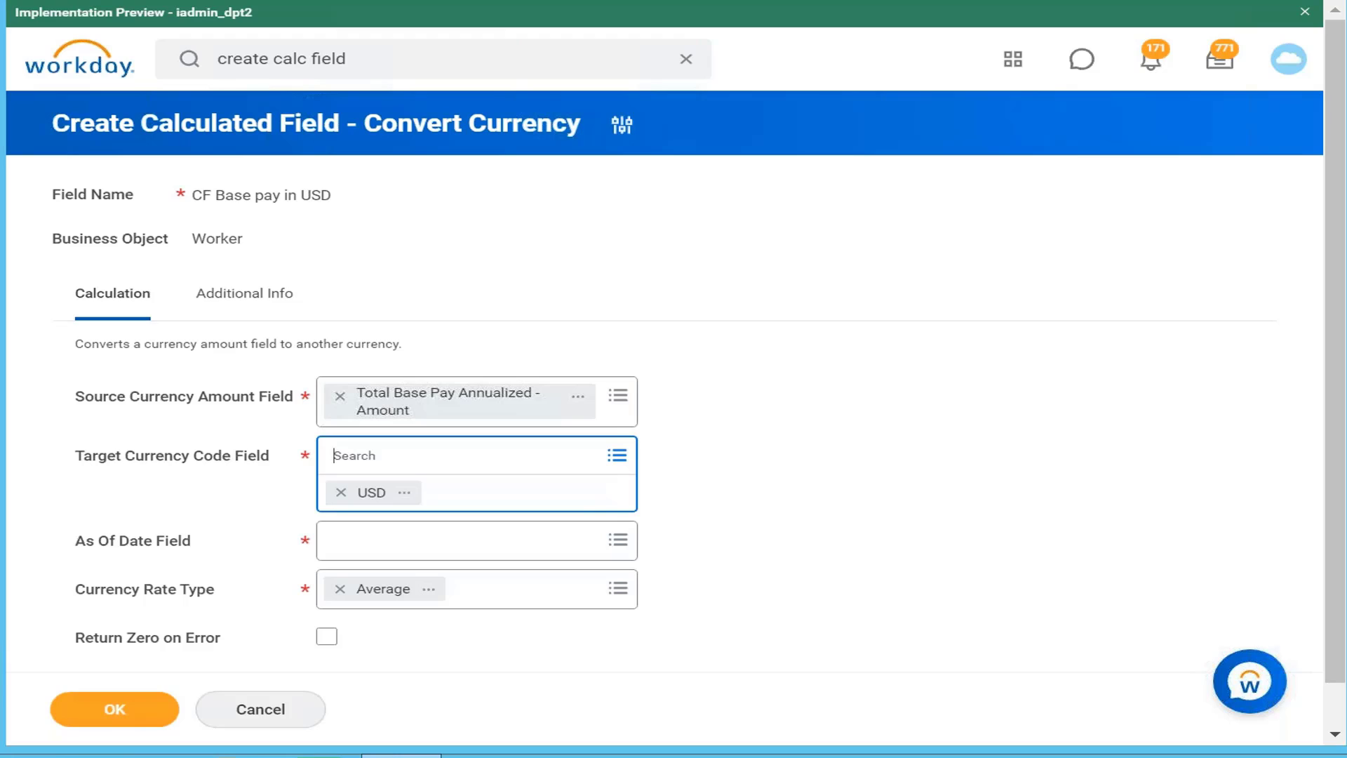
left_click(342, 492)
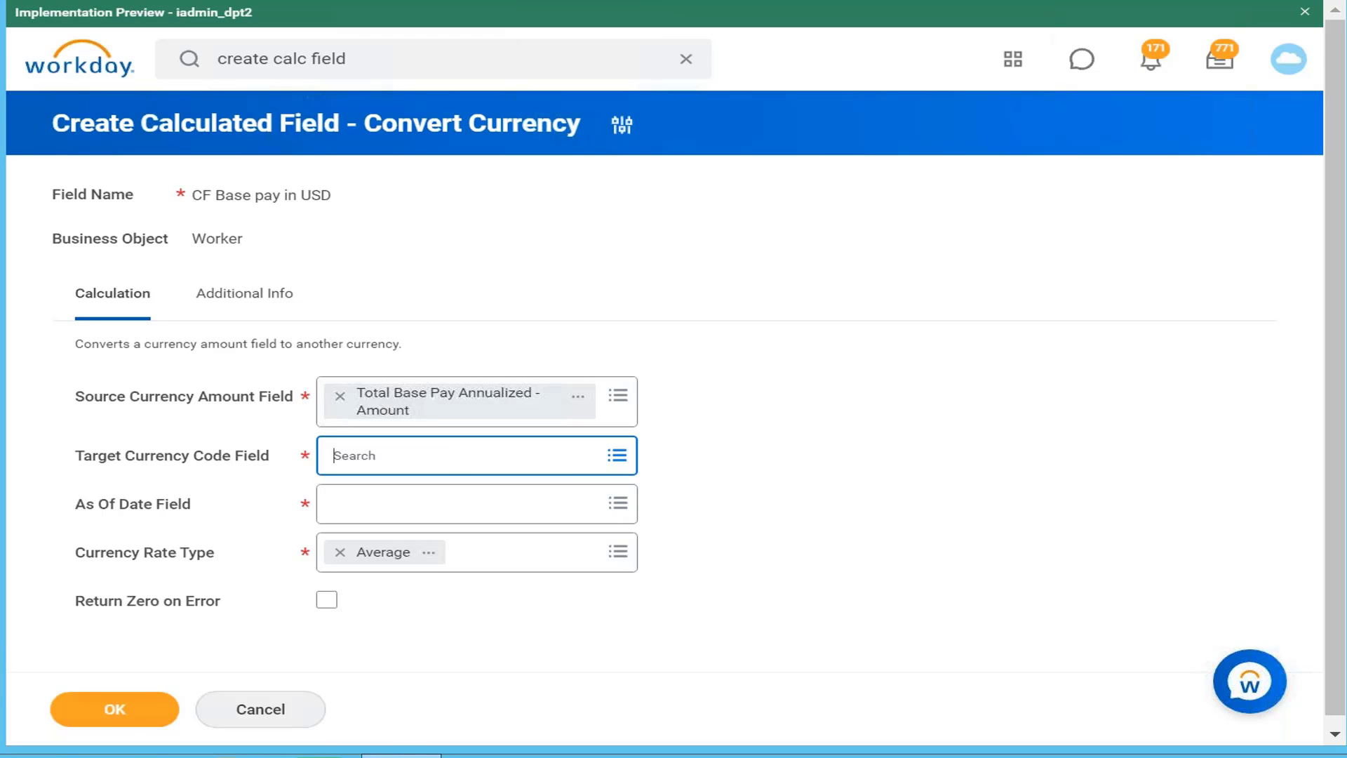
right_click(905, 2)
left_click(1091, 116)
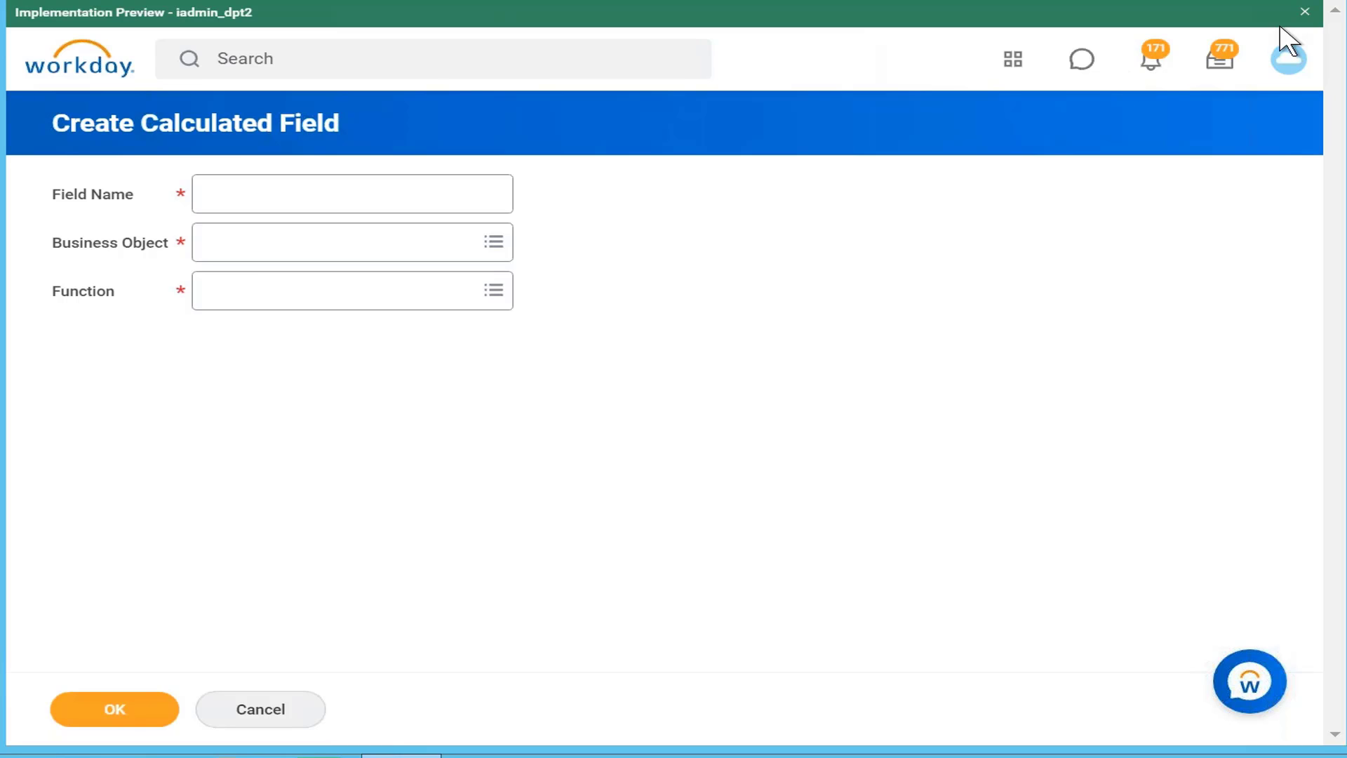
Step: Check the profile menu, then return to the original CF Base pay in USD tab
left_click(1291, 63)
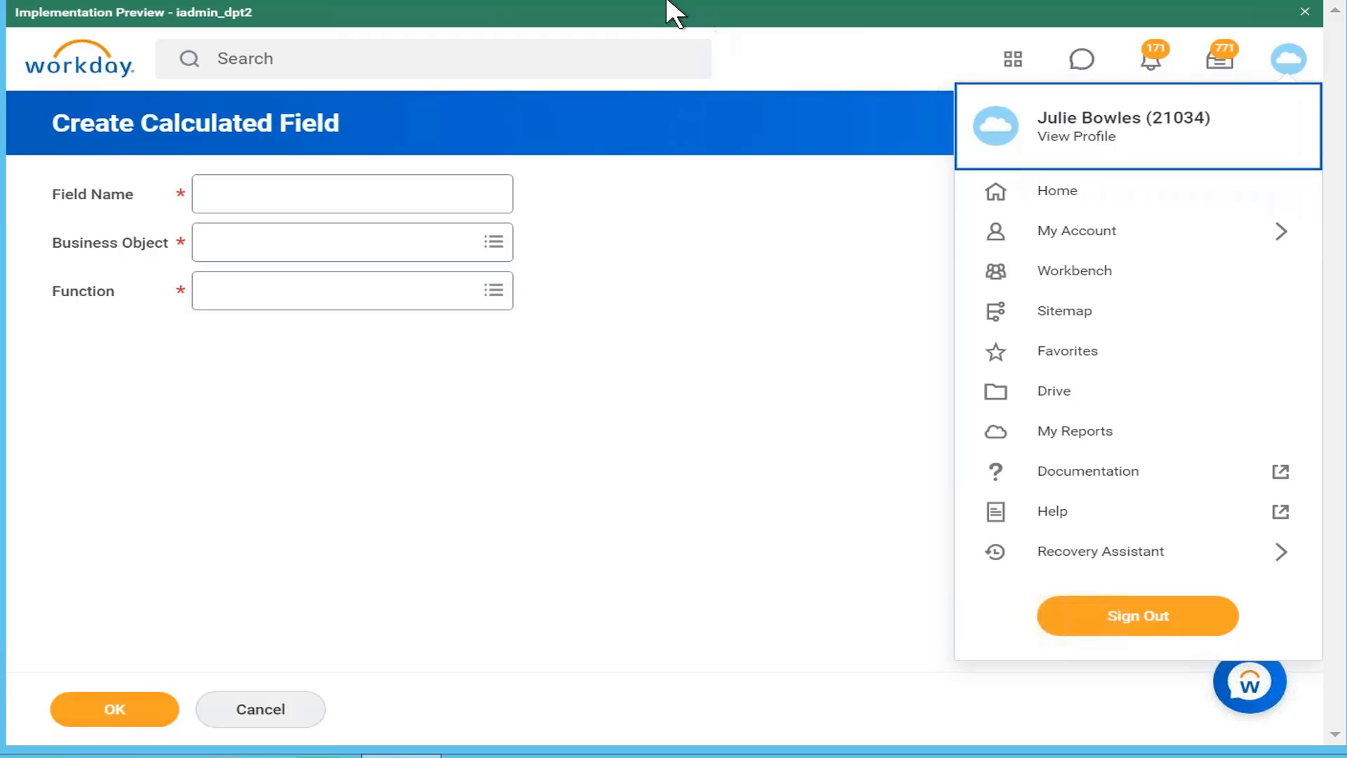
left_click(597, 0)
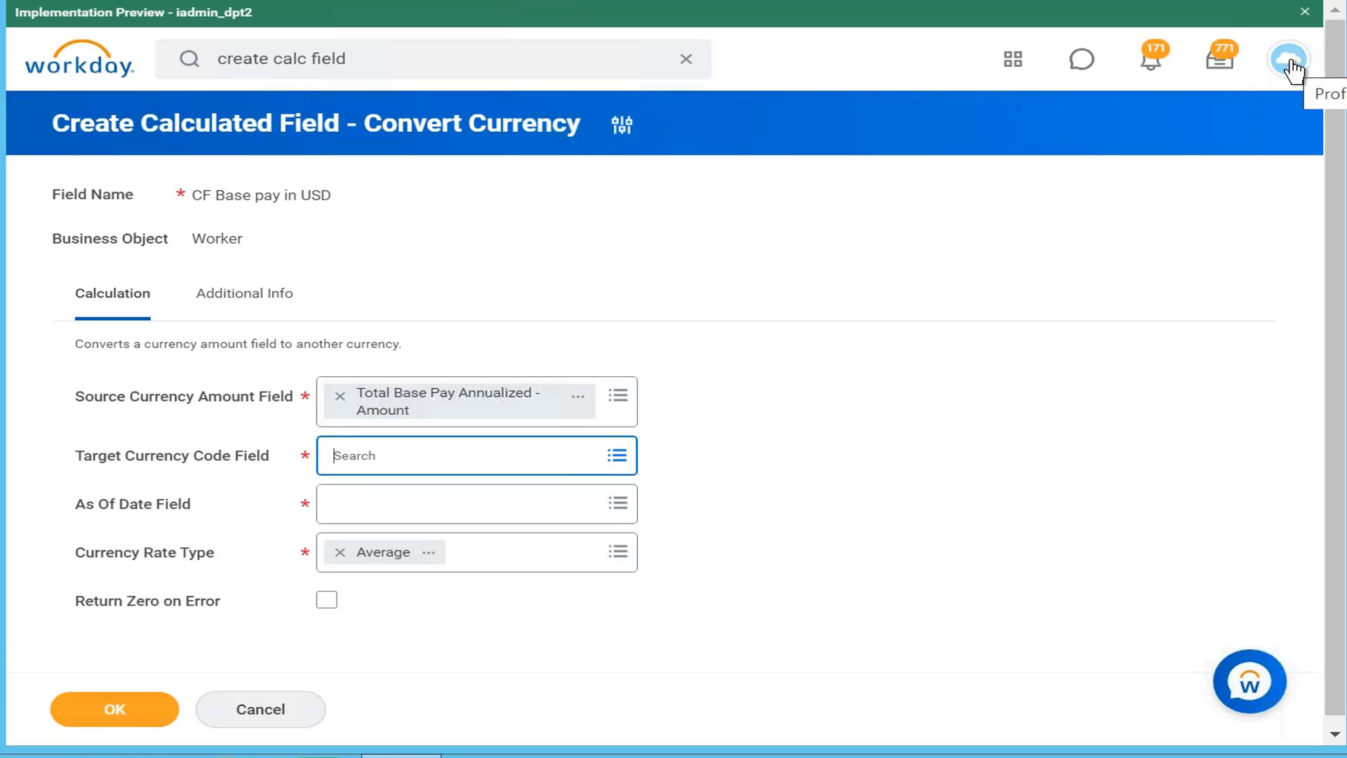
Step: Set the target currency code to USD, replacing Users Preferred Currency
left_click(592, 462)
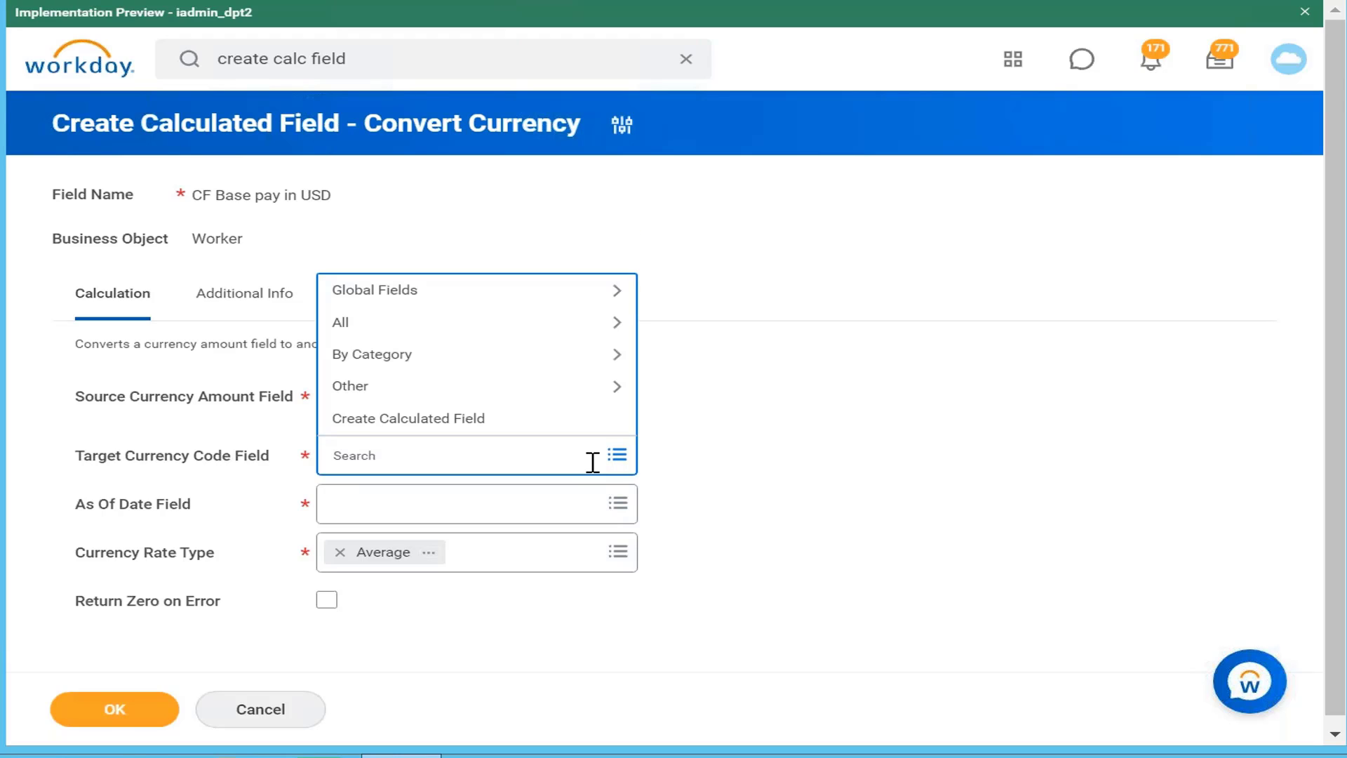
type("user preferred")
key("Return")
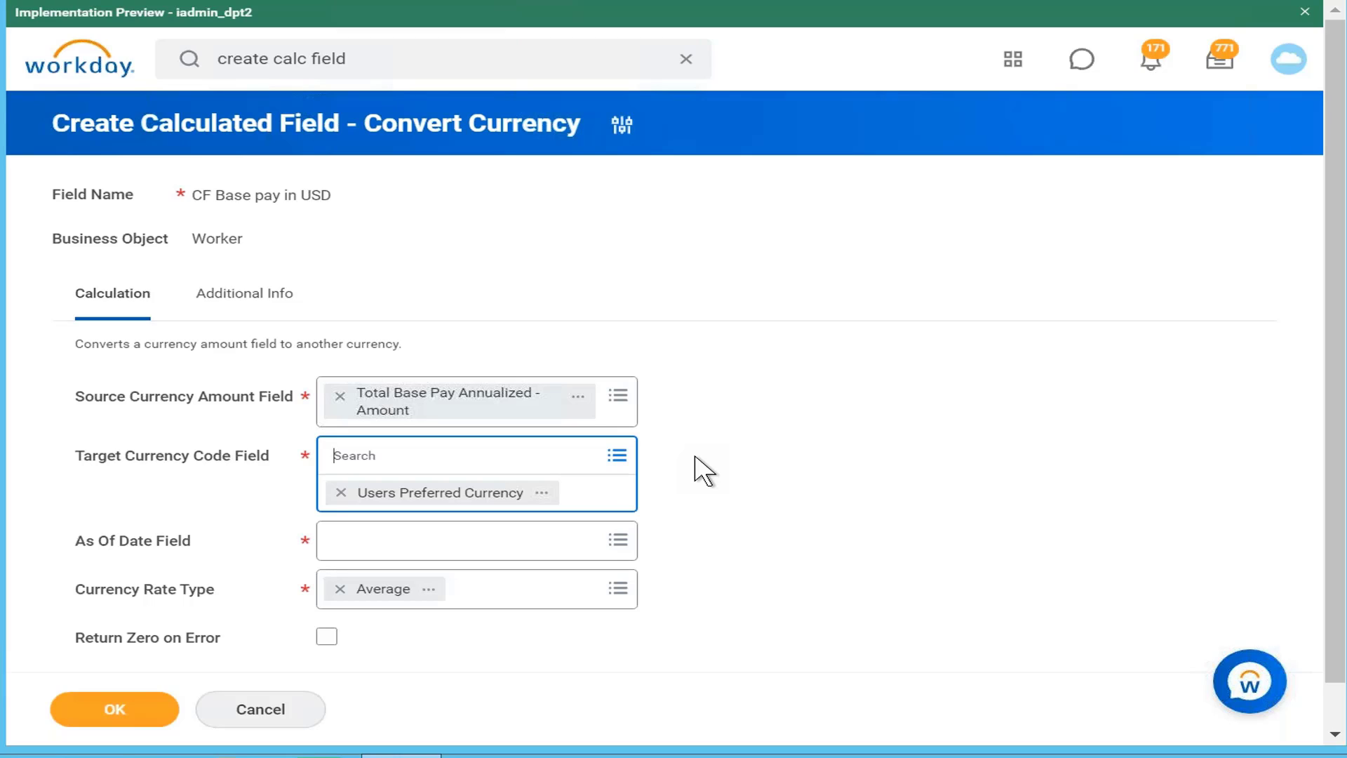
left_click(341, 494)
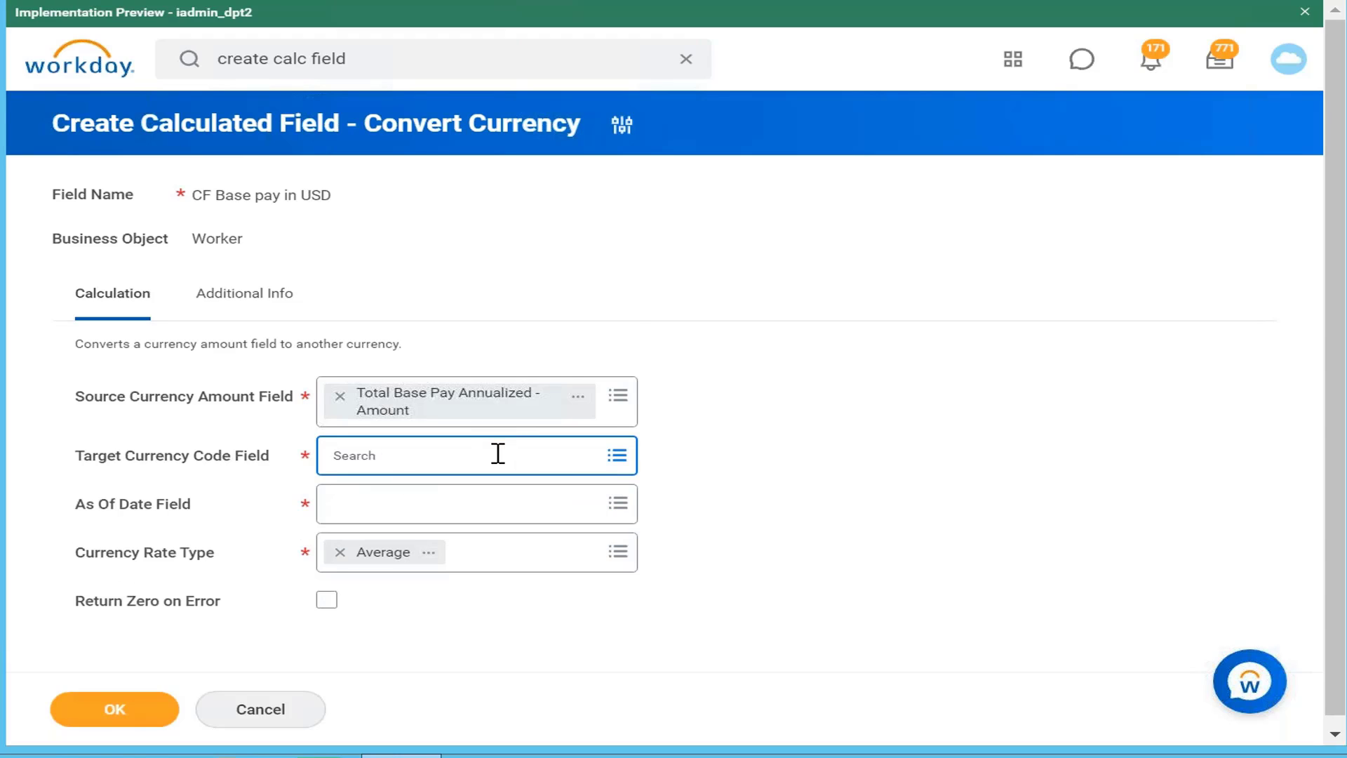
type("usd")
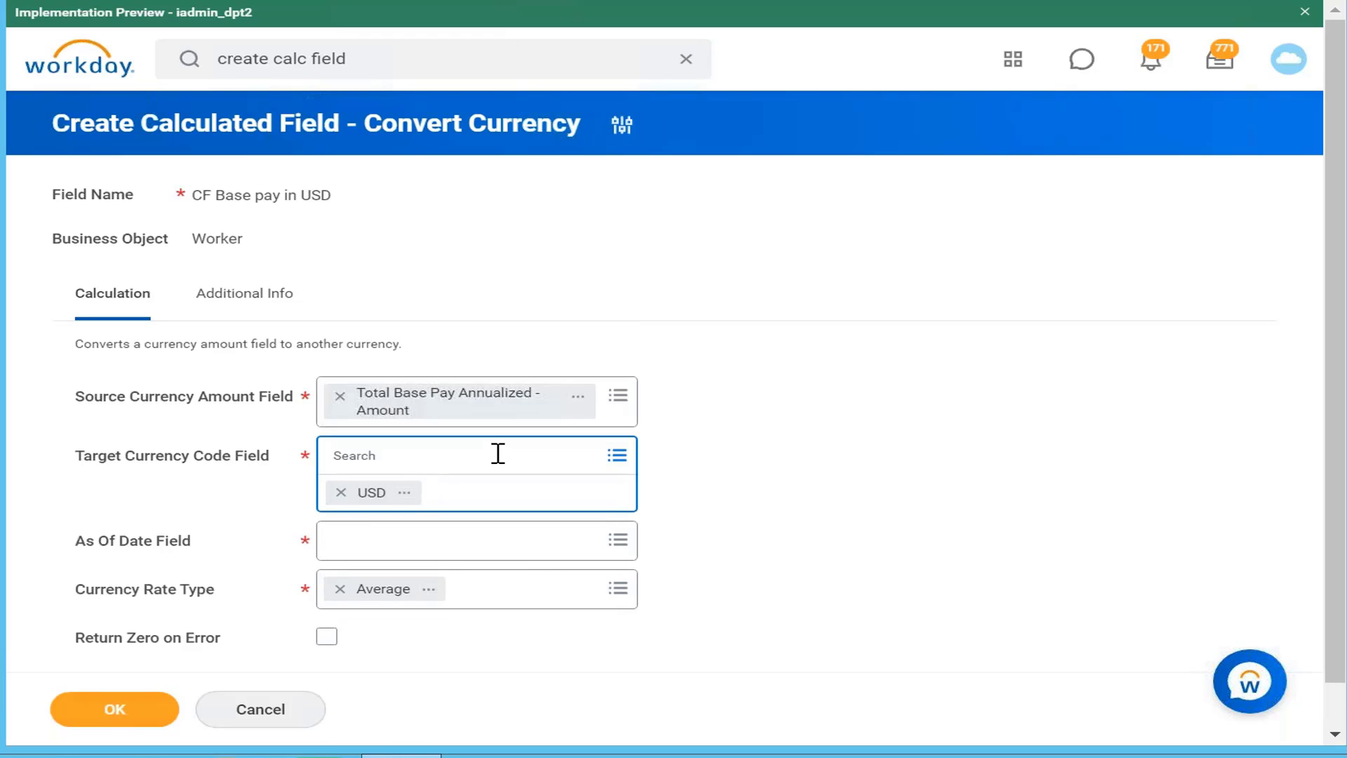
Step: Pick Current Moment (DateTime) as the As Of Date Field
left_click(544, 552)
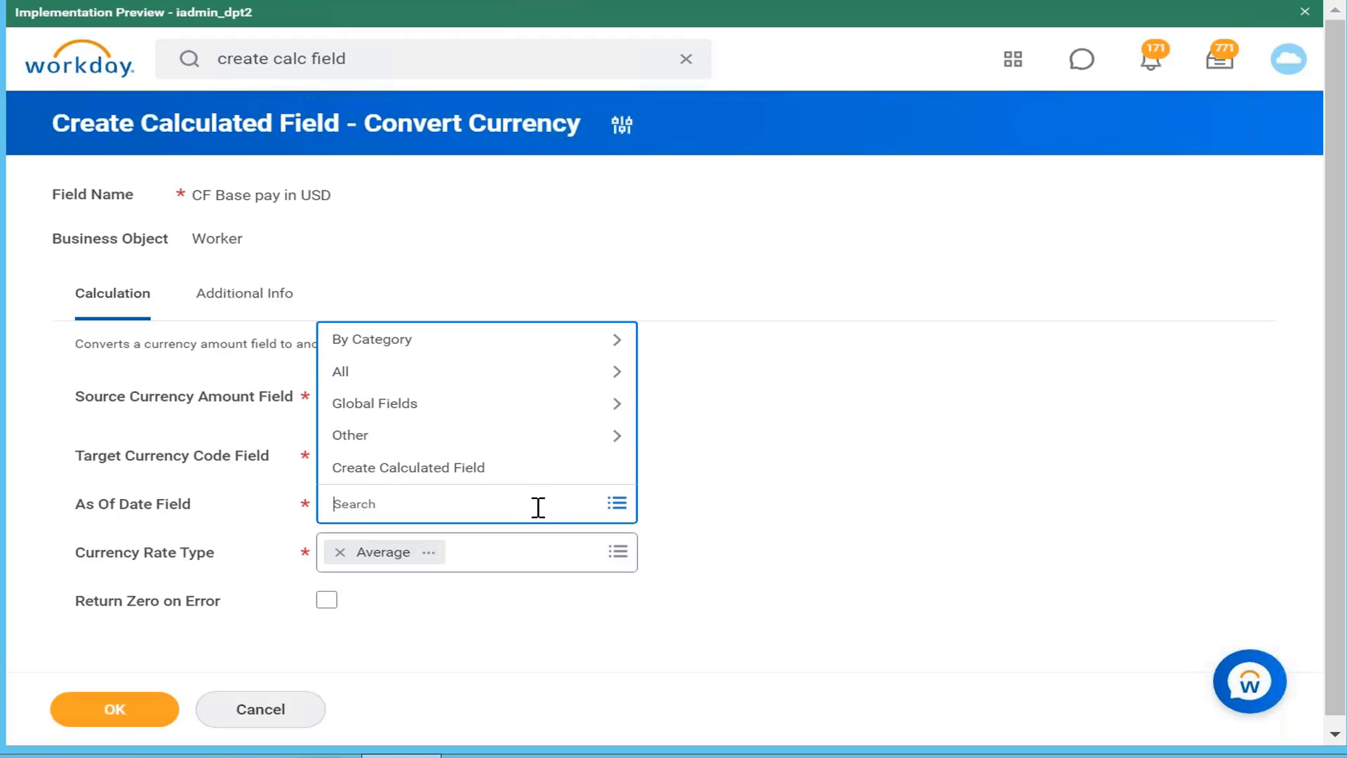
type("current date")
key("Return")
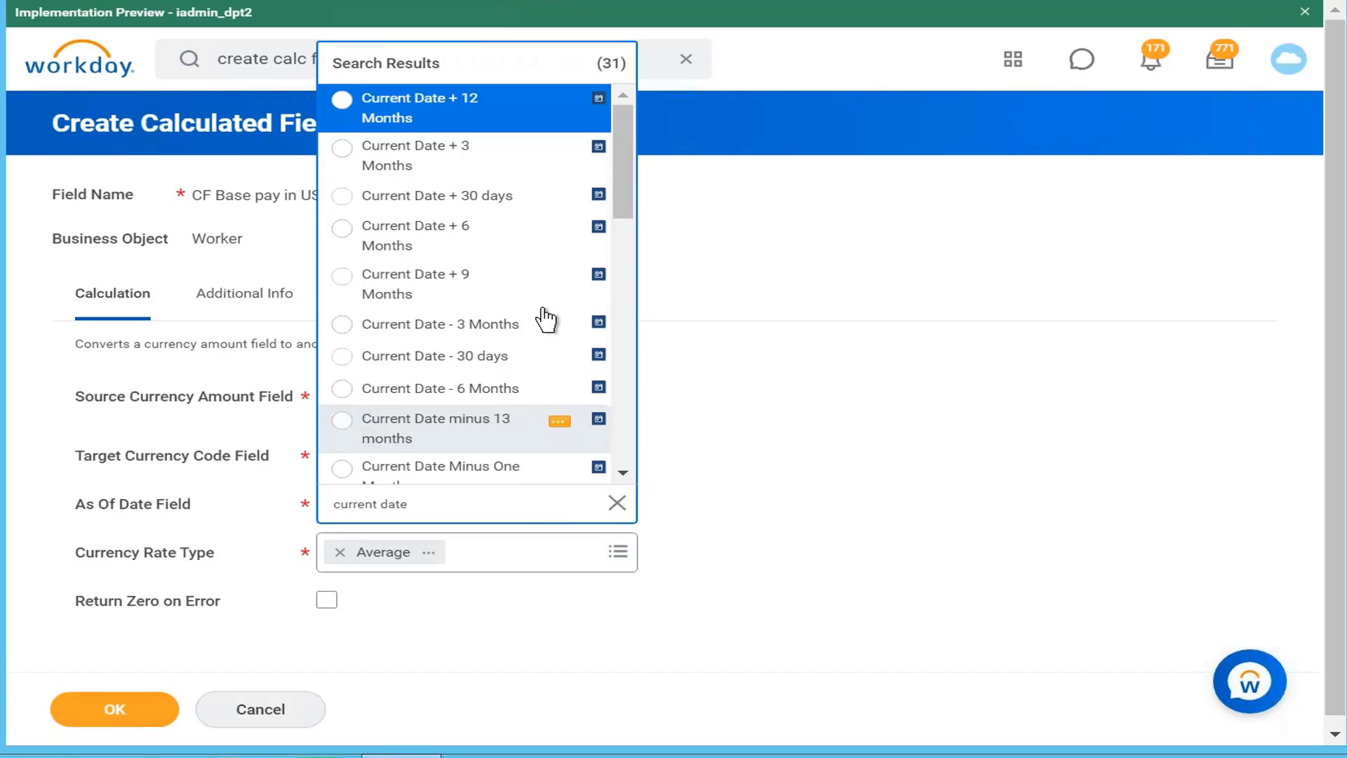
left_click_drag(623, 165, 612, 468)
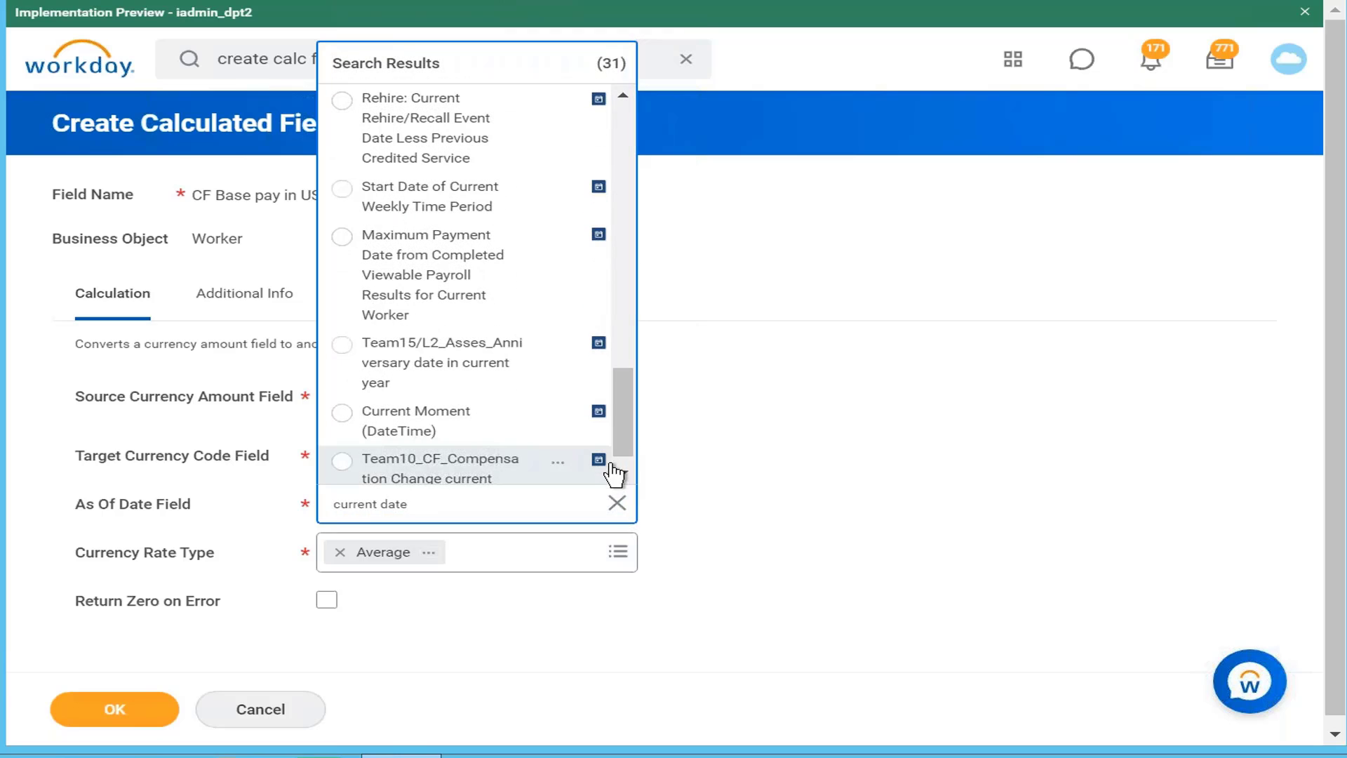
left_click(515, 423)
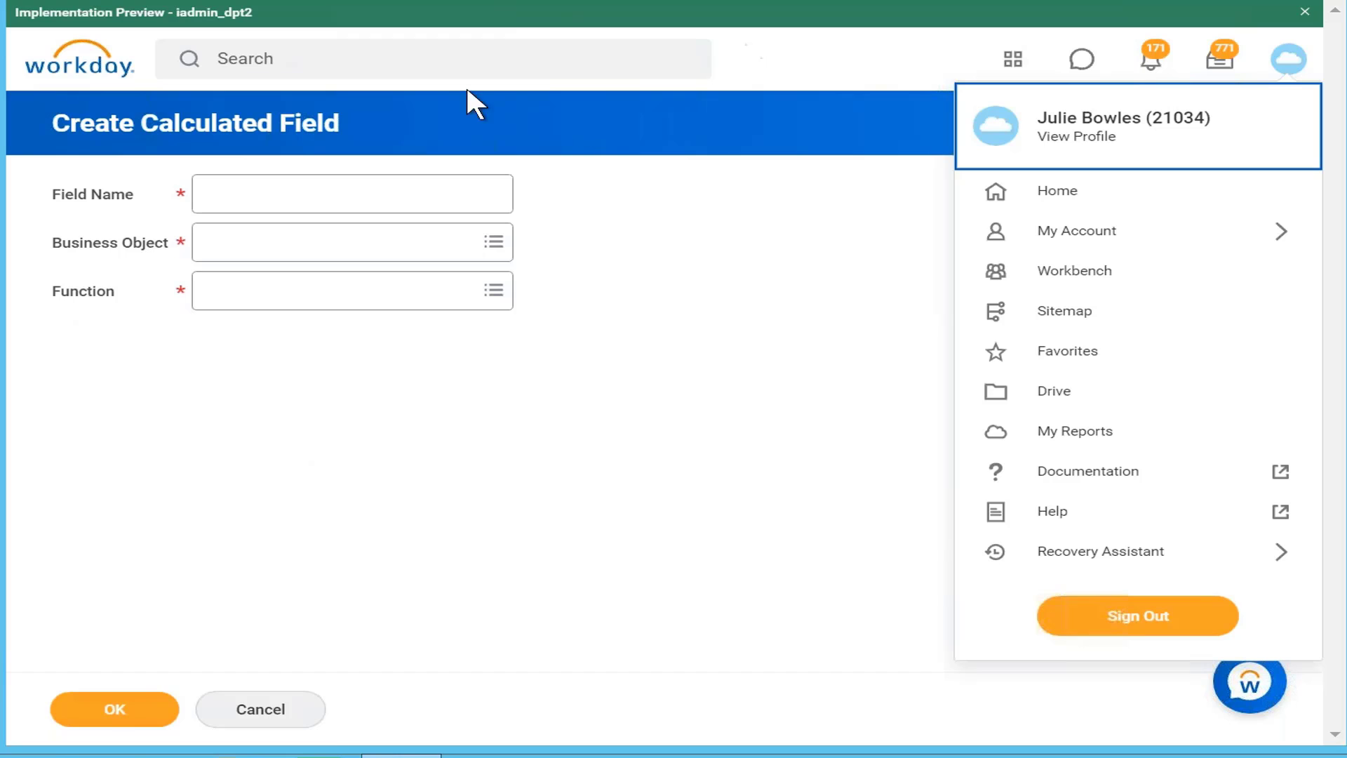
Step: Run a global 'maintain' currency conversion search to open Maintain Currency Conversion Rates
left_click(458, 67)
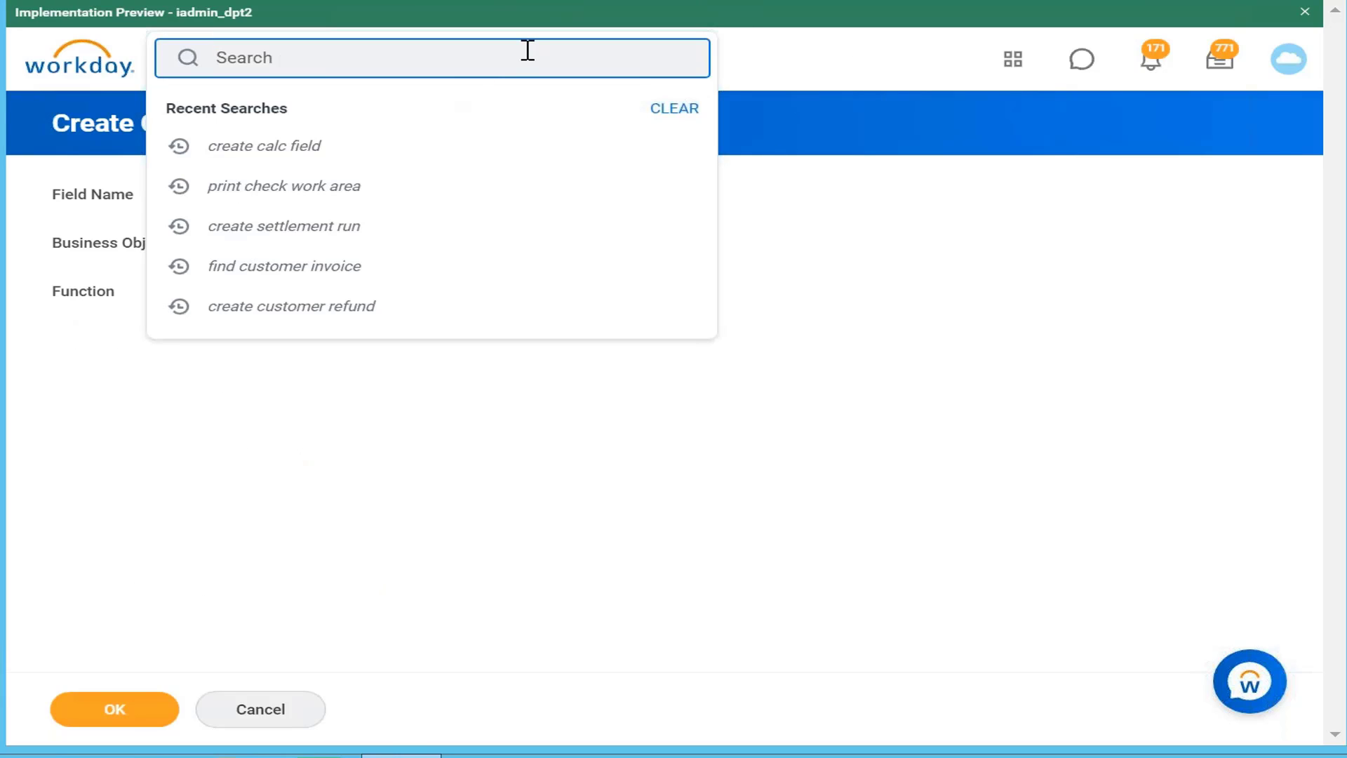
type("maintain")
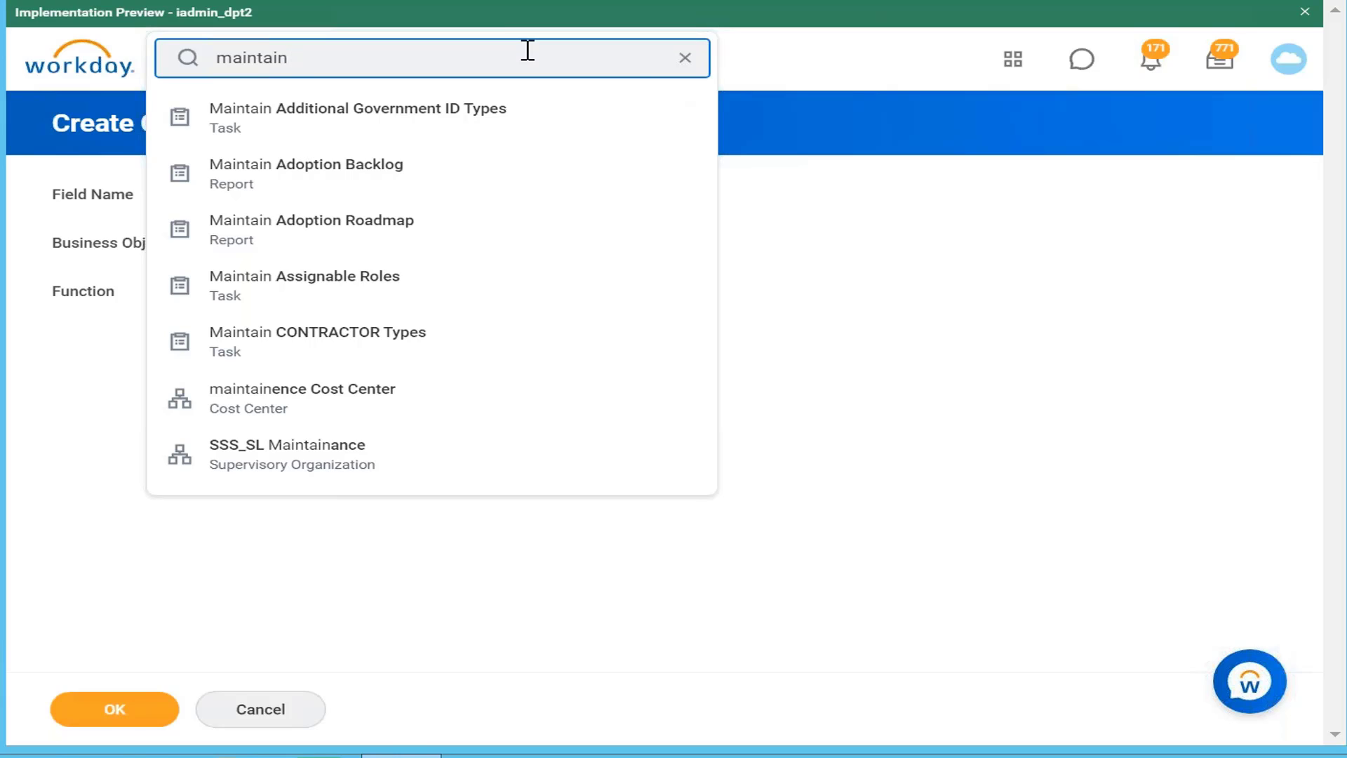
type("ency conv")
key("Return")
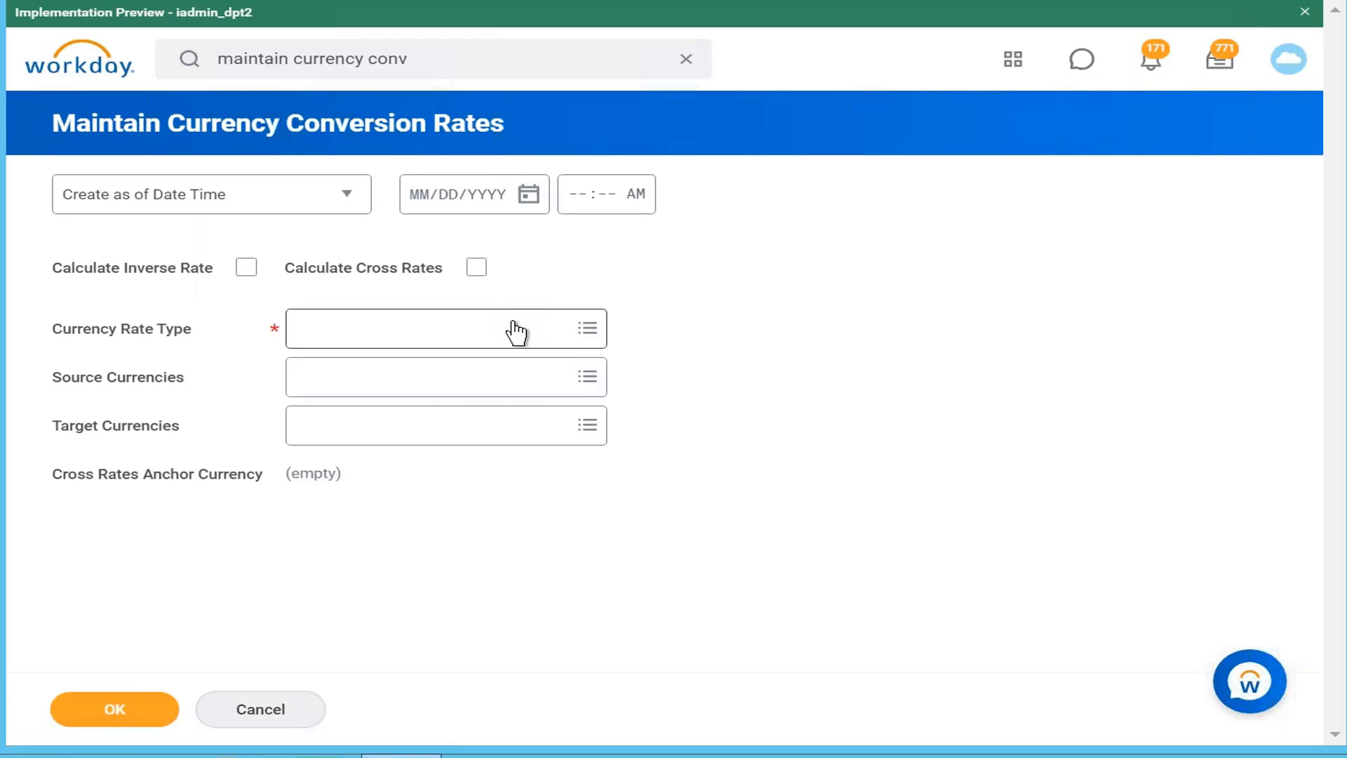
Step: Choose Current as the currency rate type
left_click(520, 344)
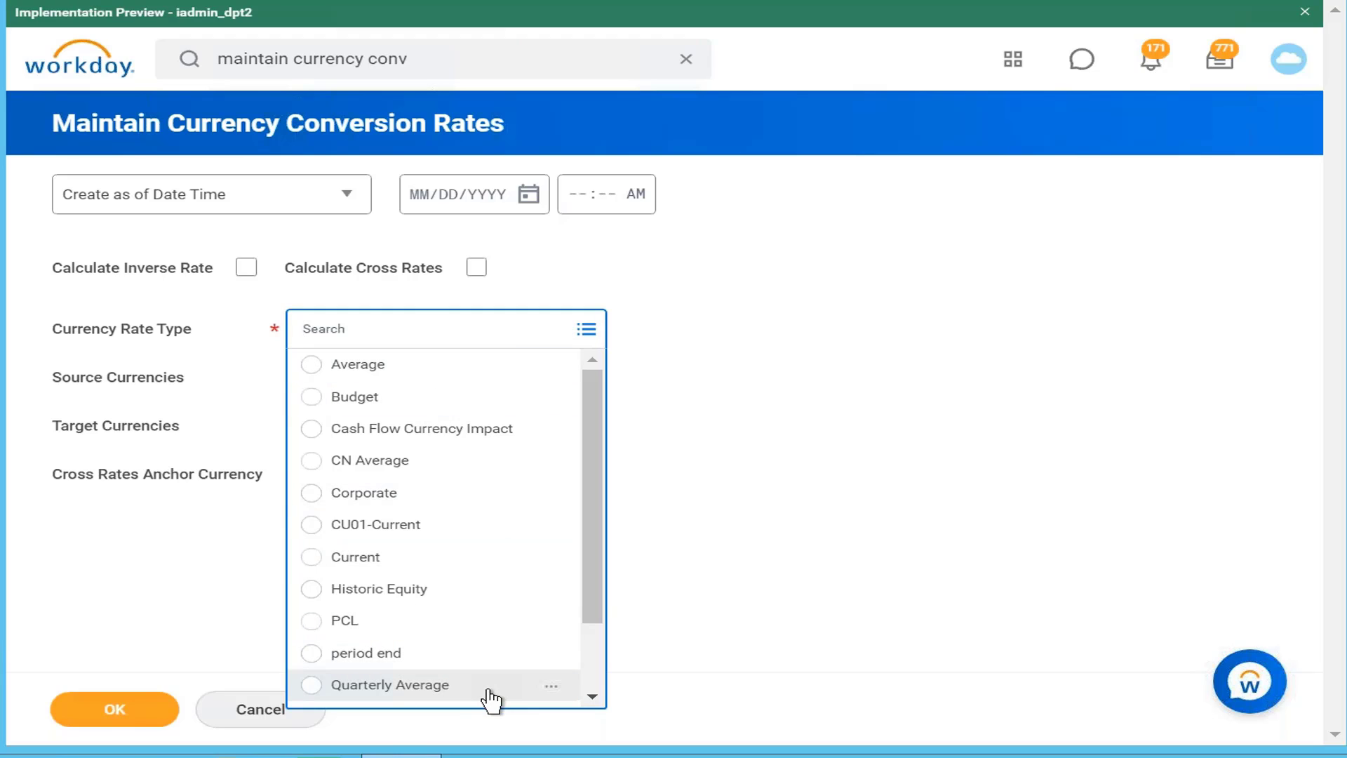
left_click_drag(591, 571, 596, 692)
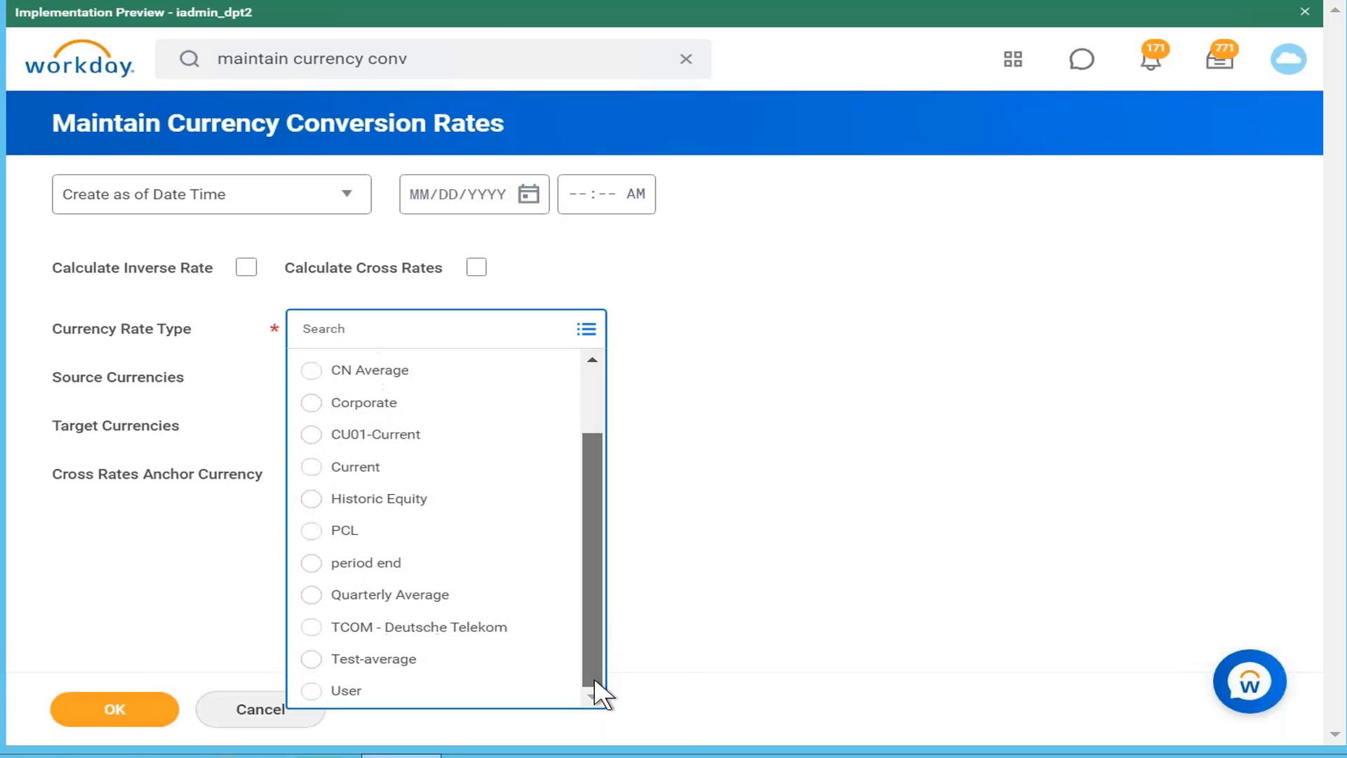
scroll(603, 421, "up", 2)
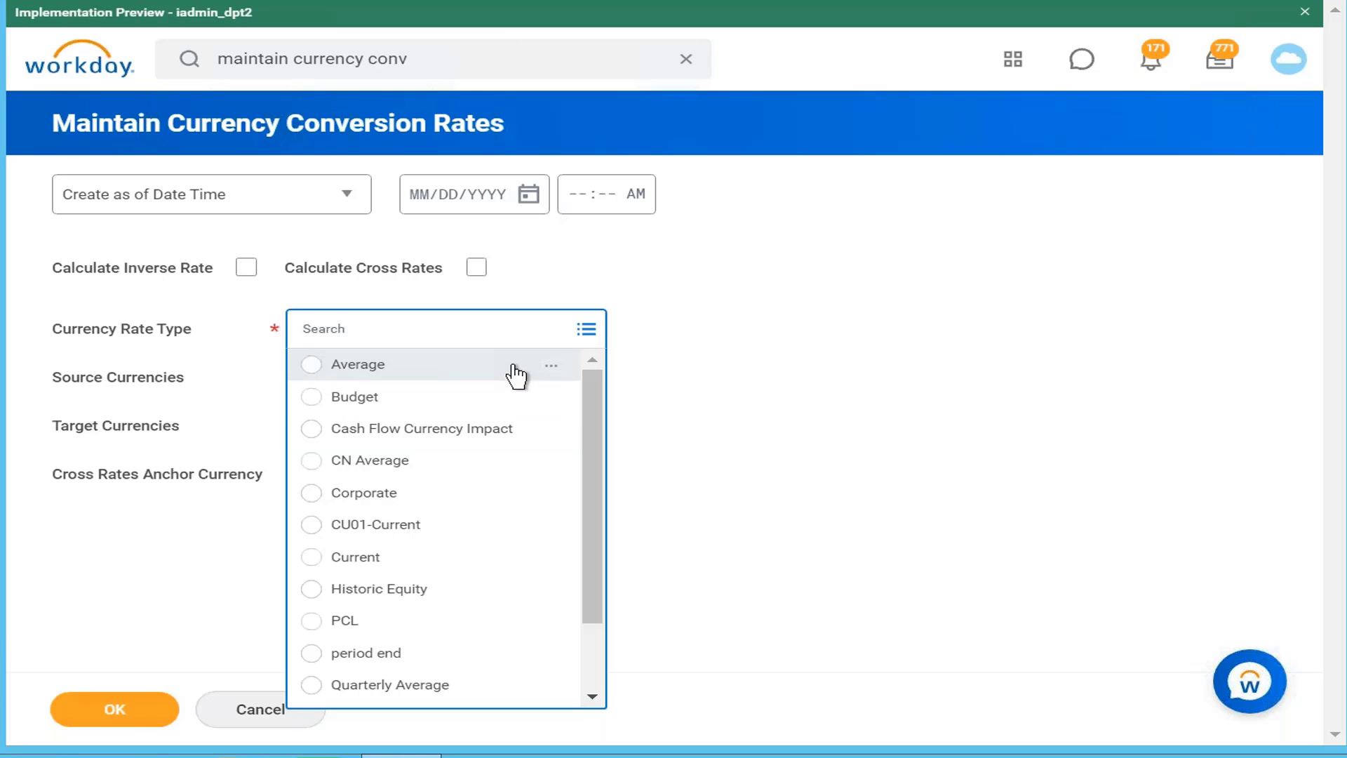
left_click(444, 559)
Step: Set source currency INR and target currency USD, and submit the criteria
left_click(559, 418)
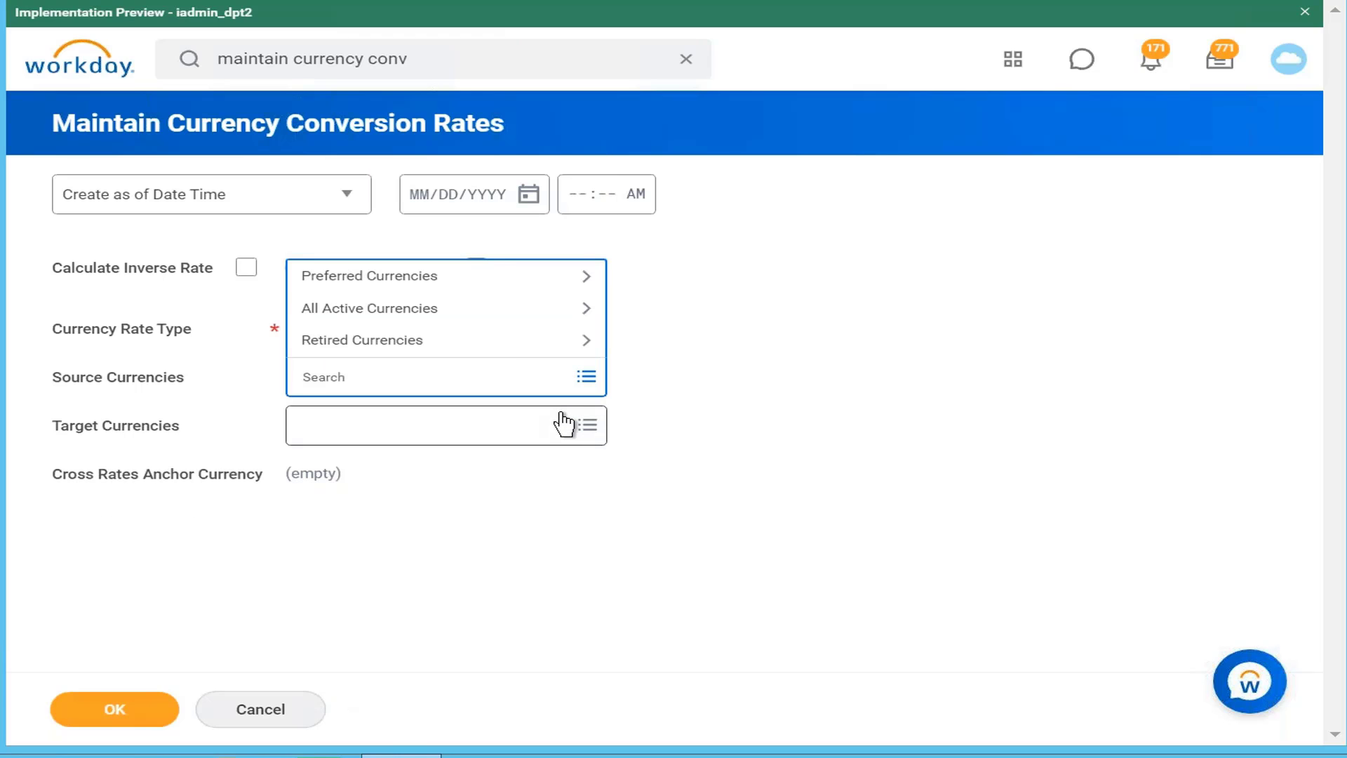
type("INR")
key("Return")
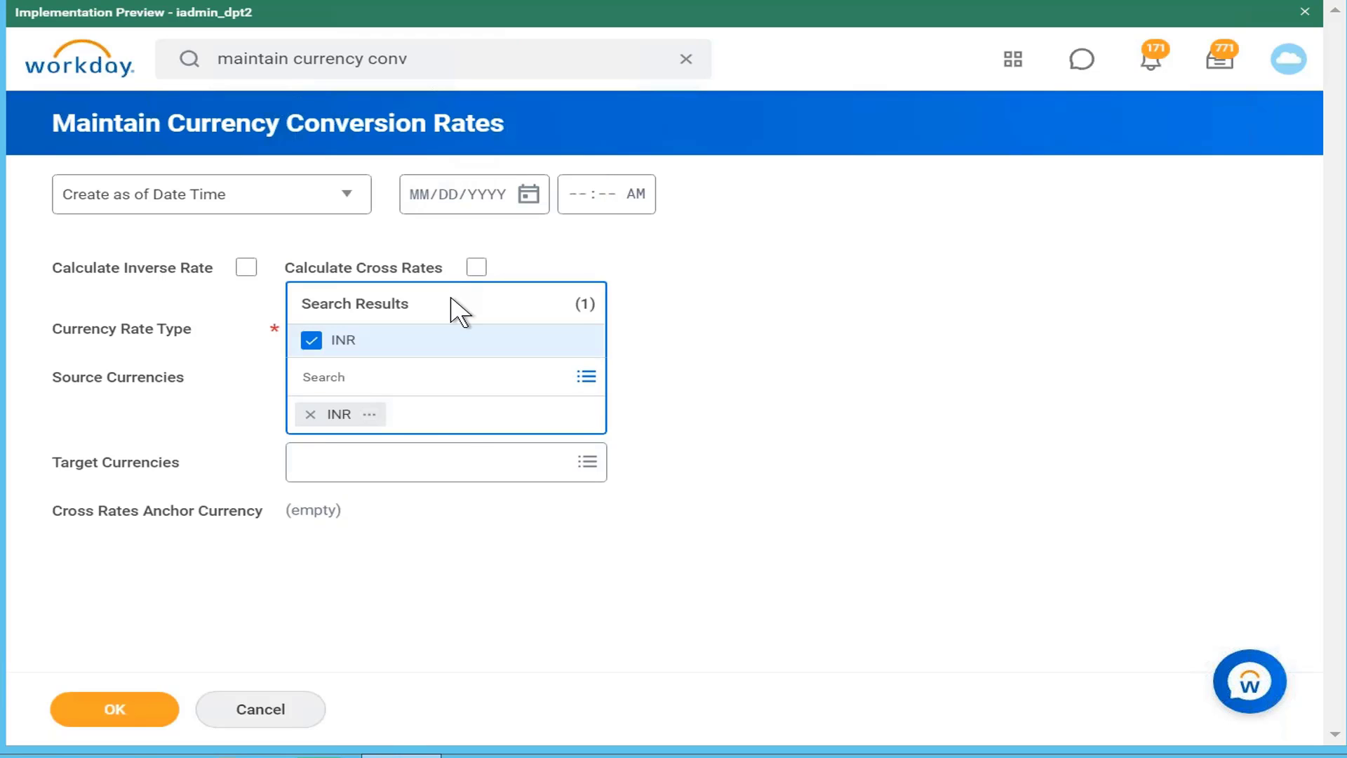
left_click(493, 460)
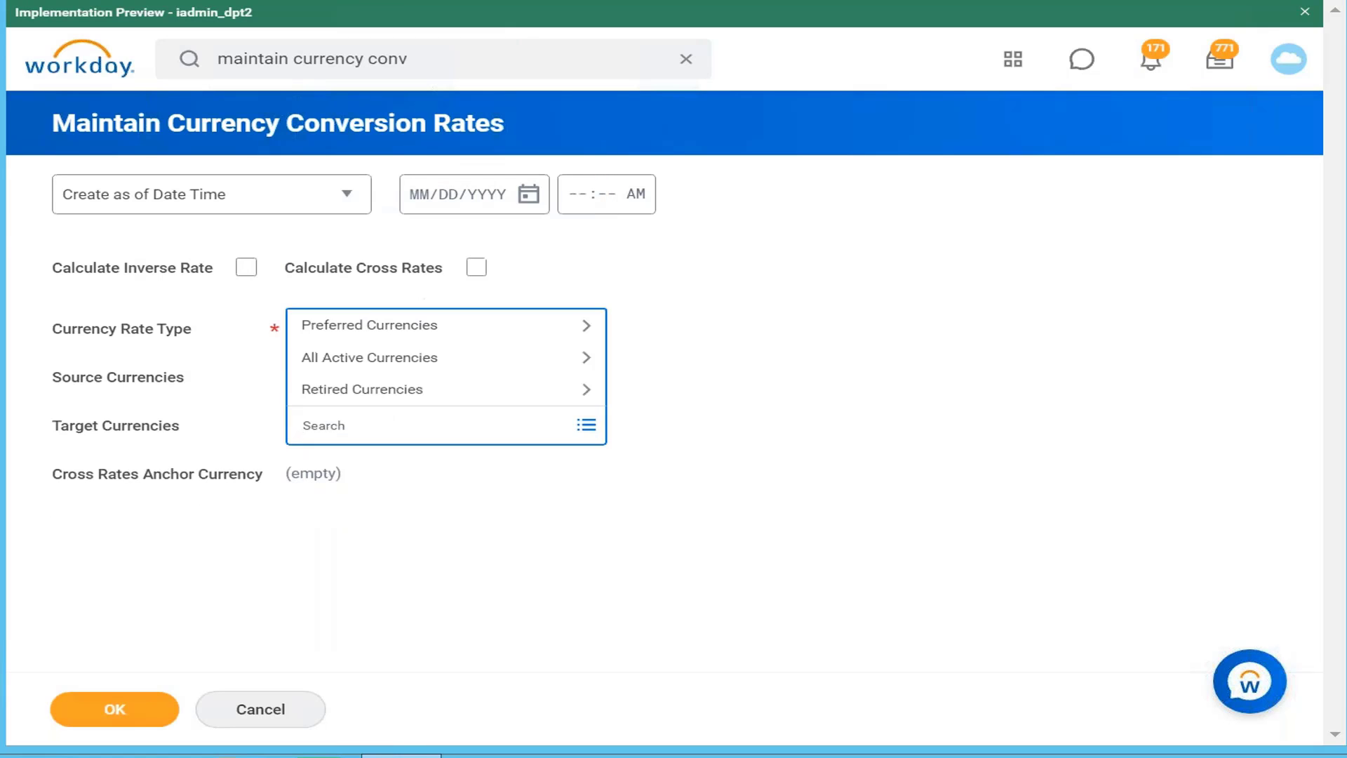
type("usd")
key("Return")
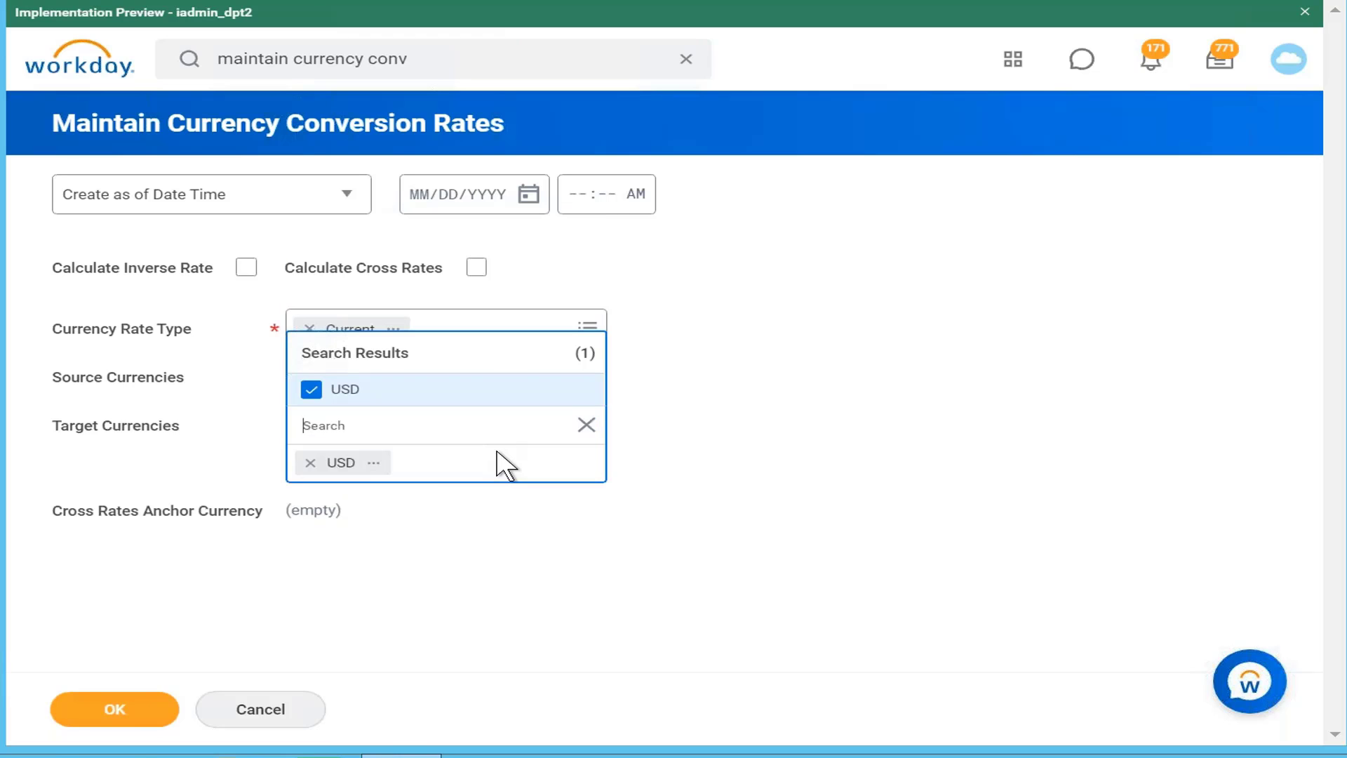
left_click(141, 717)
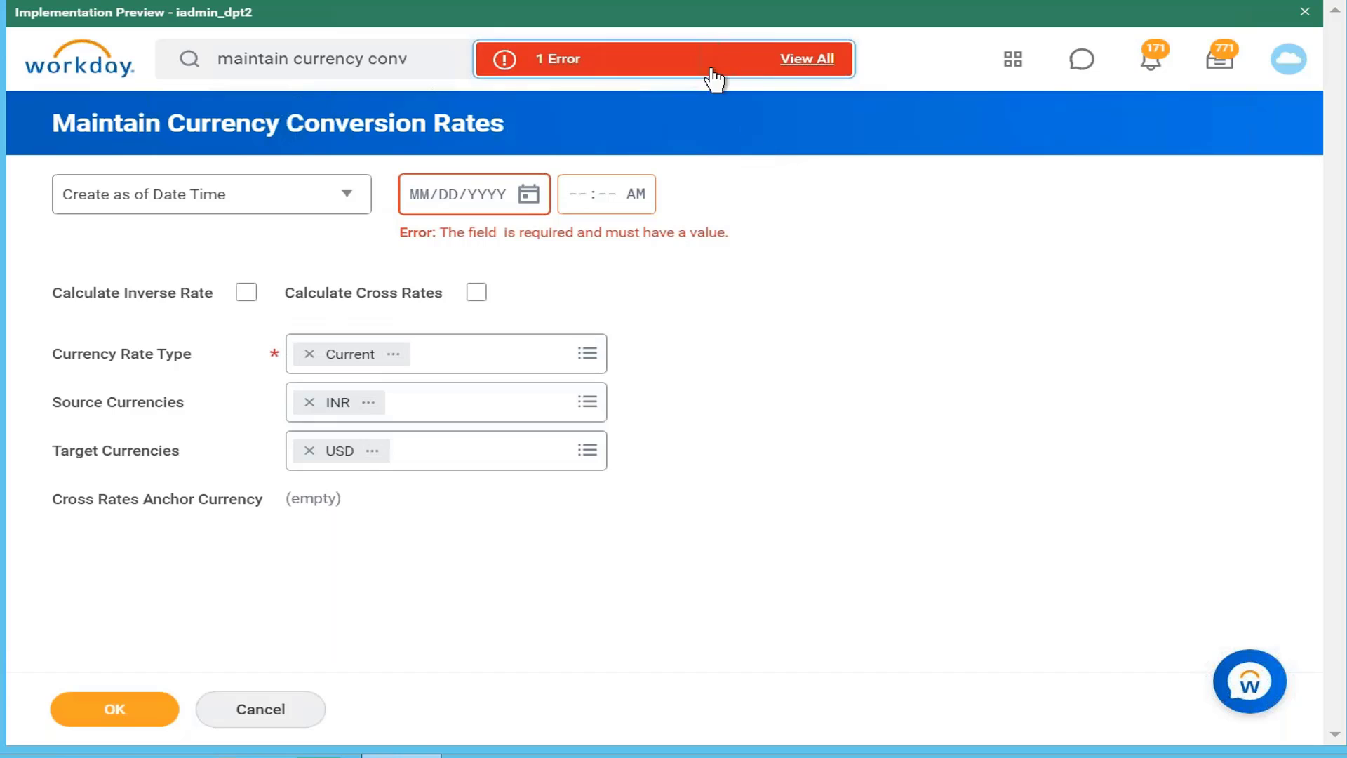
Step: Set the effective date to 04/21/2021, submit, and clear the currency rate value
left_click(530, 197)
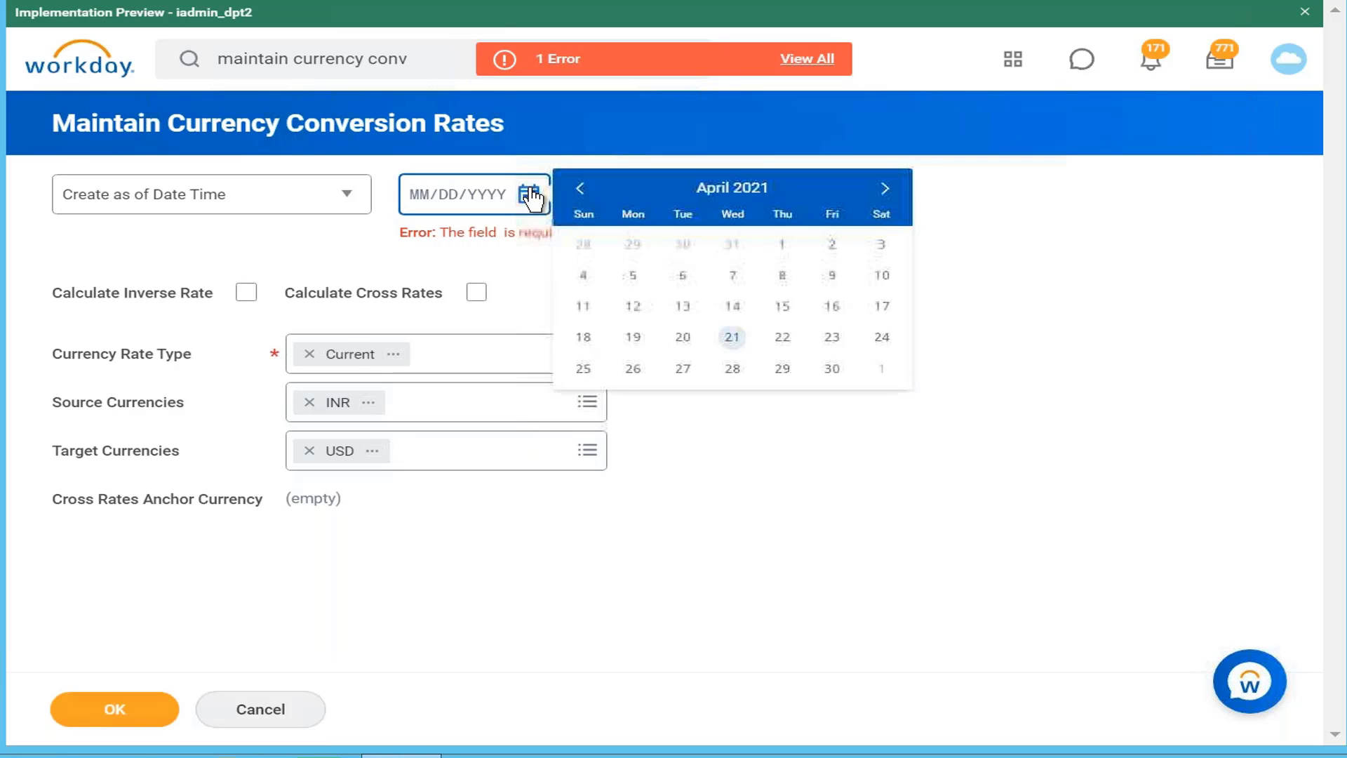
left_click(731, 338)
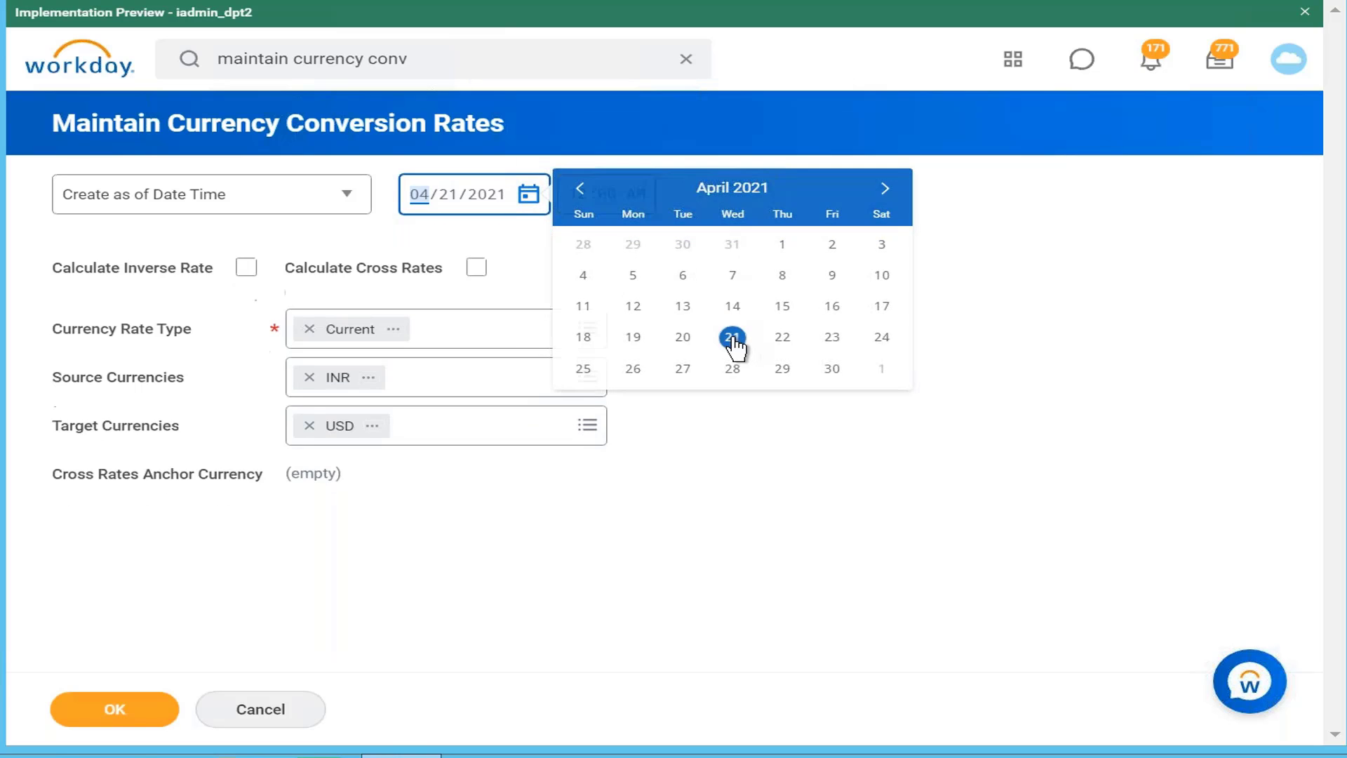
left_click(120, 711)
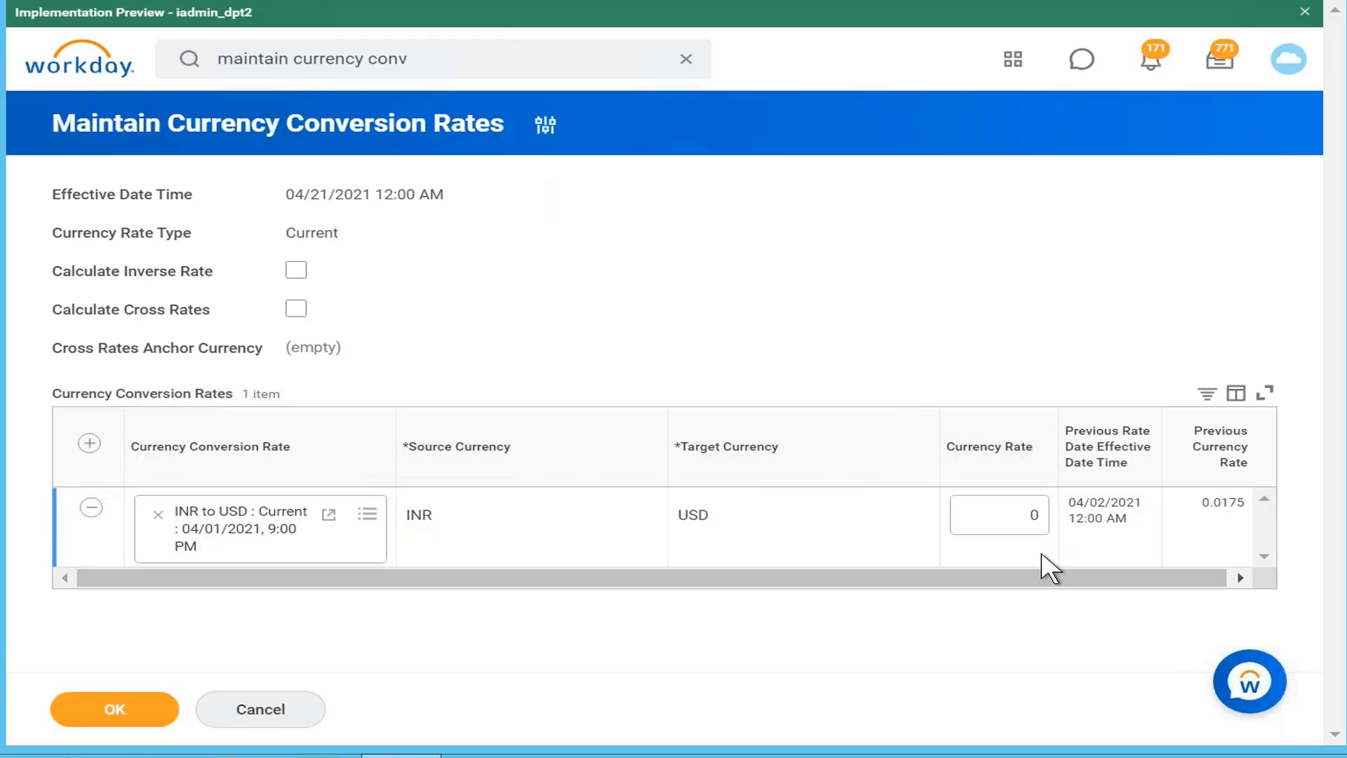
left_click(1031, 517)
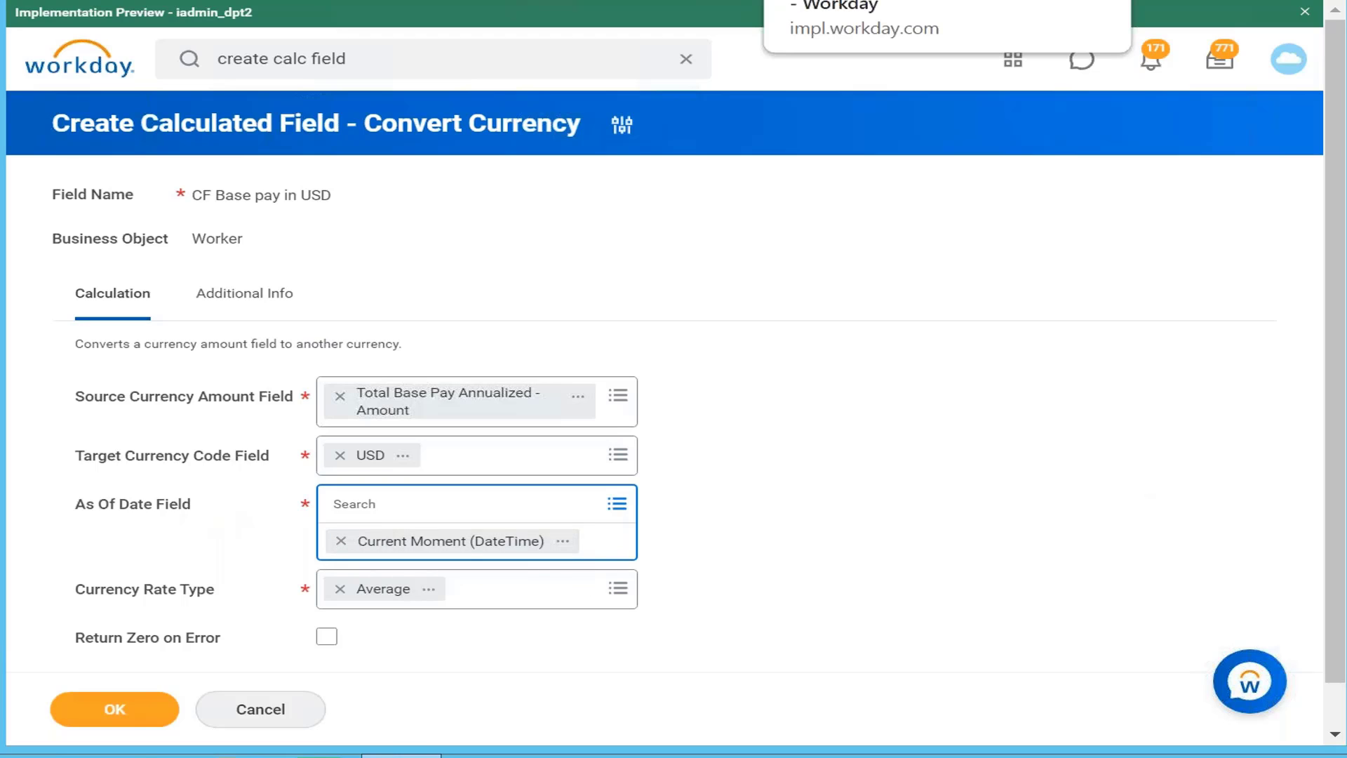
Step: Rerun the Average INR-to-USD rate lookup with effective date 04/21/2021
left_click(842, 1)
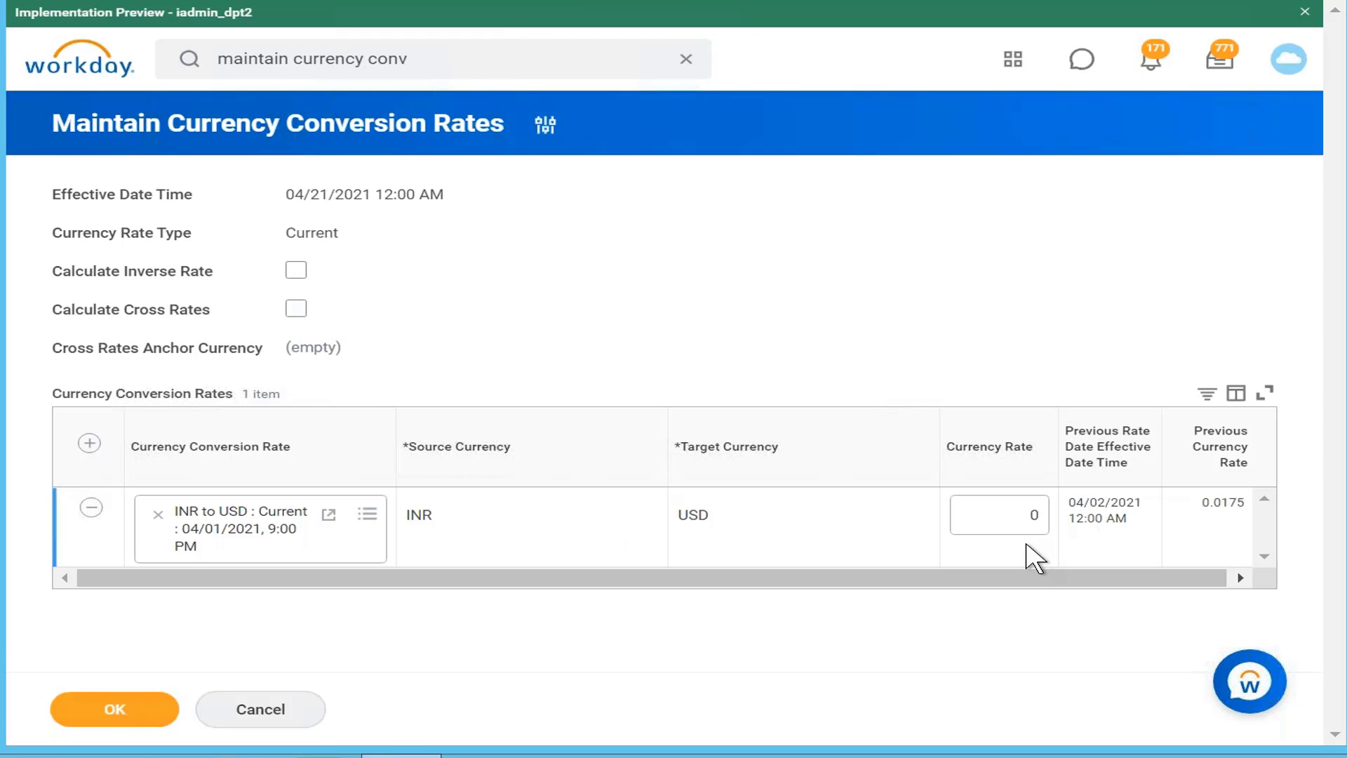
left_click(1026, 517)
left_click(451, 60)
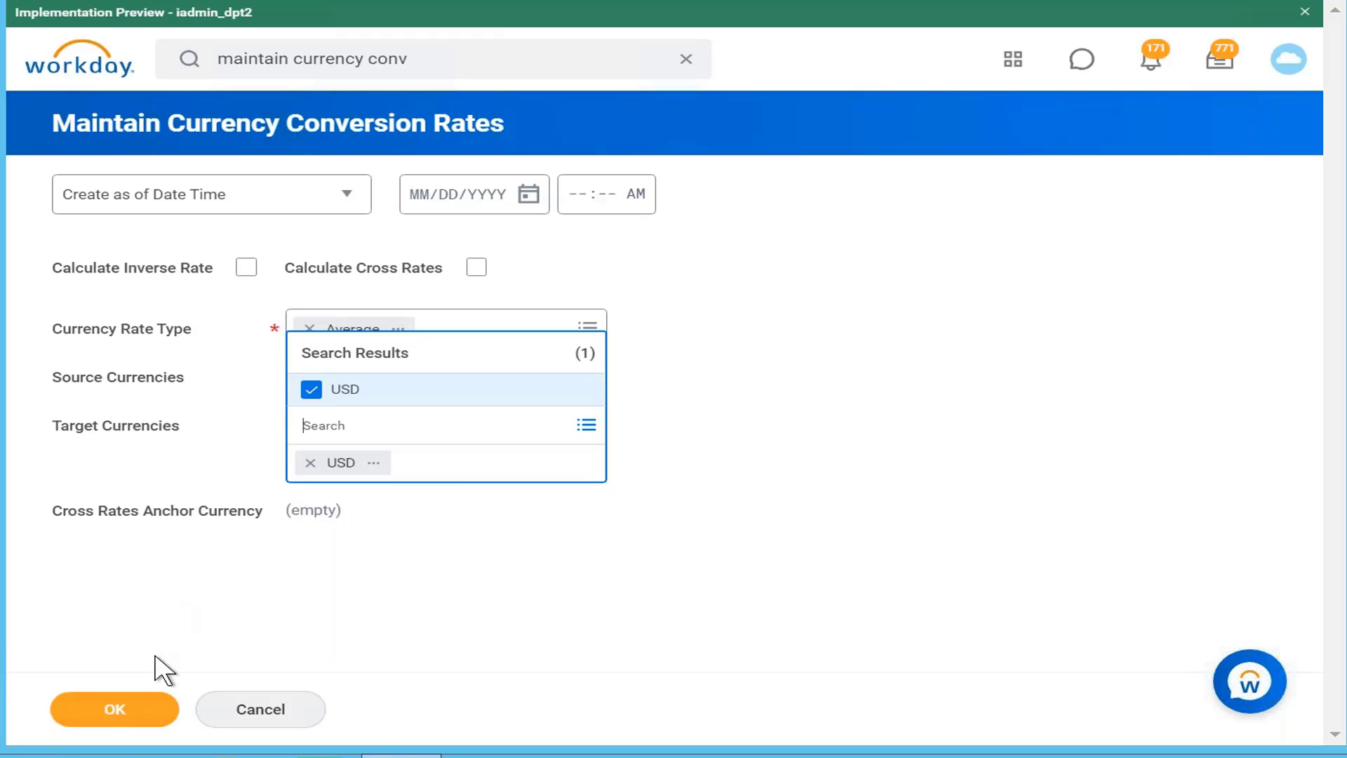
left_click(137, 708)
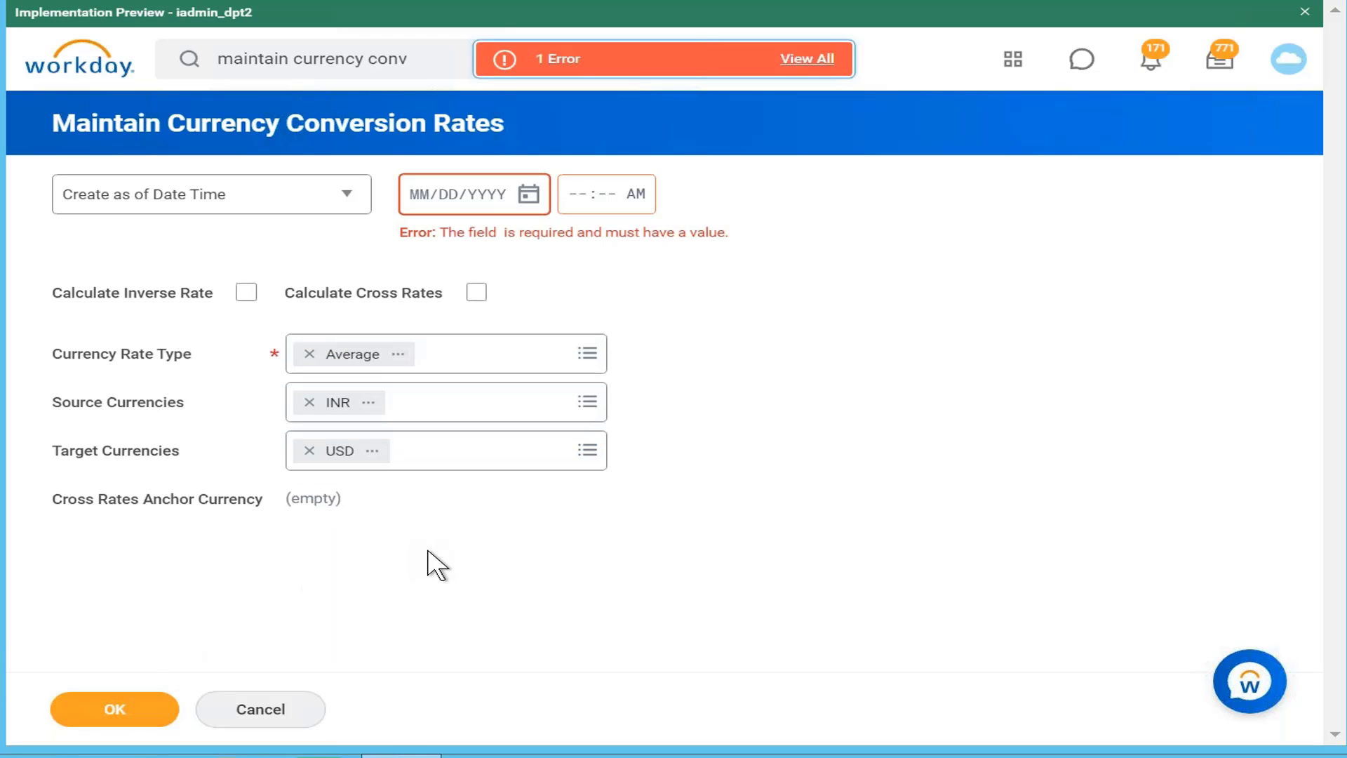
left_click(529, 201)
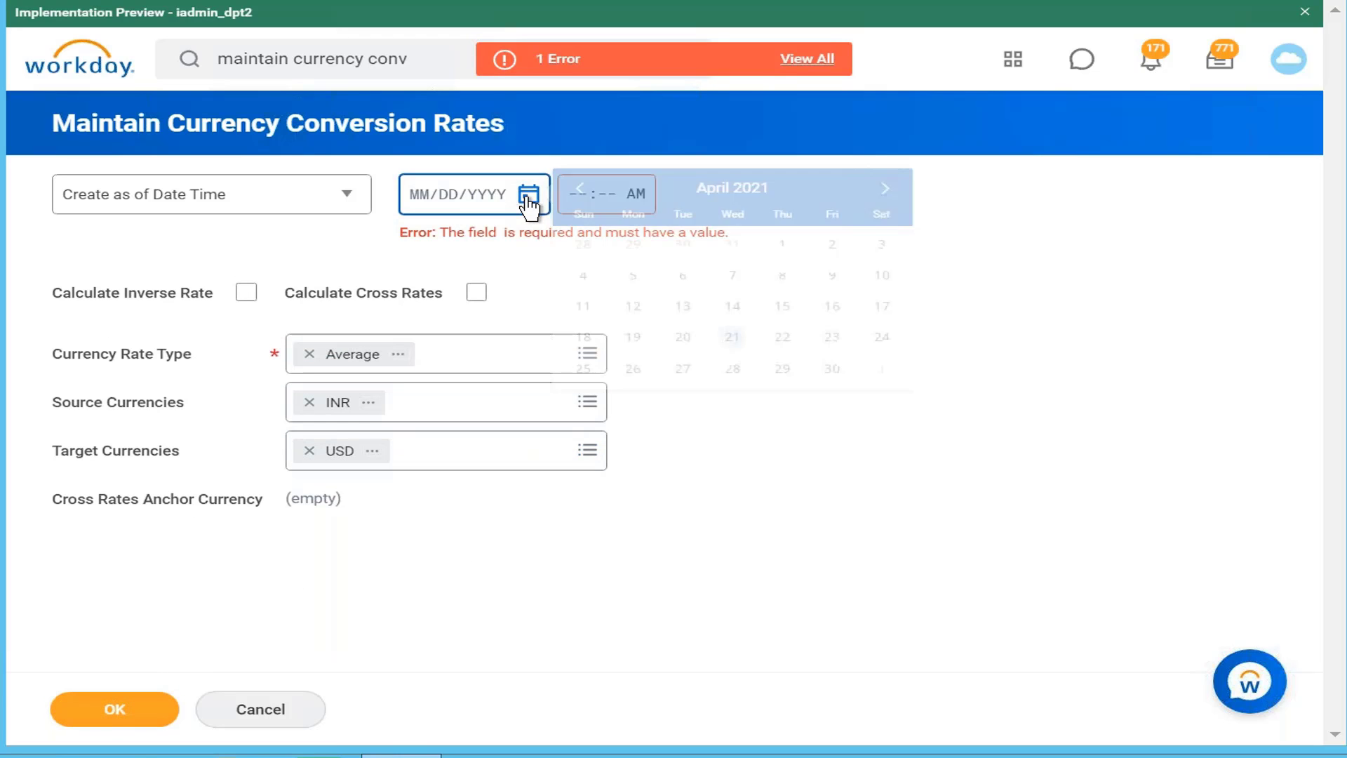
left_click(732, 337)
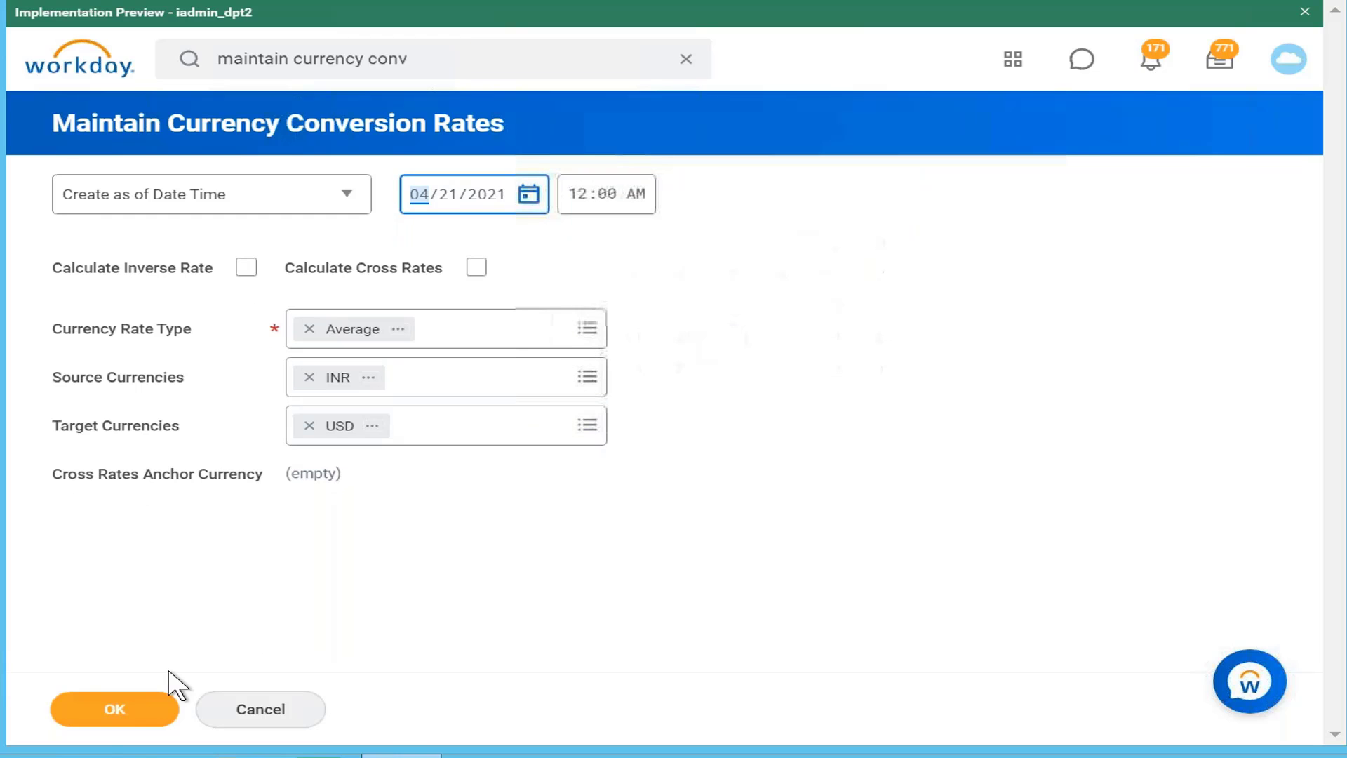
left_click(129, 709)
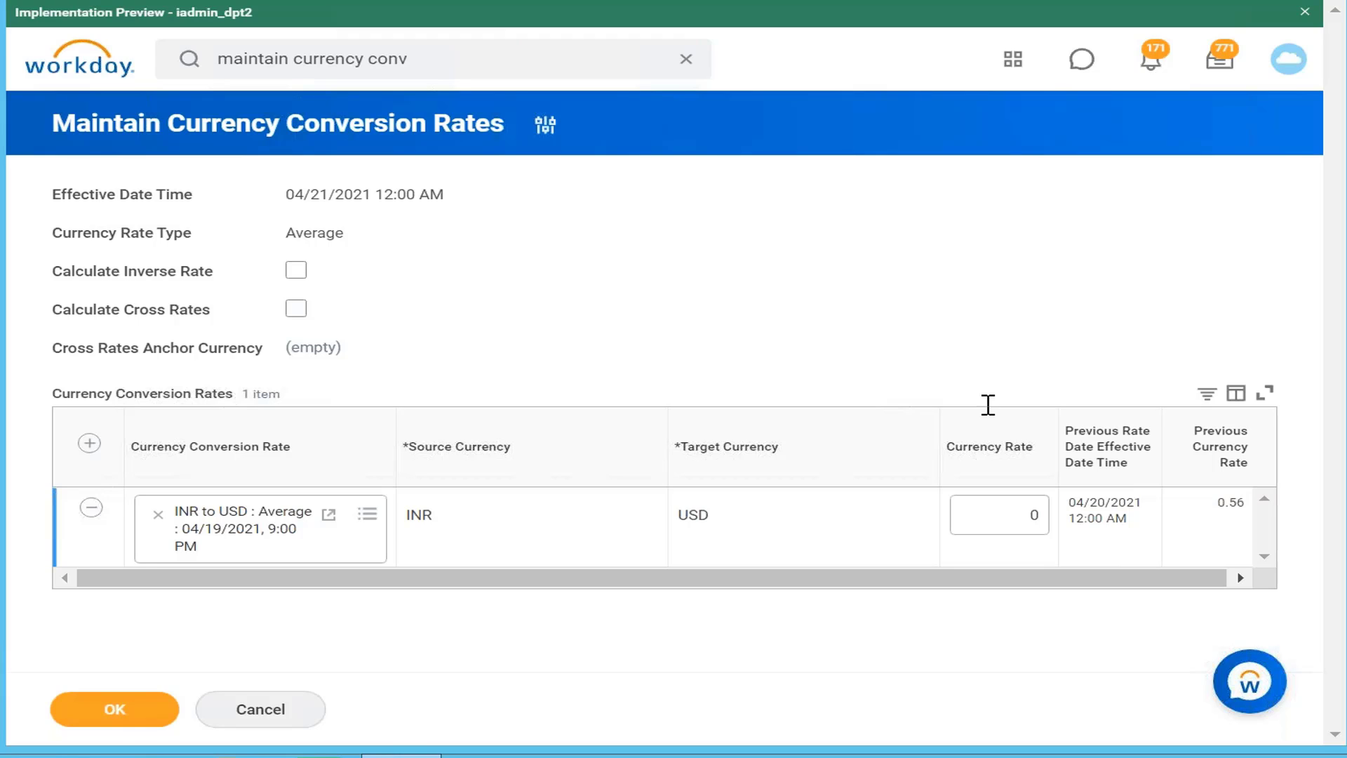
Step: Reopen Maintain Currency Conversion Rates with rate type Current and effective date 04/21/2021
left_click(517, 48)
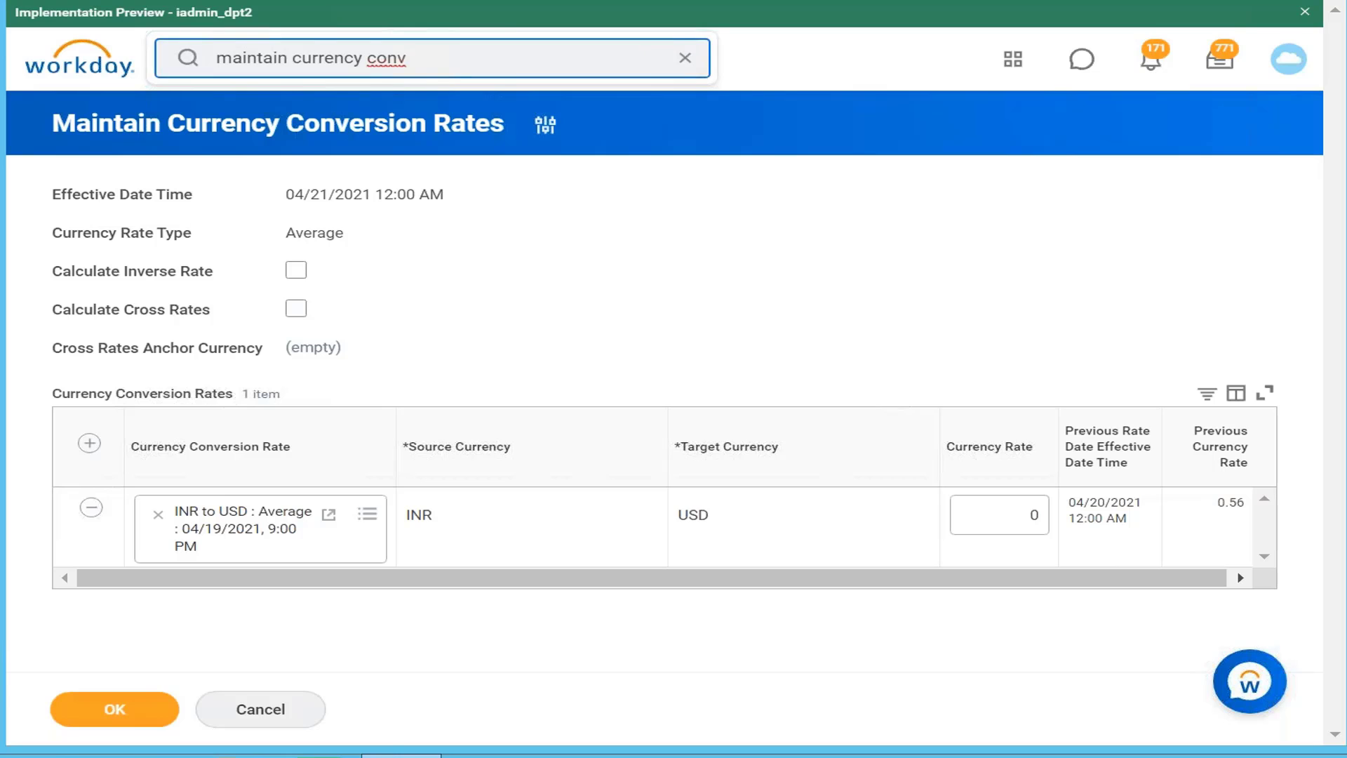
key("Return")
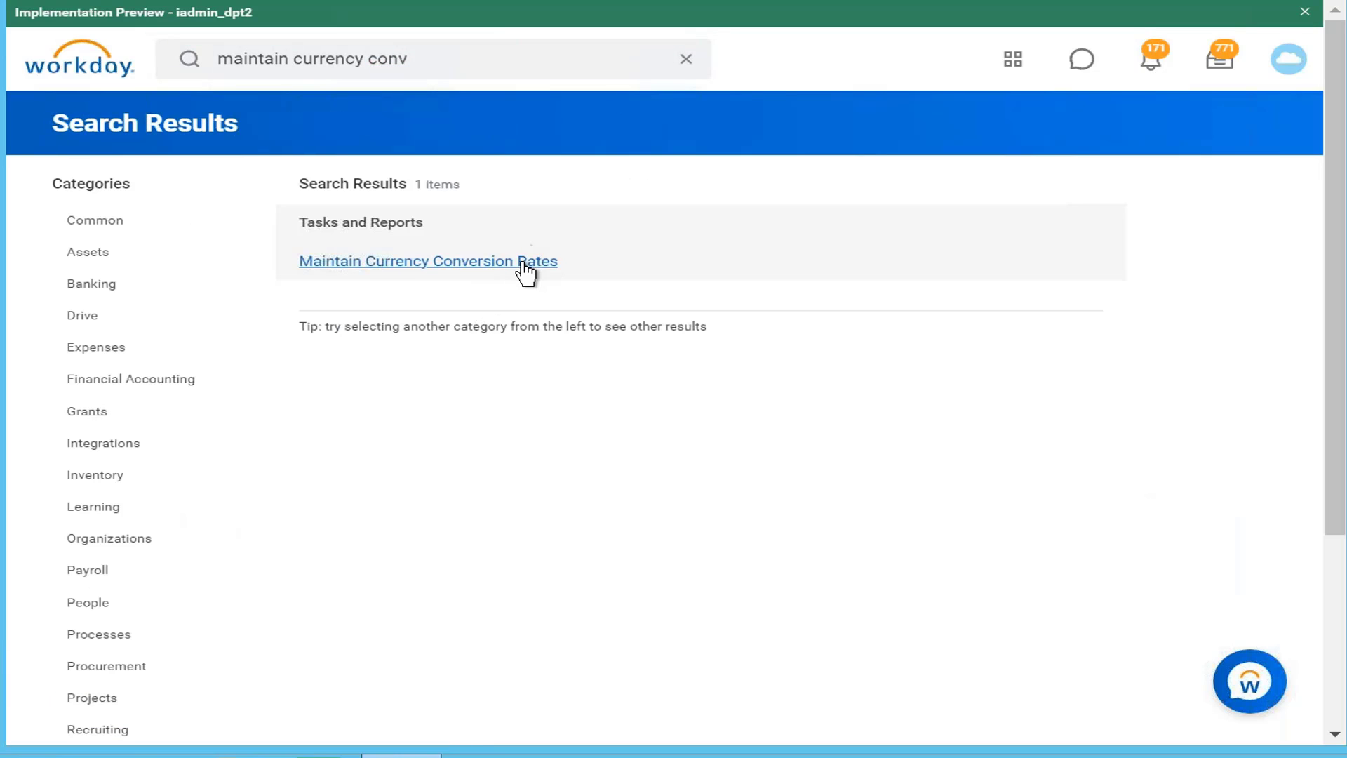
left_click(526, 272)
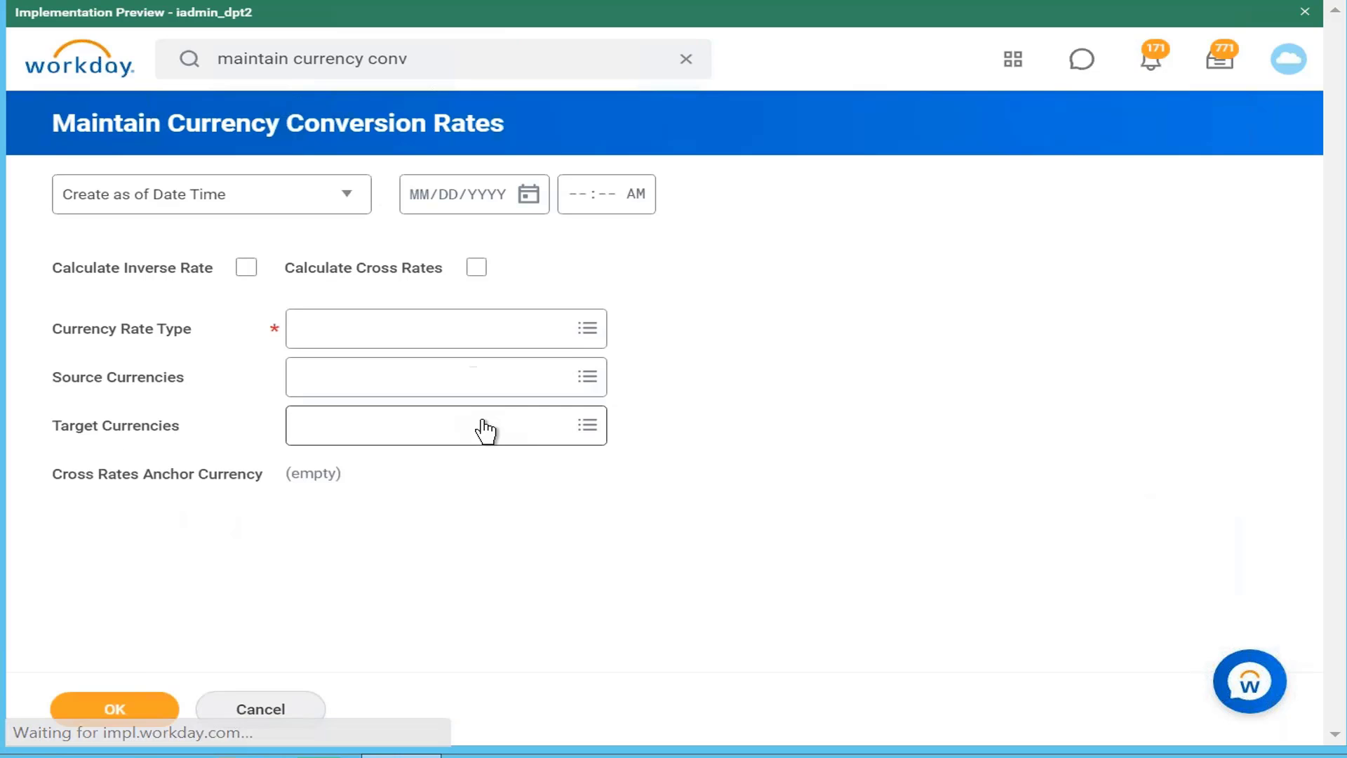
left_click(567, 337)
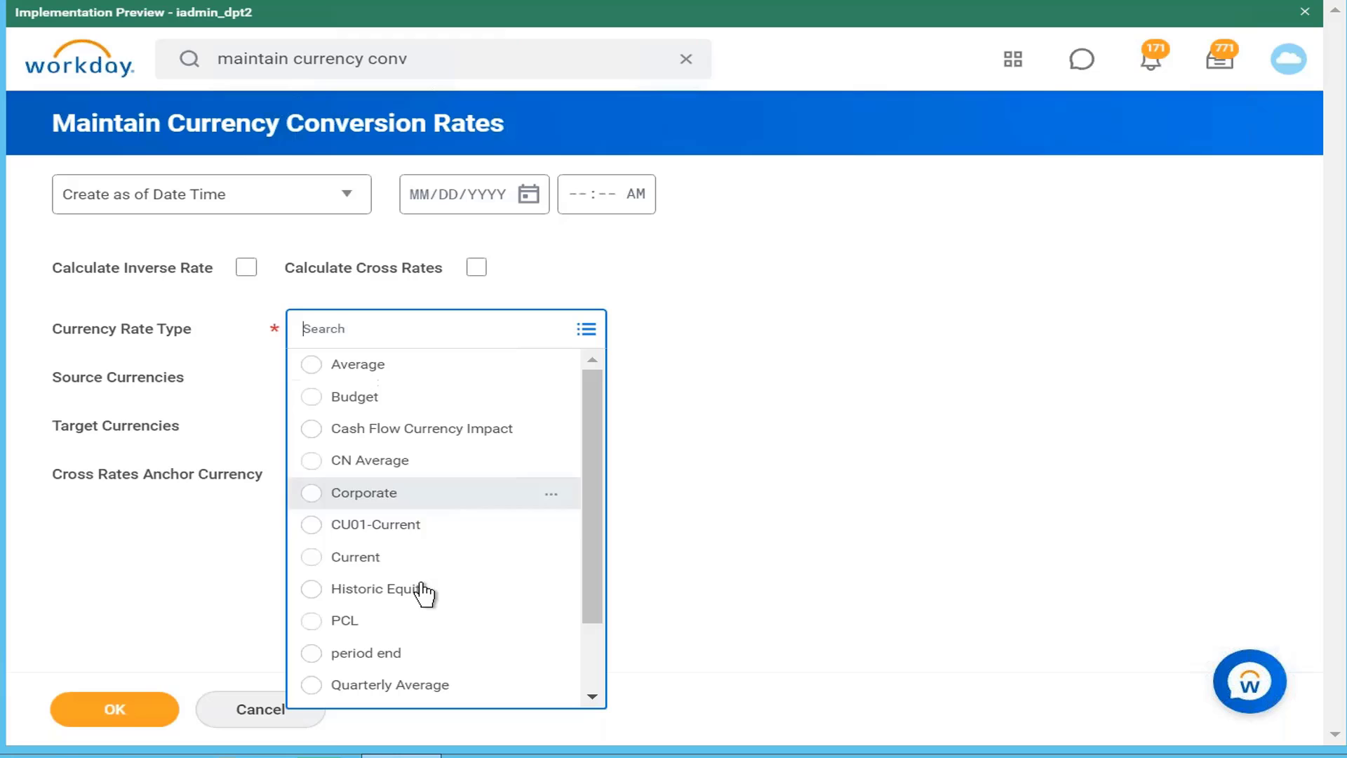
left_click(475, 557)
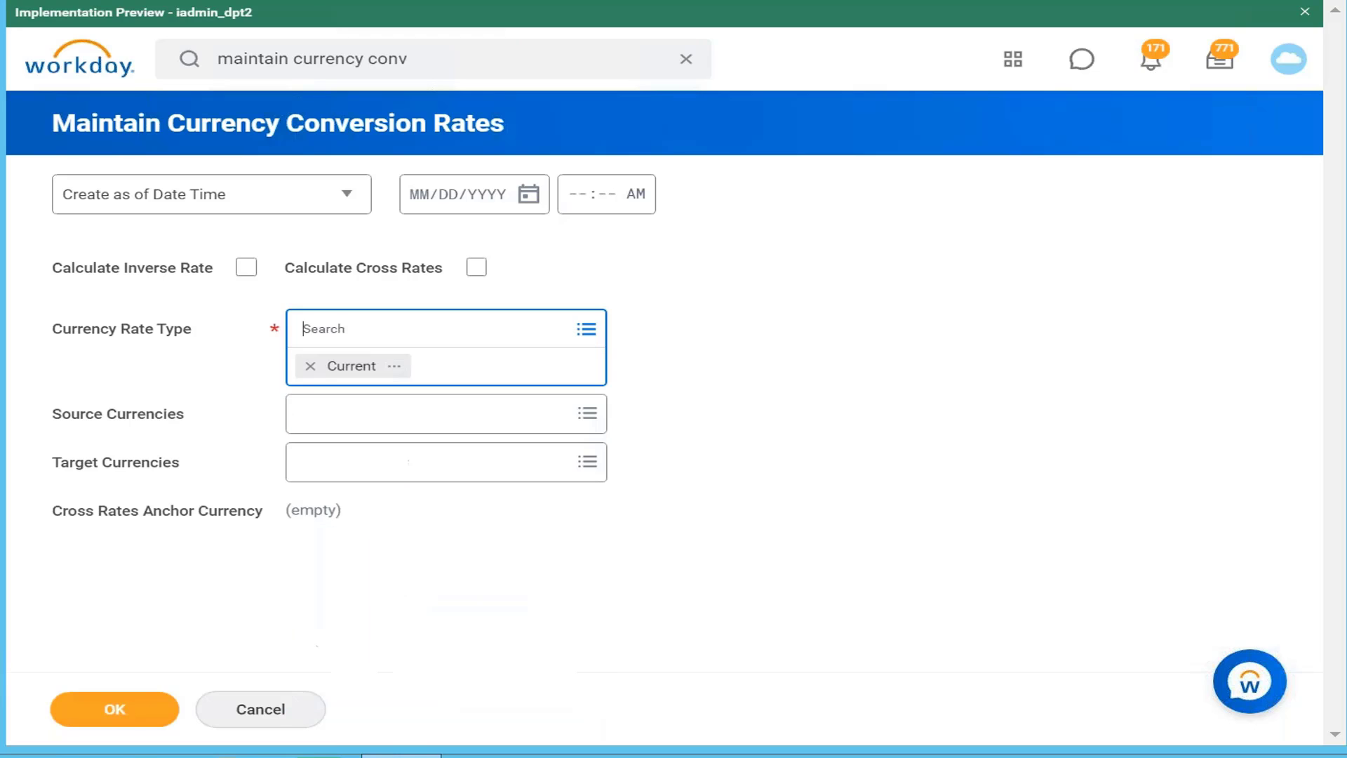
left_click(529, 193)
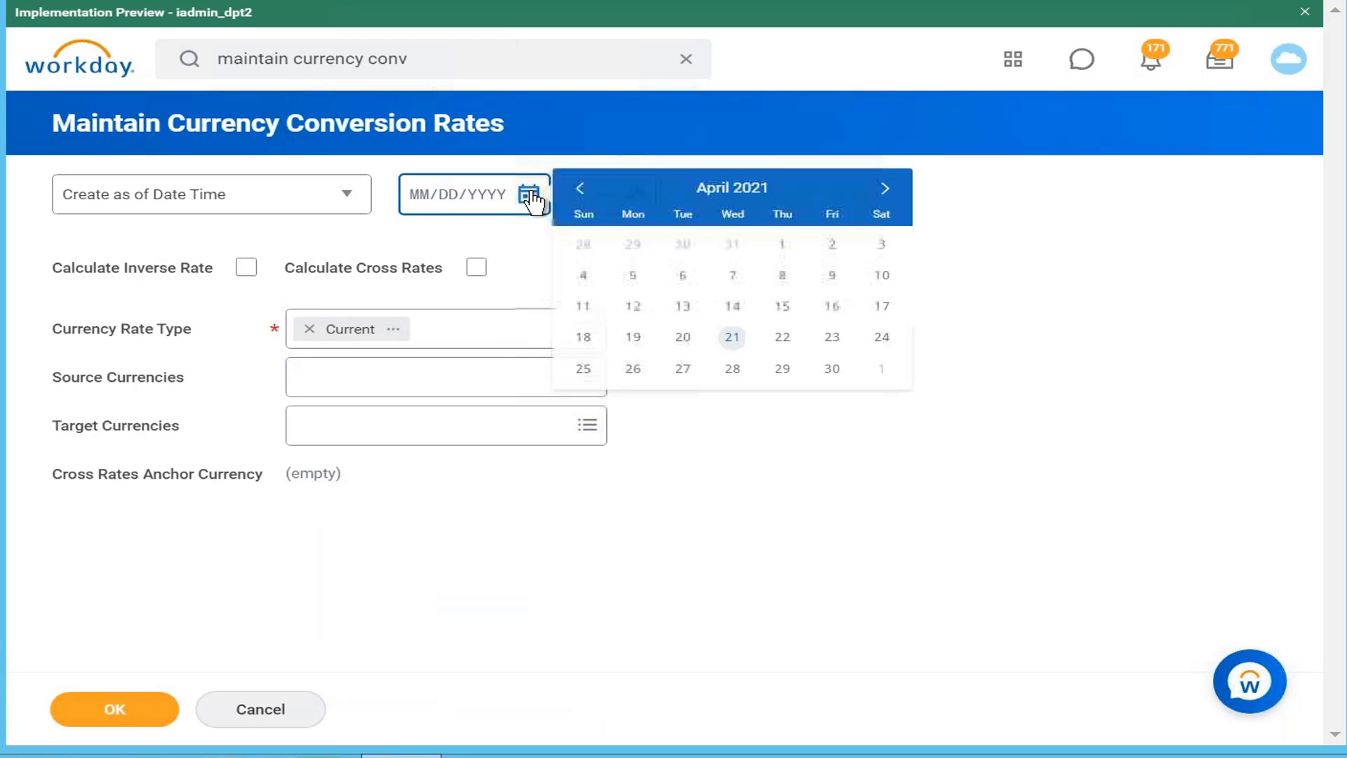
left_click(732, 337)
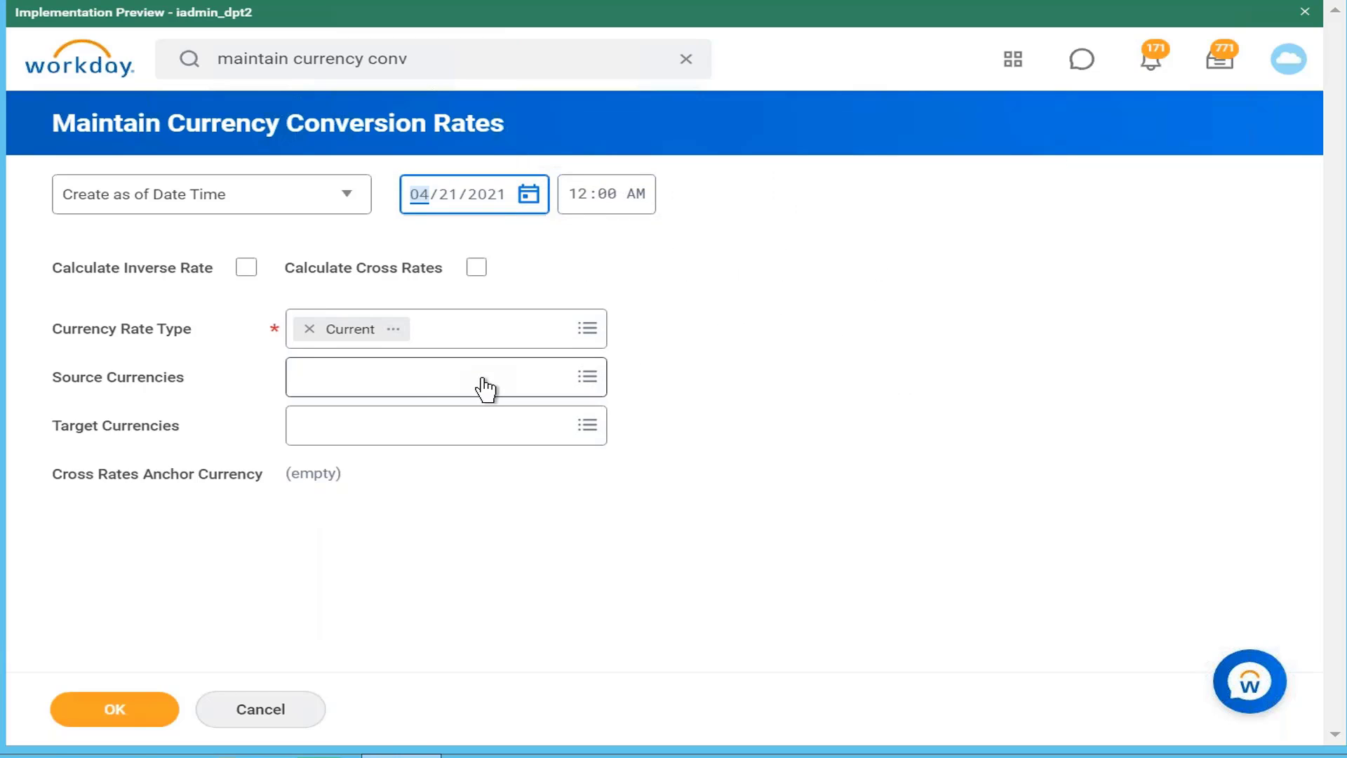
Step: Add INR as source and USD as target currency, then submit the lookup
left_click(484, 379)
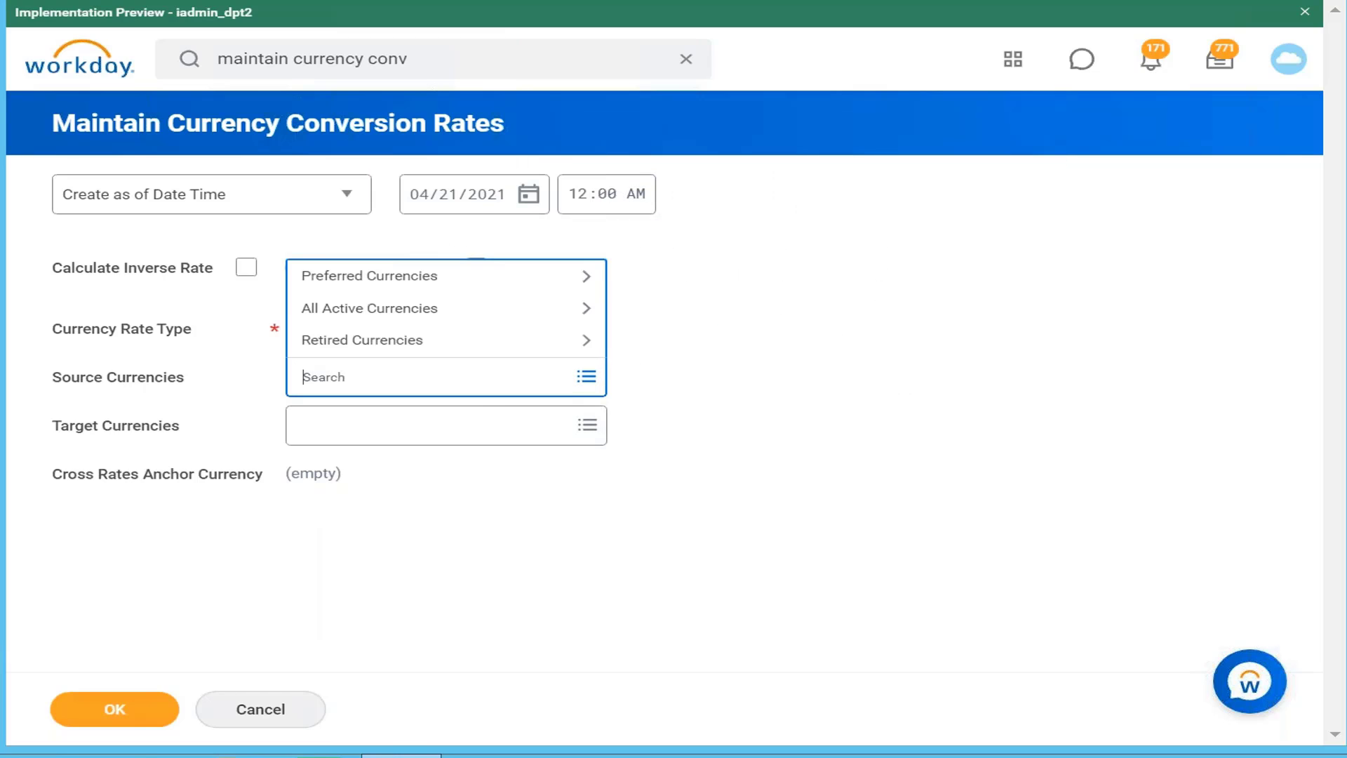
type("inr")
key("Return")
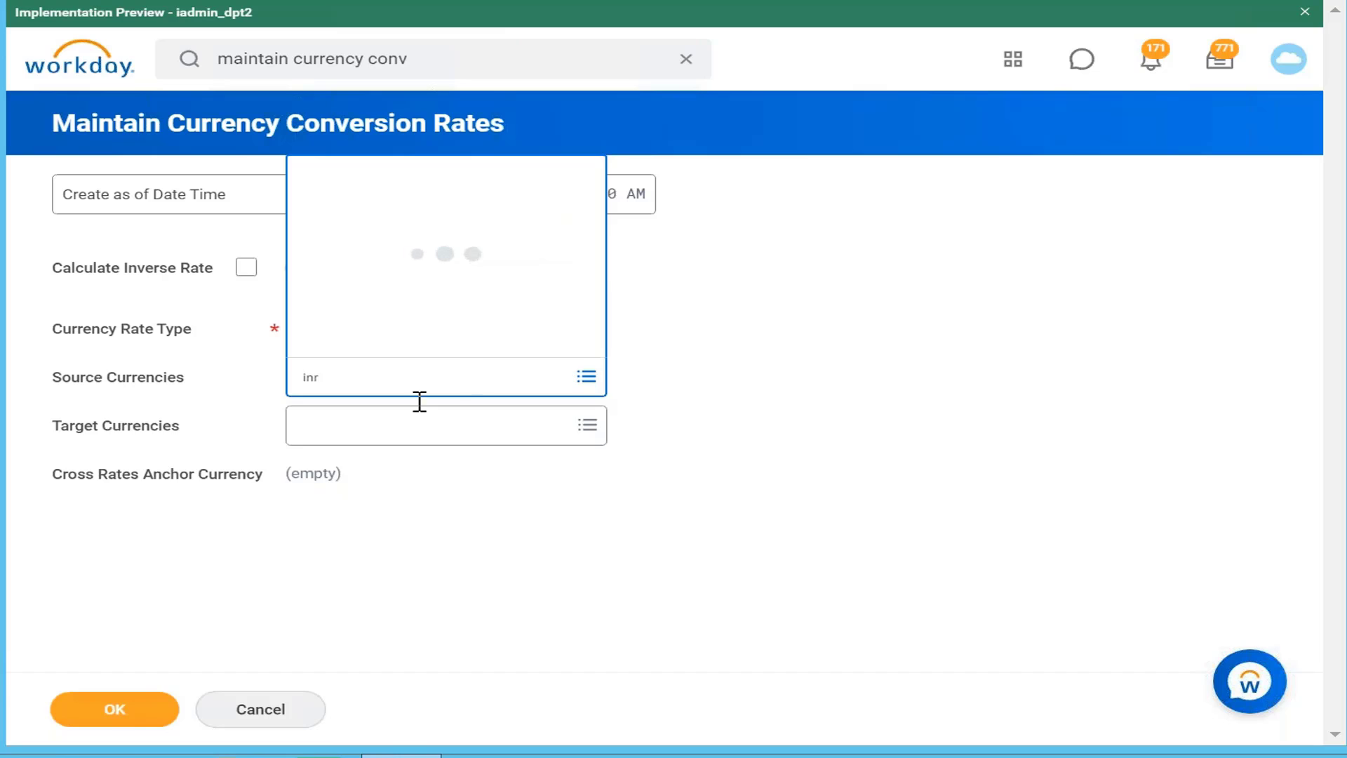
left_click(428, 463)
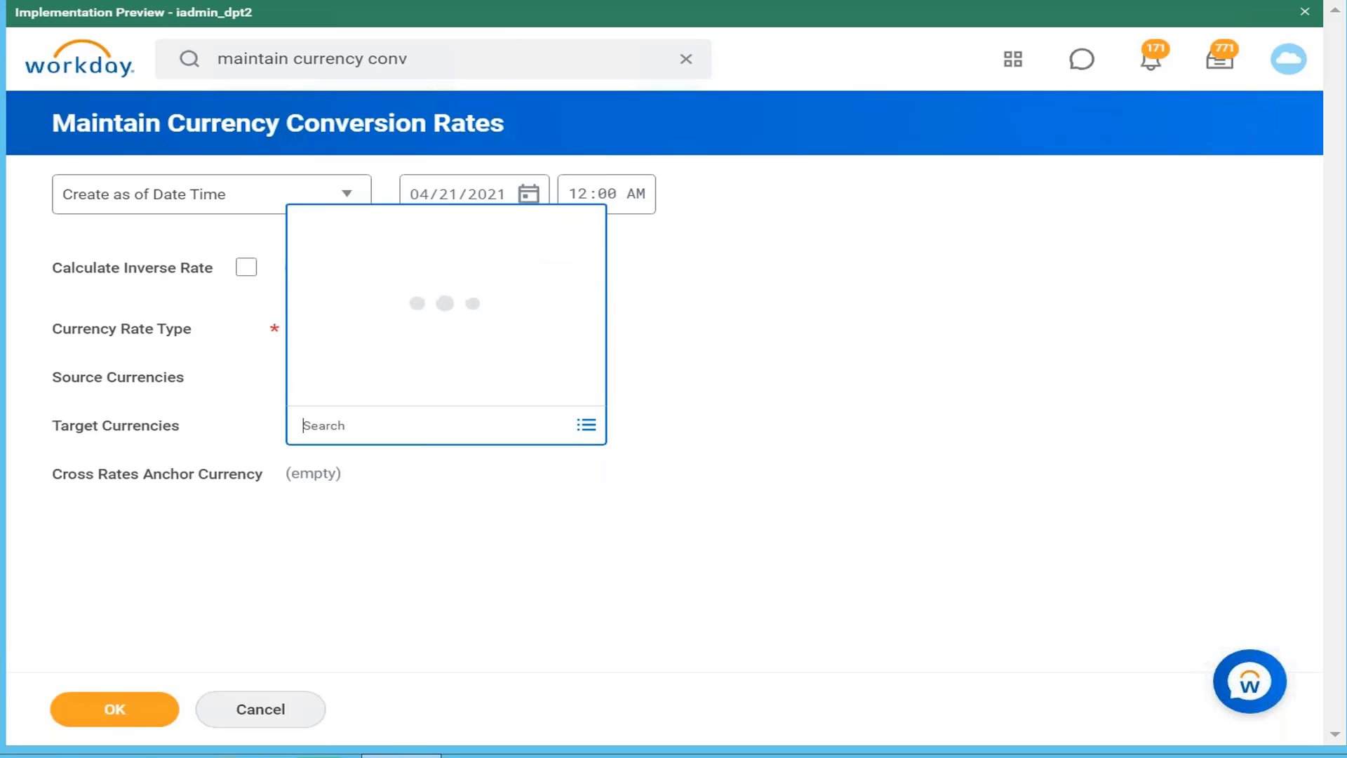
type("usd")
key("Return")
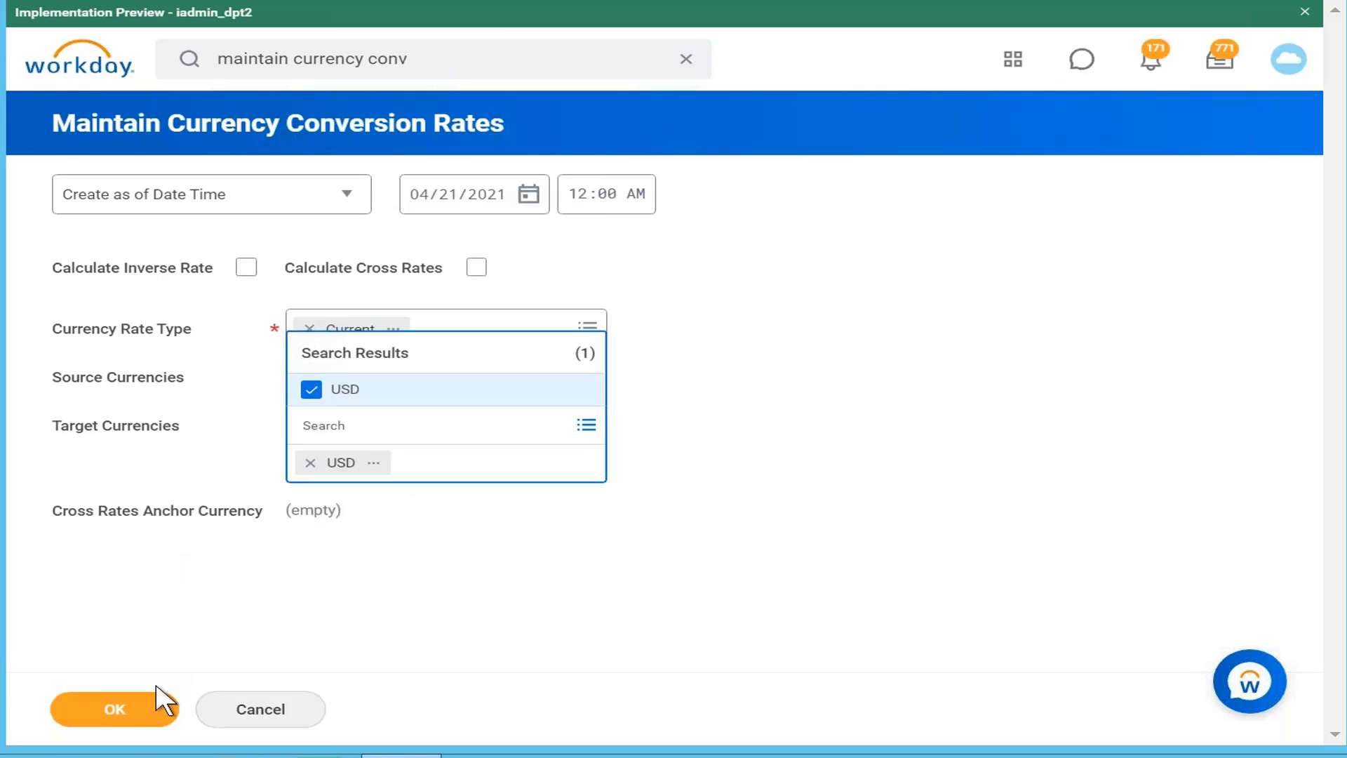
left_click(161, 714)
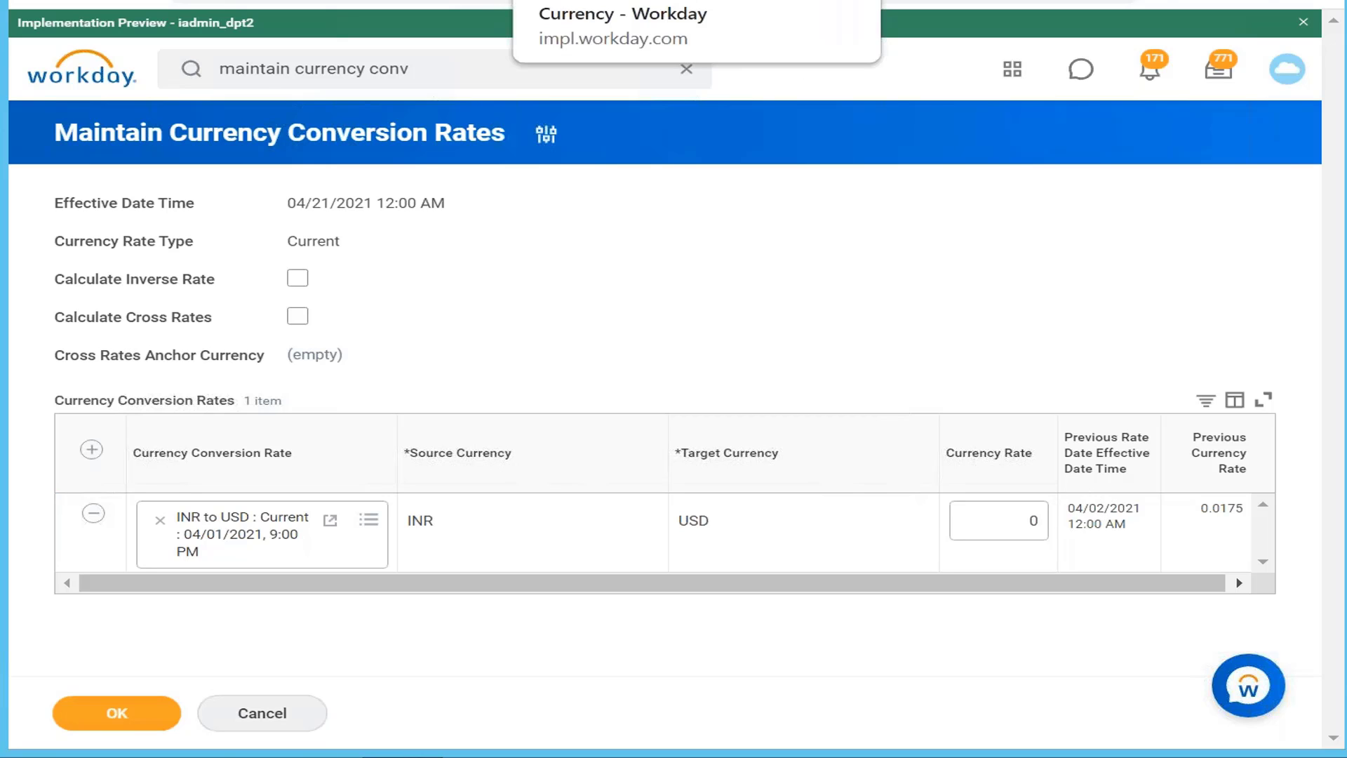
Step: Search for a rate-effective field to use as the conversion's As Of Date
left_click(565, 6)
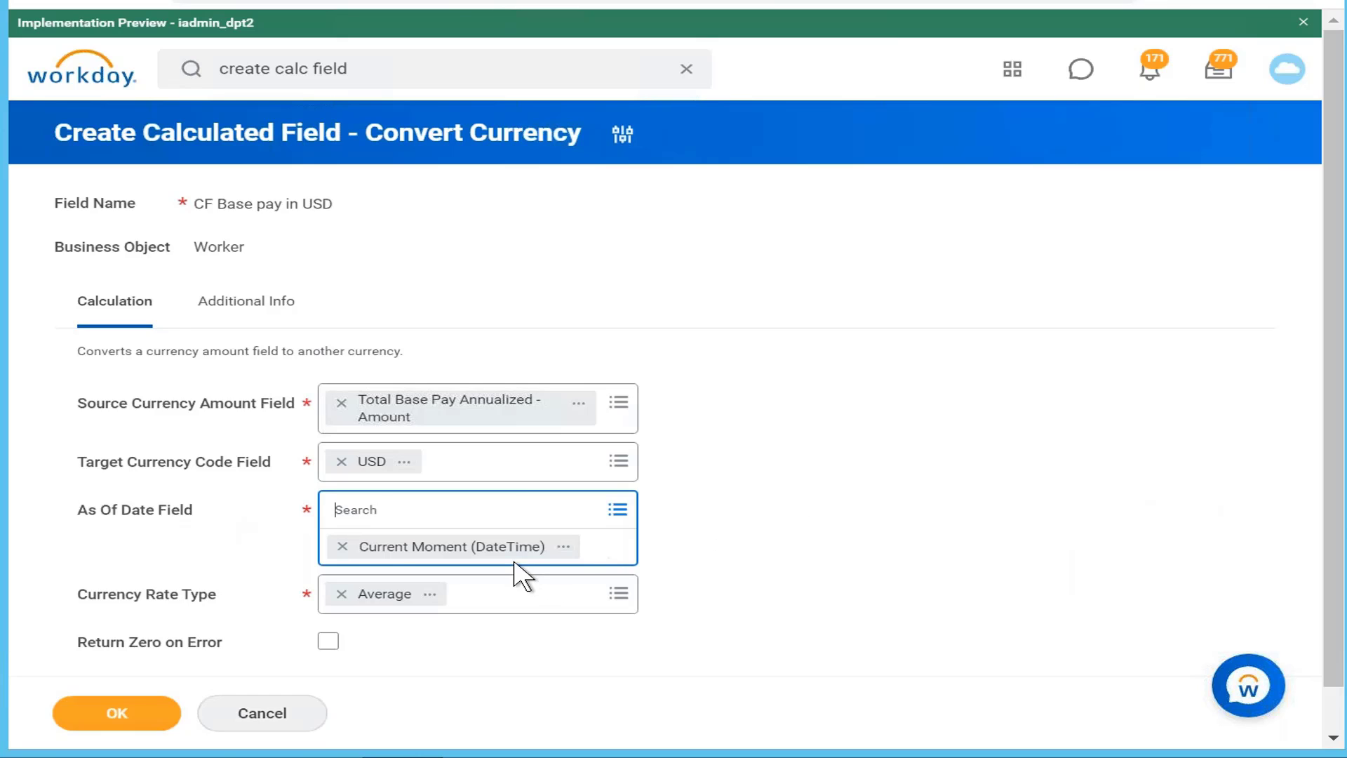
left_click(343, 547)
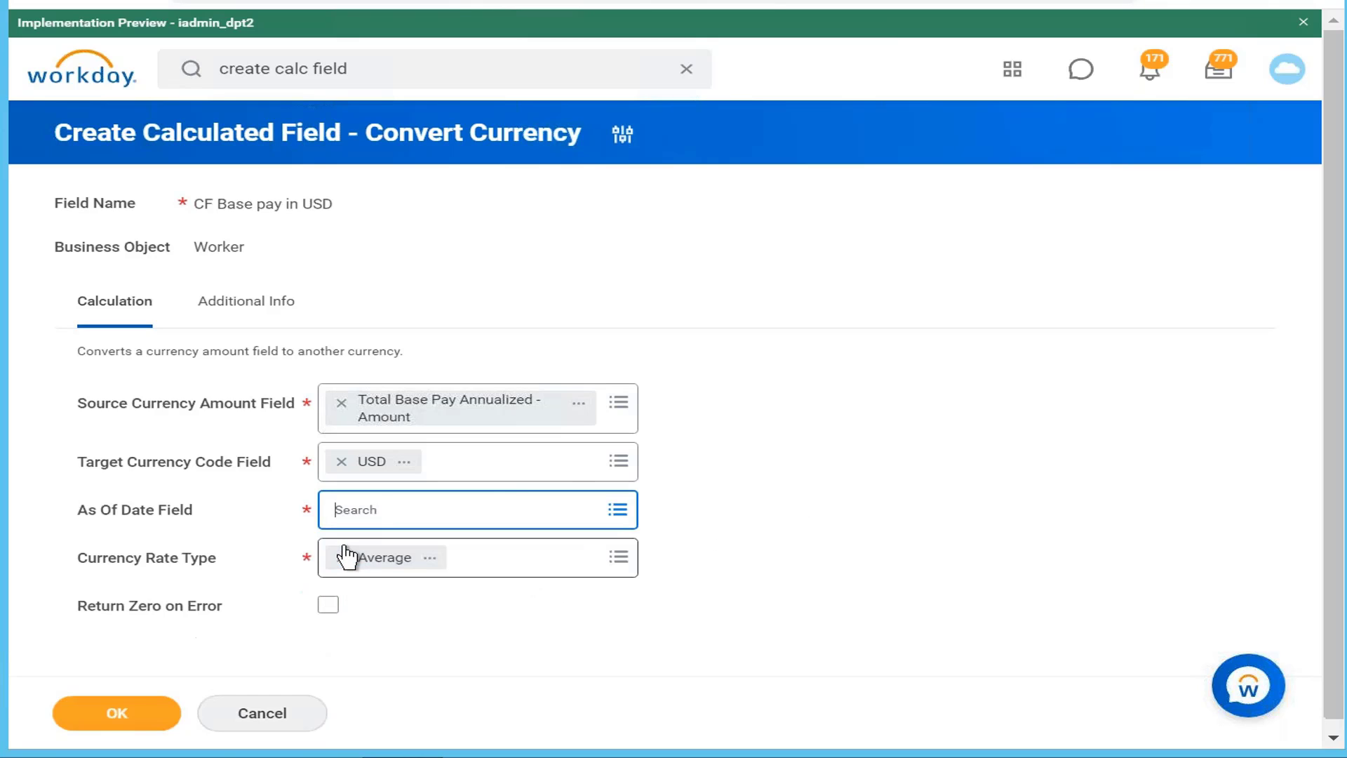
left_click(499, 508)
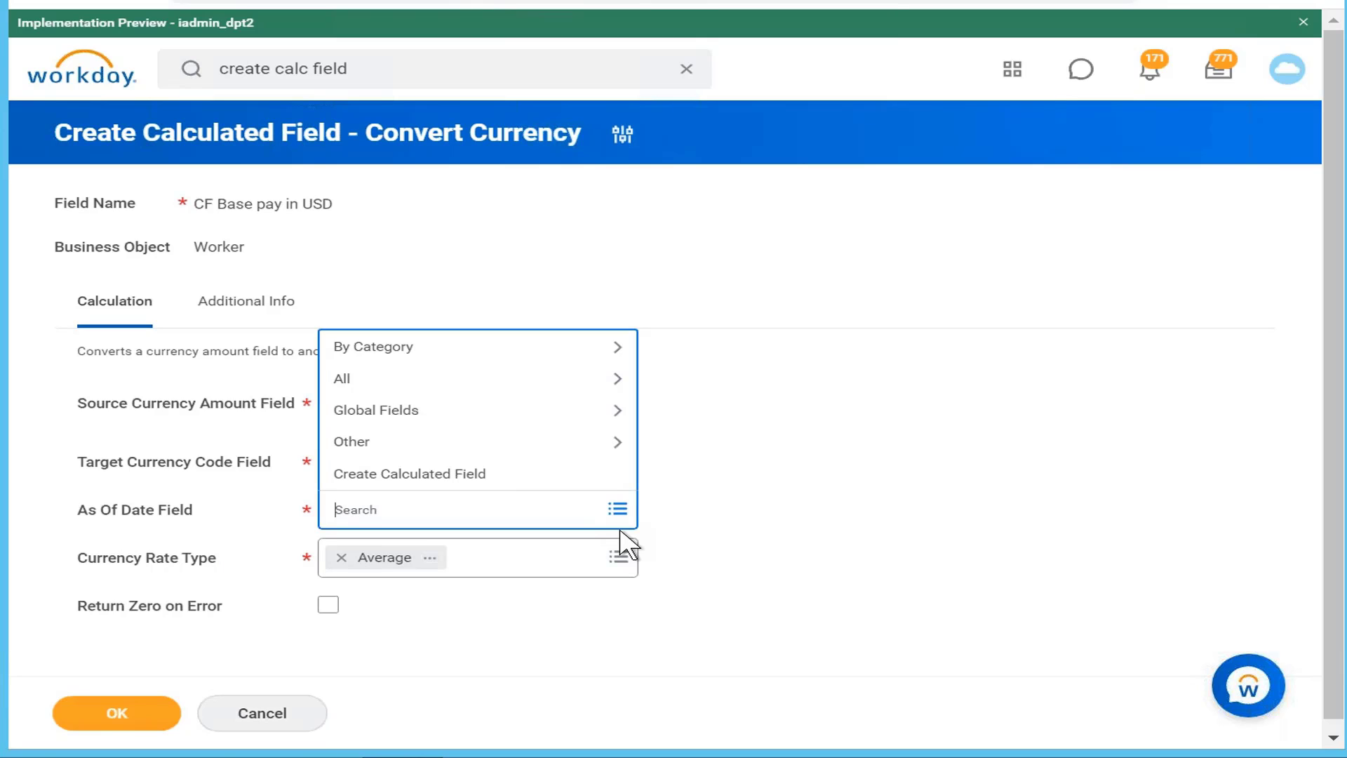
left_click(947, 1)
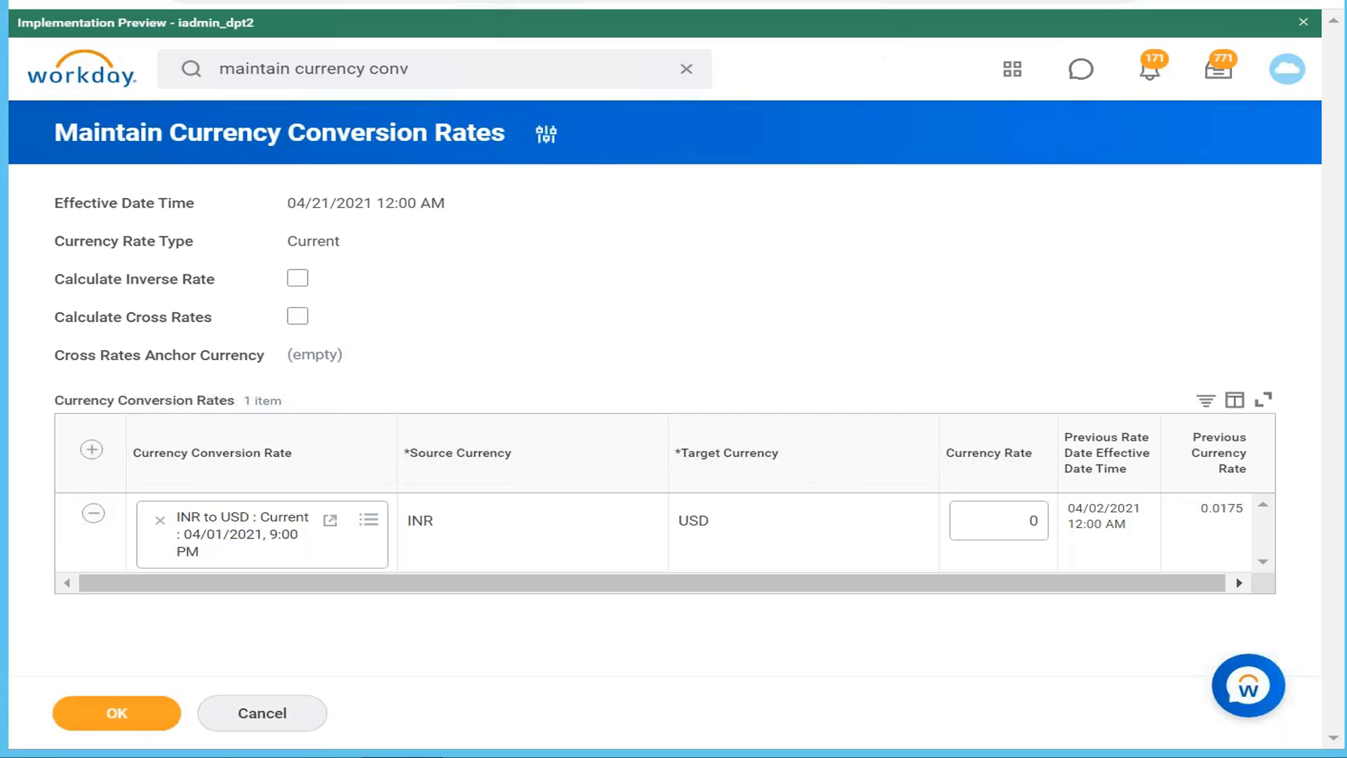
left_click(582, 1)
type("rate effective")
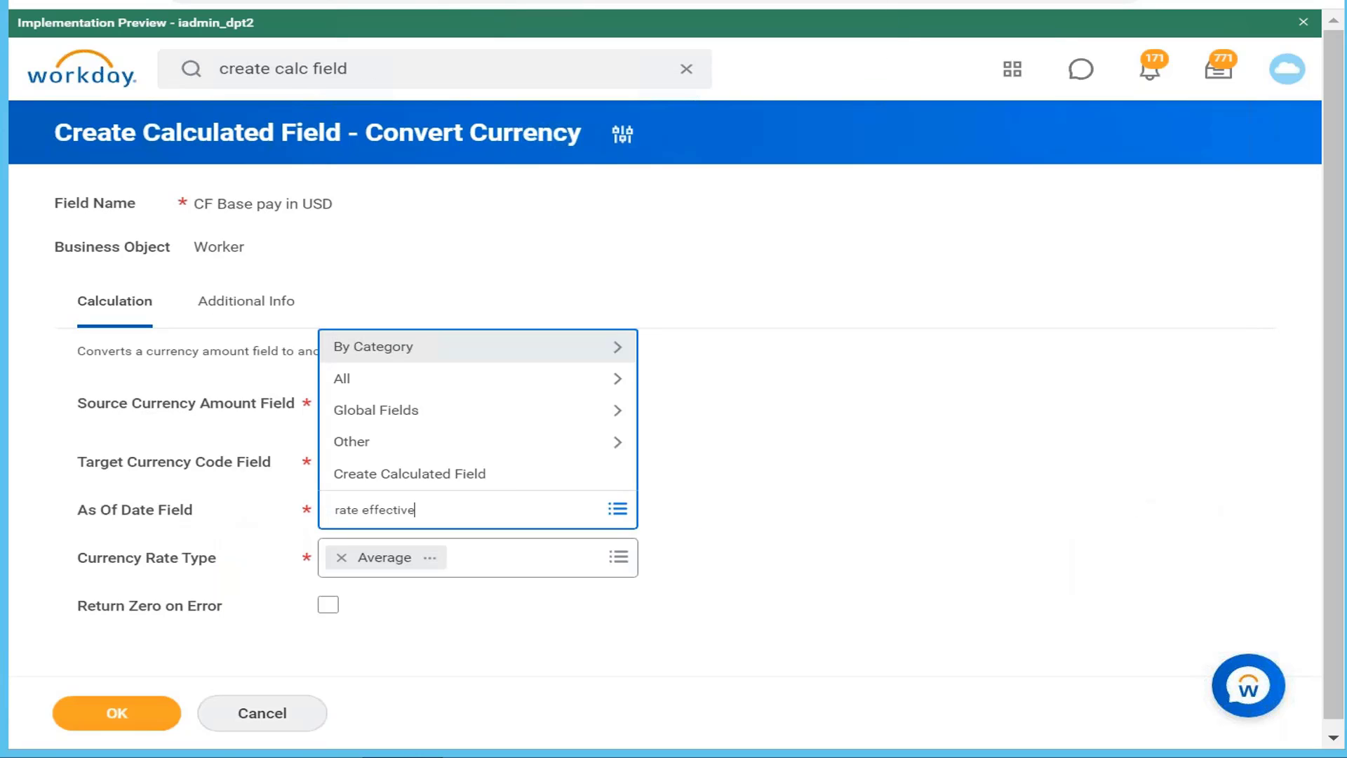
key("Return")
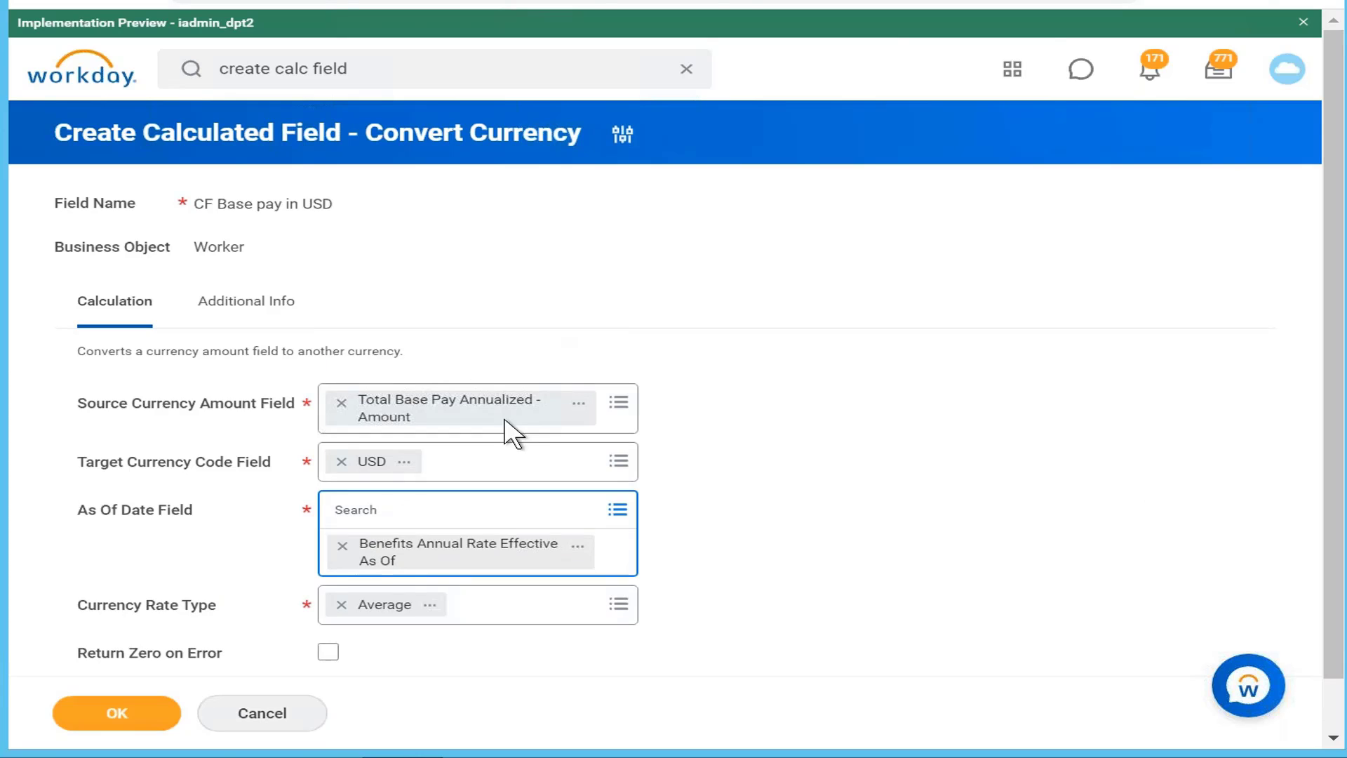
Step: Replace the As Of Date with Current Moment (DateTime)
left_click(342, 545)
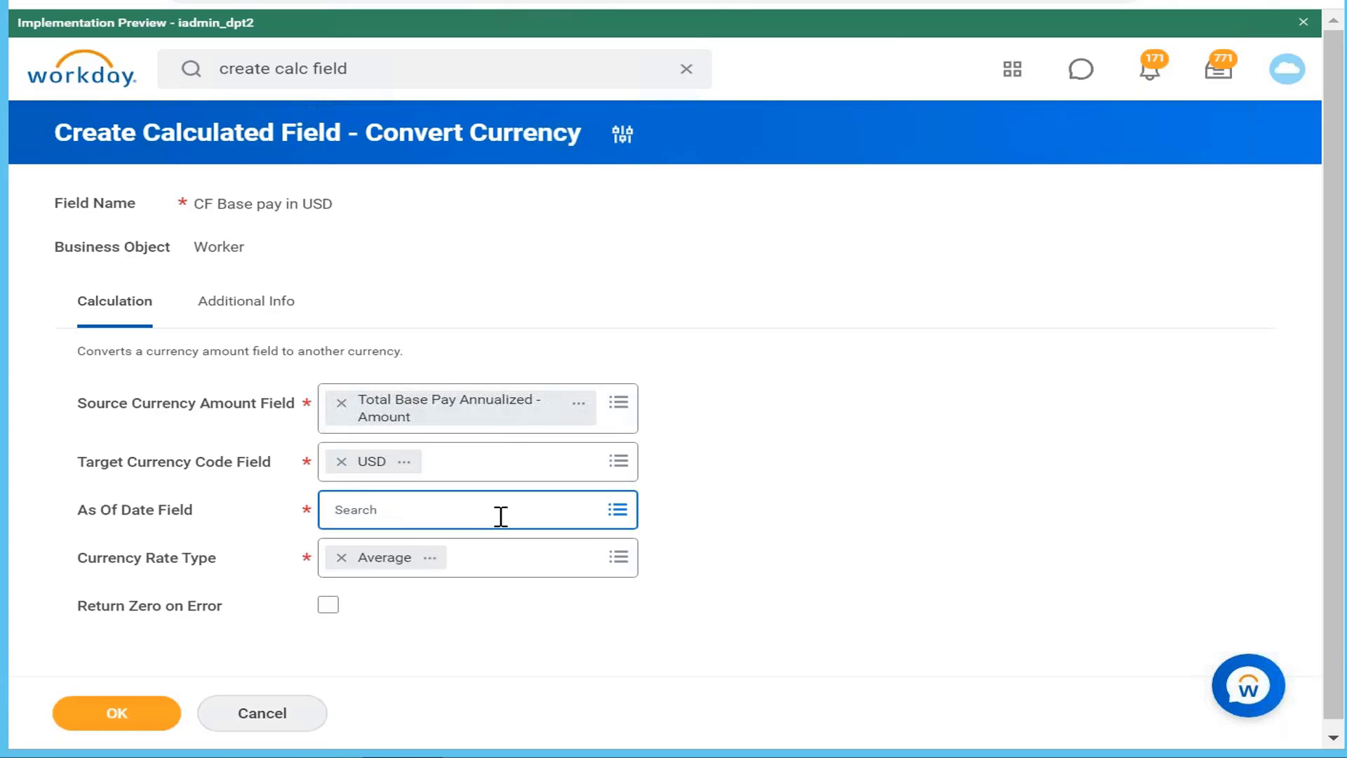
type("current ad")
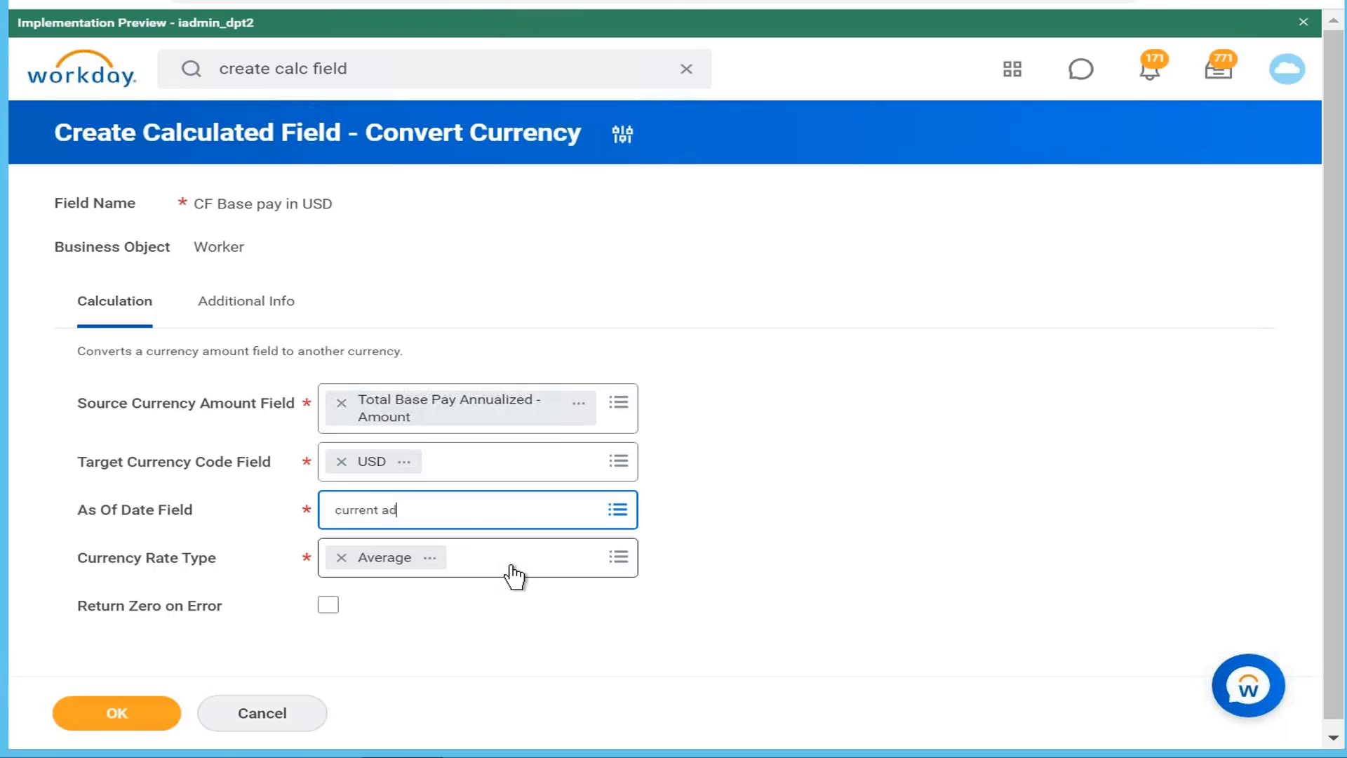
key("BackSpace")
key("BackSpace")
type("moment")
key("Return")
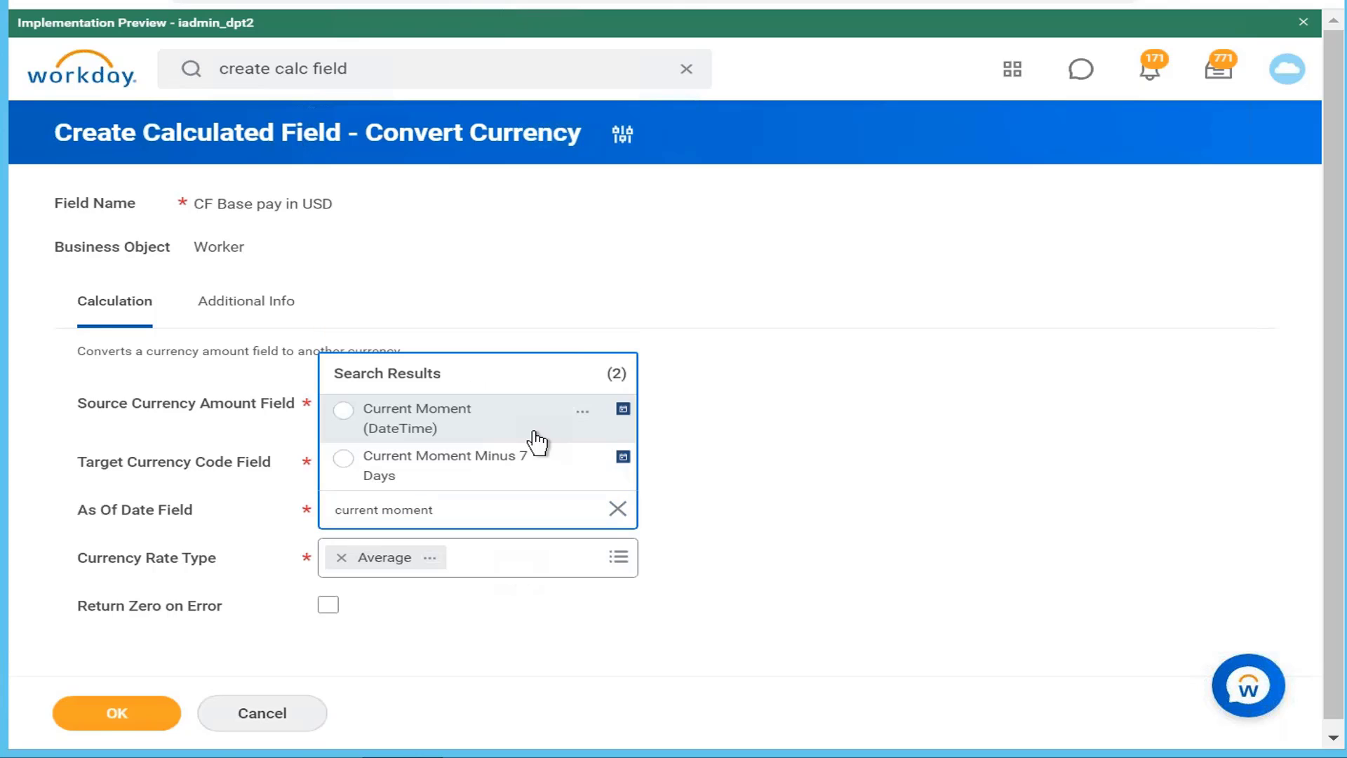
left_click(494, 427)
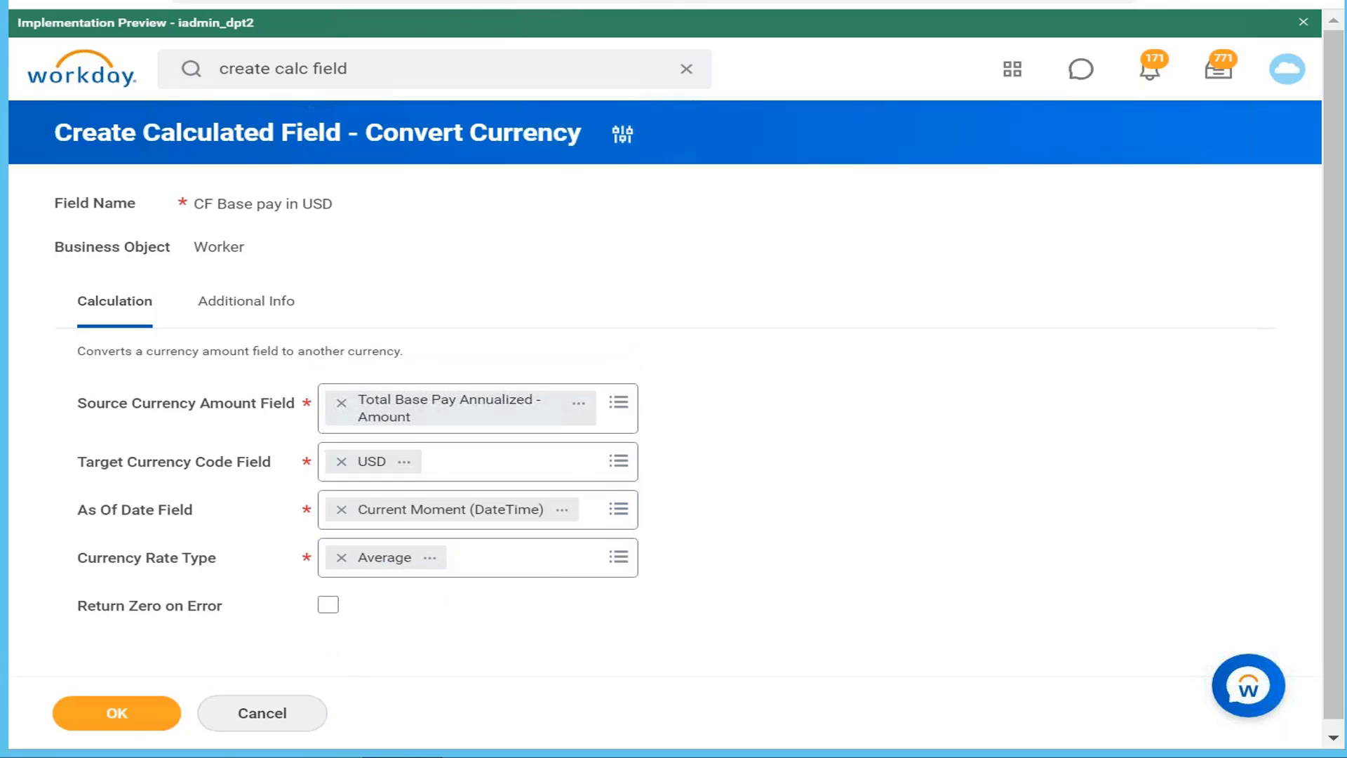
Step: Change the rate type from Average to Current and enable Return Zero on Error
left_click(558, 561)
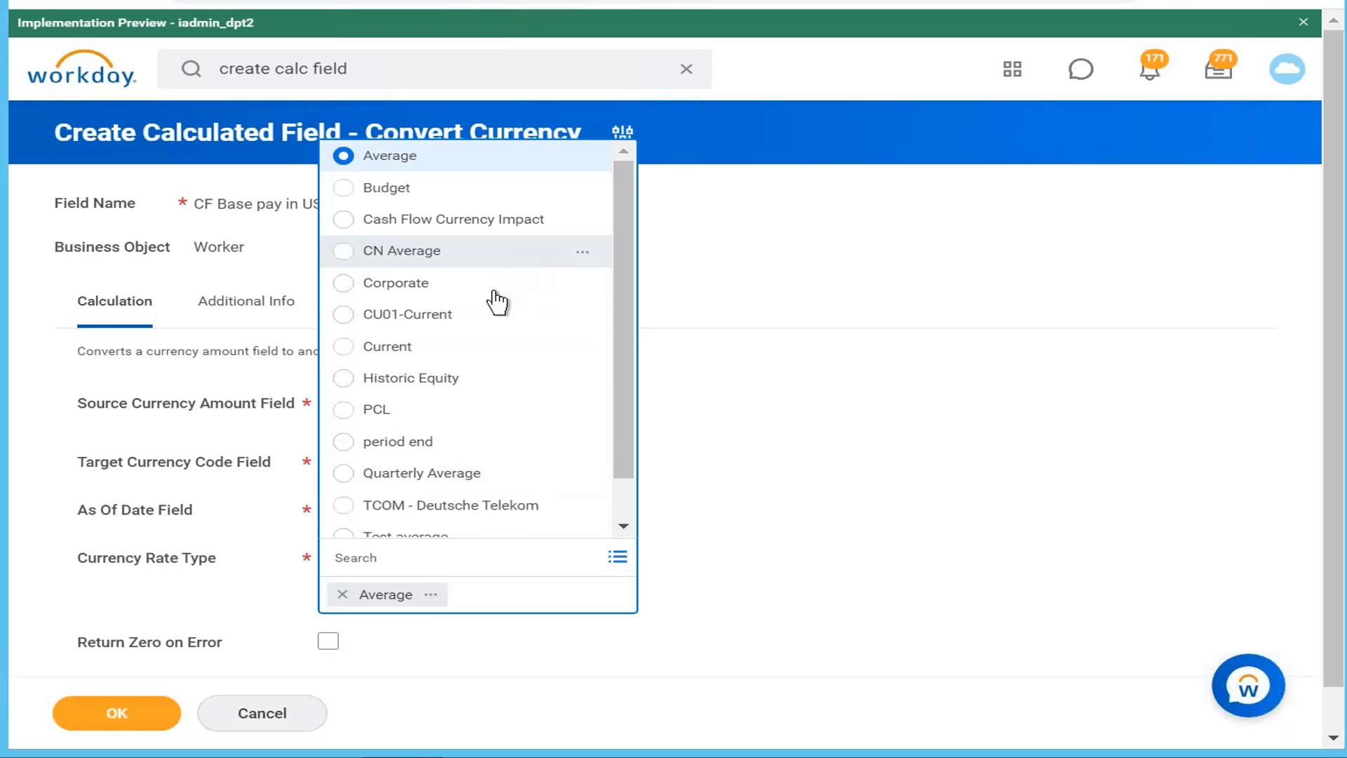
left_click(468, 348)
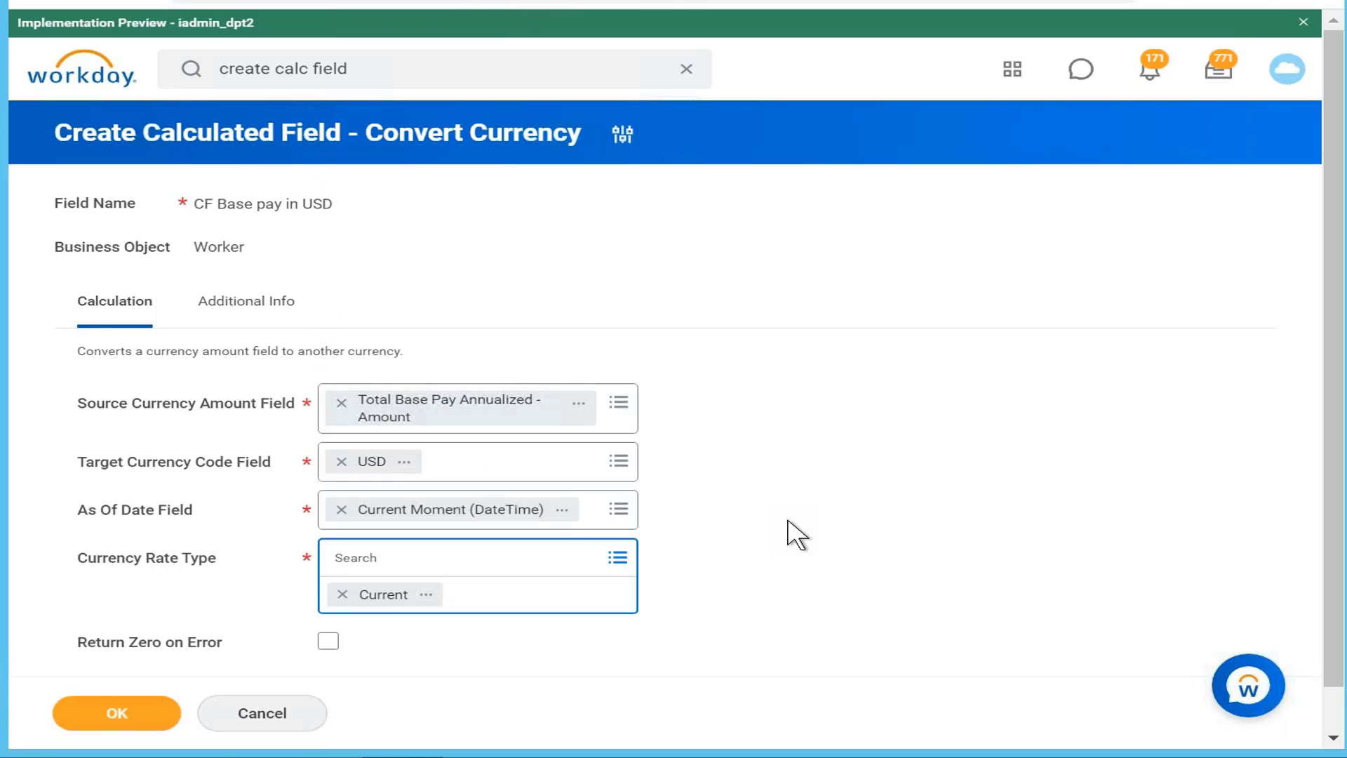
scroll(796, 535, "down", 1)
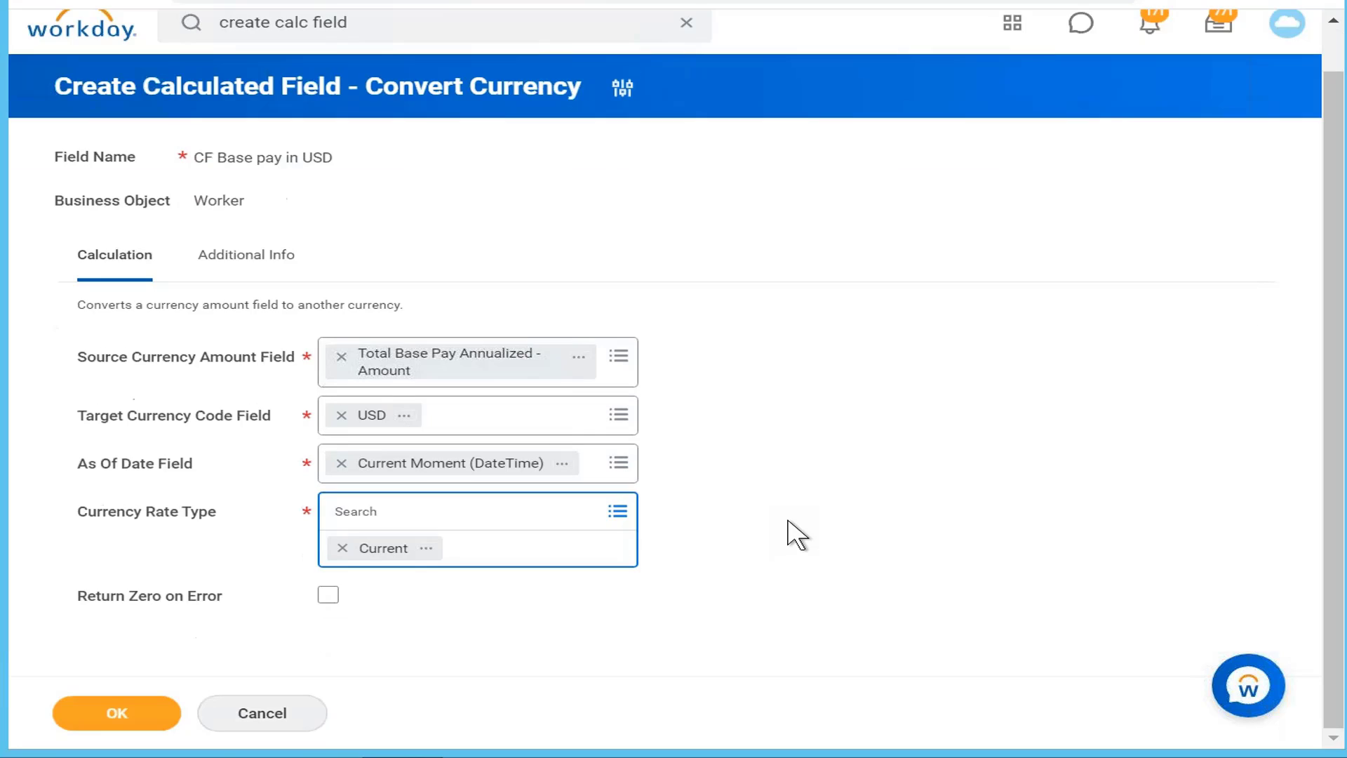
left_click(329, 596)
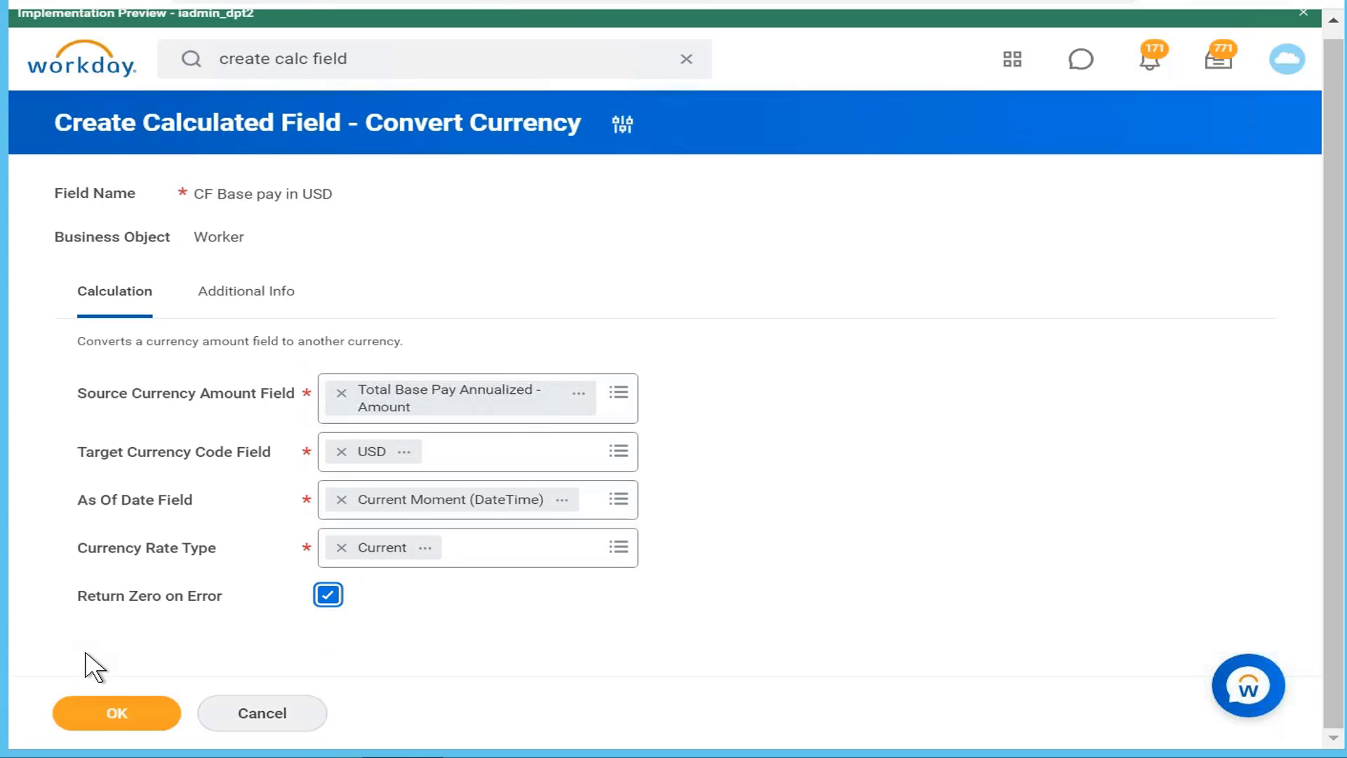
Step: Save the CF Base pay in USD Convert Currency field
left_click(114, 710)
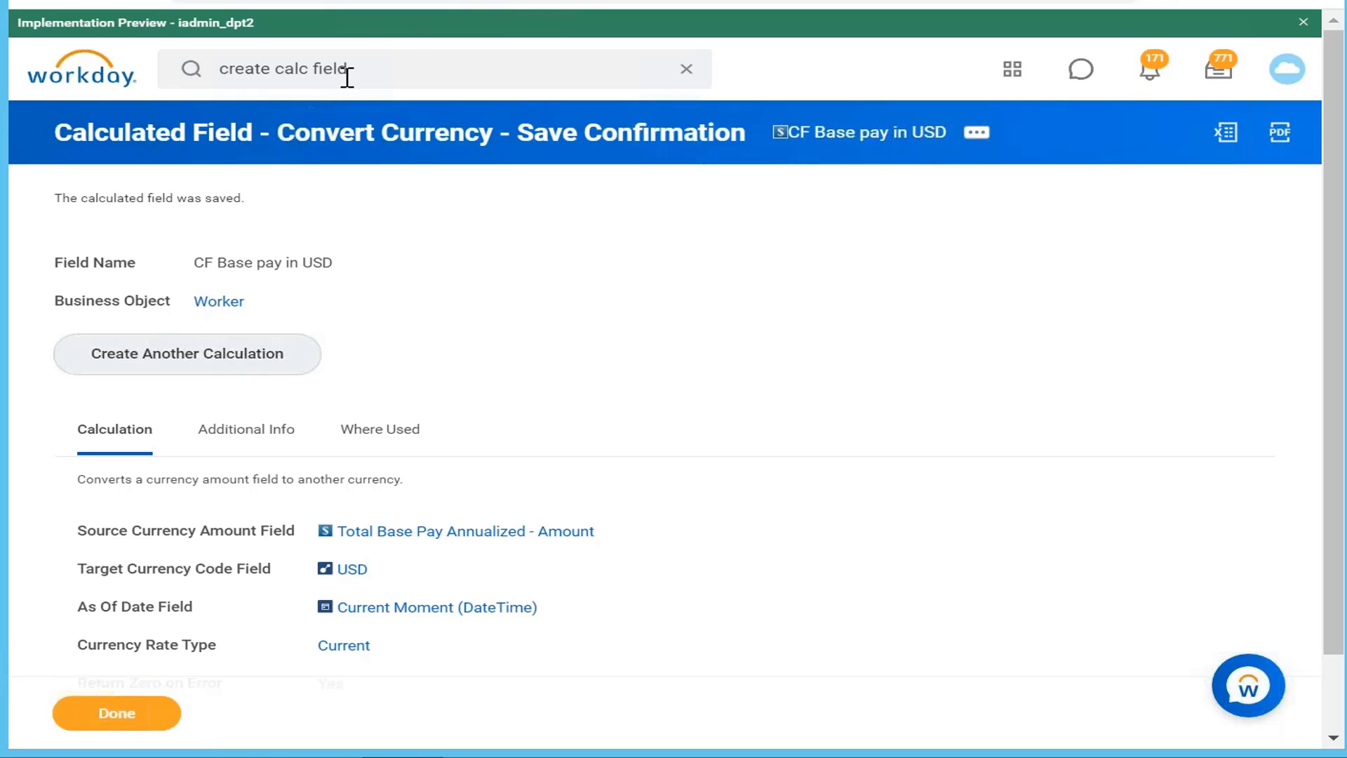
Step: Search Workday for 'is active' and preview the first Is Active report field
left_click(351, 73)
key("BackSpace")
key("BackSpace")
key("BackSpace")
key("BackSpace")
key("BackSpace")
key("BackSpace")
key("BackSpace")
key("BackSpace")
key("BackSpace")
key("BackSpace")
key("BackSpace")
key("BackSpace")
key("BackSpace")
key("BackSpace")
key("BackSpace")
key("BackSpace")
key("BackSpace")
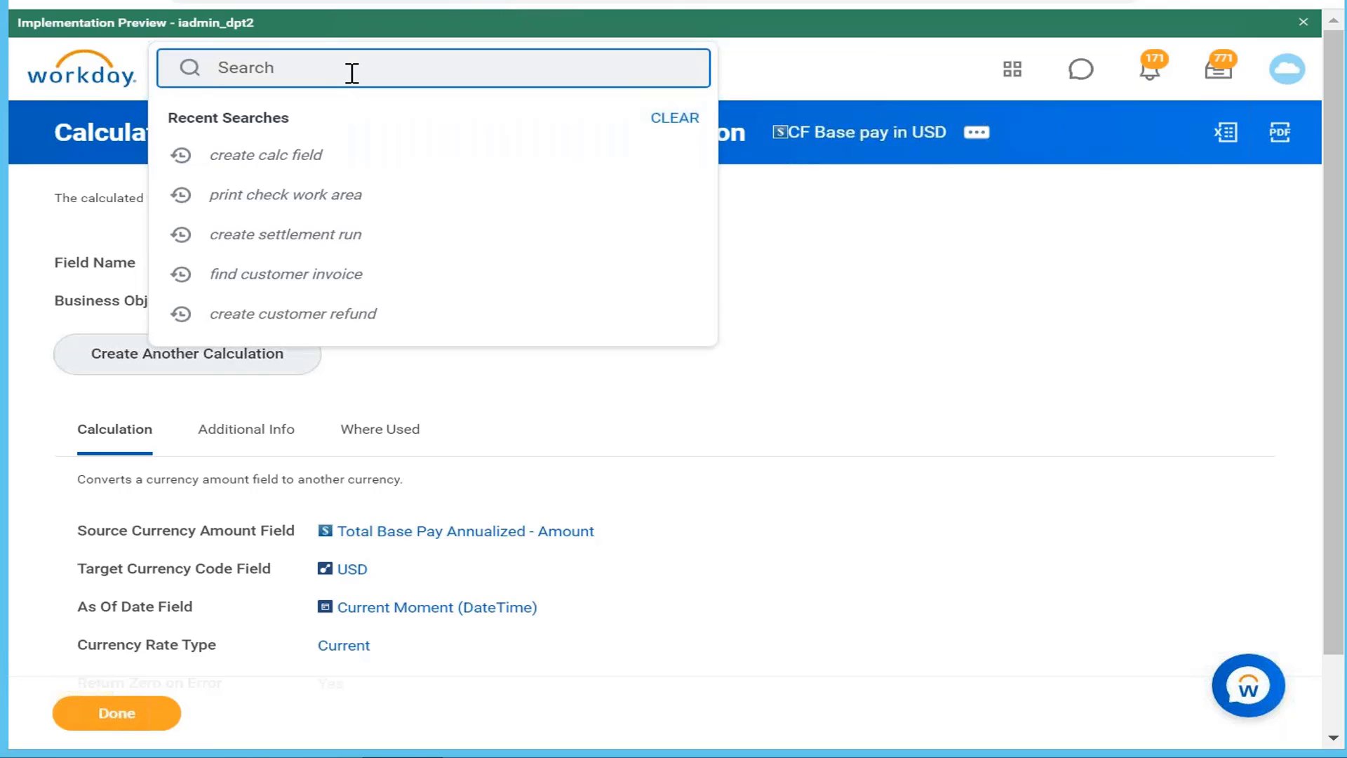
type("is active")
key("Return")
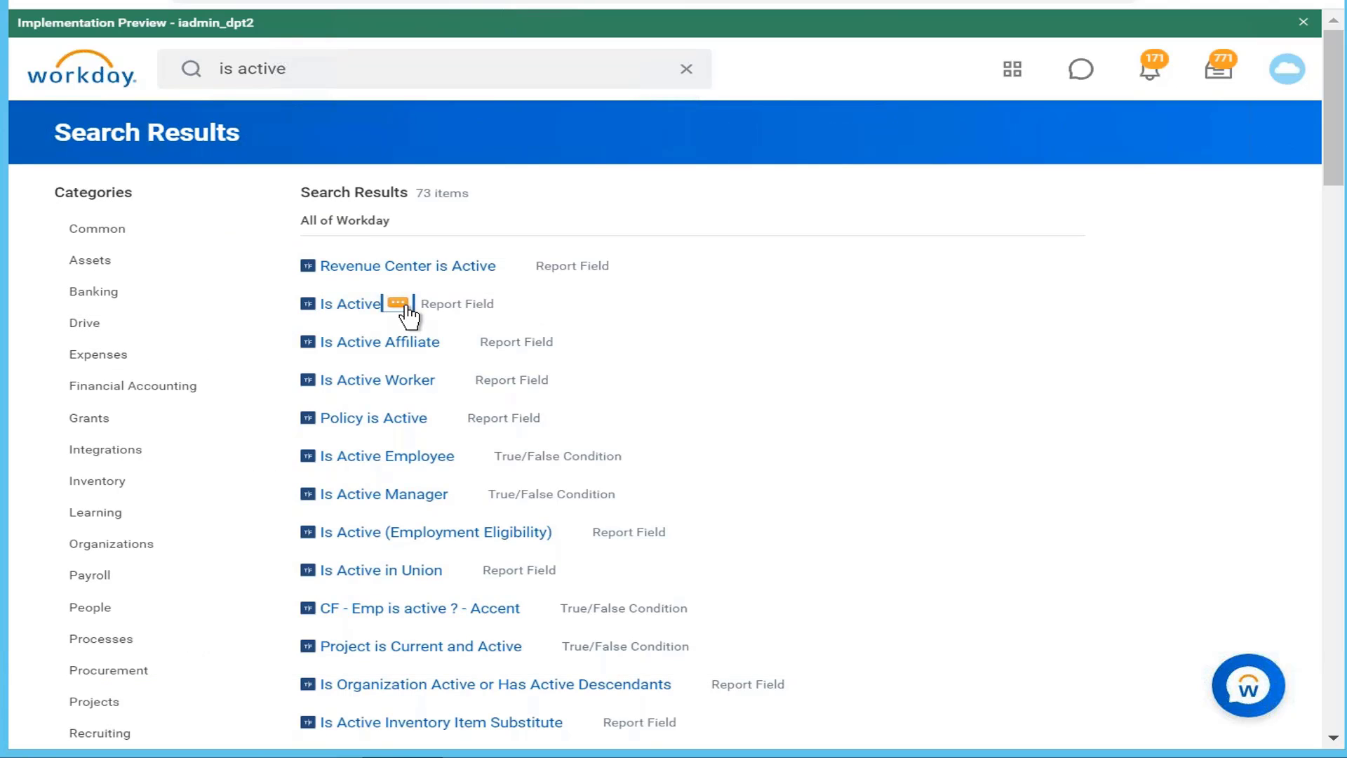
left_click(400, 304)
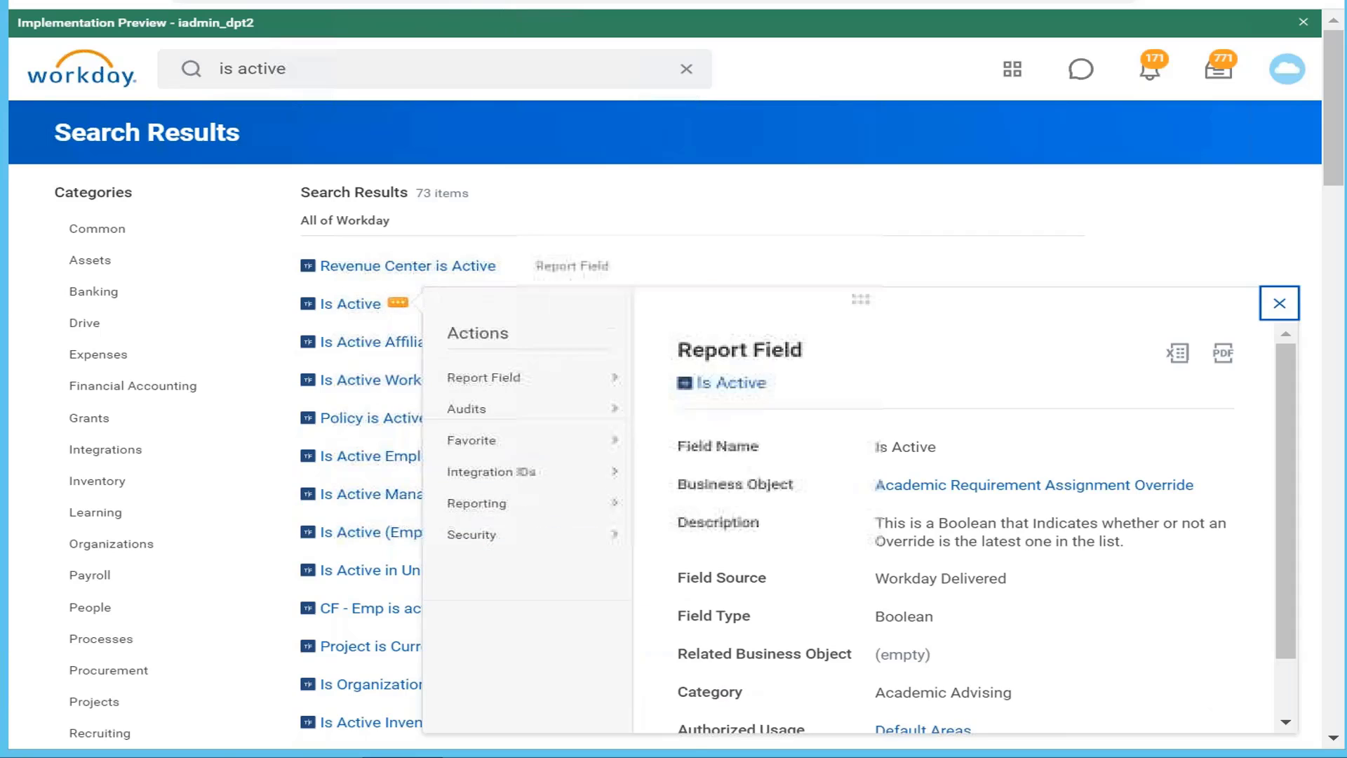
left_click(1025, 216)
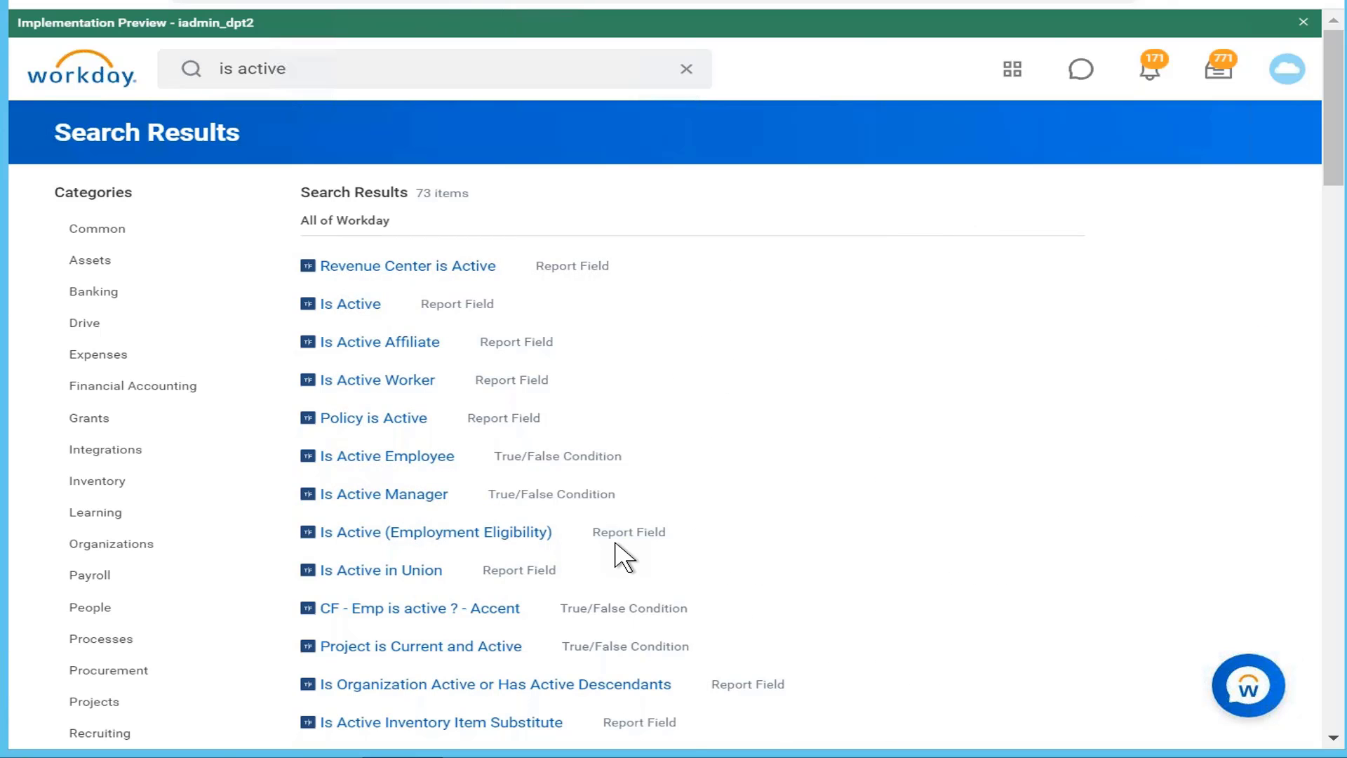
Step: Scroll the 'is active' results down to the Is Active Report Field rows
scroll(623, 558, "down", 15)
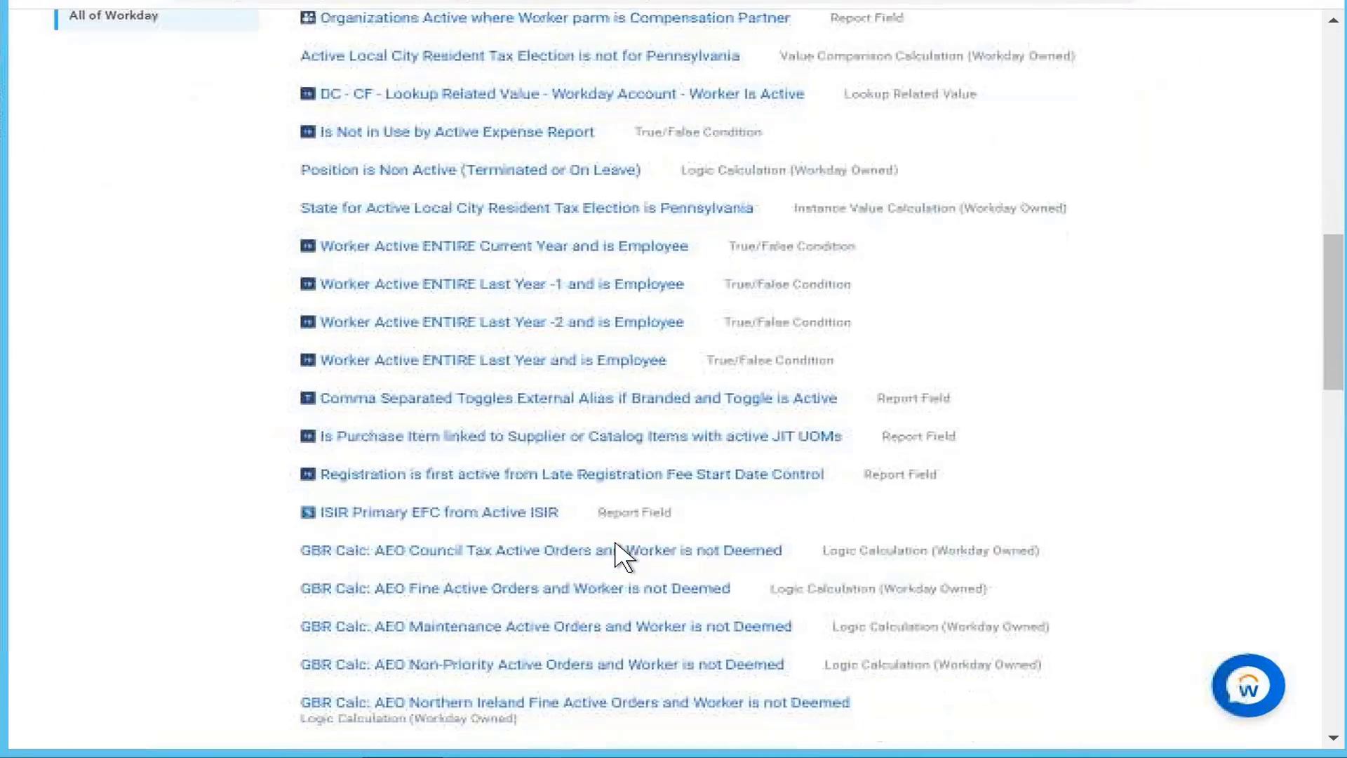
scroll(617, 551, "up", 8)
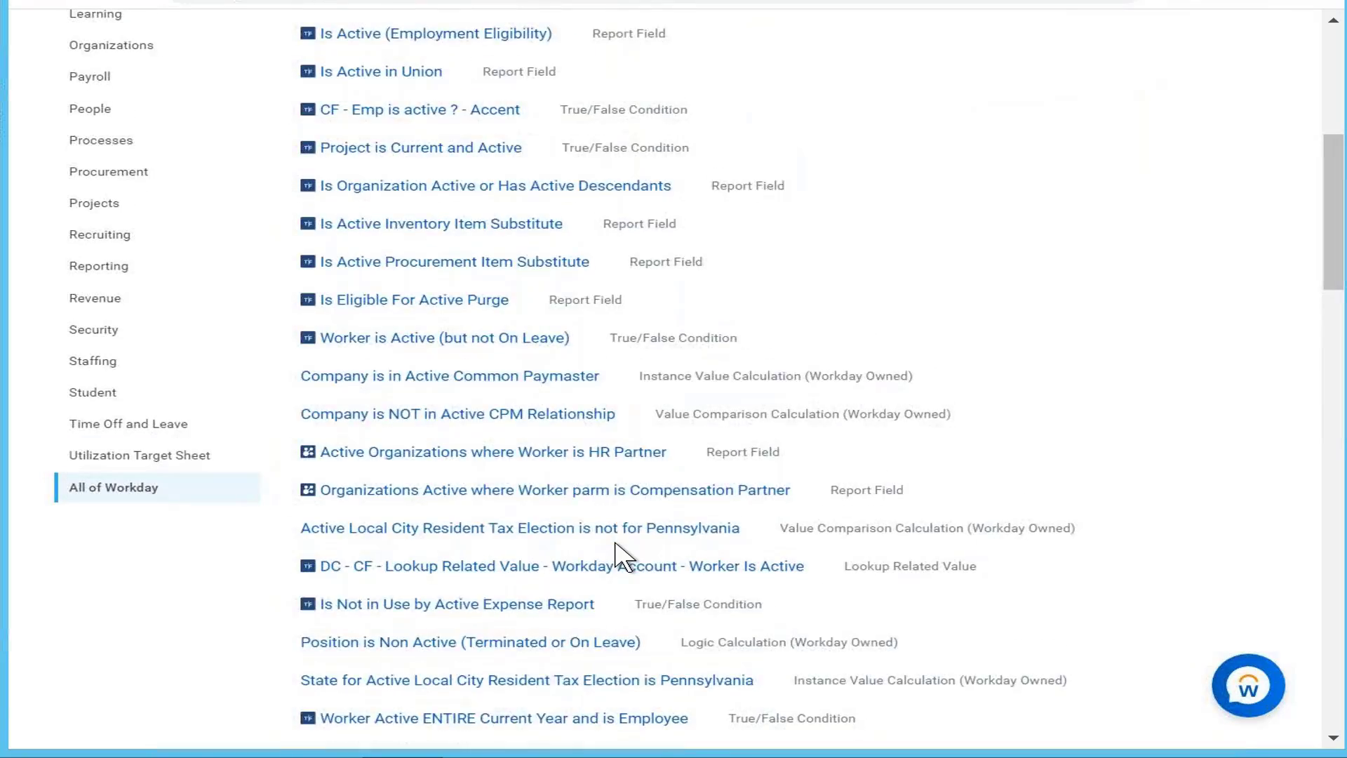
scroll(615, 554, "up", 3)
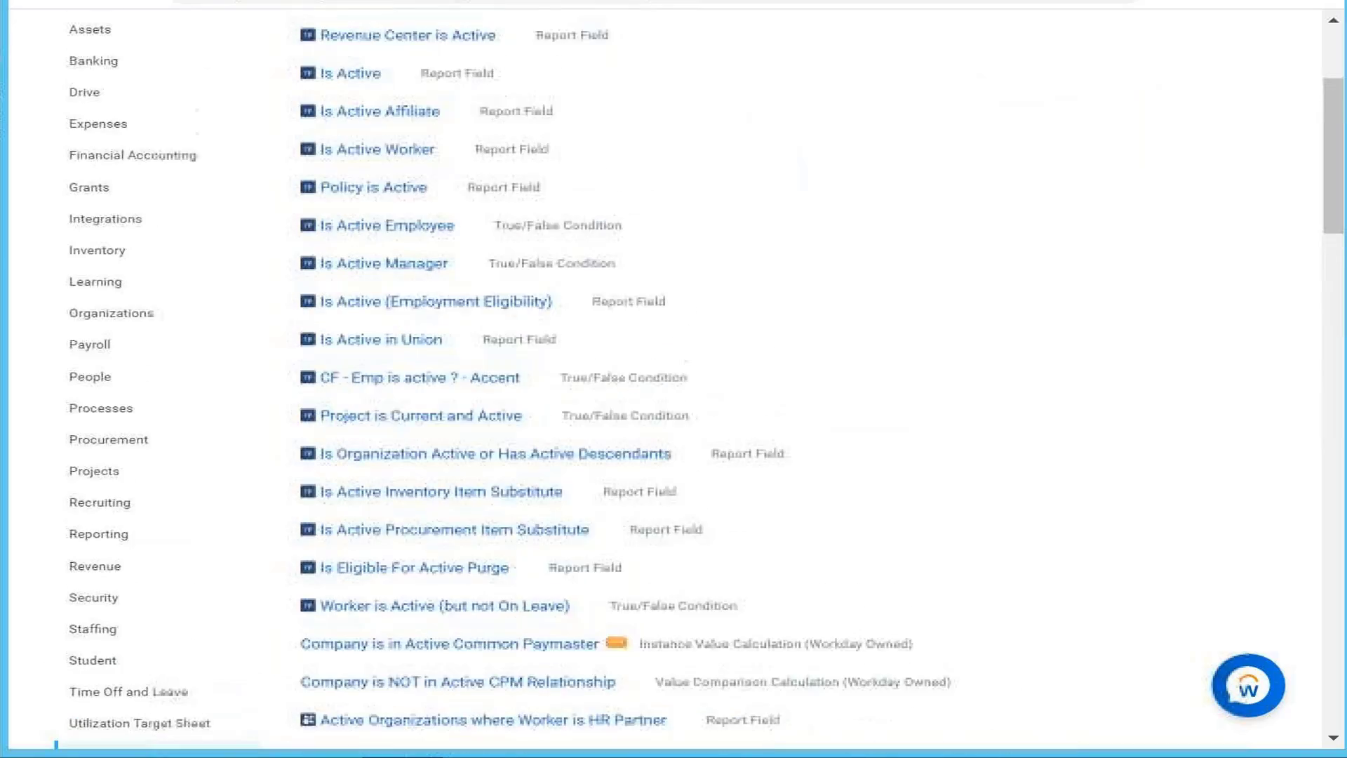
scroll(615, 554, "up", 1)
scroll(616, 554, "down", 1)
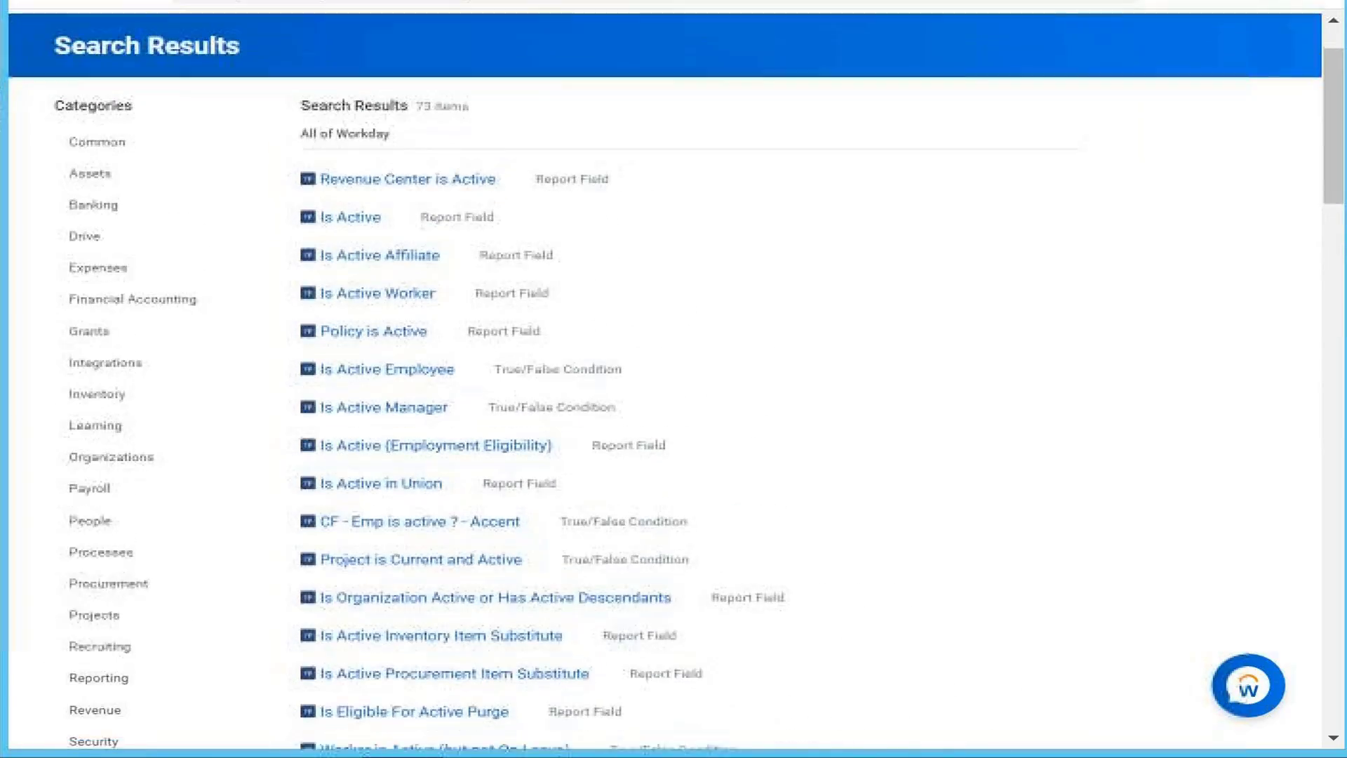
scroll(616, 554, "down", 8)
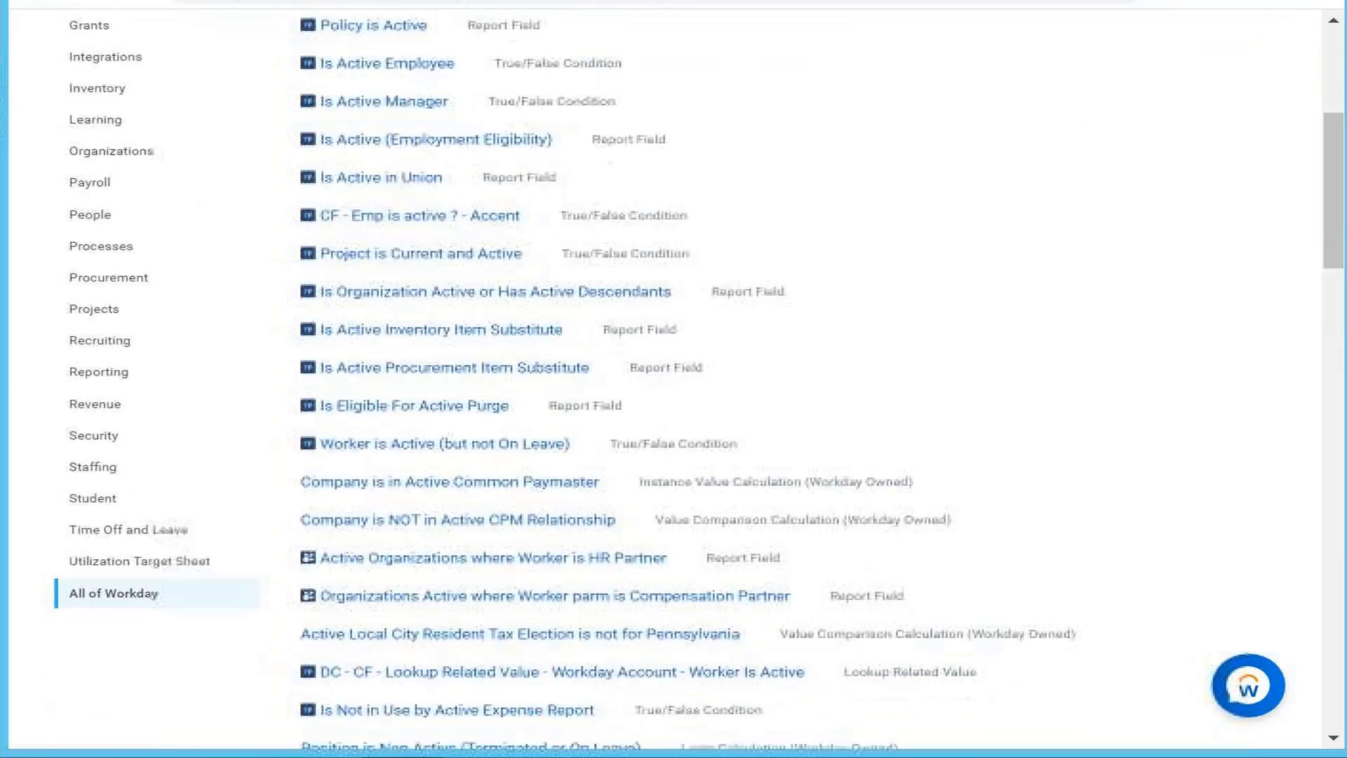
scroll(615, 554, "down", 17)
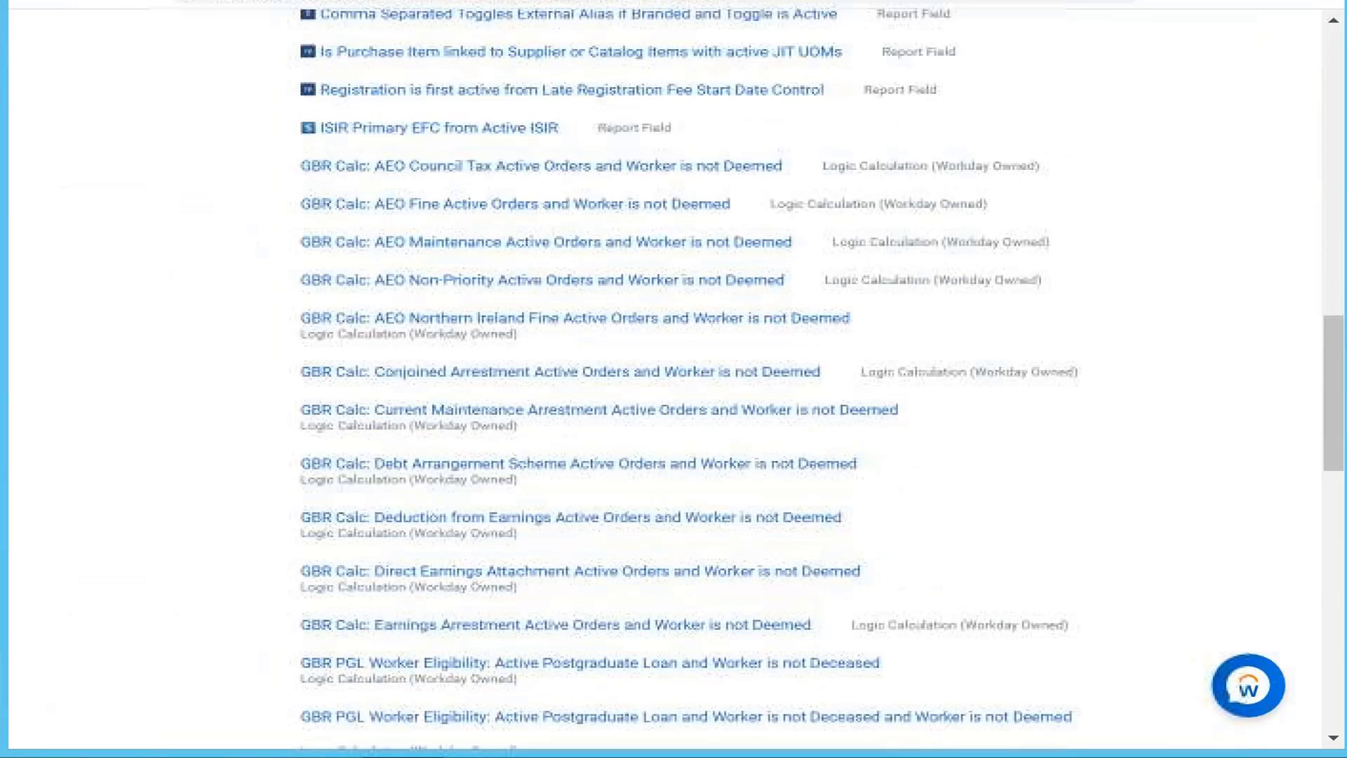
scroll(400, 429, "down", 3)
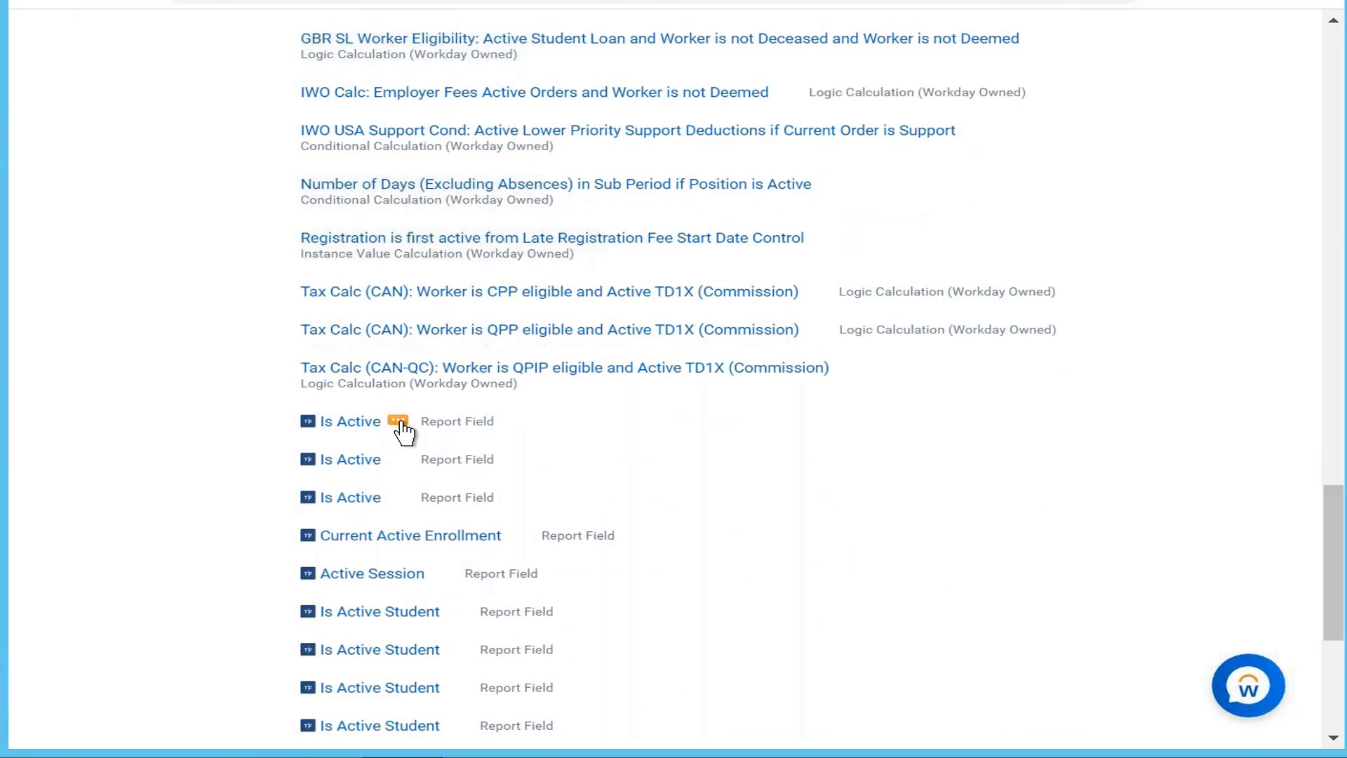
Step: Check the details of the three Is Active report fields to find the Worker one
left_click(398, 422)
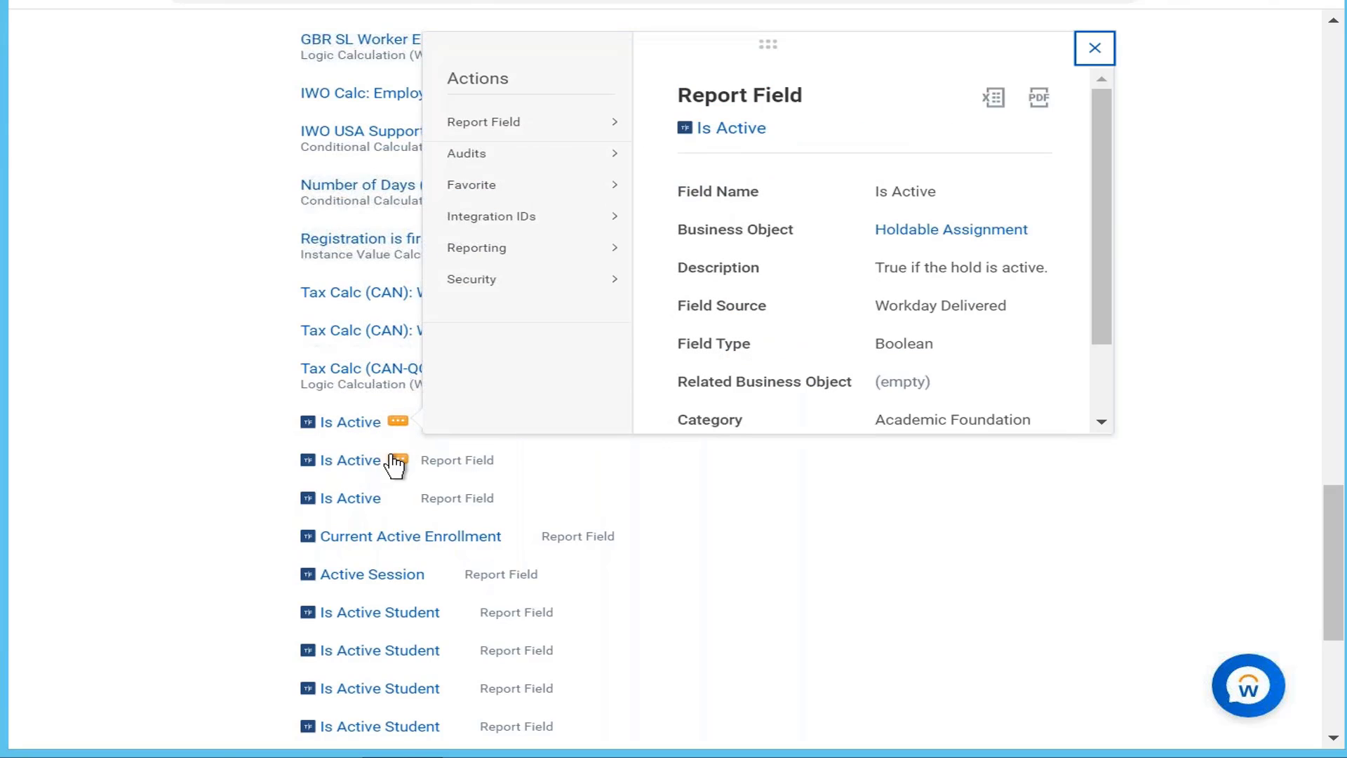
left_click(397, 460)
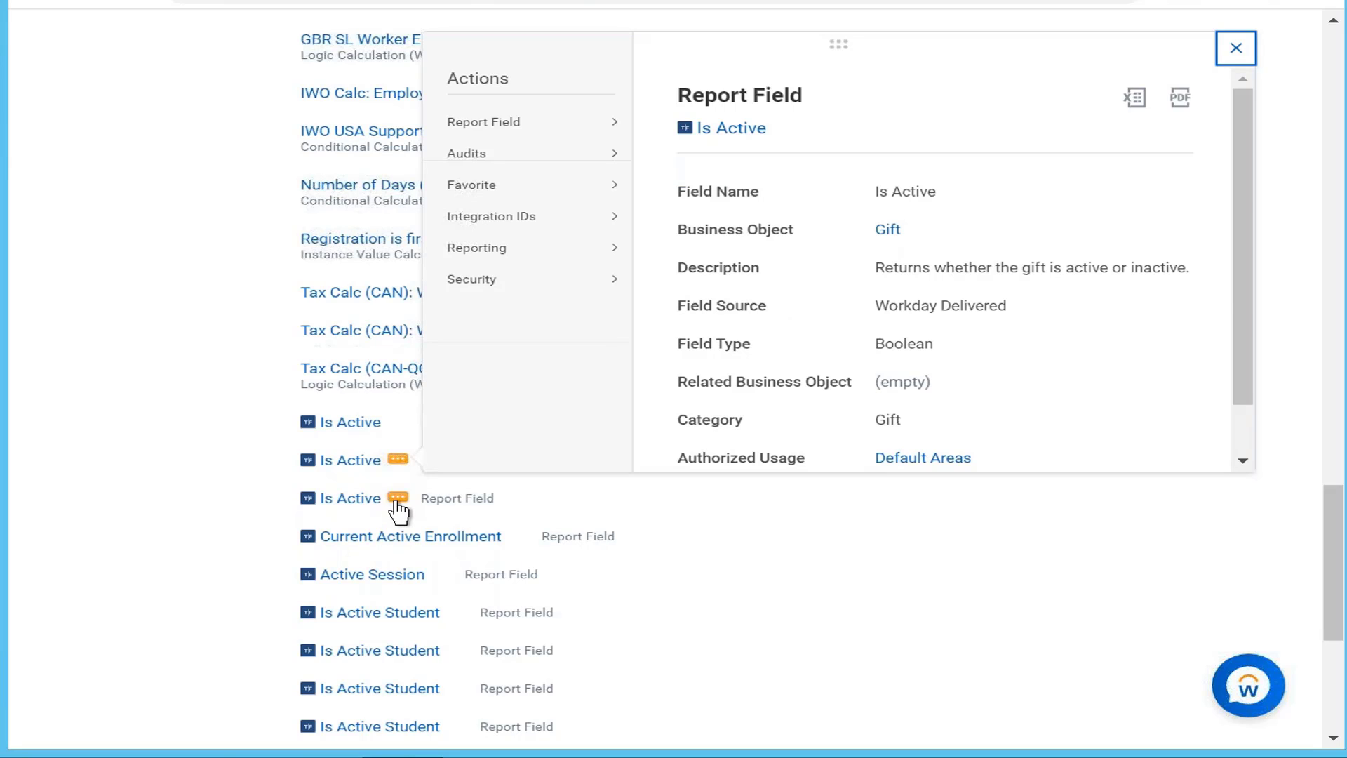
left_click(397, 500)
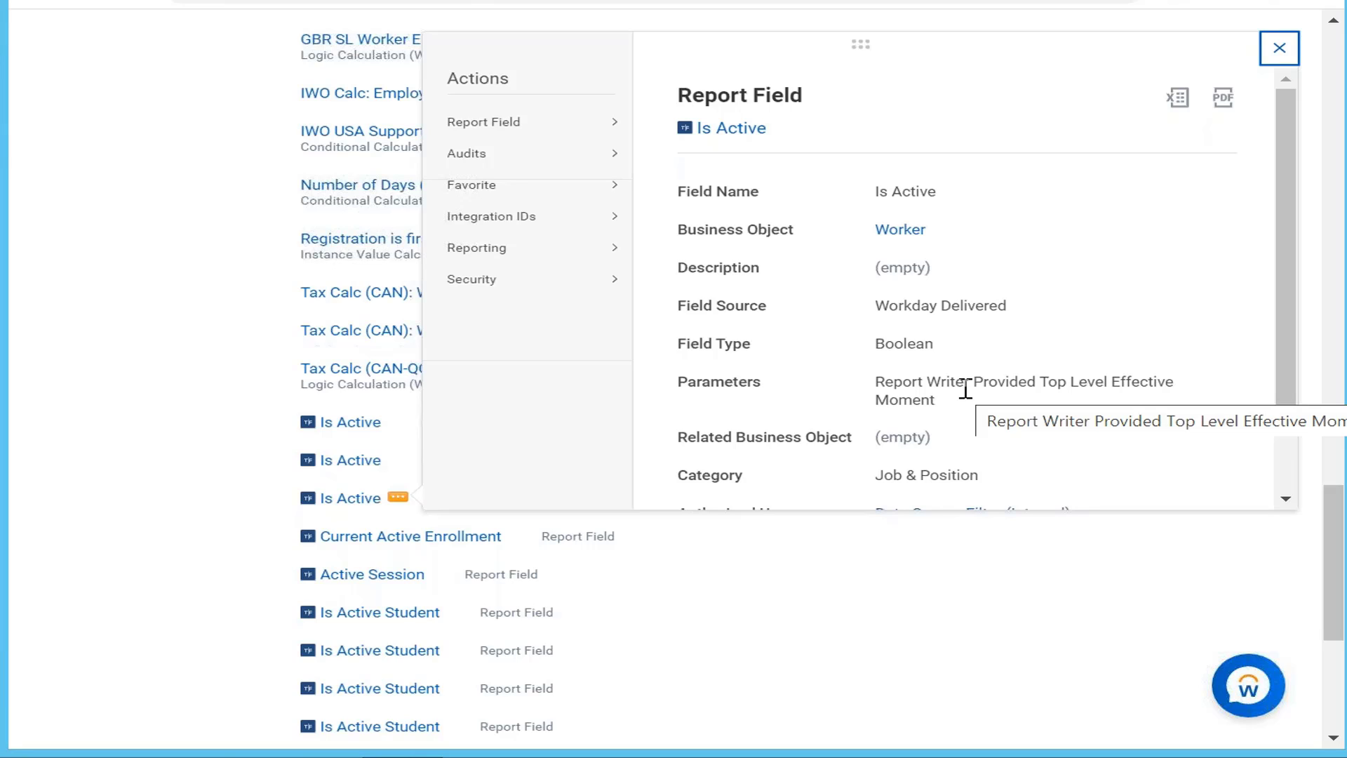
left_click(919, 617)
Step: Scroll the 'is active' search results back to the top
scroll(919, 617, "up", 20)
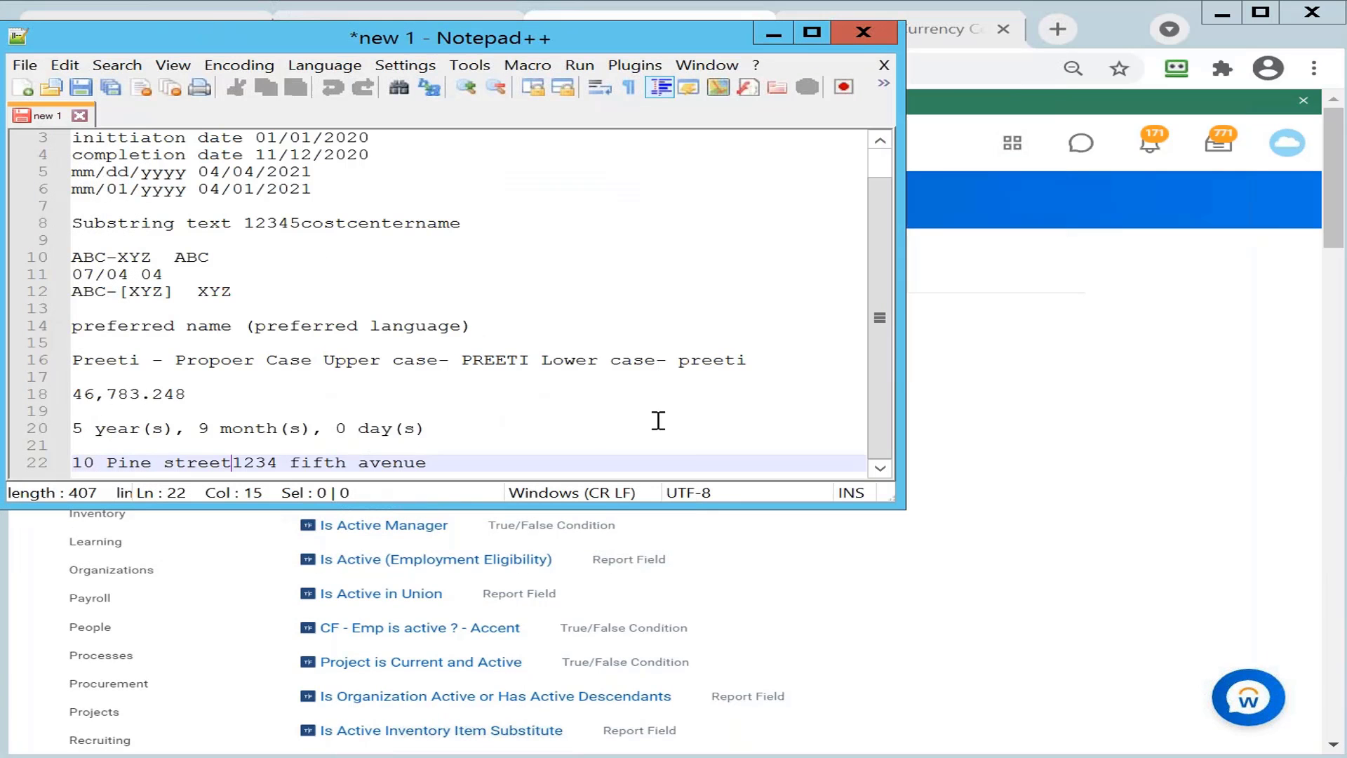
Step: Note 'Salary of worker' with 'Annual base pay > 1 lakh' and 'anuual base pay 1 lakh to 2 lakh'
double_click(480, 461)
key("Return")
key("Return")
key("Return")
key("Return")
key("Return")
key("Return")
key("Return")
key("Return")
key("Return")
key("Return")
key("Return")
key("Return")
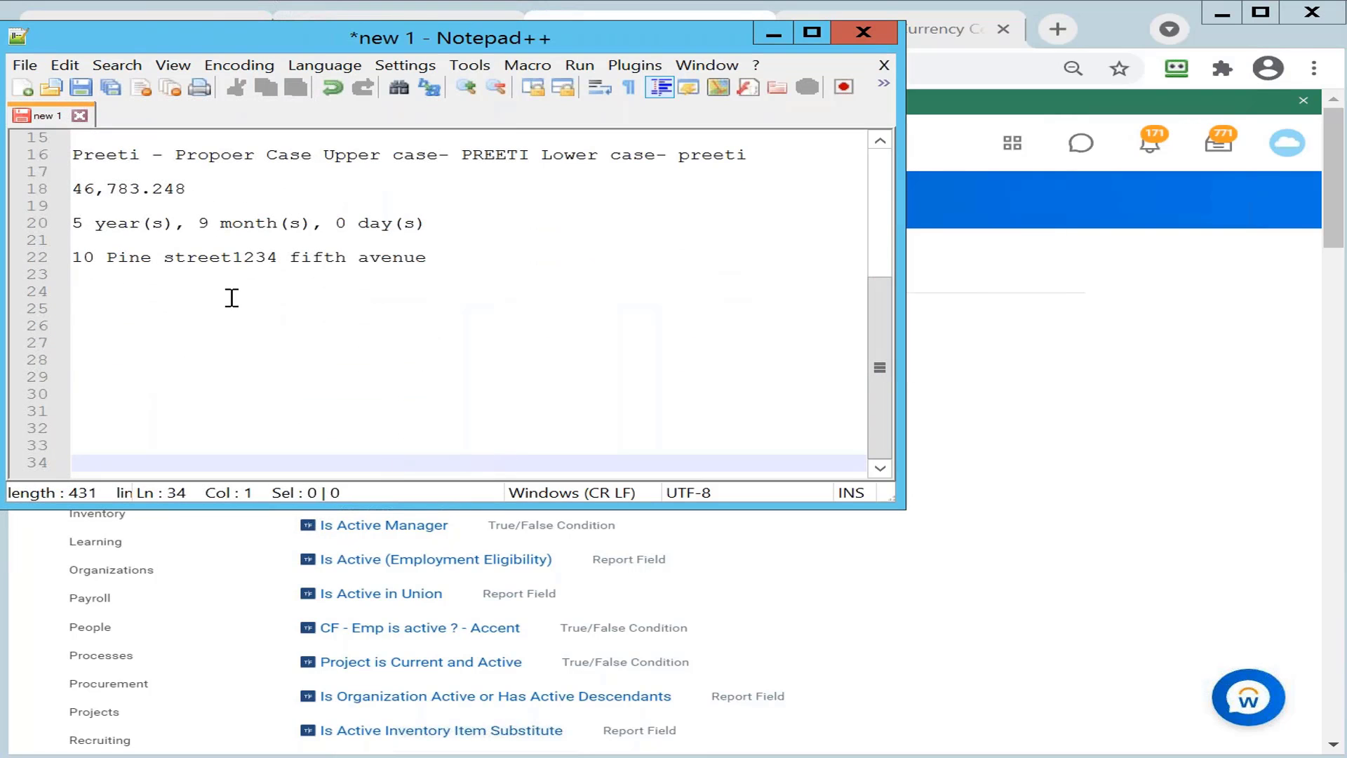
left_click(93, 292)
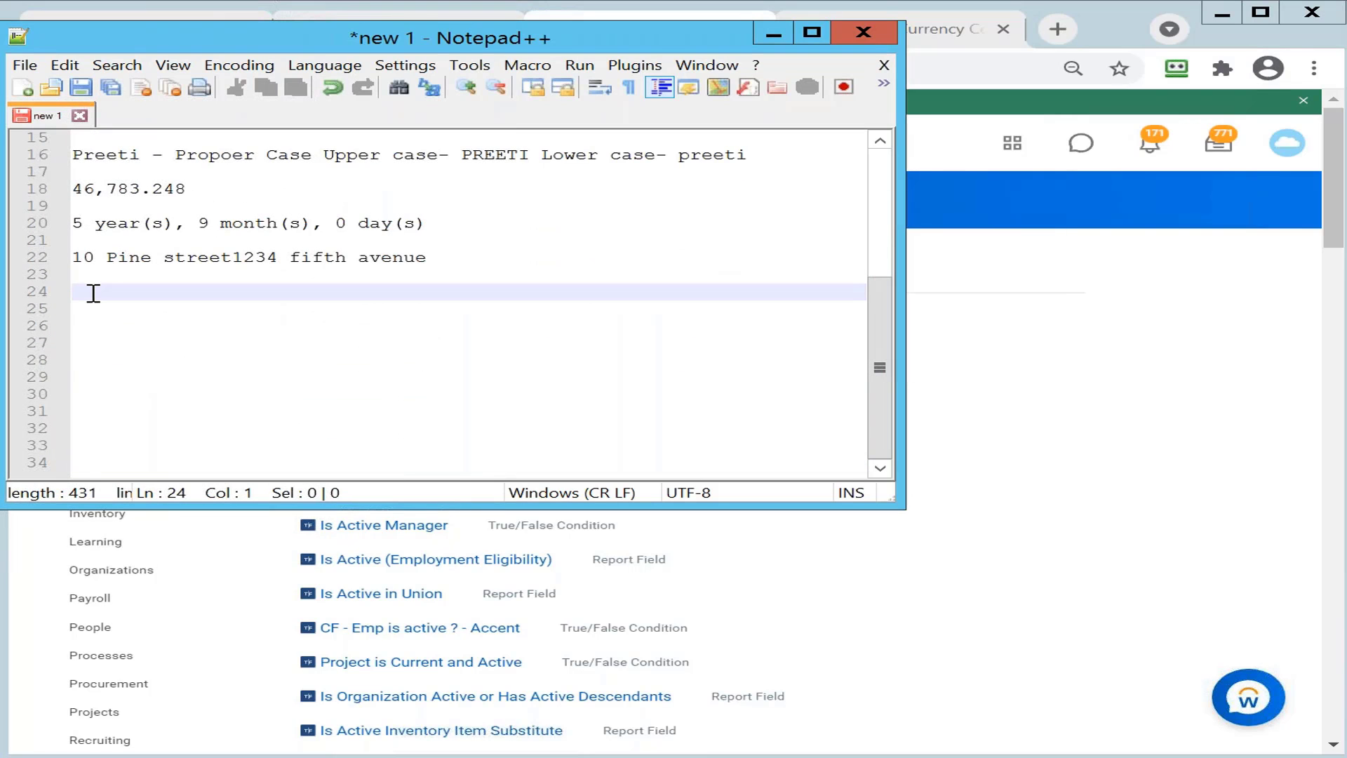
type("Salary of worker")
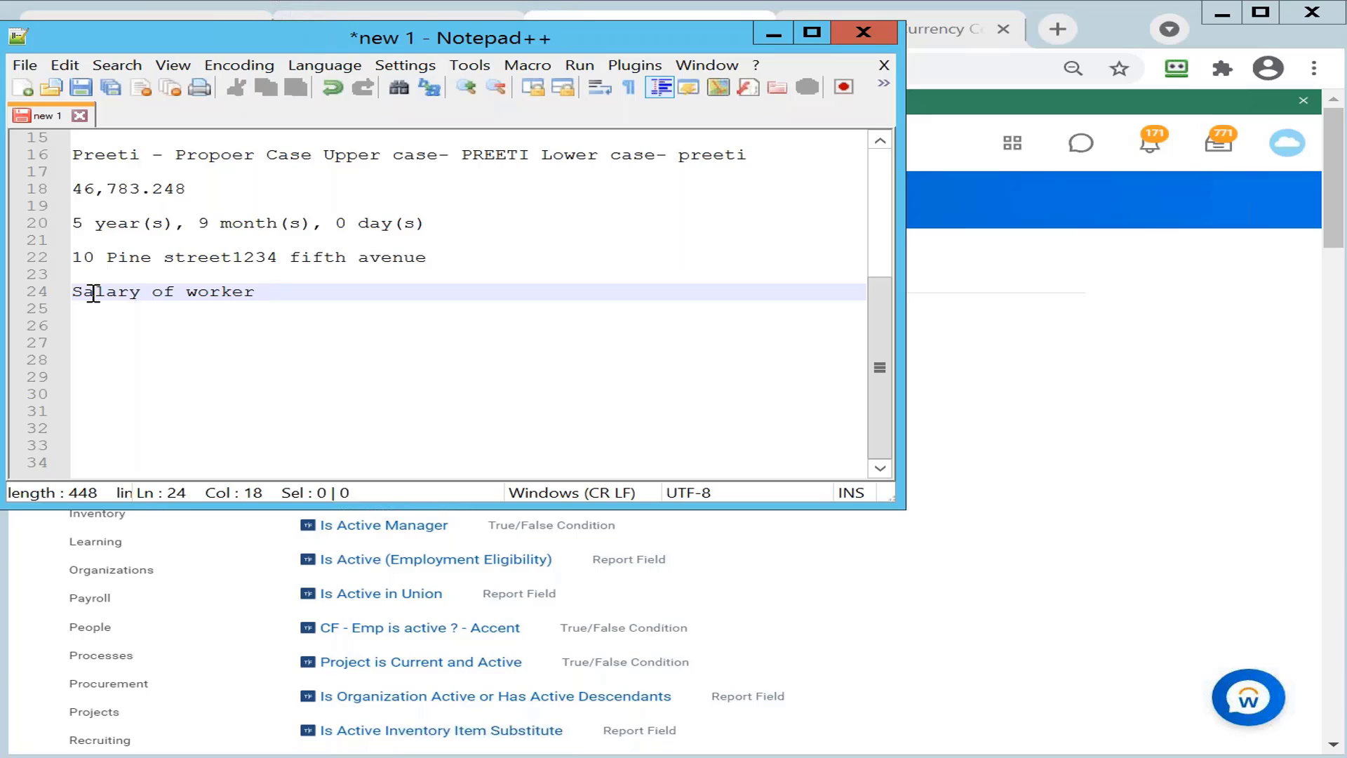
key("Return")
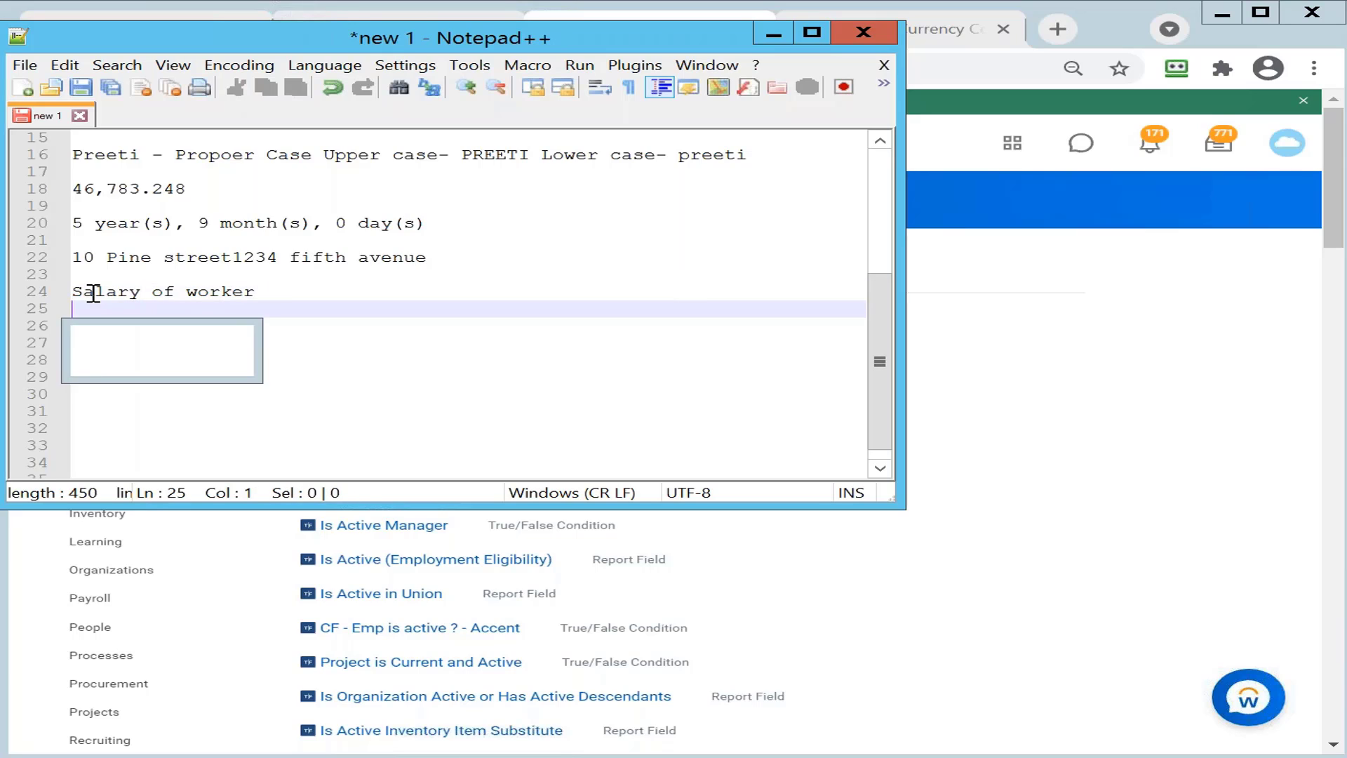
type("Annual ba")
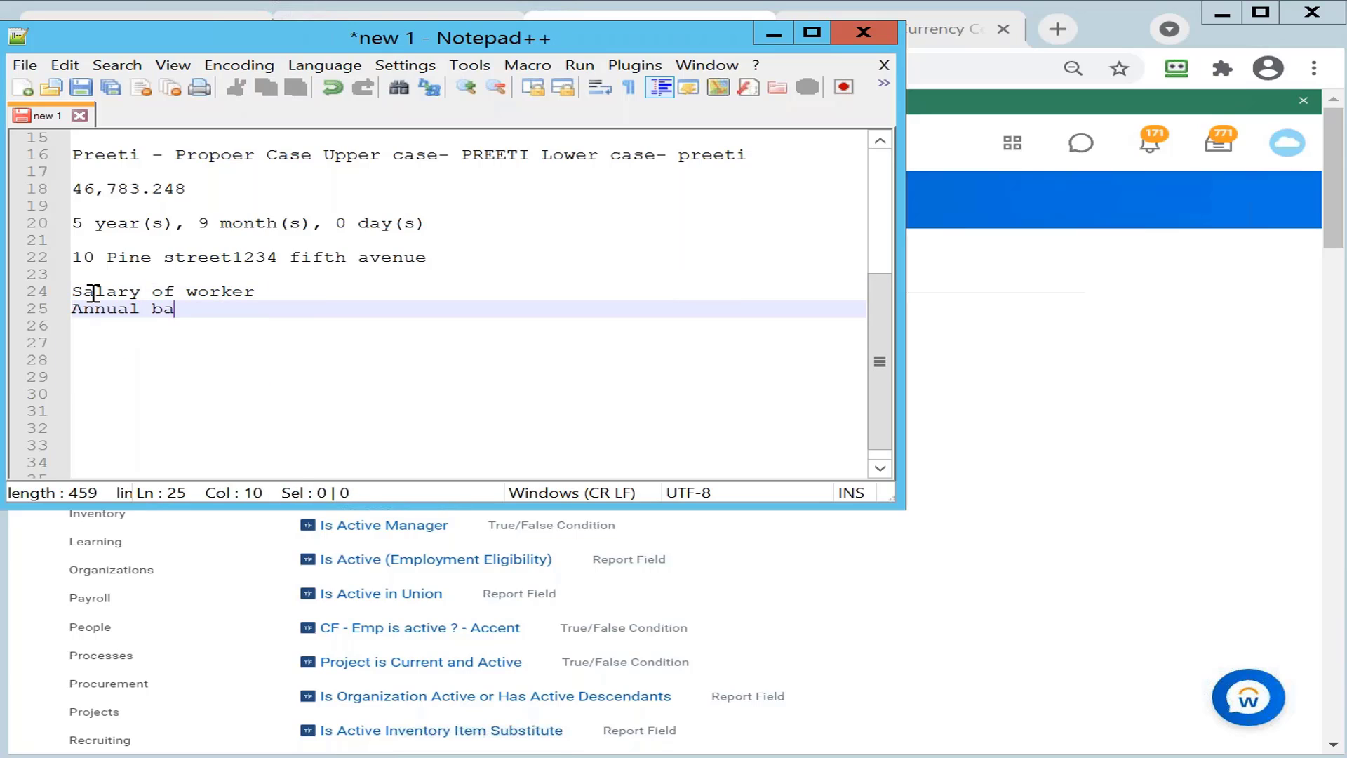
type("se pay > 1 lakh")
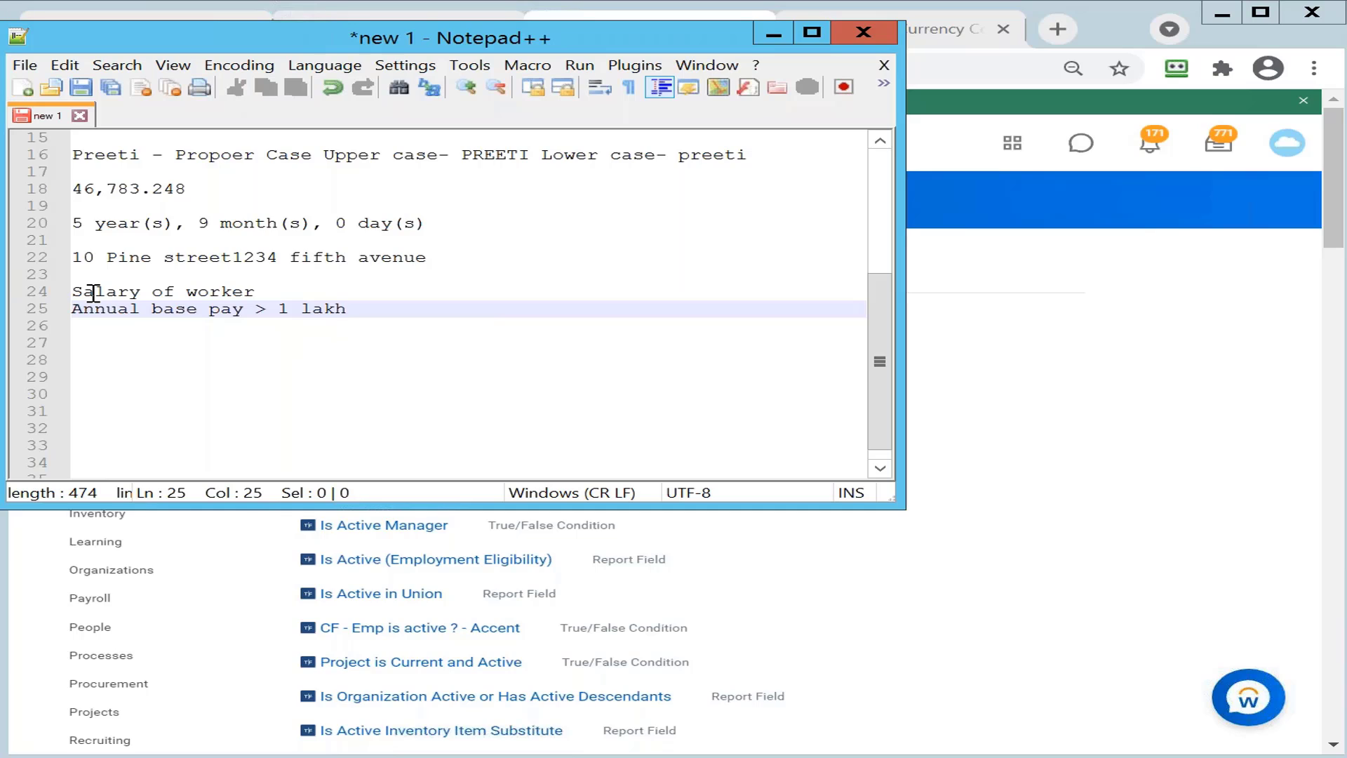
key("Return")
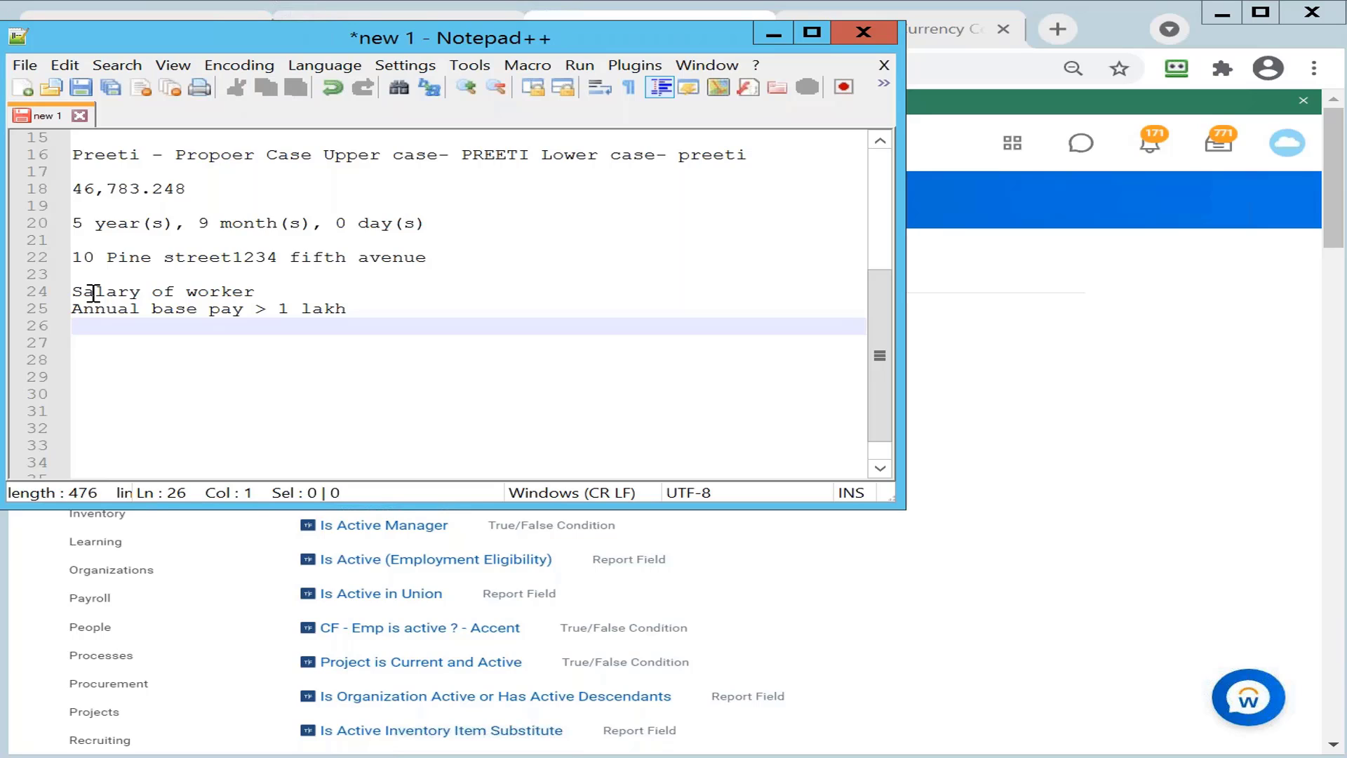
type("anuual base ")
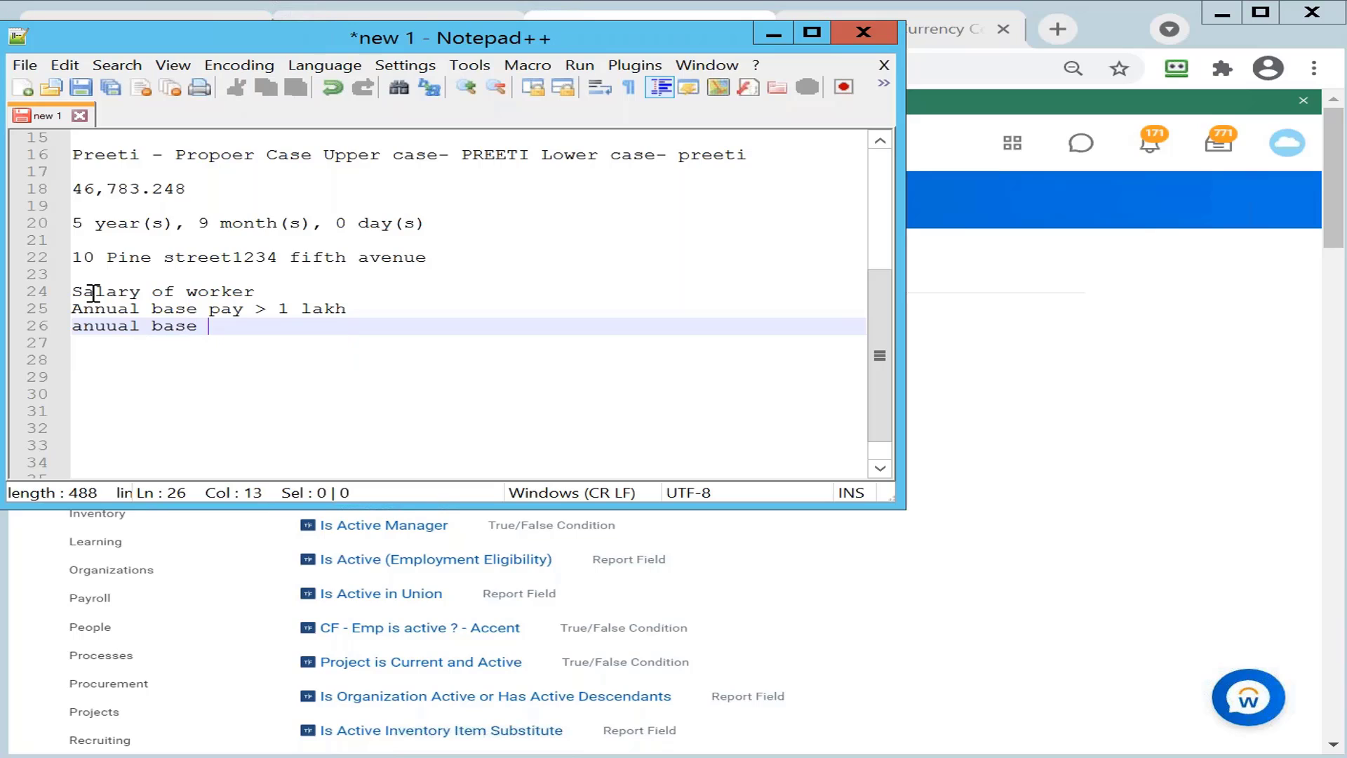
type("pay 1 lakh ")
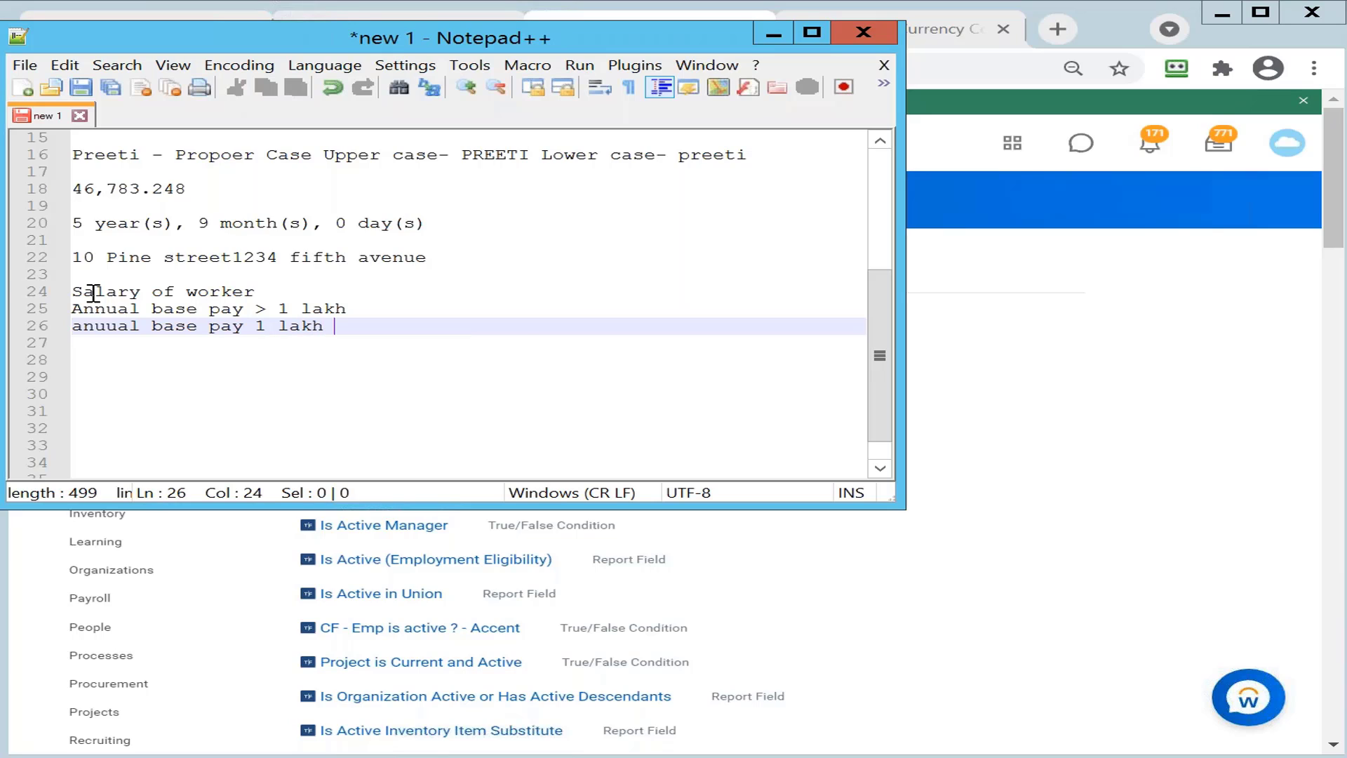
type("to 2 lakh")
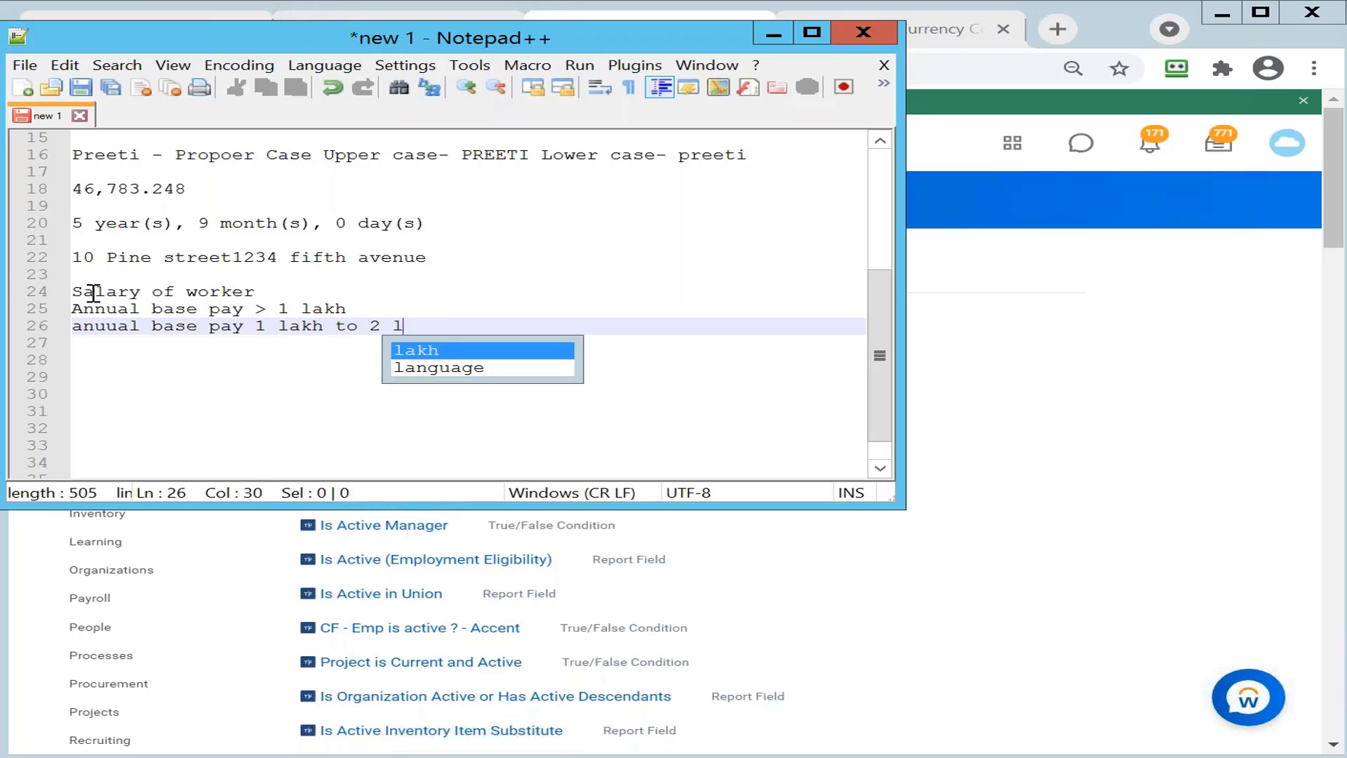
left_click(531, 310)
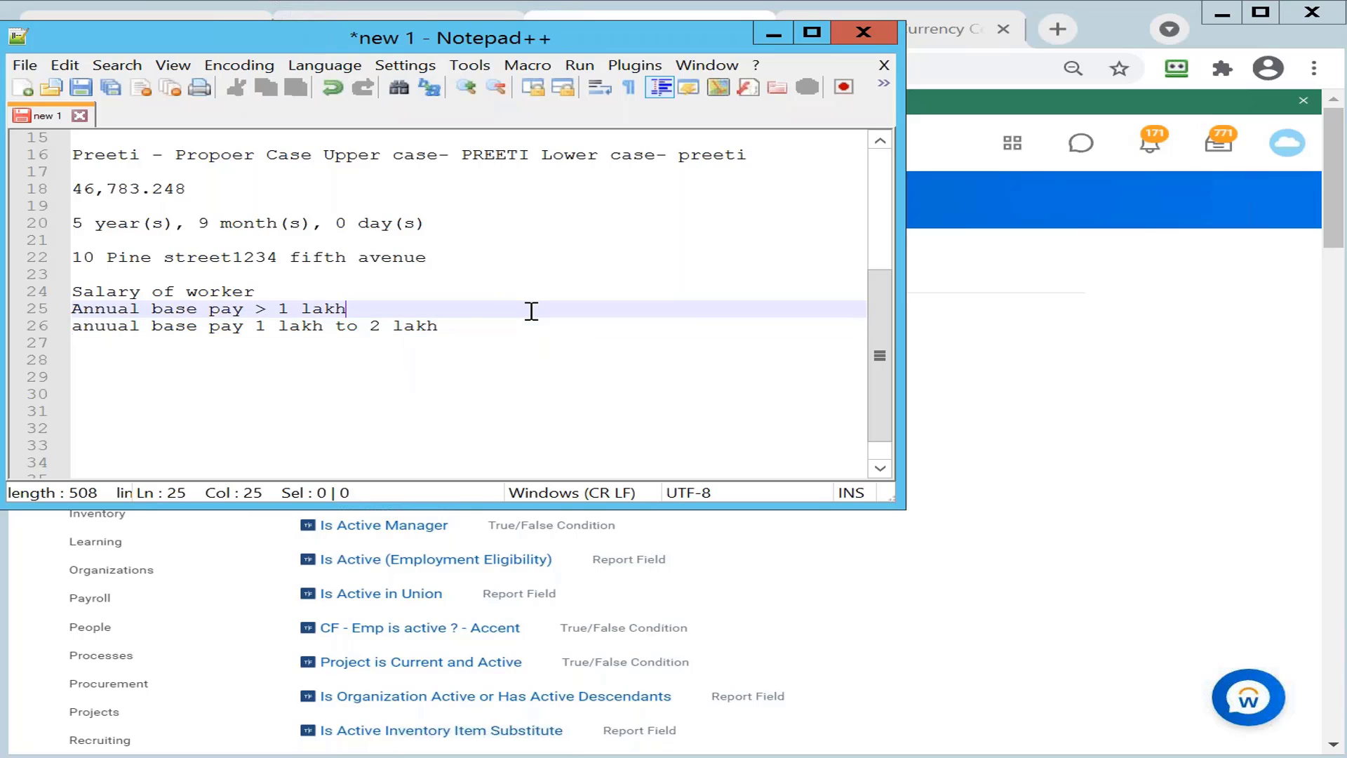
left_click(464, 331)
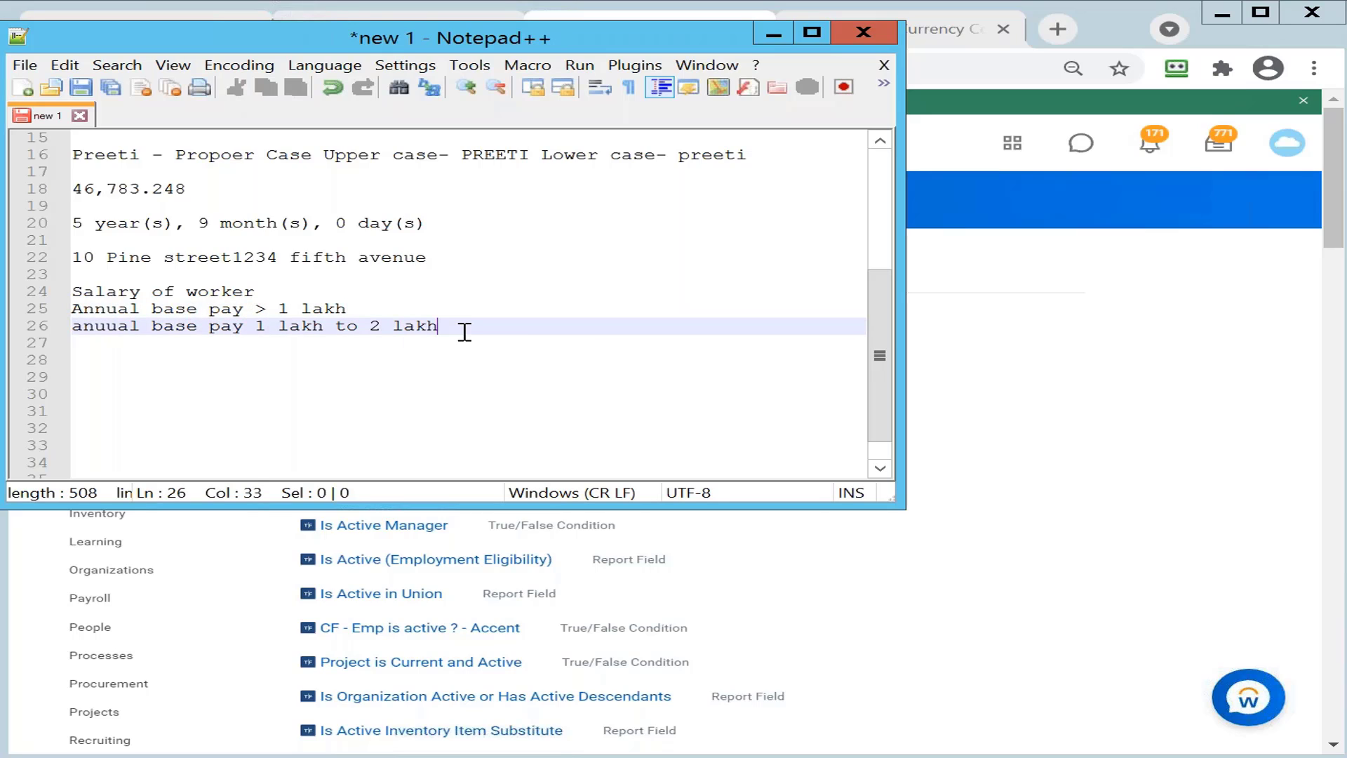
left_click(772, 33)
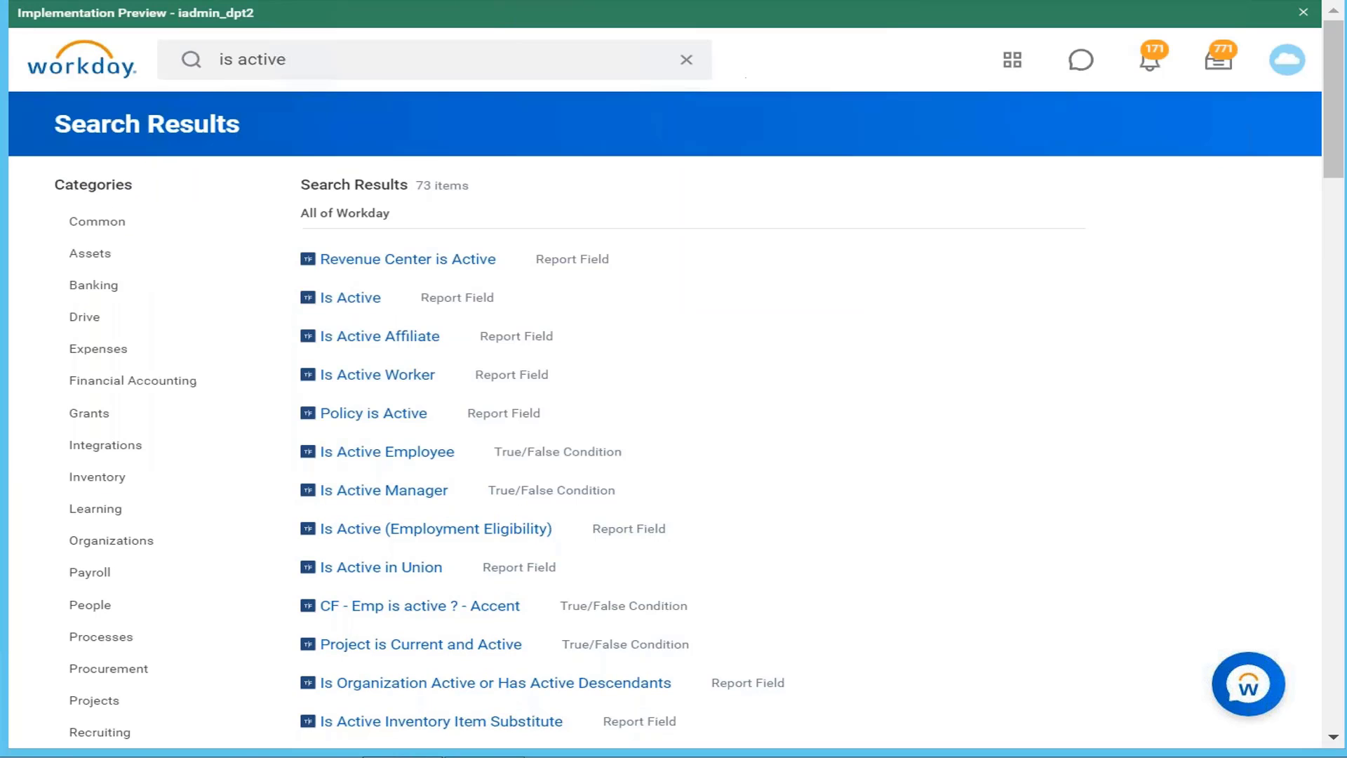
Step: Start Create Calculated Field named 'CF Annual Base pay >1 lakh'
left_click(334, 54)
key("BackSpace")
key("BackSpace")
key("BackSpace")
key("BackSpace")
key("BackSpace")
key("BackSpace")
key("BackSpace")
key("BackSpace")
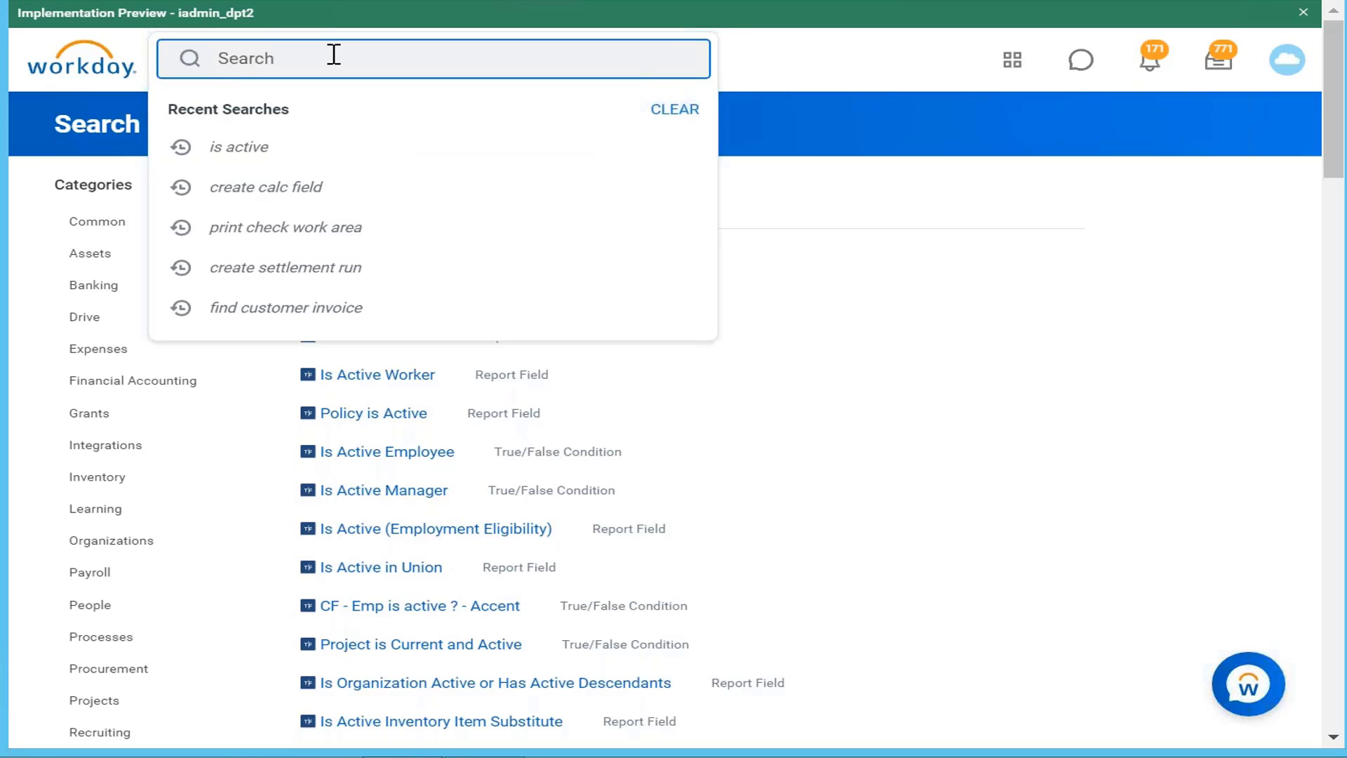
type("create calc field")
key("Return")
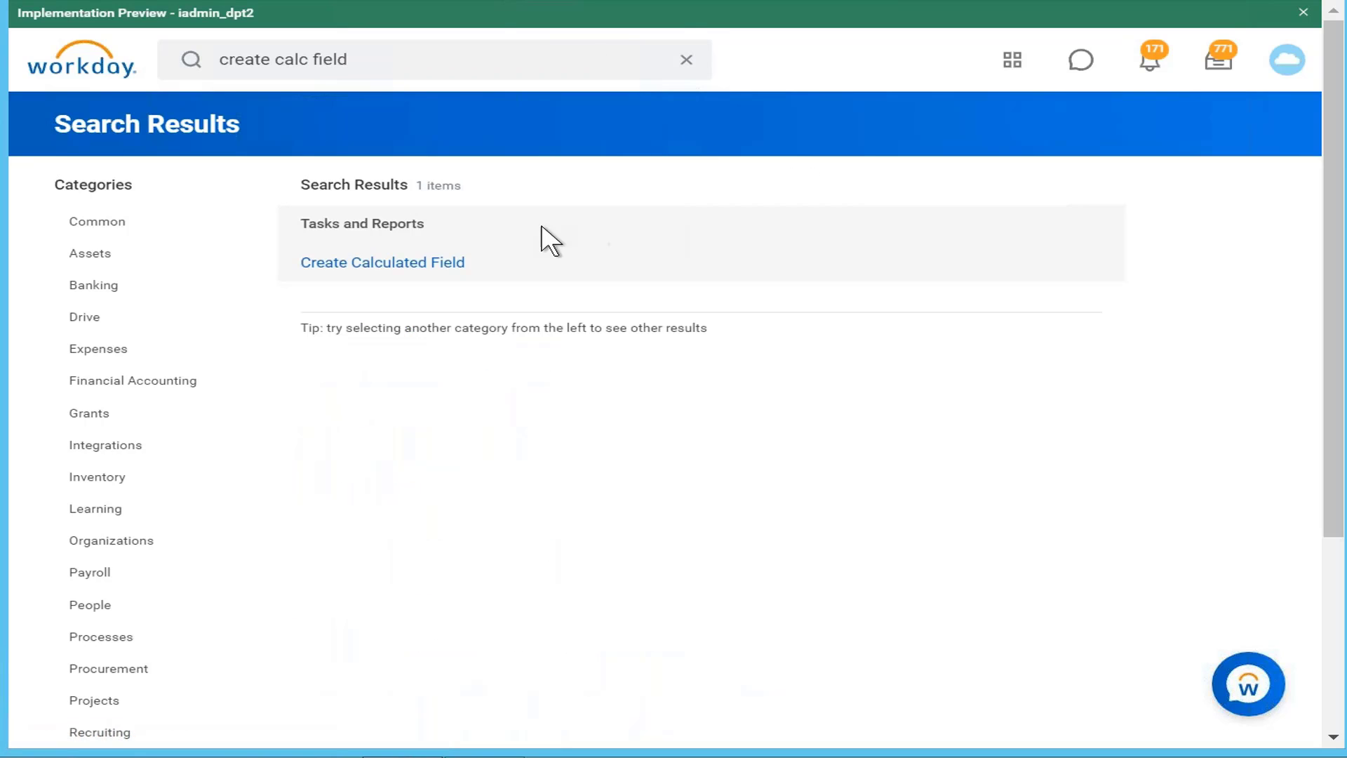
left_click(464, 262)
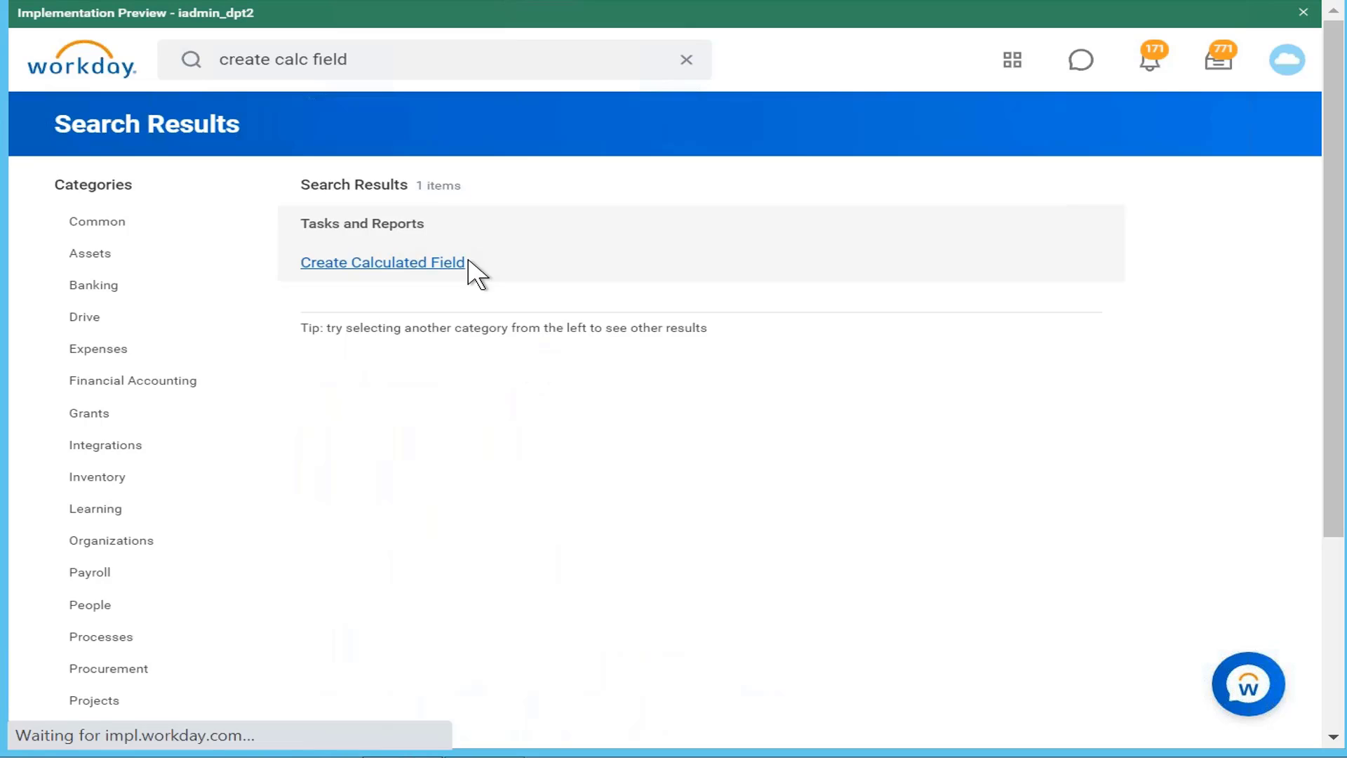
type("CF ")
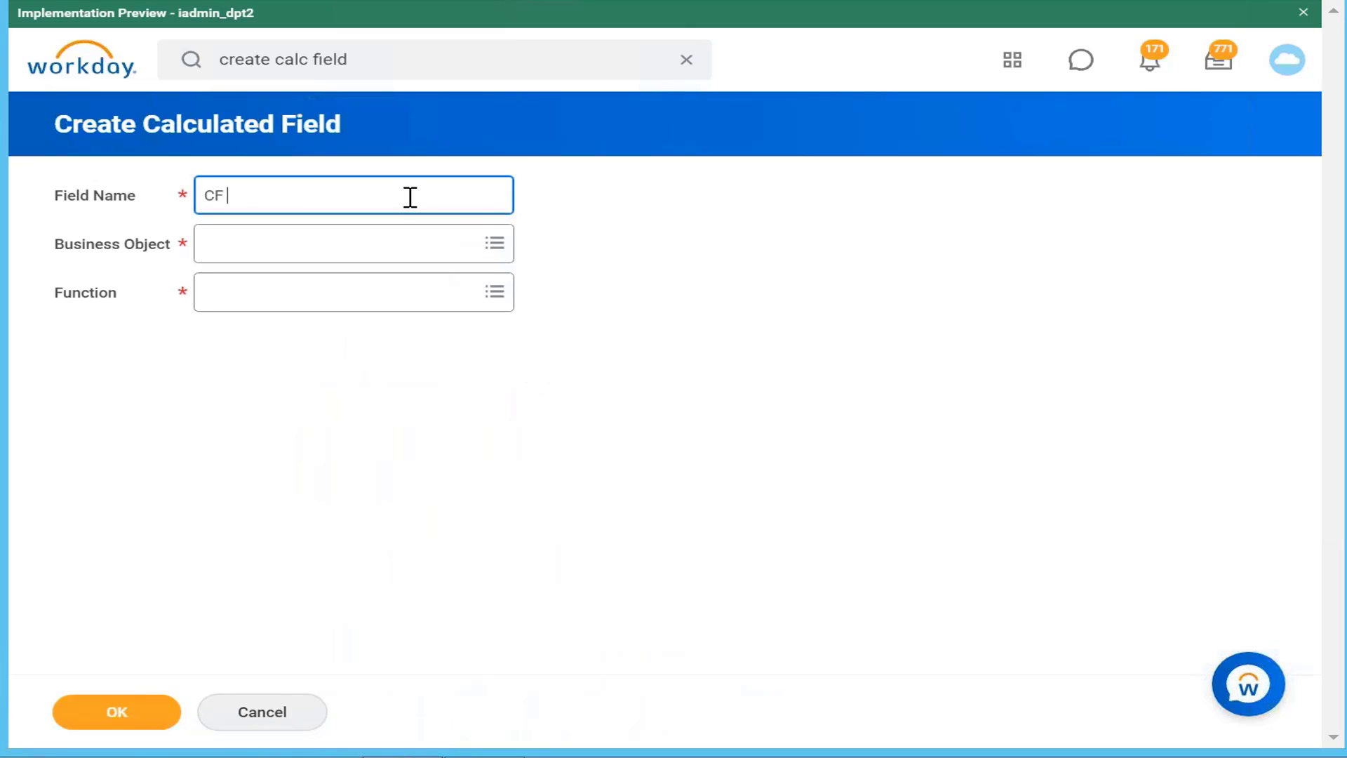
type("Anuual pa")
key("BackSpace")
key("BackSpace")
key("BackSpace")
key("BackSpace")
key("BackSpace")
key("BackSpace")
key("BackSpace")
key("BackSpace")
type("nnual Base pay ")
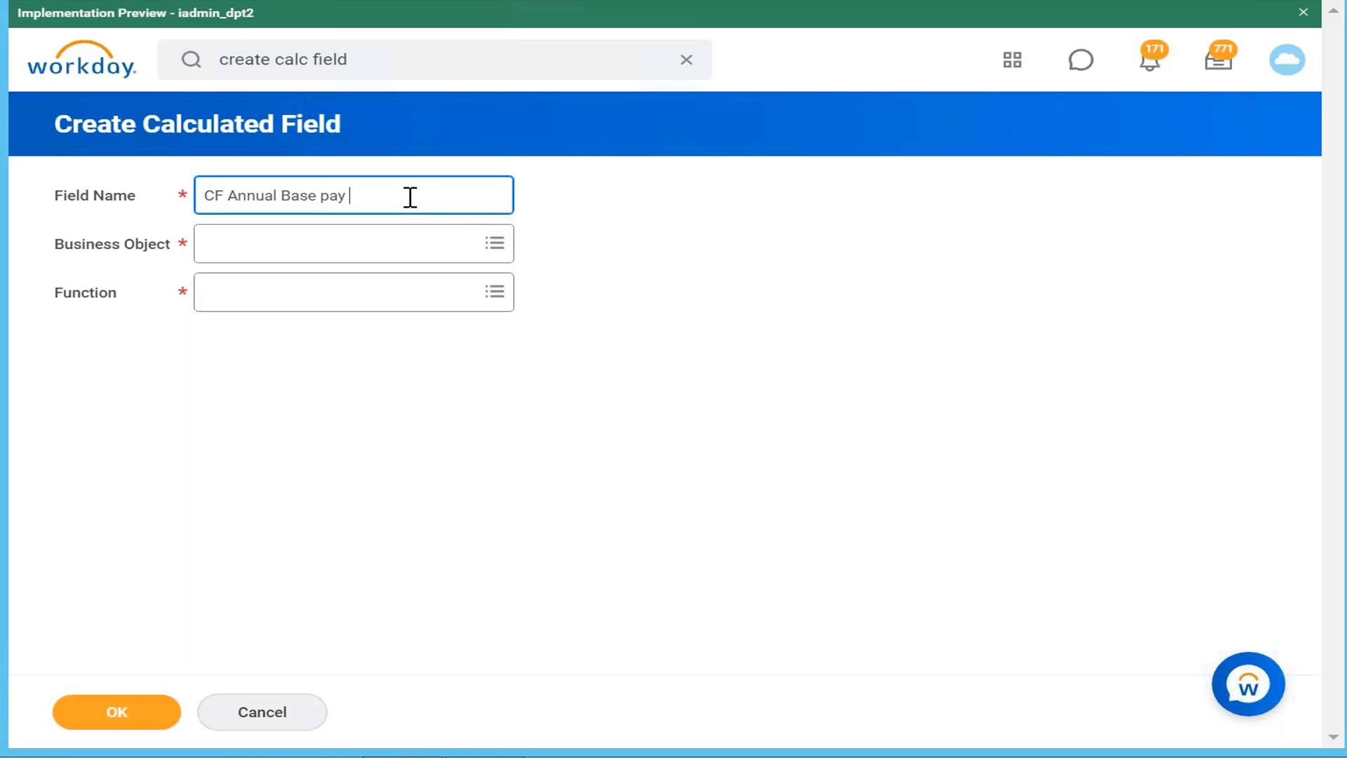
type(">1 lakh")
Step: Set business object Worker and function True/False Condition, then confirm
left_click(413, 245)
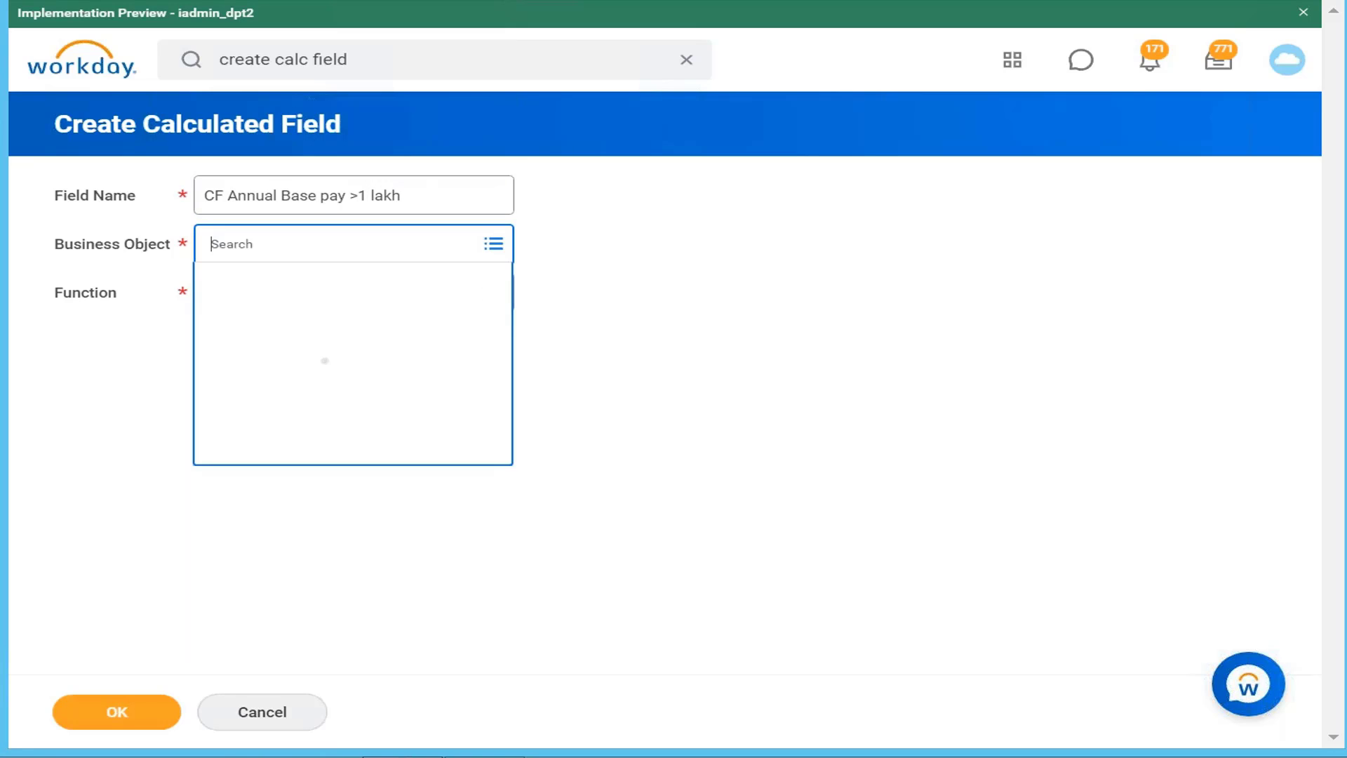
type("worker")
key("Return")
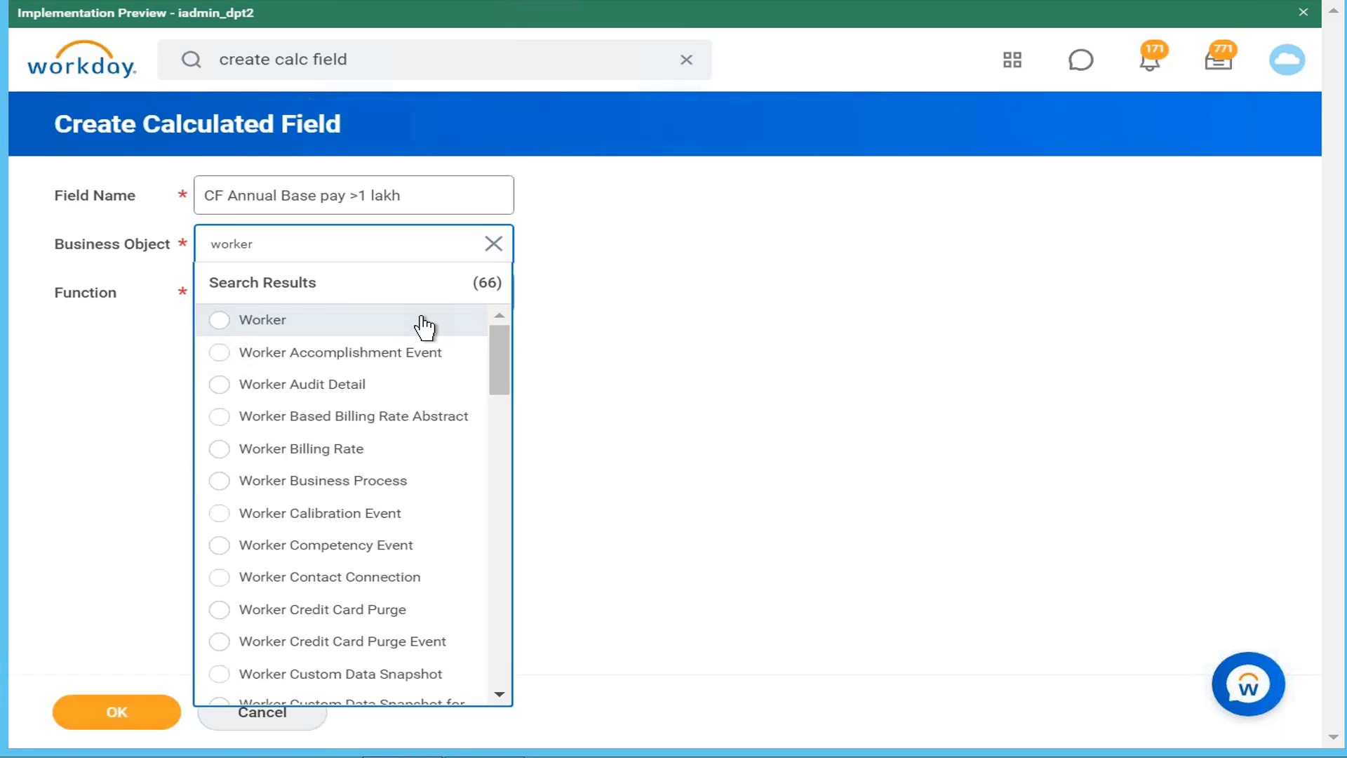
left_click(425, 325)
left_click(460, 342)
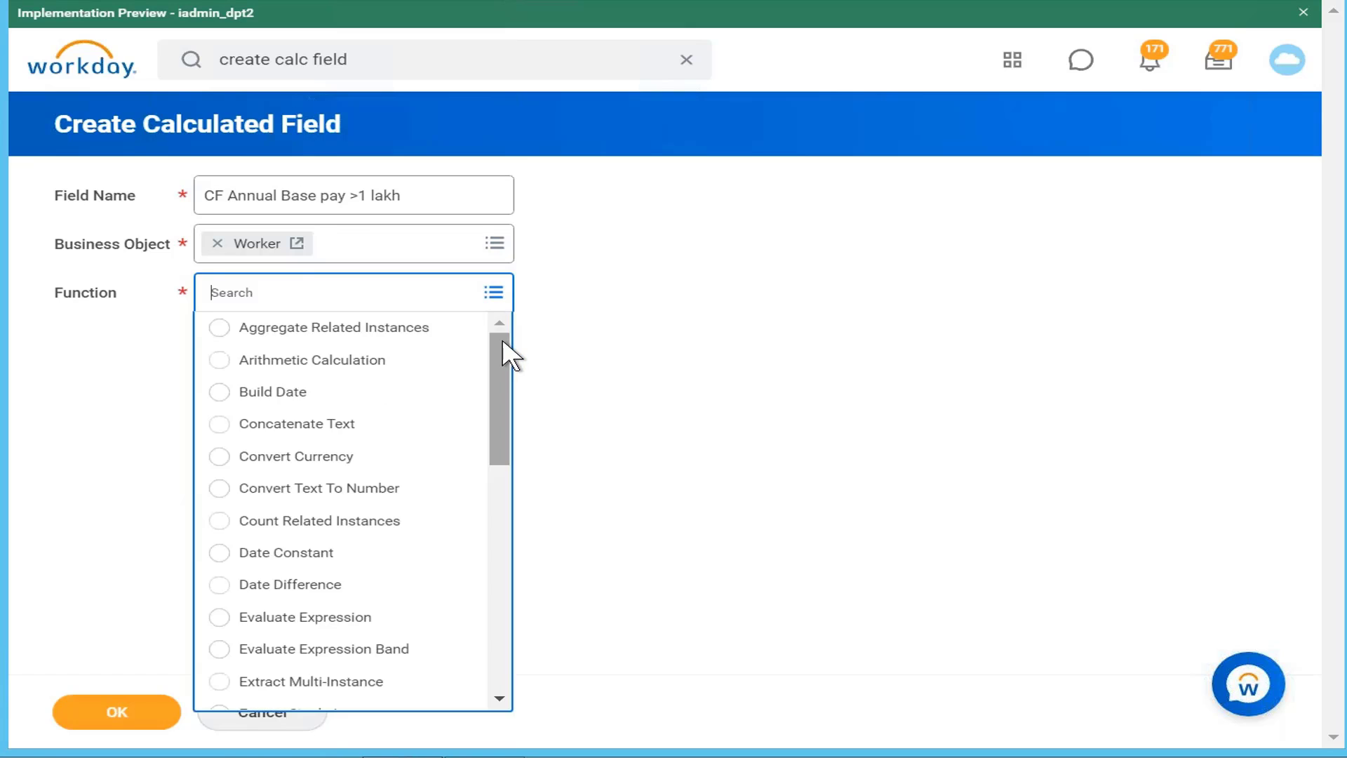
left_click_drag(502, 341, 497, 720)
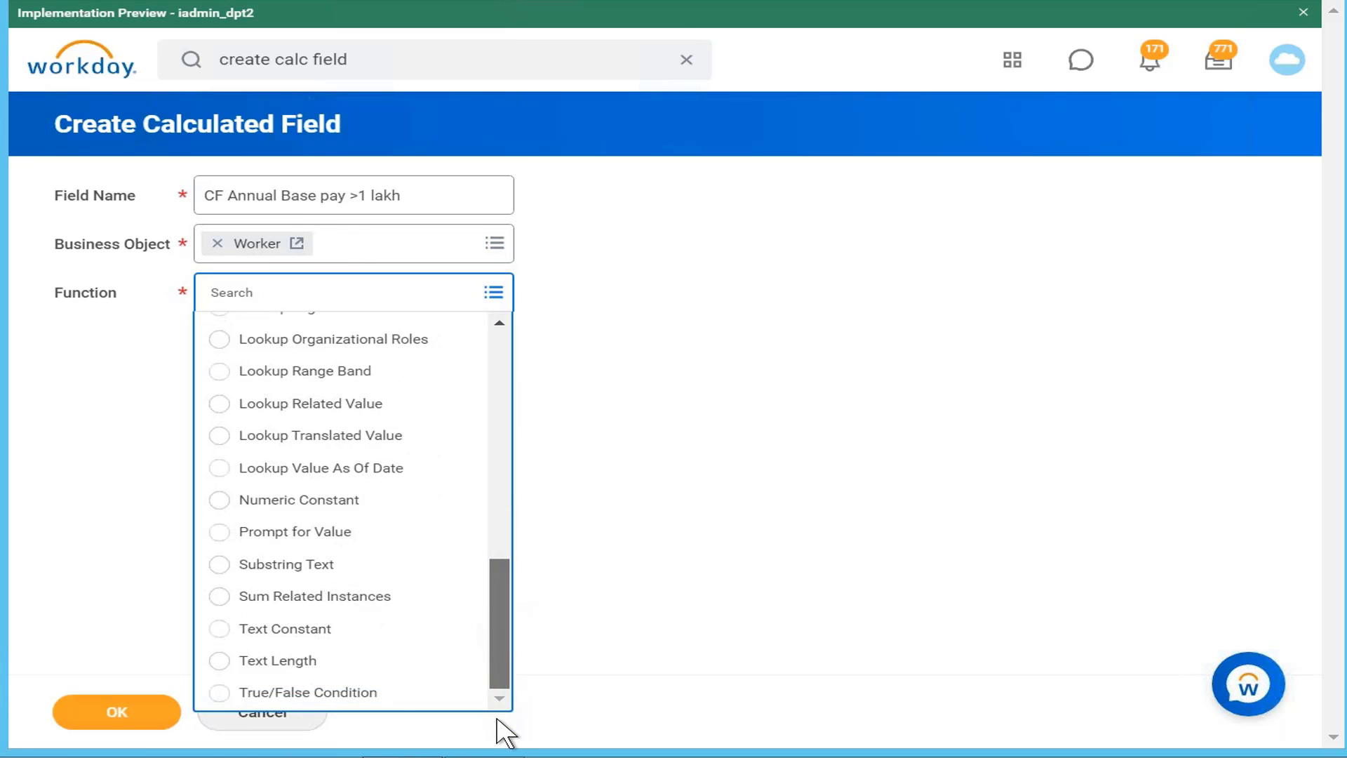
left_click(391, 693)
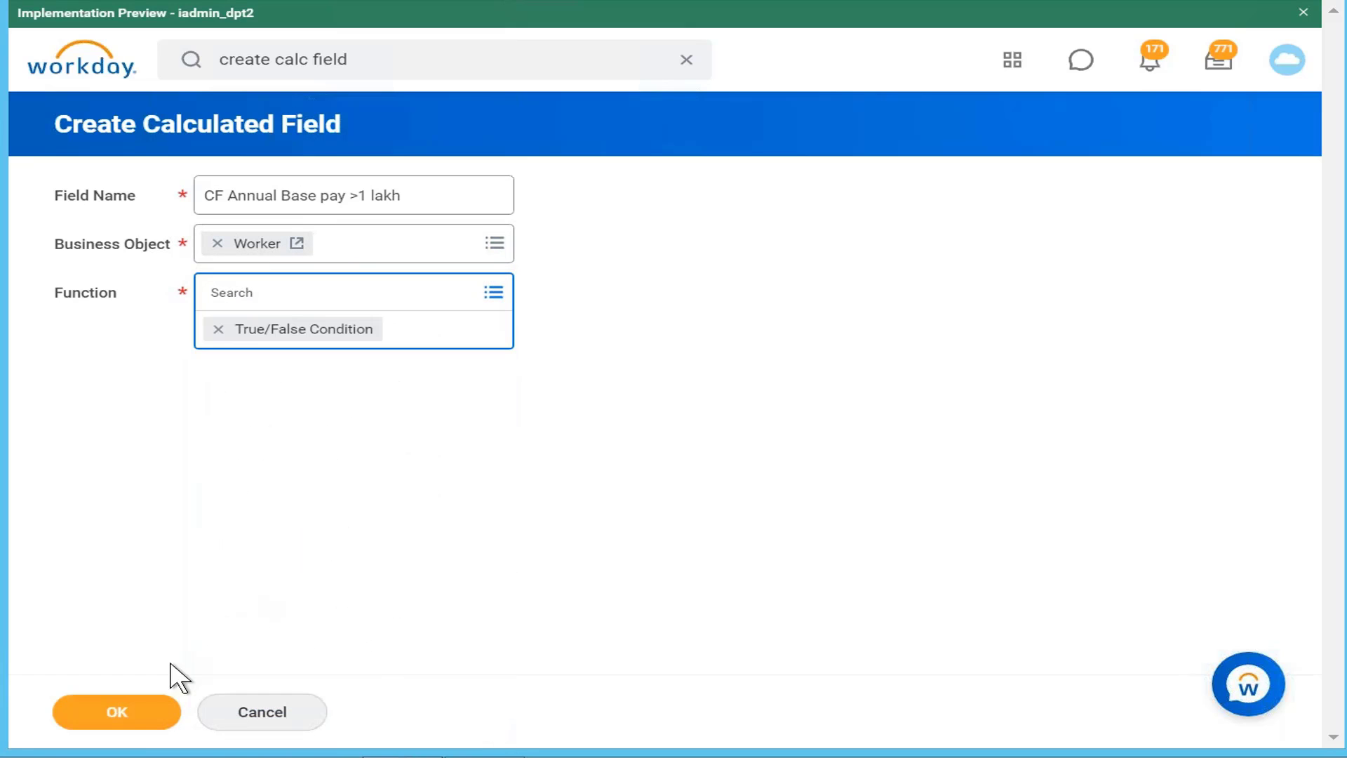
left_click(157, 716)
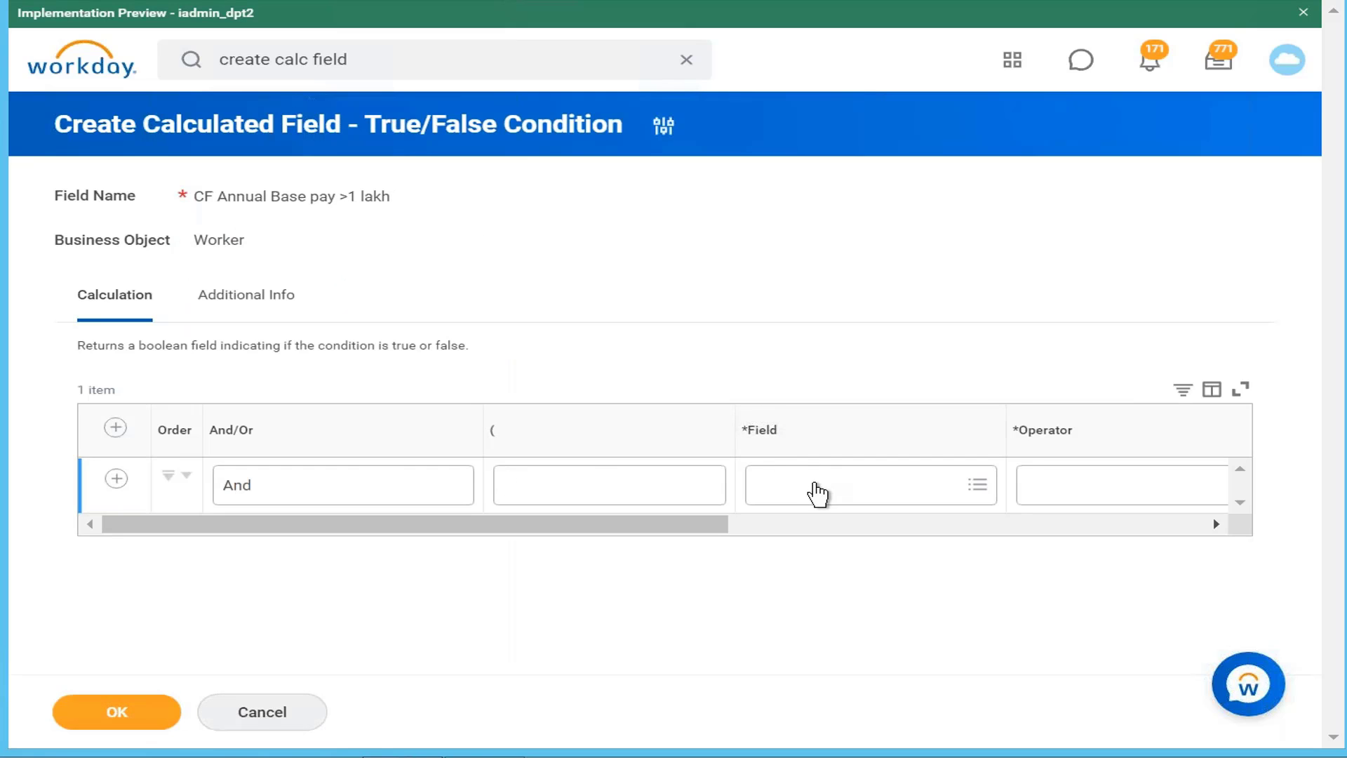
Step: Search 'annual base pay' and set the condition's field to Total Base Pay Annualized - Amount
left_click(818, 493)
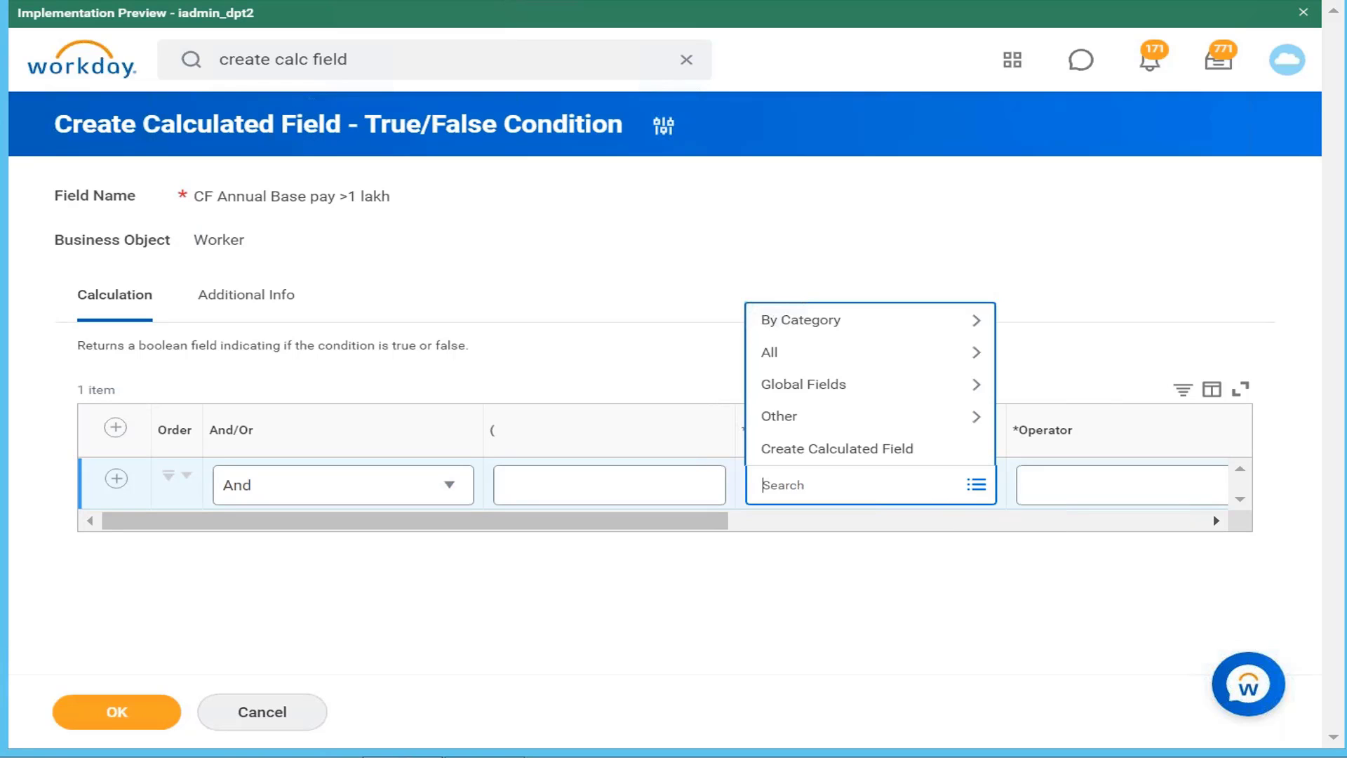
type("anuual base")
key("ctrl+a")
key("BackSpace")
type("annual base pay\\")
key("Return")
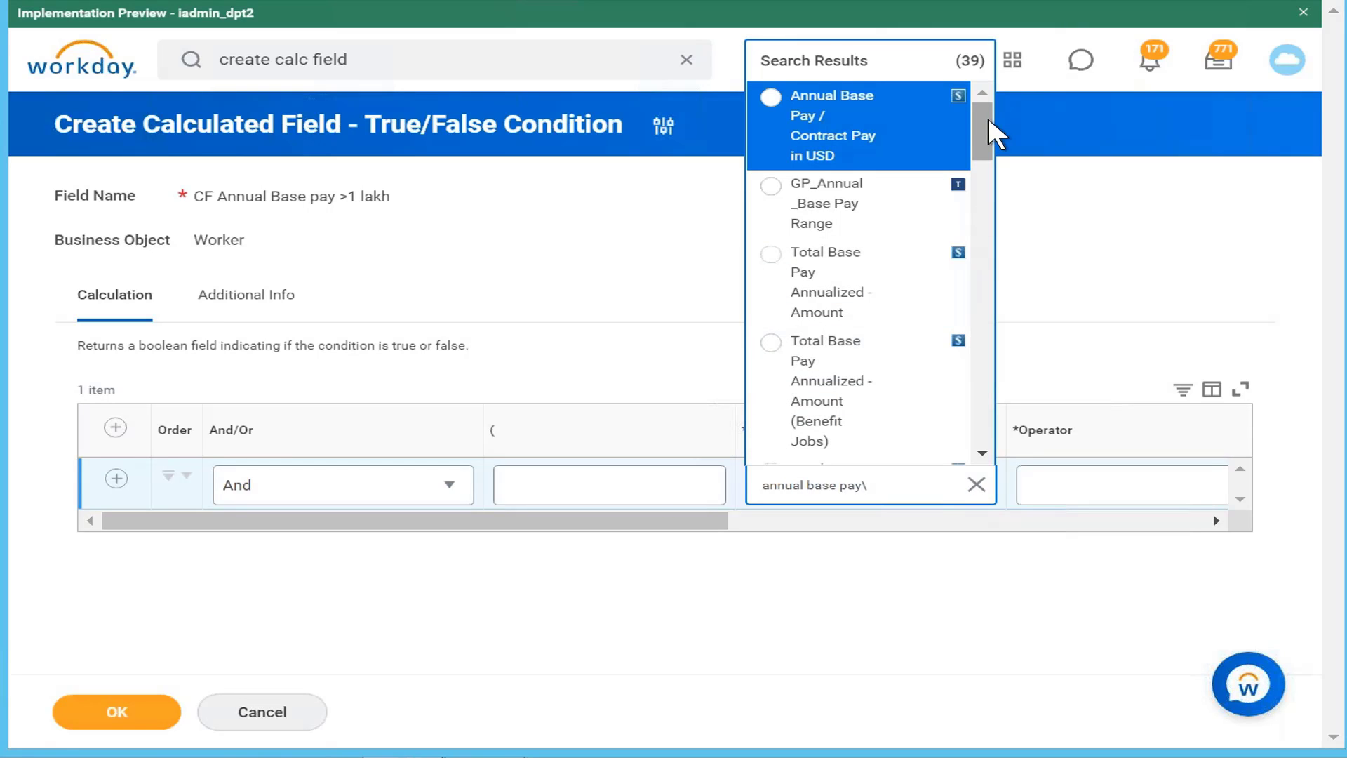
left_click_drag(981, 134, 981, 150)
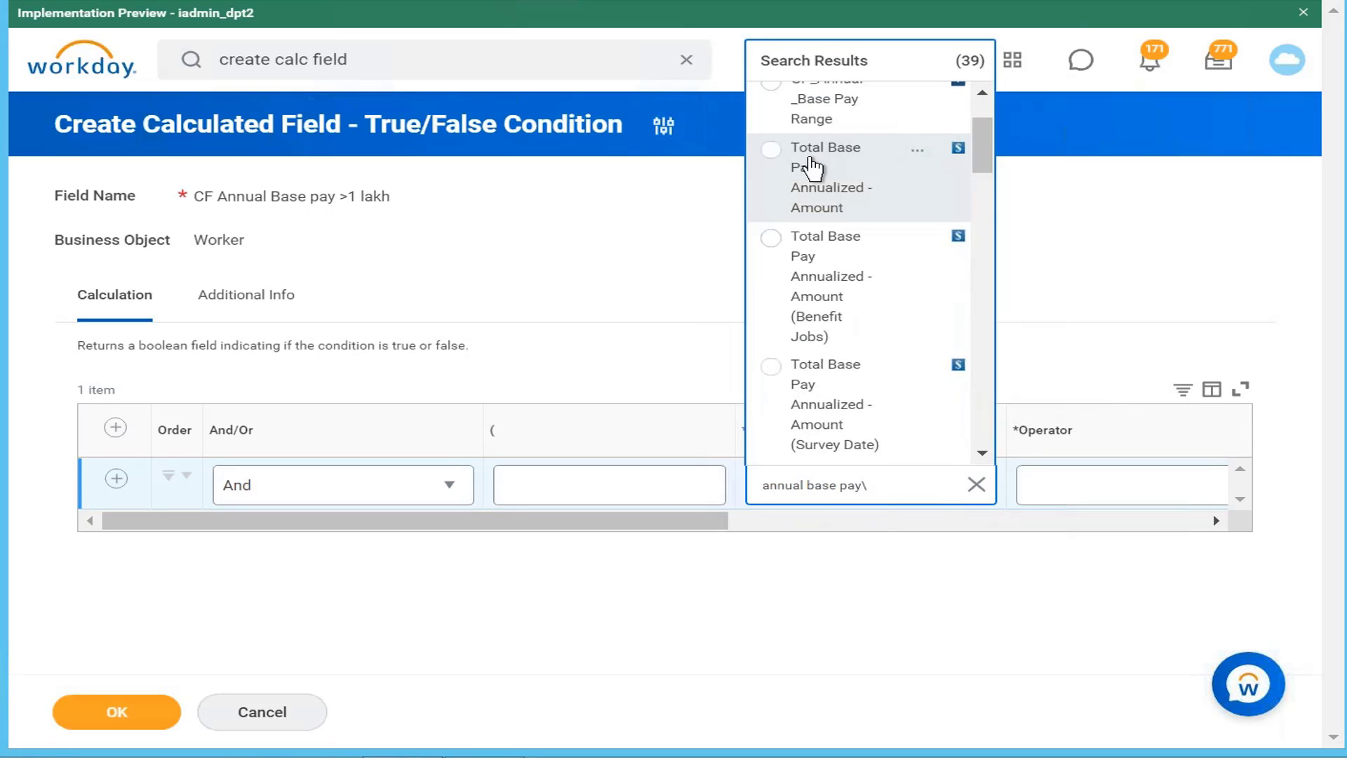
left_click(771, 149)
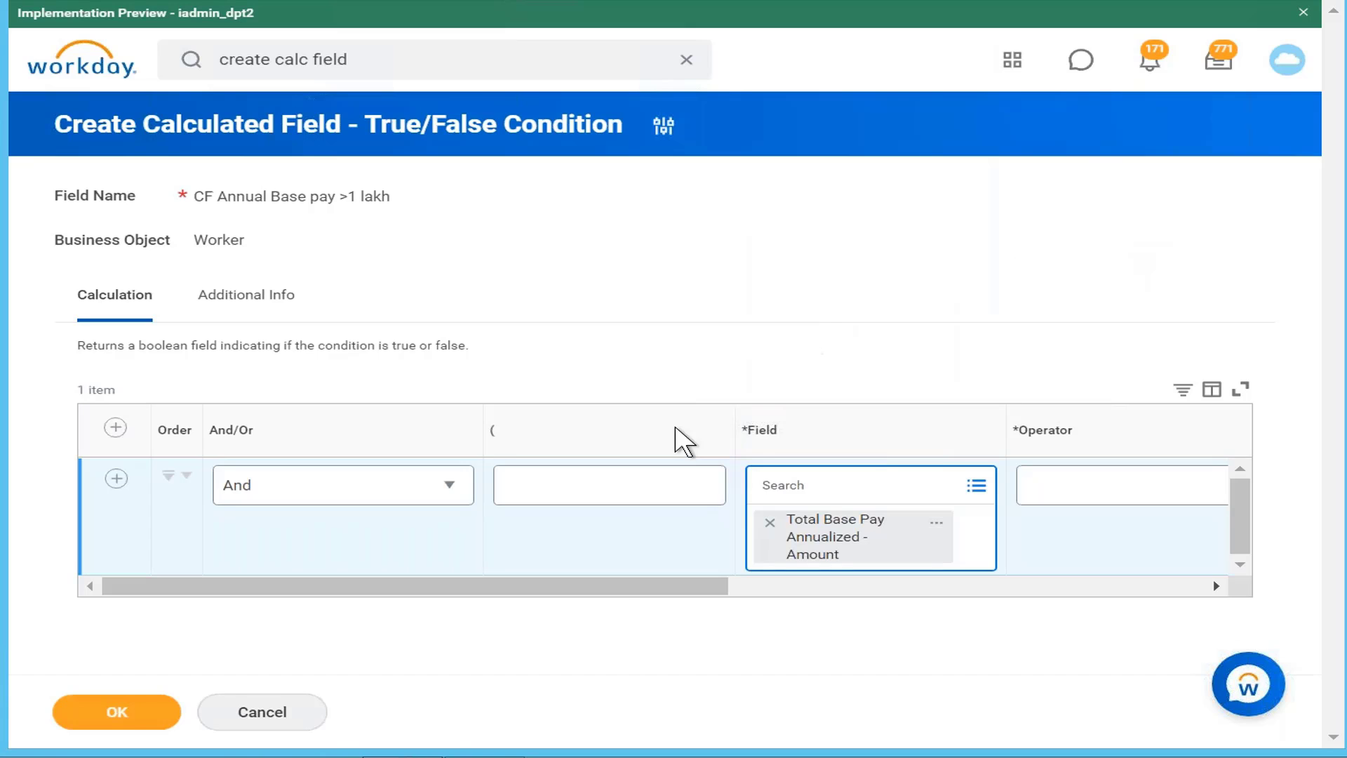
left_click_drag(614, 585, 854, 575)
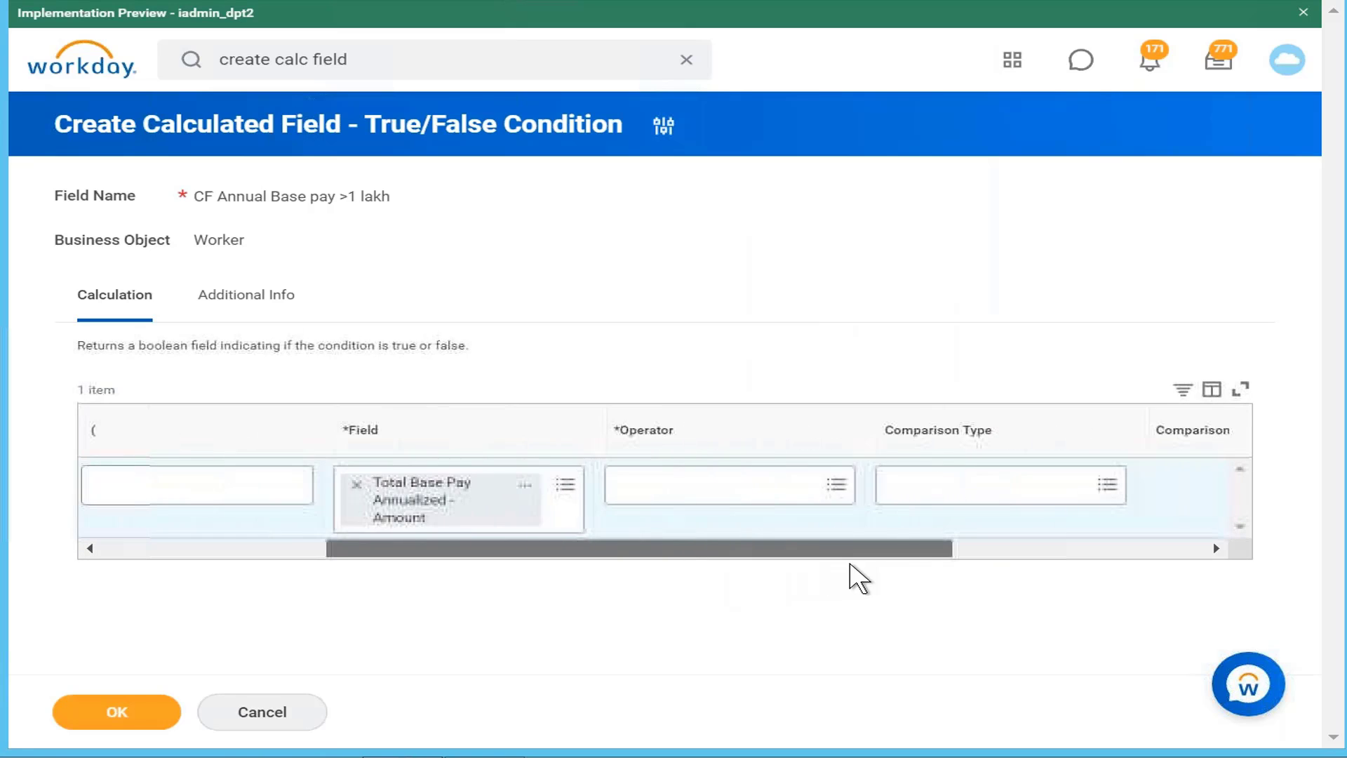
left_click(751, 486)
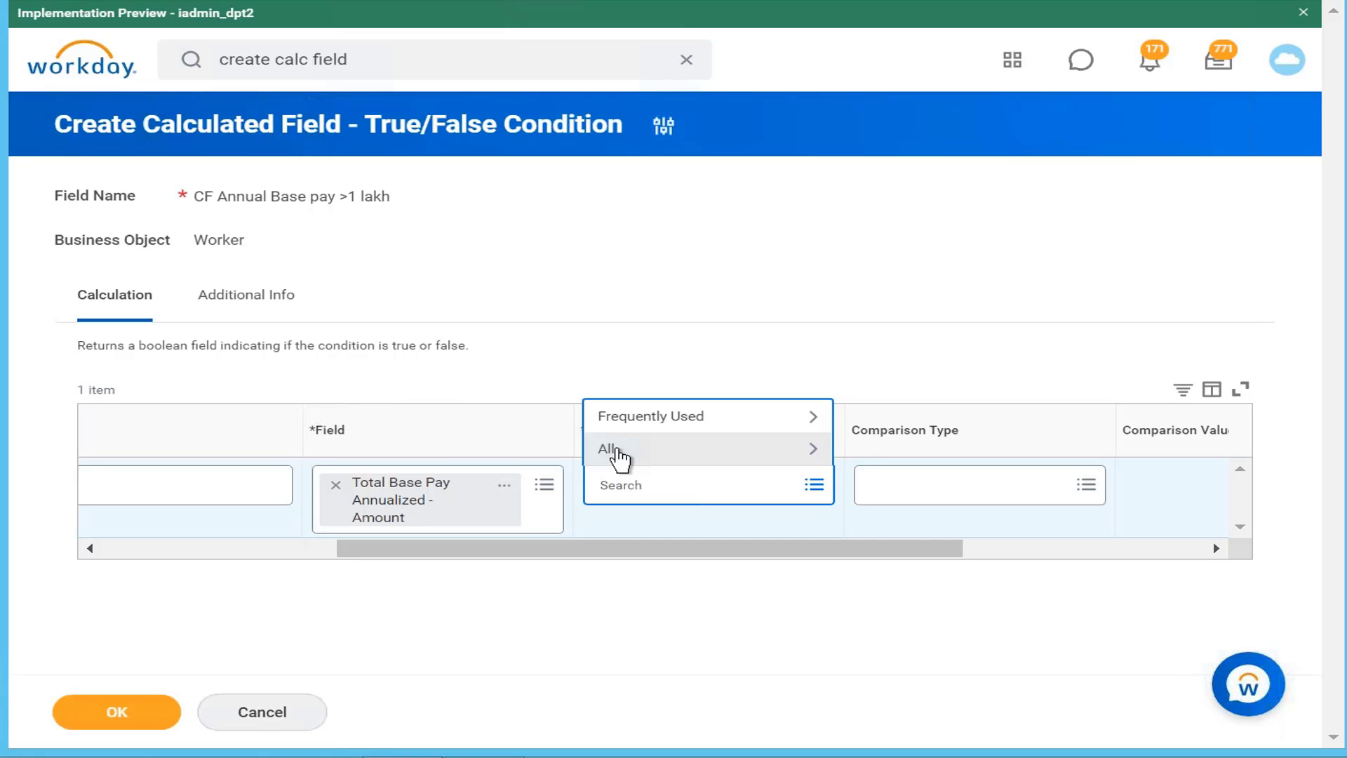
Step: Pick 'greater than' from Frequently Used, giving comparison type Value specified in this filter
left_click(647, 458)
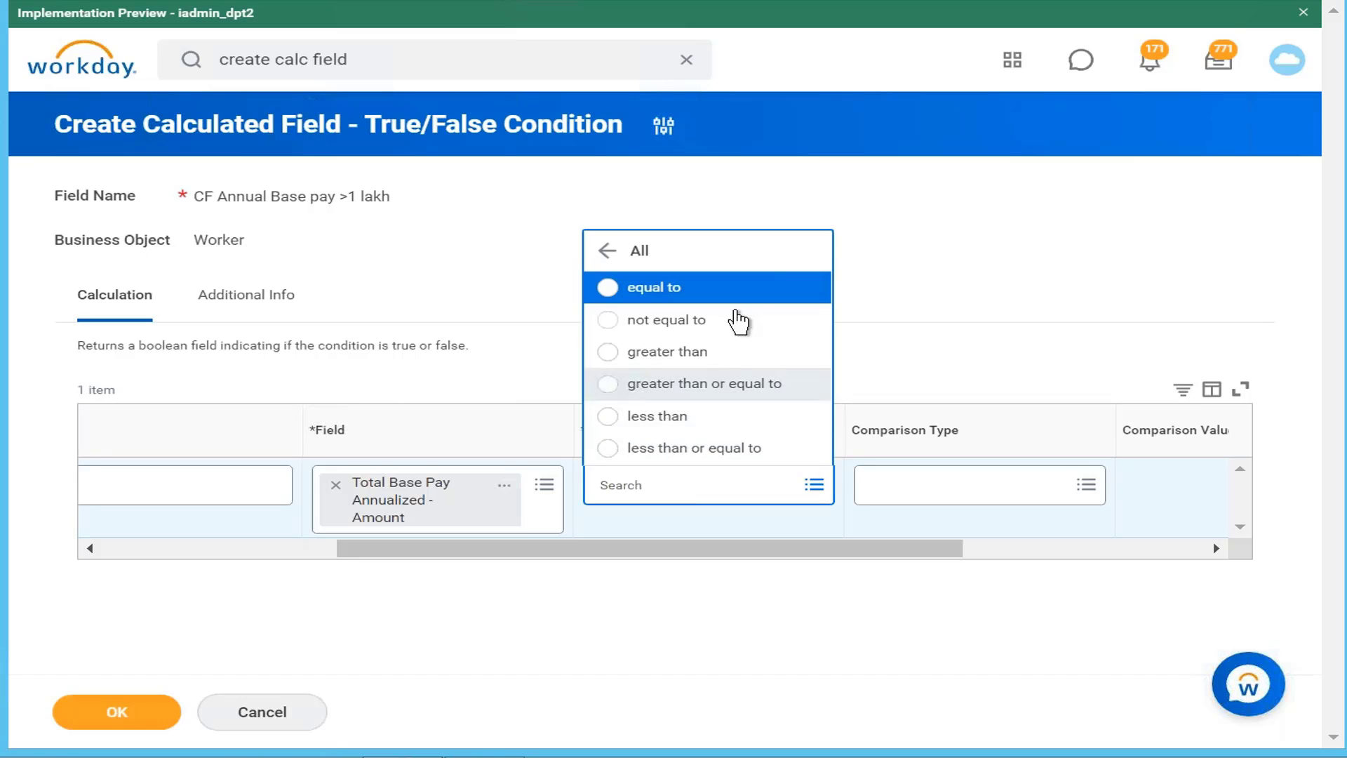
left_click(605, 252)
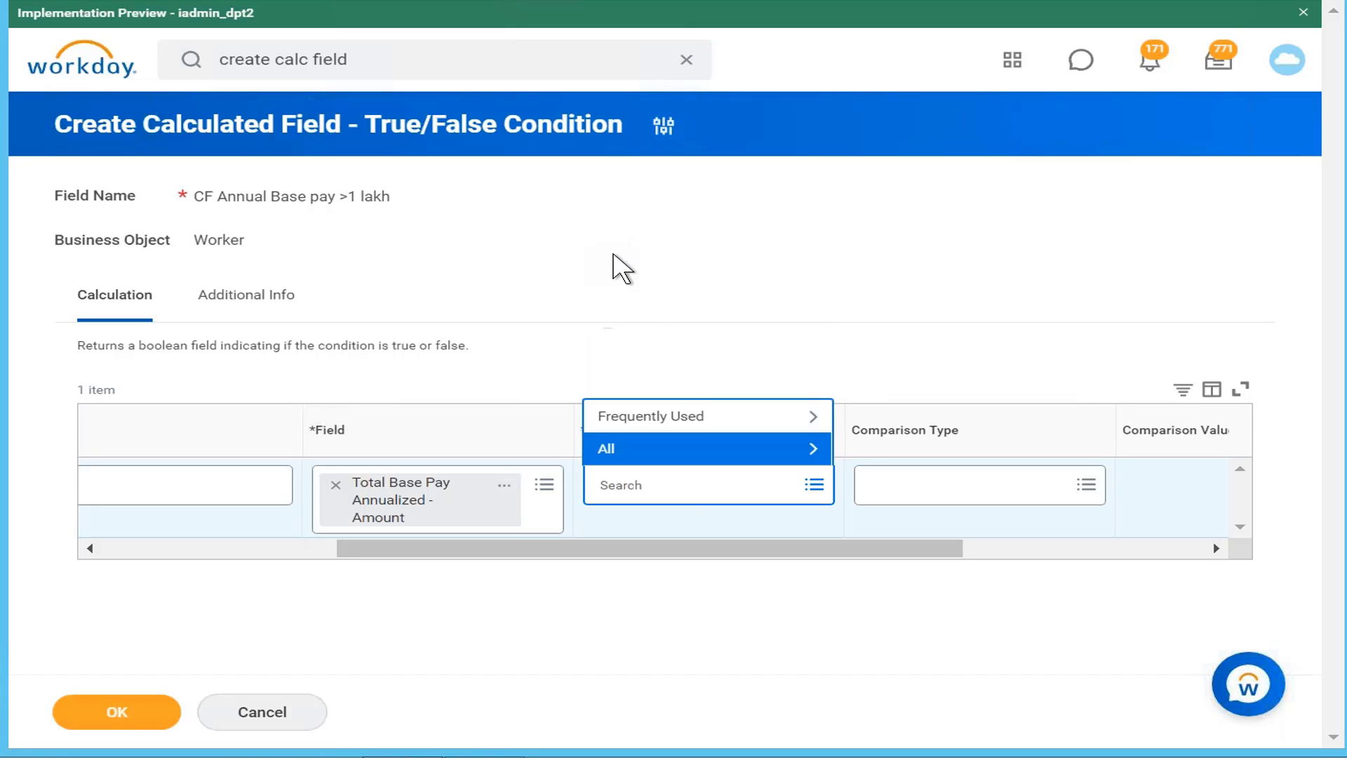
left_click(695, 418)
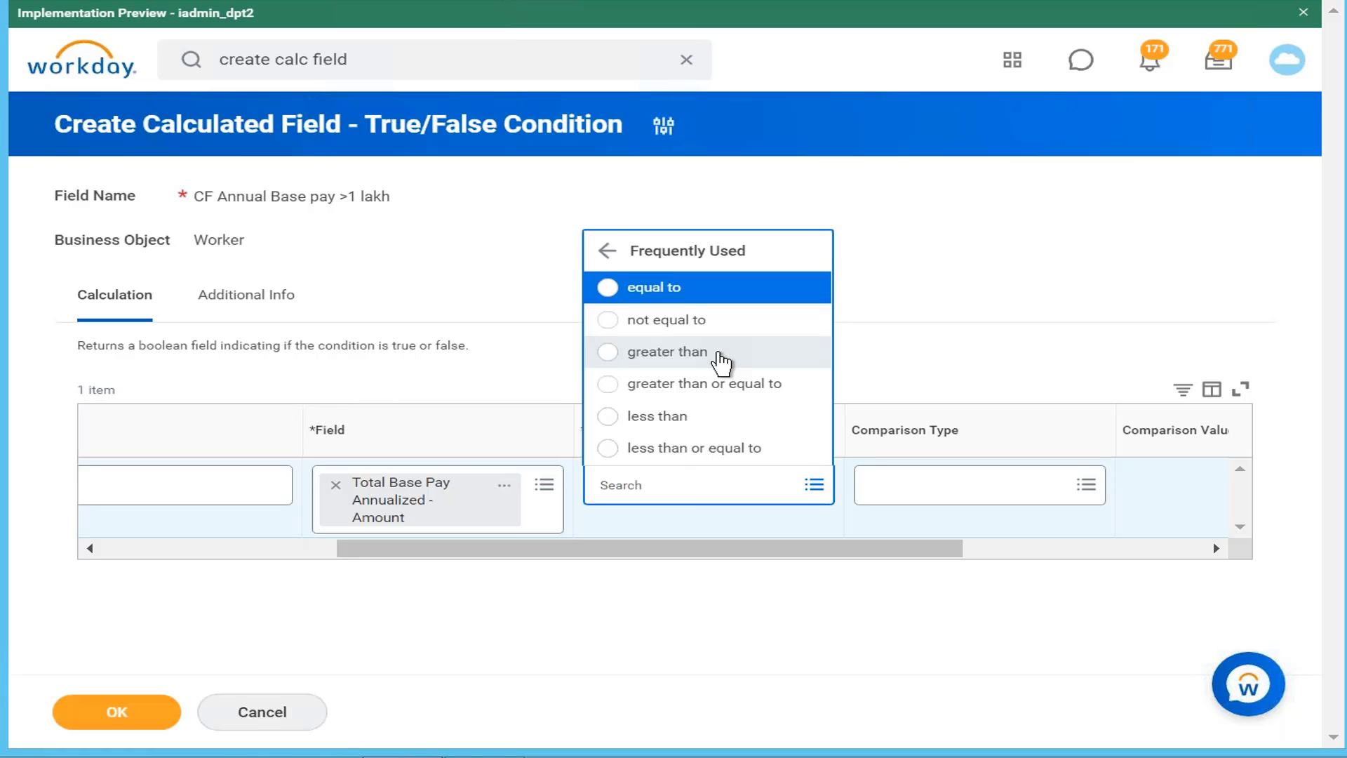
left_click(719, 361)
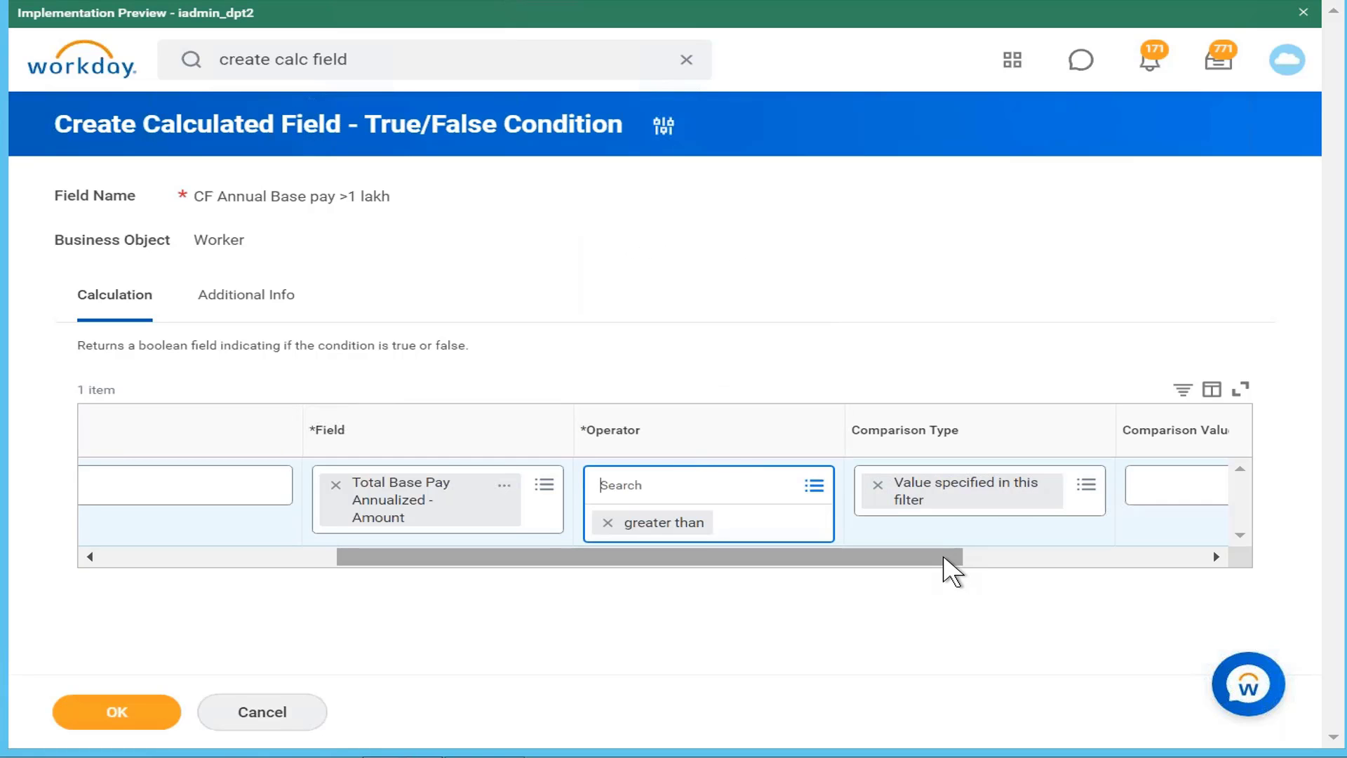
left_click_drag(947, 548, 1172, 552)
Step: Enter 100000 as the condition's comparison value
left_click(978, 484)
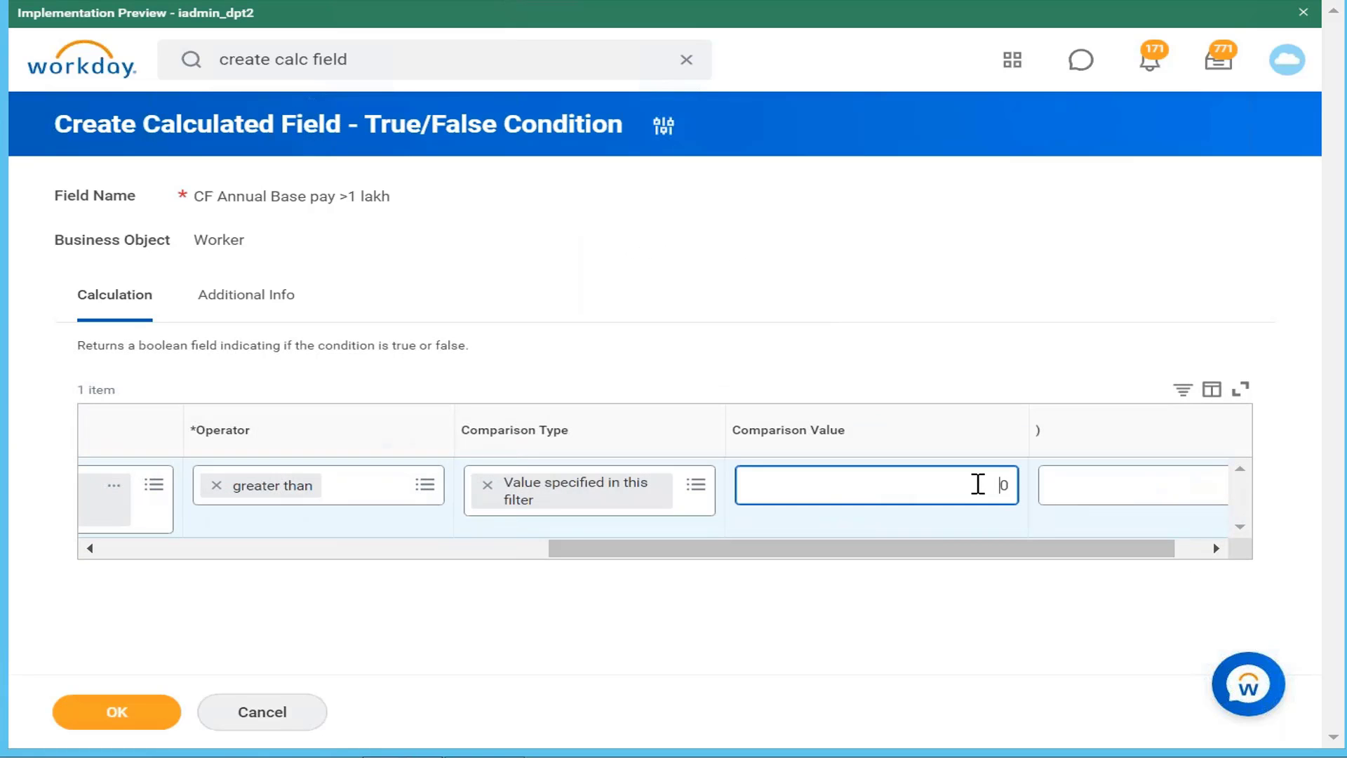
type("100000")
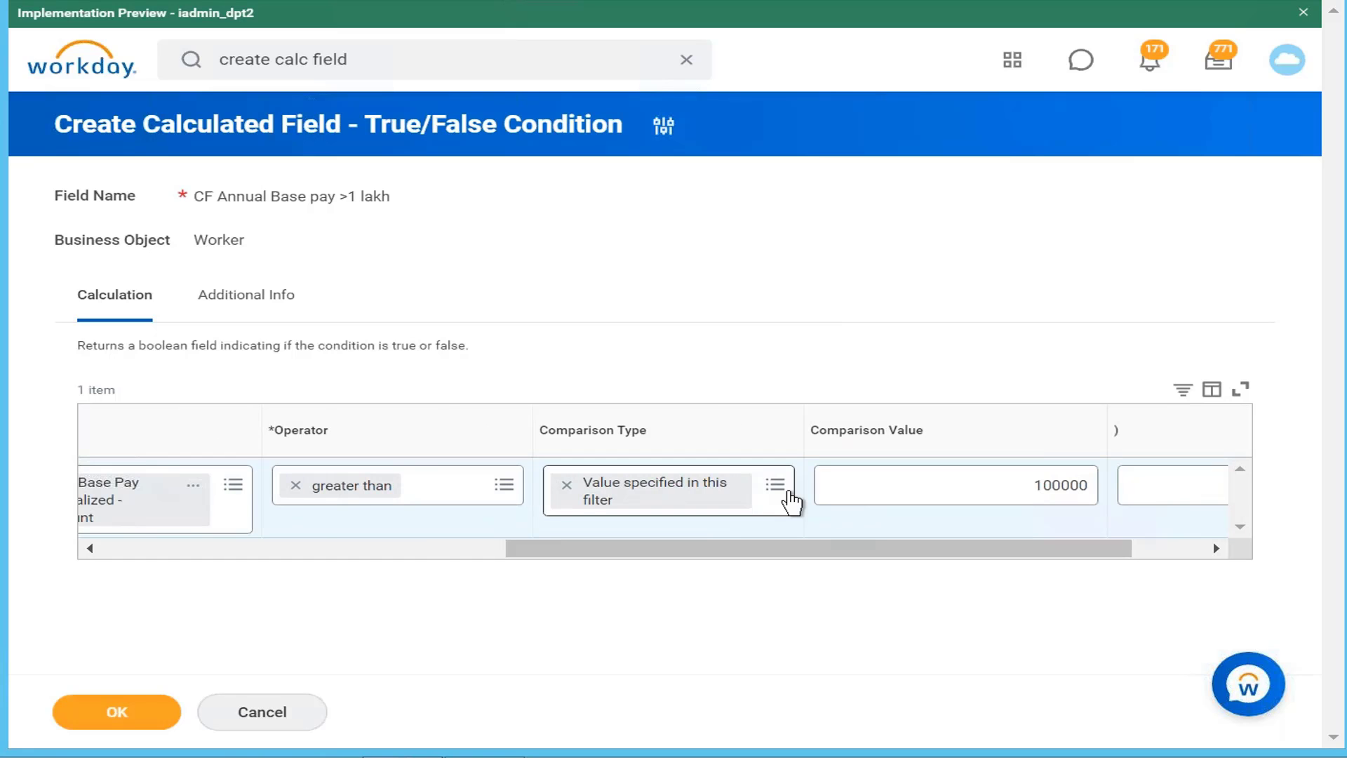
left_click(785, 493)
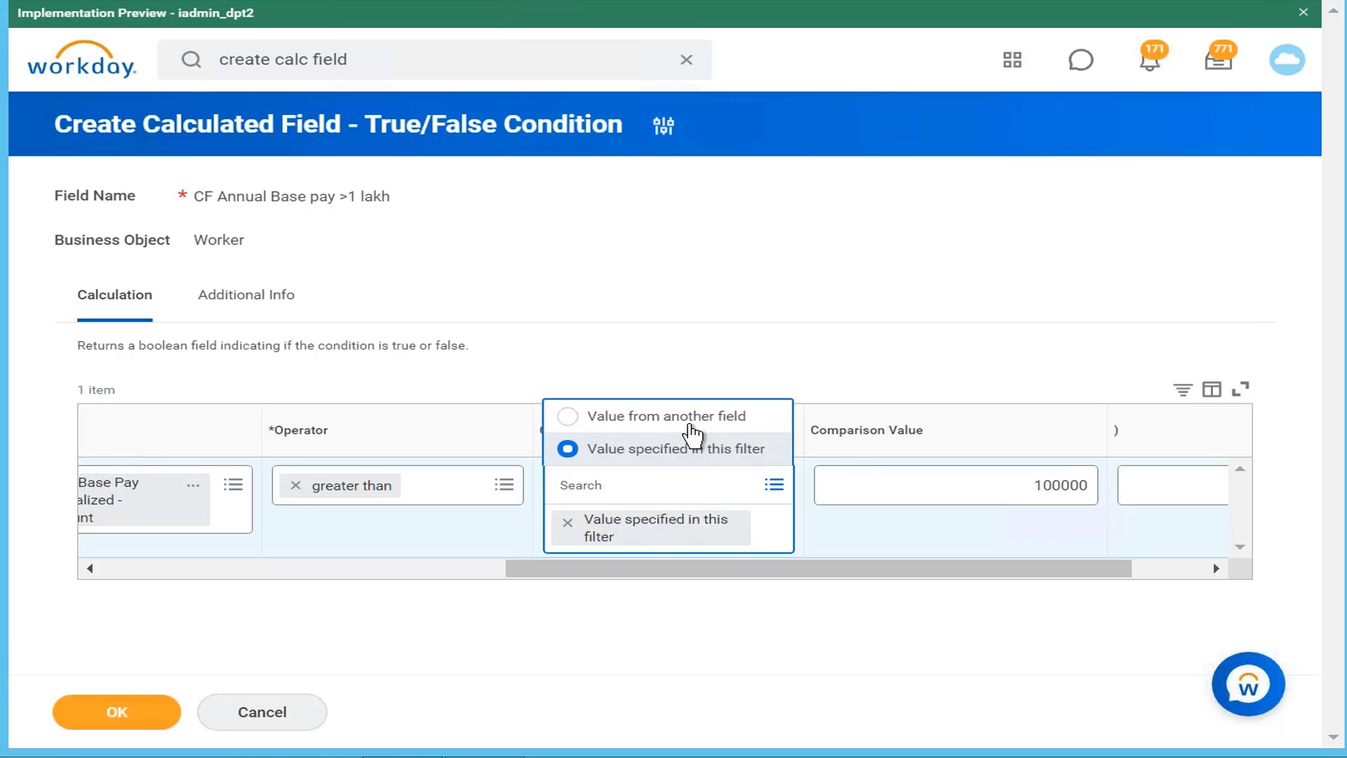
left_click(682, 419)
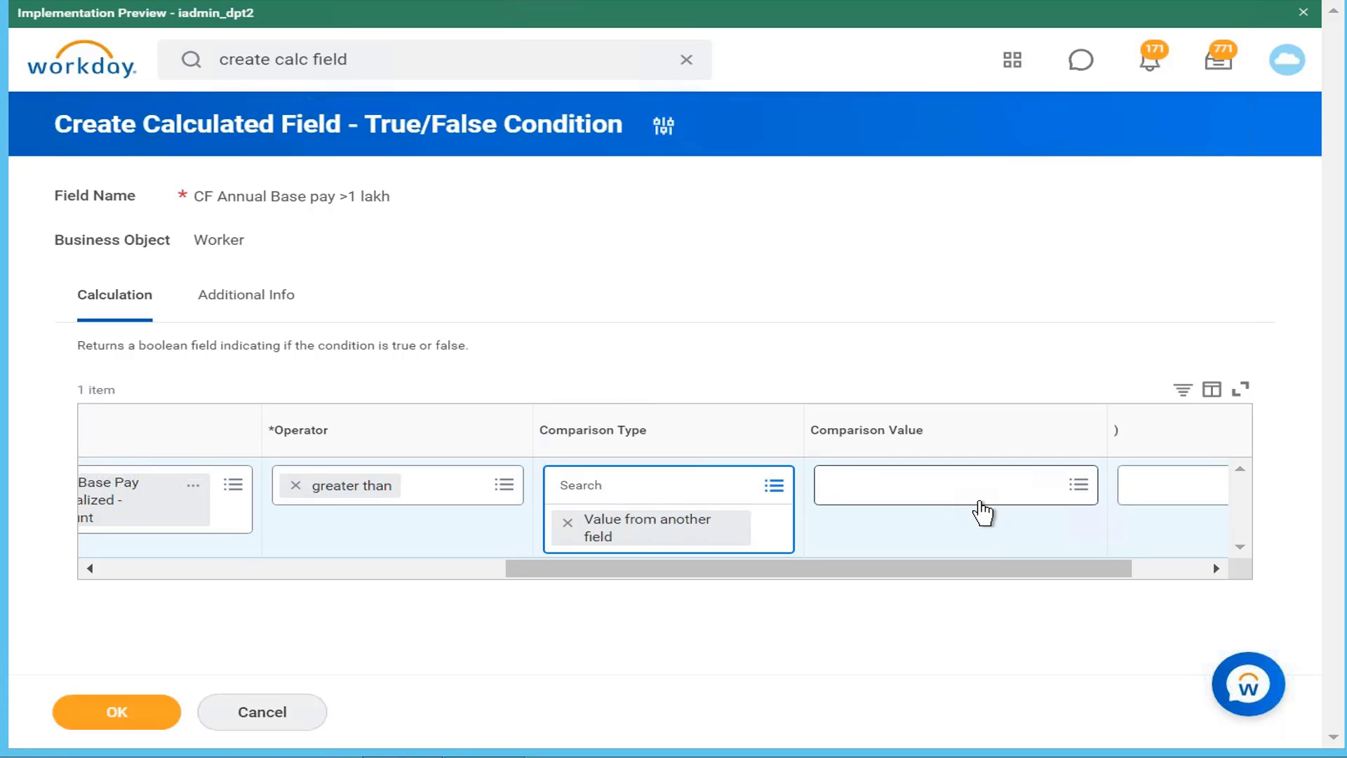
left_click(977, 502)
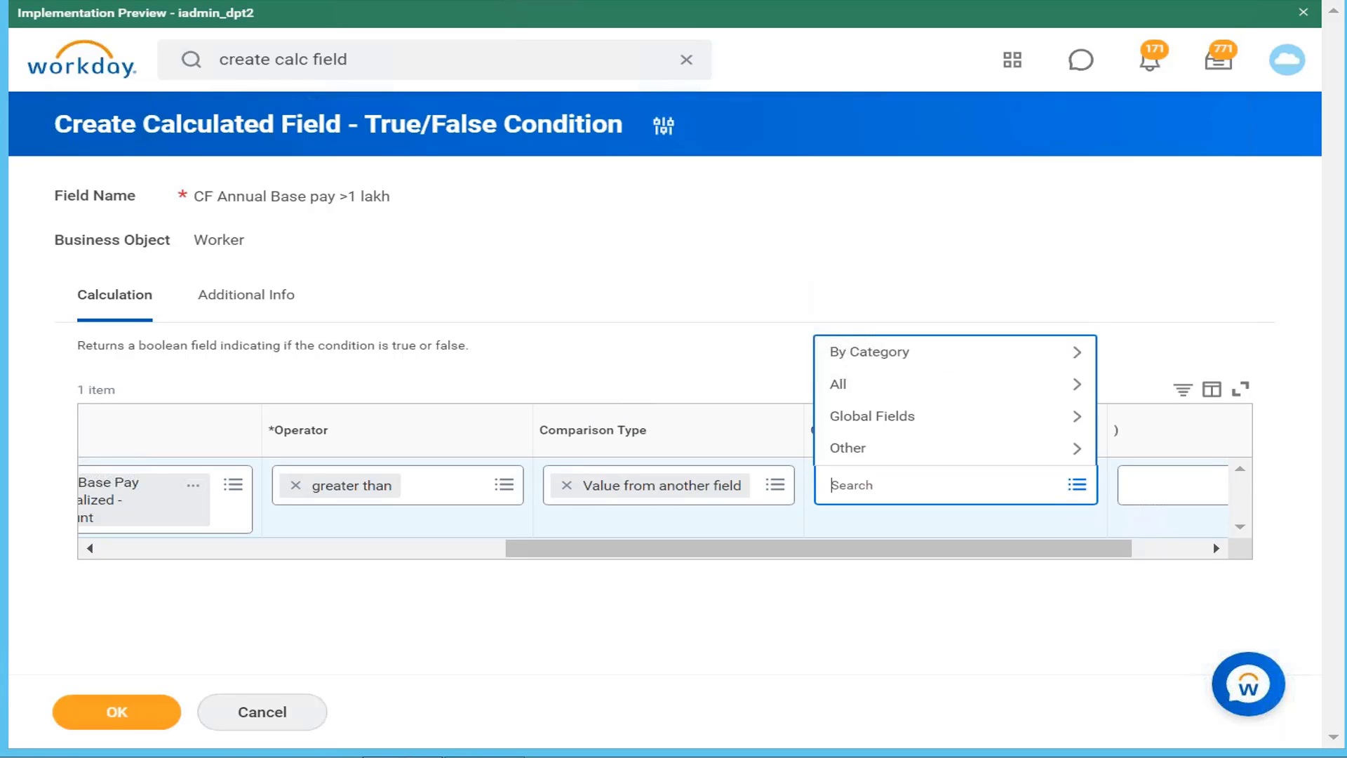
type("amount")
key("Return")
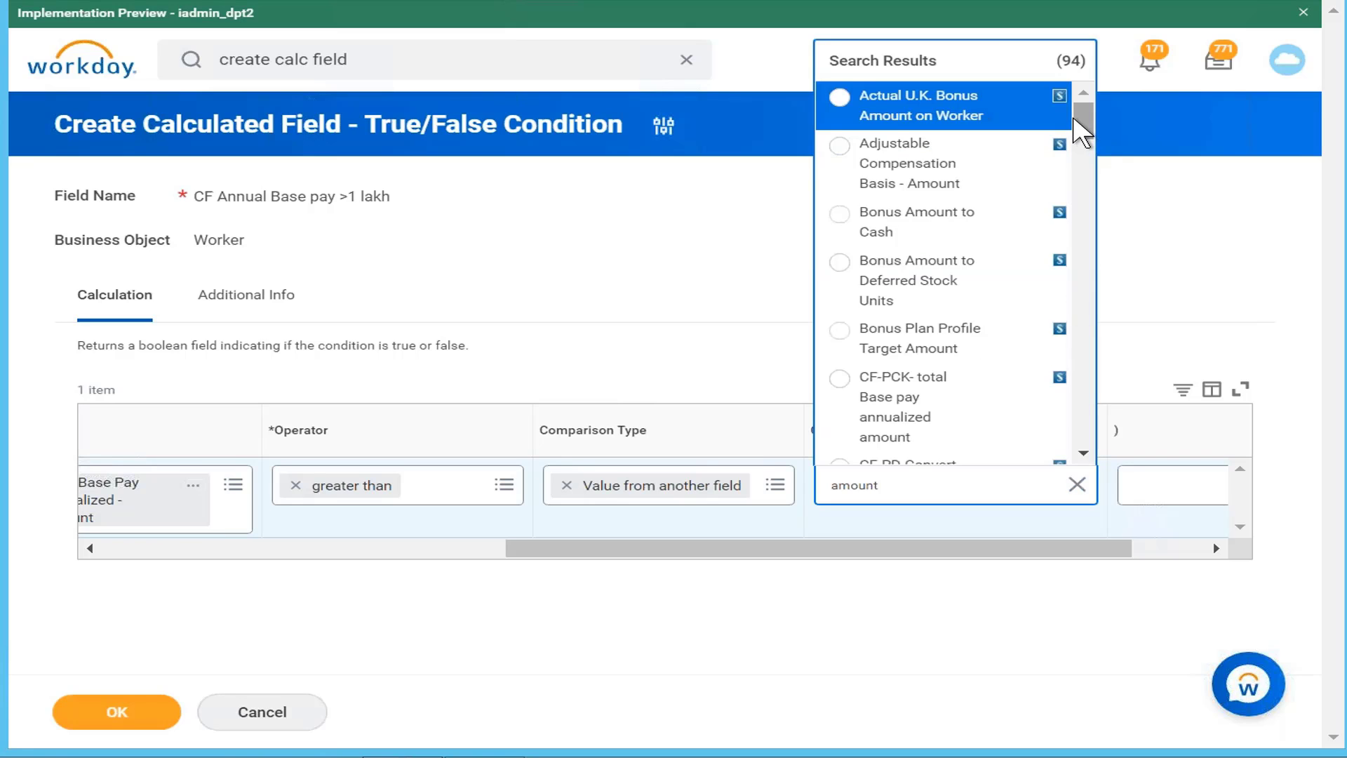
scroll(1088, 144, "down", 1)
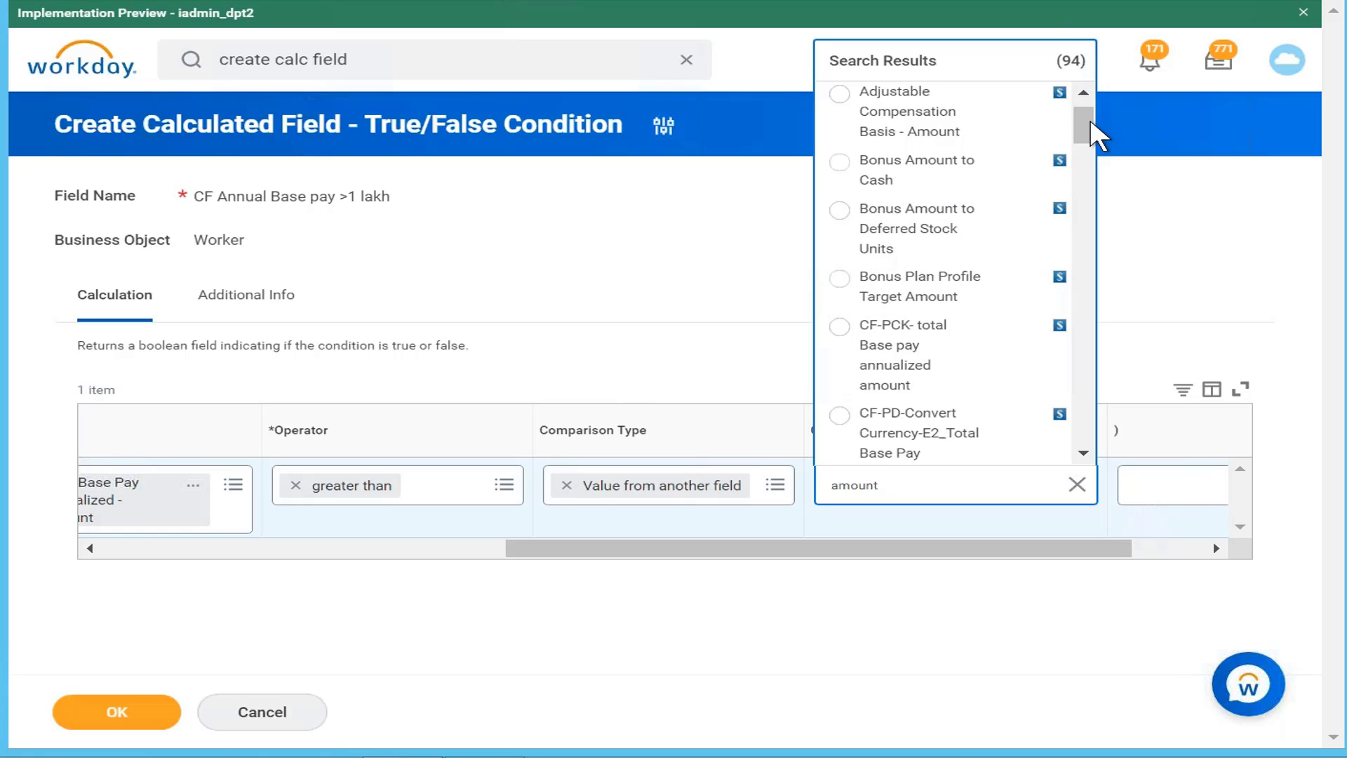
left_click(775, 484)
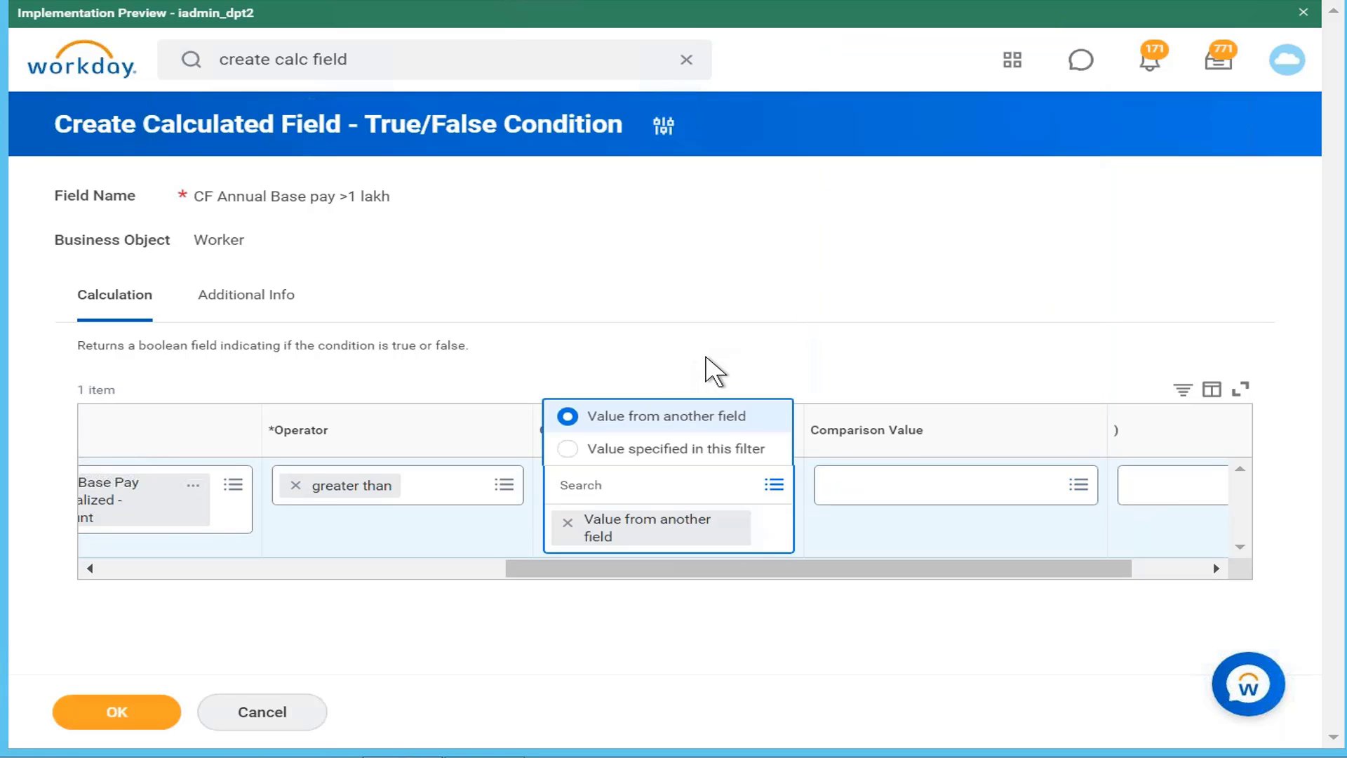
left_click(734, 448)
left_click(1031, 491)
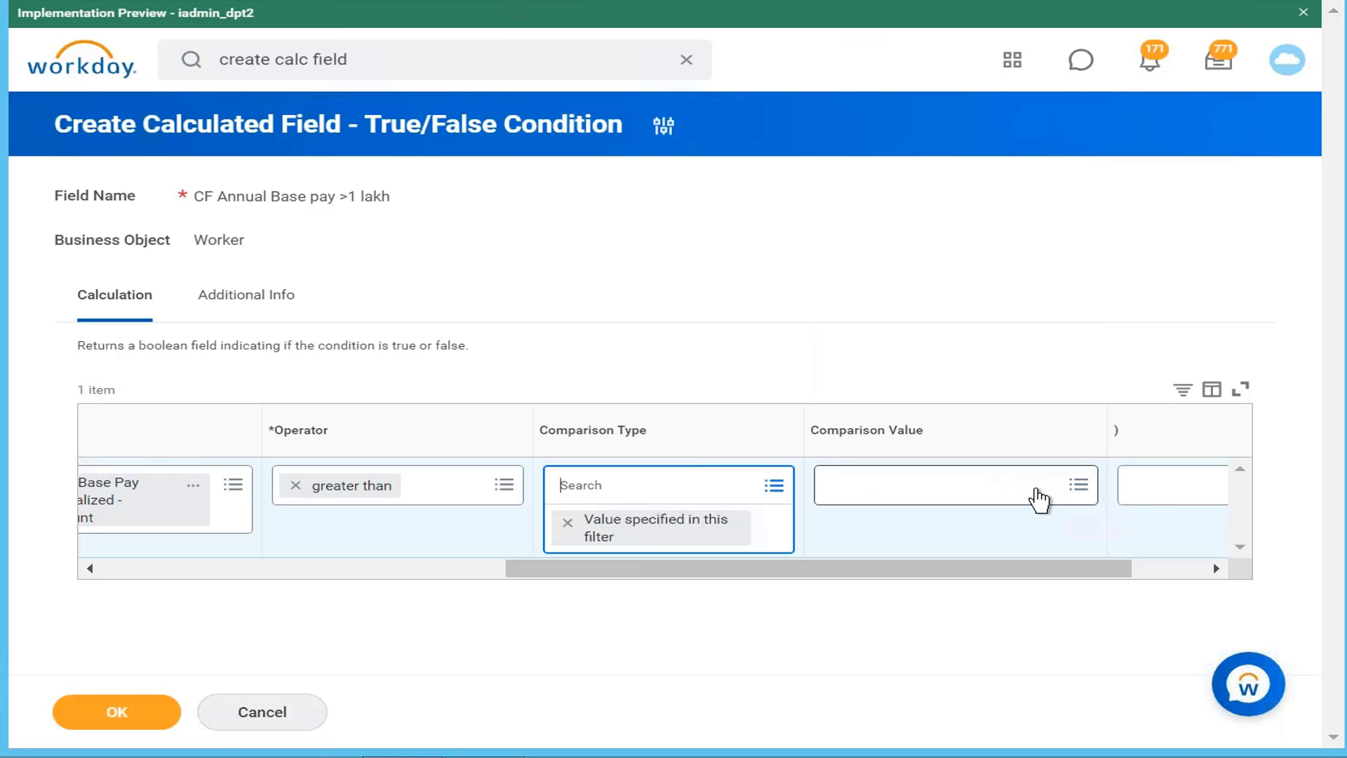
type("100000")
left_click_drag(937, 545, 330, 589)
Step: Save the CF Annual Base pay >1 lakh calculated field and begin another calculation
left_click(111, 712)
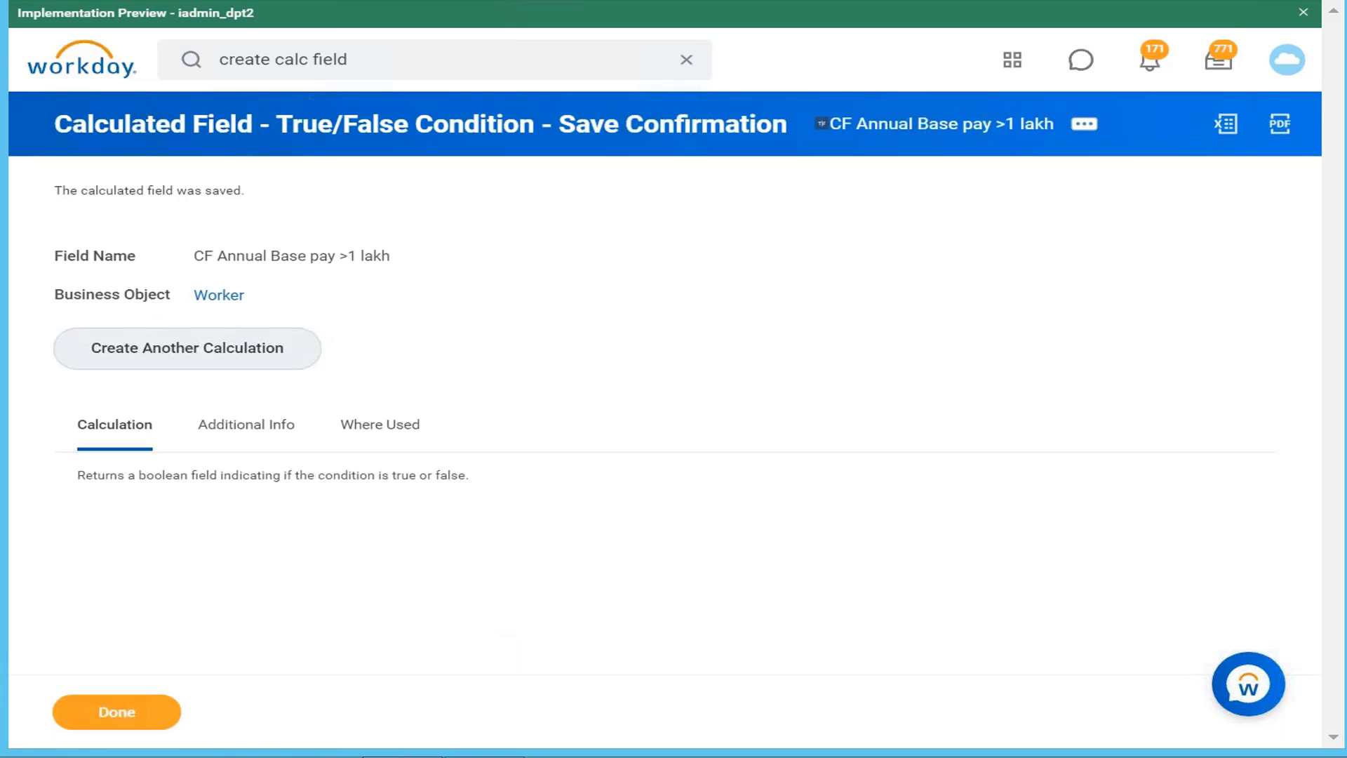
key("alt+Tab")
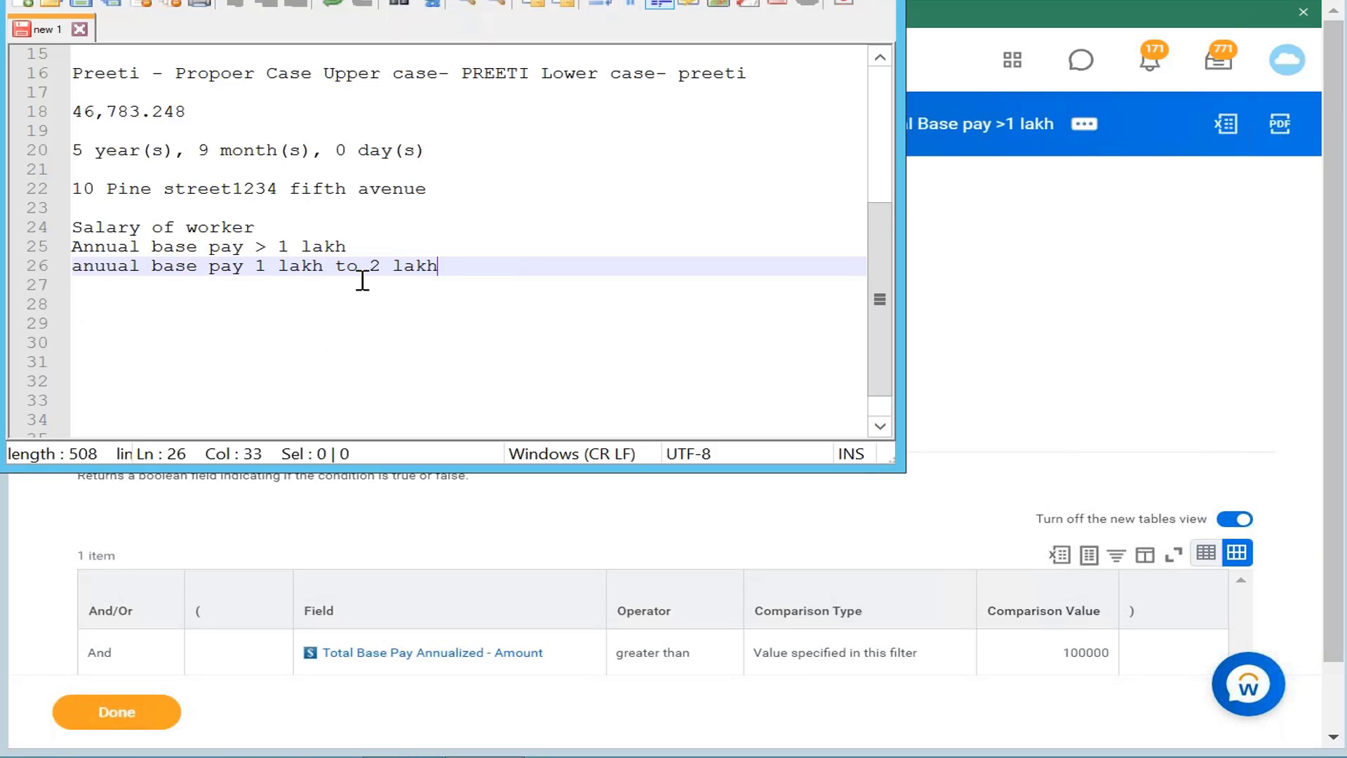
key("alt+Tab")
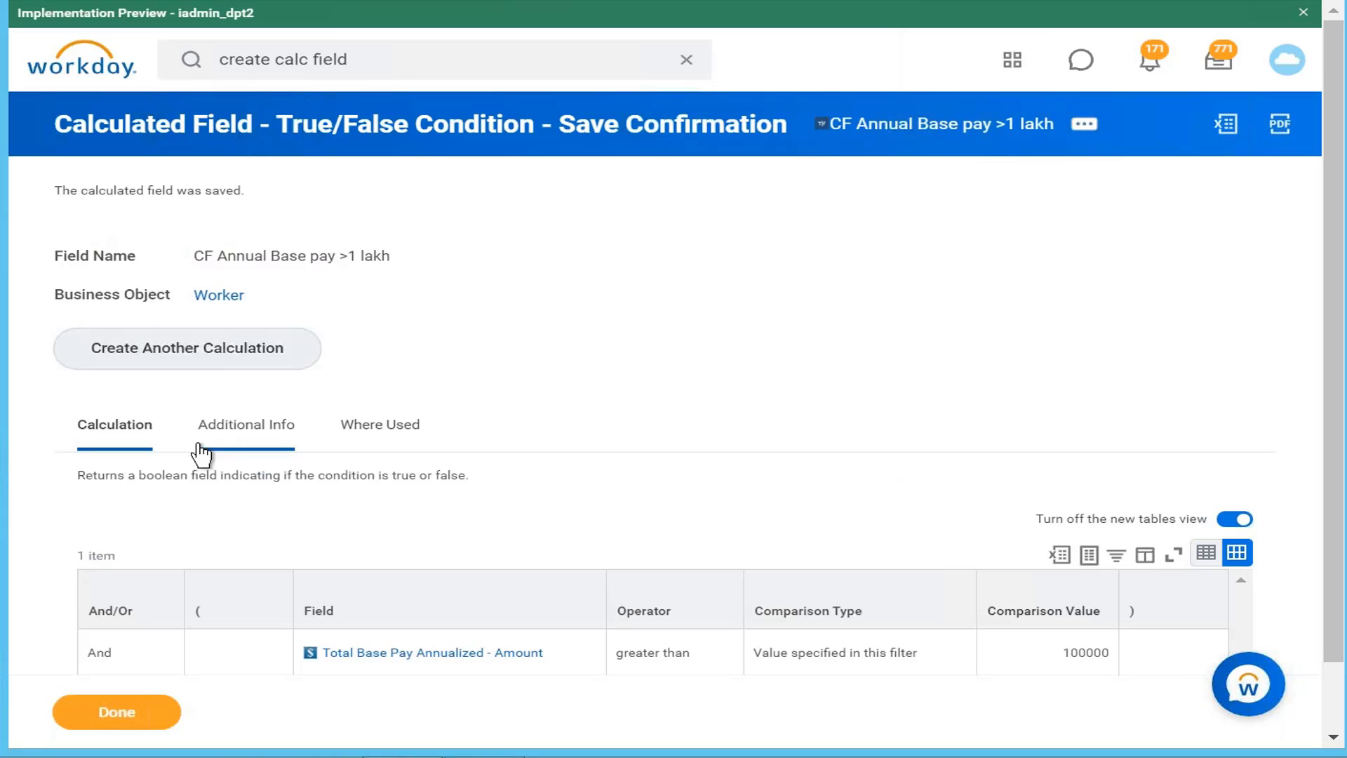
left_click(196, 351)
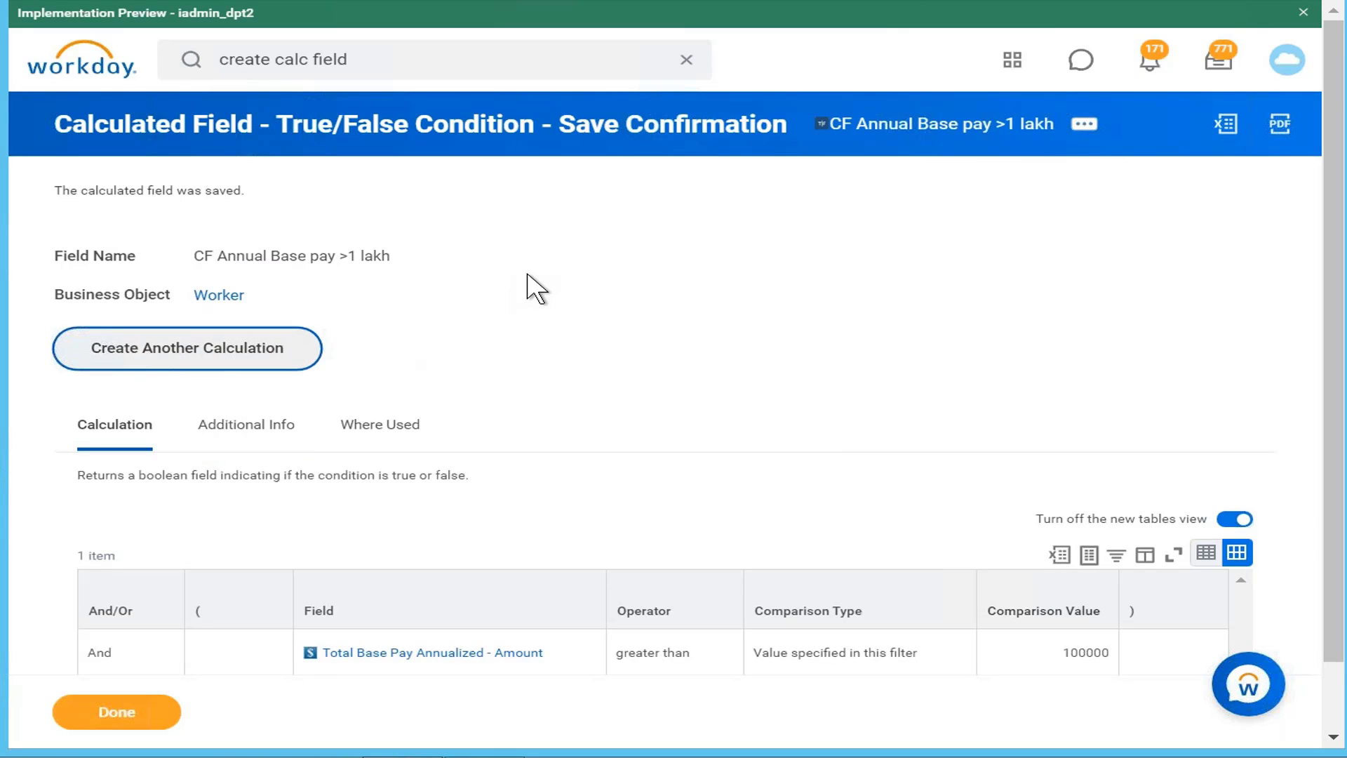
Step: Name the new field 'CF Annual Base pay 1 lakh to 2 lakh' with business object Worker
left_click(297, 190)
type("C")
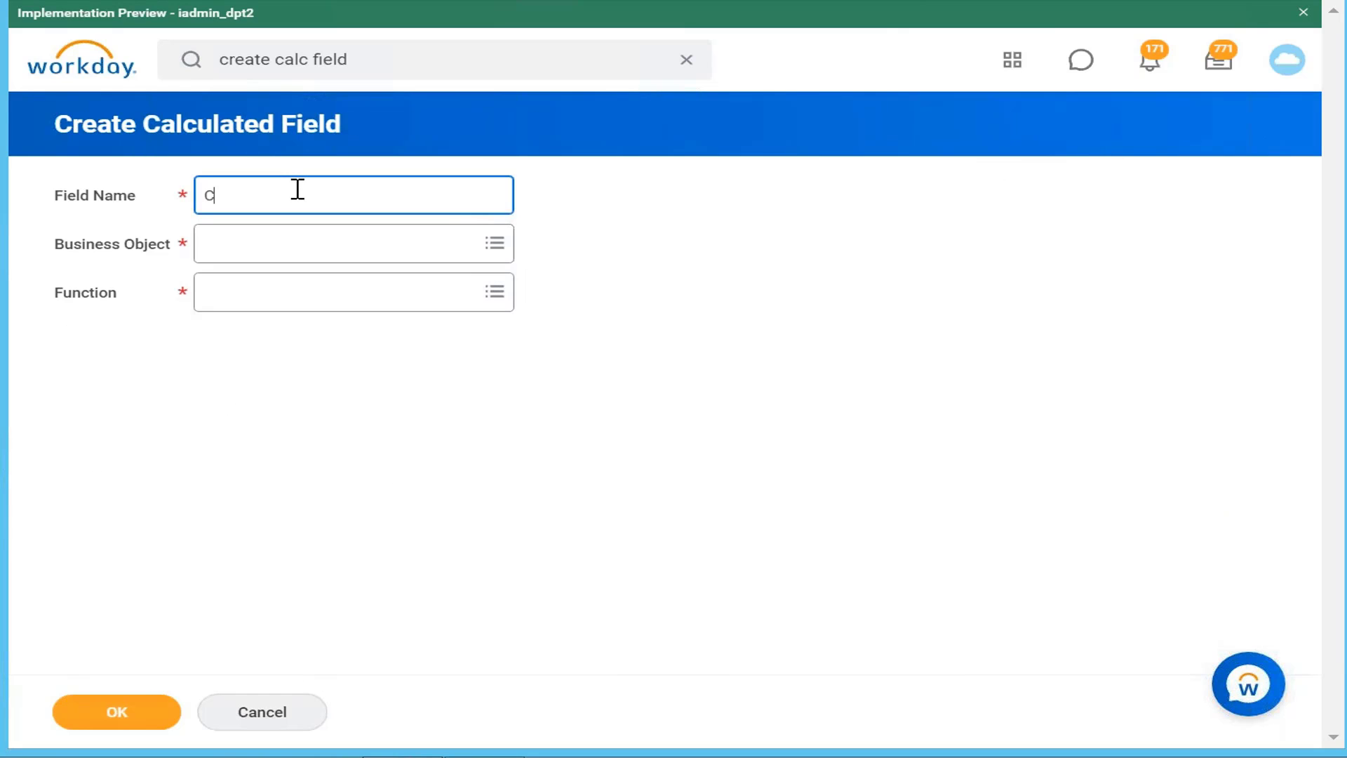
type("F Annual Base pay 1 lakh to 2")
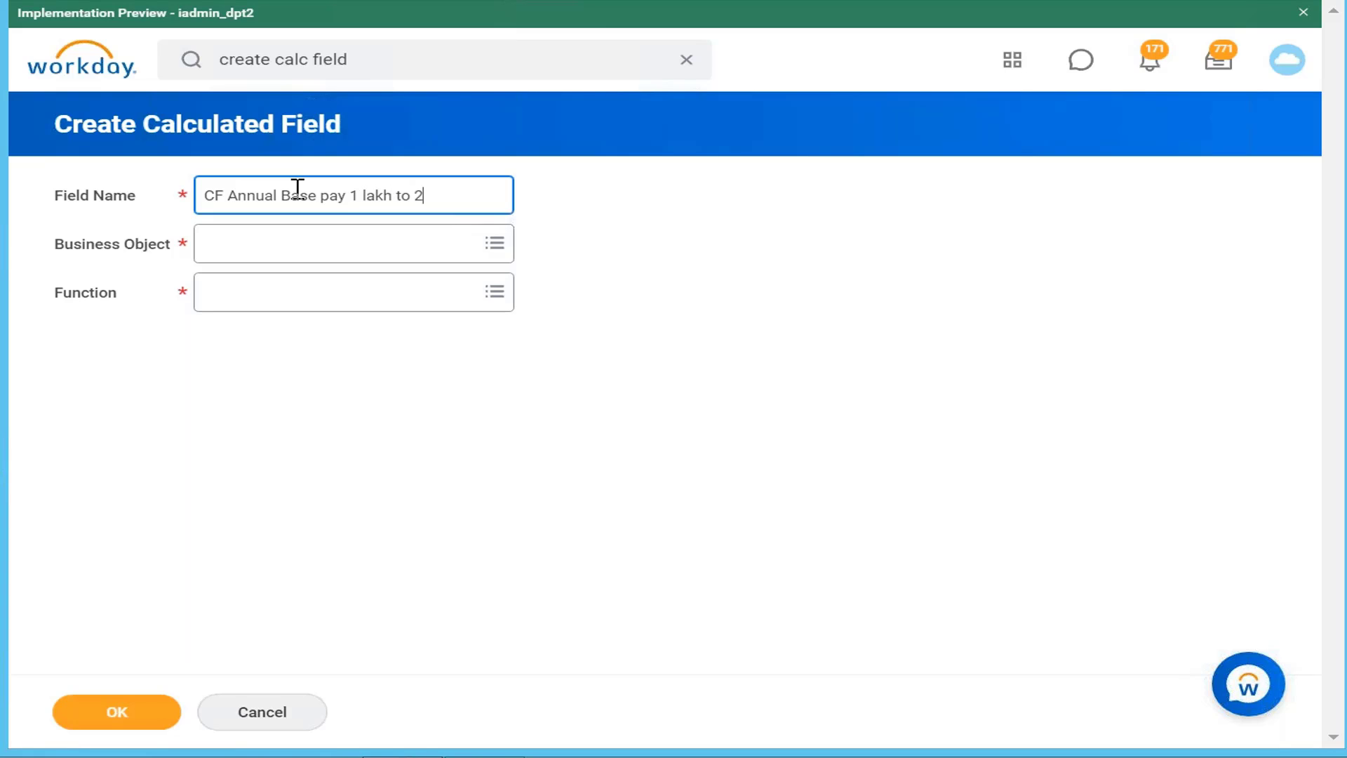
type(" lakh")
left_click(314, 257)
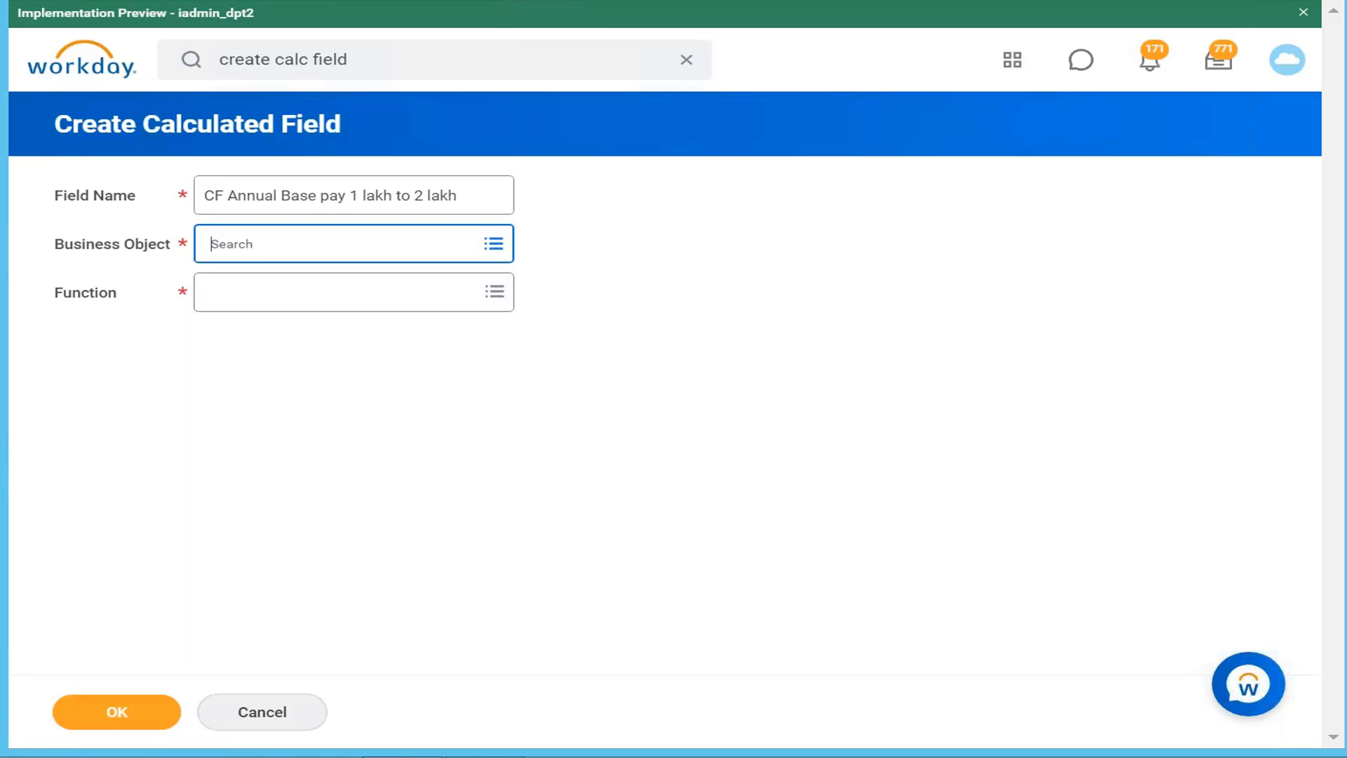
type("worker")
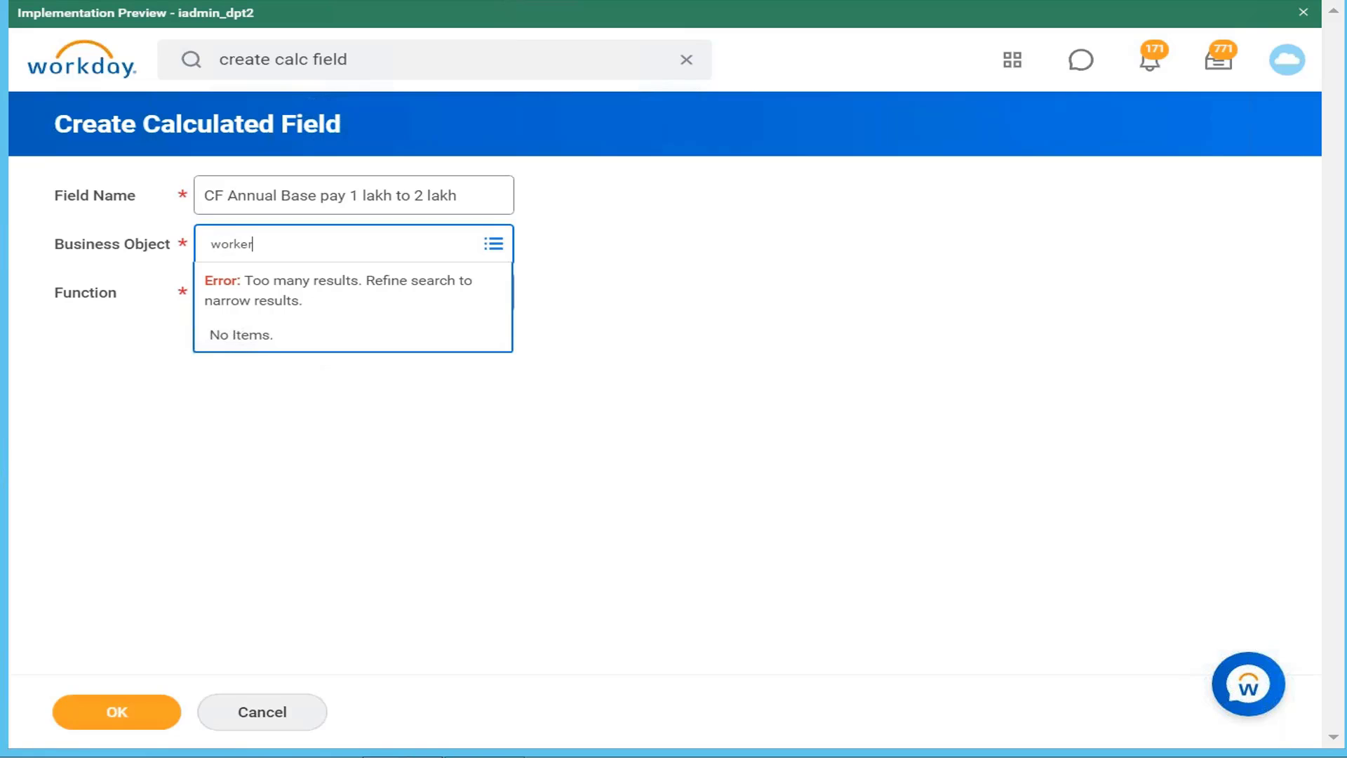
key("Return")
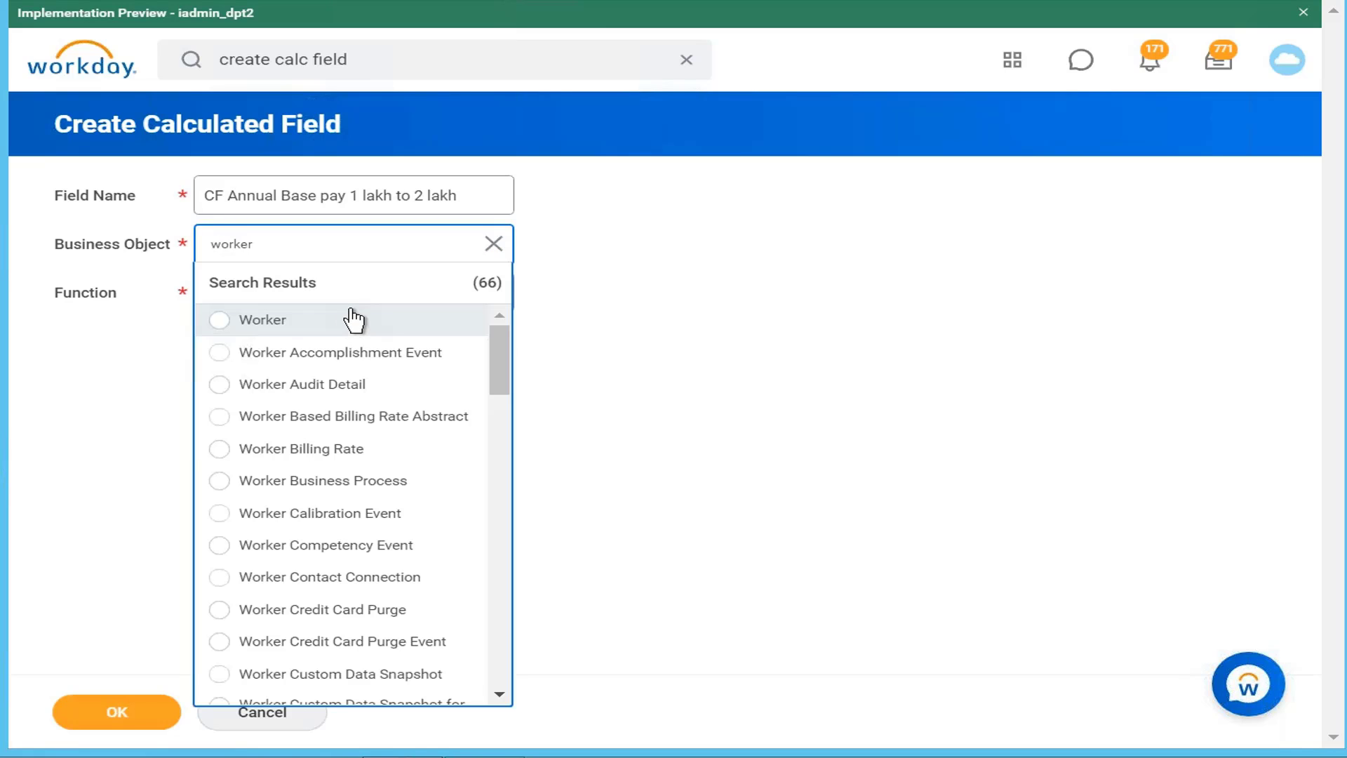
left_click(364, 331)
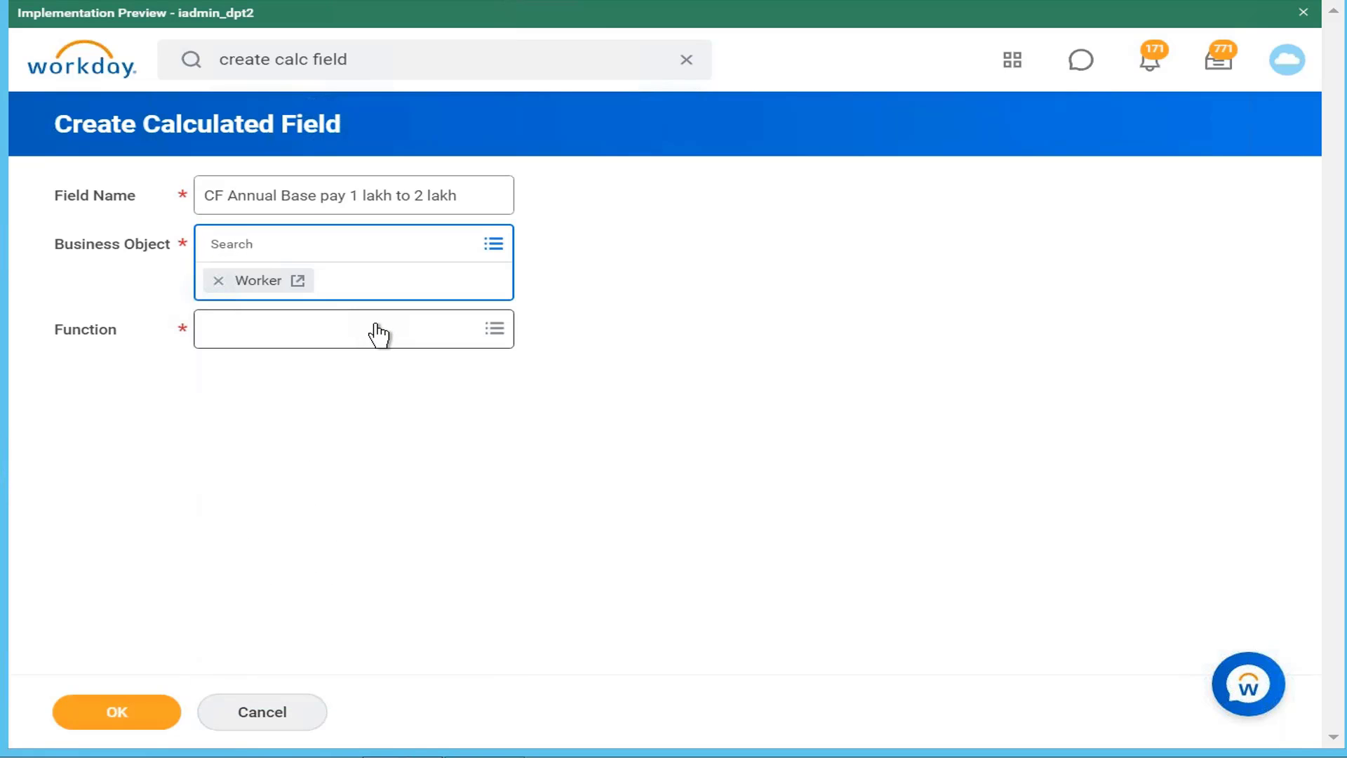
Step: Choose True/False Condition as the function and continue to the condition builder
left_click(378, 334)
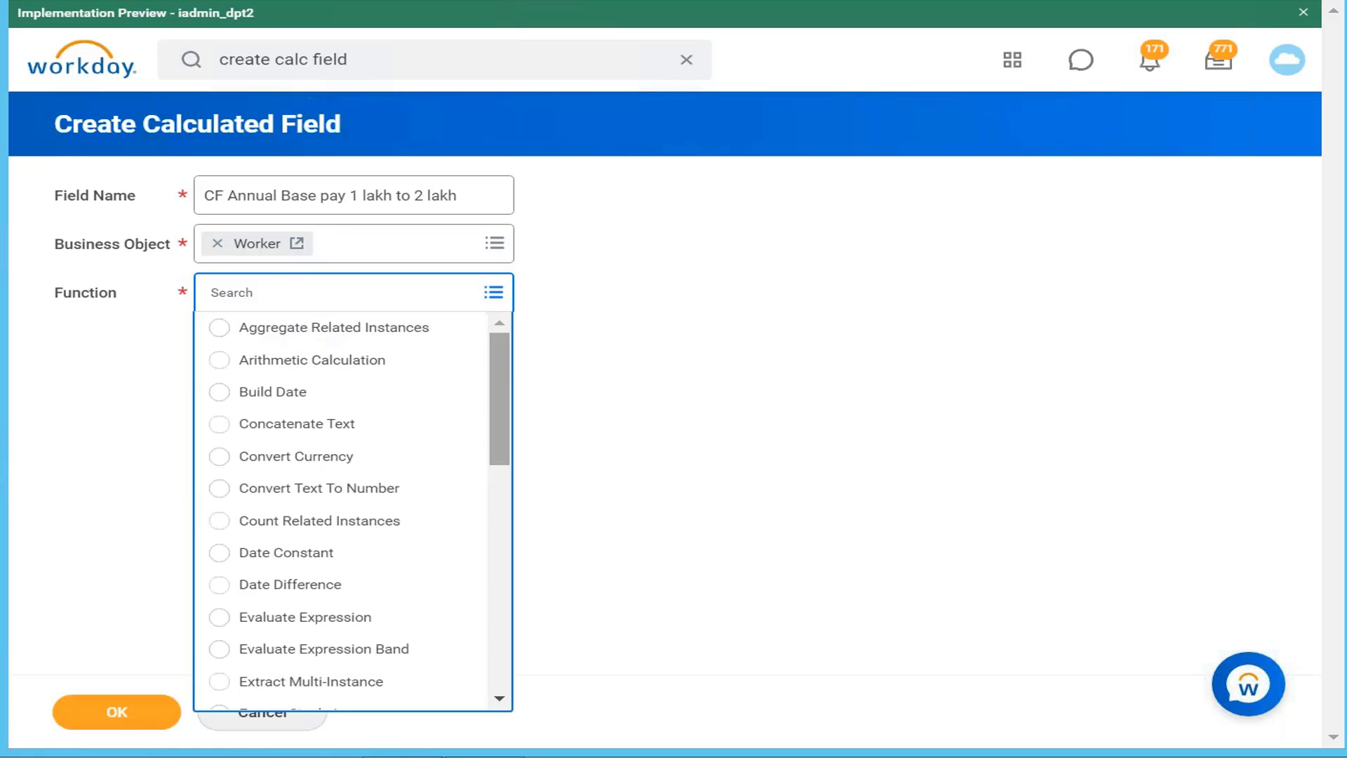
scroll(496, 365, "down", 3)
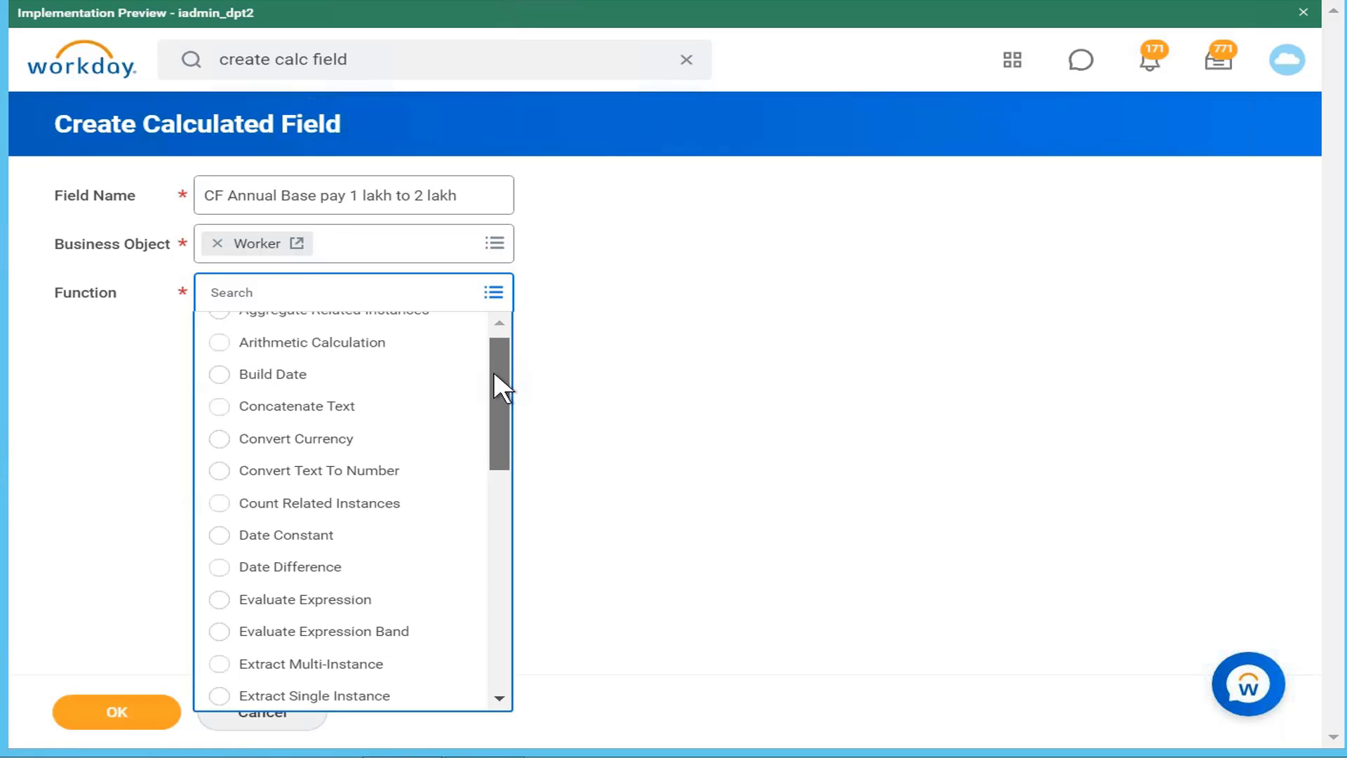
left_click_drag(482, 500, 468, 717)
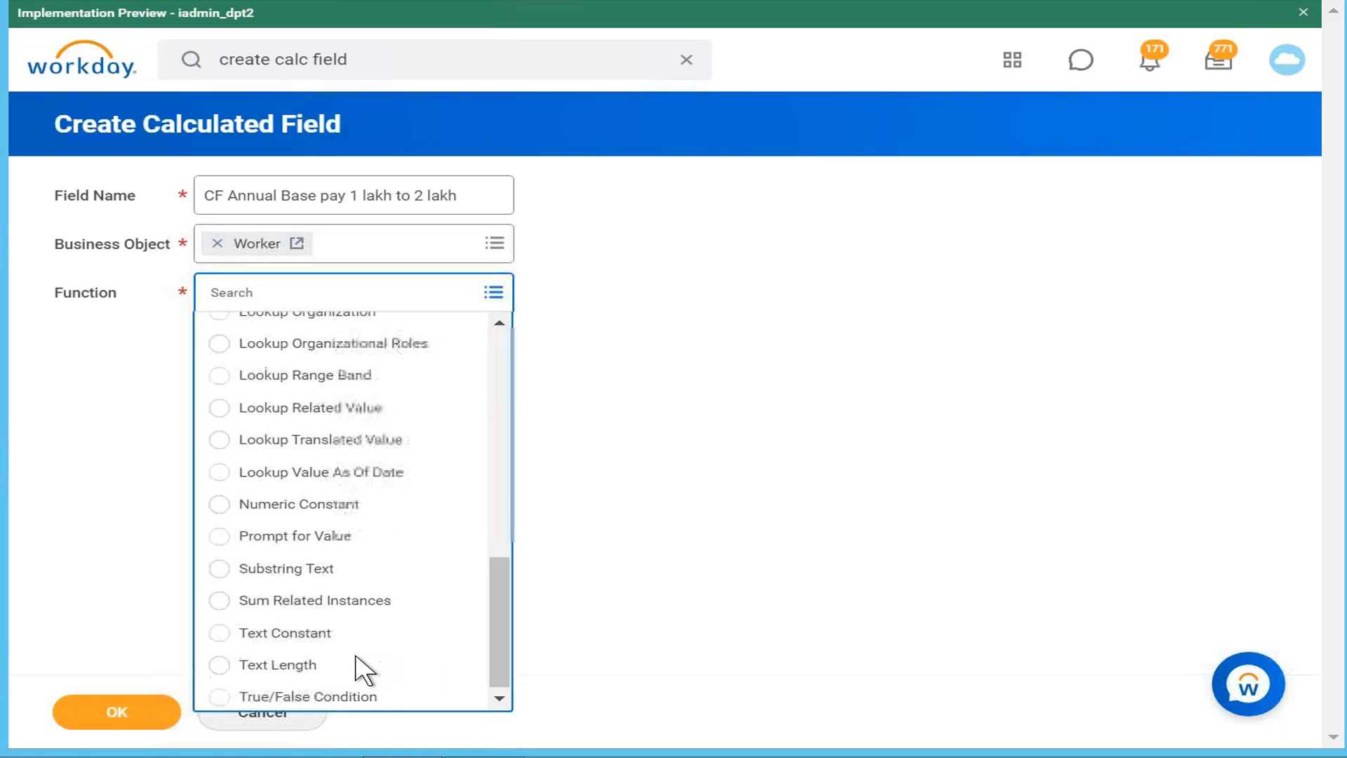
left_click(368, 698)
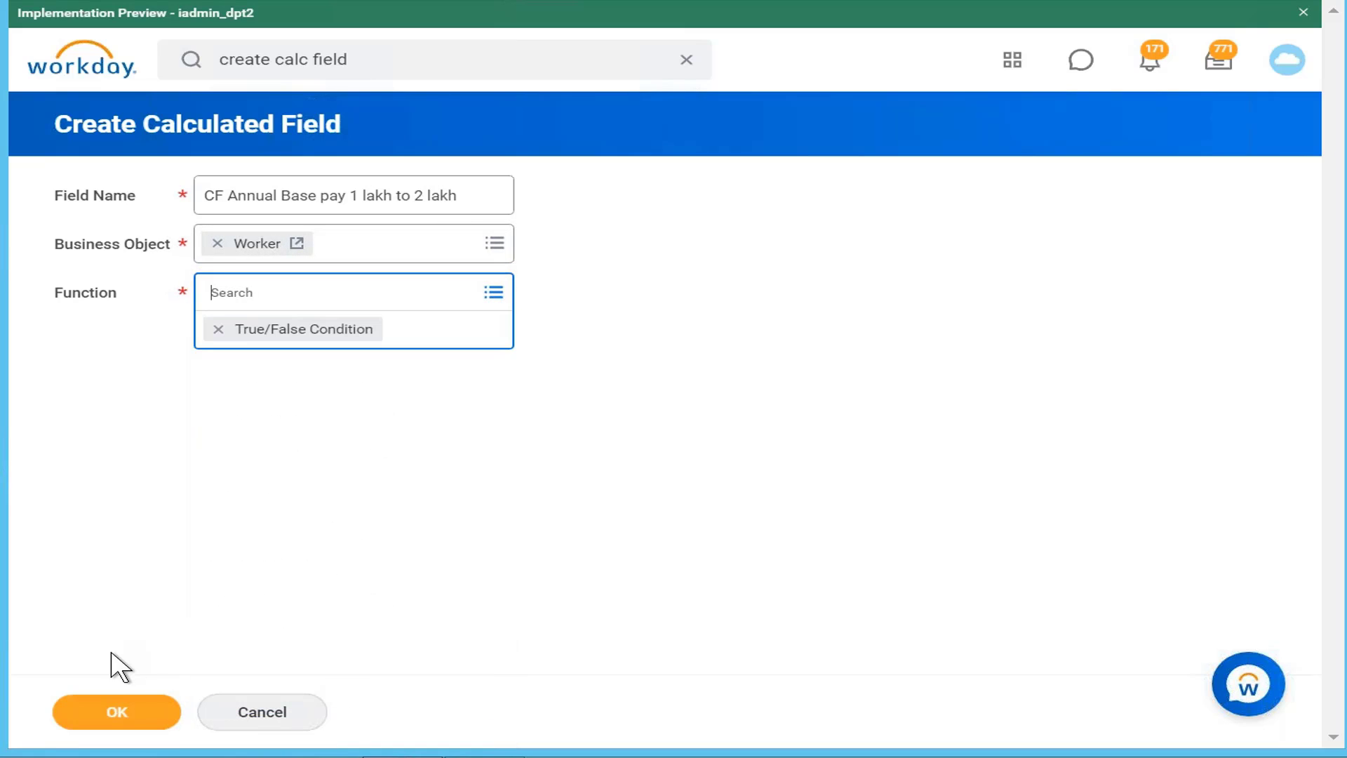
left_click(123, 712)
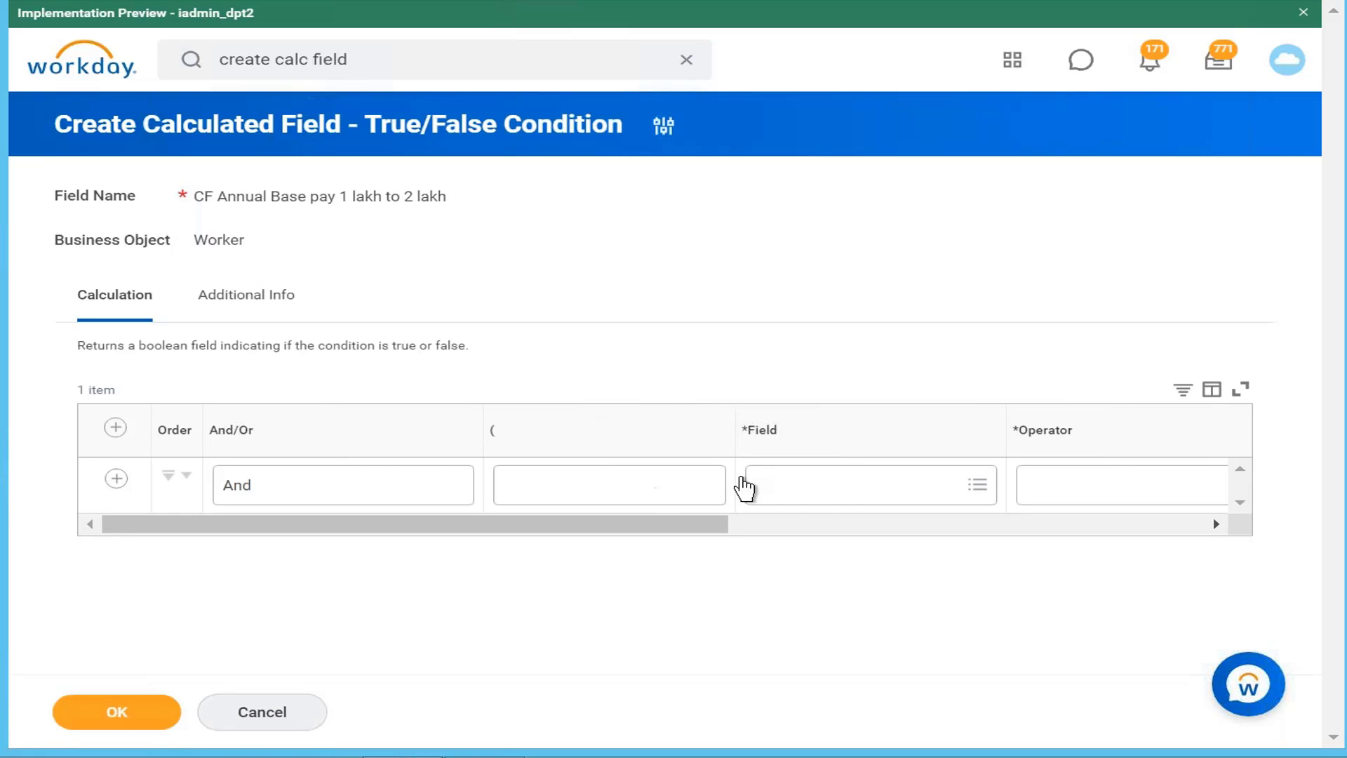
Step: Set the first condition's field to Total Base Pay Annualized - Amount via an 'annual base pay' search
left_click(818, 491)
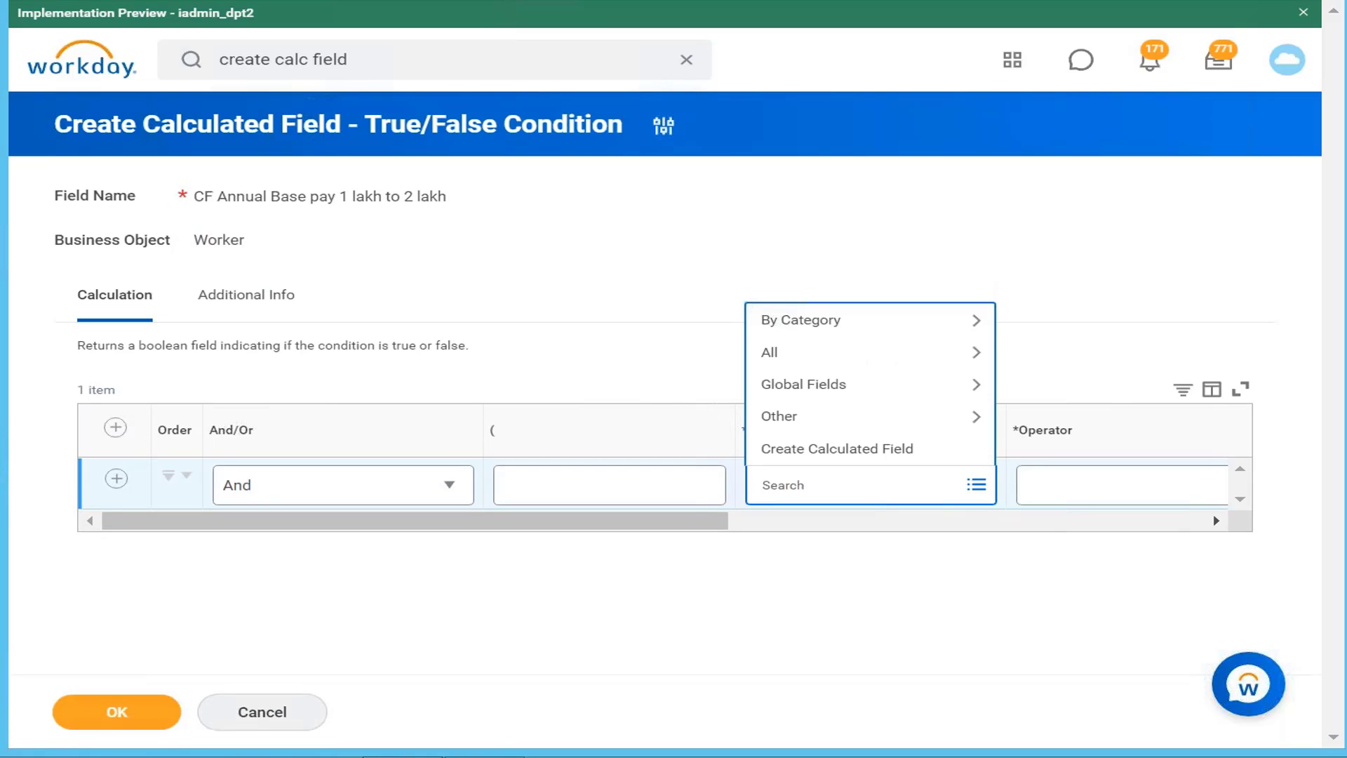
type("annual base pay")
key("Return")
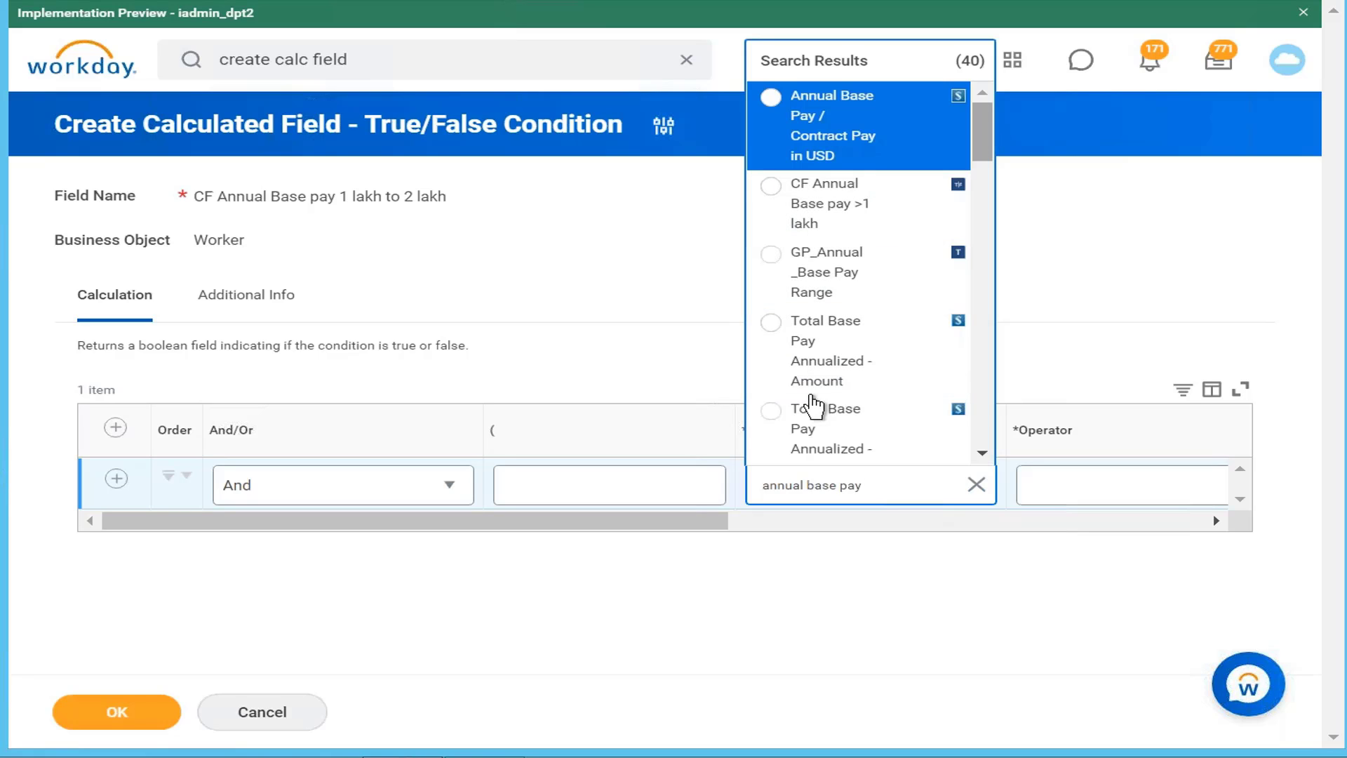
left_click(834, 362)
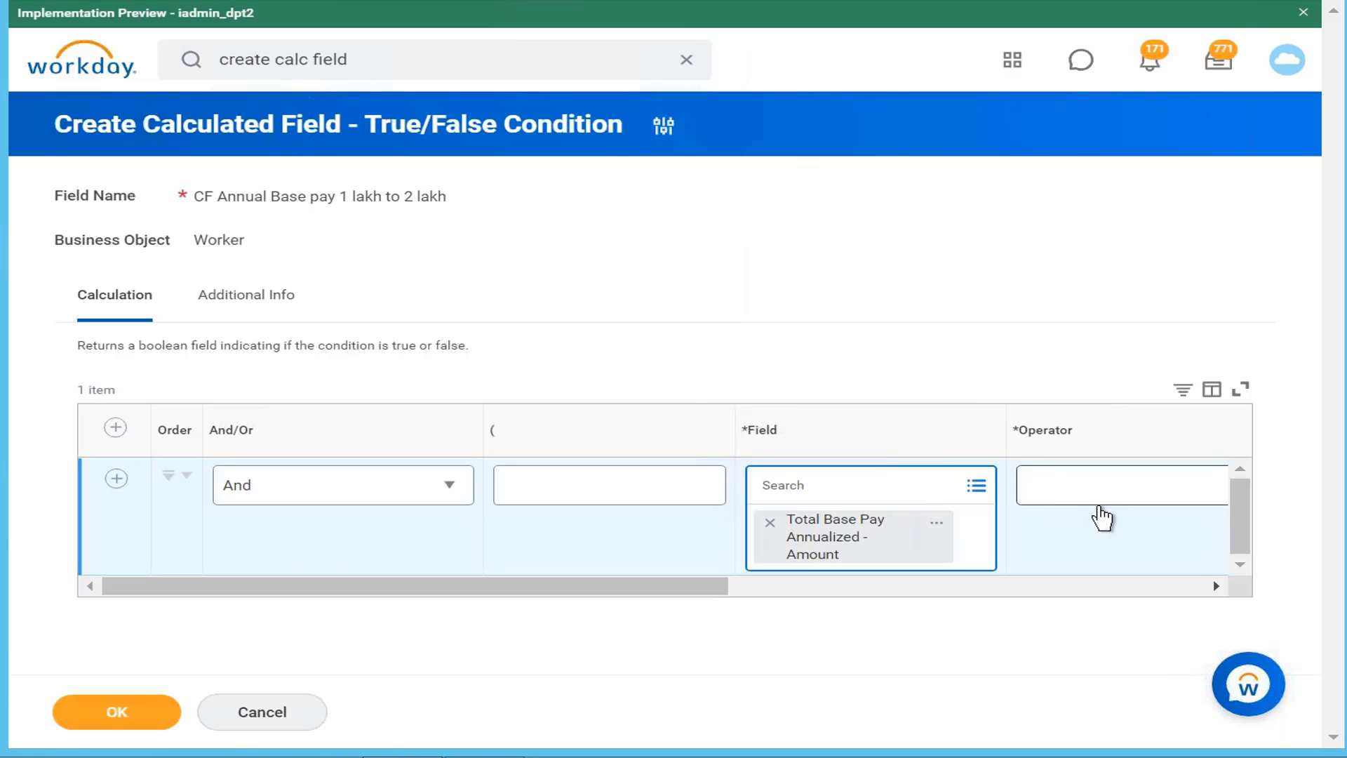
left_click(1105, 512)
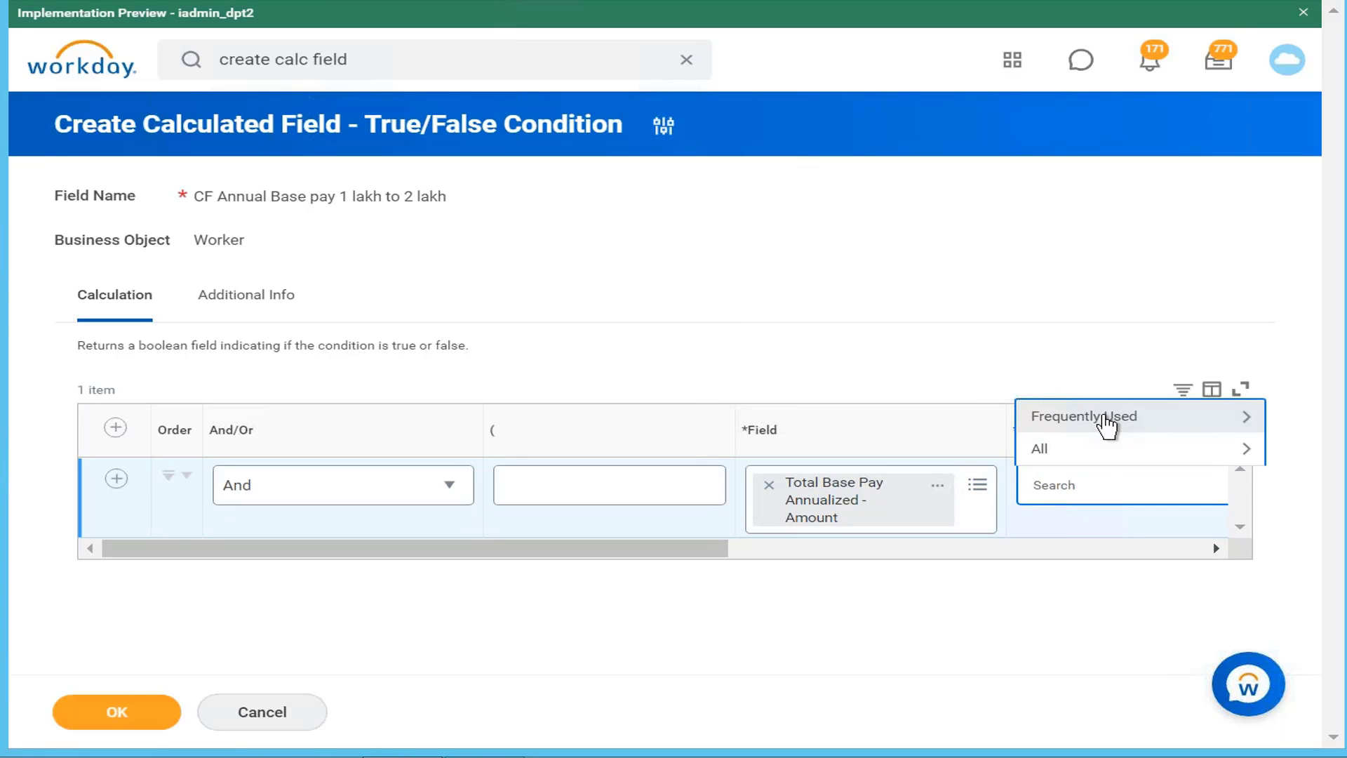
left_click(1106, 418)
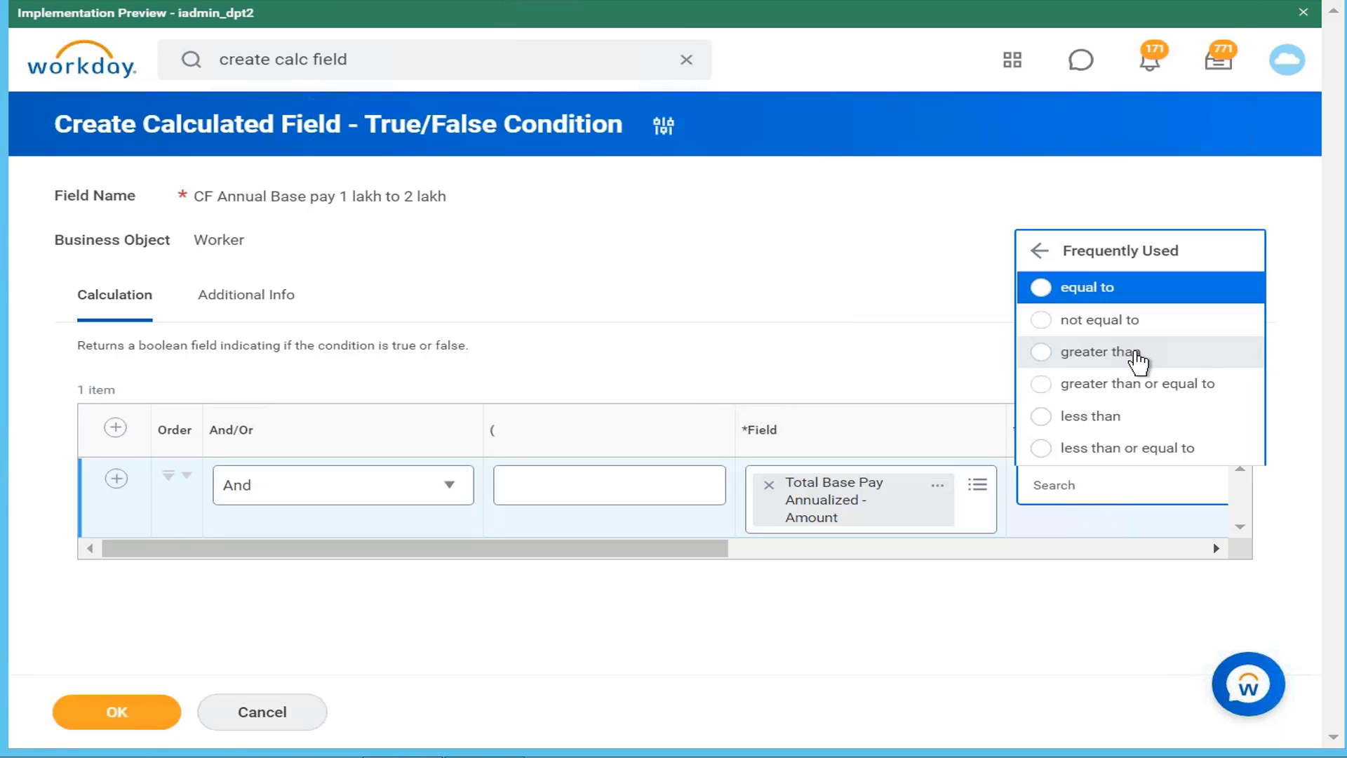
Step: Make the first condition greater than or equal to 100000
left_click(1128, 385)
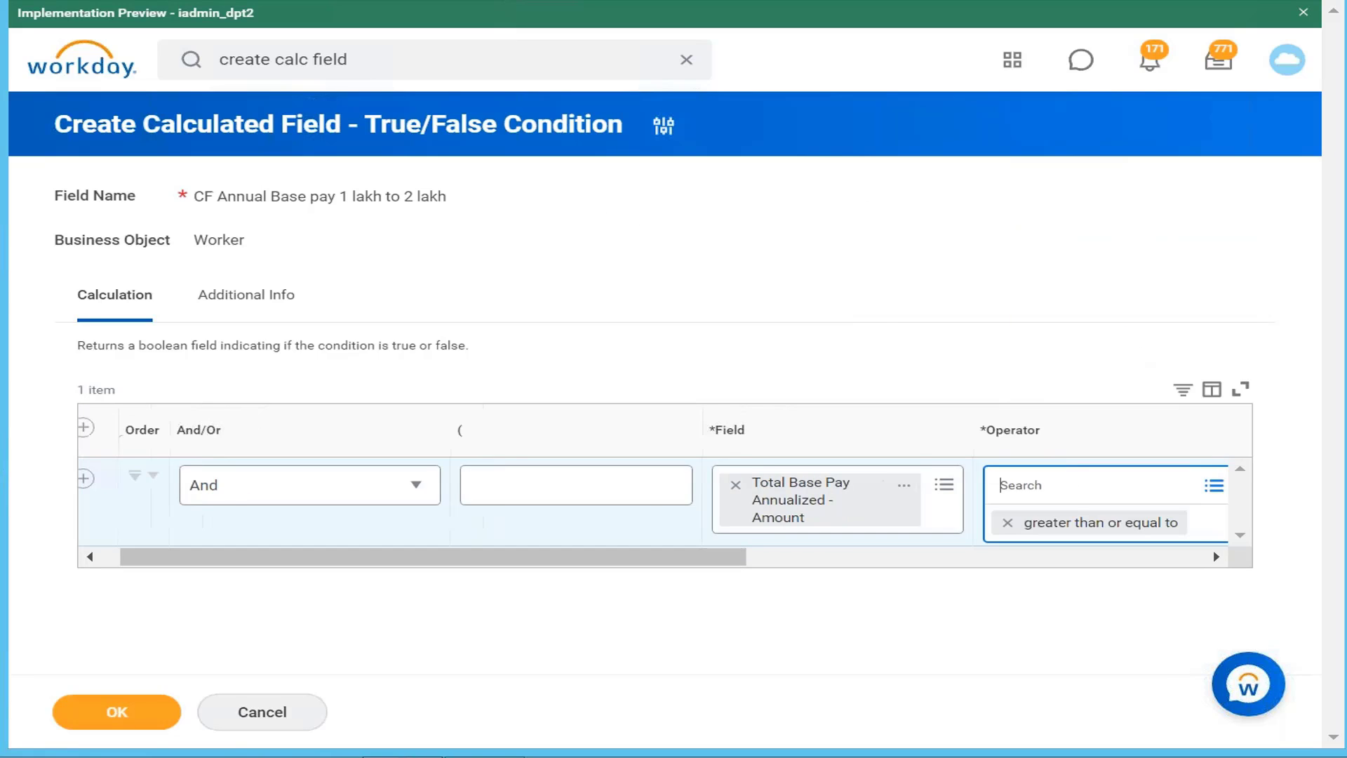
left_click_drag(655, 549, 1061, 543)
left_click(1112, 486)
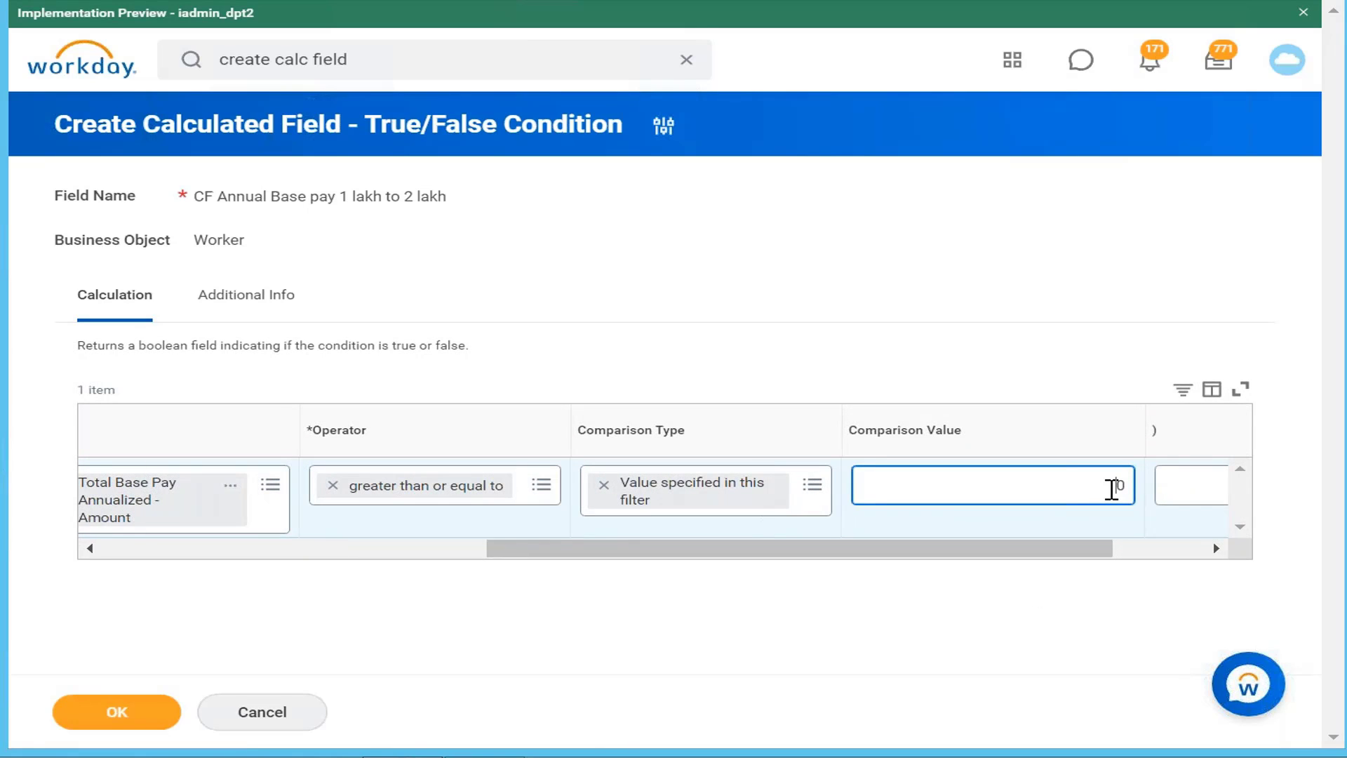
type("100000")
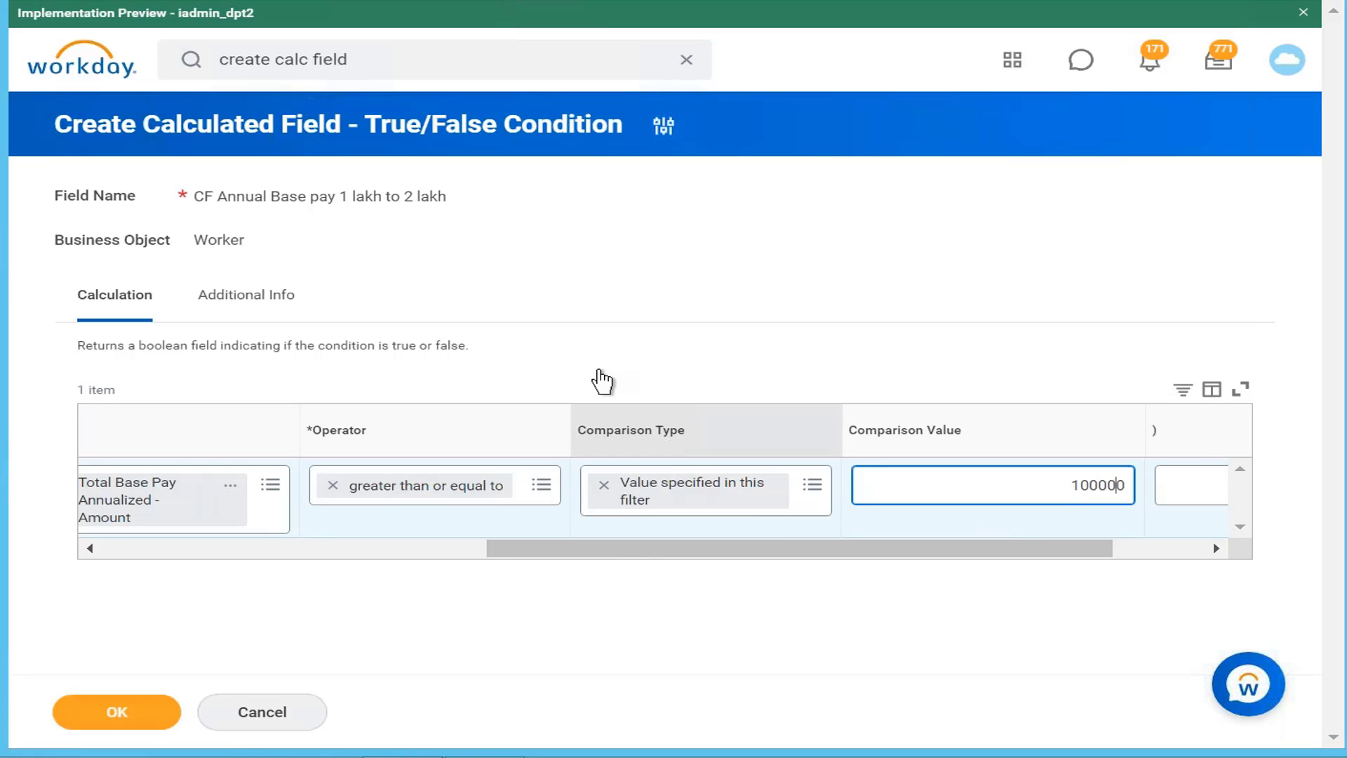
left_click_drag(603, 550, 91, 561)
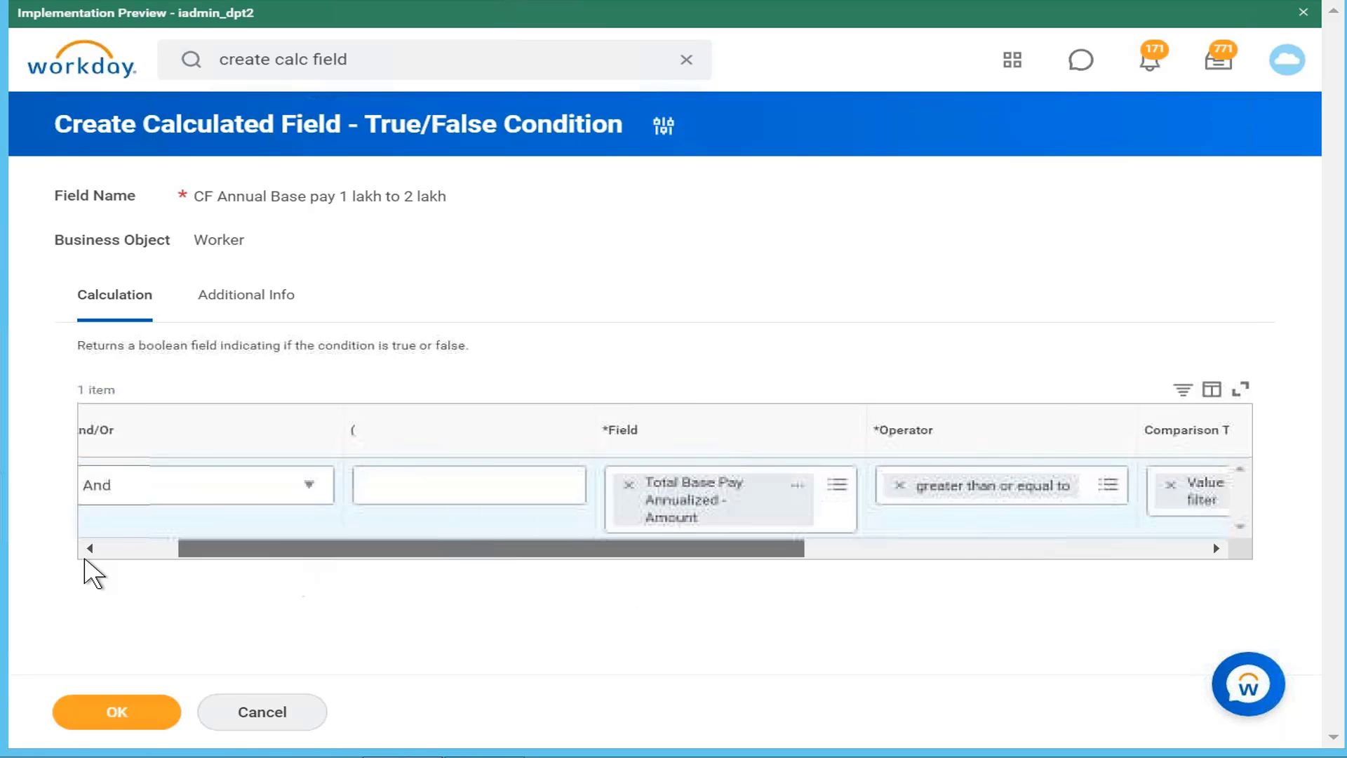
Step: Add a second condition row using Total Base Pay Annualized - Amount as its field
left_click(116, 479)
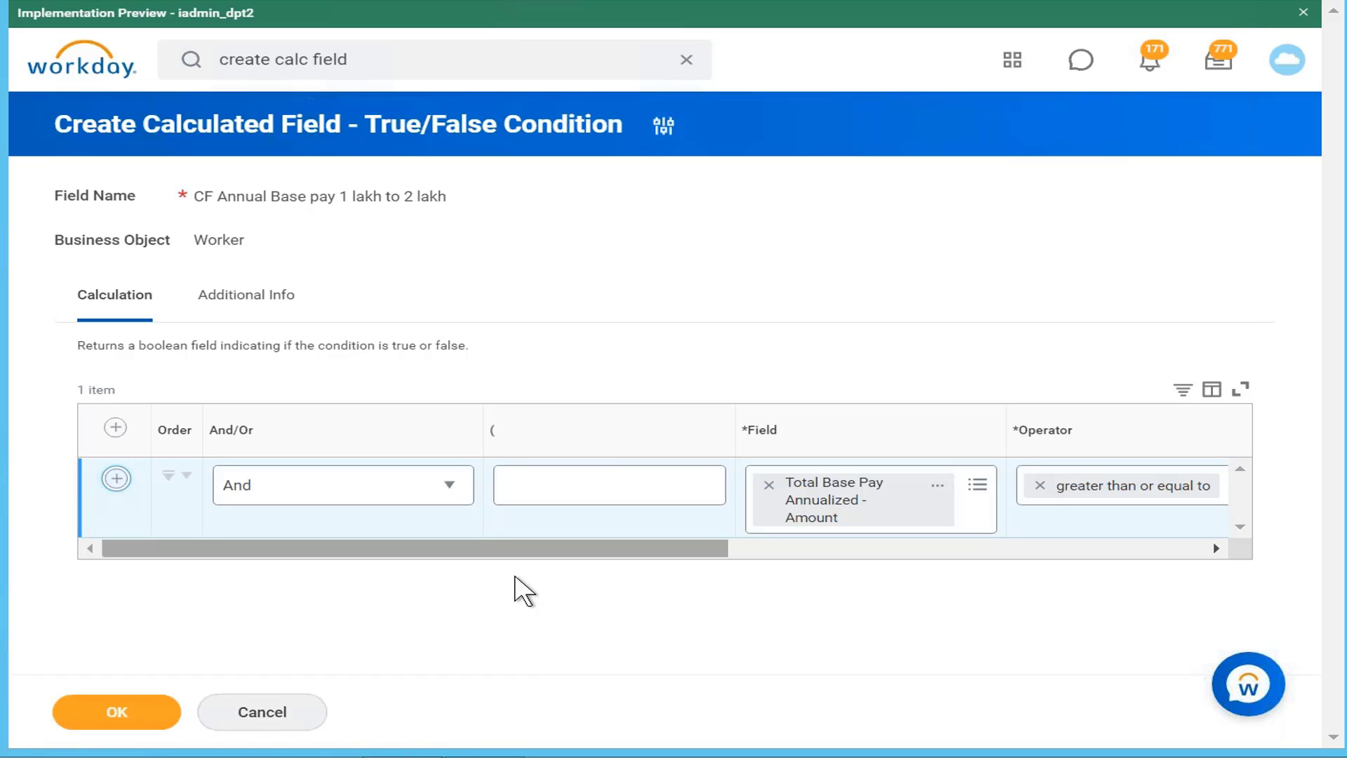
left_click(850, 586)
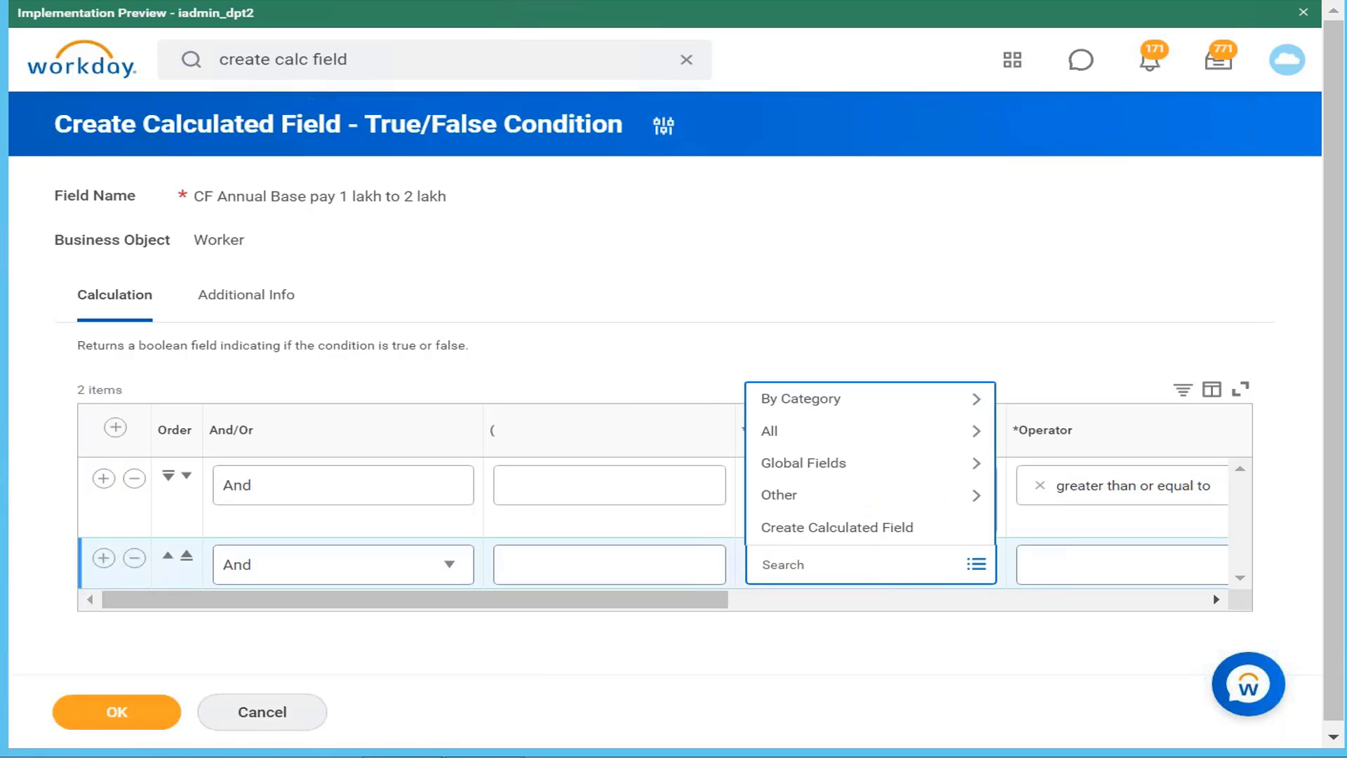
type("total annual base")
key("Return")
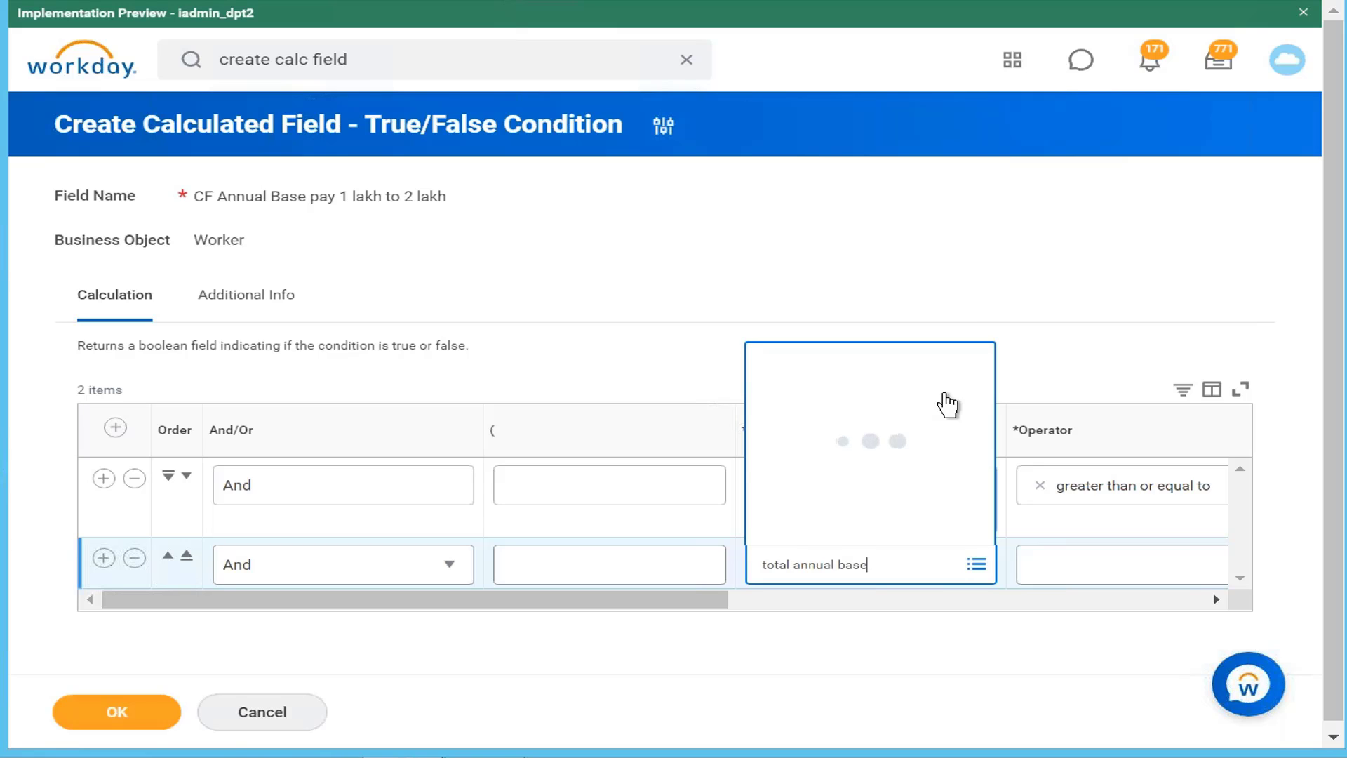
left_click(856, 218)
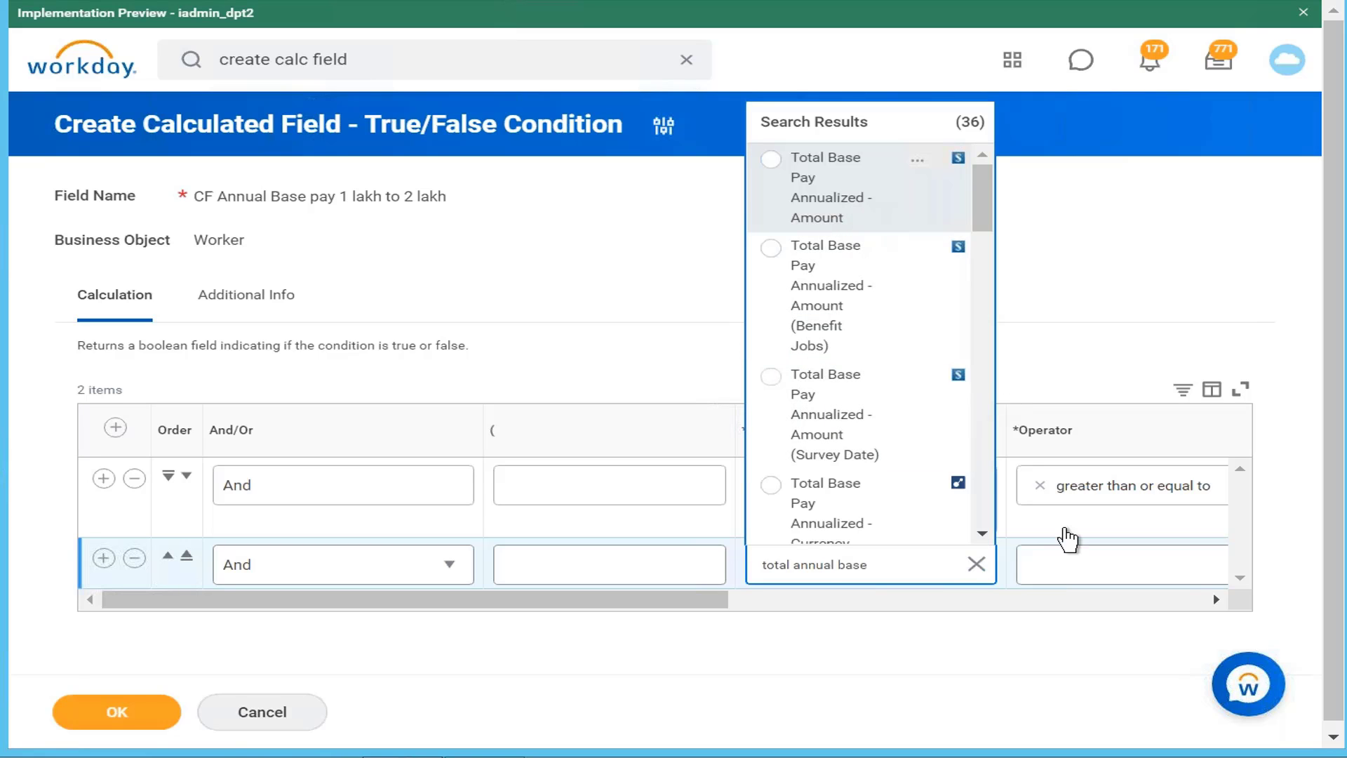
left_click(1069, 543)
Step: Make row two less than or equal to 200000, joined with And
left_click(1075, 577)
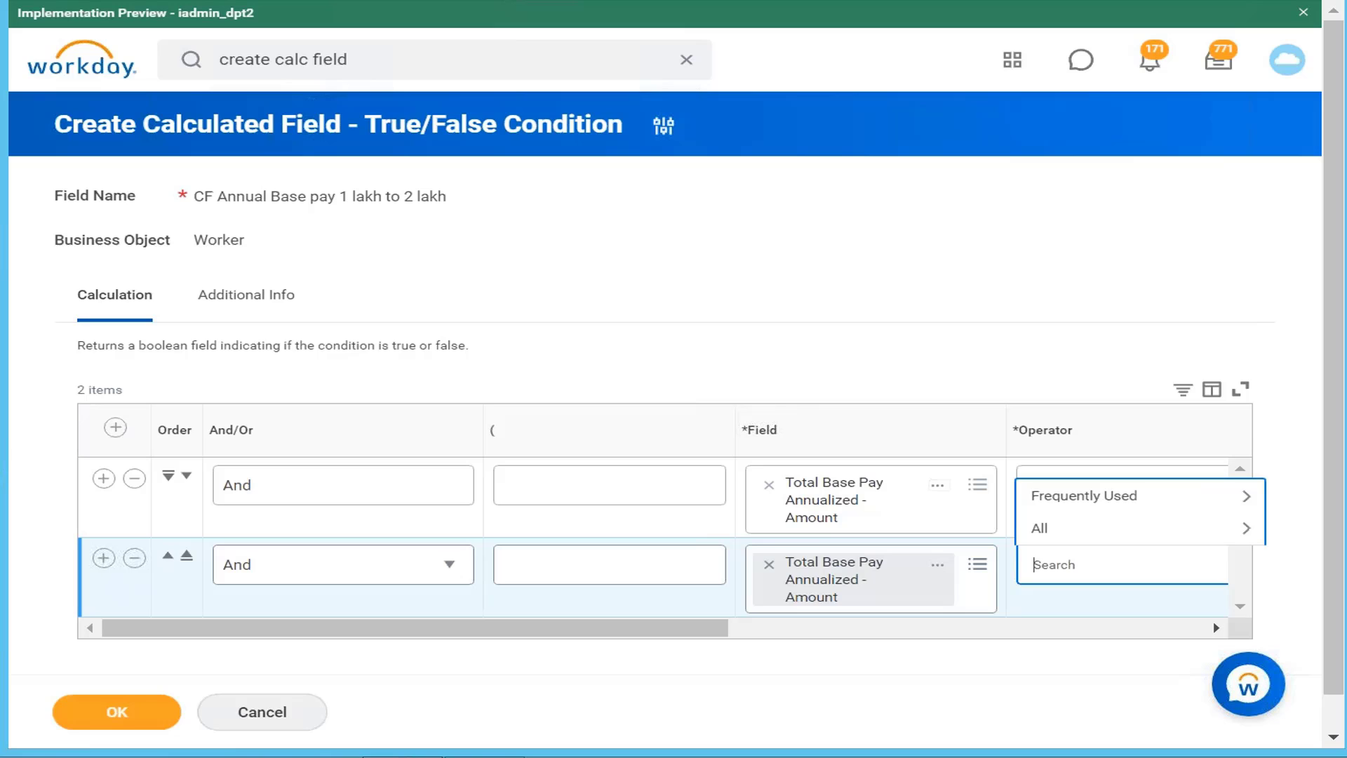
left_click(1144, 496)
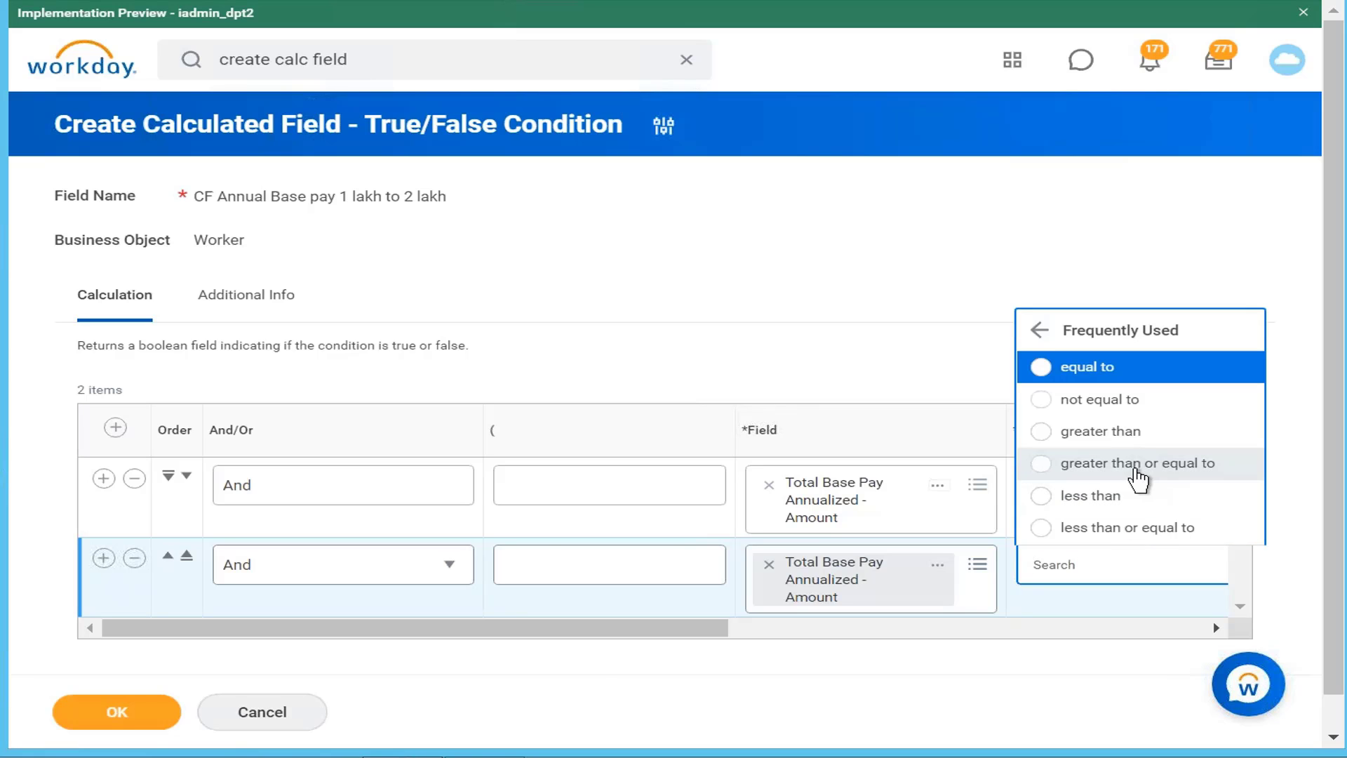
left_click(1112, 530)
left_click_drag(673, 651, 1019, 639)
left_click(1167, 571)
type("20")
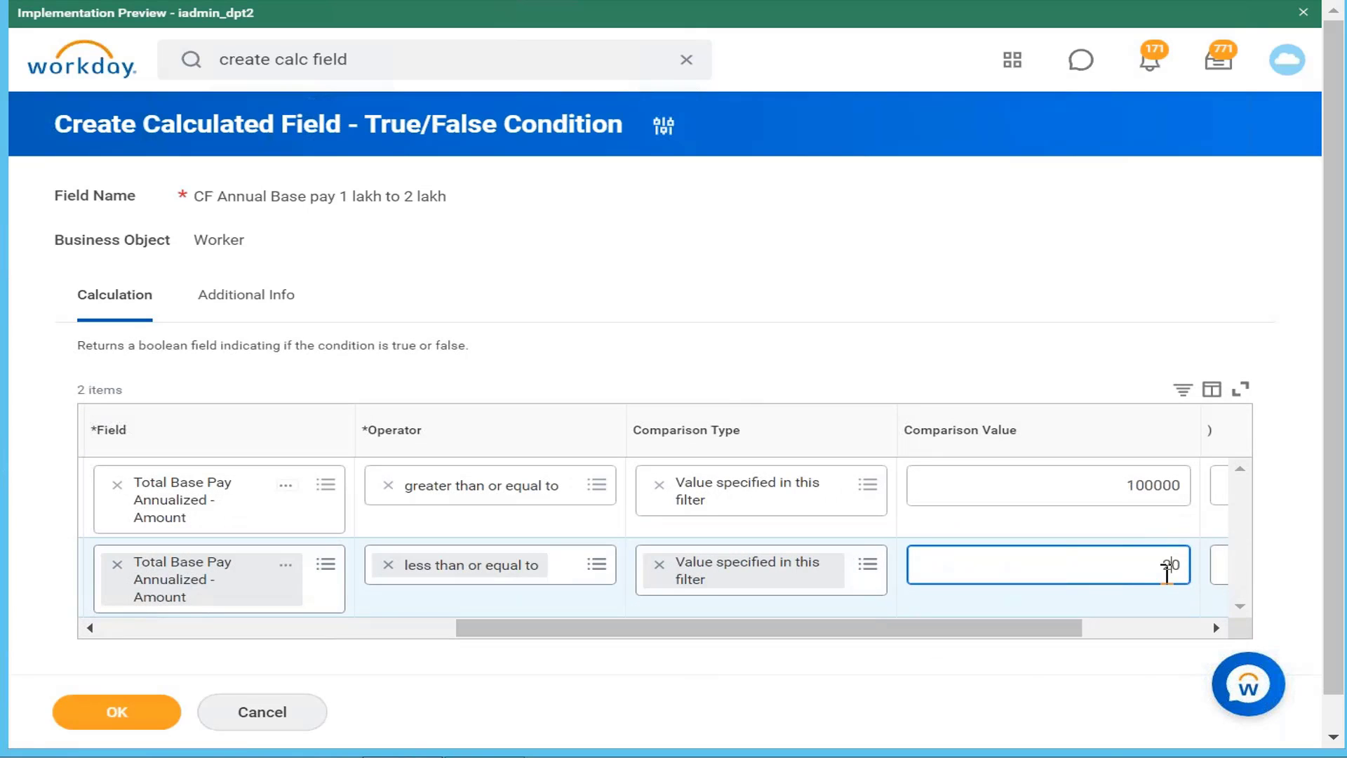
type("0000")
left_click_drag(992, 626, 301, 496)
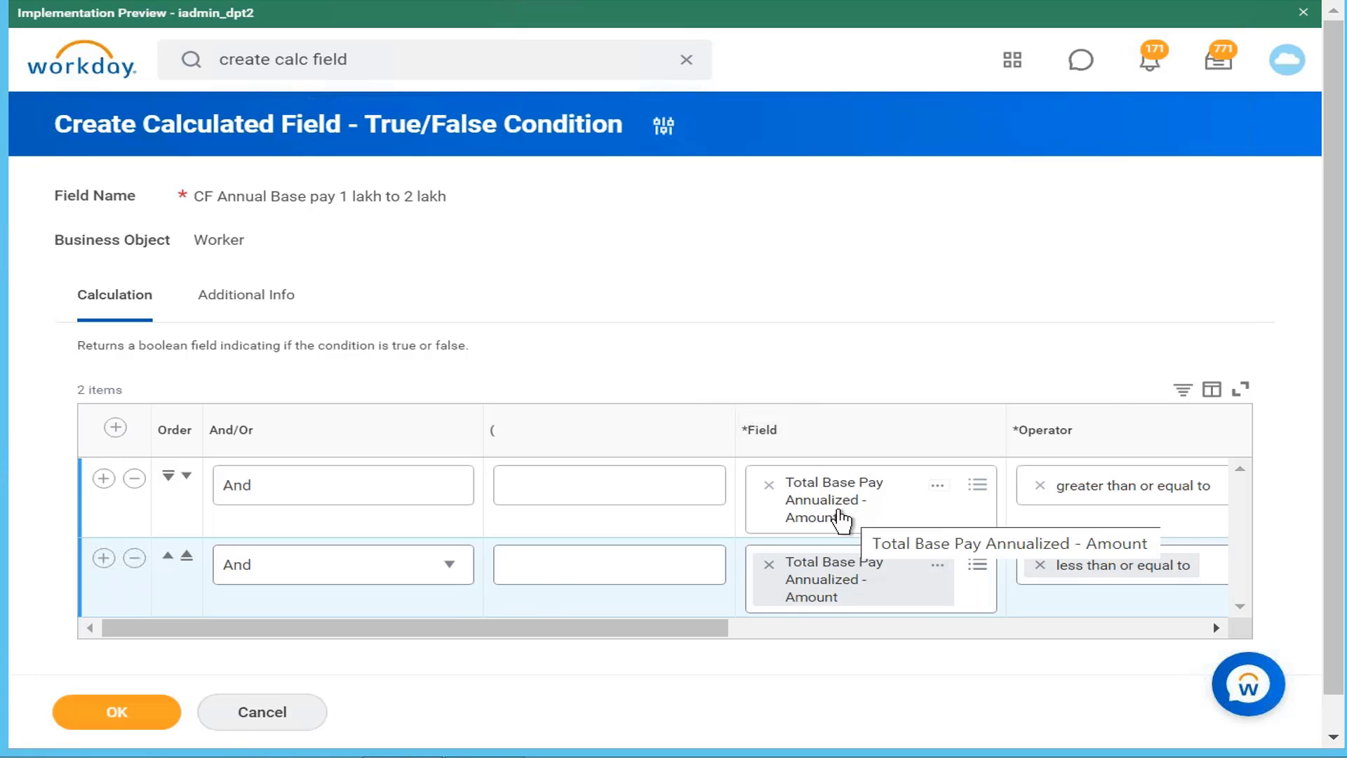
left_click(419, 578)
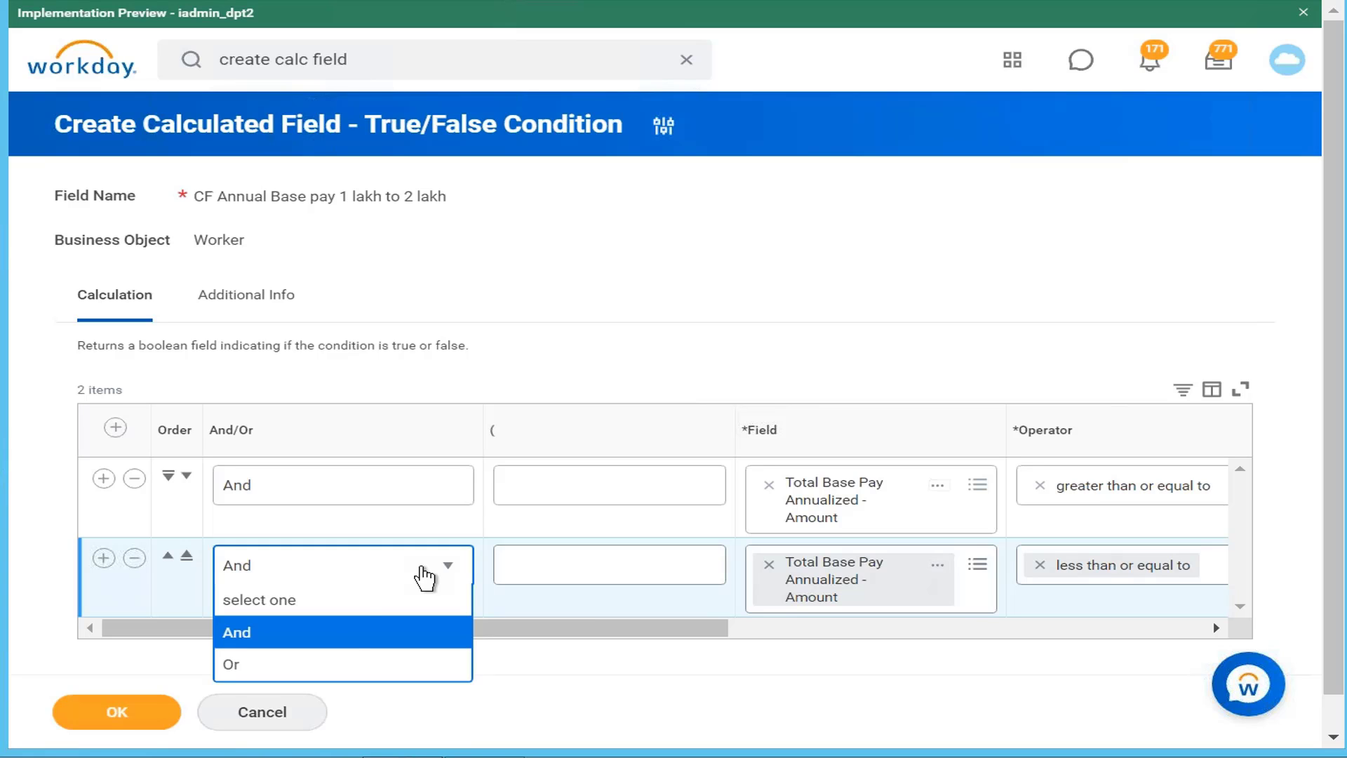
left_click(359, 634)
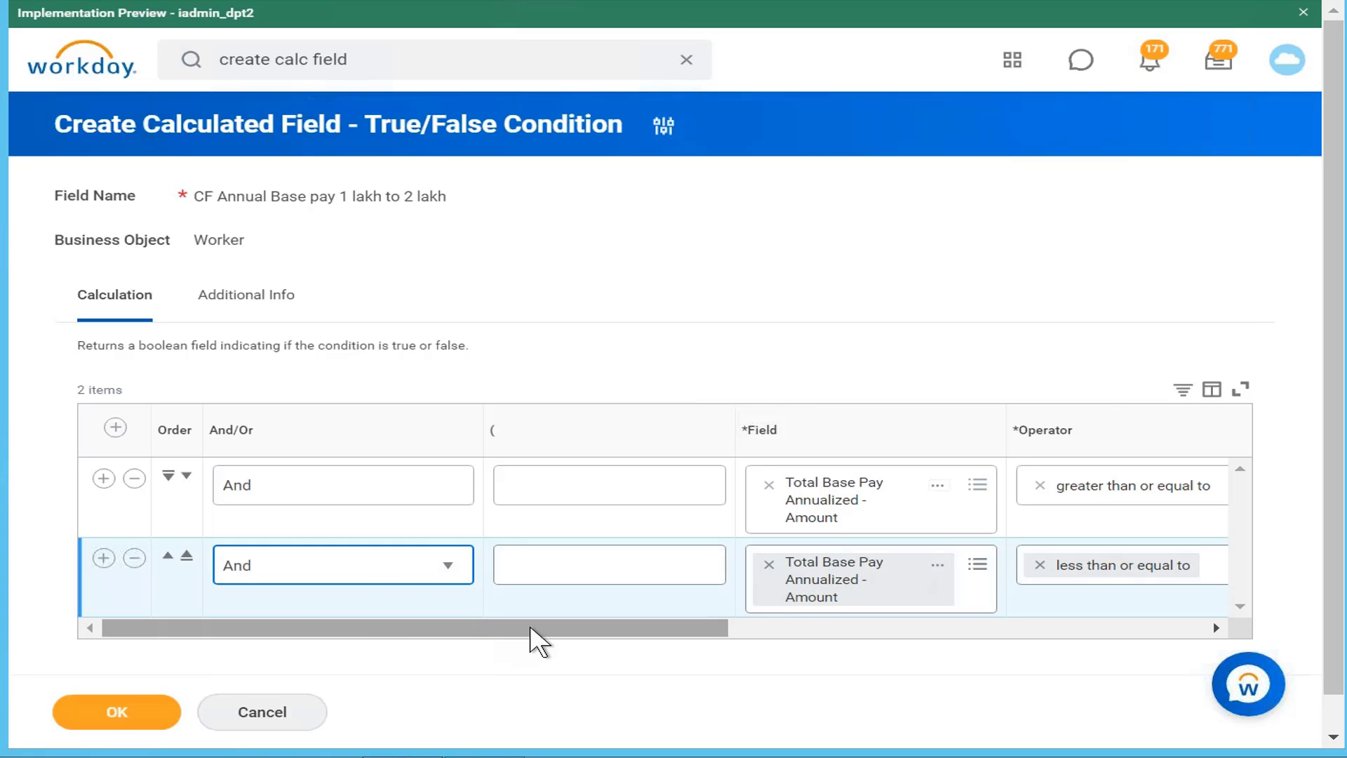
left_click_drag(561, 631, 487, 643)
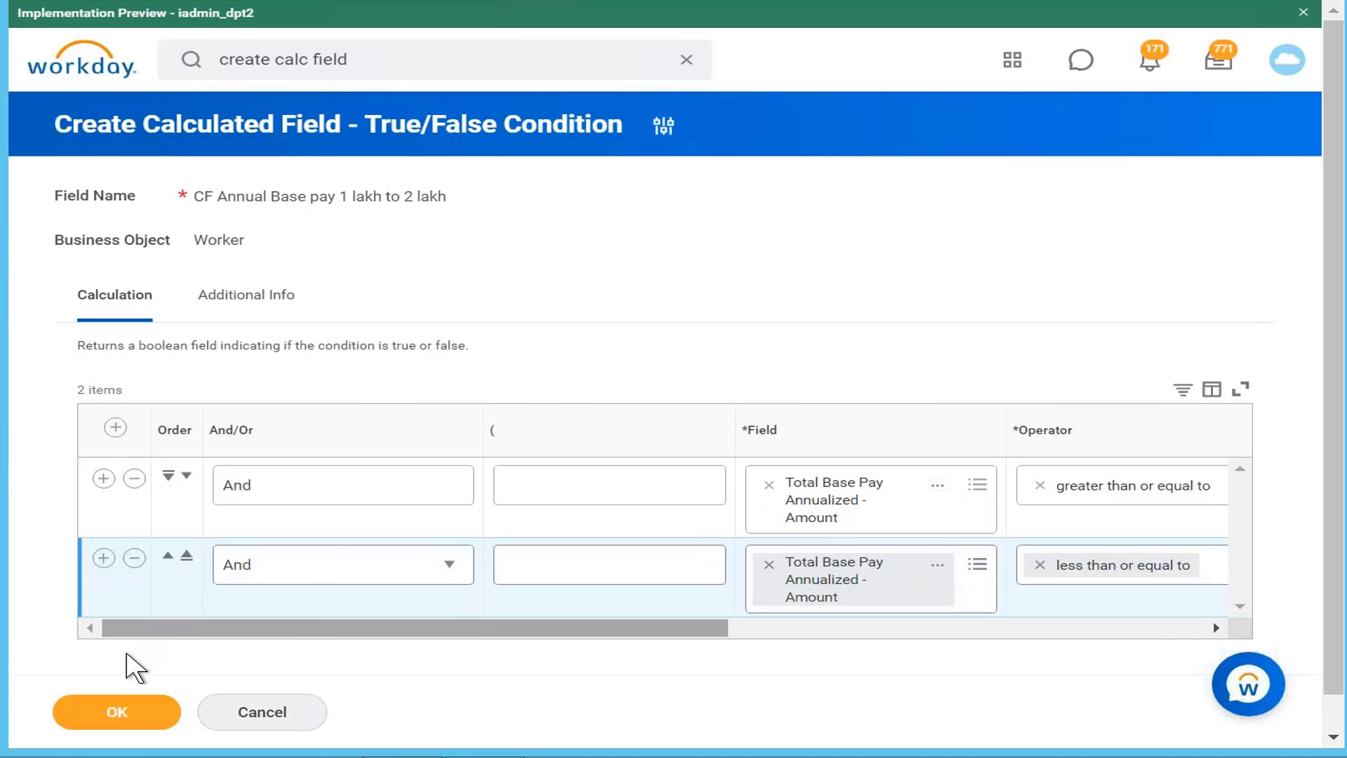
Step: Save the CF Annual Base pay 1 lakh to 2 lakh field and return to its save confirmation
left_click(139, 717)
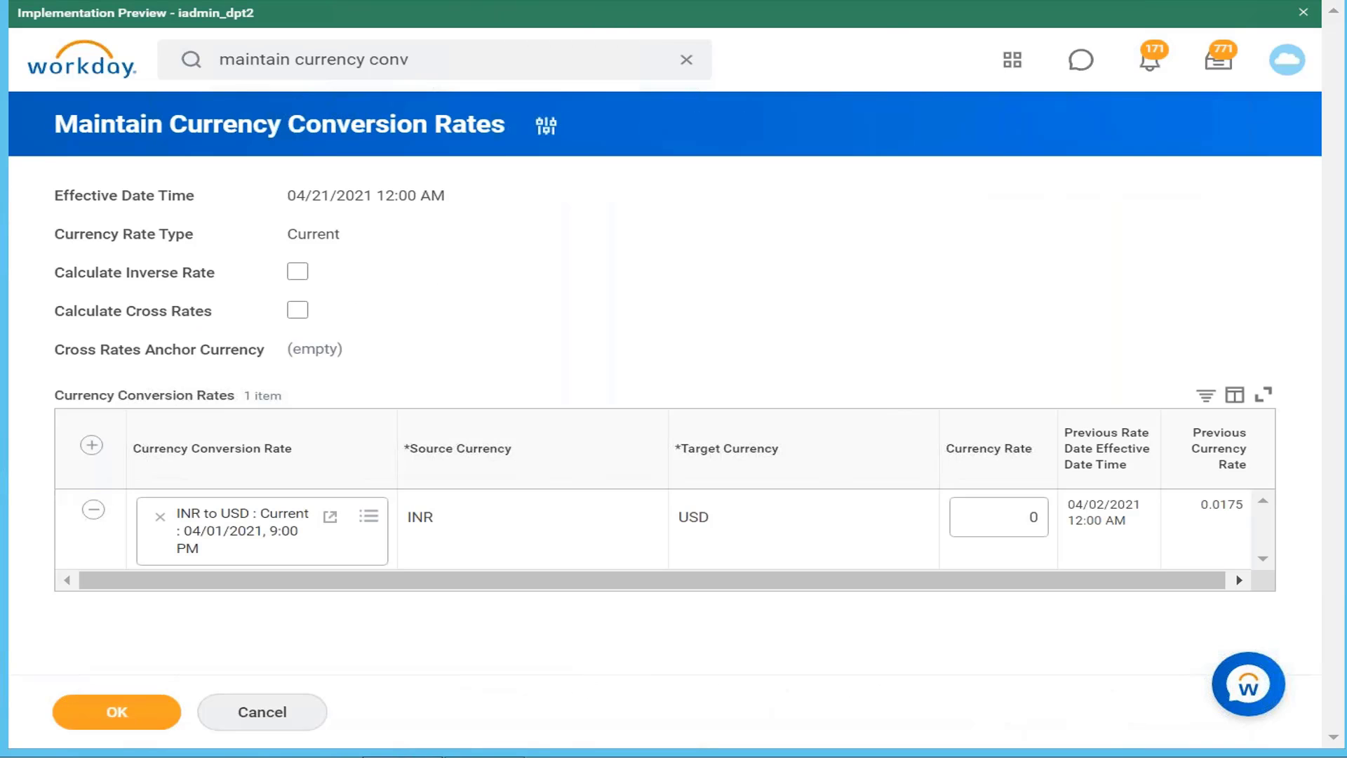
left_click(561, 1)
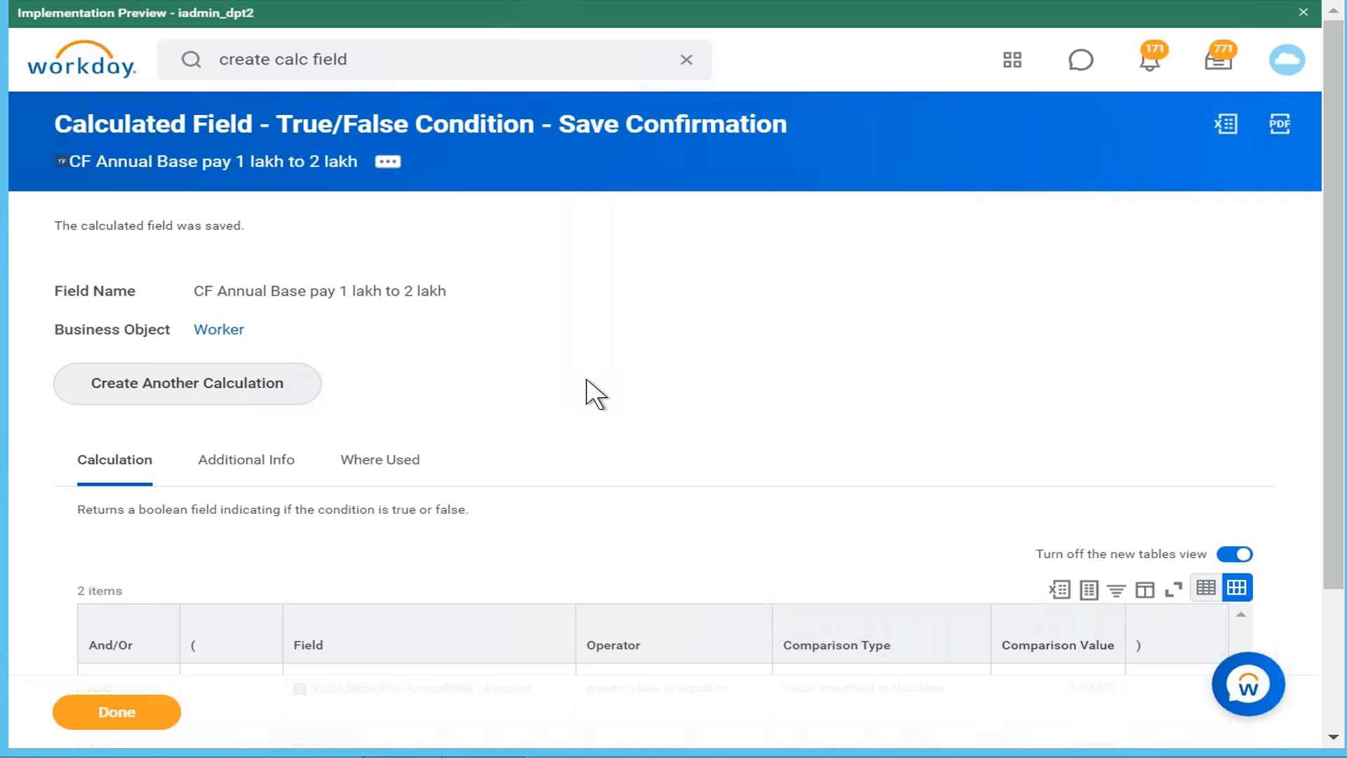
Step: Reopen the saved field for editing, zoom out, and insert a third row after row two
left_click(388, 161)
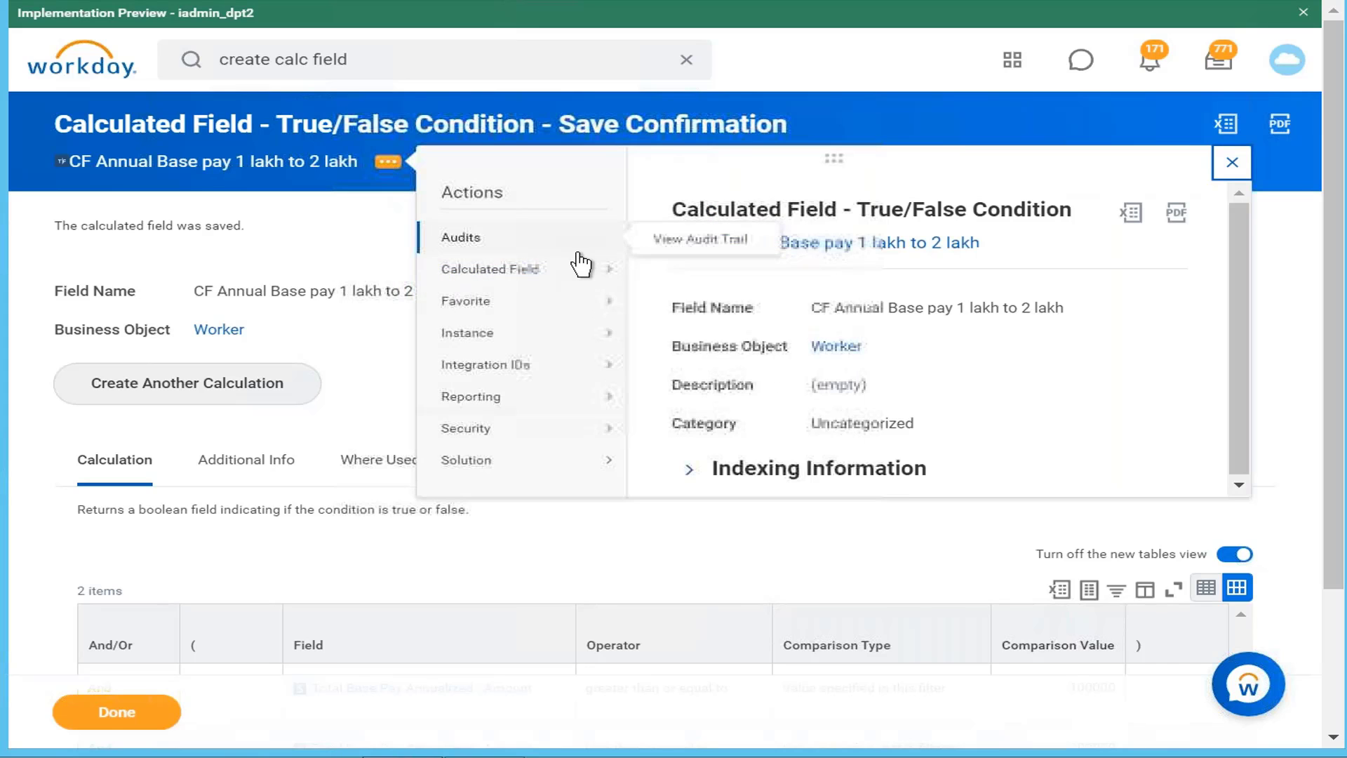
mouse_move(562, 269)
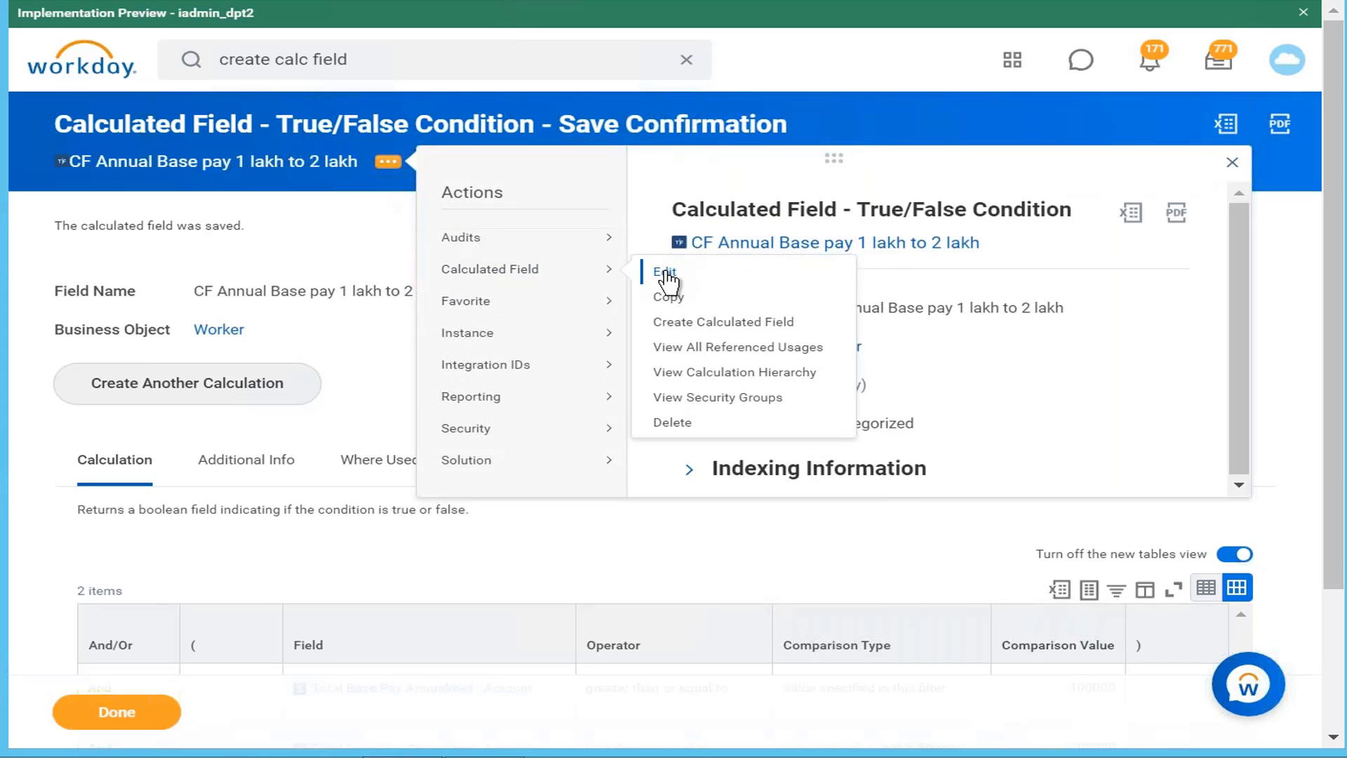
left_click(665, 273)
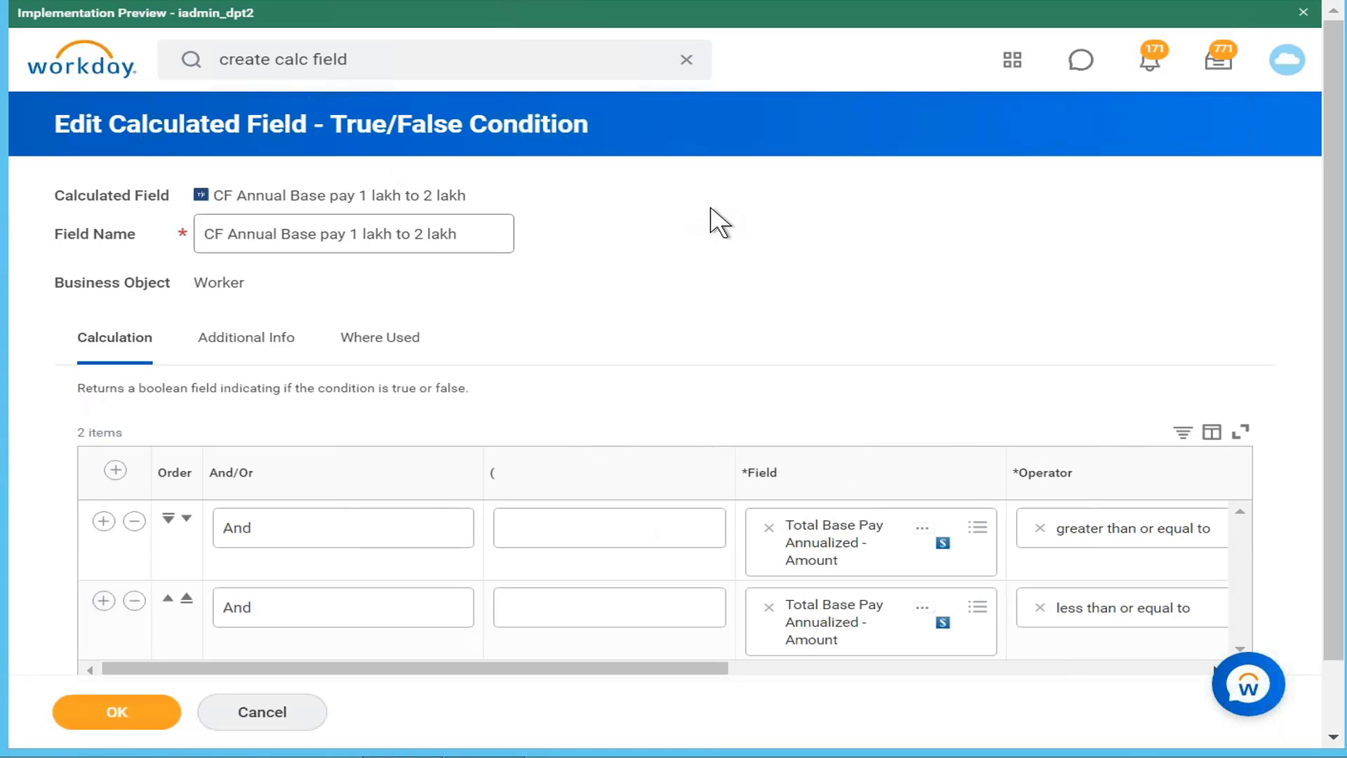
key("ctrl+minus")
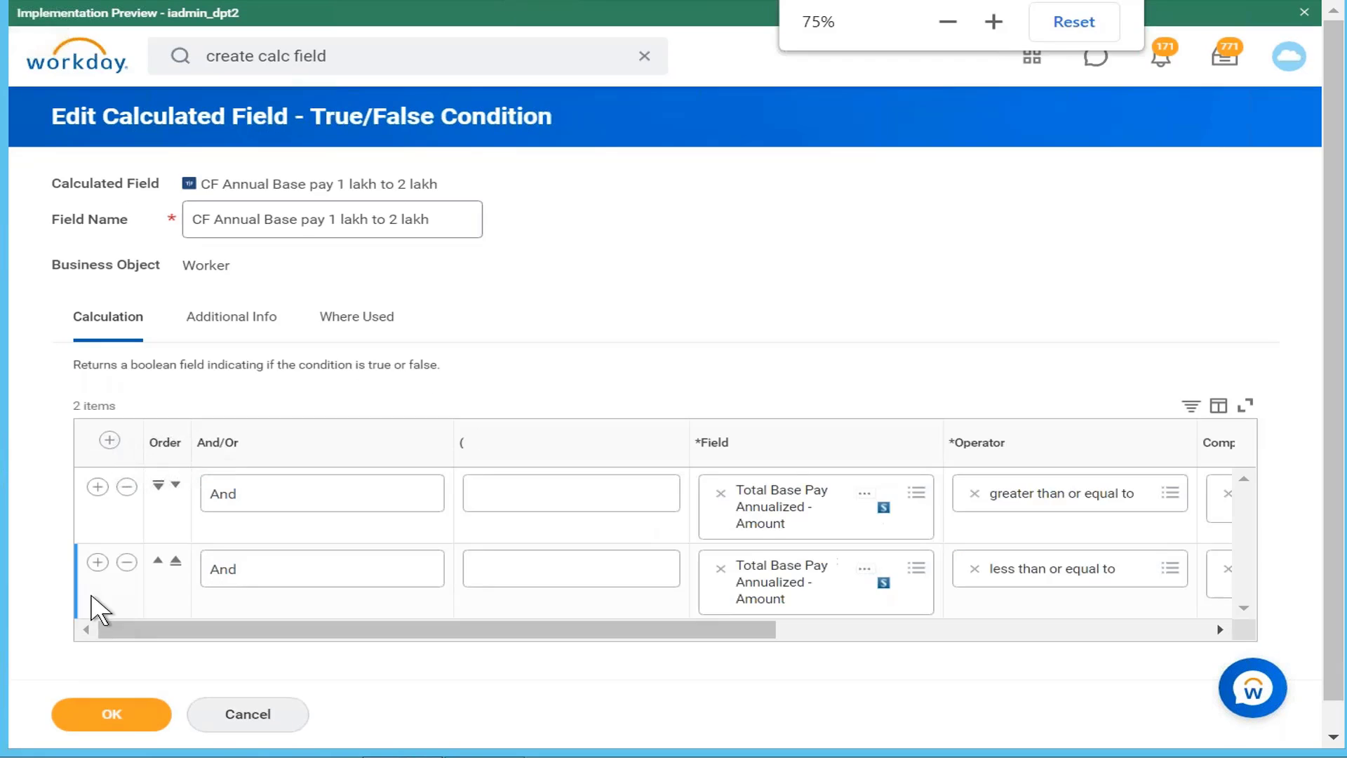
left_click(98, 563)
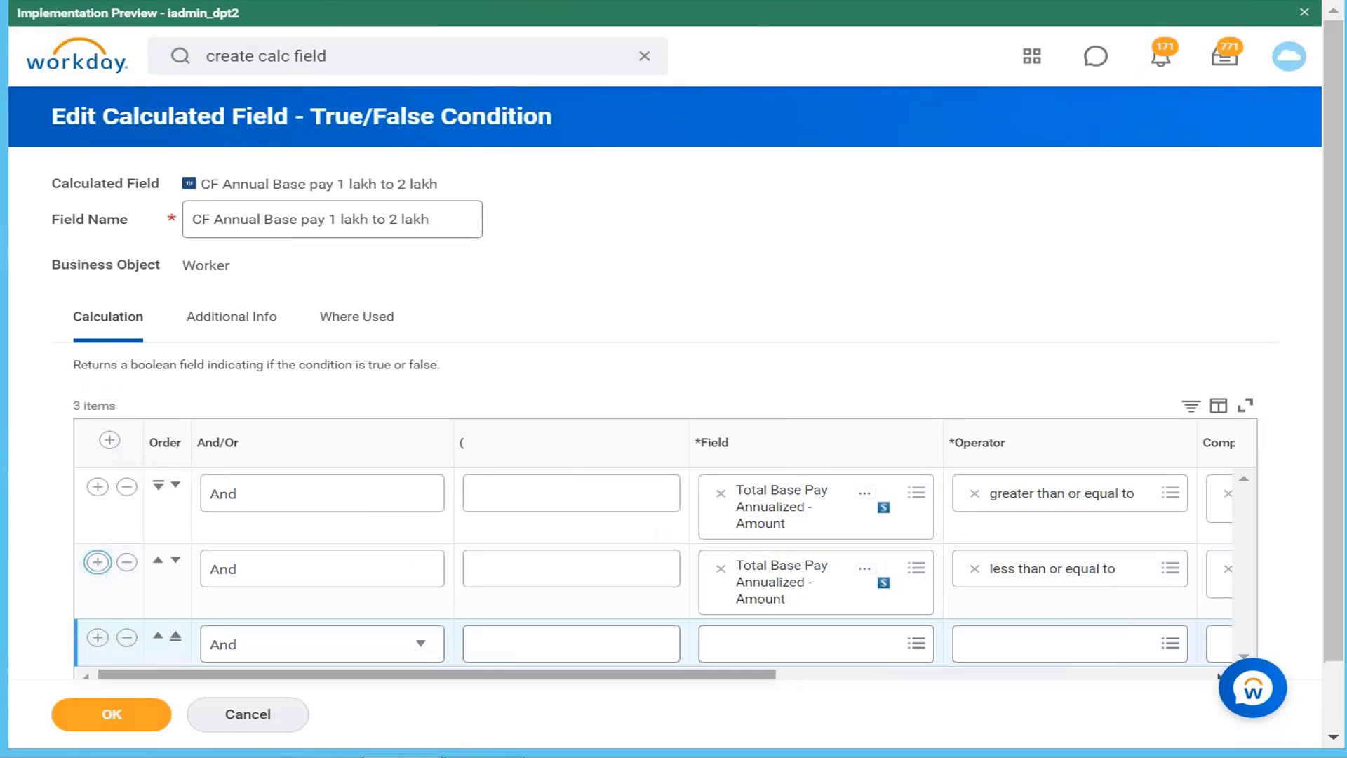
Step: Set row three to Management Level with the 'in the selection list' operator
left_click(802, 649)
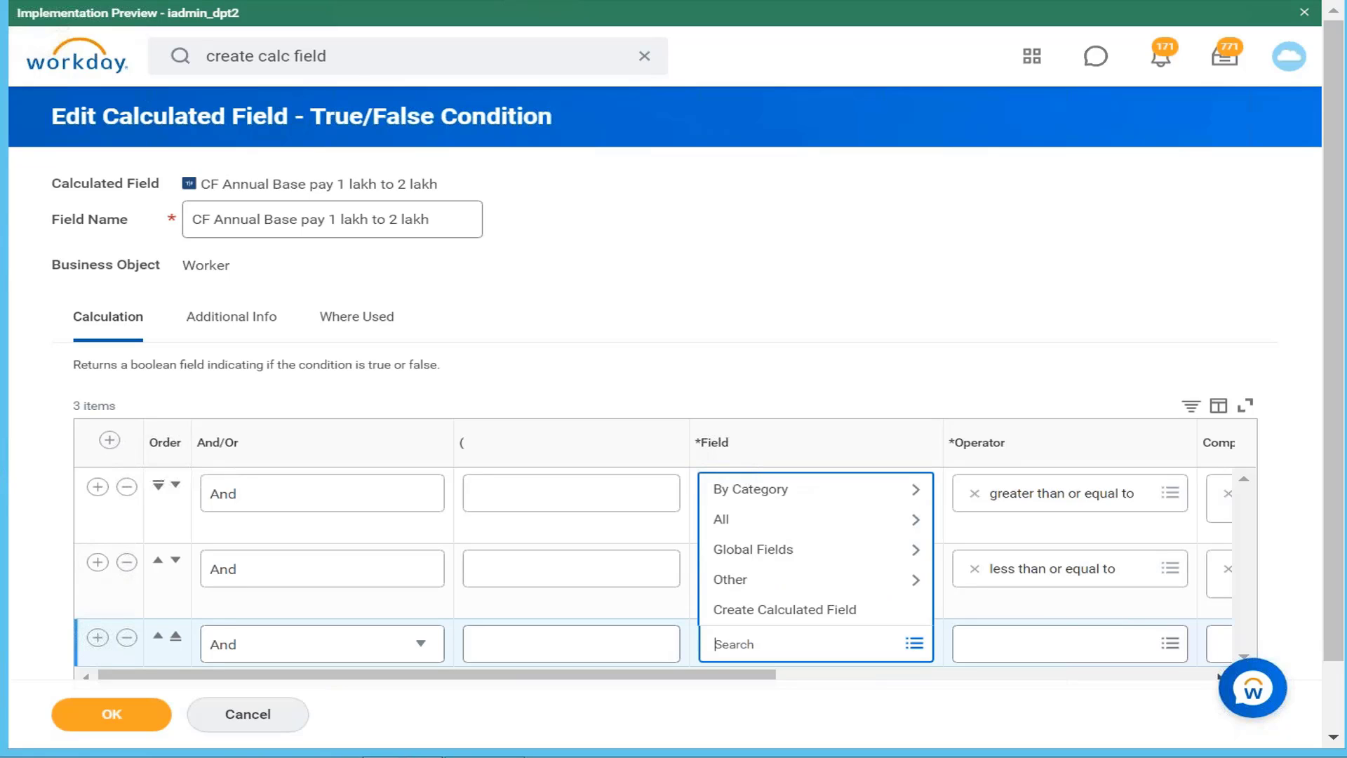
type("management level")
key("Return")
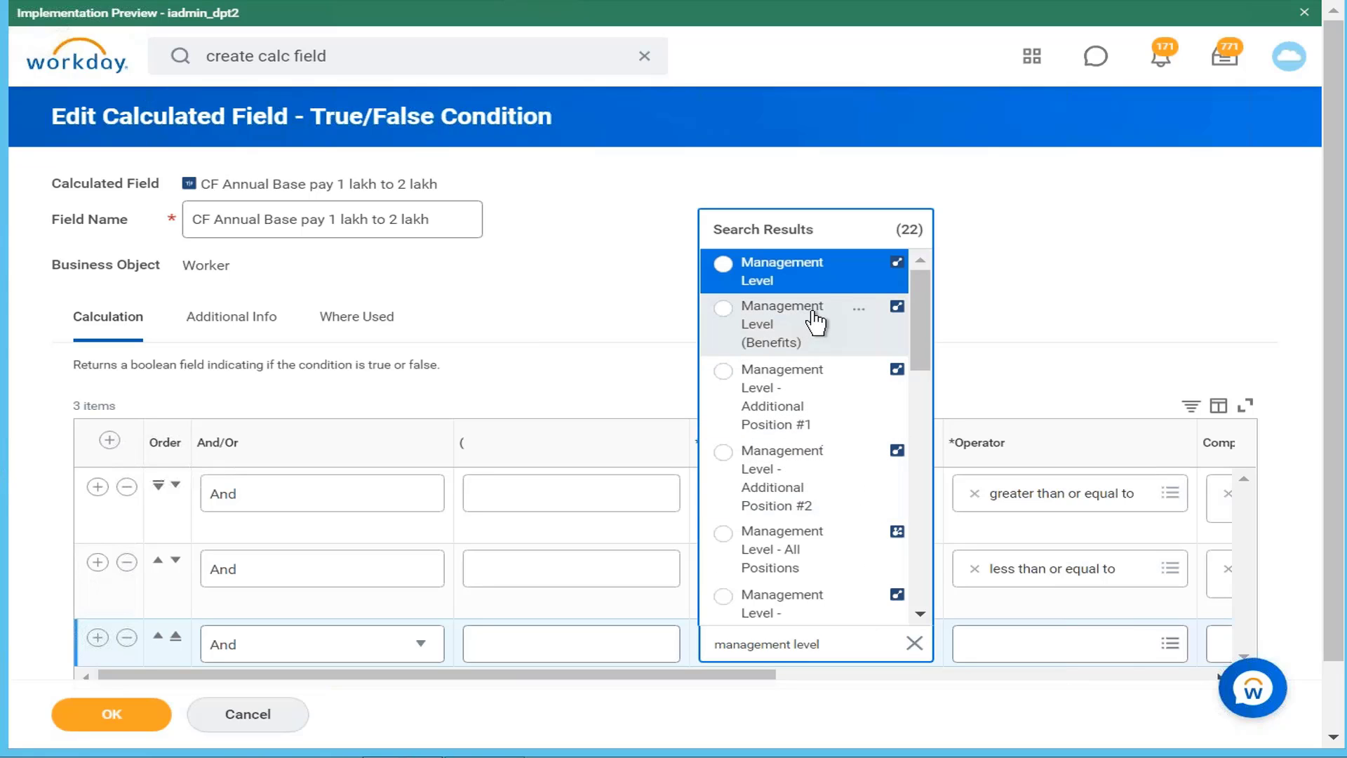
left_click(858, 266)
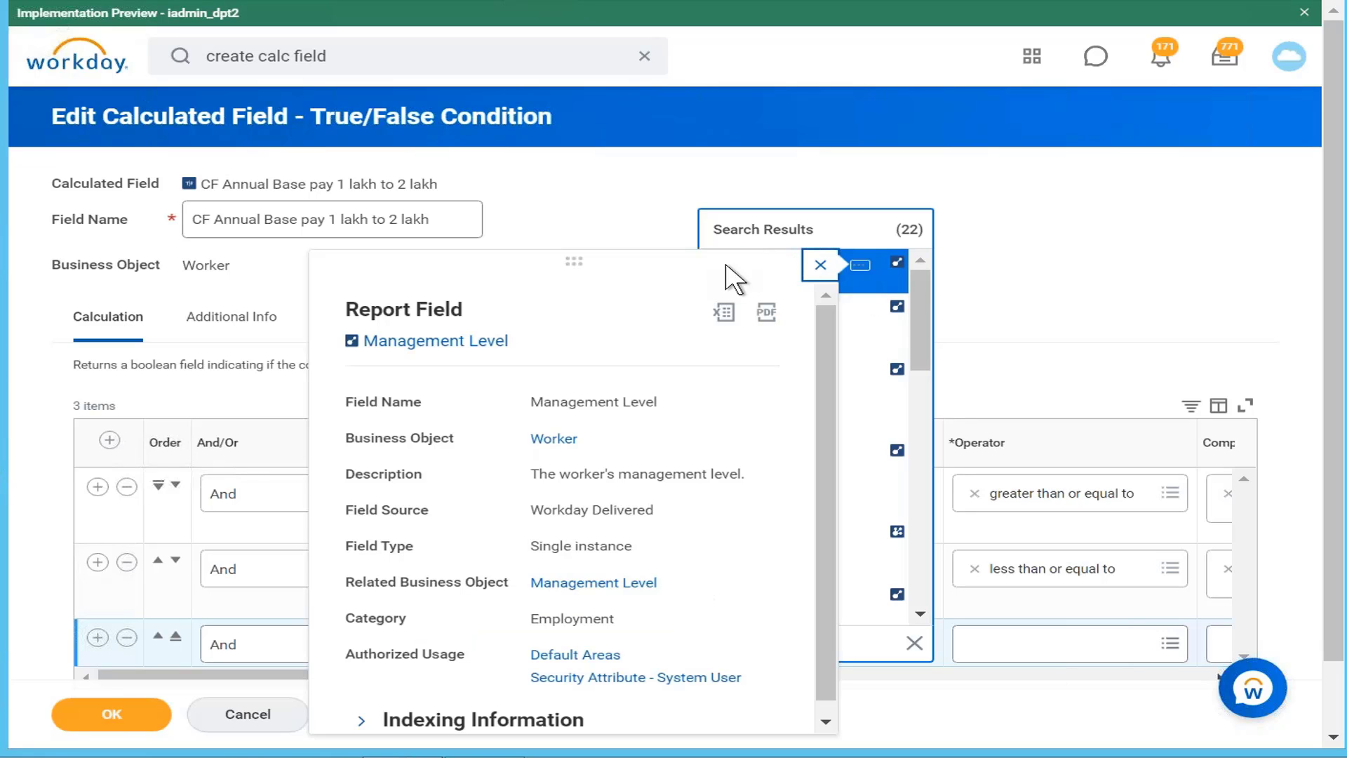
left_click(884, 291)
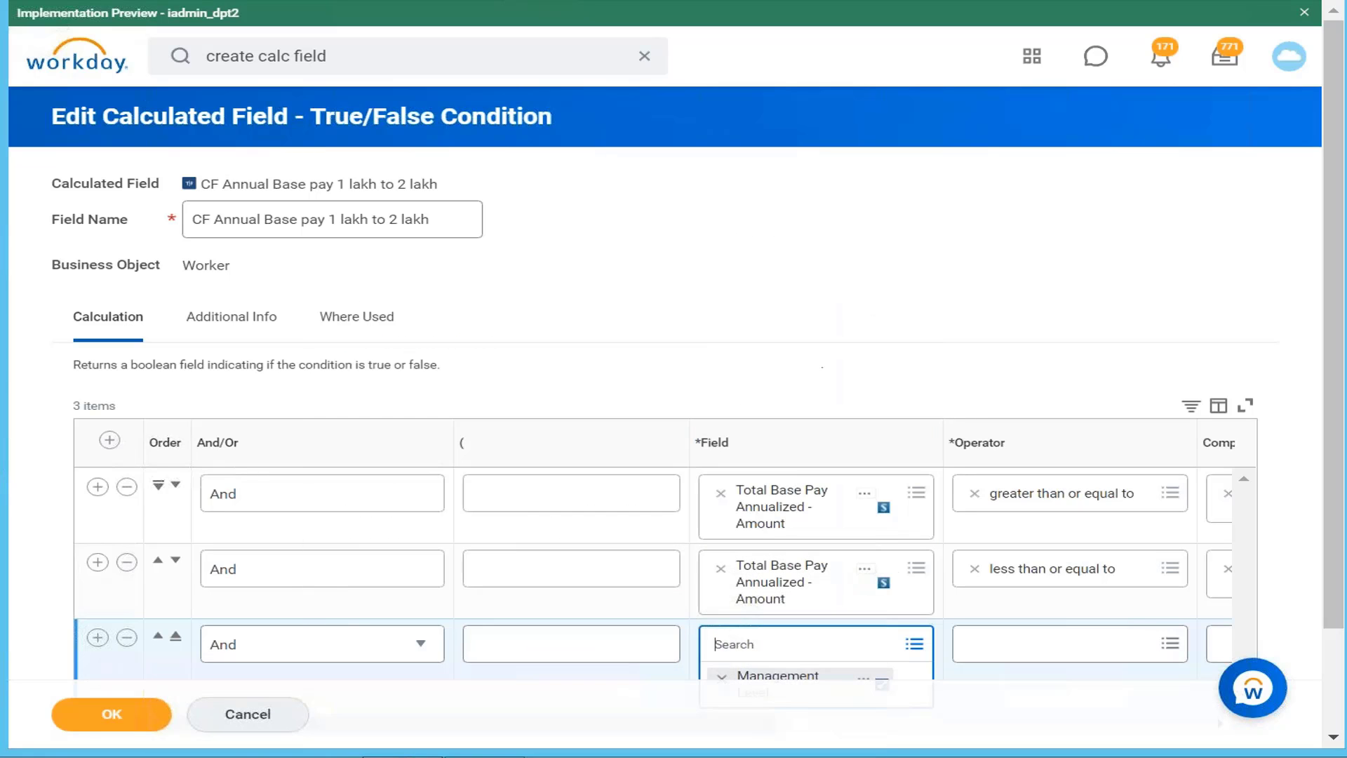
left_click(1121, 640)
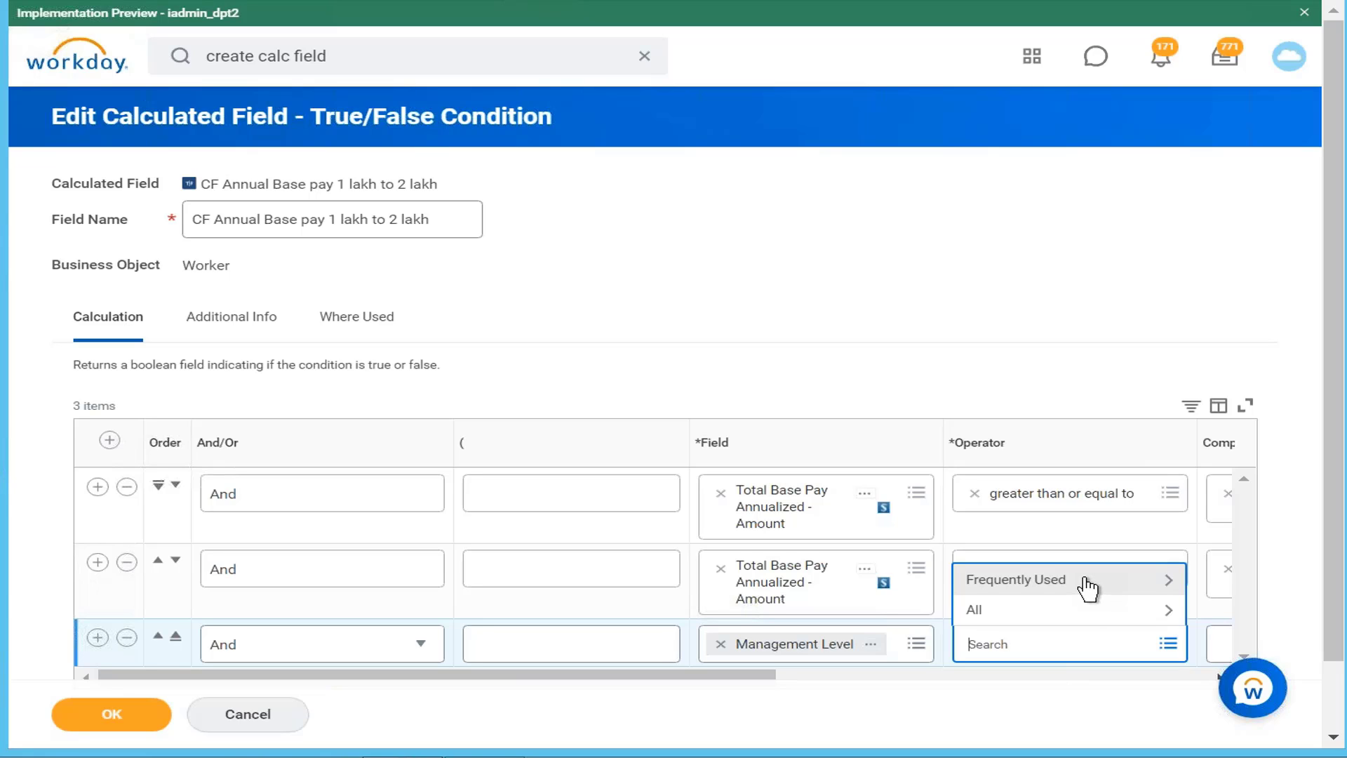
left_click(1096, 593)
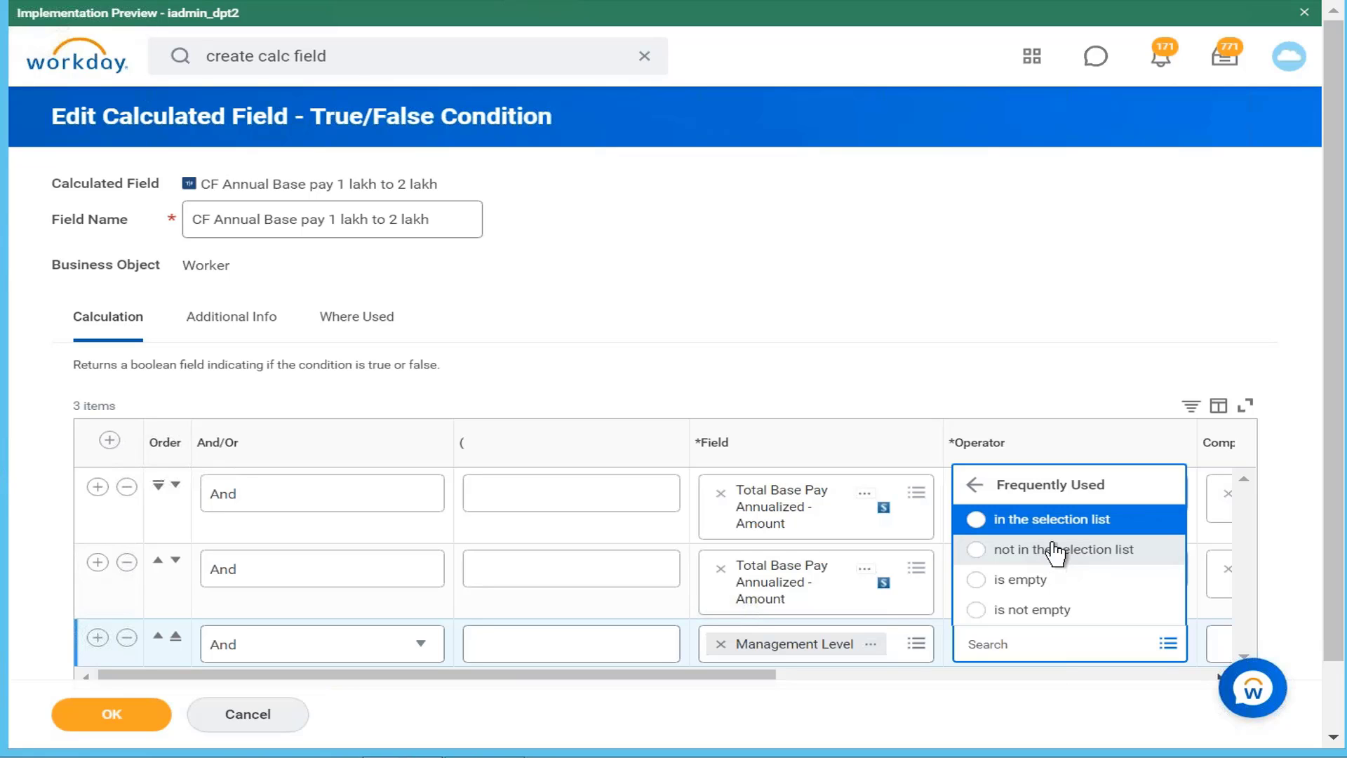
left_click(1089, 522)
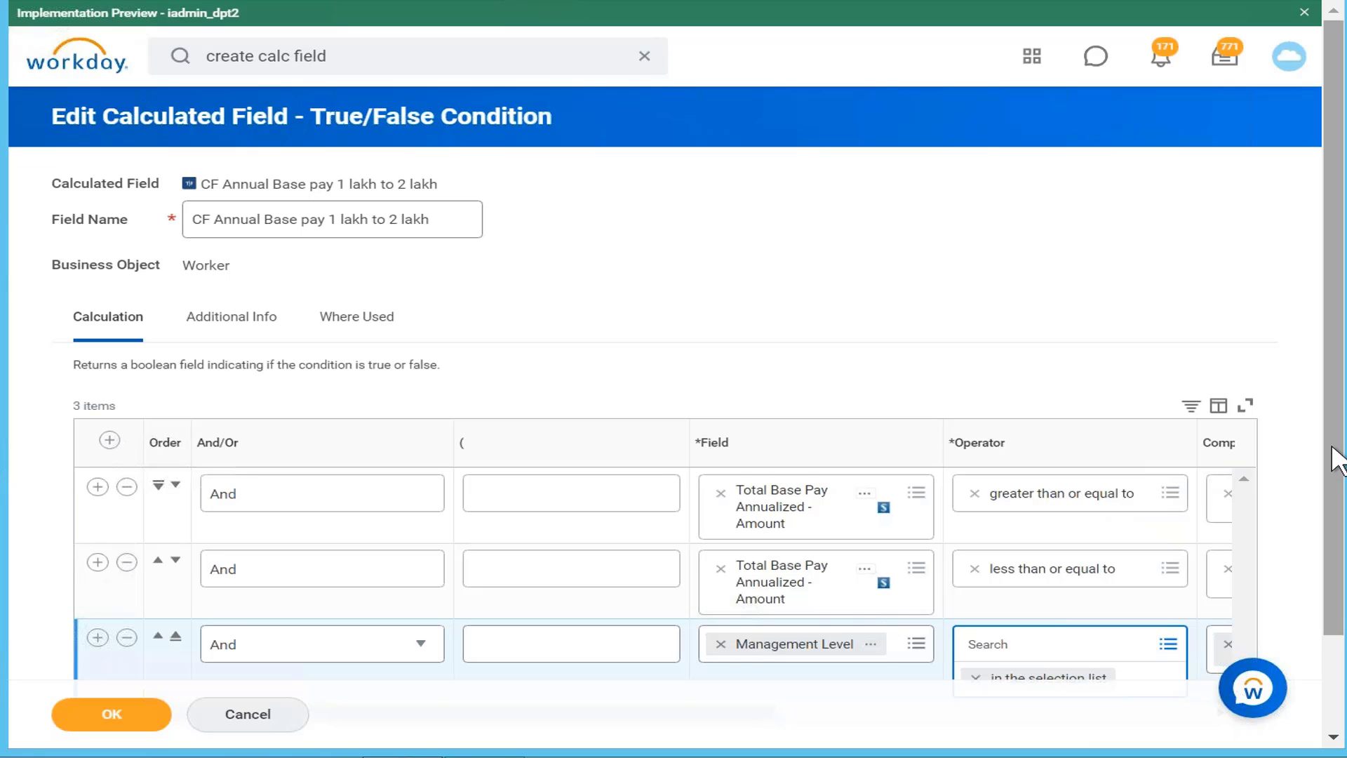
scroll(1315, 554, "down", 2)
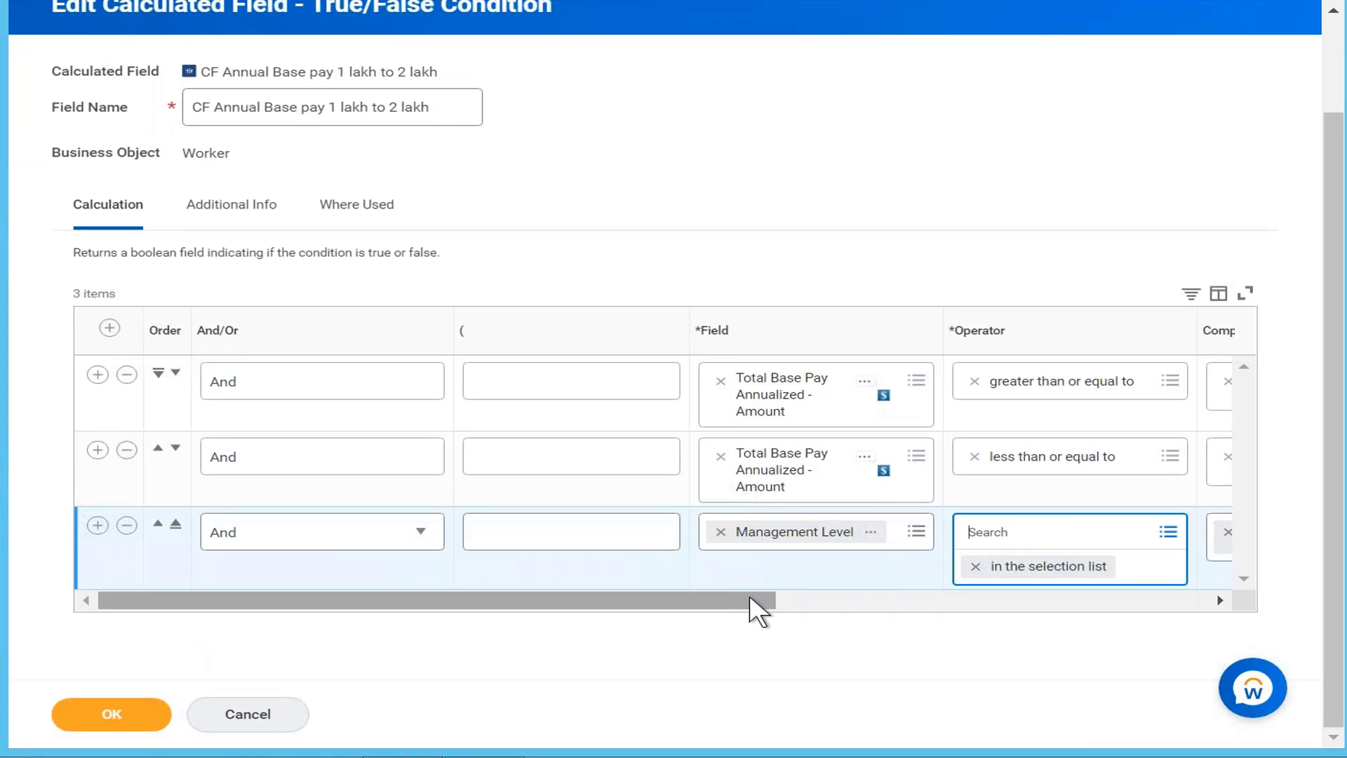
Step: Set the third condition's comparison value to '1 Executive Vice President'
left_click_drag(757, 611, 1098, 621)
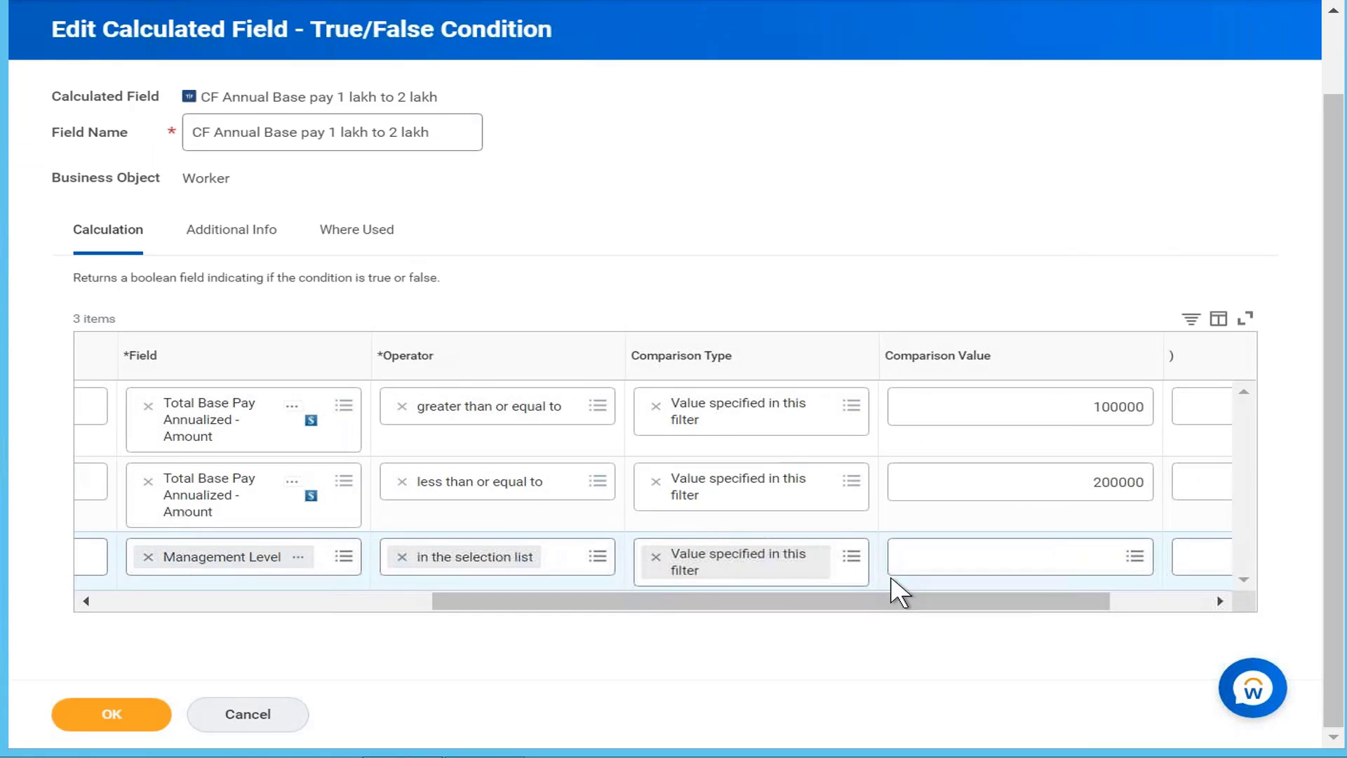
left_click(1023, 570)
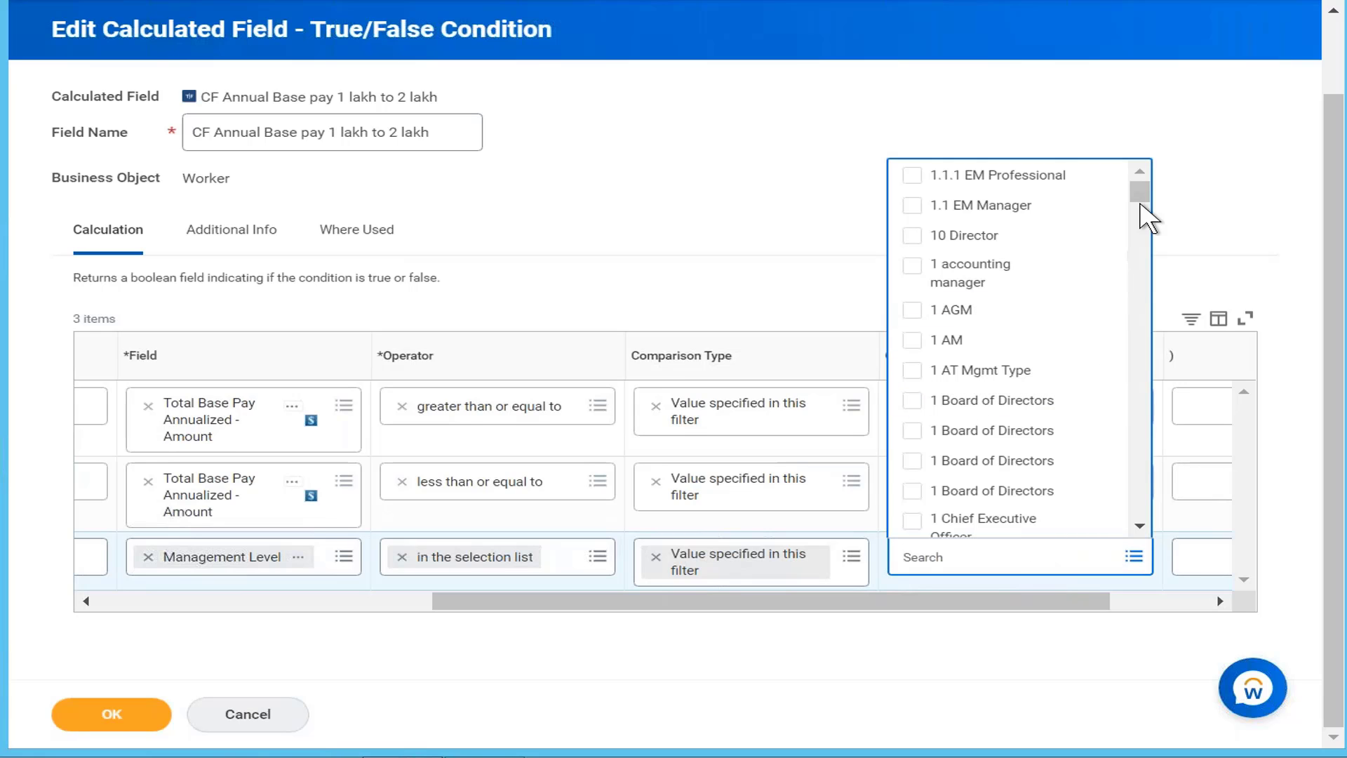
left_click_drag(1140, 204, 1154, 252)
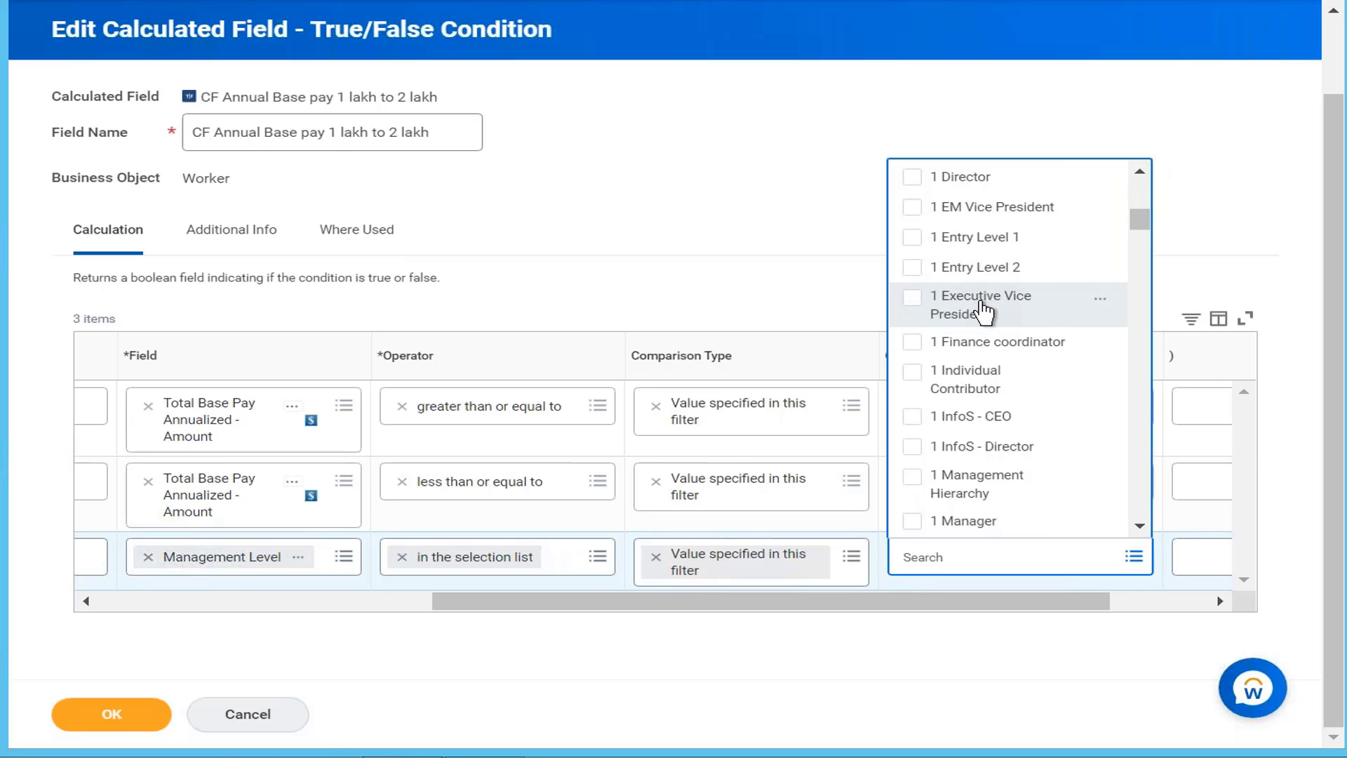
left_click(982, 310)
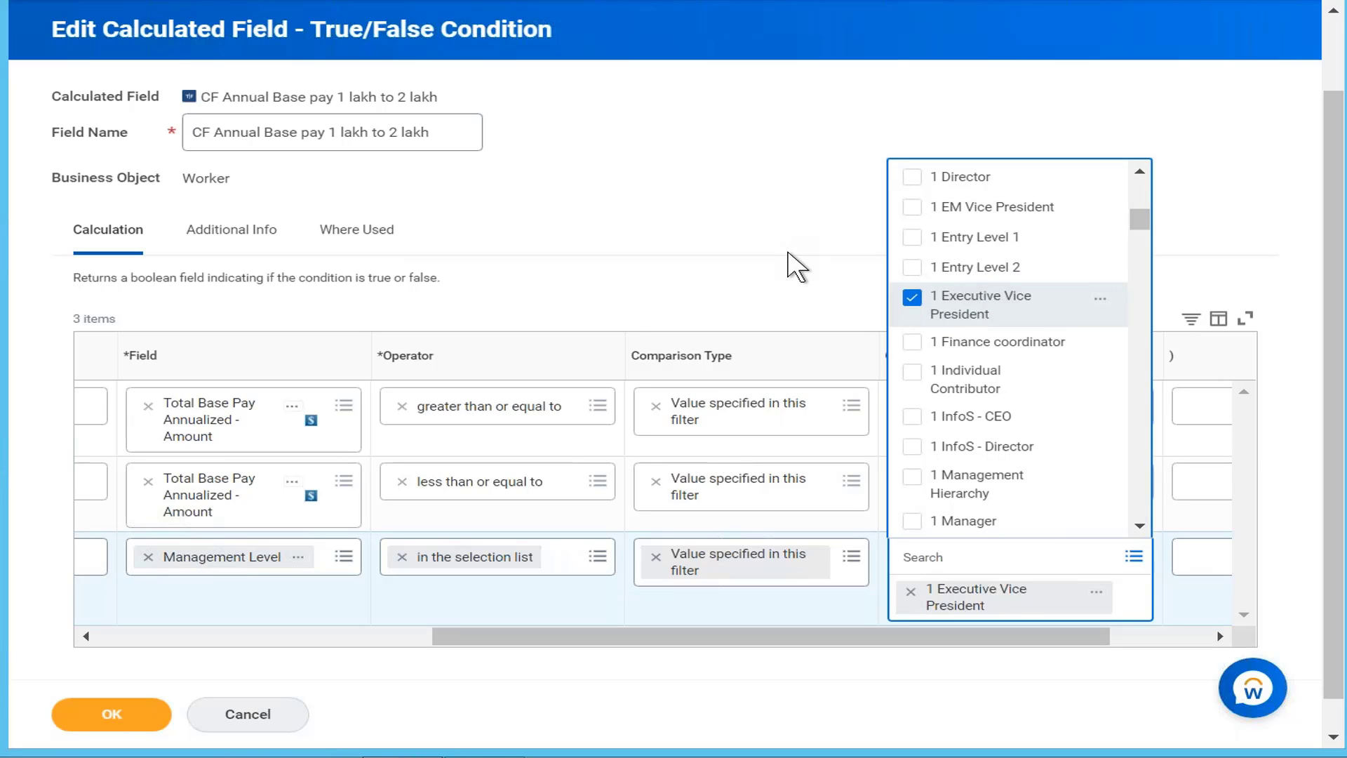
left_click(796, 279)
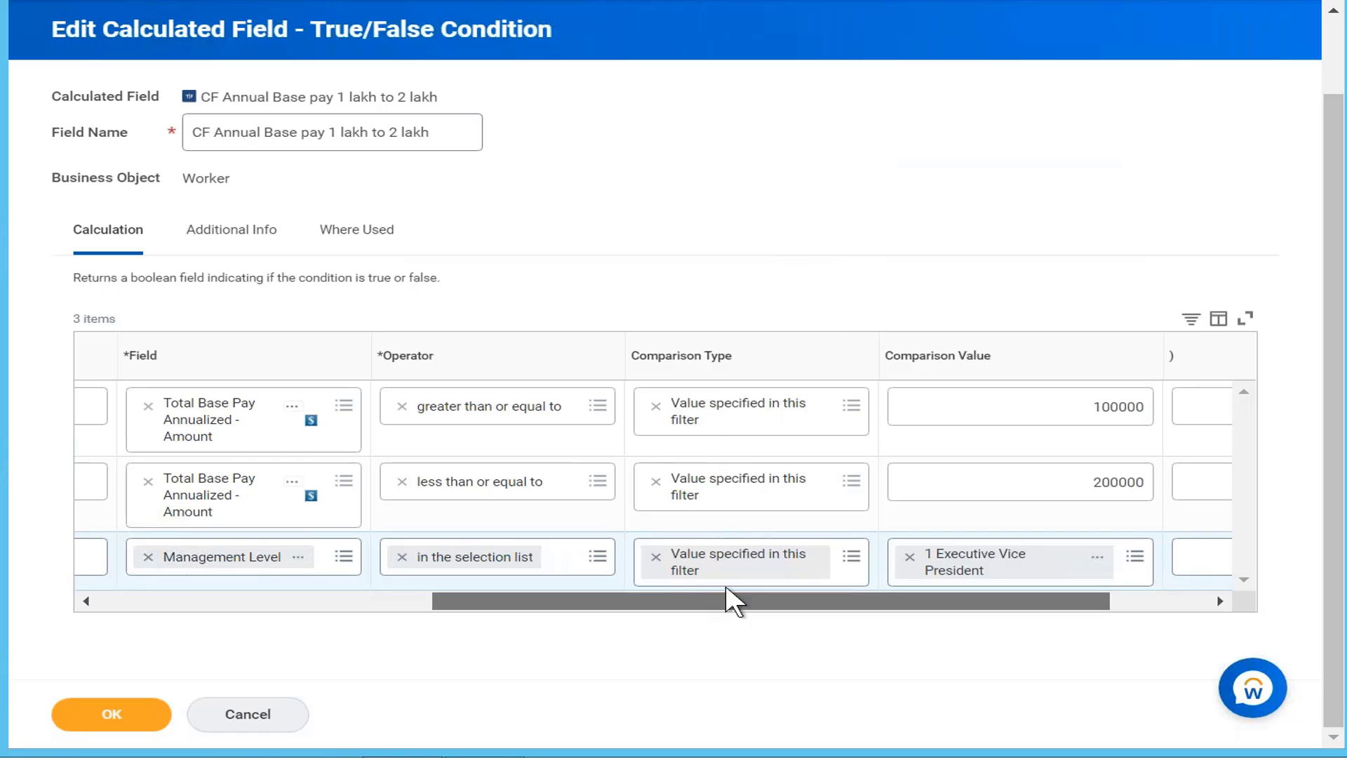
Step: Change the third condition's connector to Or
left_click_drag(727, 601, 239, 569)
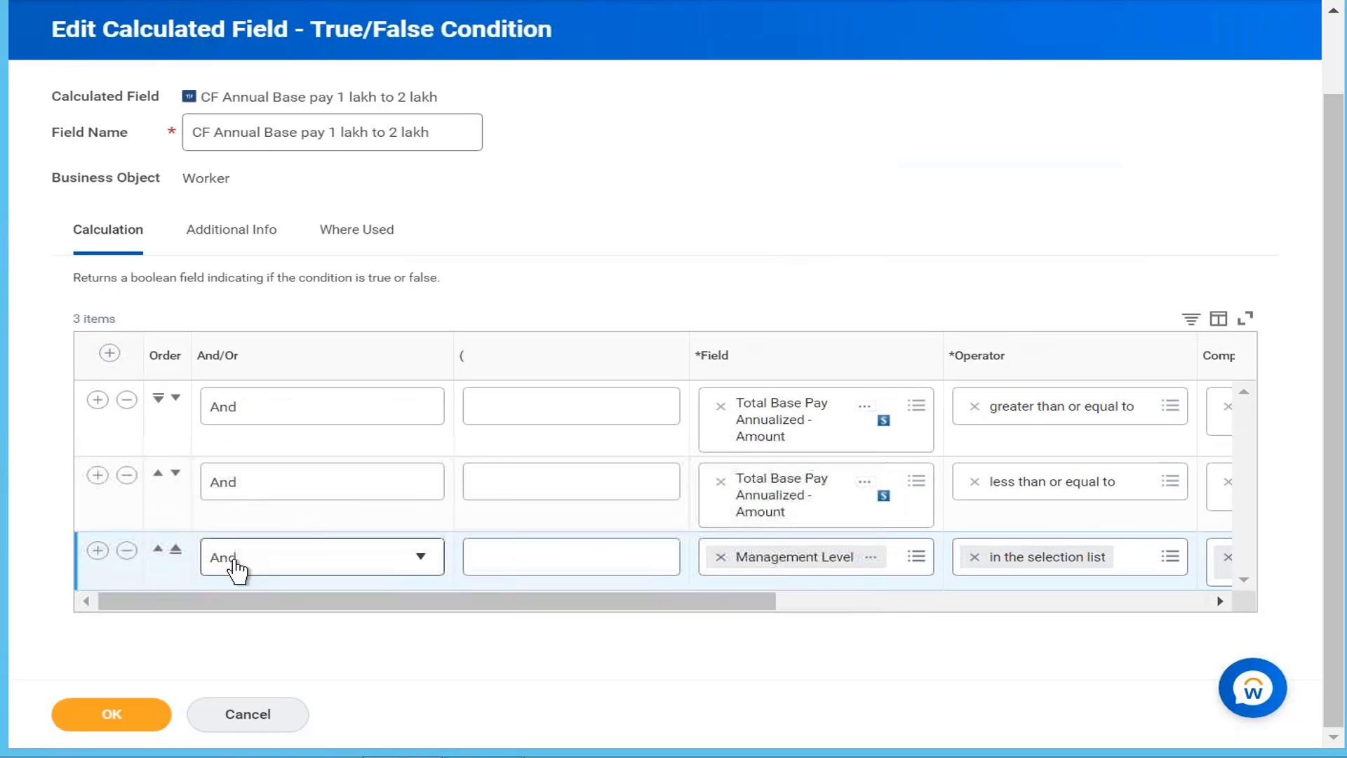
left_click(402, 566)
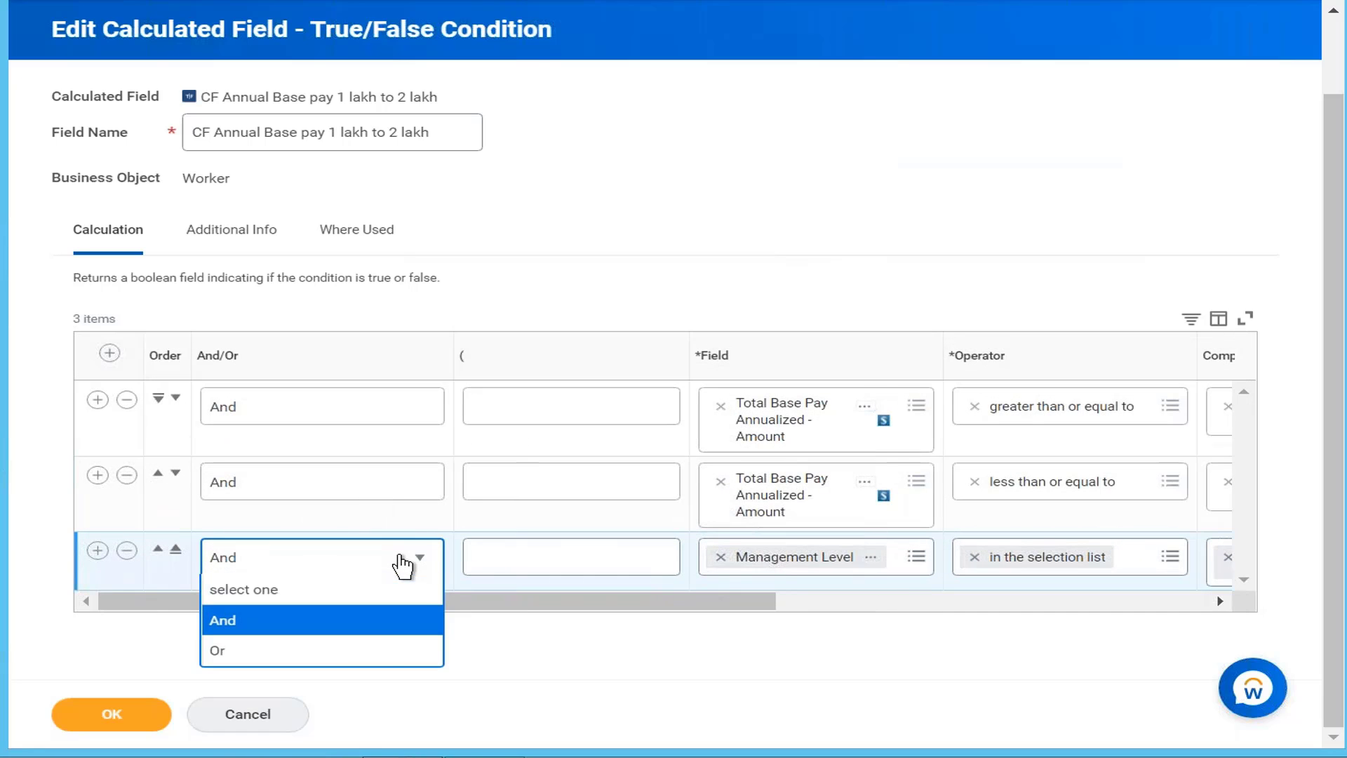
left_click(385, 658)
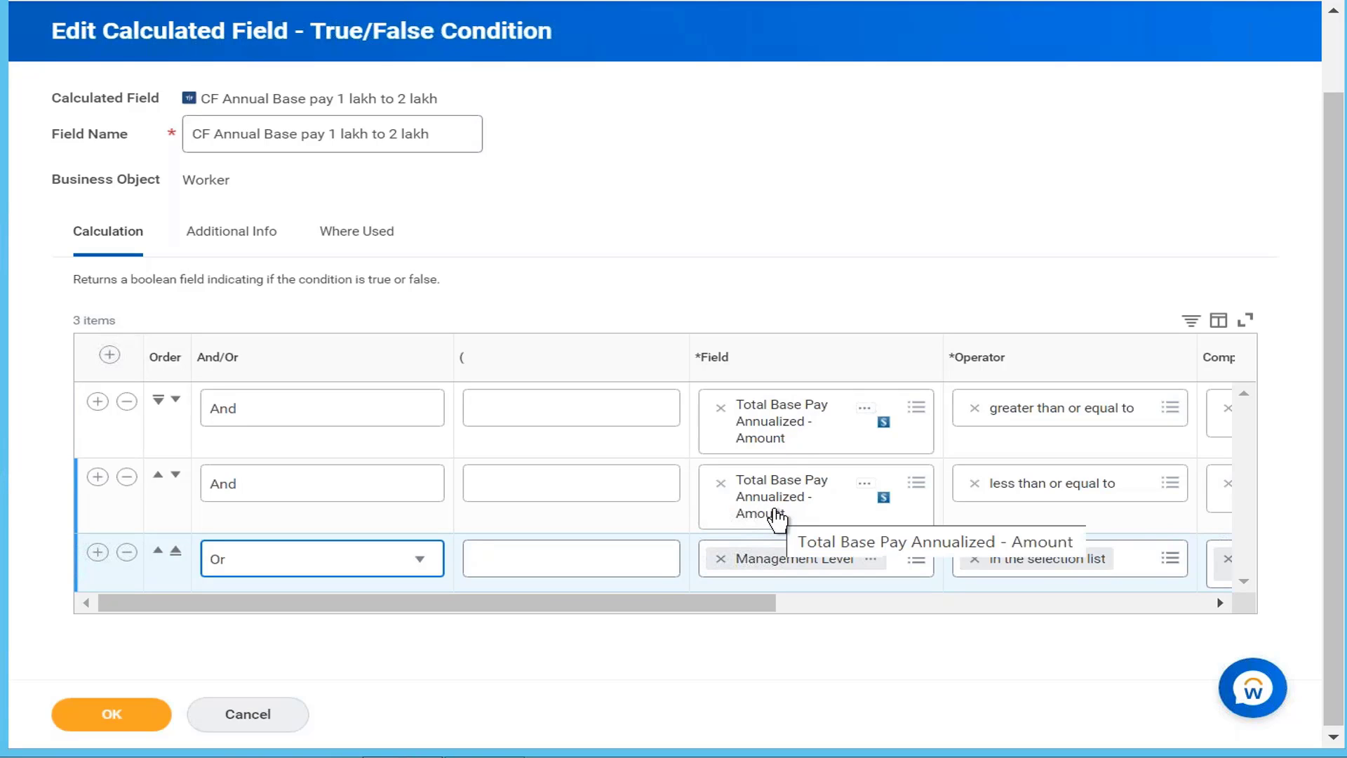
Step: Add '(' before the first Total Base Pay condition and ')' after the second
left_click(623, 413)
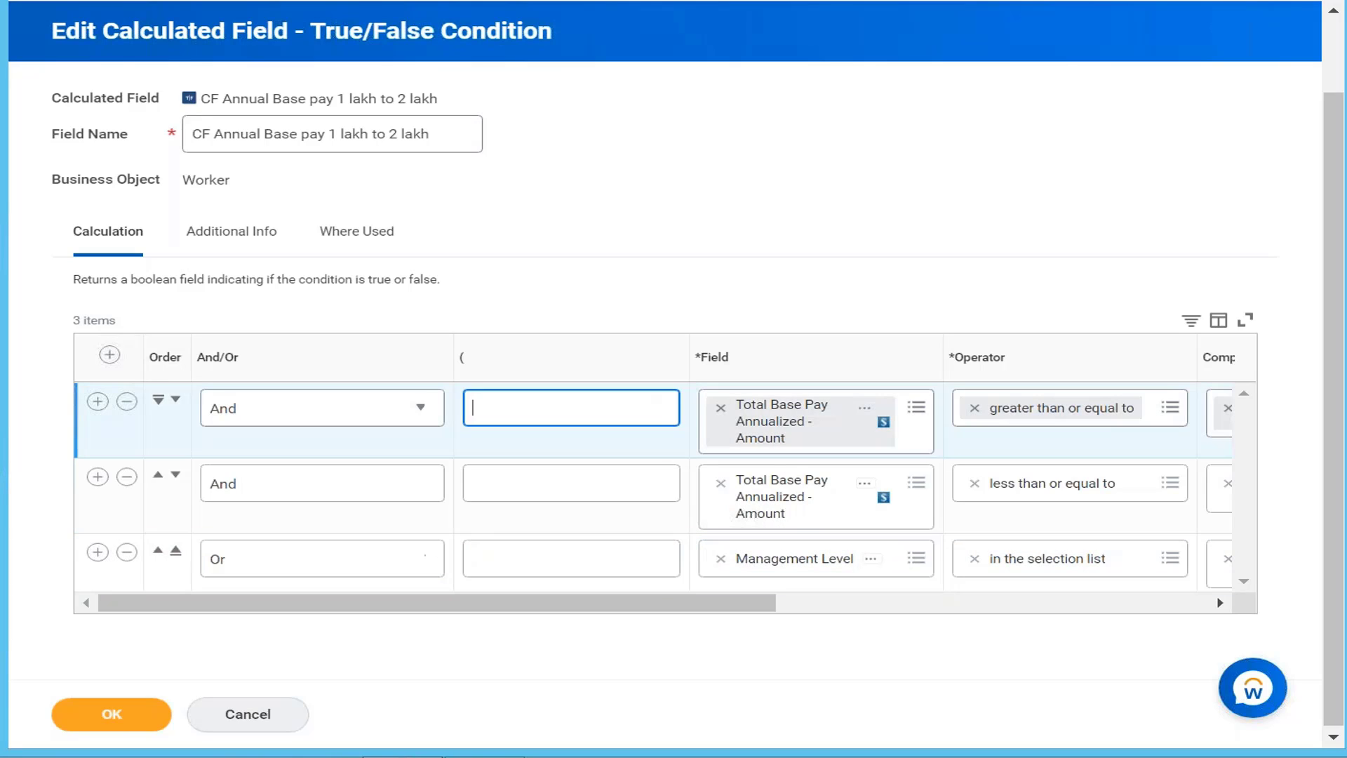
type("(")
left_click_drag(818, 601, 1103, 601)
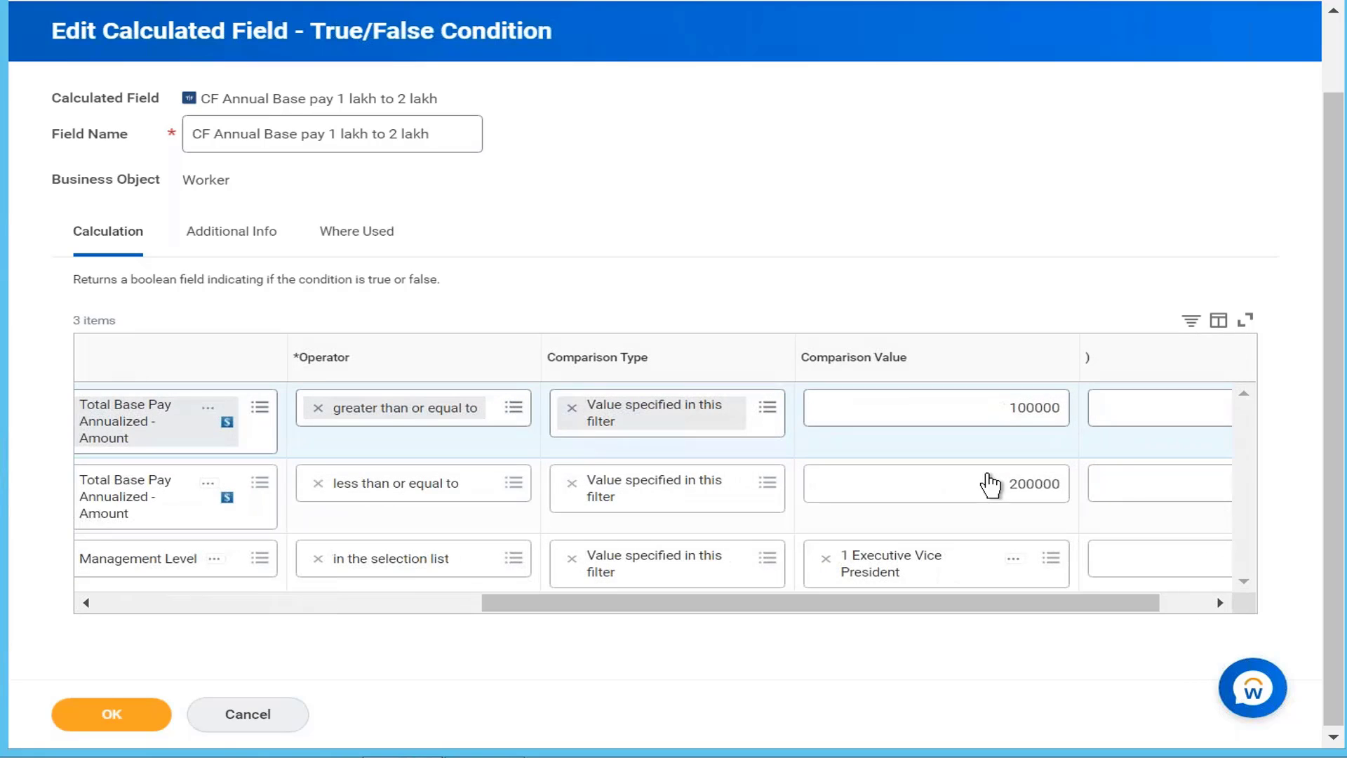
left_click(1121, 498)
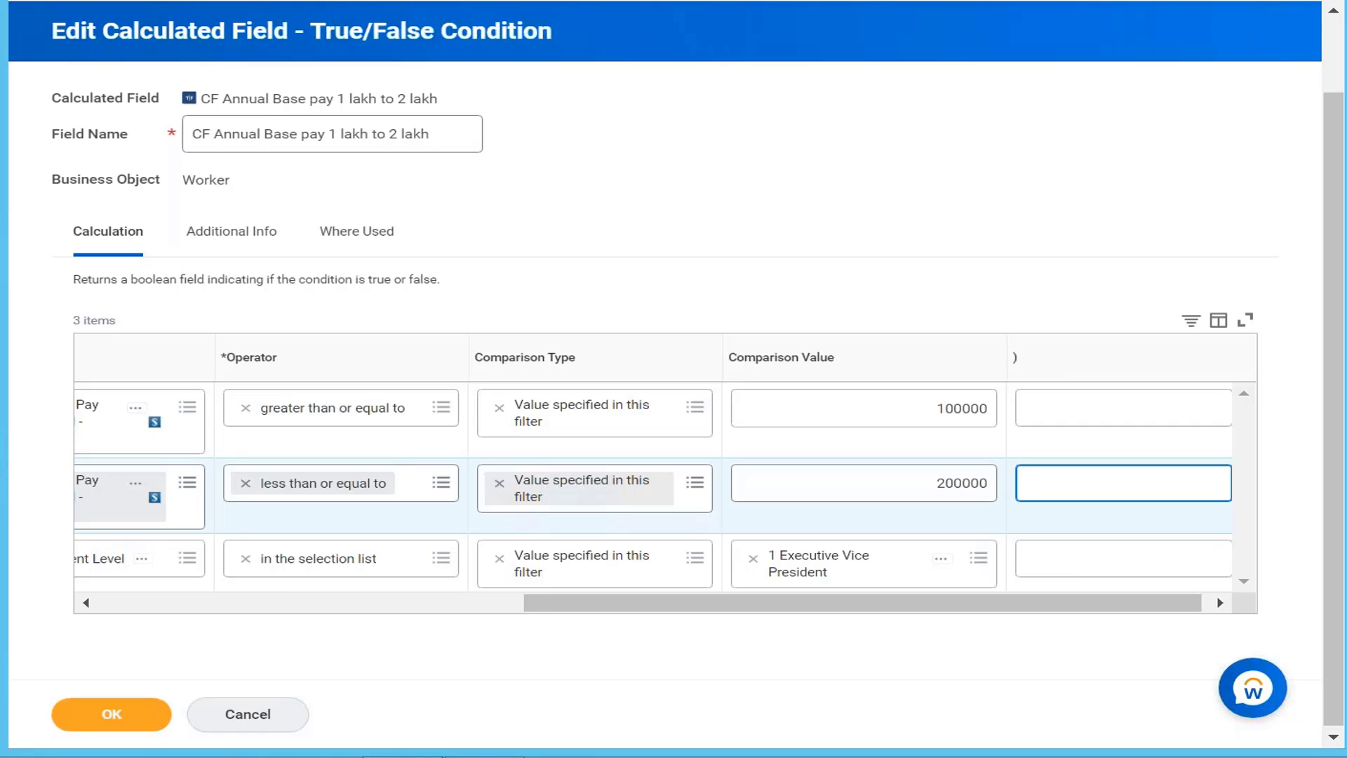
type(")")
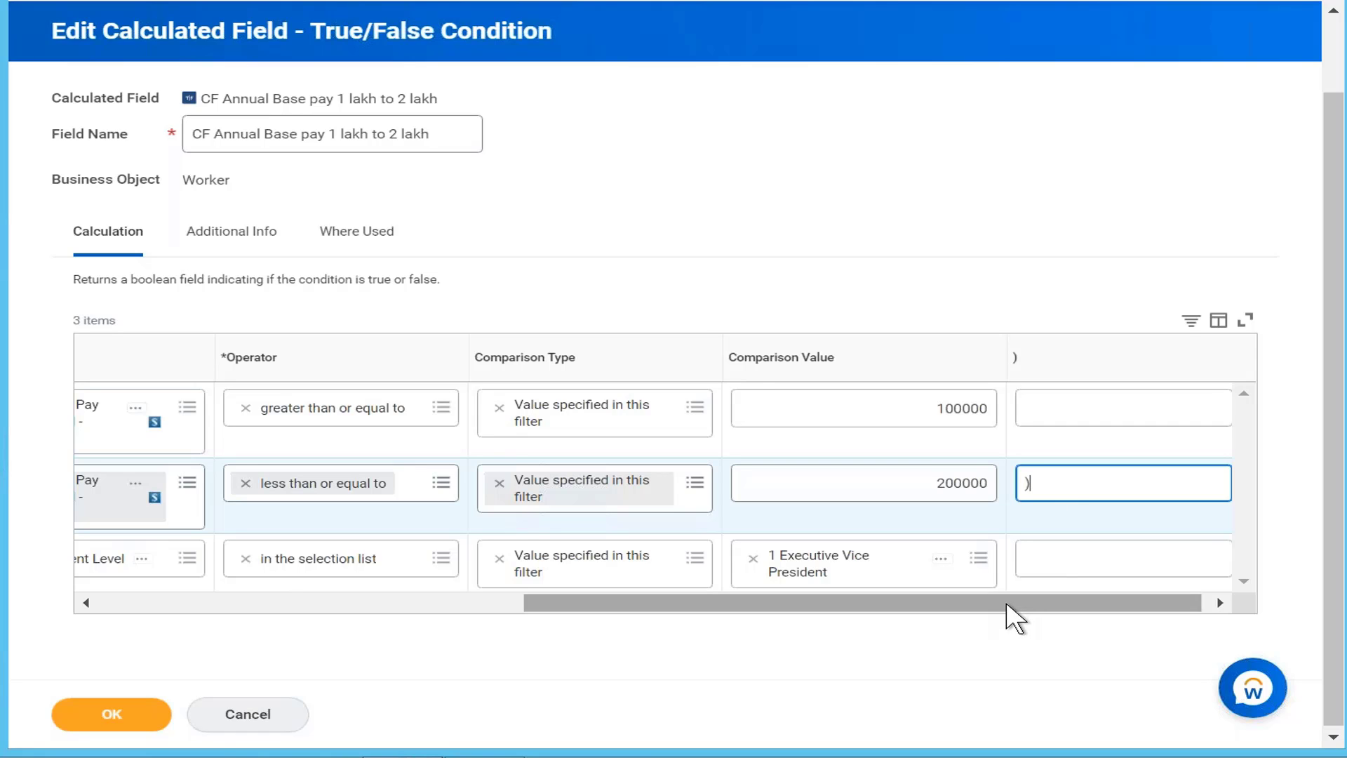
left_click_drag(1007, 611, 484, 610)
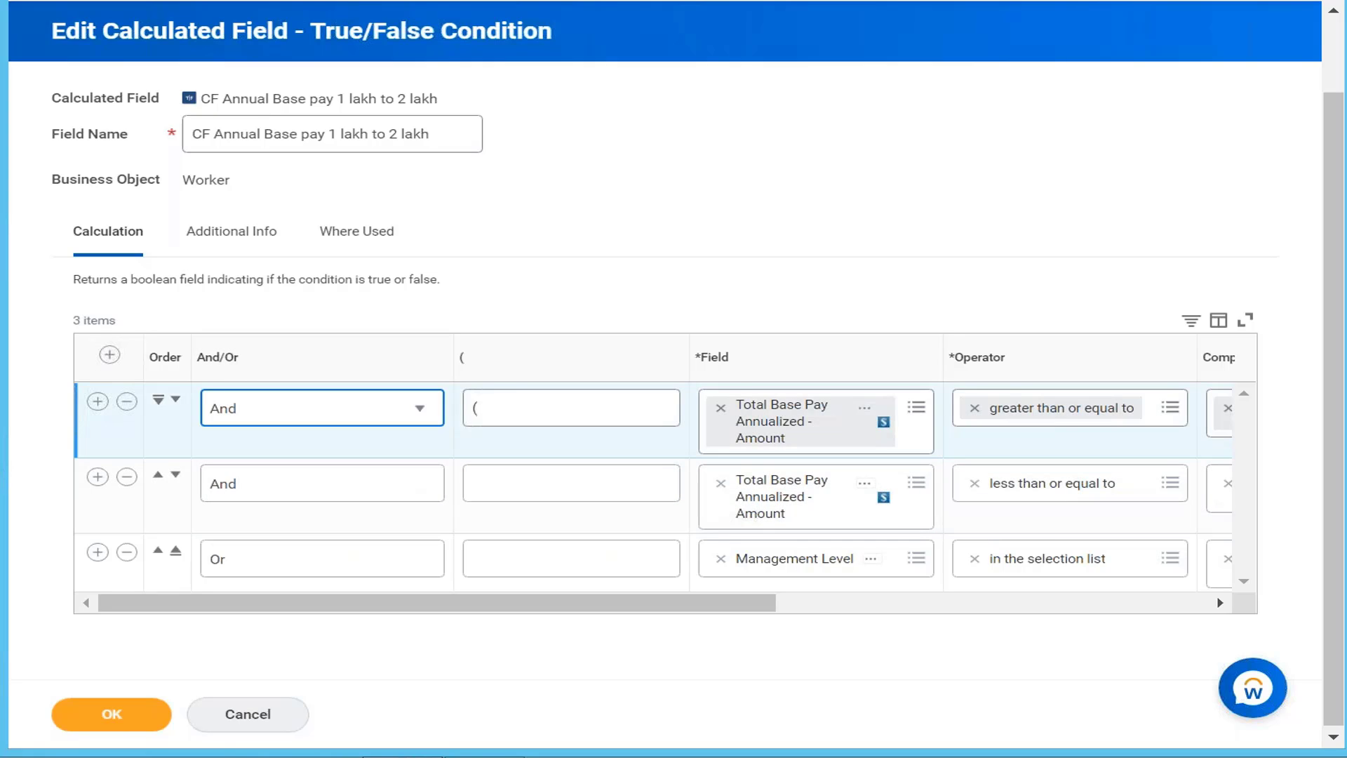
Step: Switch the first condition's connector to Or, review the comparison columns, and save the calculated field
left_click(412, 409)
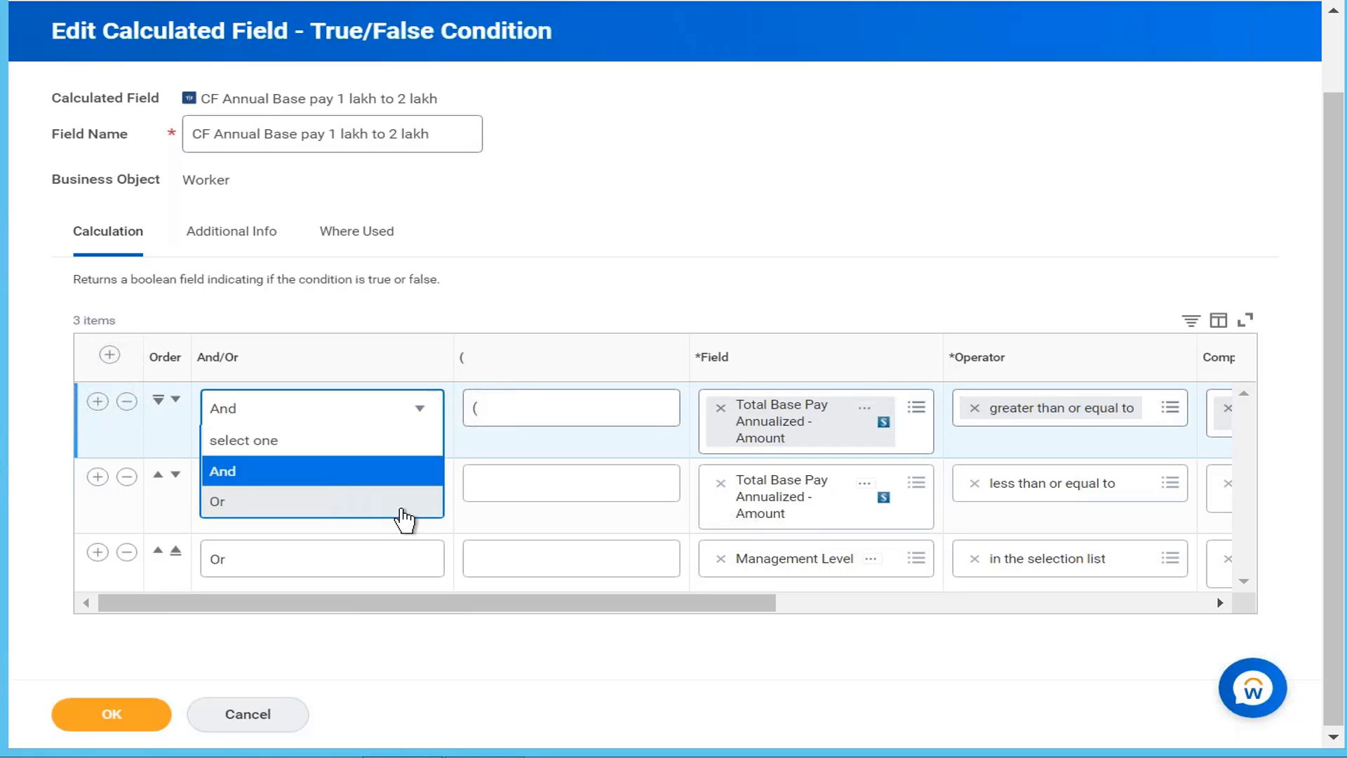
left_click(403, 510)
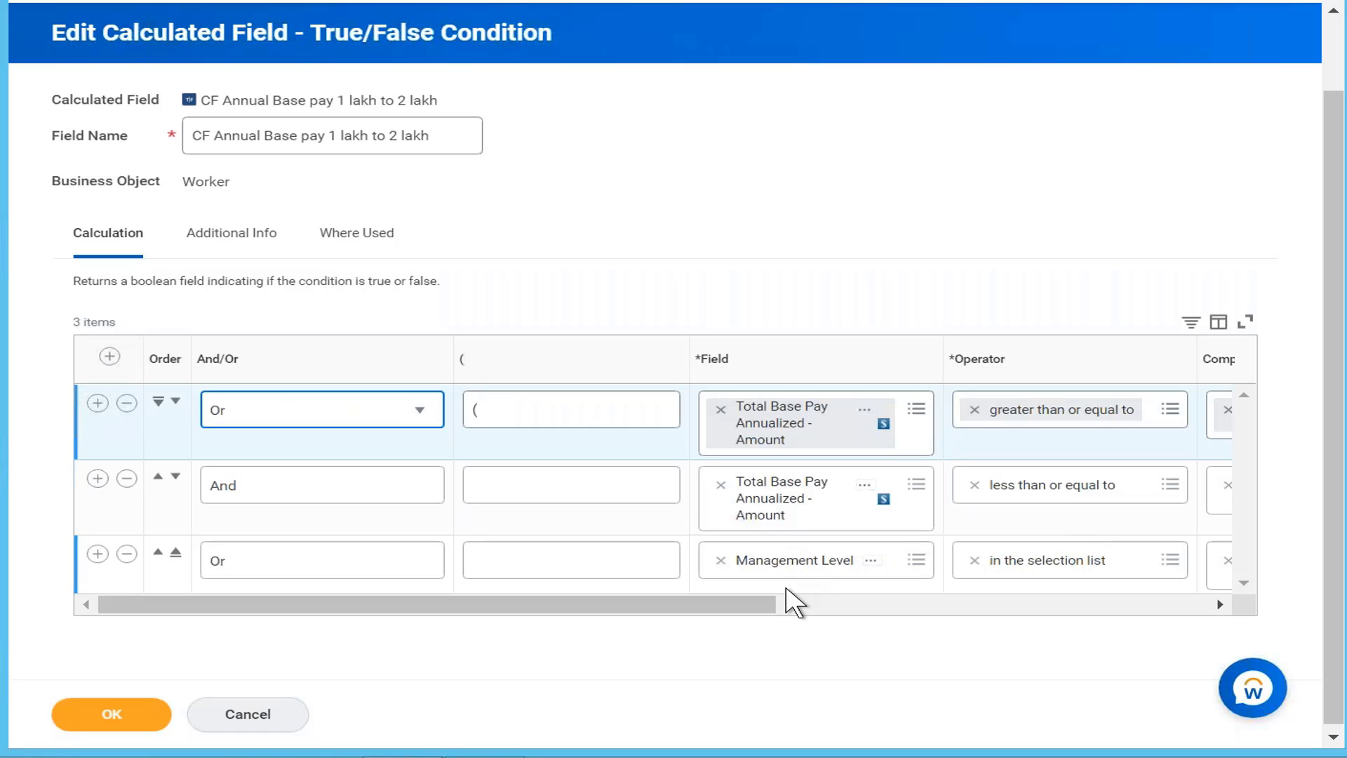
left_click_drag(755, 609, 712, 614)
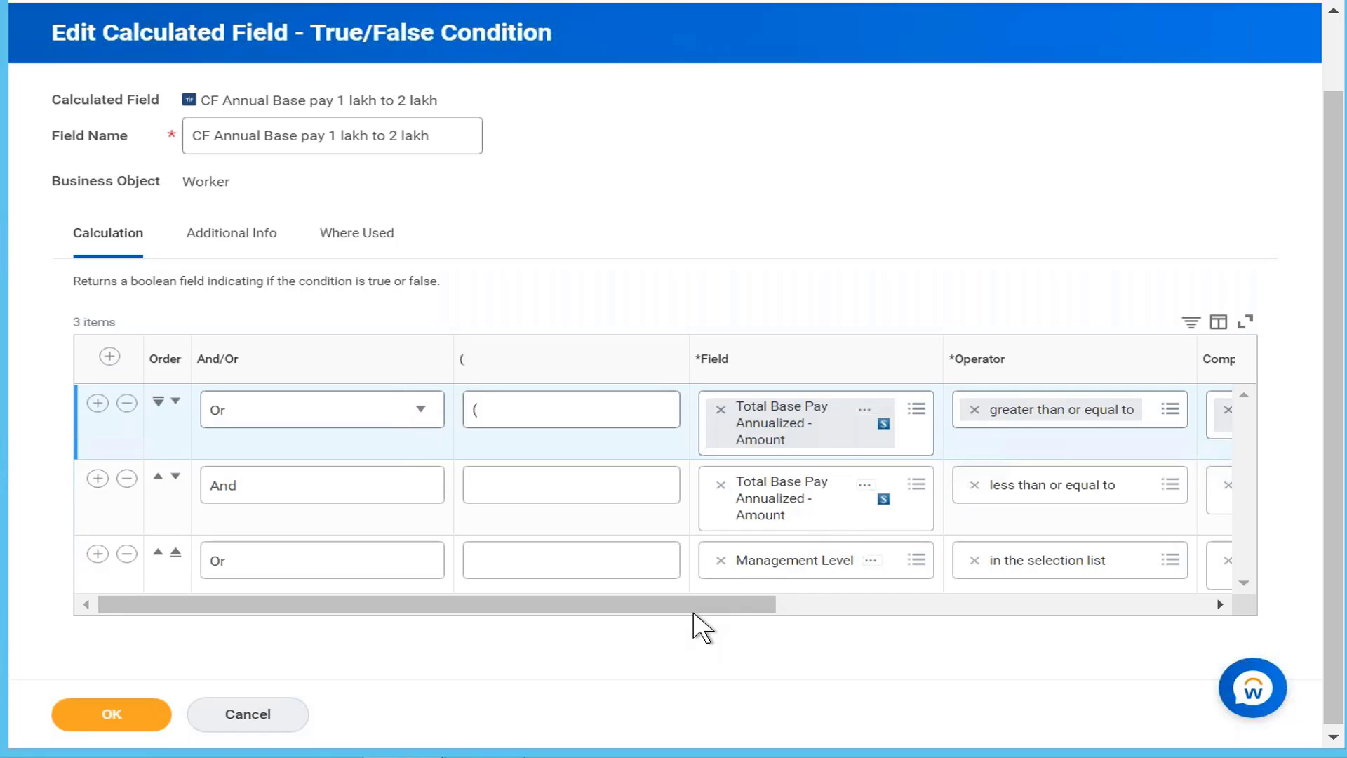
left_click_drag(698, 604, 292, 613)
left_click(110, 710)
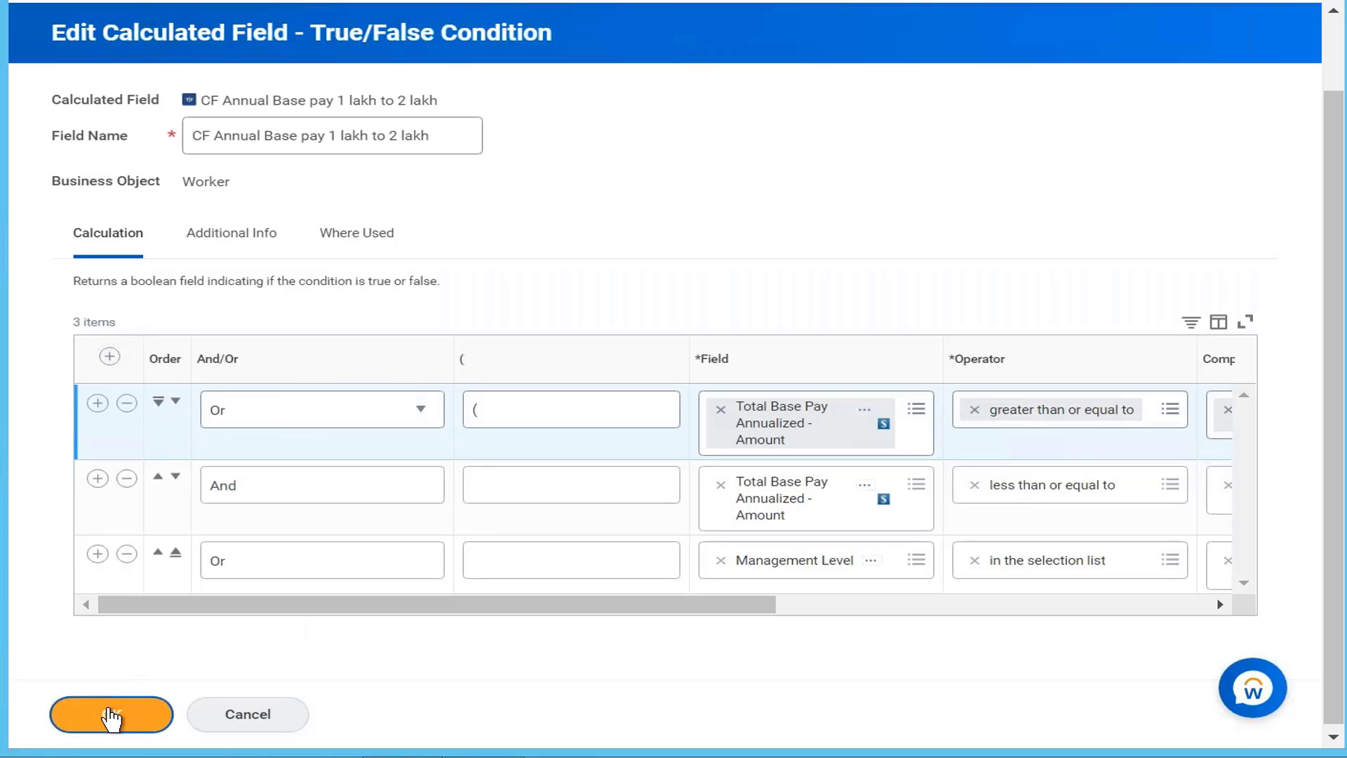
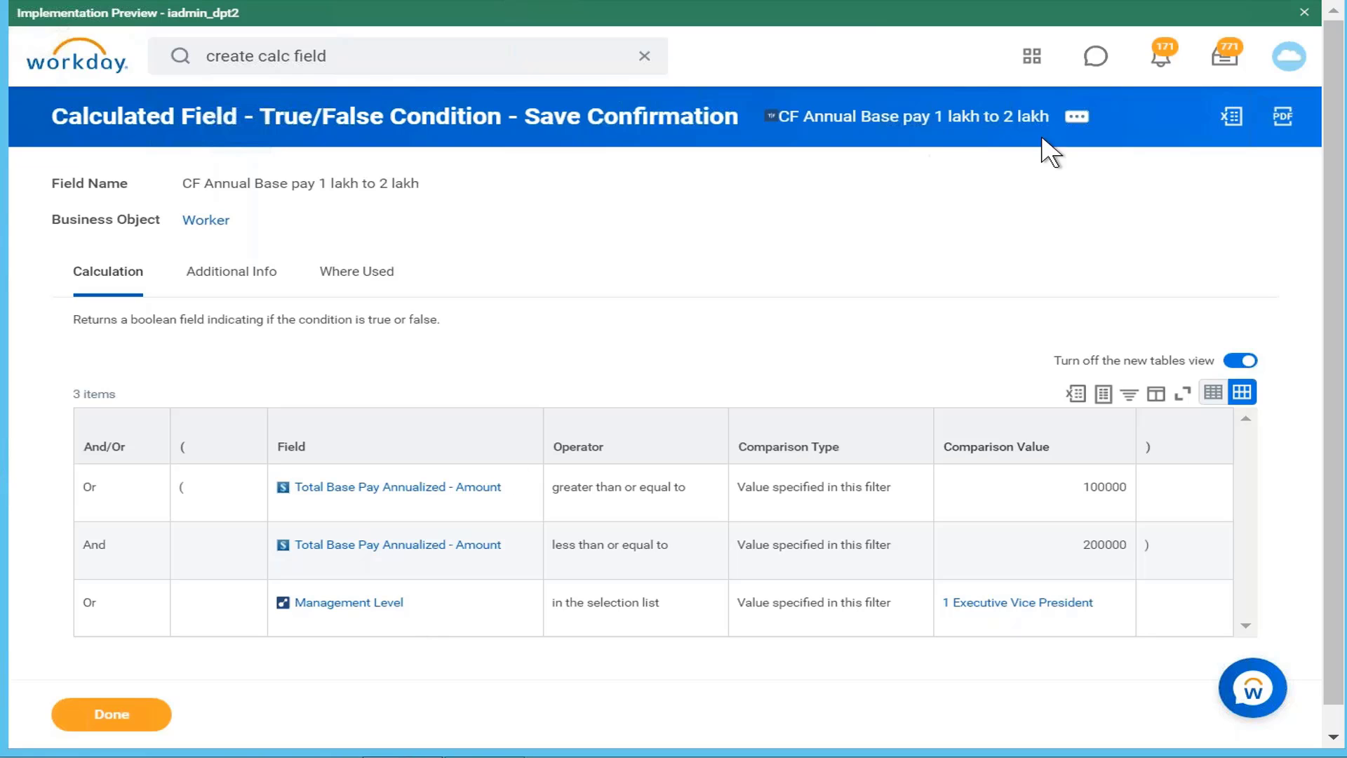
Step: Start a copy of the 1 lakh to 2 lakh calculated field and type its new name
left_click(1077, 116)
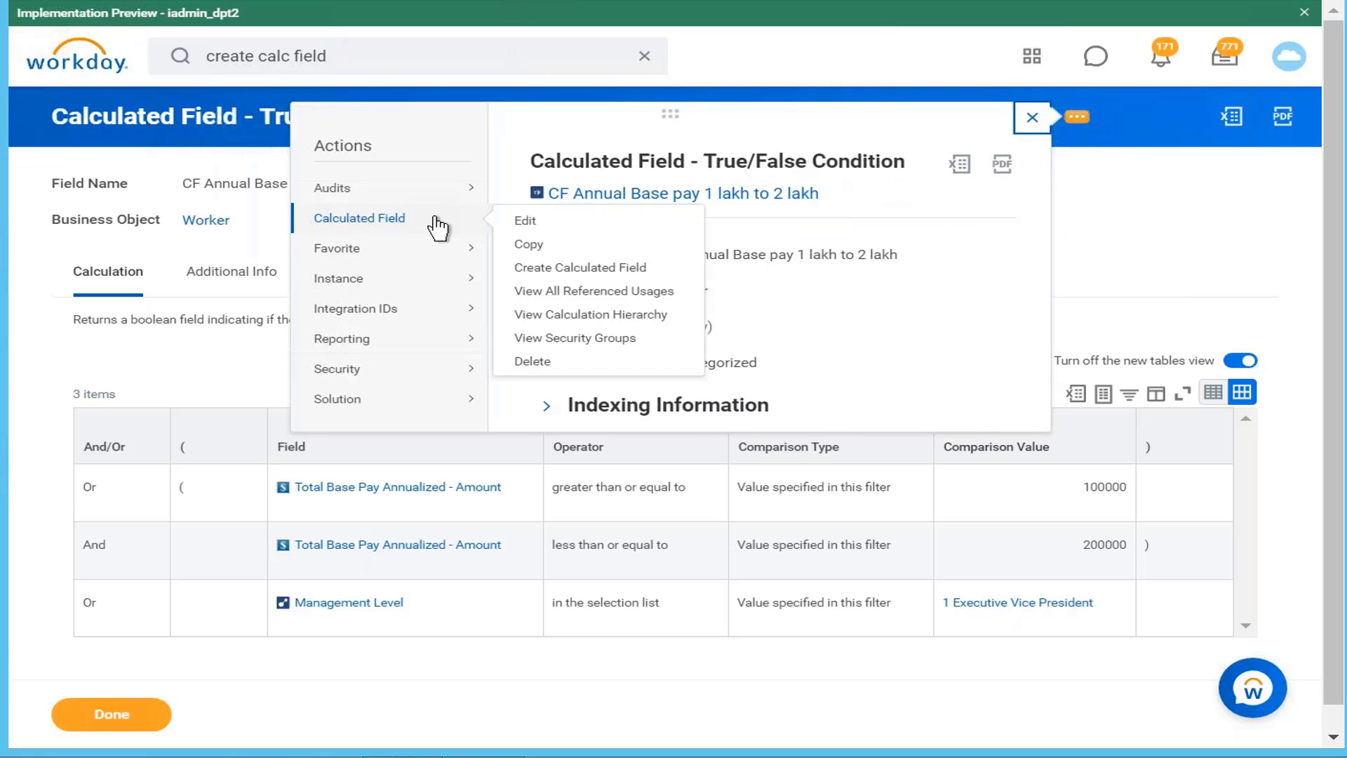
left_click(531, 246)
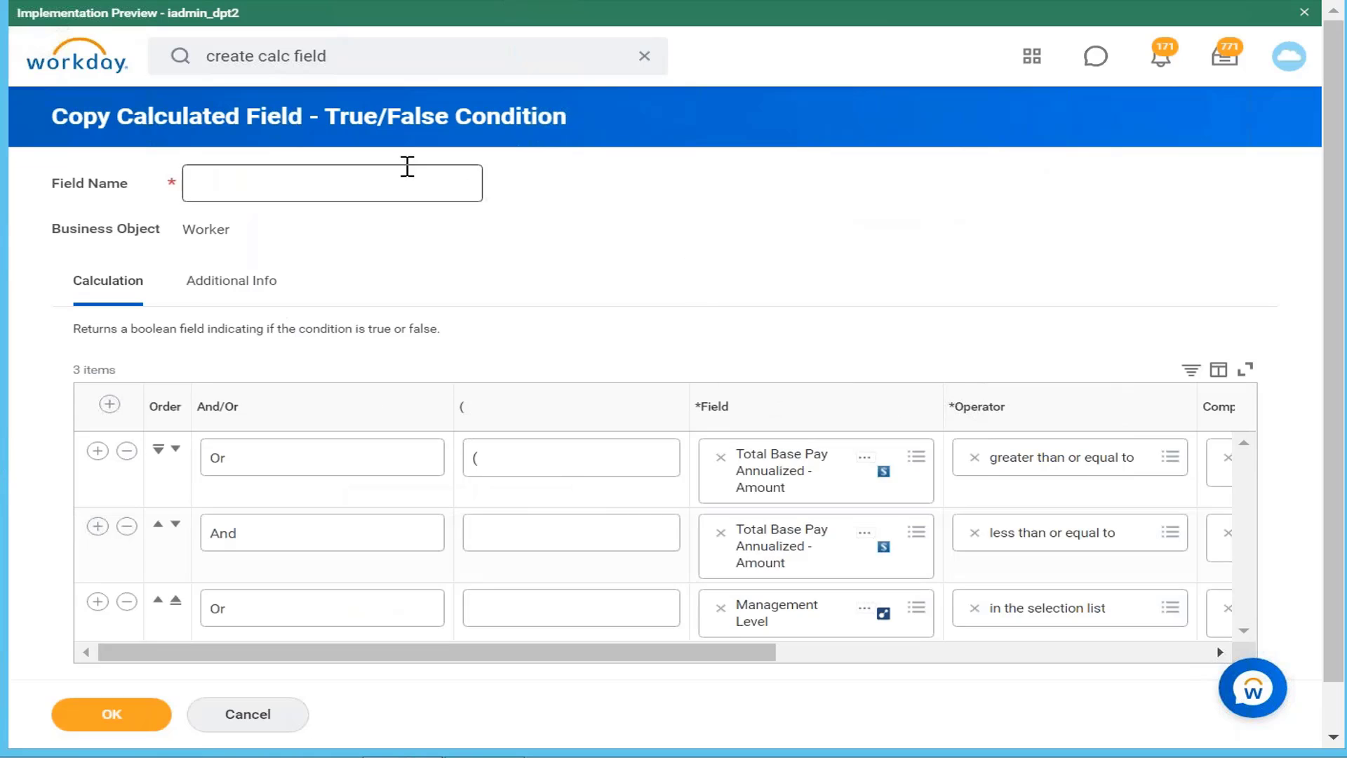
left_click(416, 177)
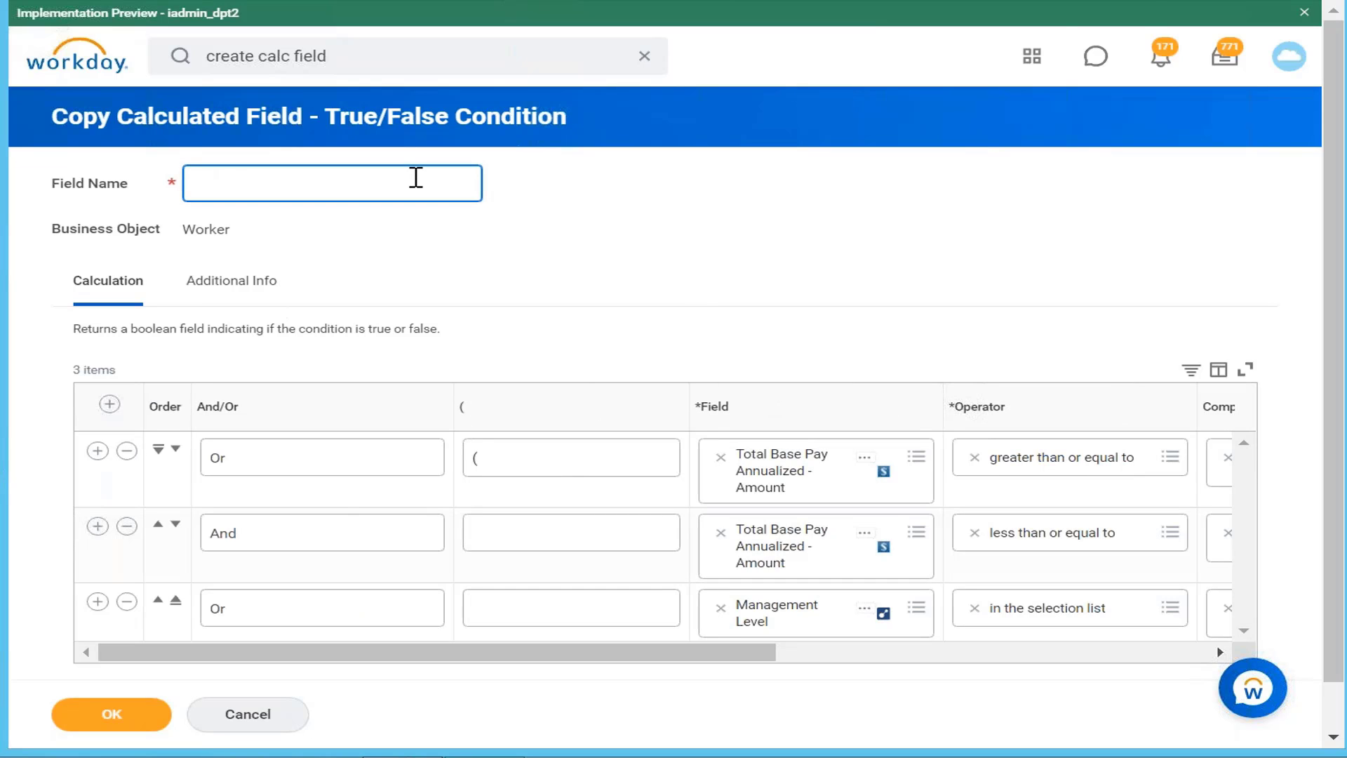
key("ctrl+f")
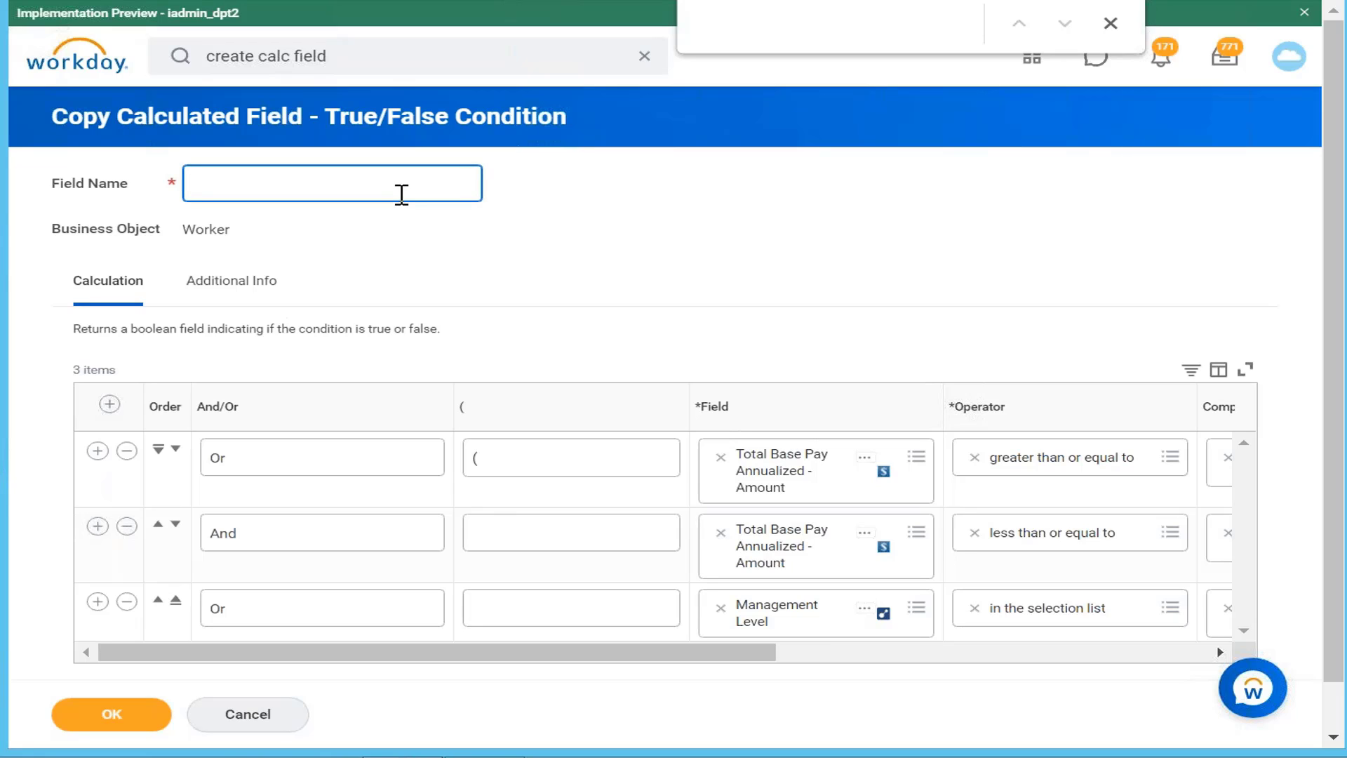
type("Cf")
type("ual base pay")
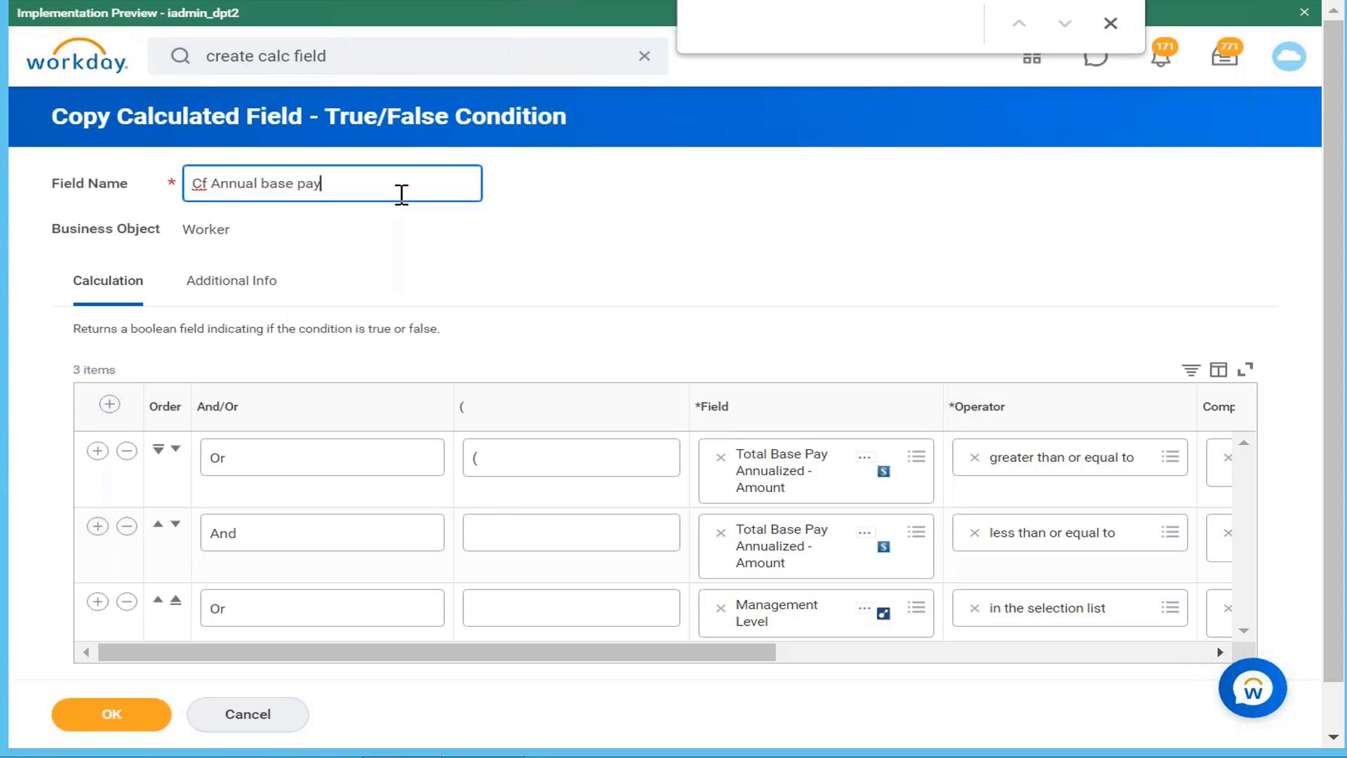
type(" nad management level")
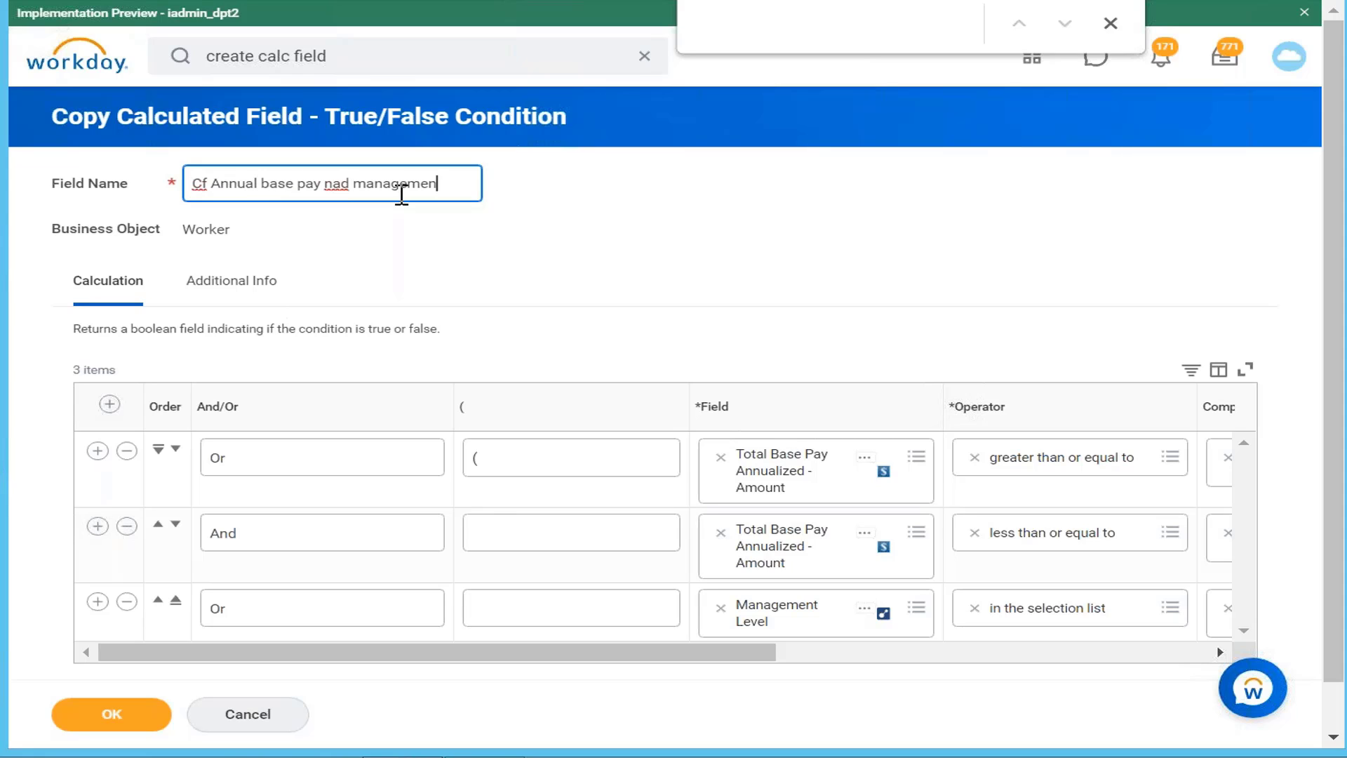
Step: Correct the name to 'Cf Annual base pay and management level' and save the copy
left_click(347, 178)
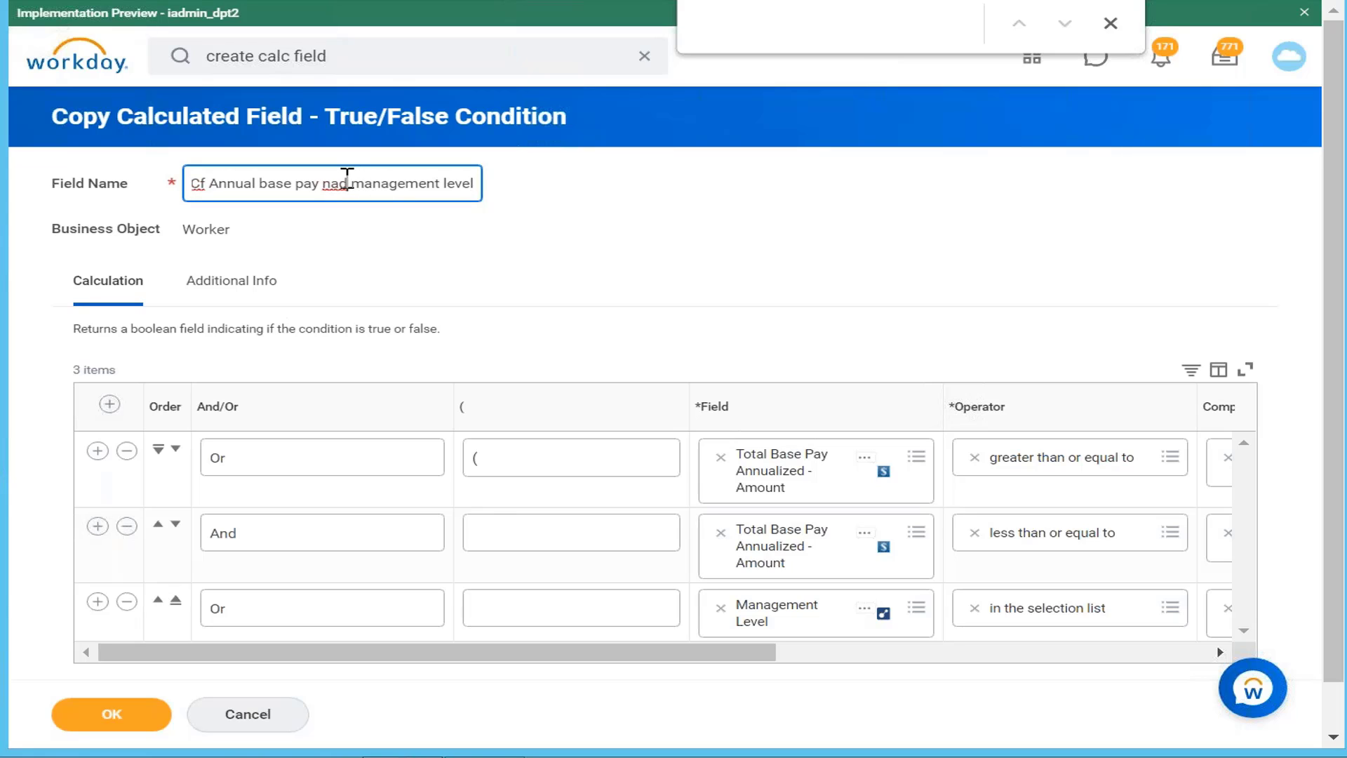
key("BackSpace")
key("BackSpace")
key("BackSpace")
type("z")
key("BackSpace")
type("and")
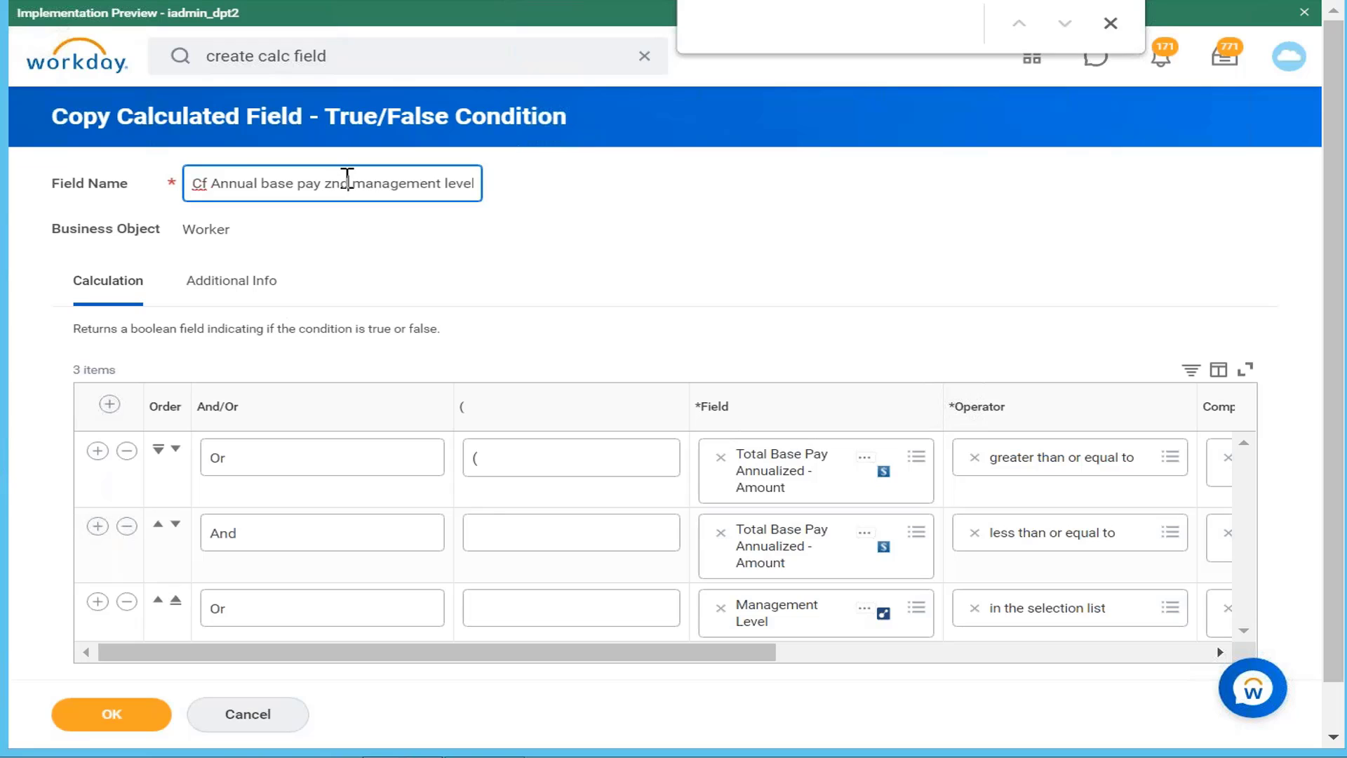
left_click(330, 175)
type("z")
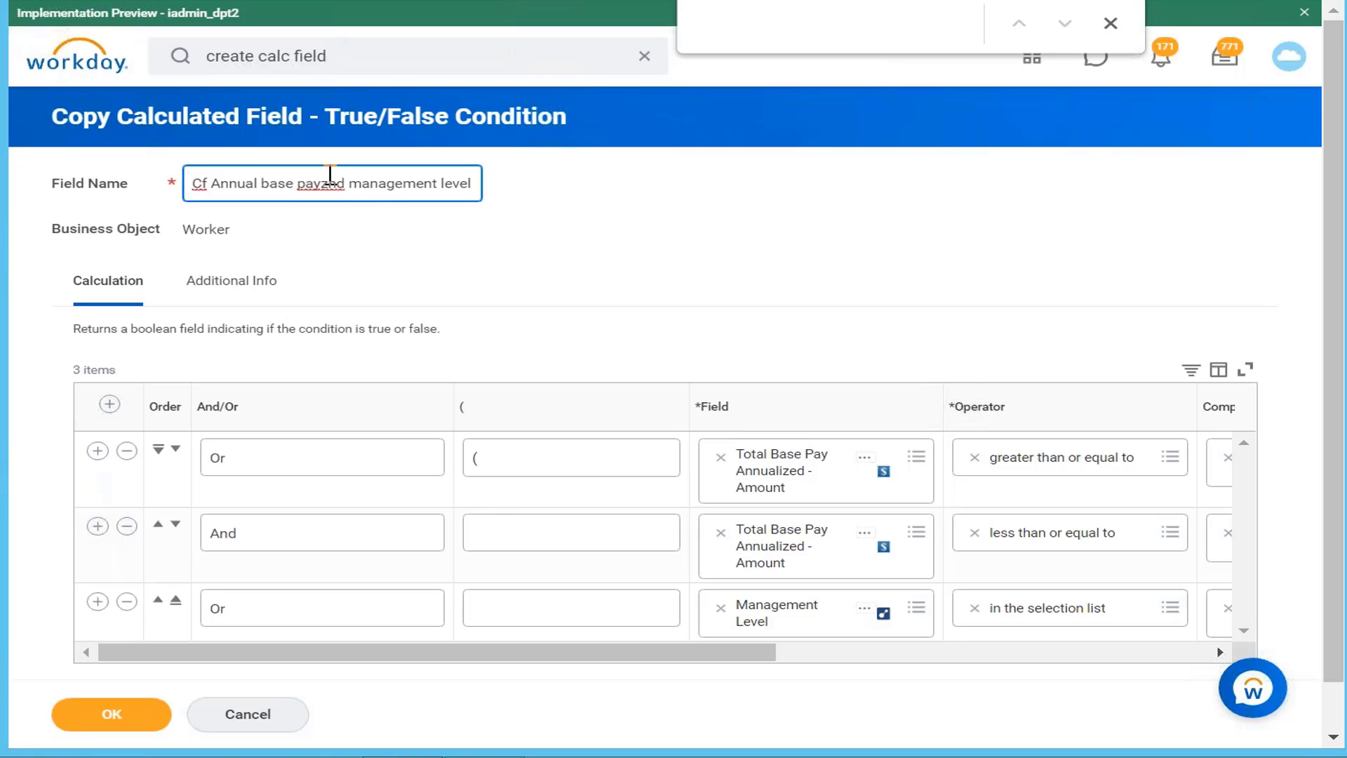
key("BackSpace")
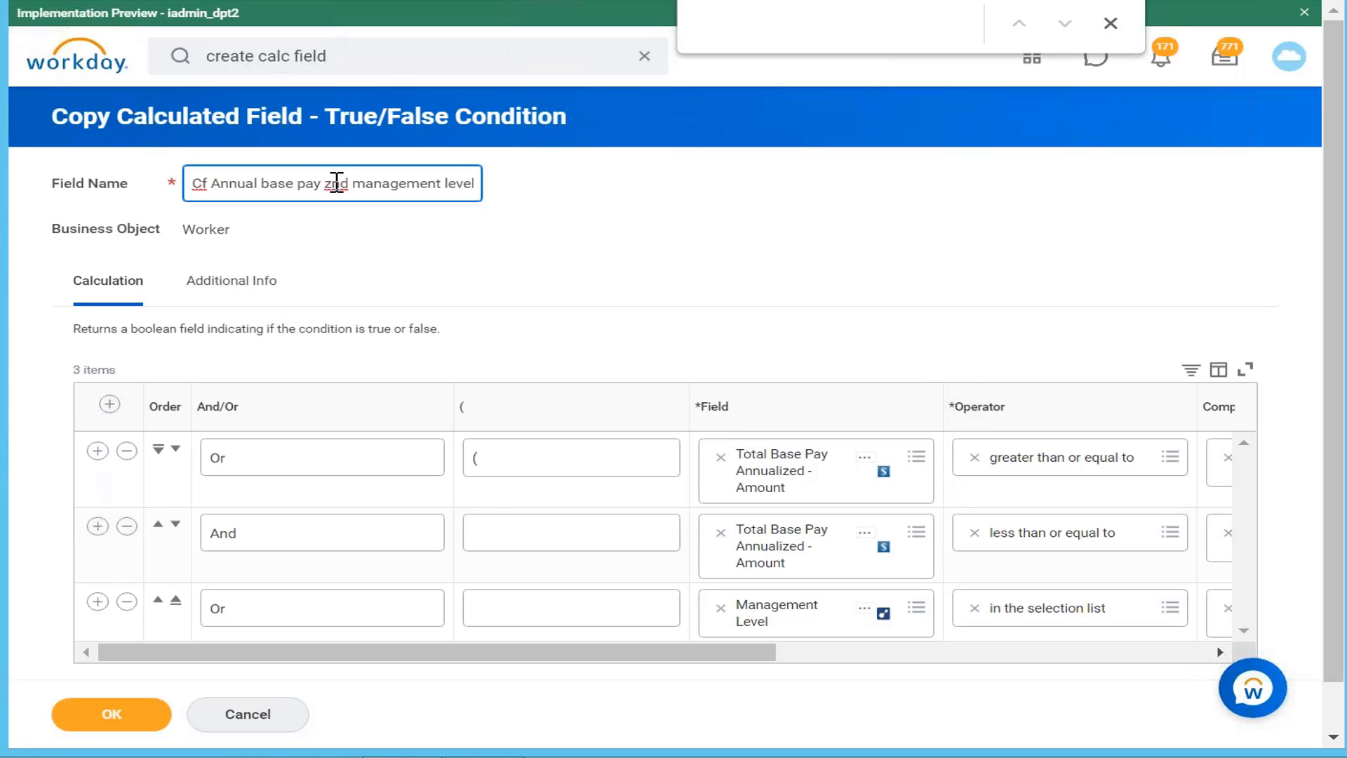
key("BackSpace")
type("a")
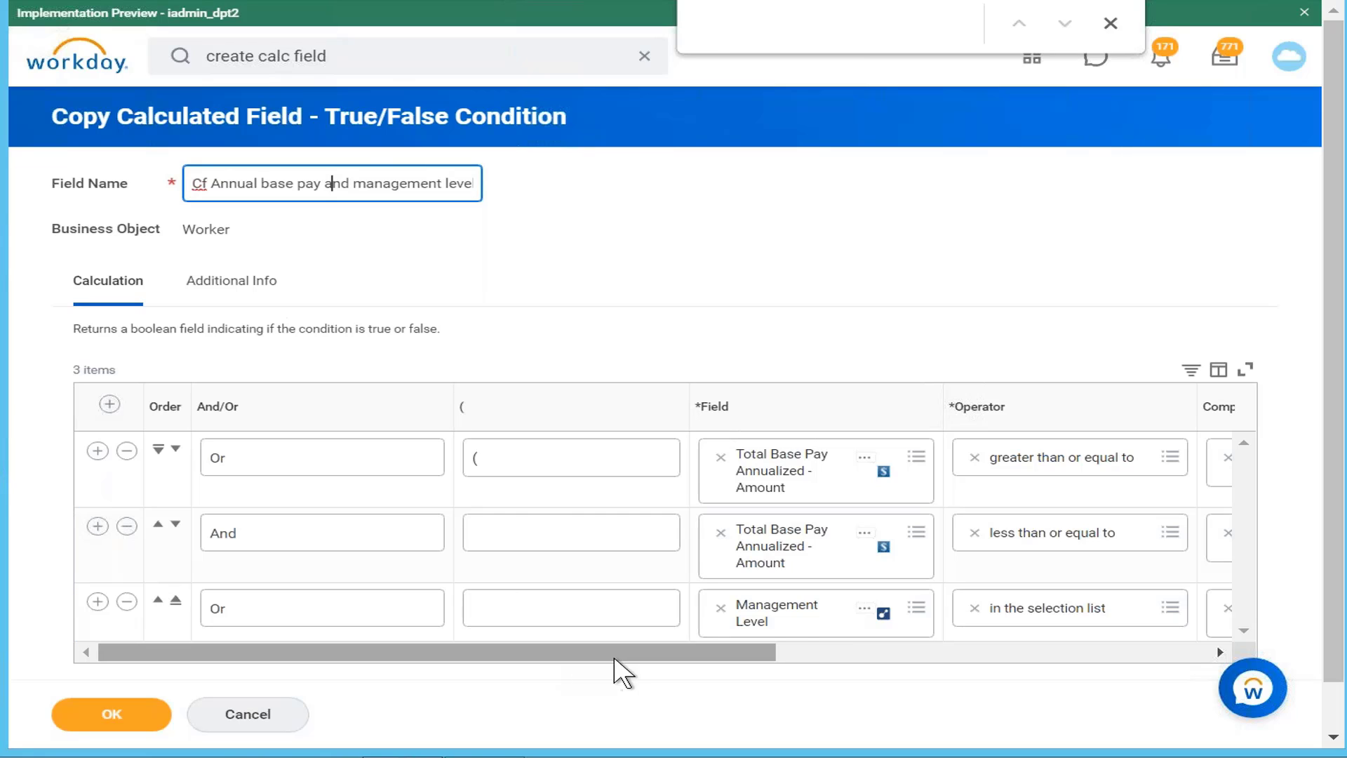
left_click(131, 717)
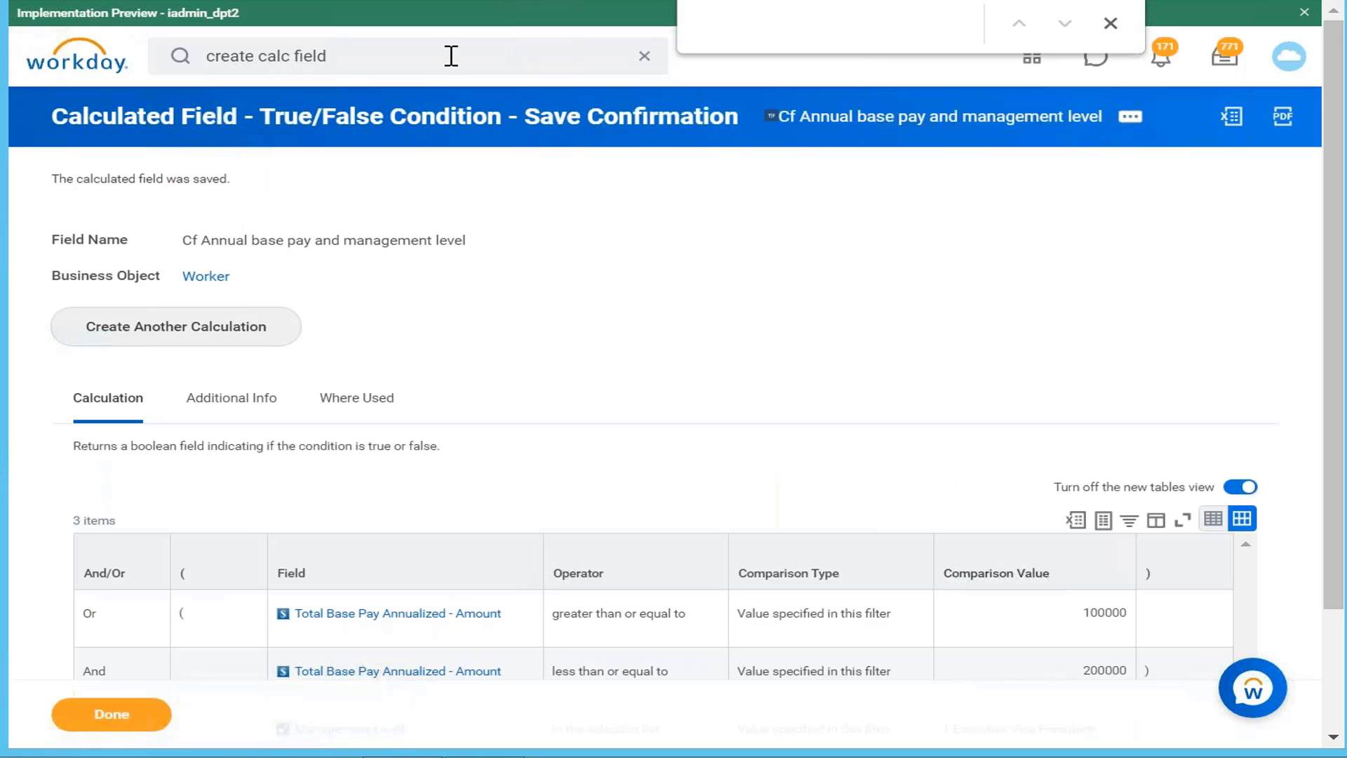
Step: Search 'CF annual base pay' and open the 'CF Annual Base pay 1 lakh to 2 lakh' field
left_click(424, 55)
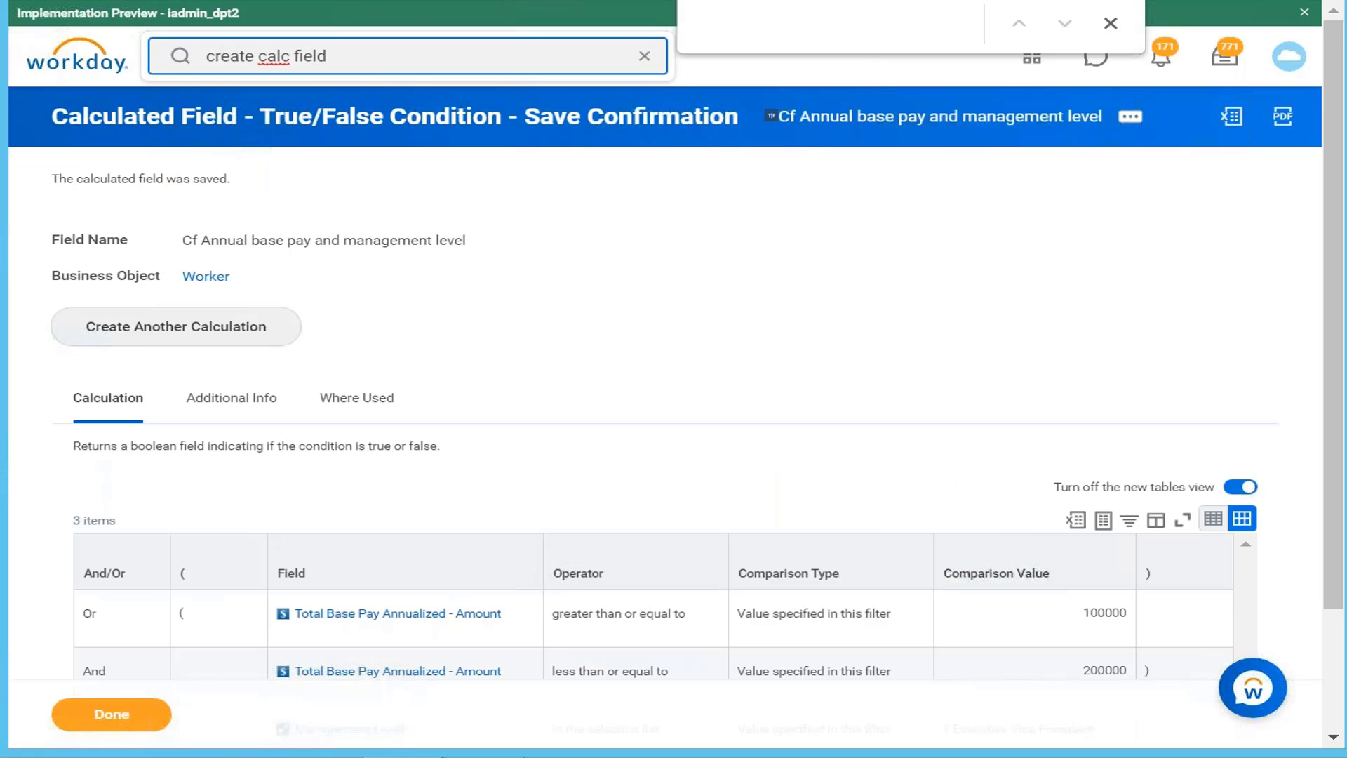
key("BackSpace")
key("BackSpace")
key("BackSpace")
key("BackSpace")
key("BackSpace")
key("BackSpace")
key("BackSpace")
key("BackSpace")
key("BackSpace")
key("BackSpace")
key("BackSpace")
key("BackSpace")
key("BackSpace")
key("BackSpace")
key("BackSpace")
key("BackSpace")
key("BackSpace")
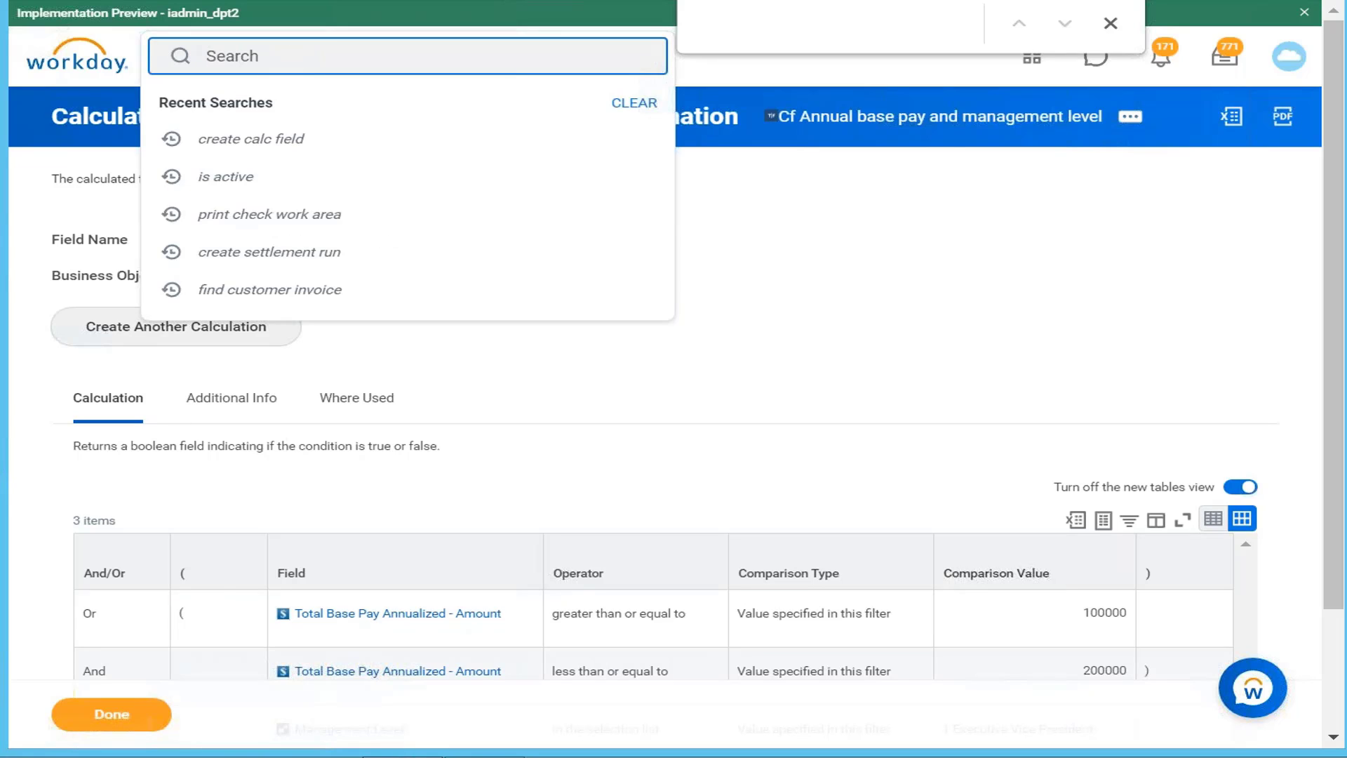
type("CF annual base ")
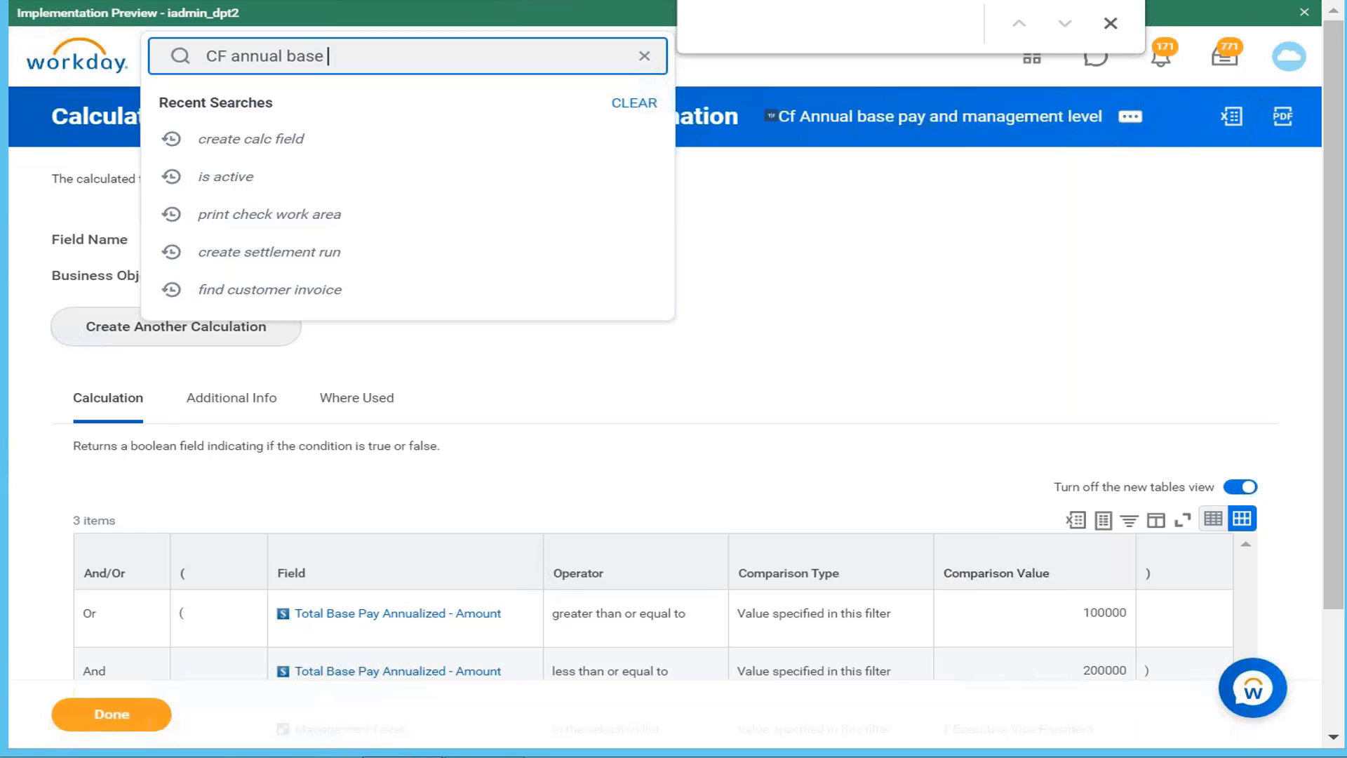
type("pay")
key("Return")
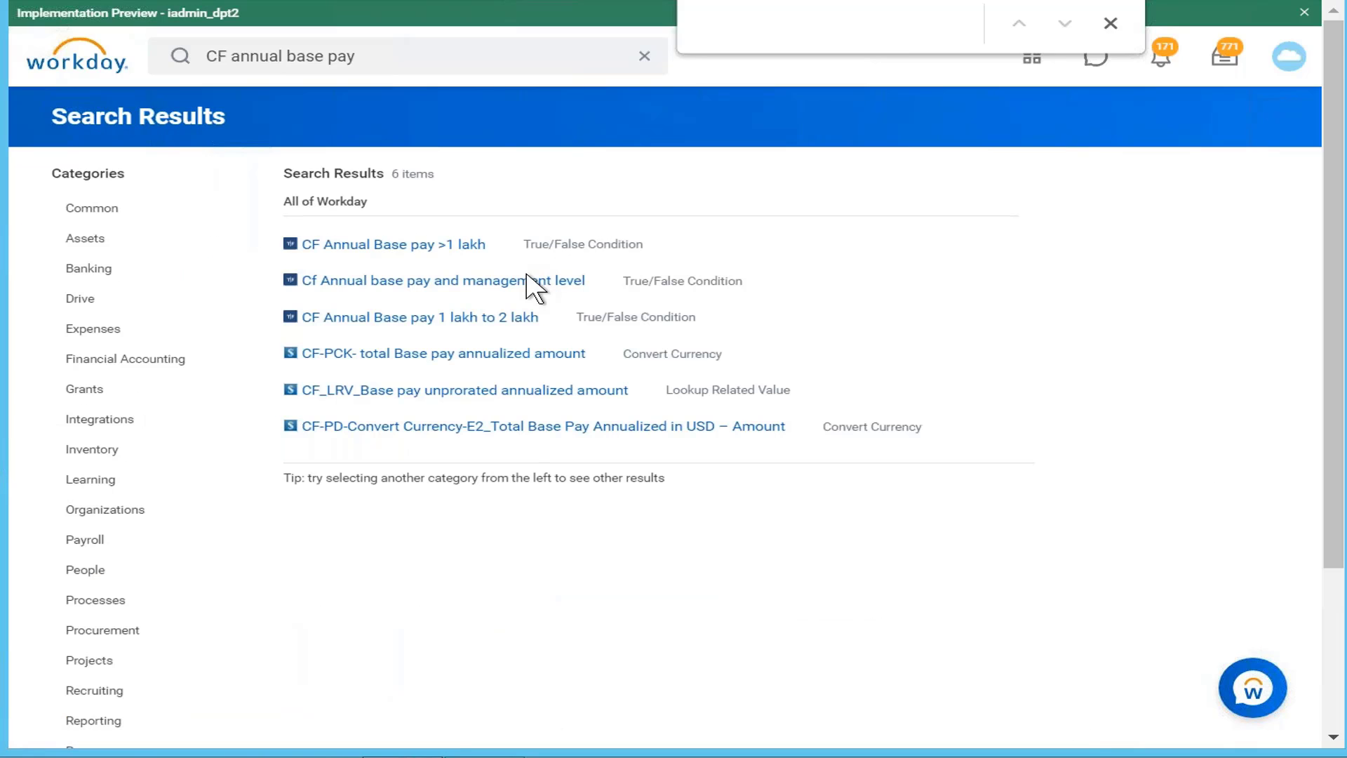
left_click(500, 323)
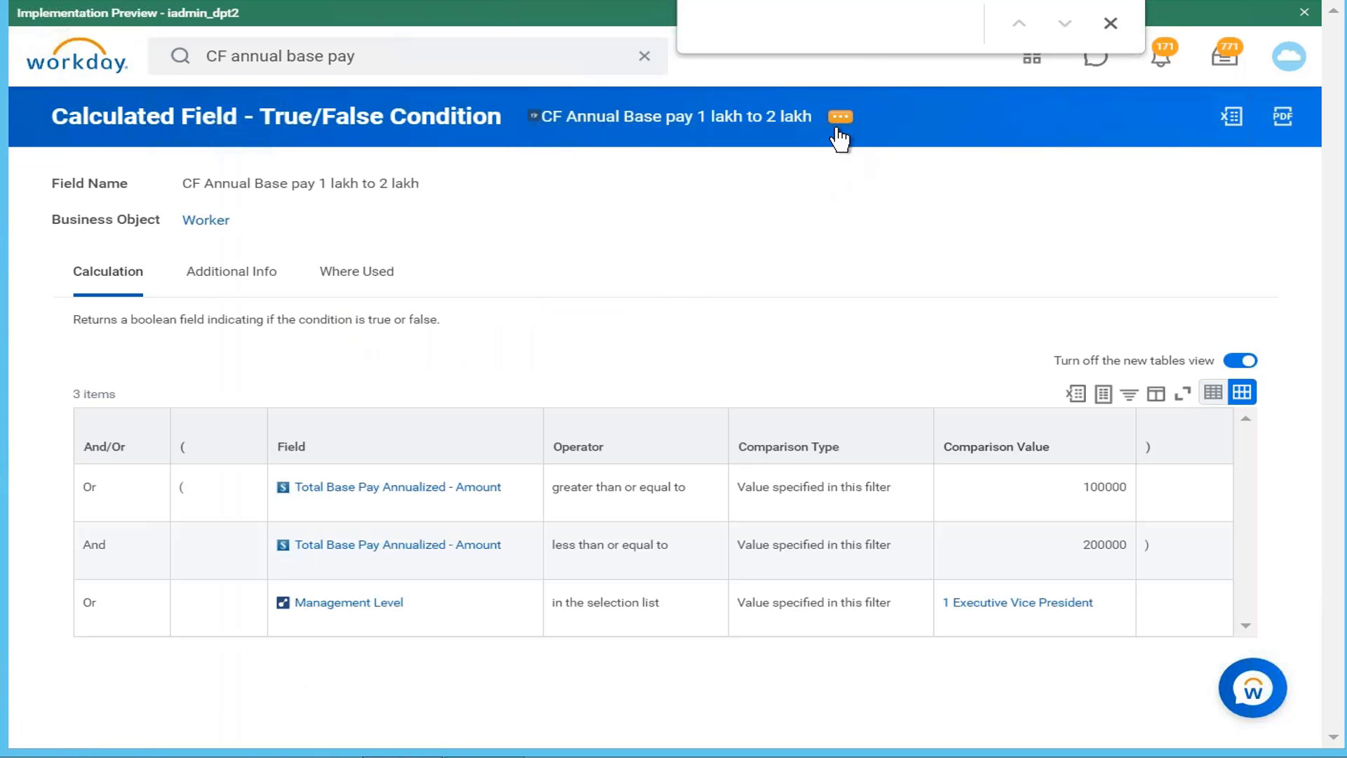
Step: Edit the field, deleting the Management Level row and setting the first connector to And
left_click(839, 118)
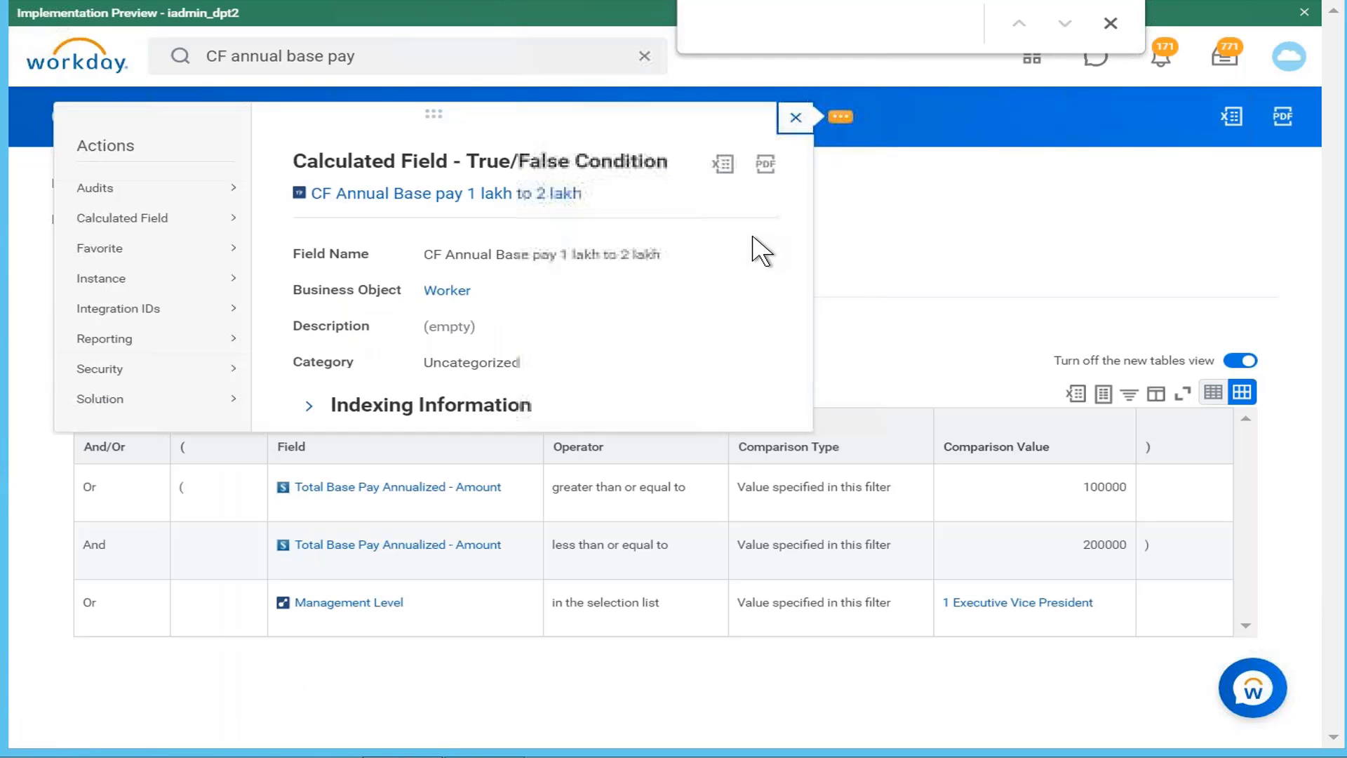
mouse_move(232, 224)
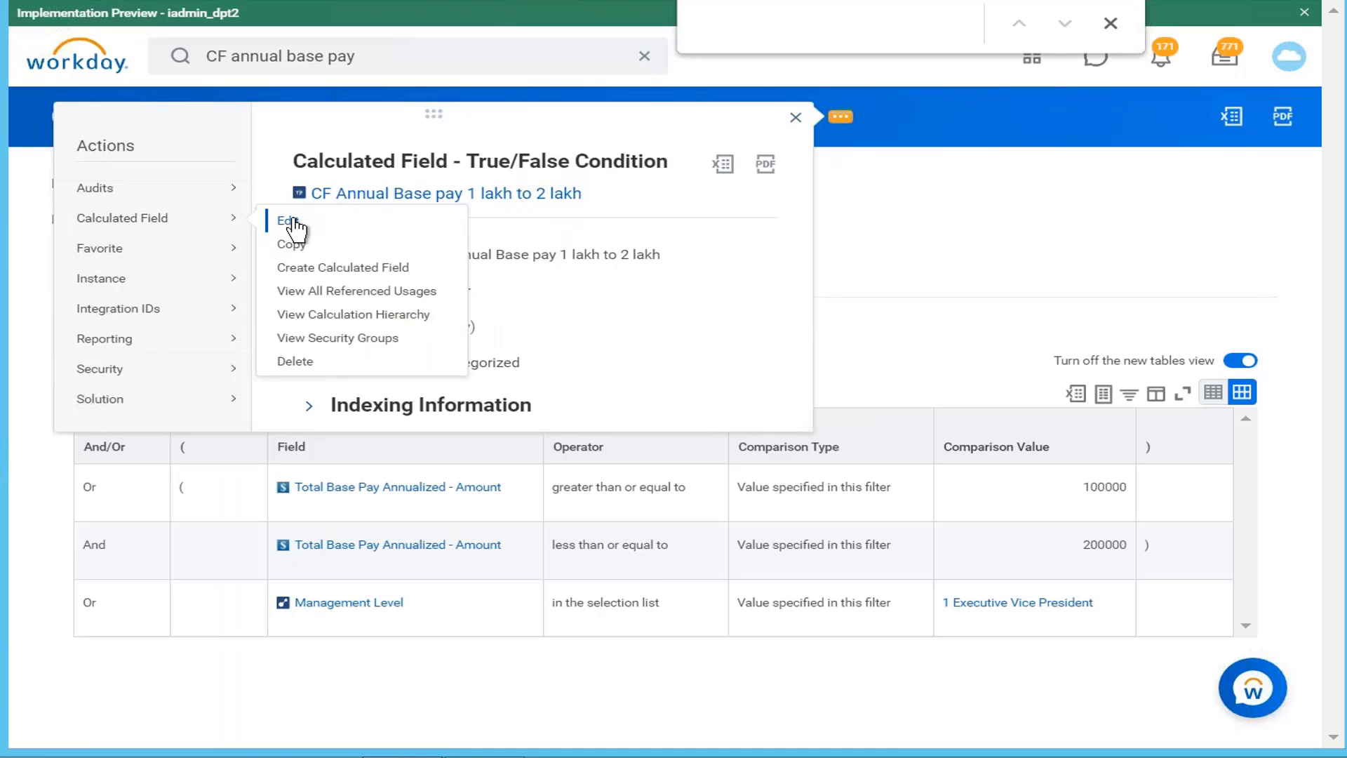
left_click(294, 222)
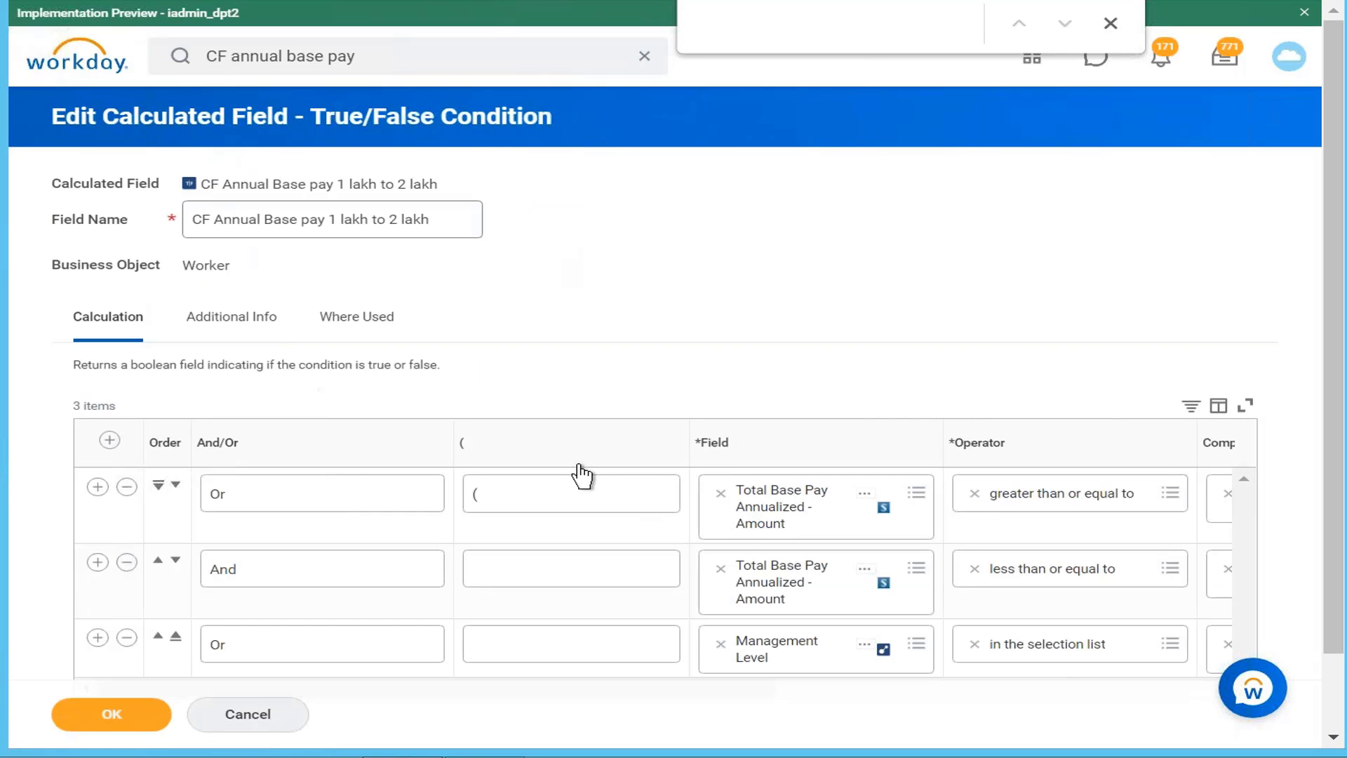
left_click(127, 638)
left_click(418, 503)
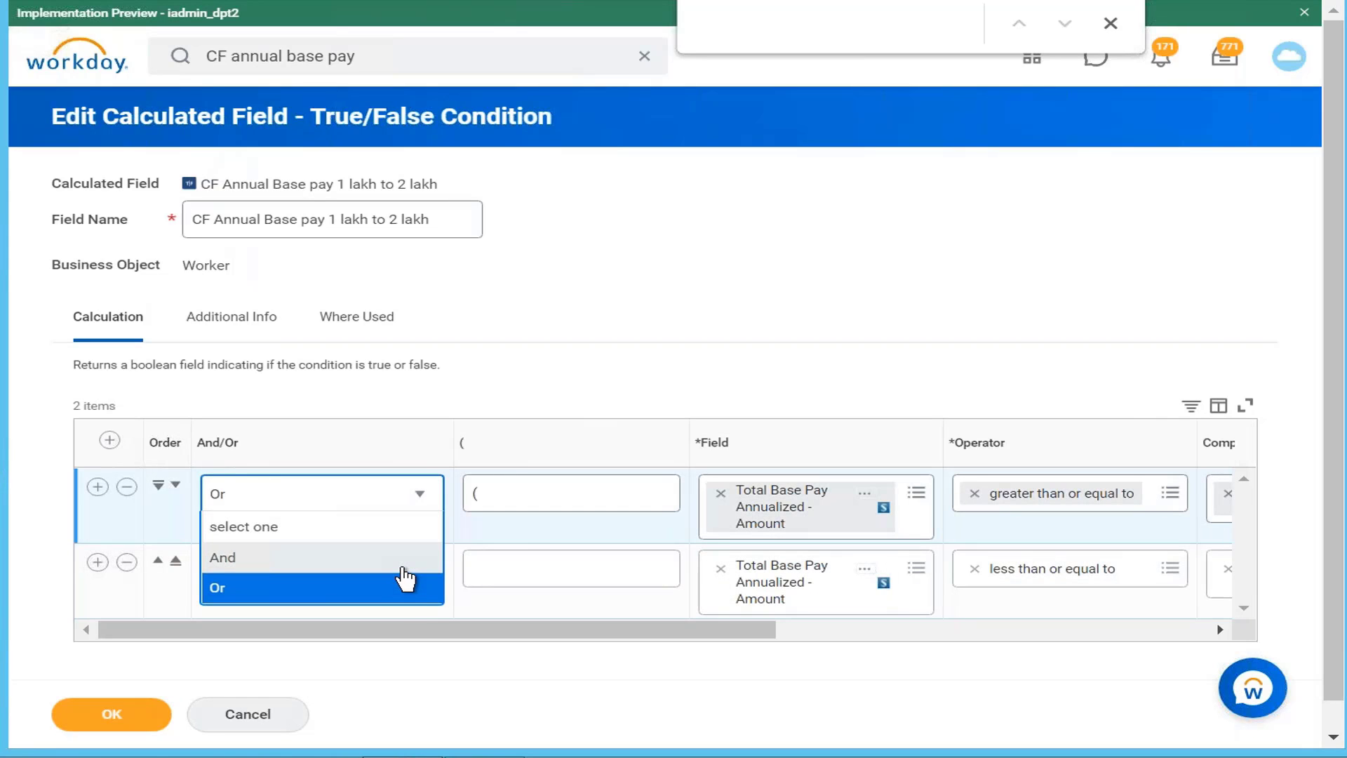
left_click(402, 561)
Step: Remove the opening and closing brackets from the two pay conditions and save
left_click(524, 505)
key("BackSpace")
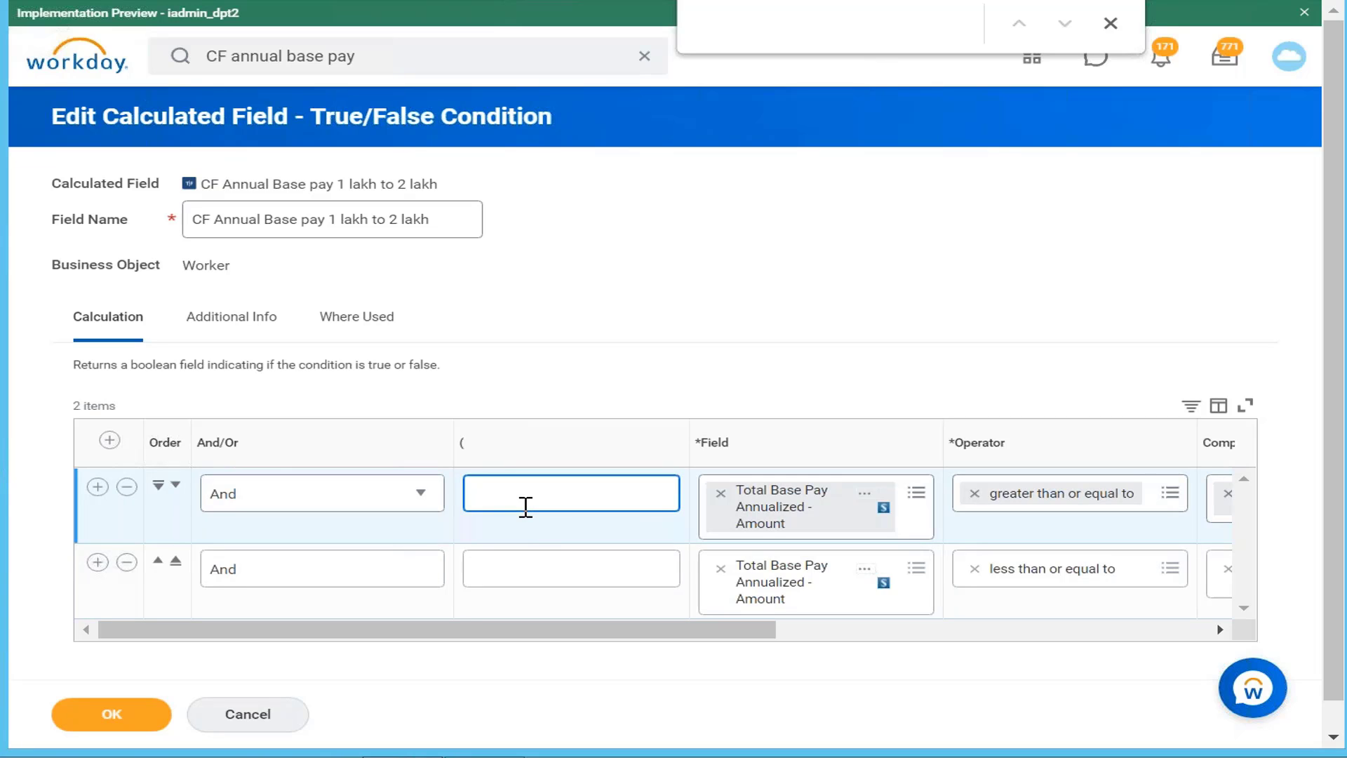
left_click_drag(601, 632, 1097, 655)
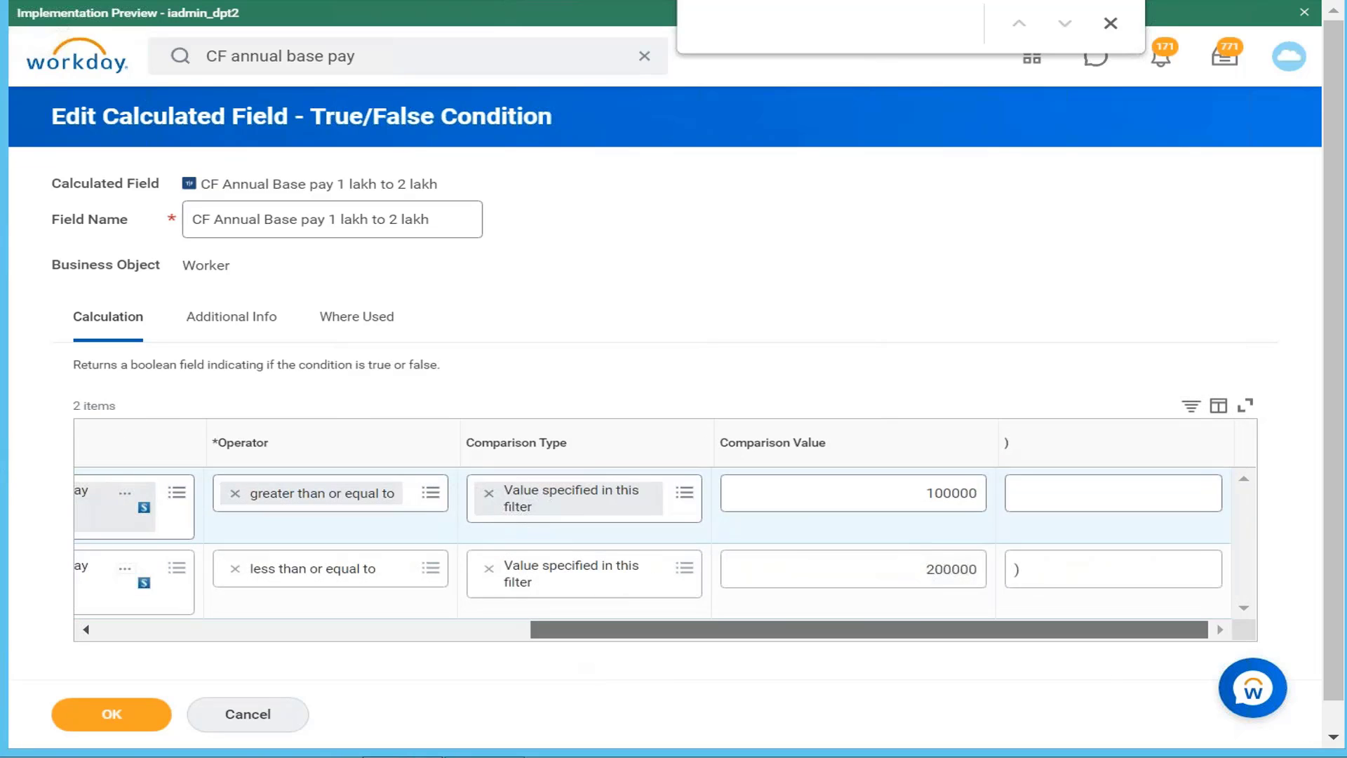
left_click(1045, 576)
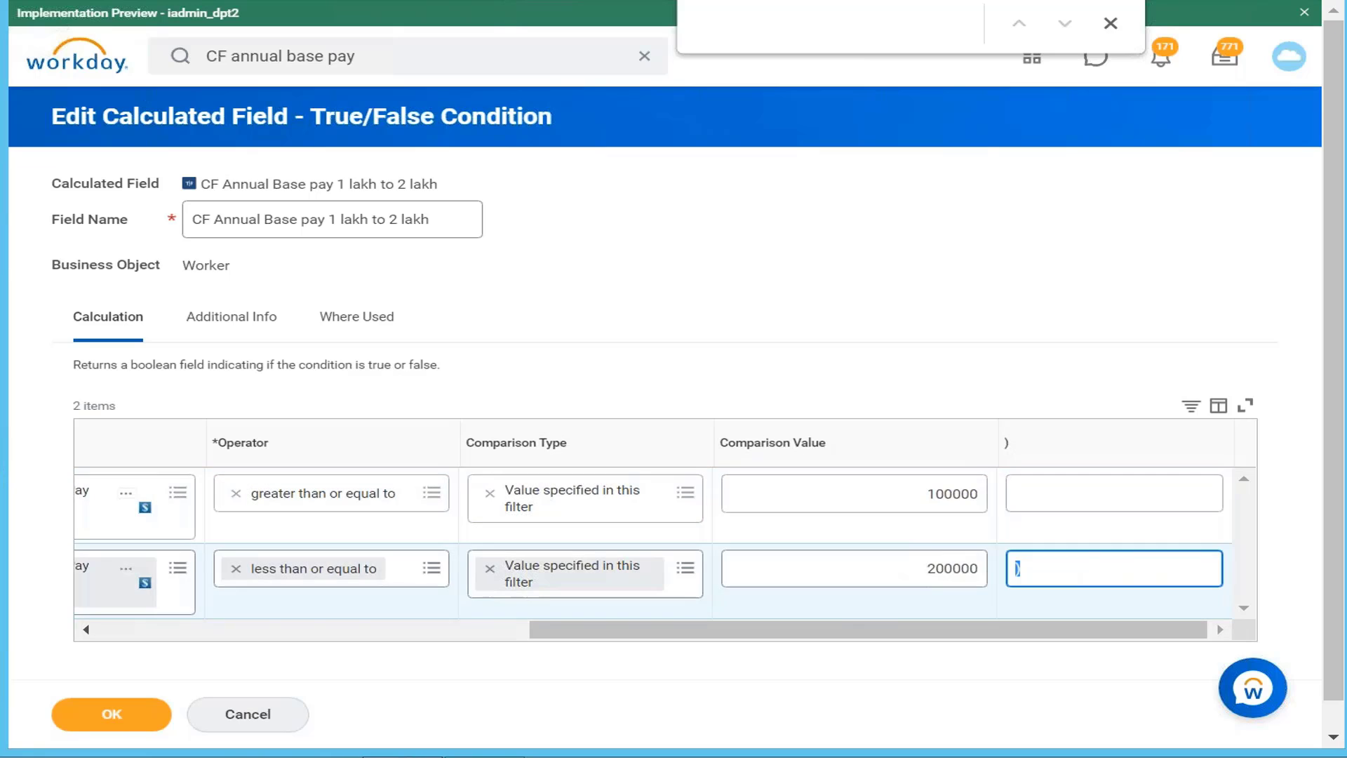
key("BackSpace")
left_click(82, 723)
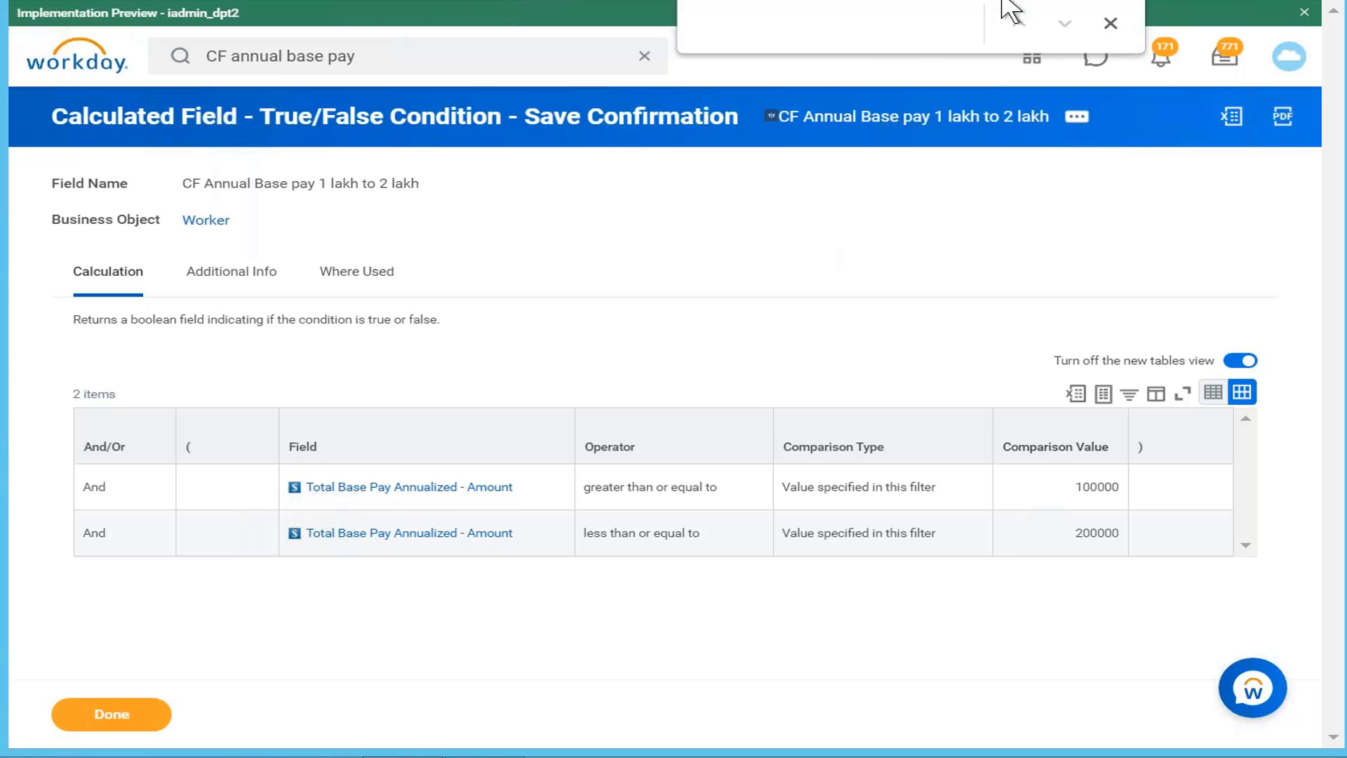
Step: Close the find bar and rerun the earlier 'create calc field' search
left_click(1110, 24)
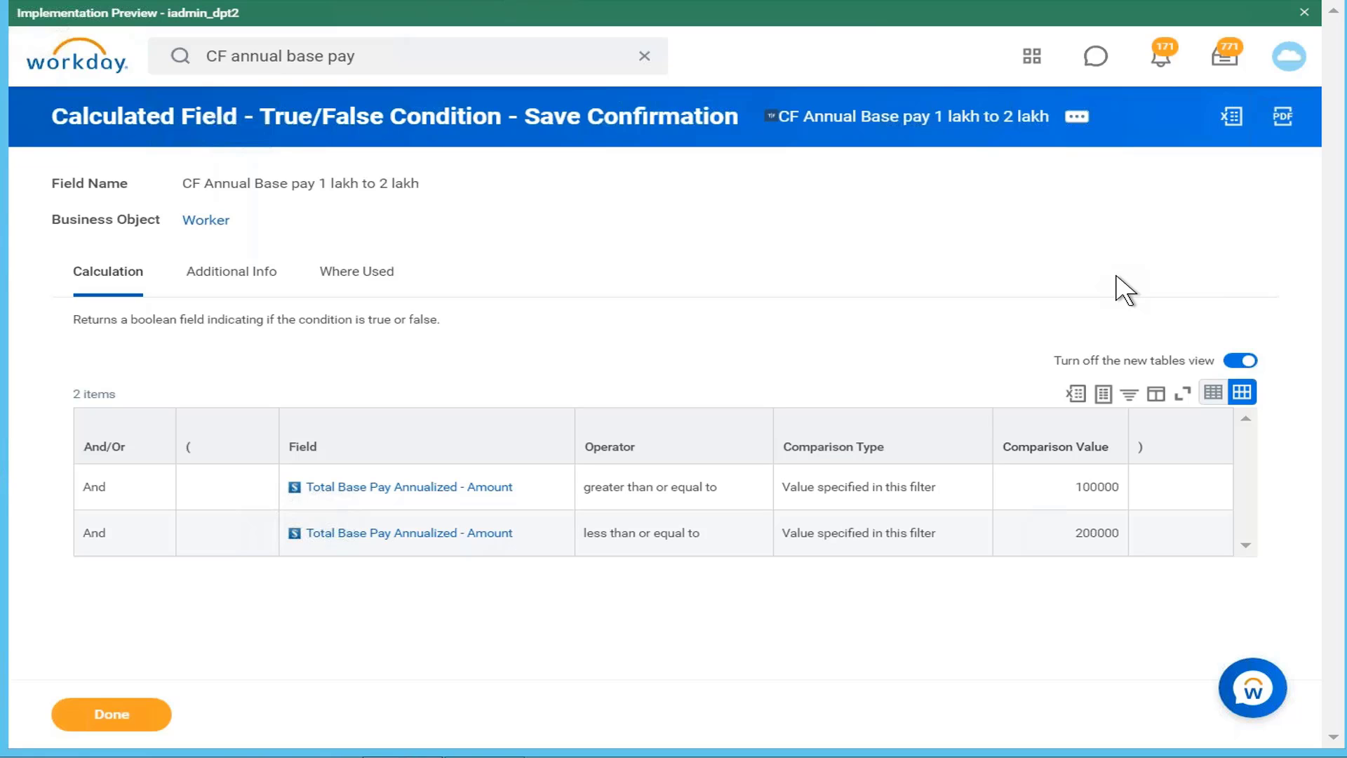
left_click(390, 57)
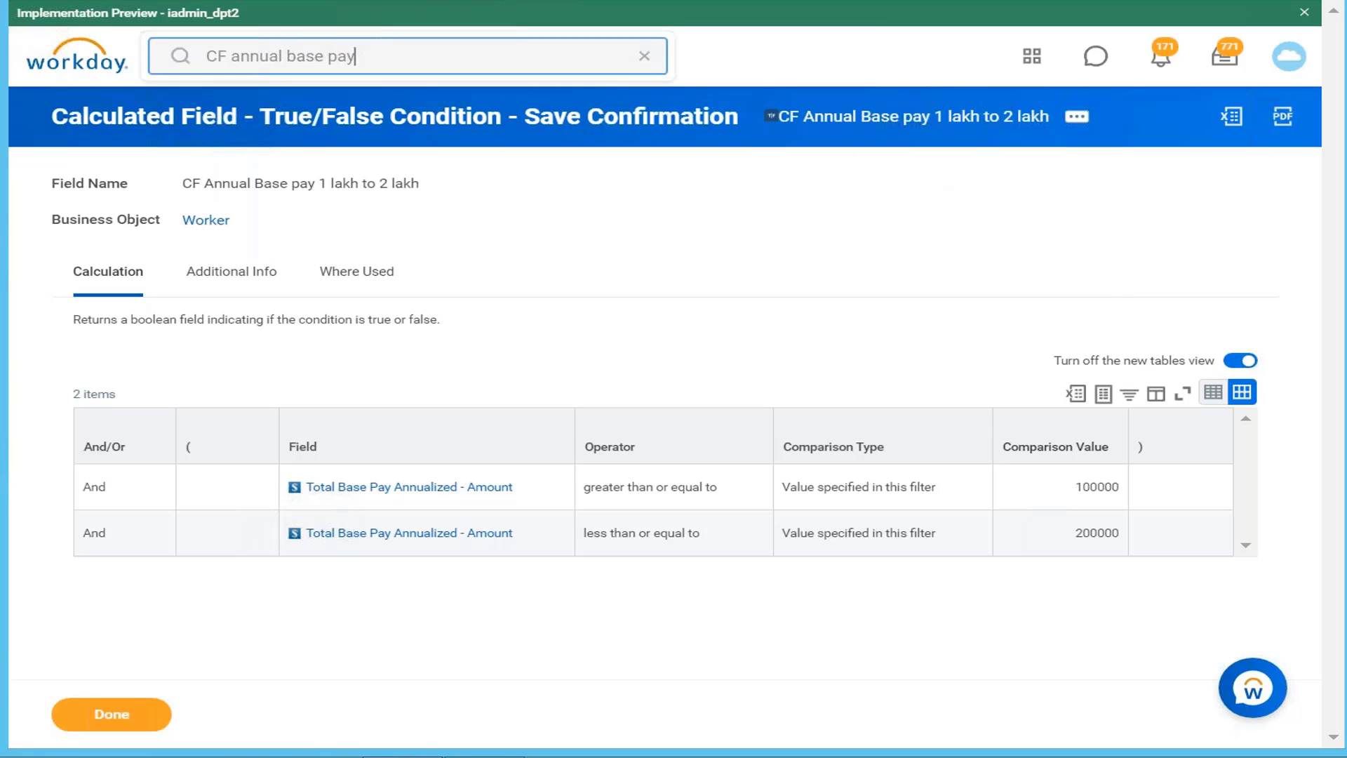
key("BackSpace")
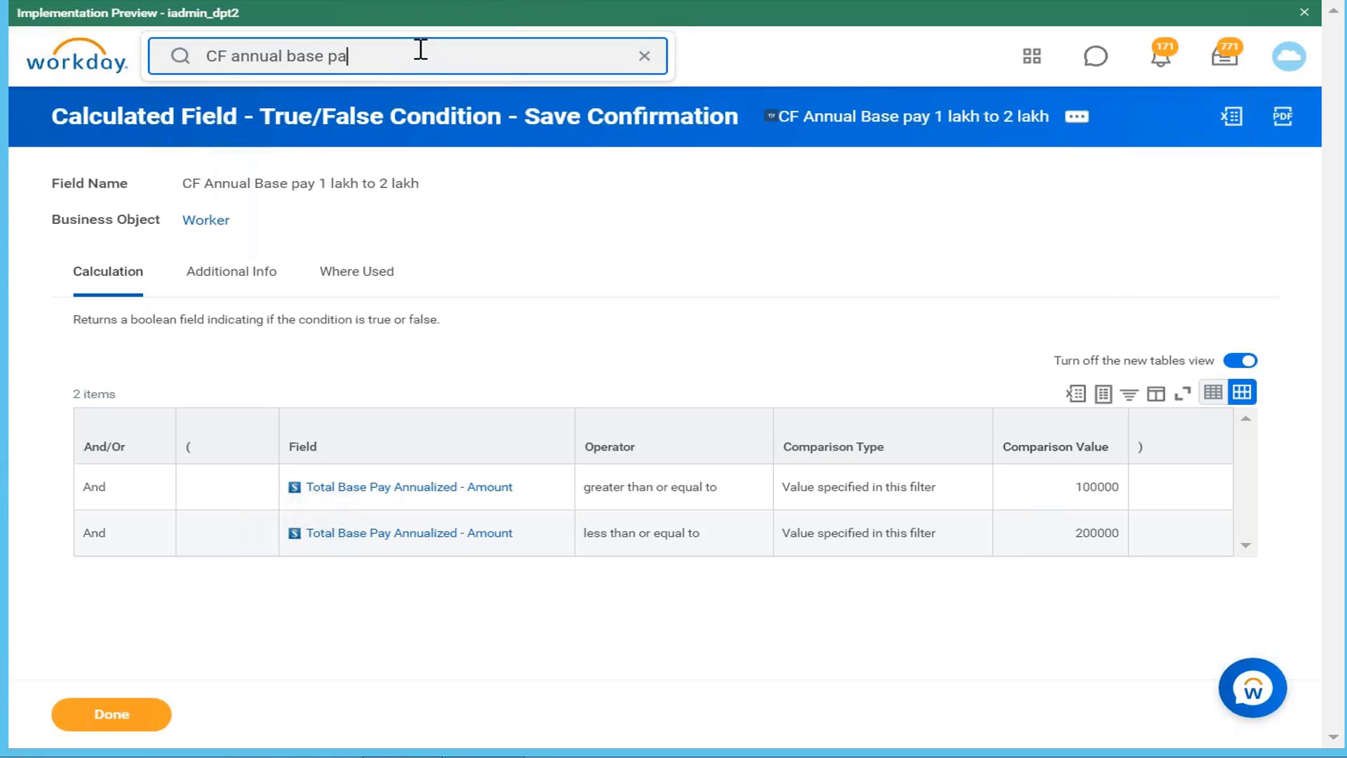
key("BackSpace")
key("BackSpace")
key("BackSpace")
key("BackSpace")
key("BackSpace")
key("BackSpace")
key("BackSpace")
key("BackSpace")
key("BackSpace")
key("BackSpace")
key("BackSpace")
key("BackSpace")
key("BackSpace")
key("BackSpace")
key("BackSpace")
key("BackSpace")
key("BackSpace")
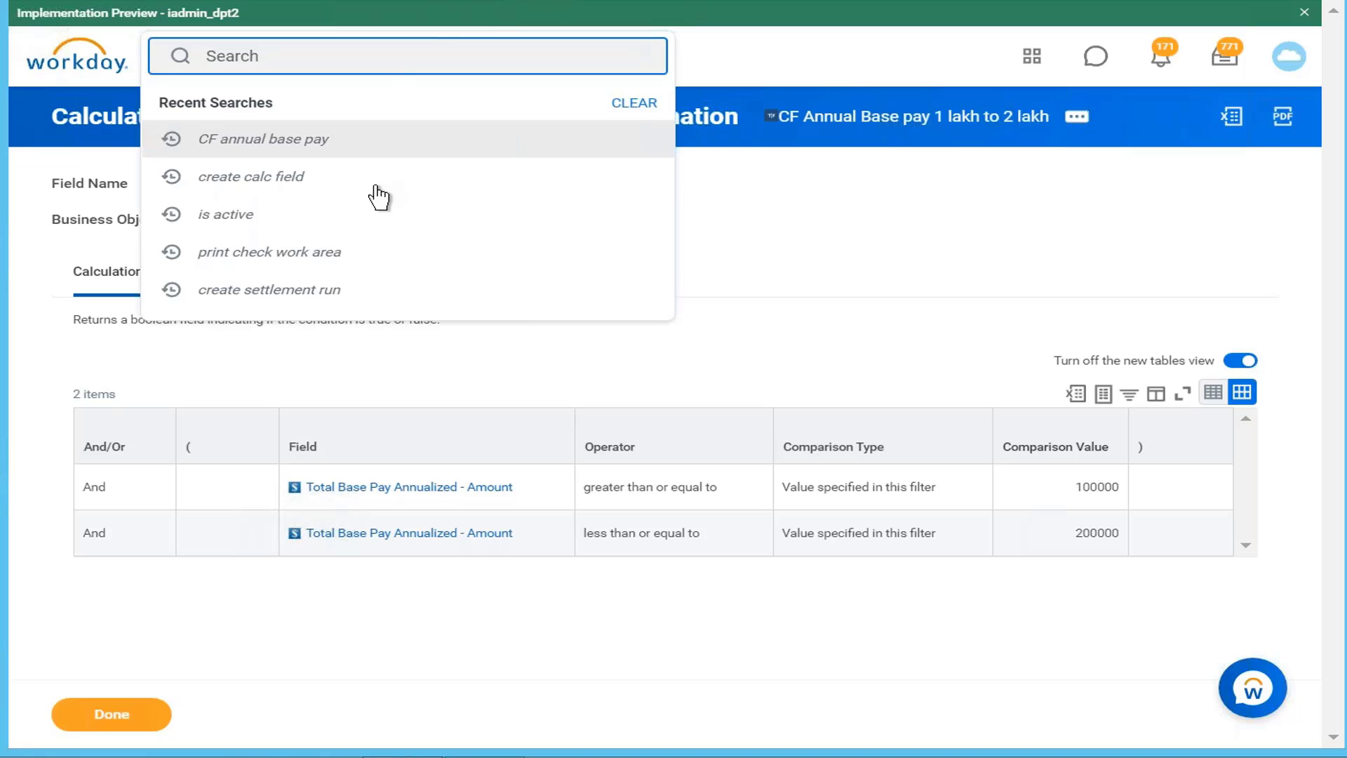
left_click(378, 188)
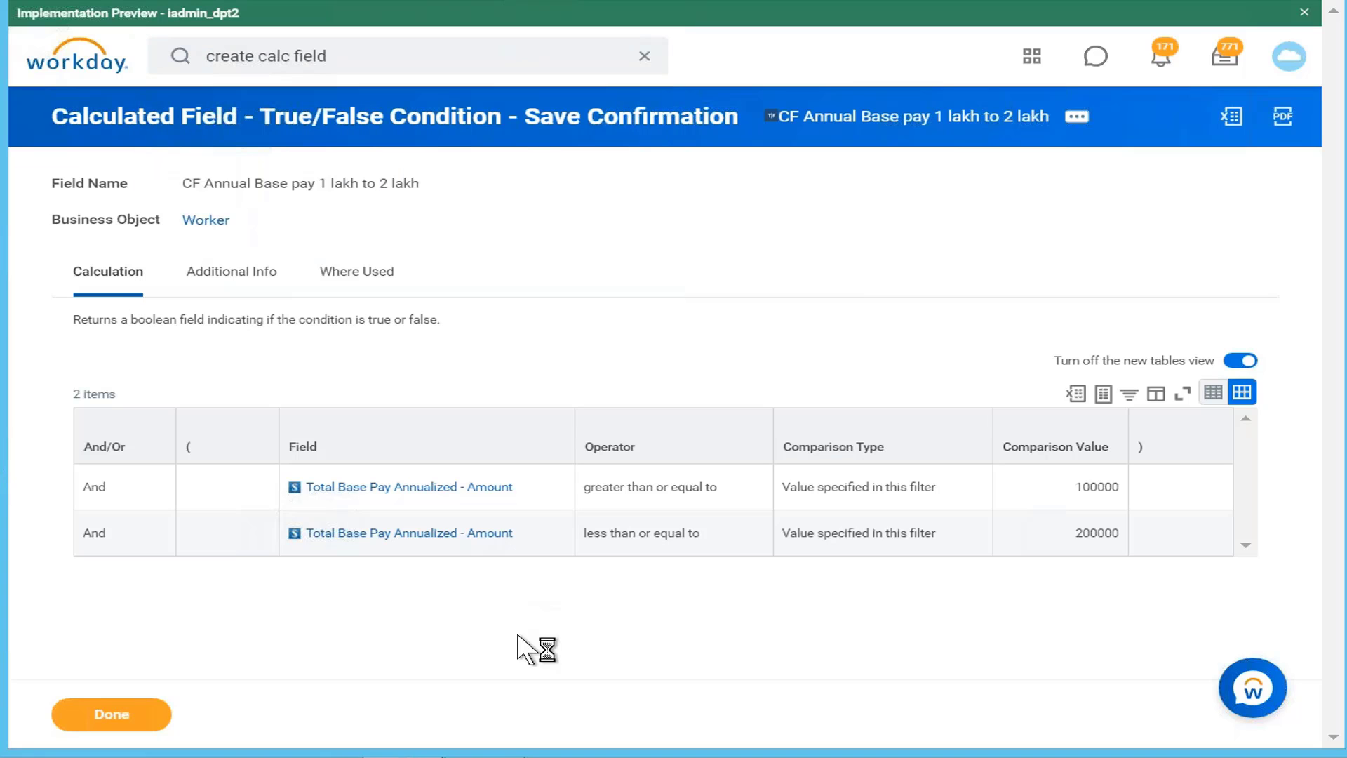
key("alt+Tab")
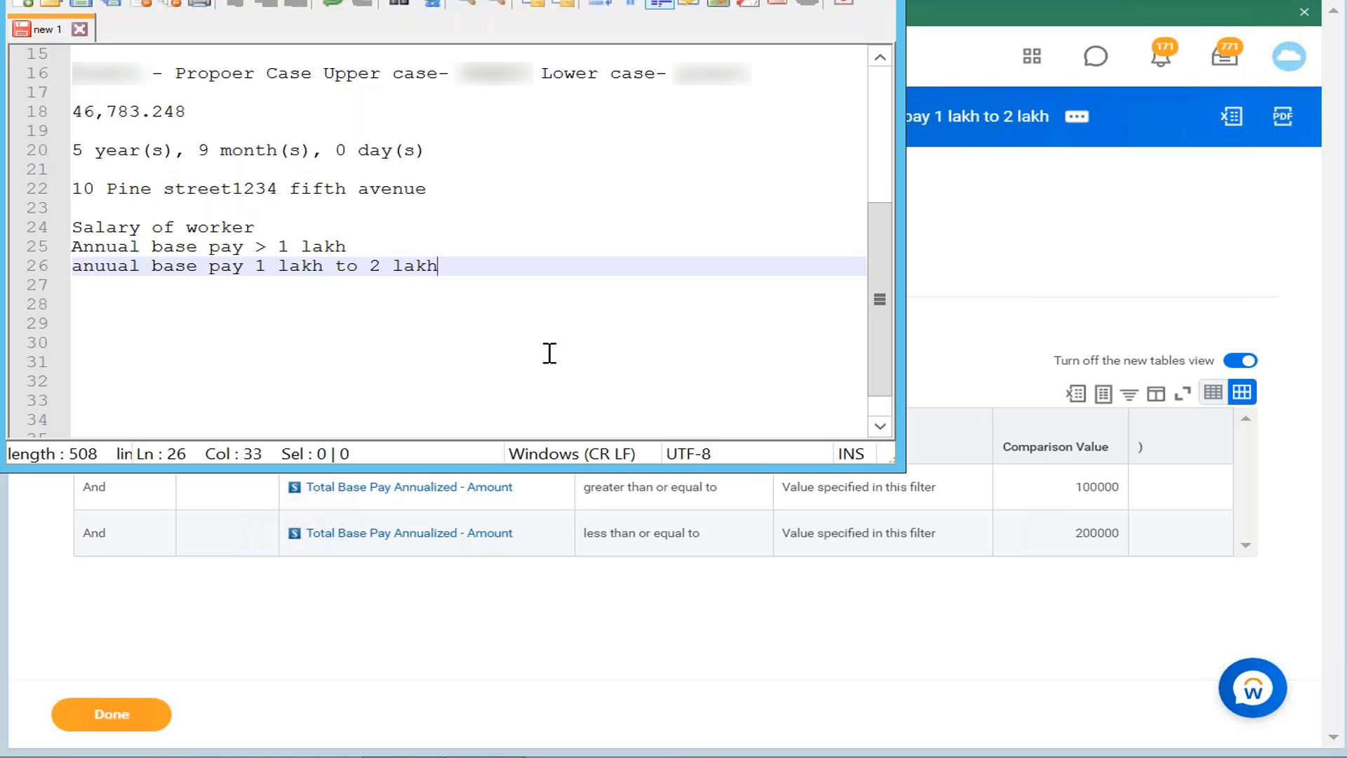
Step: Change line 25 of the notes to 'Annual base pay < 1 lakh Medium compensated'
left_click(395, 235)
left_click(383, 247)
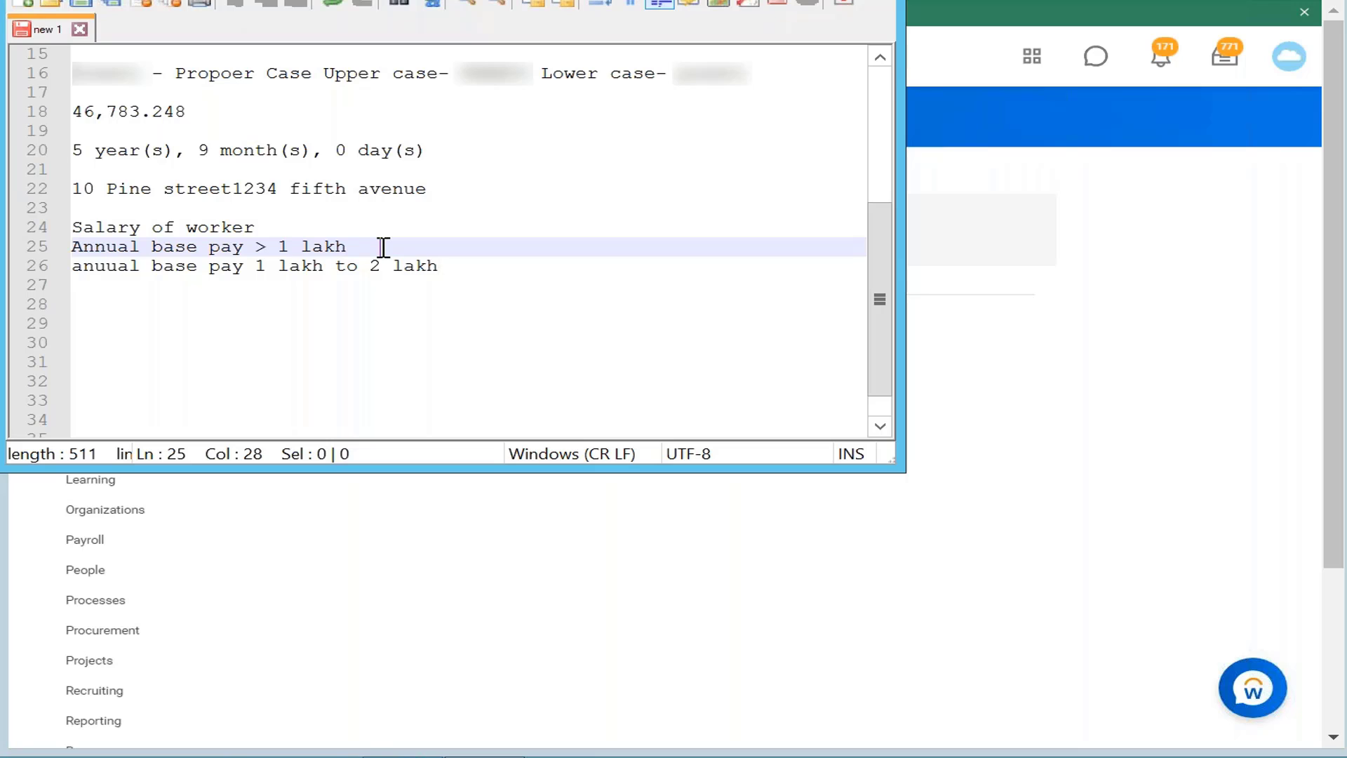
key("BackSpace")
key("BackSpace")
type("l")
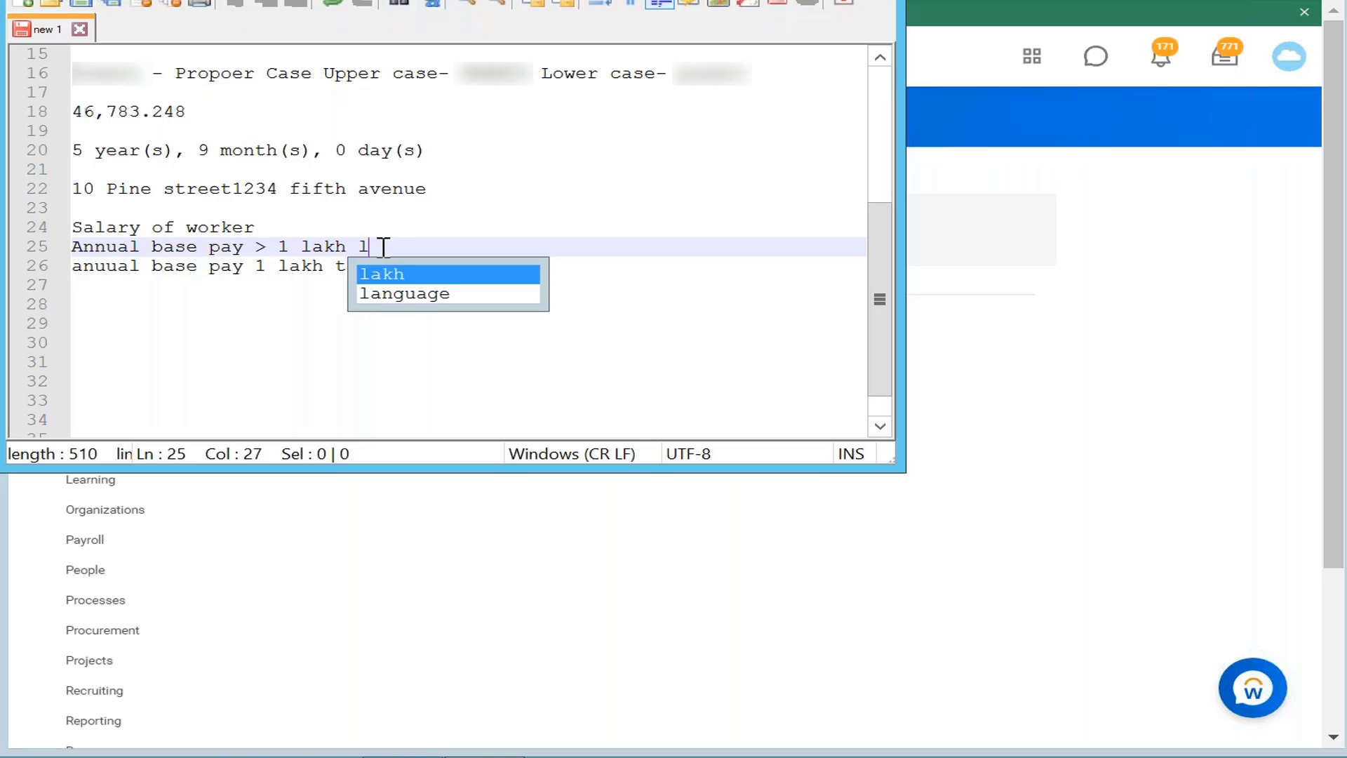
type("ess than 2 lakh")
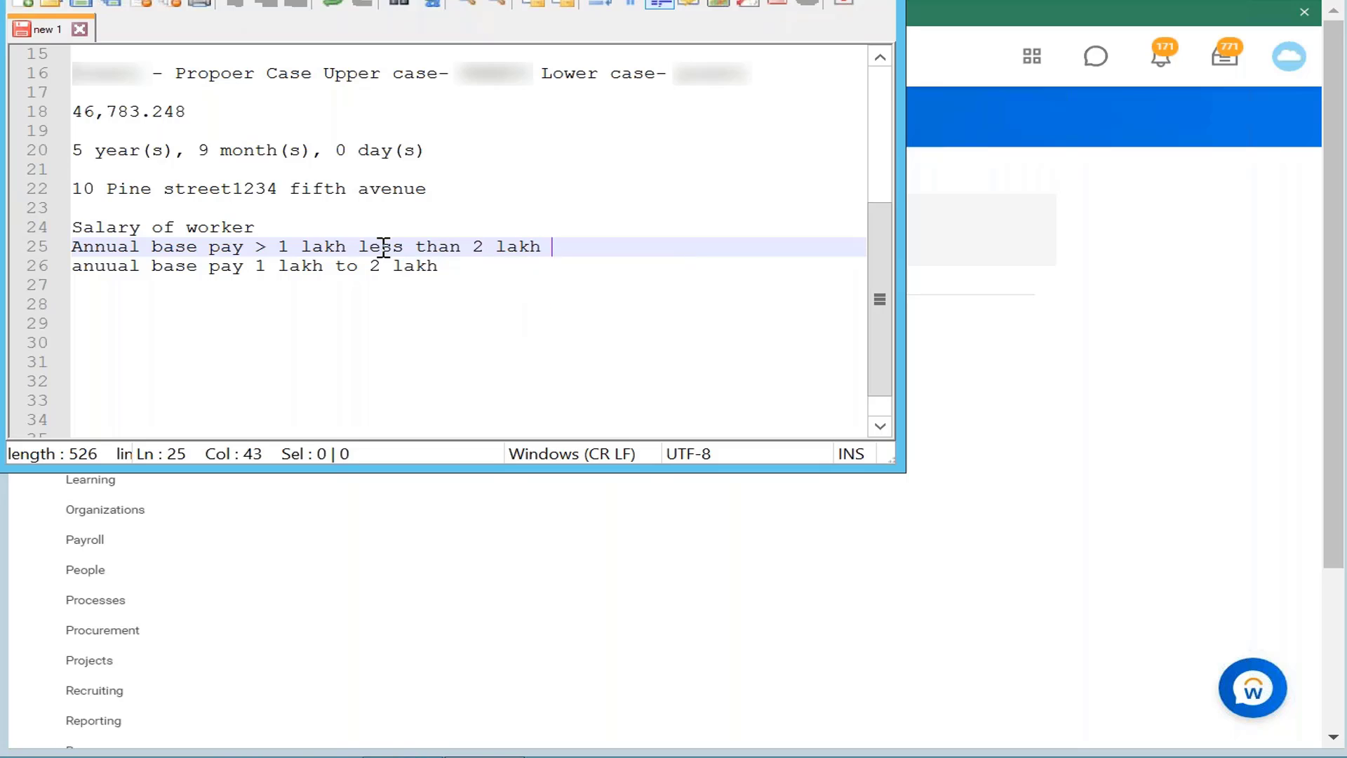
type("M")
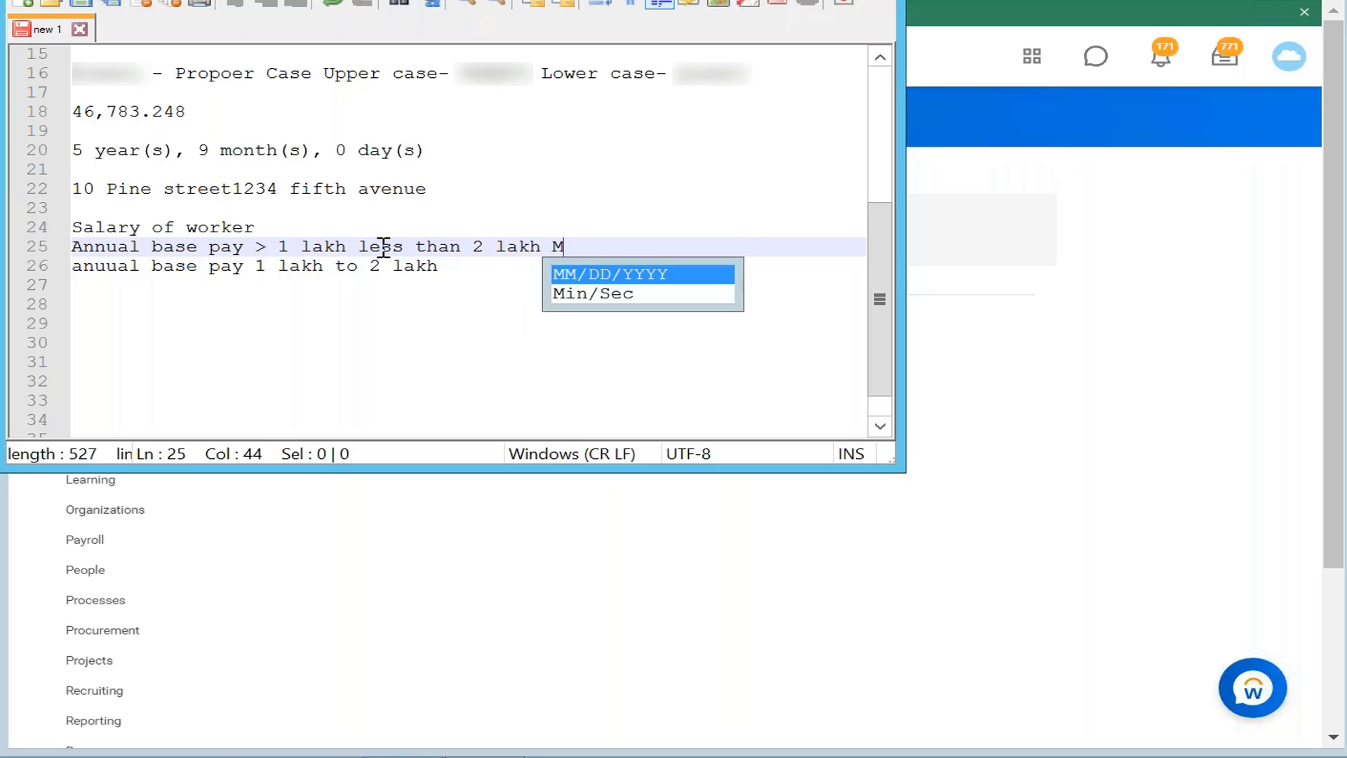
type("edium co")
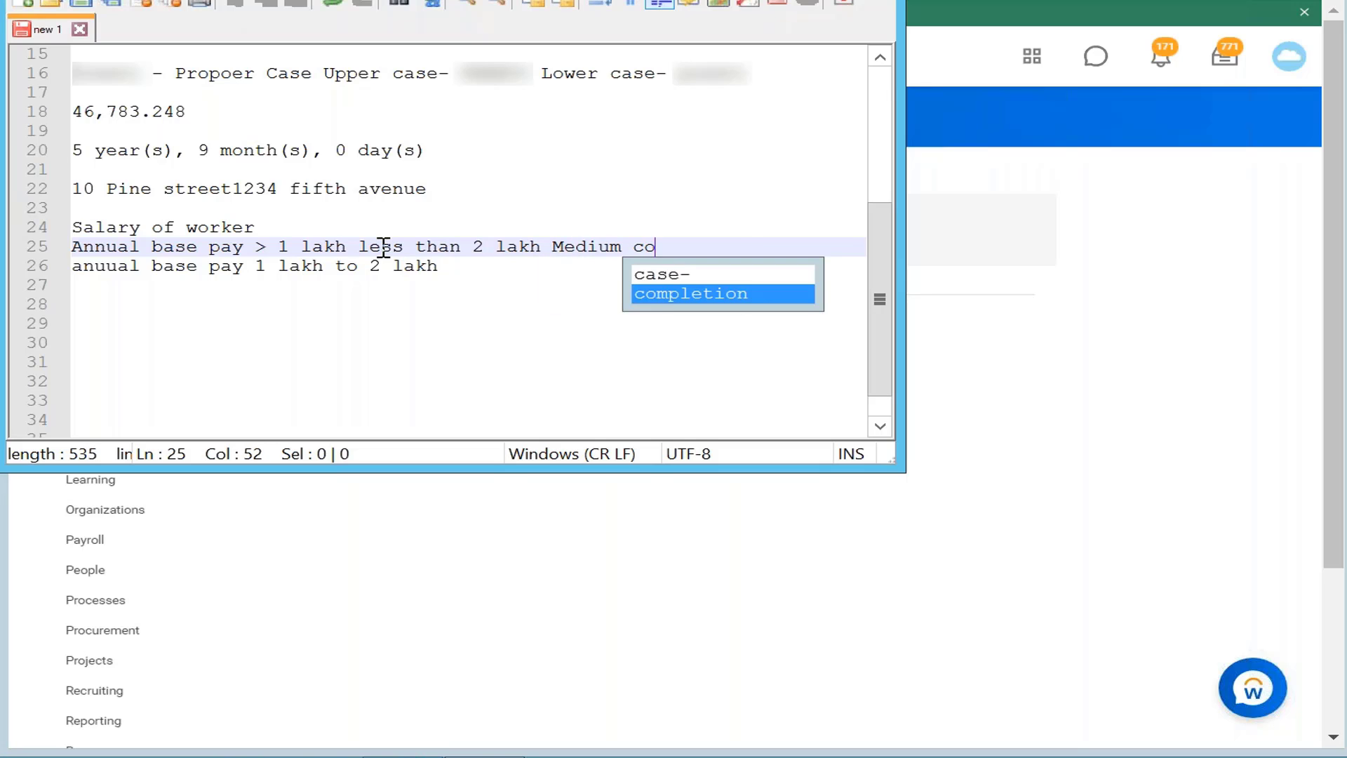
type("mpensated")
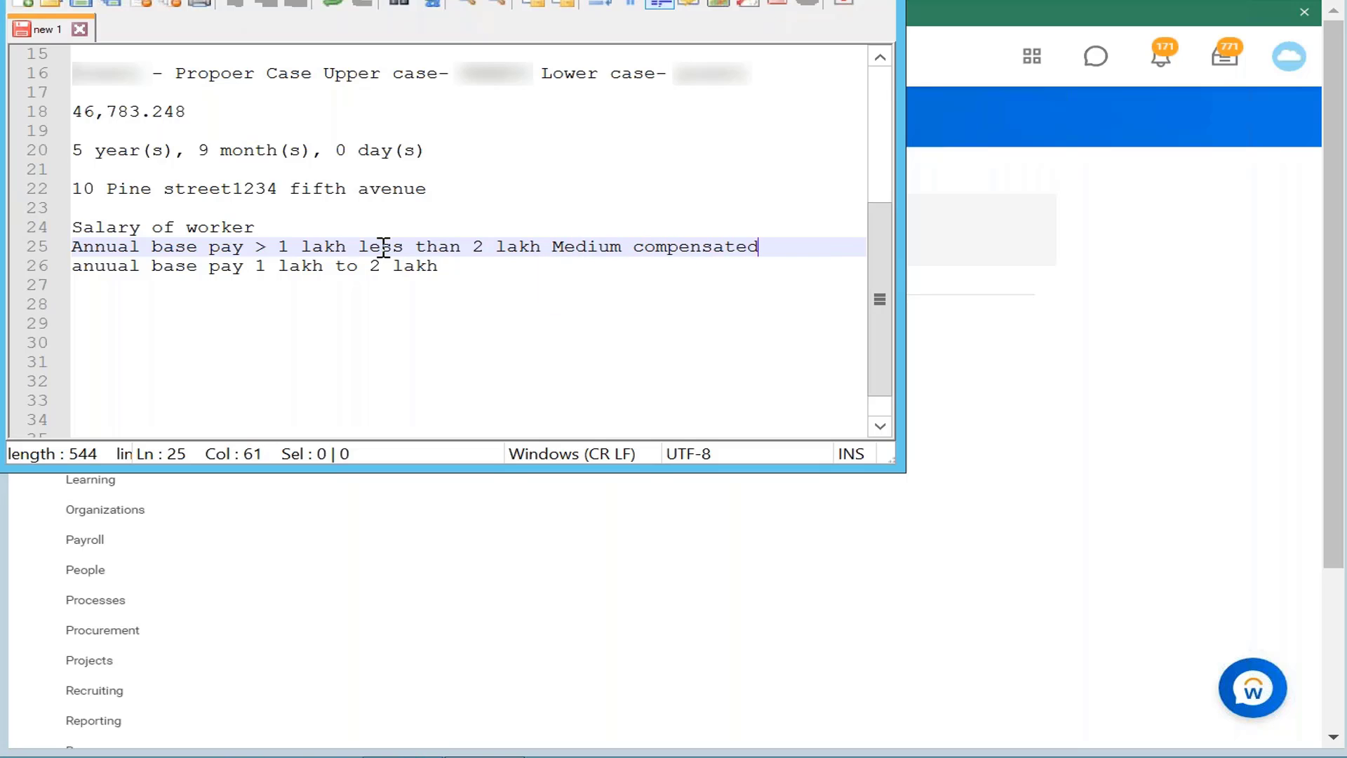
left_click(511, 273)
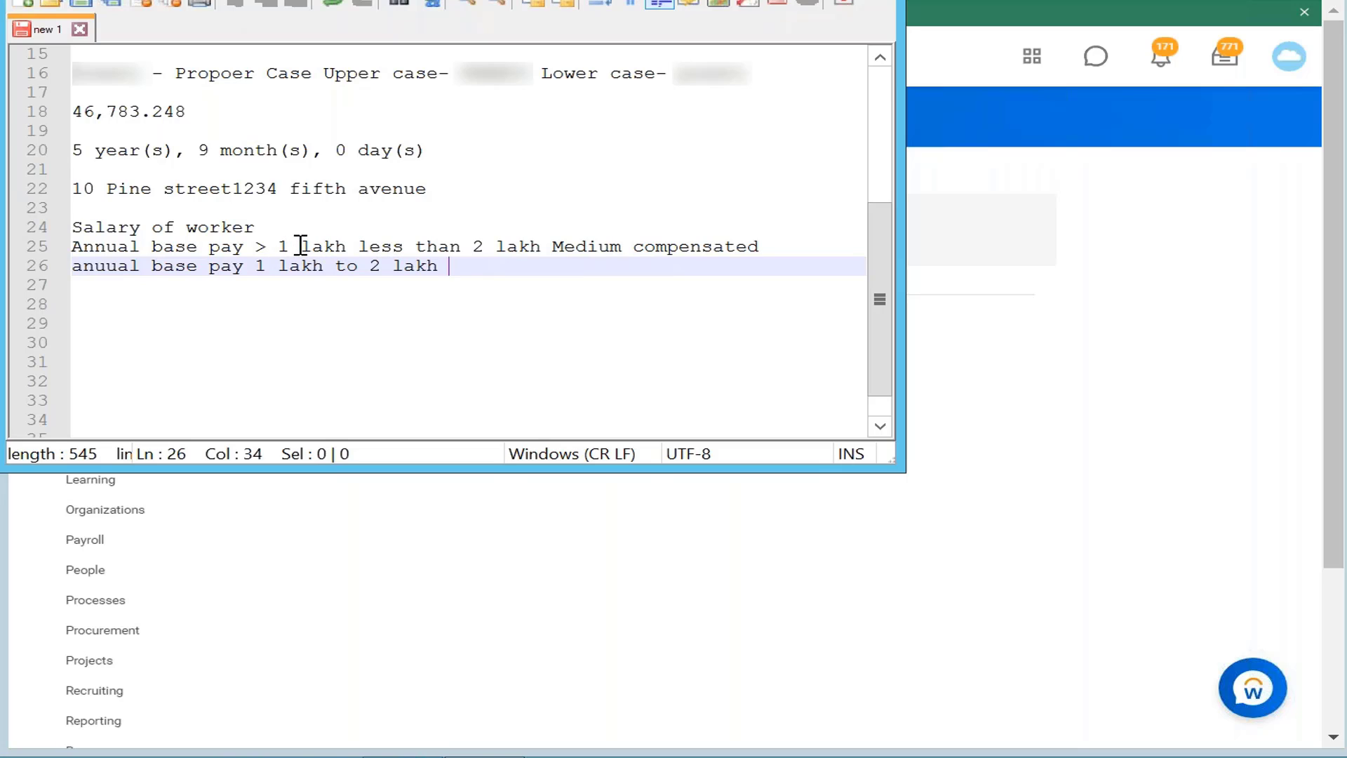
left_click(275, 246)
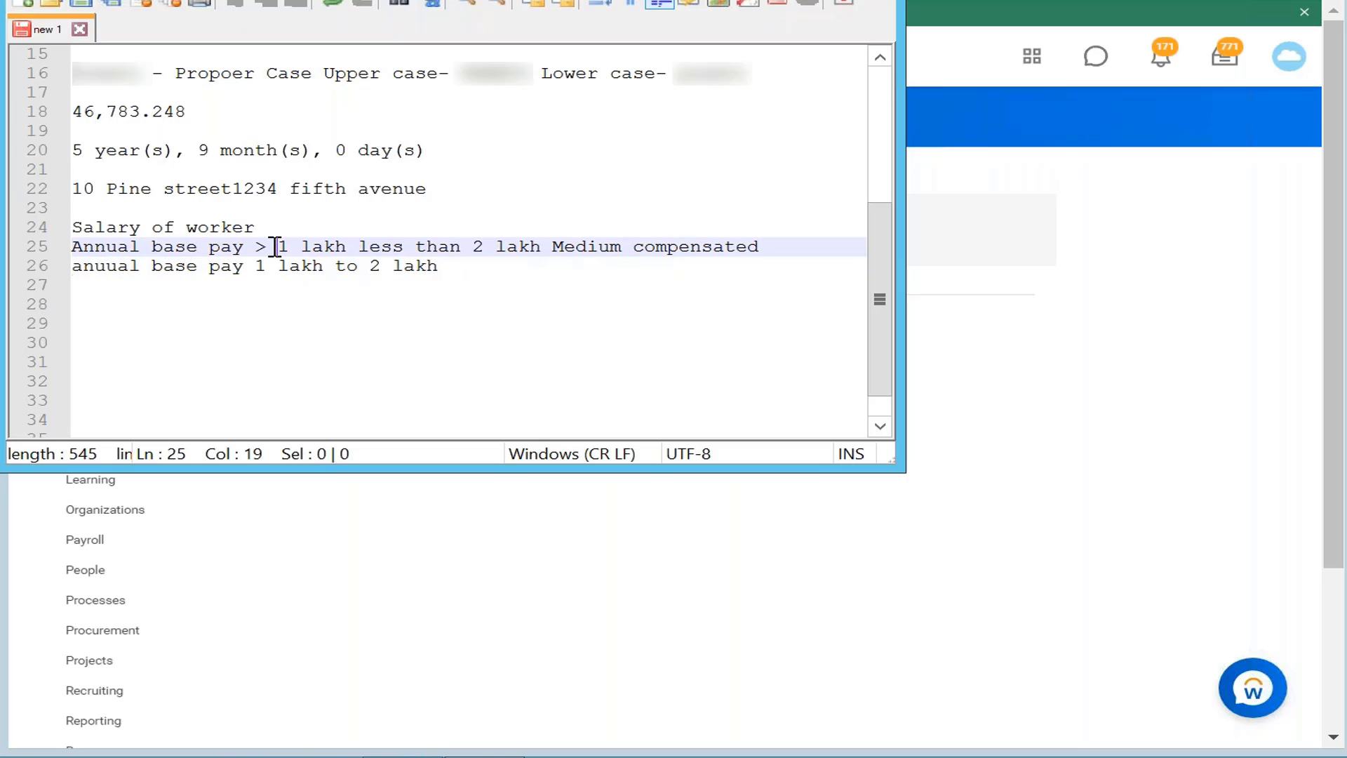
key("BackSpace")
key("BackSpace")
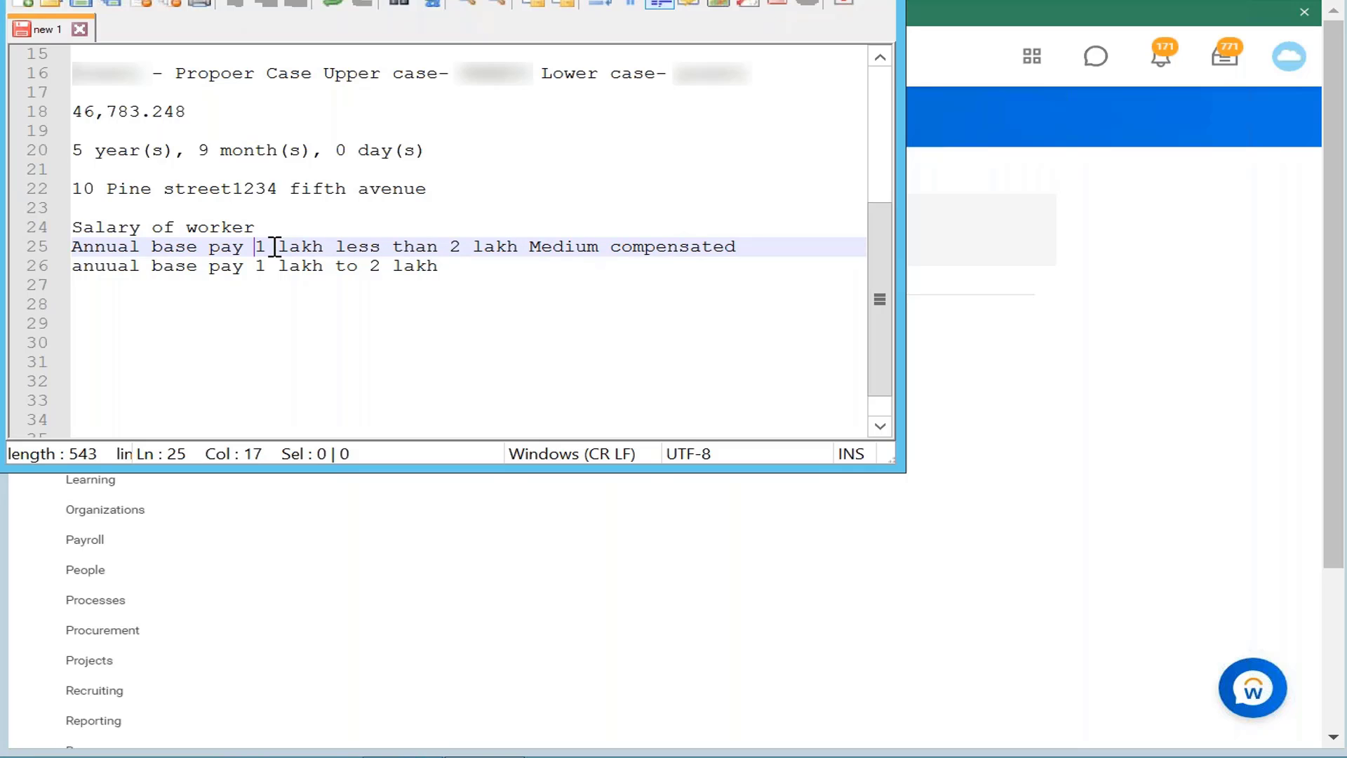
type("<")
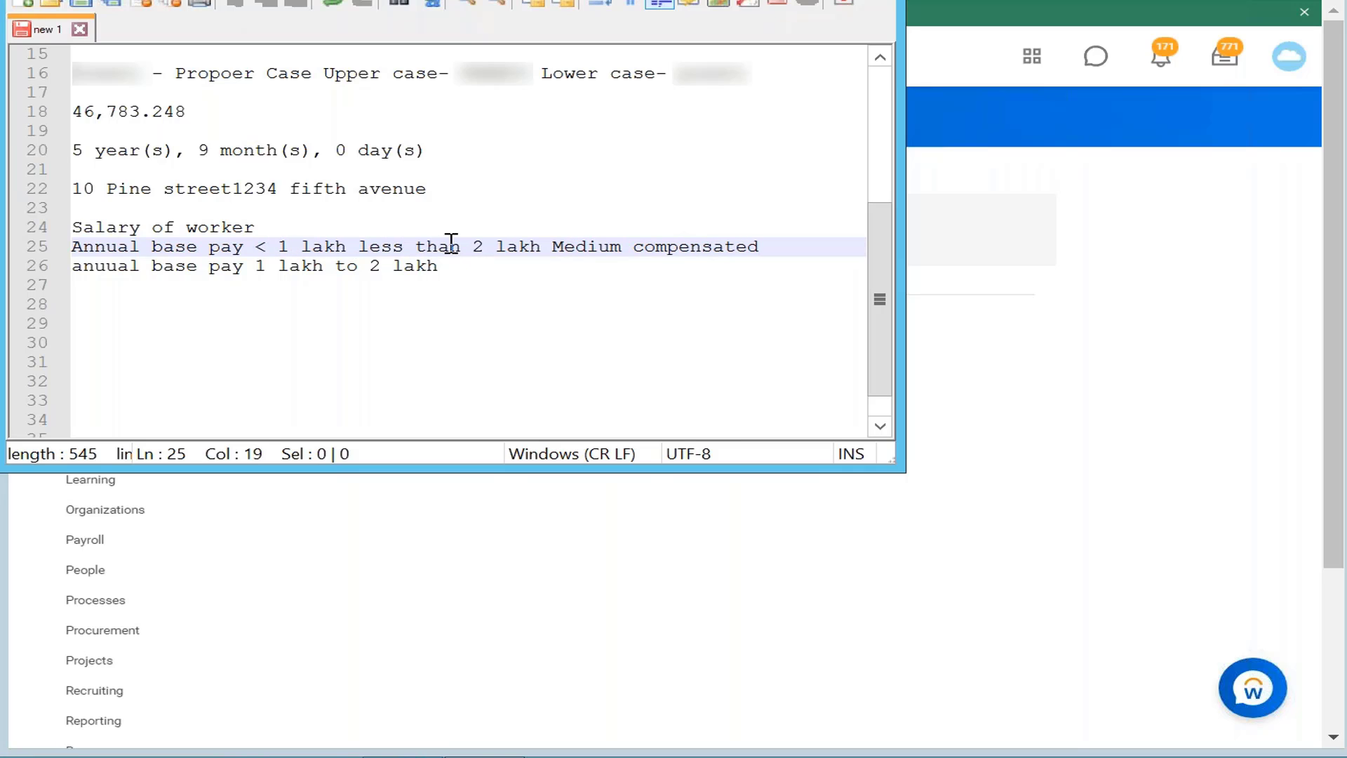
left_click(543, 249)
key("BackSpace")
key("BackSpace")
key("BackSpace")
key("BackSpace")
key("BackSpace")
key("BackSpace")
key("BackSpace")
key("BackSpace")
key("BackSpace")
key("BackSpace")
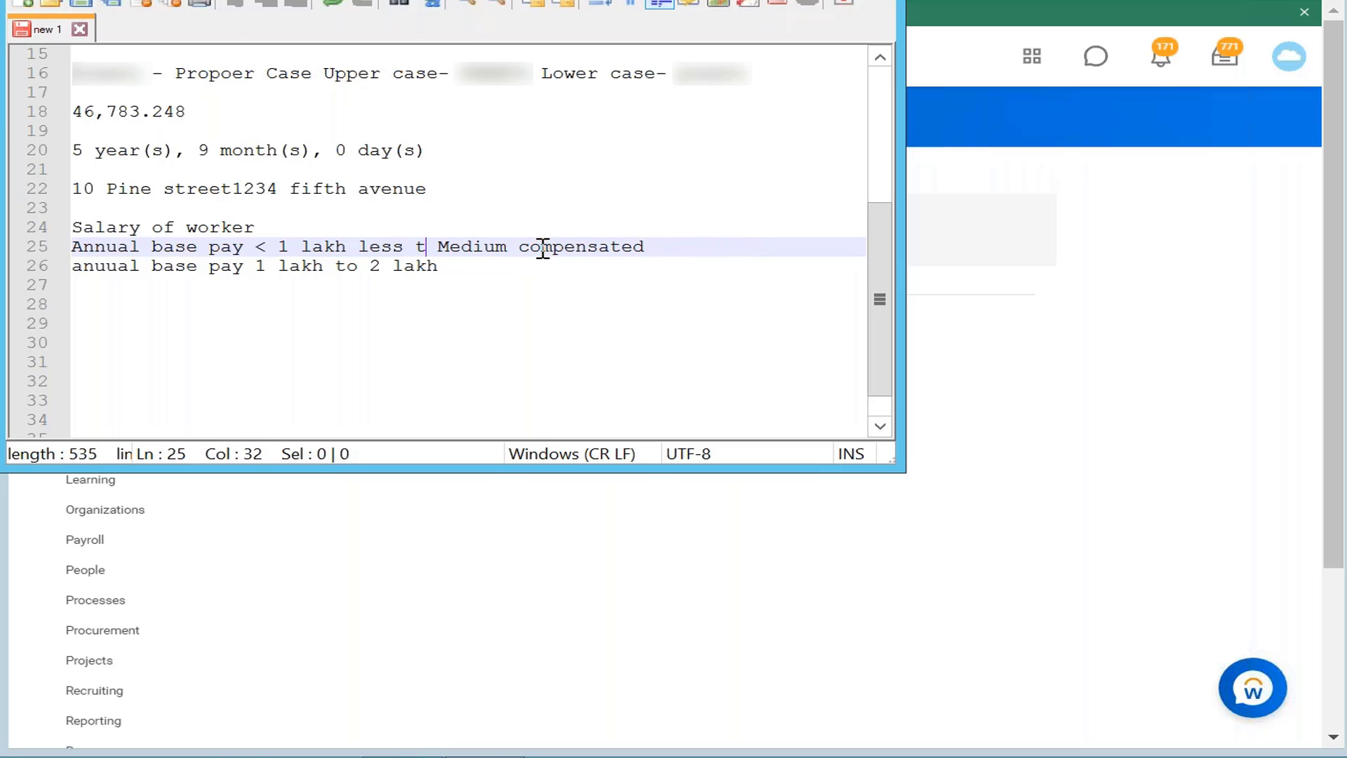
key("BackSpace")
key("BackSpace")
key("BackSpace")
key("BackSpace")
key("BackSpace")
key("BackSpace")
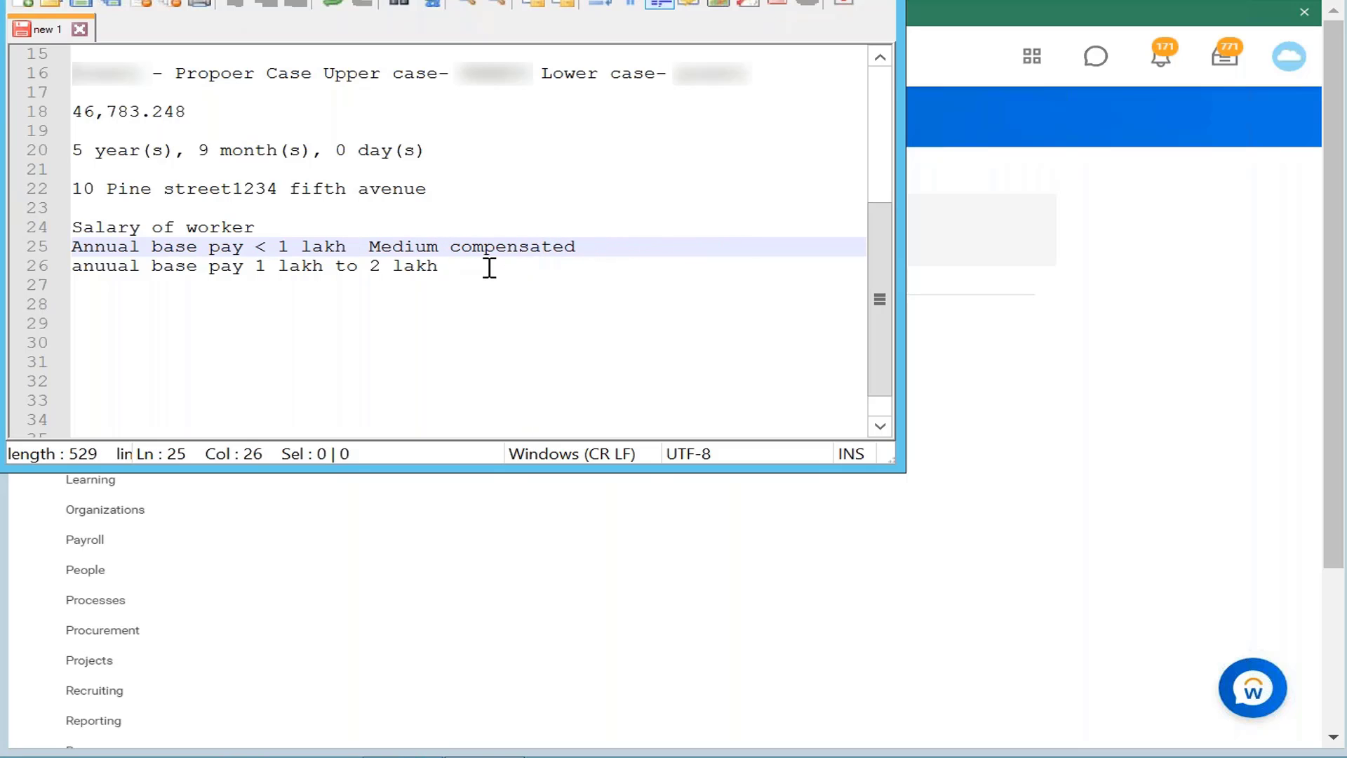
Step: Append 'Highly compensated' to the 1 lakh to 2 lakh note on line 26
left_click(493, 267)
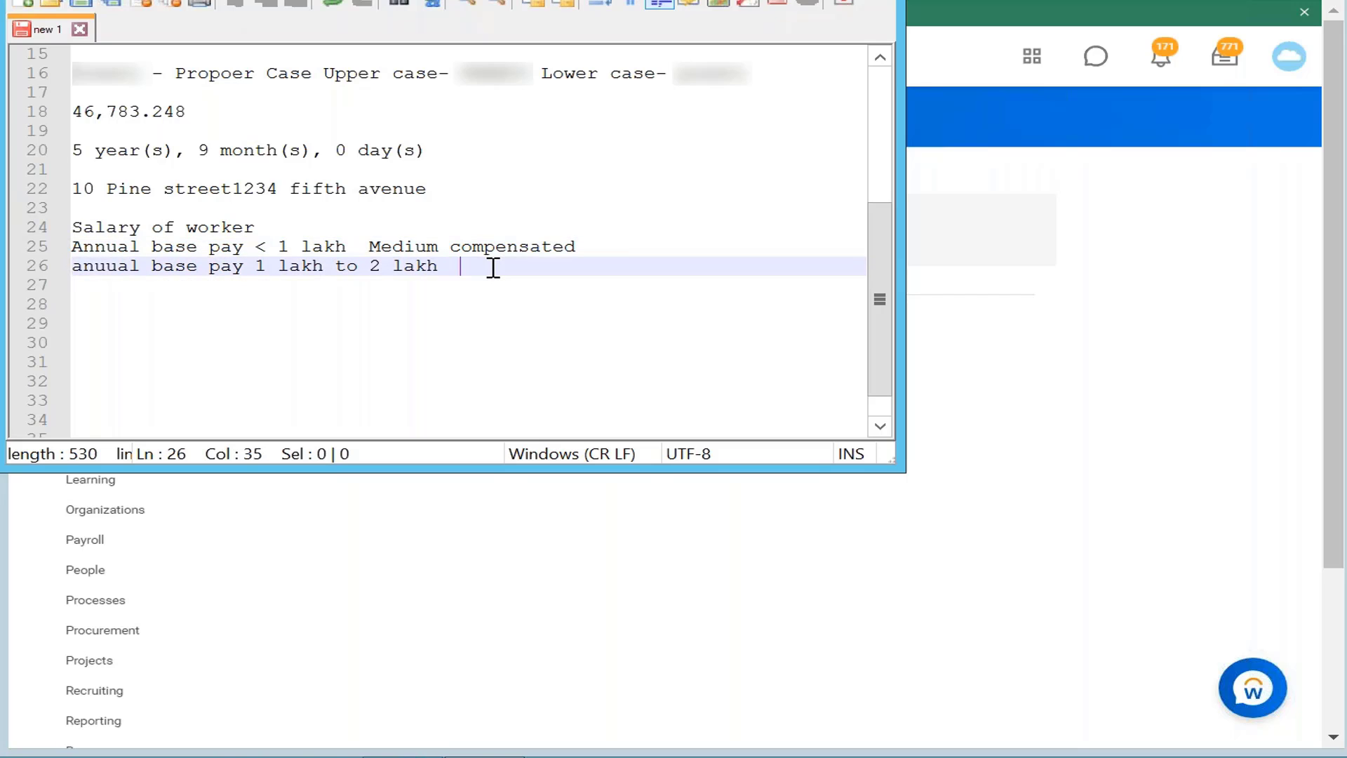
type("High")
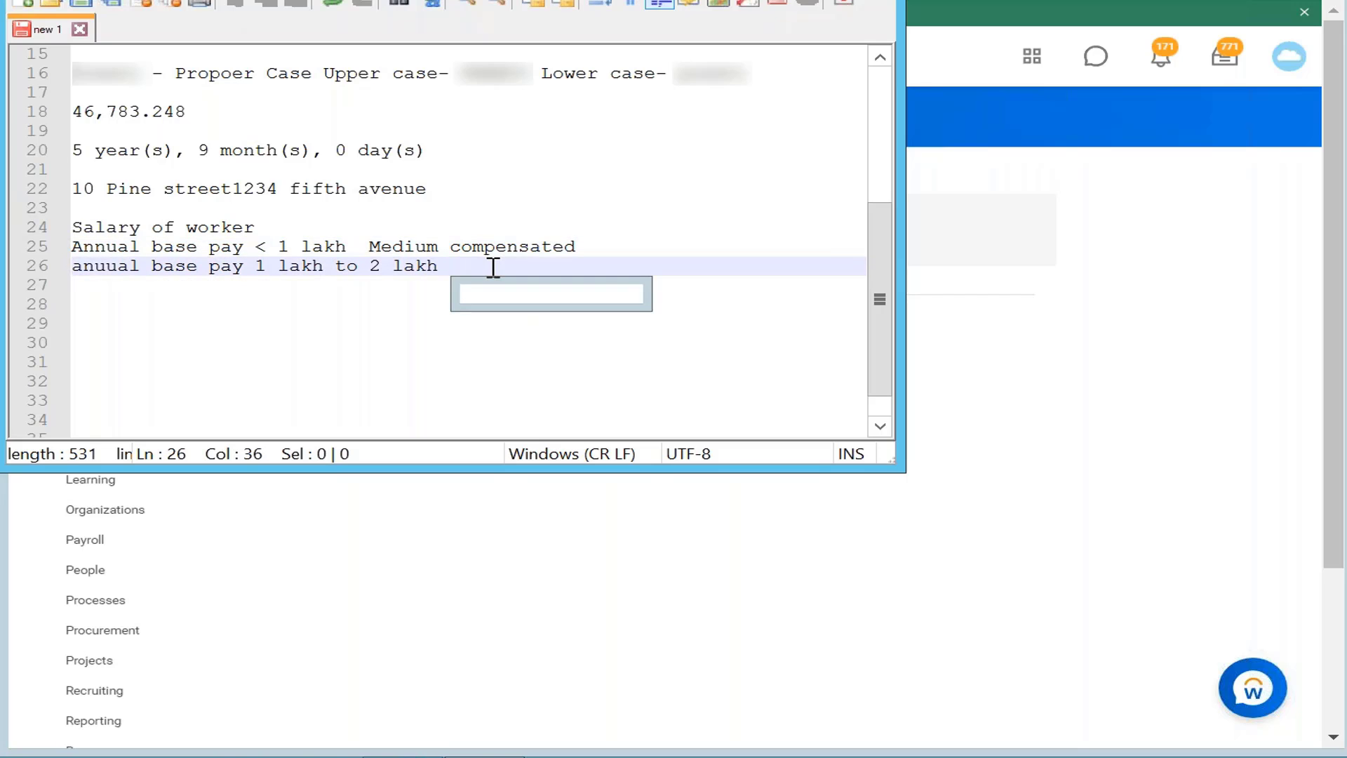
type("ly")
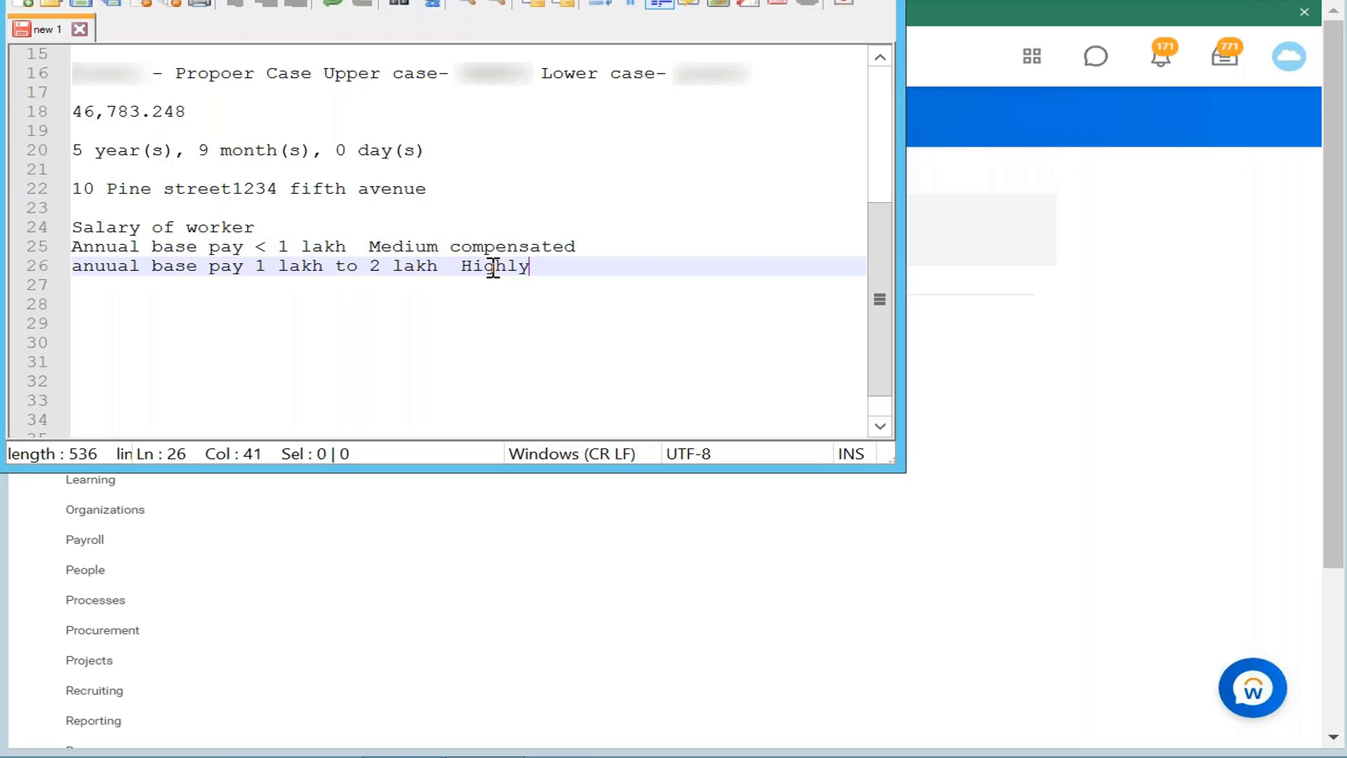
type(" compensated")
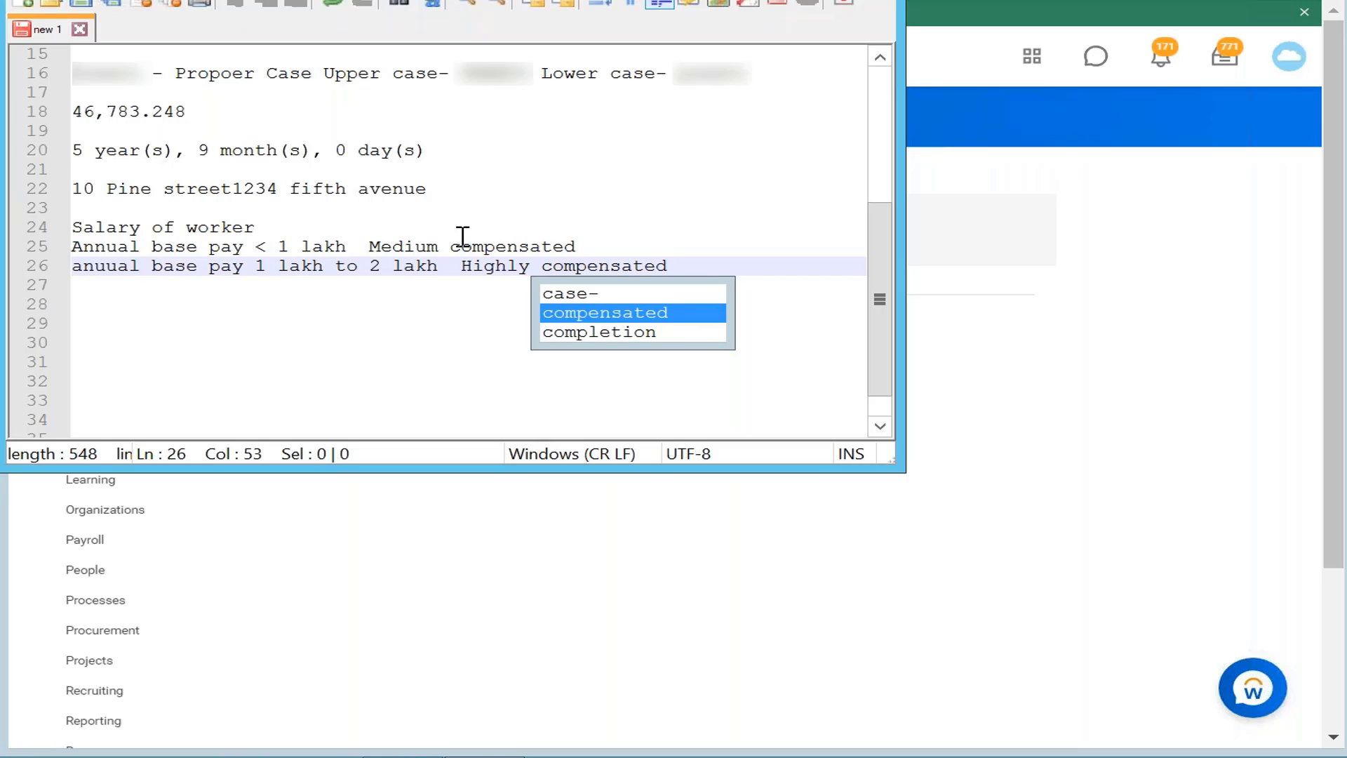
left_click(797, 250)
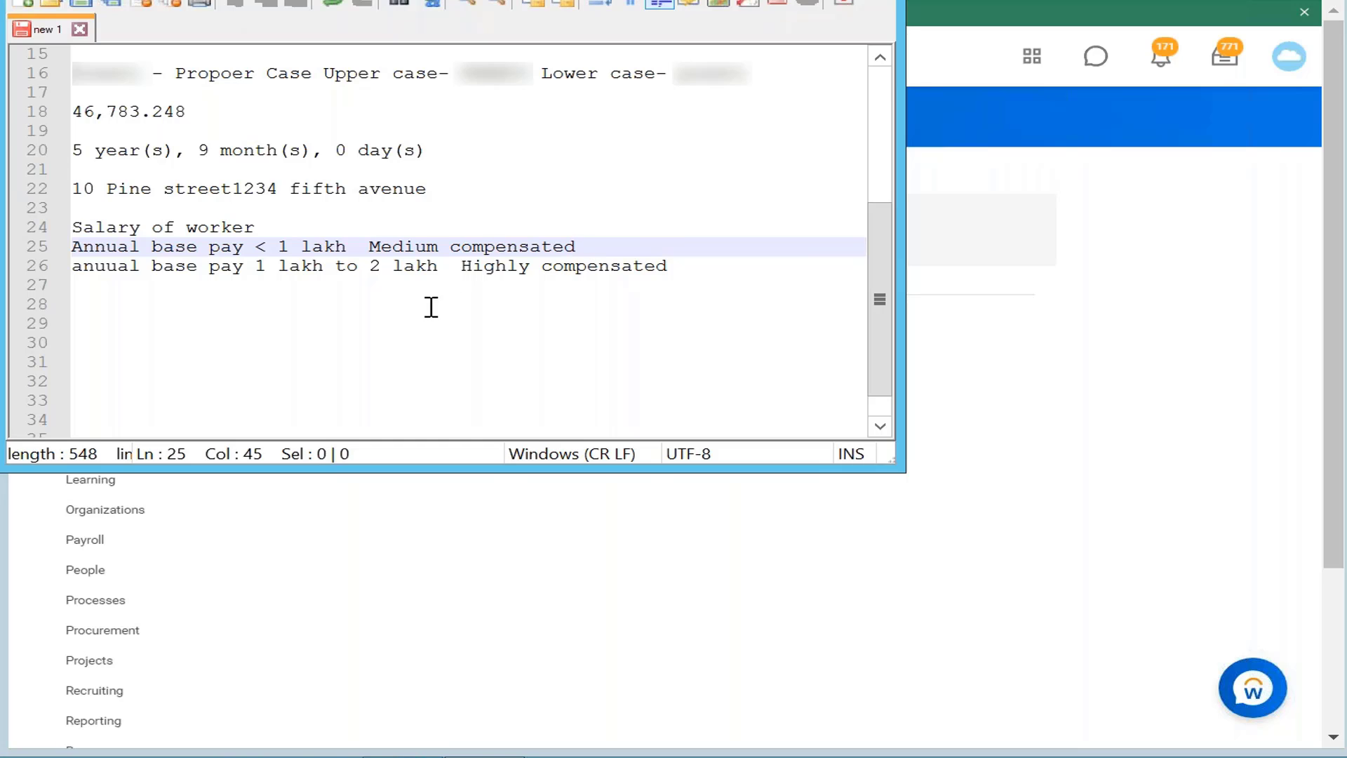
left_click(548, 269)
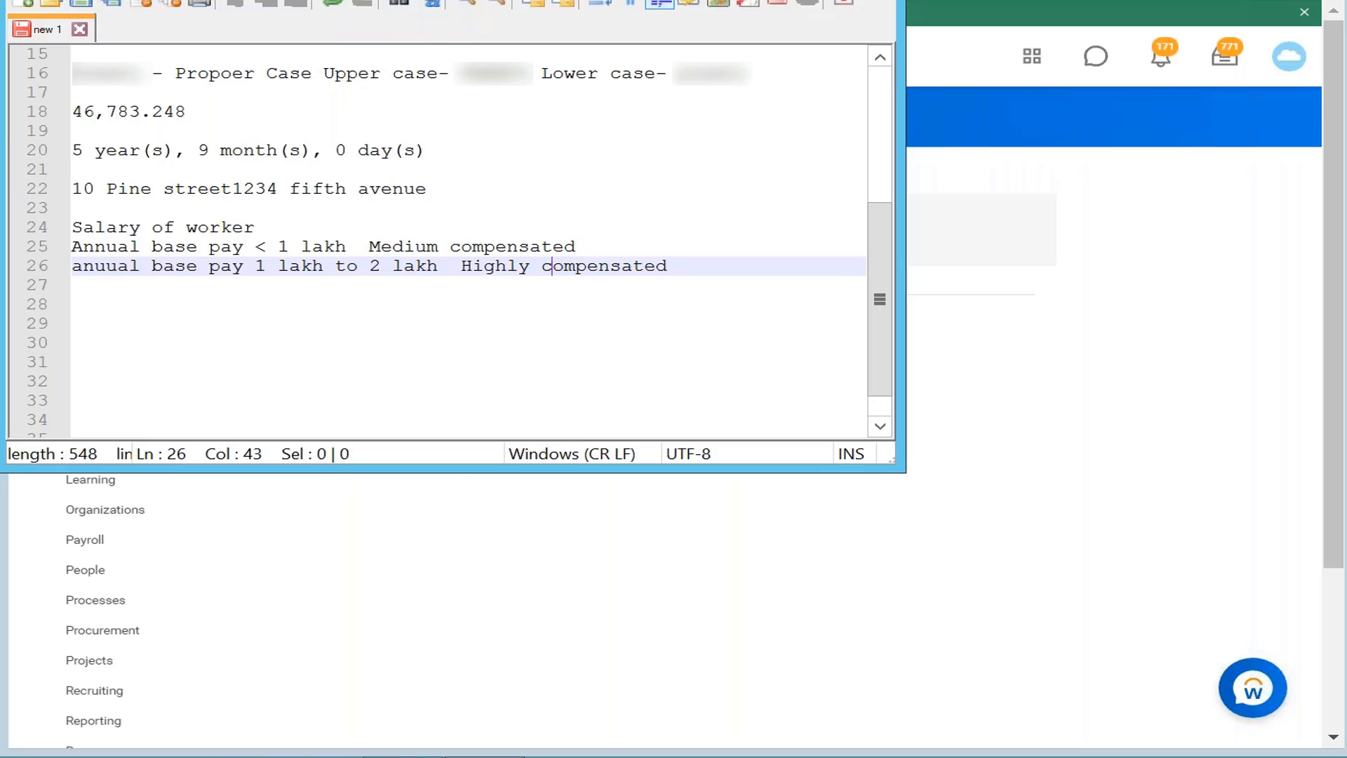
key("alt+Tab")
Step: Search 'CF annual base pay', open 'CF Annual Base pay >1 lakh' and show its related actions
left_click(339, 56)
key("BackSpace")
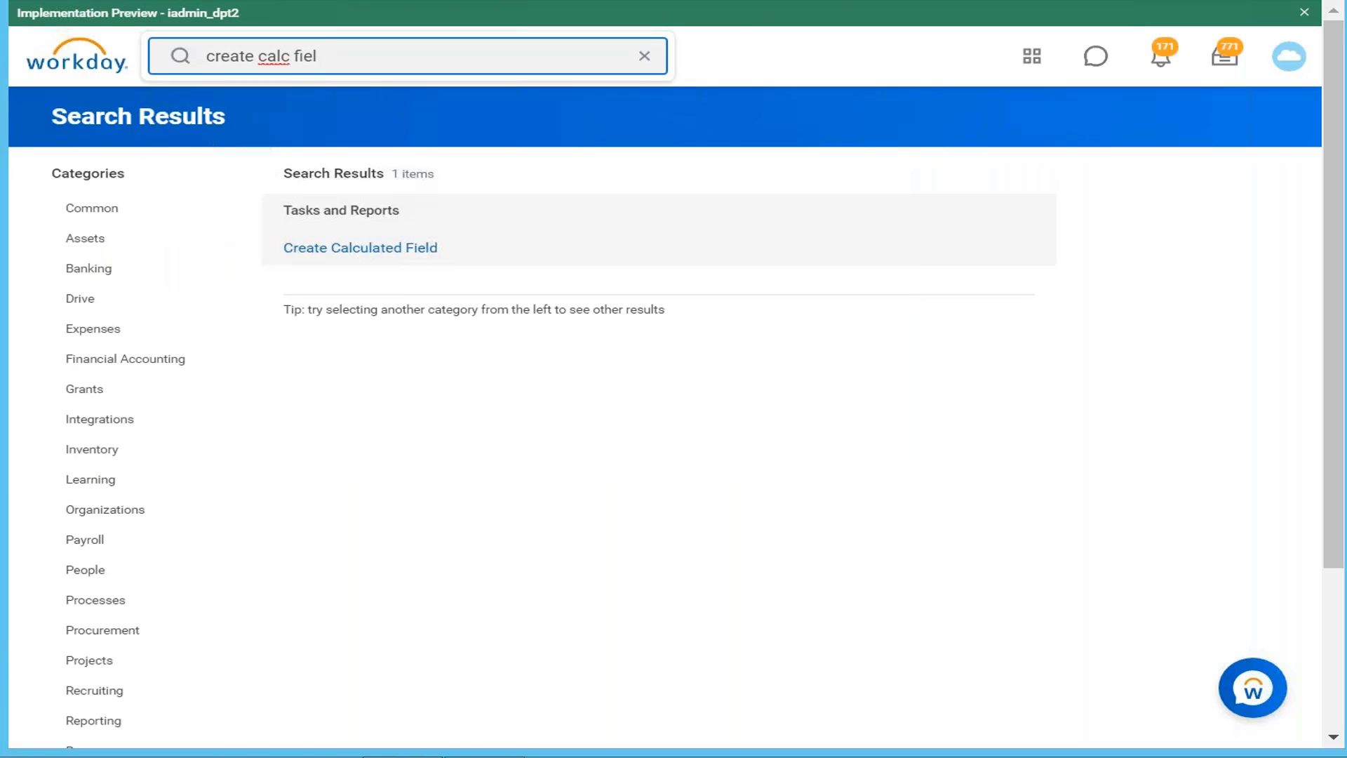
key("BackSpace")
key("BackSpace")
key("BackSpace")
key("BackSpace")
key("BackSpace")
key("BackSpace")
key("BackSpace")
key("BackSpace")
key("BackSpace")
key("BackSpace")
key("BackSpace")
key("BackSpace")
key("BackSpace")
key("BackSpace")
key("BackSpace")
key("BackSpace")
type("c")
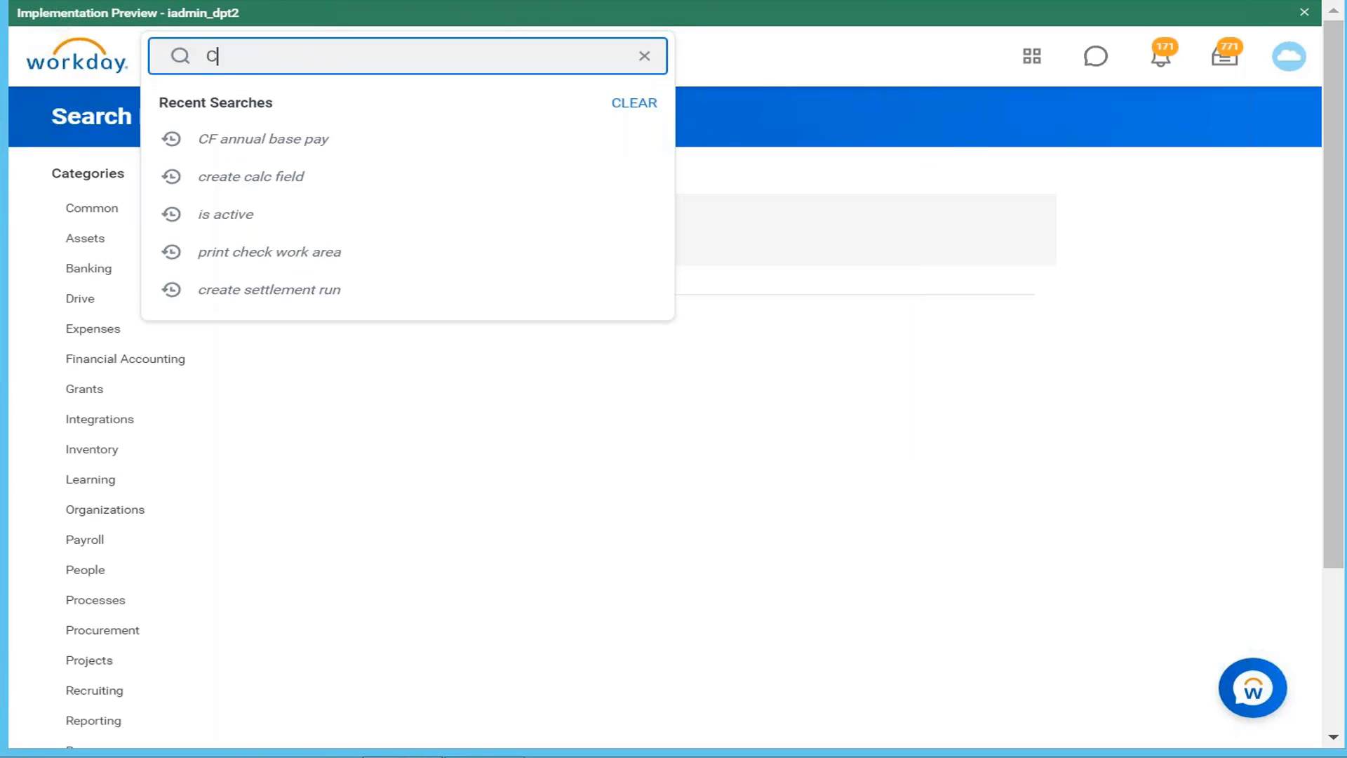
type("F A")
key("BackSpace")
key("BackSpace")
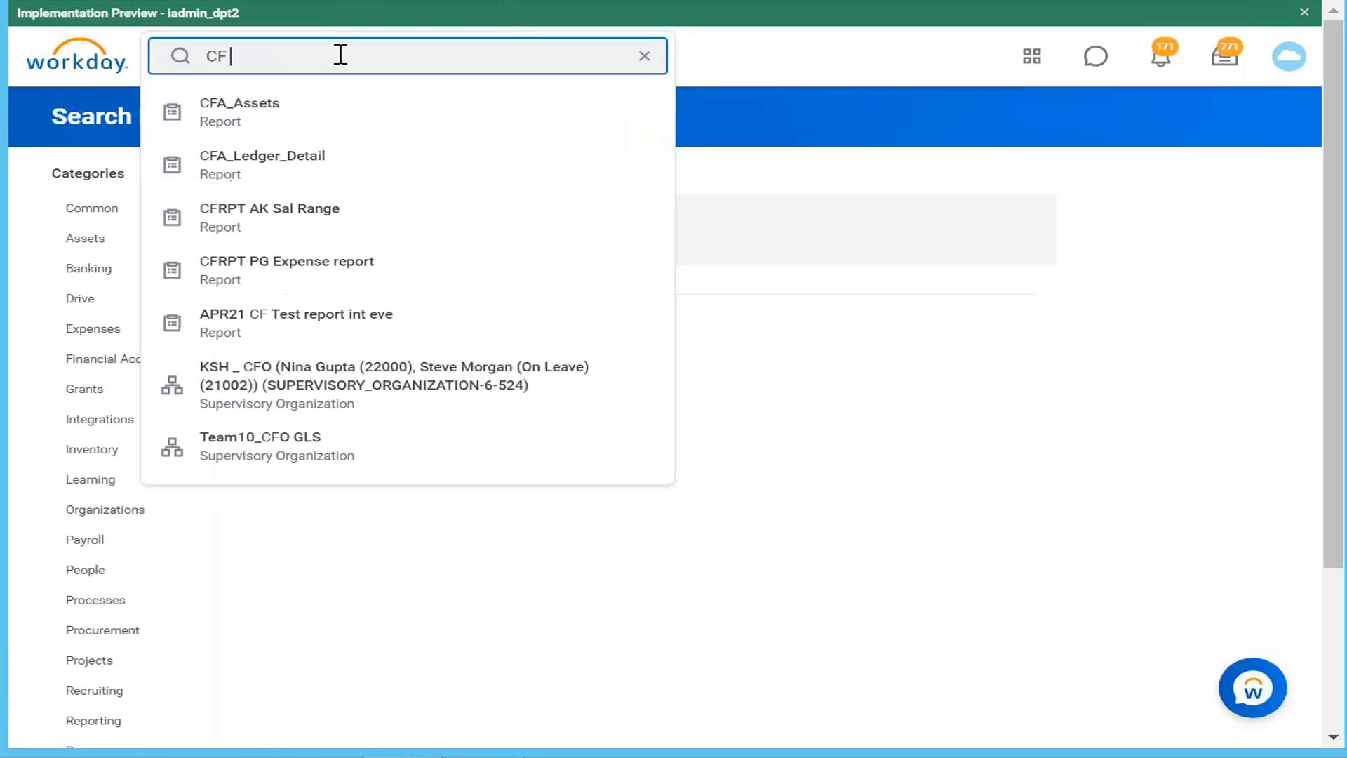
type("annu")
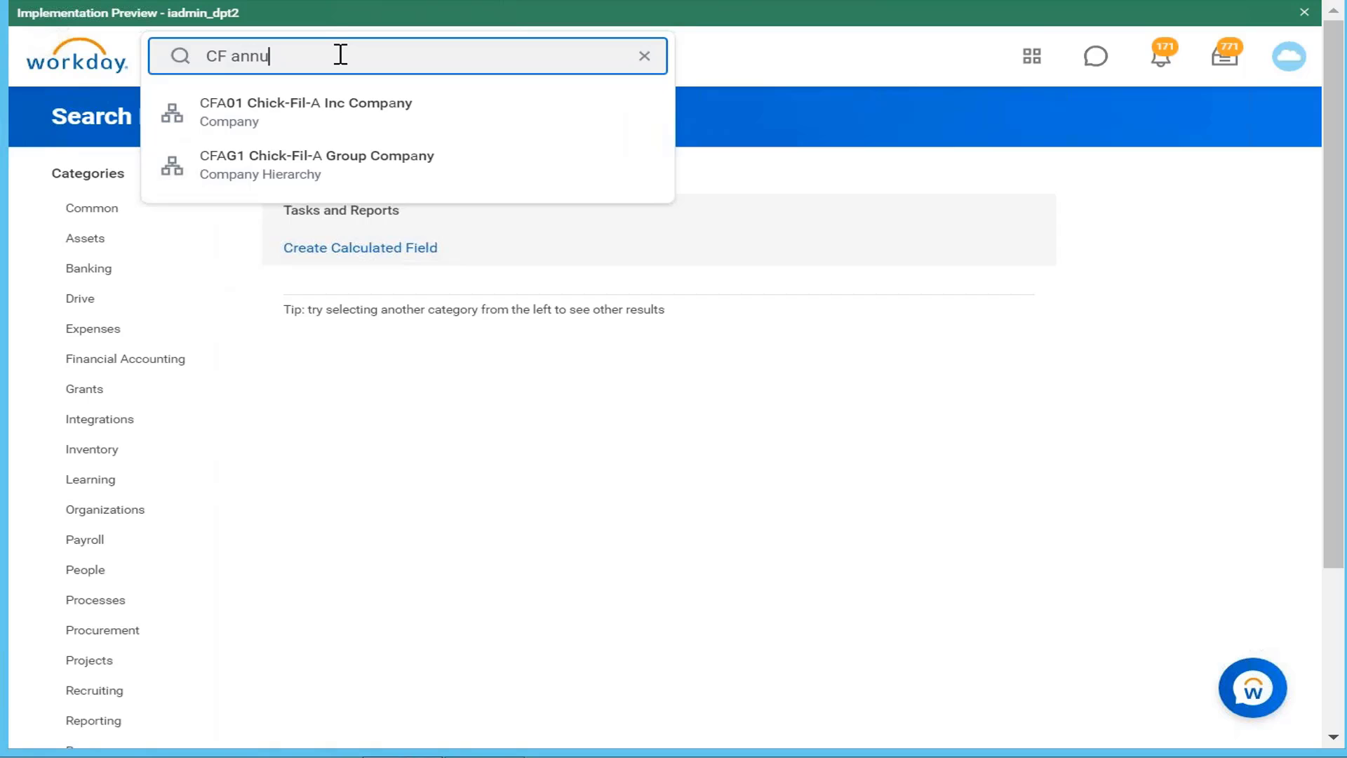
type("al base p")
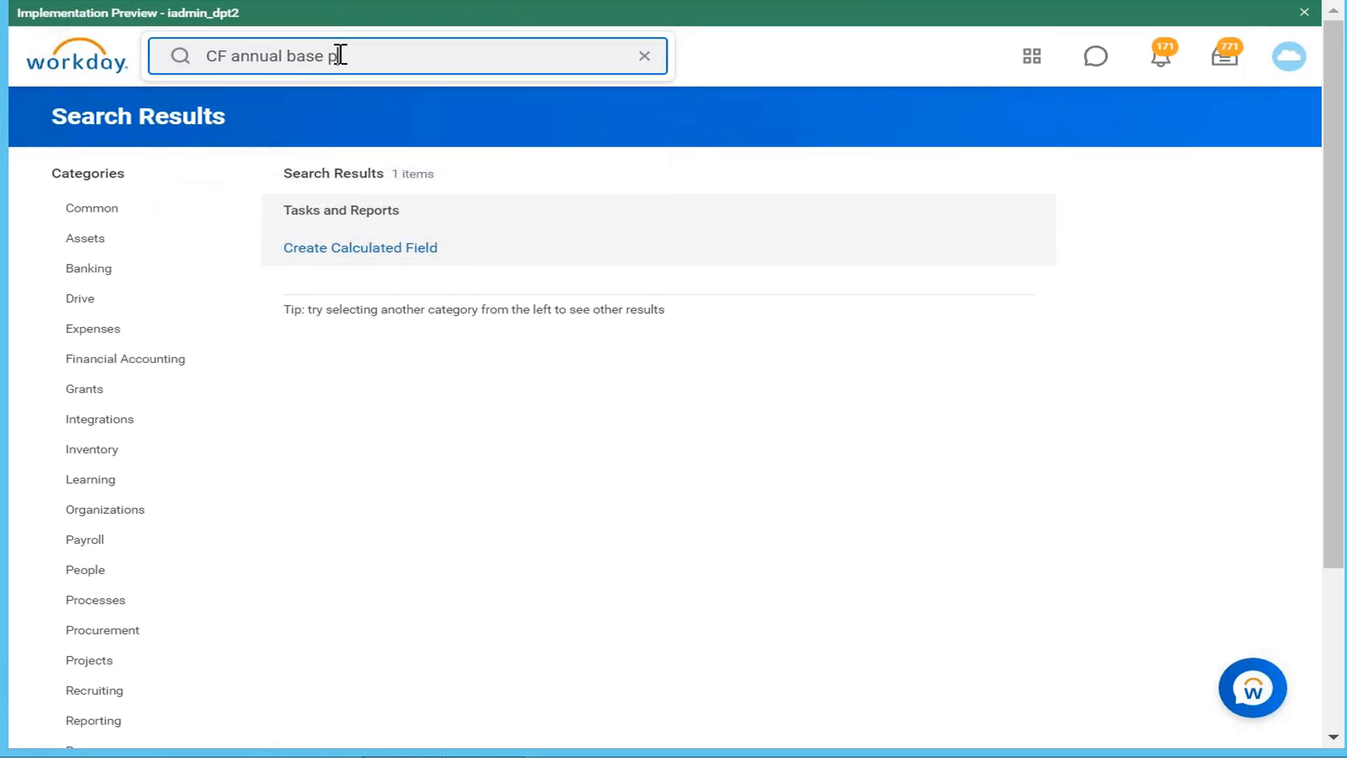
type("ay")
key("Return")
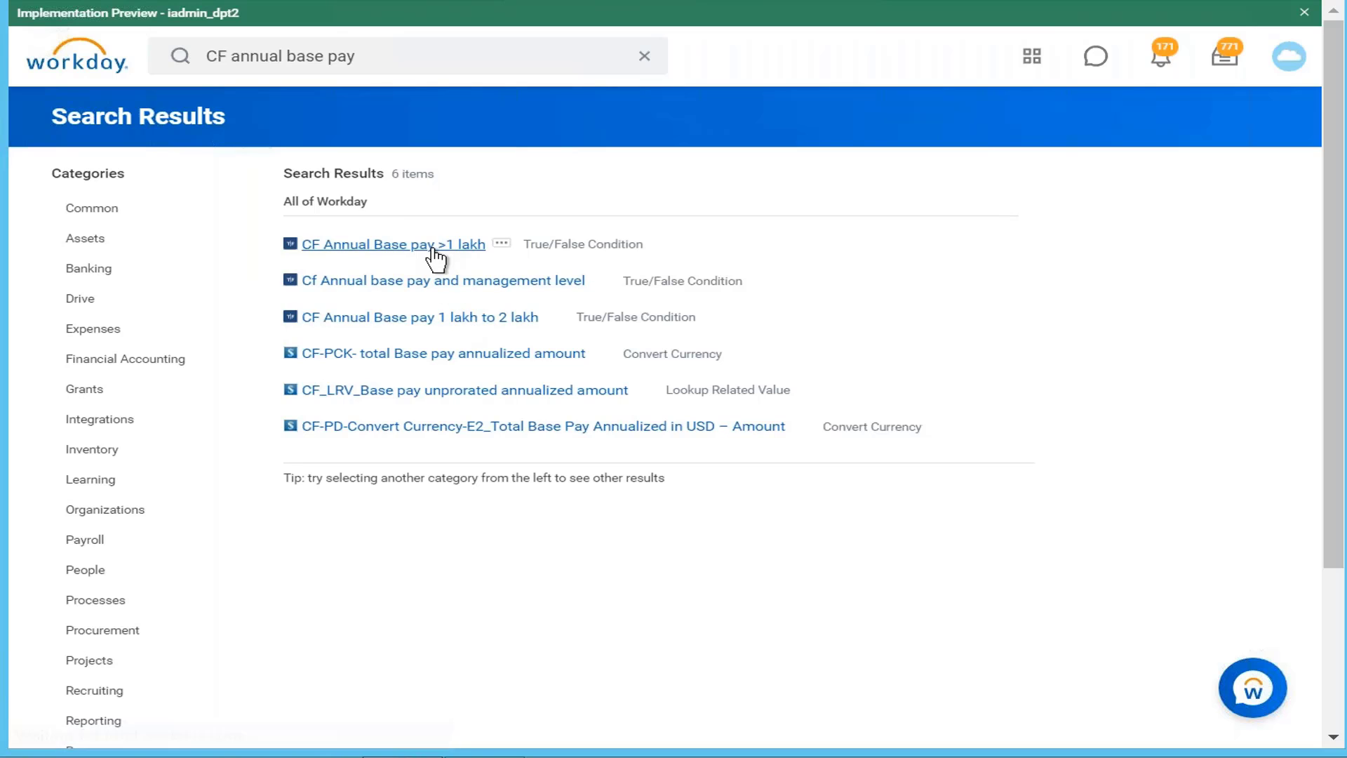
left_click(435, 245)
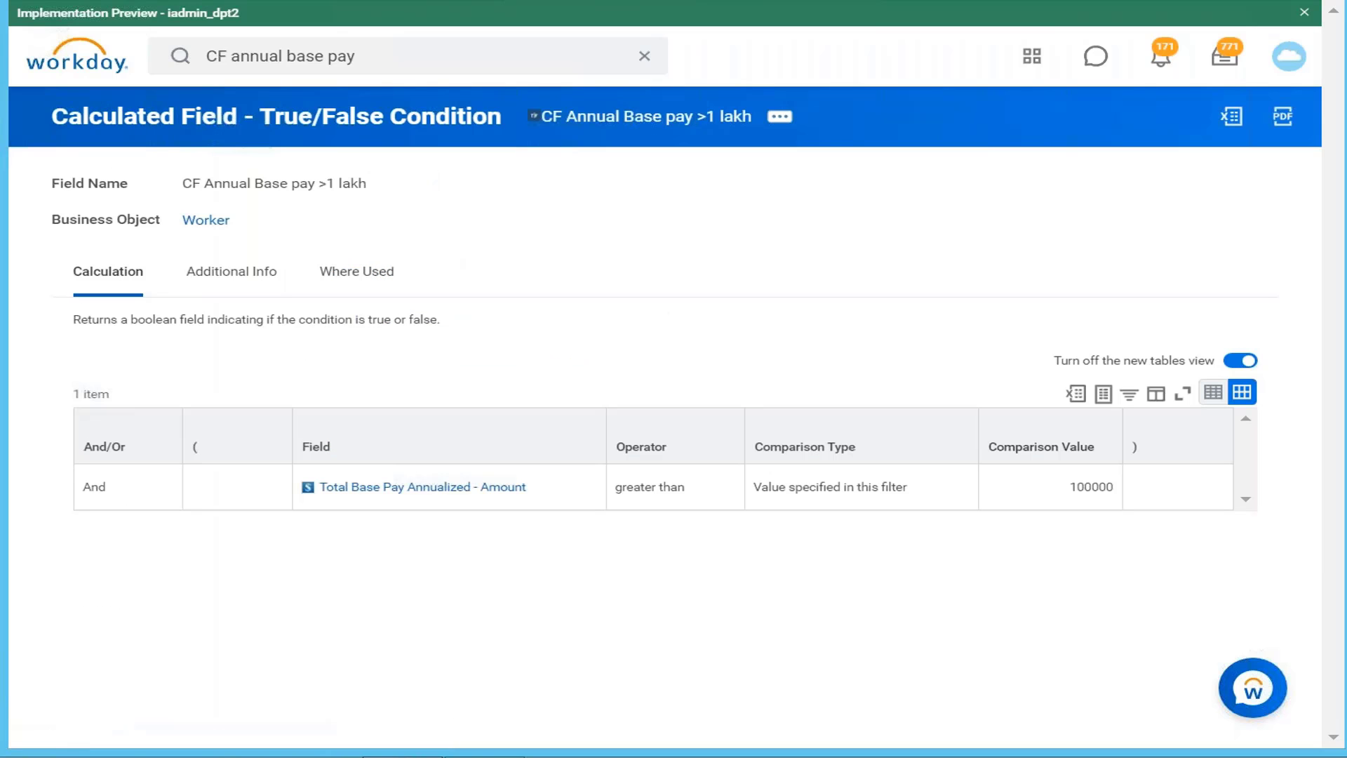
left_click(778, 117)
Step: Rename the field 'CF Annual Base pay <1 lakh', set its operator to less than, and save
mouse_move(204, 225)
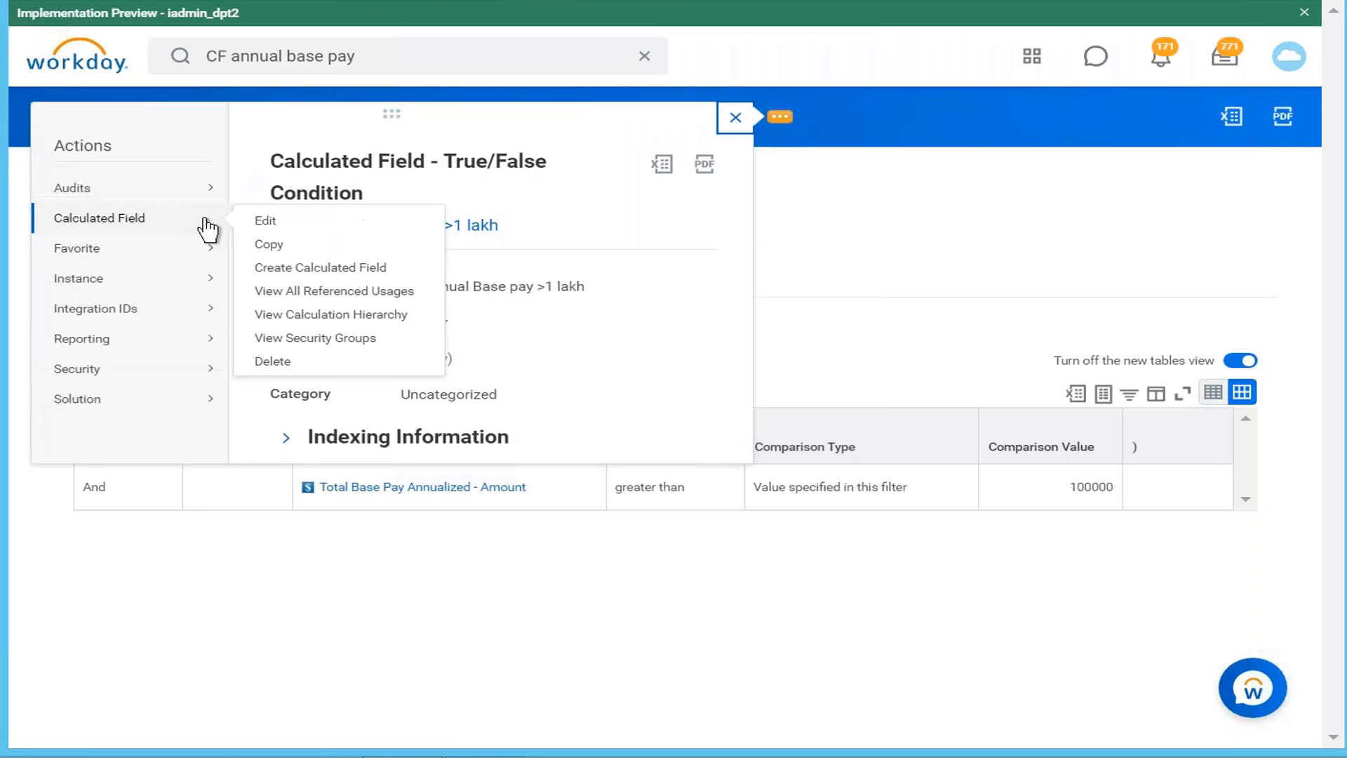
left_click(265, 222)
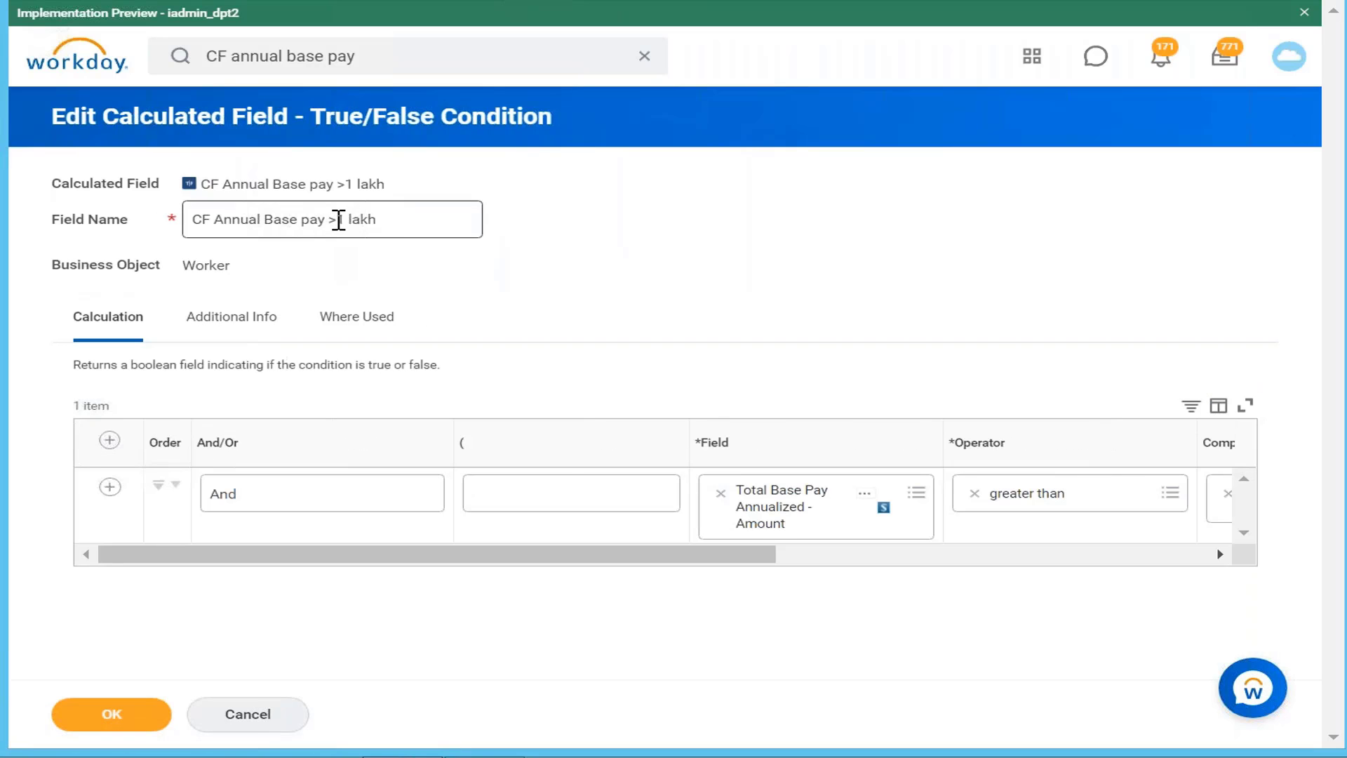
left_click(341, 220)
key("BackSpace")
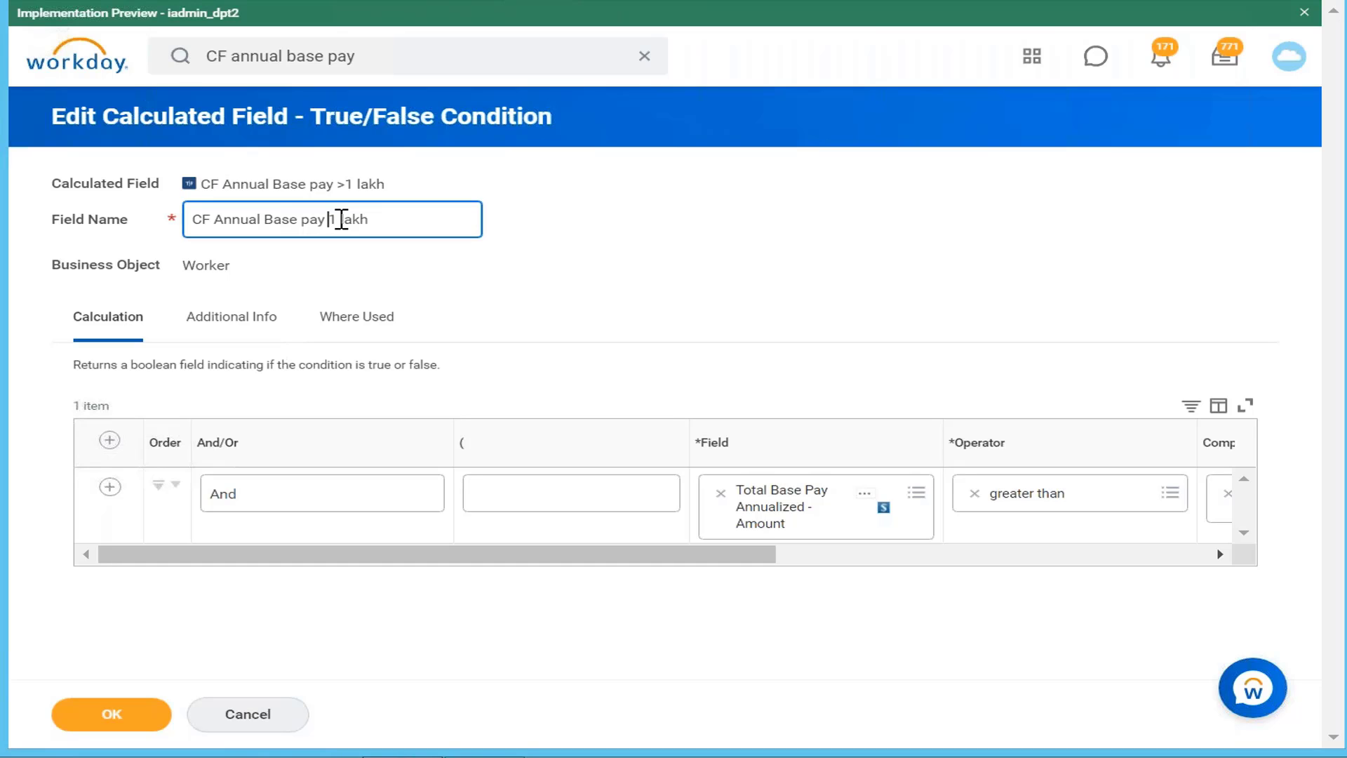
type("<")
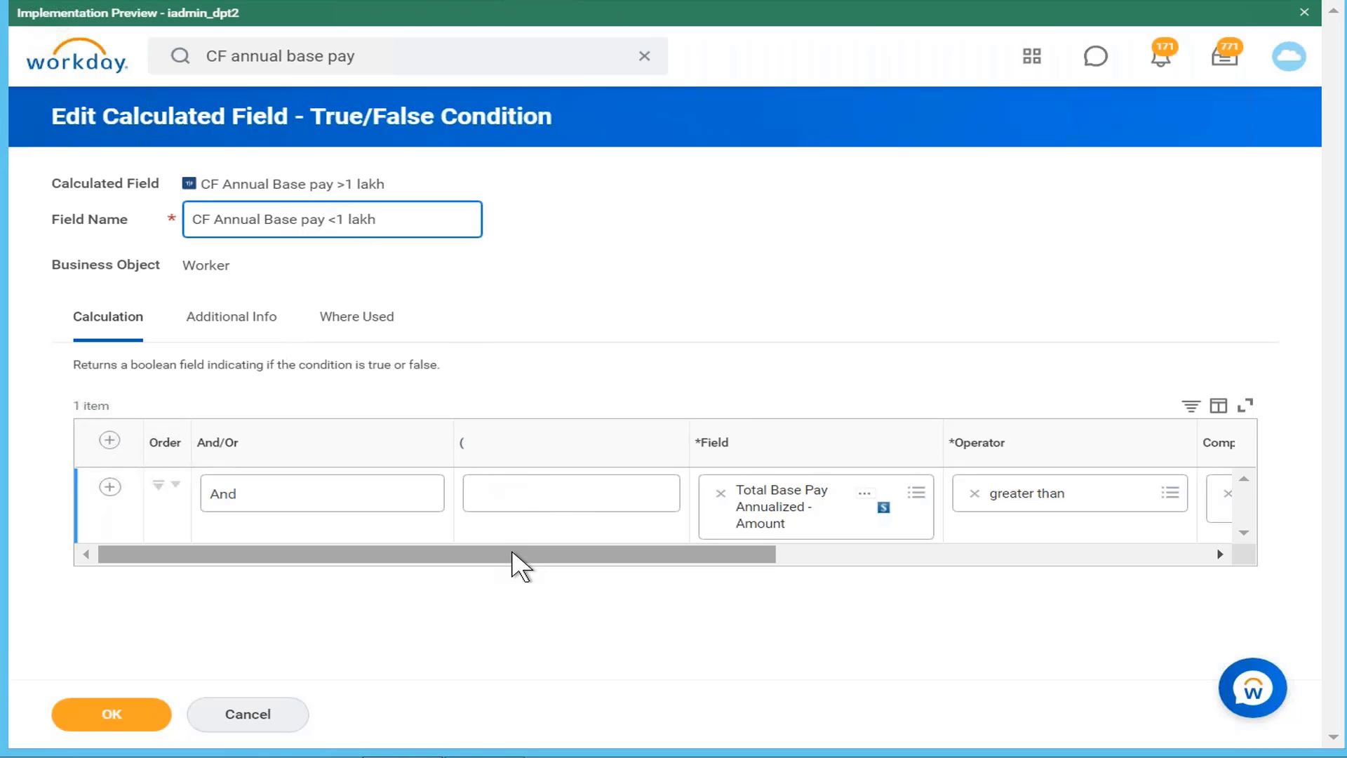
left_click_drag(512, 565, 767, 550)
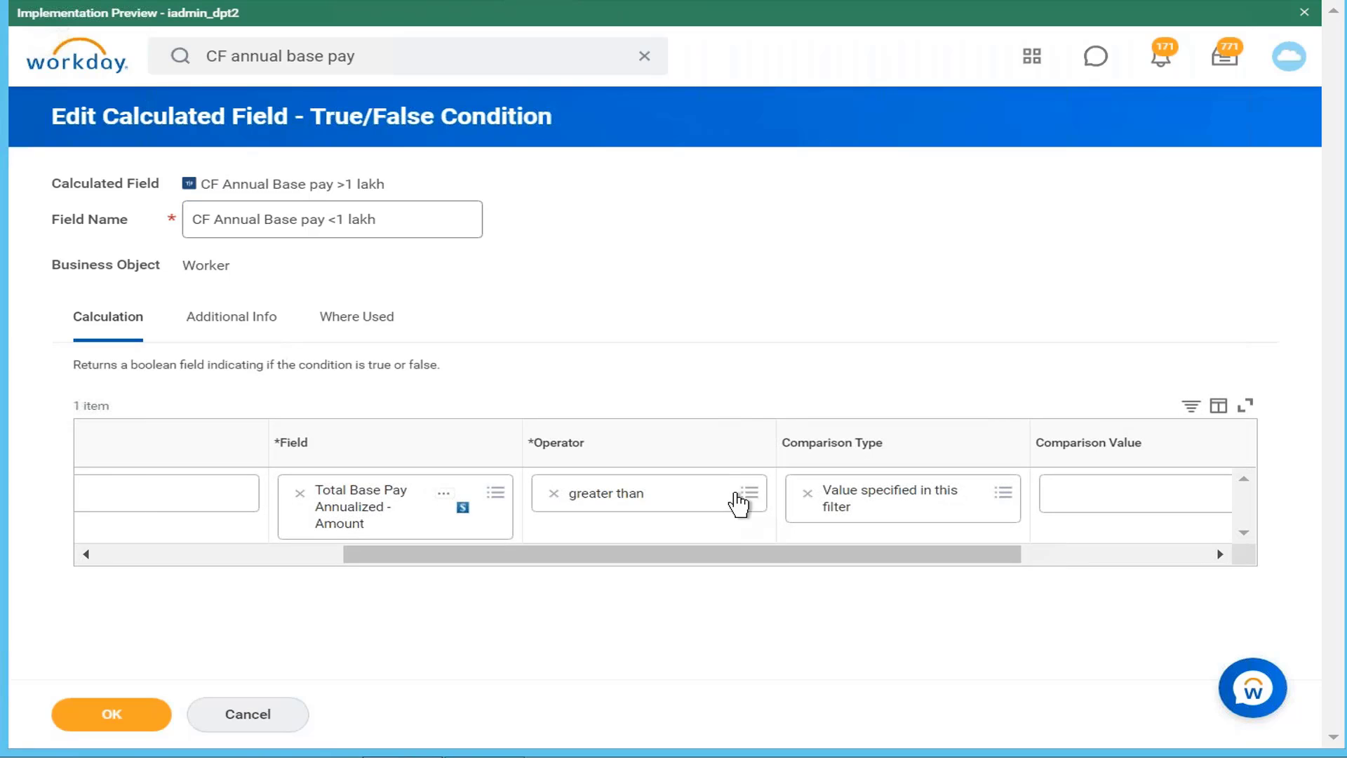
left_click(745, 498)
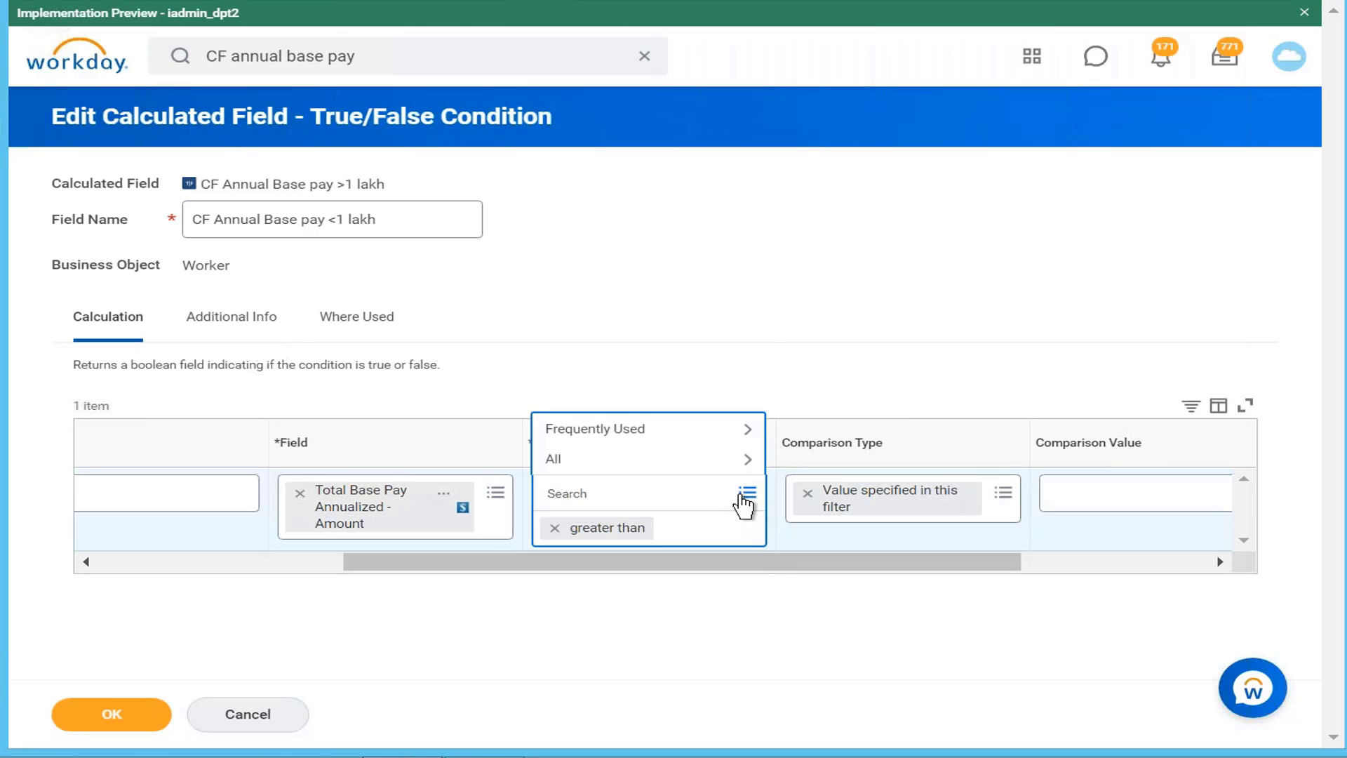
left_click(645, 433)
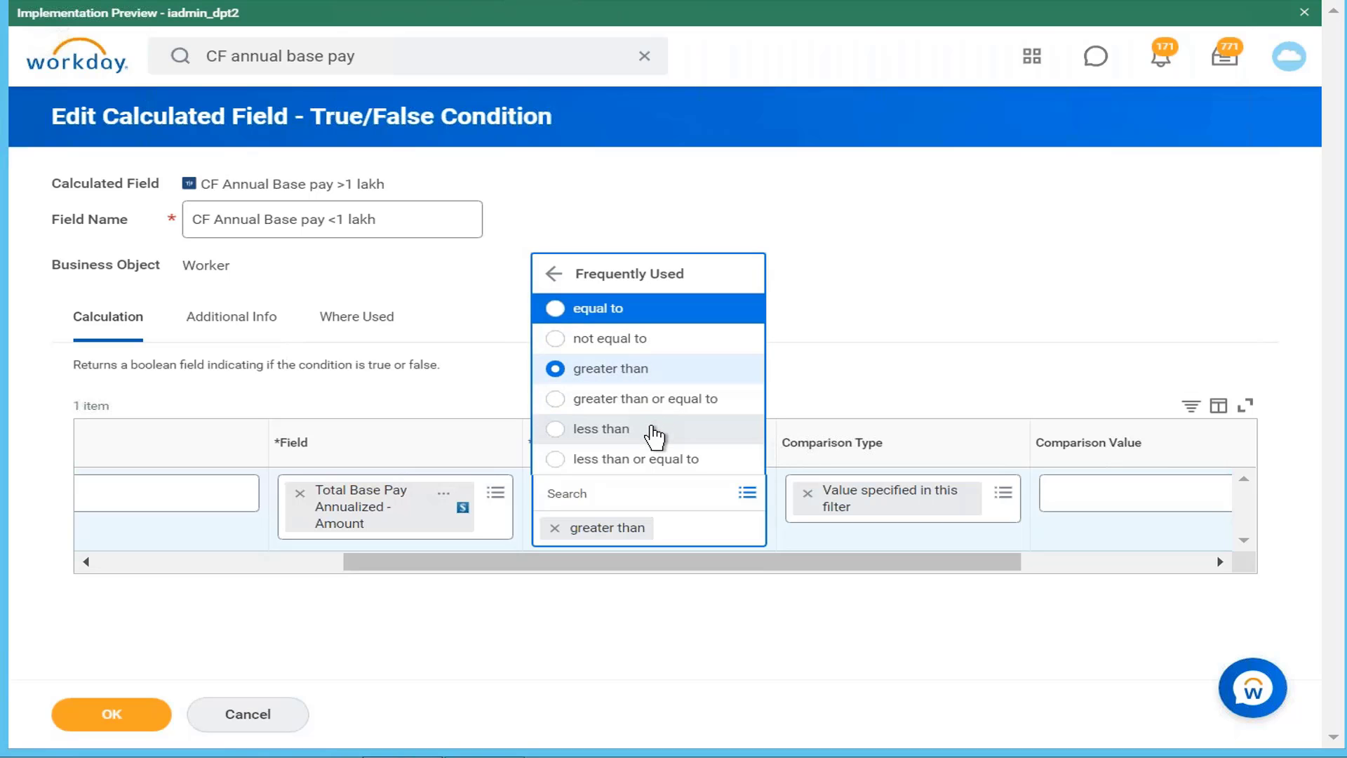
left_click(651, 429)
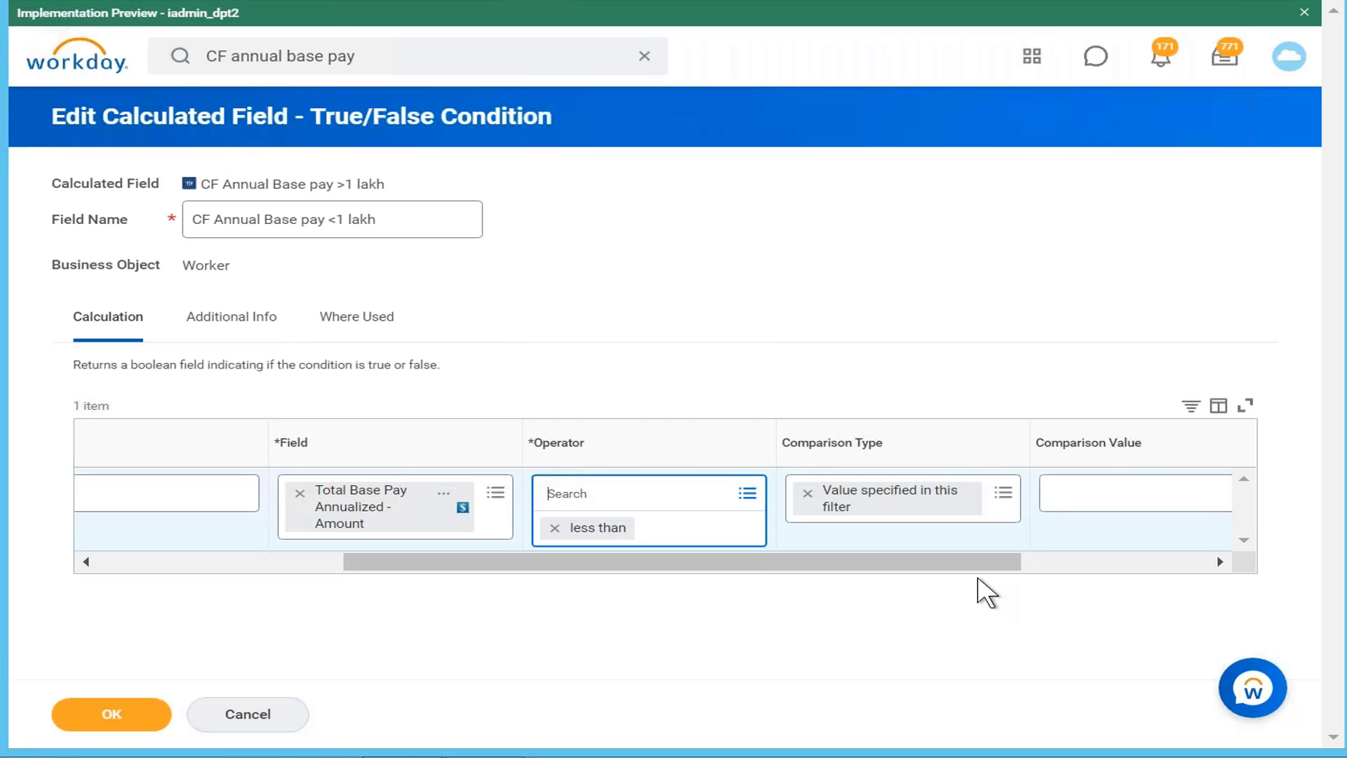
left_click_drag(968, 566, 1187, 562)
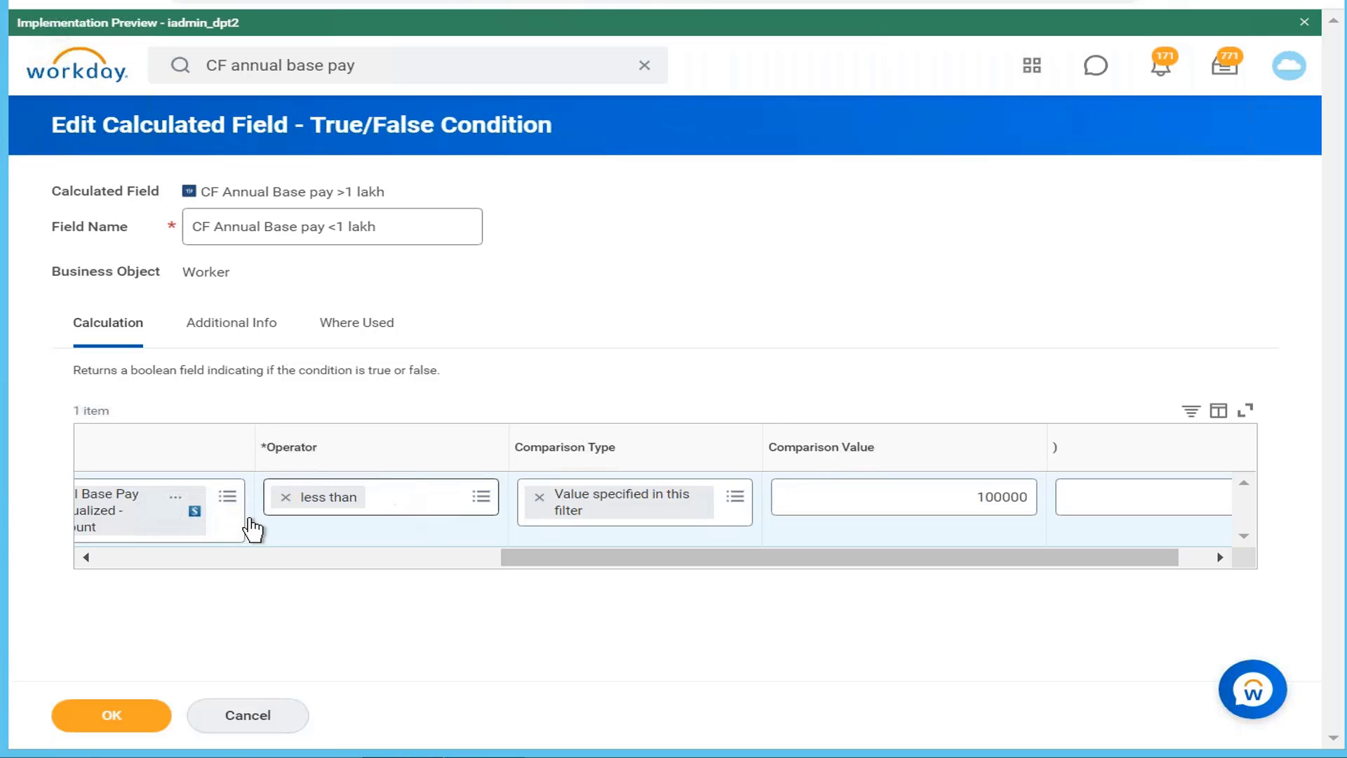
left_click(111, 722)
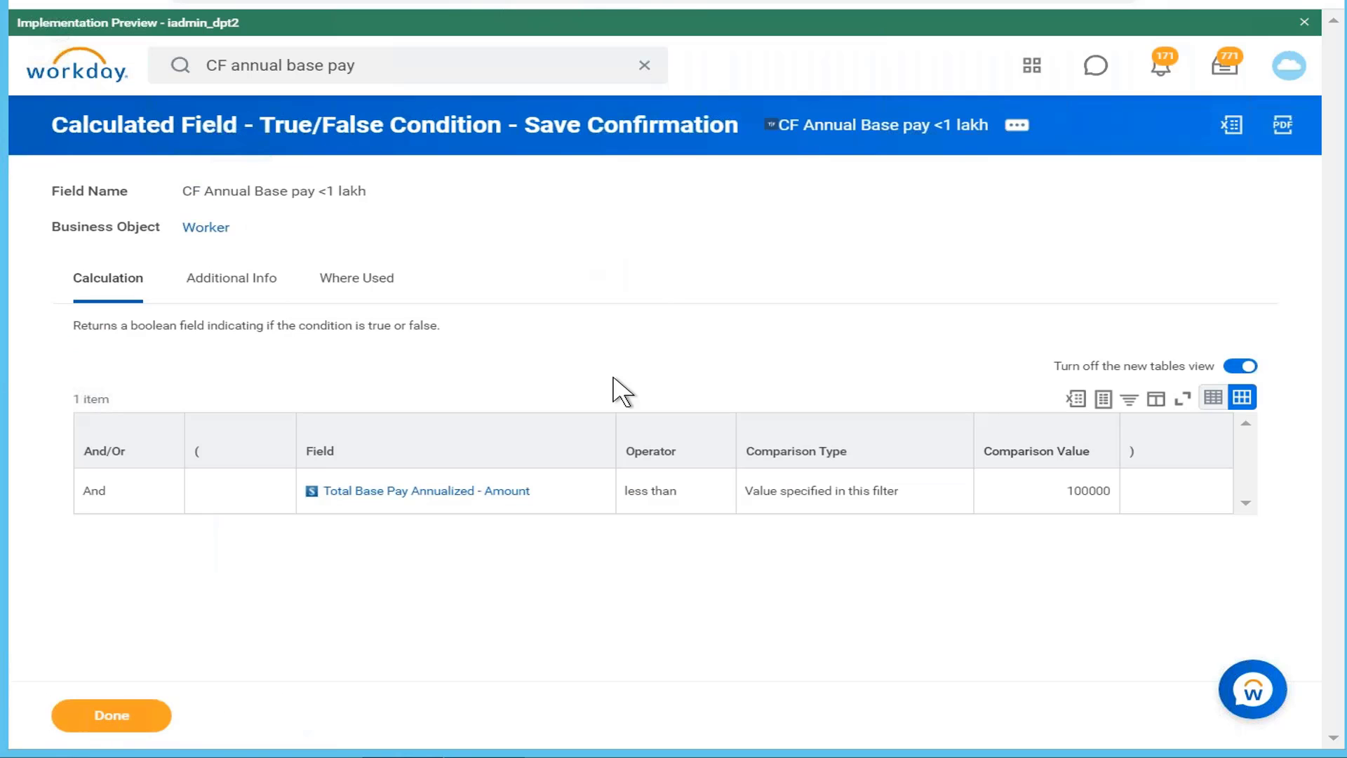
left_click(1017, 125)
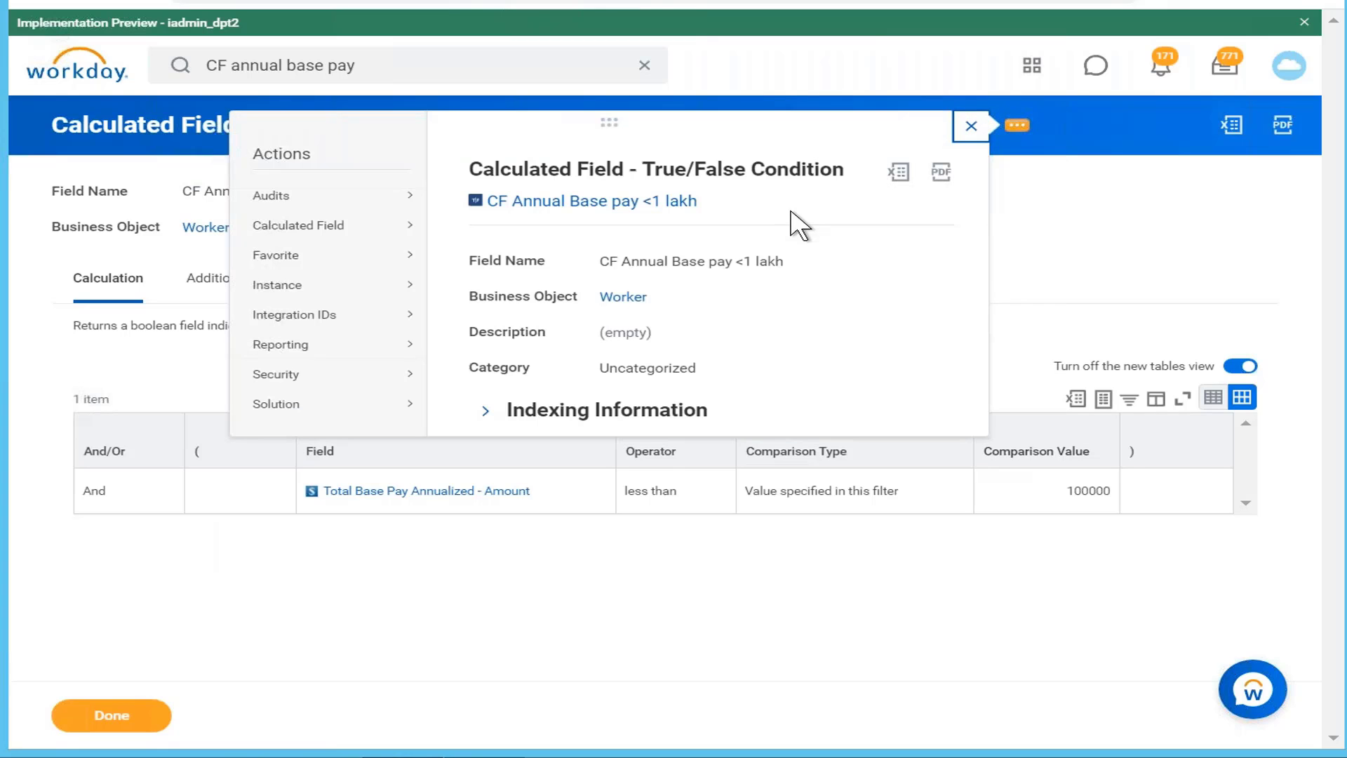
mouse_move(381, 236)
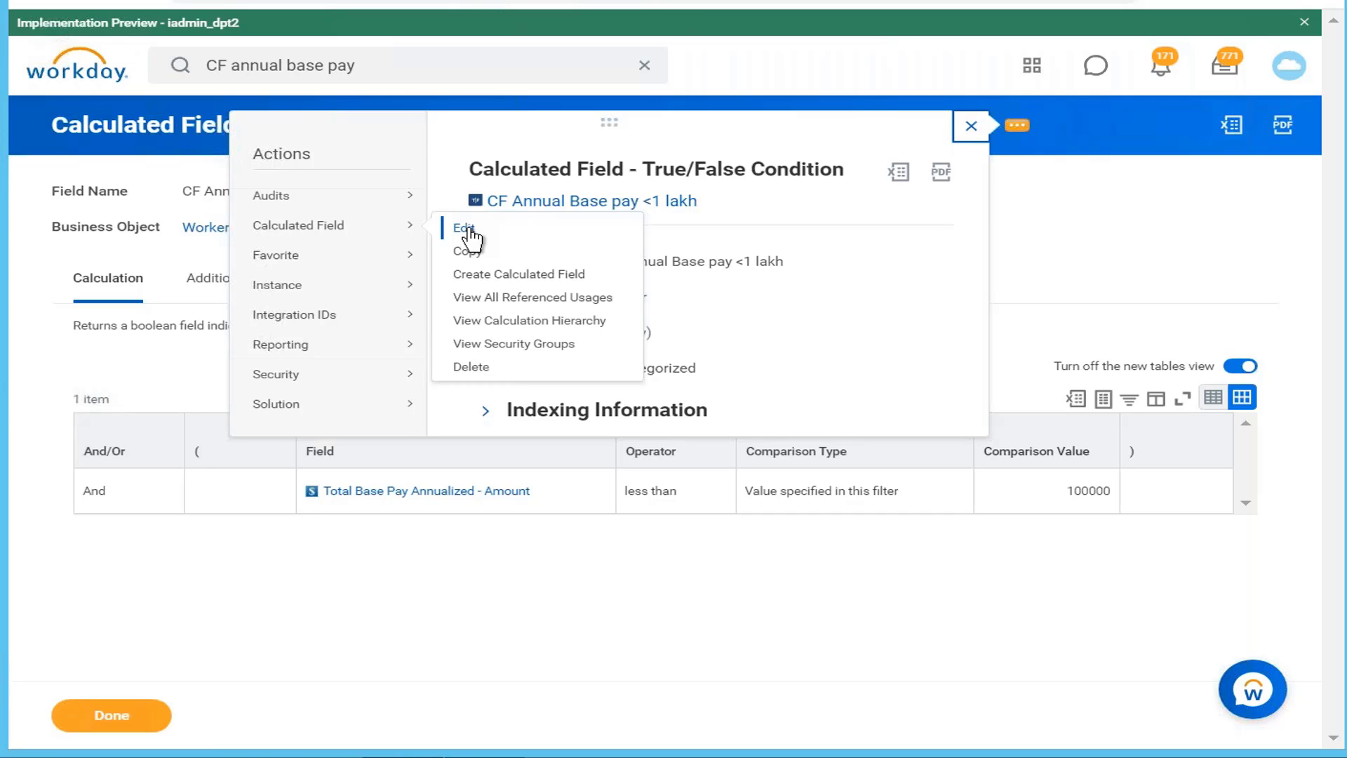
mouse_move(378, 189)
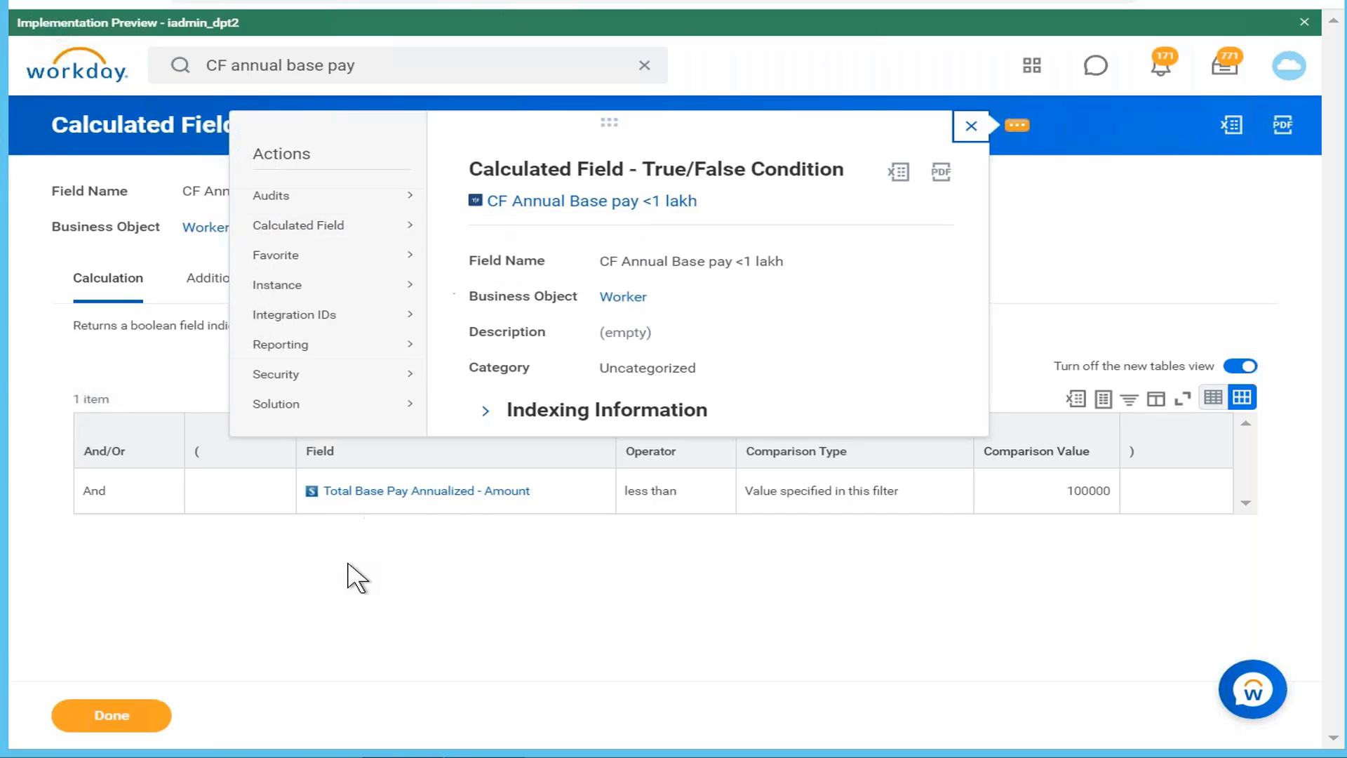
mouse_move(452, 512)
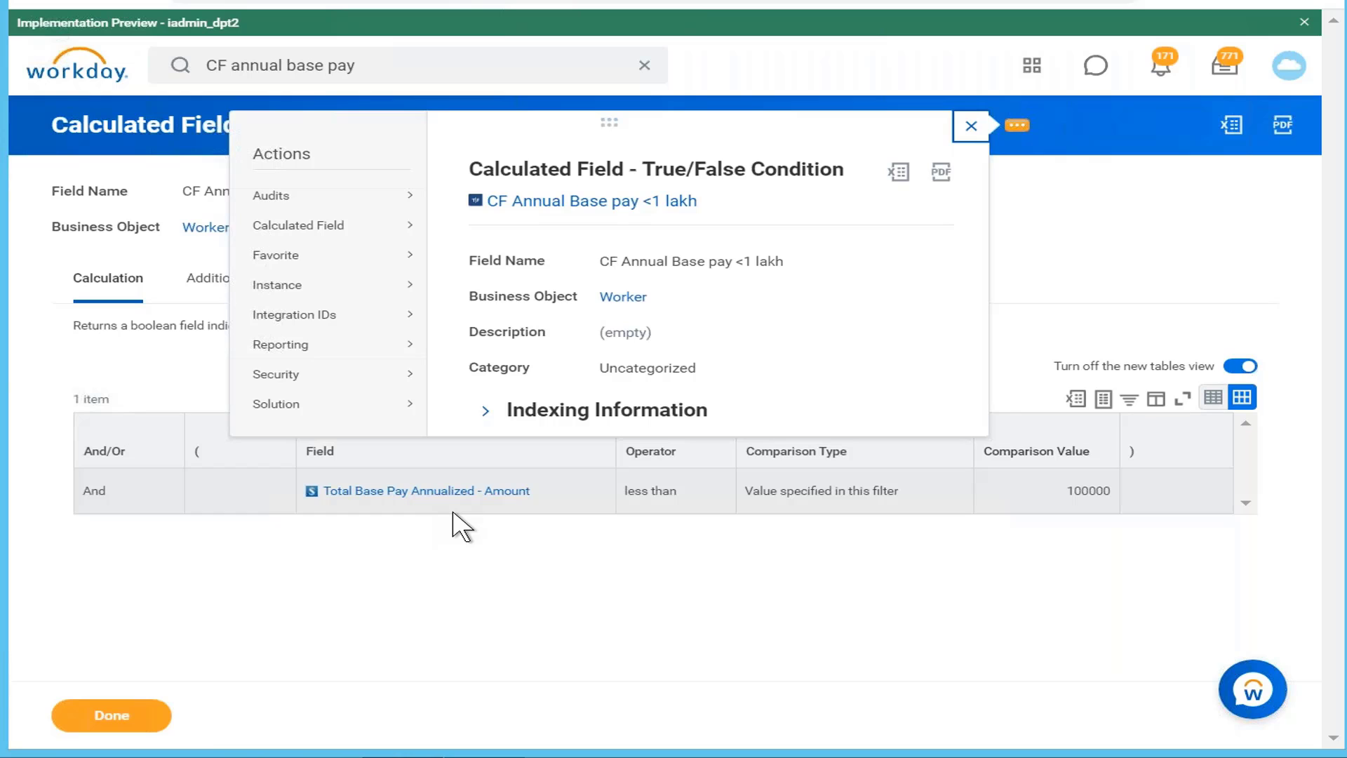
left_click(1133, 223)
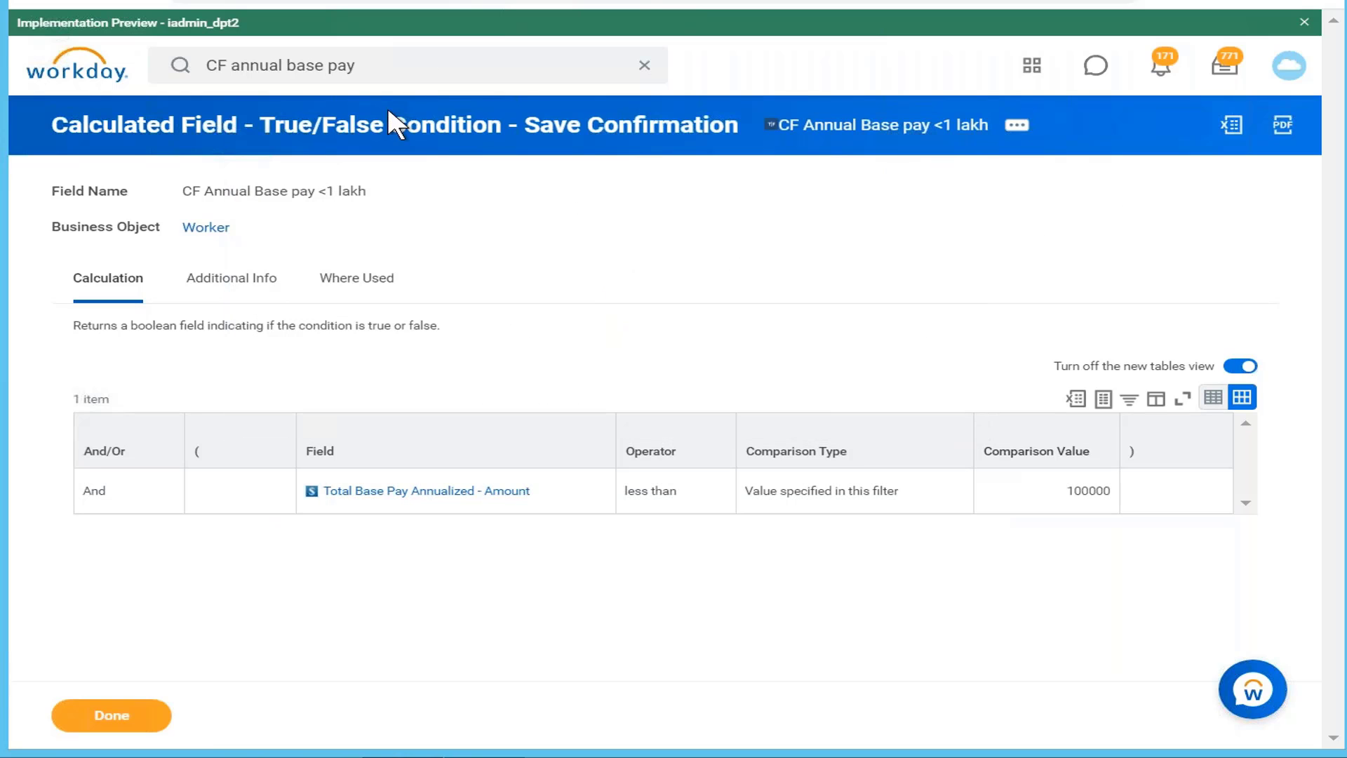
left_click(421, 62)
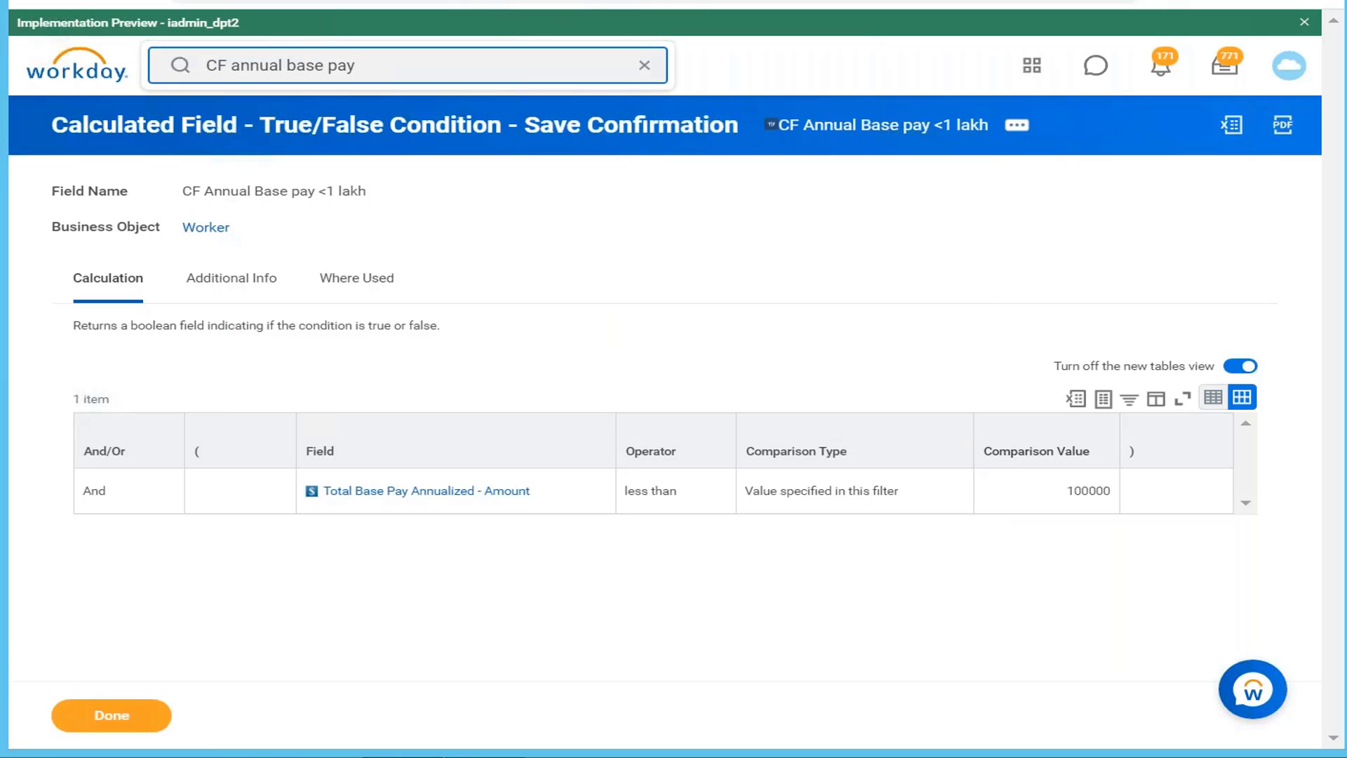
Step: Open Create Calculated Field and name the field 'CF compensation category of worker'
key("BackSpace")
key("BackSpace")
key("BackSpace")
key("BackSpace")
key("BackSpace")
key("BackSpace")
key("BackSpace")
key("BackSpace")
key("BackSpace")
key("BackSpace")
key("BackSpace")
key("BackSpace")
key("BackSpace")
key("BackSpace")
key("BackSpace")
key("BackSpace")
key("BackSpace")
key("BackSpace")
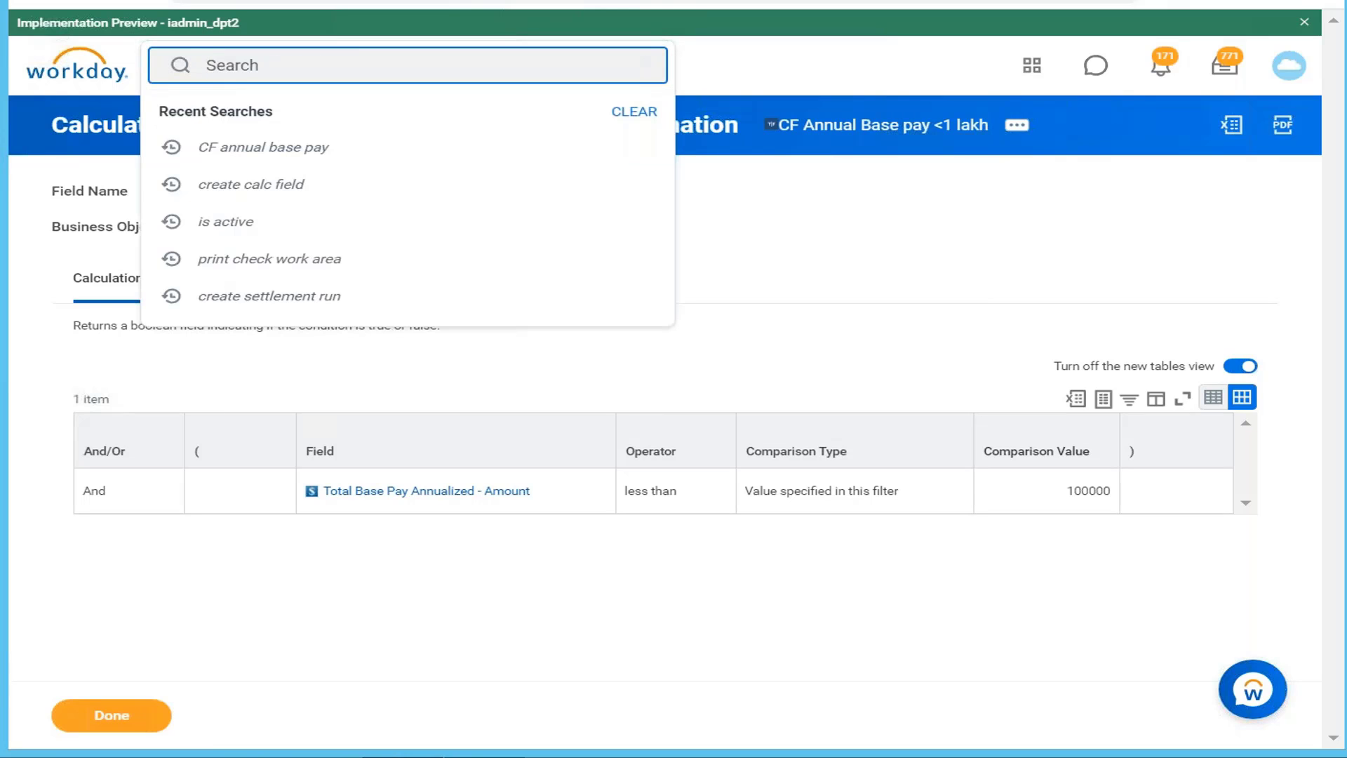
type("create ca")
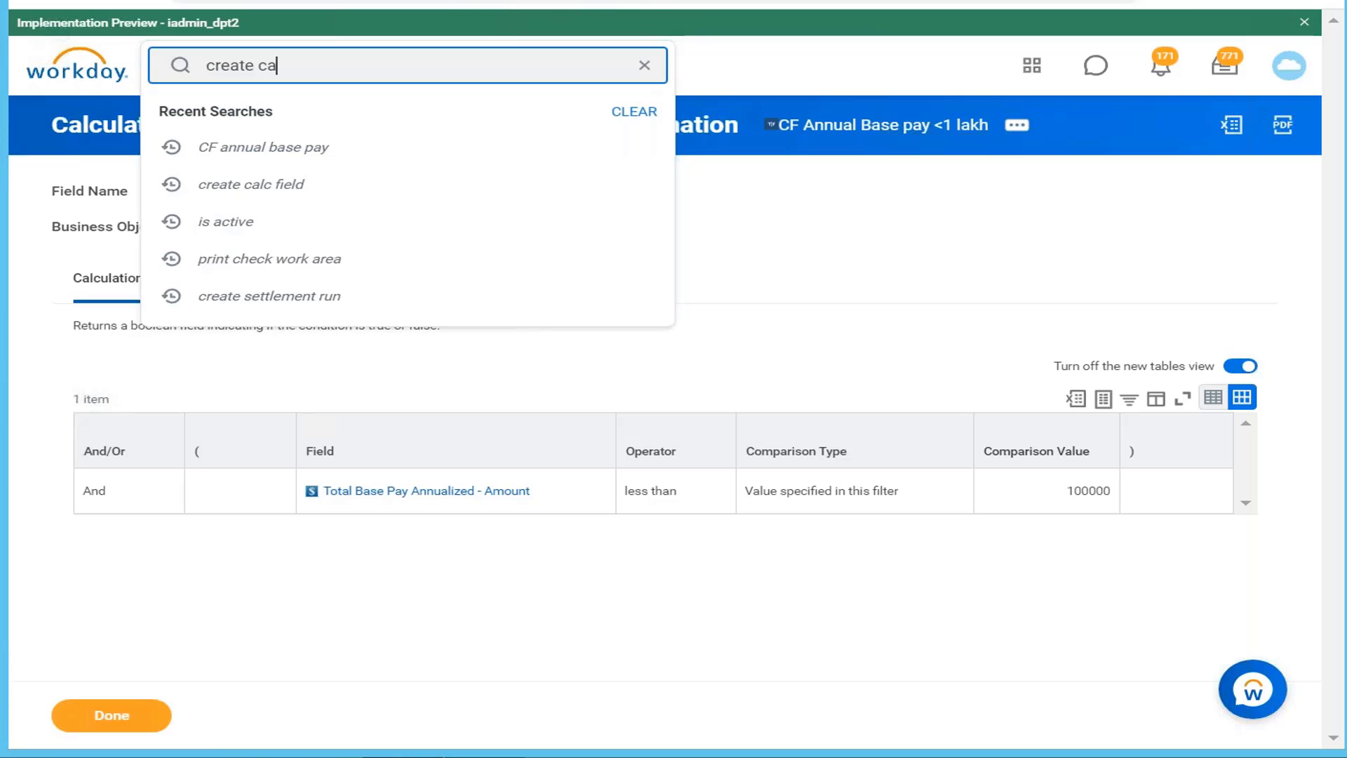
type("lc field")
key("Return")
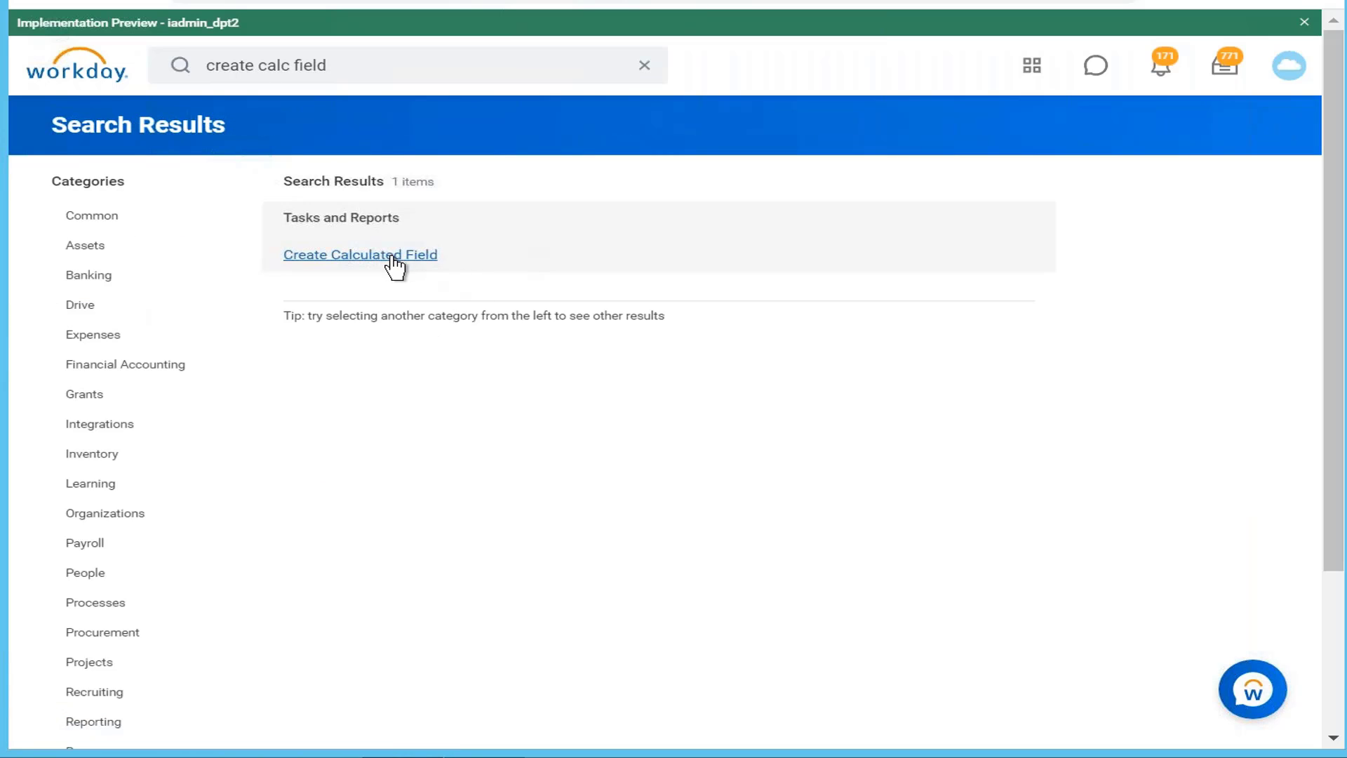
left_click(392, 257)
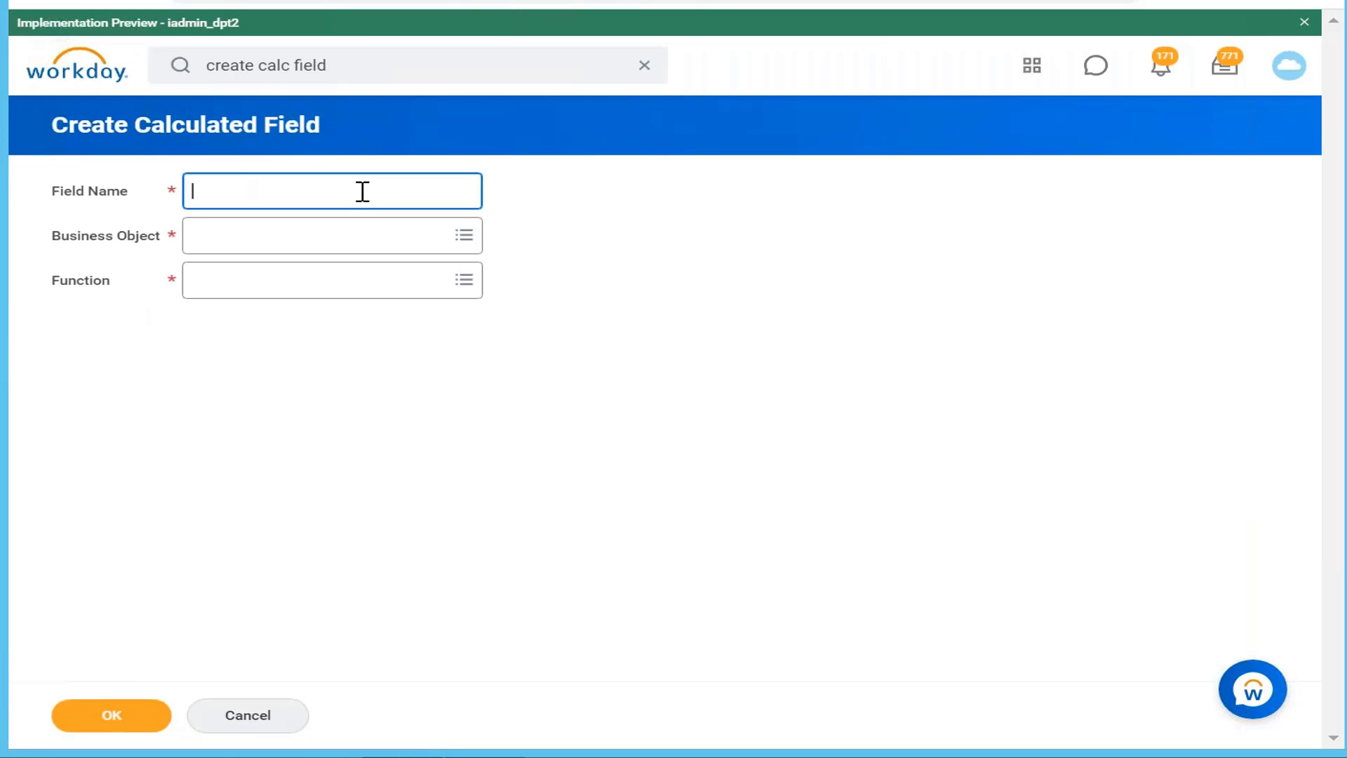
type("CF compensation cate")
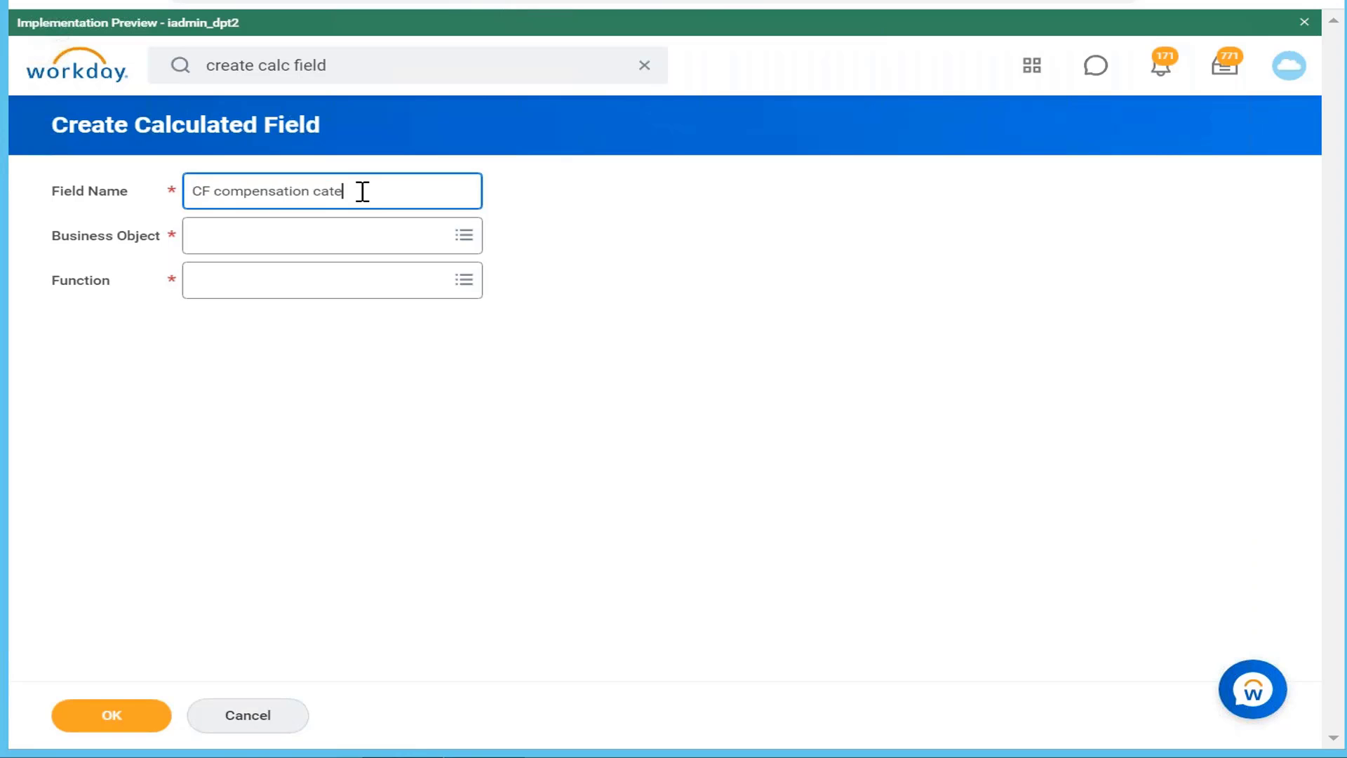
type("gory of worker")
Step: Choose Worker as the business object and Evaluate Expression as the function, then confirm
left_click(379, 250)
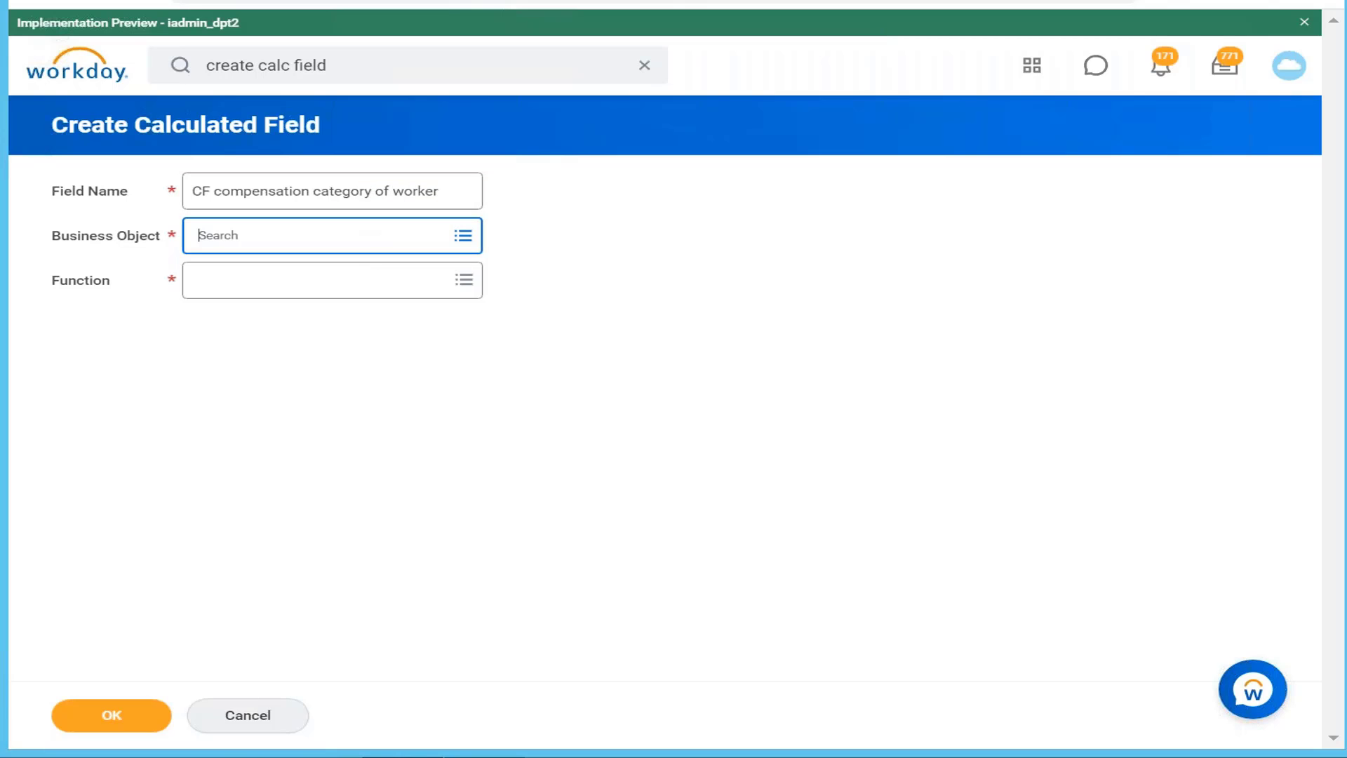
type("worke")
type("rker")
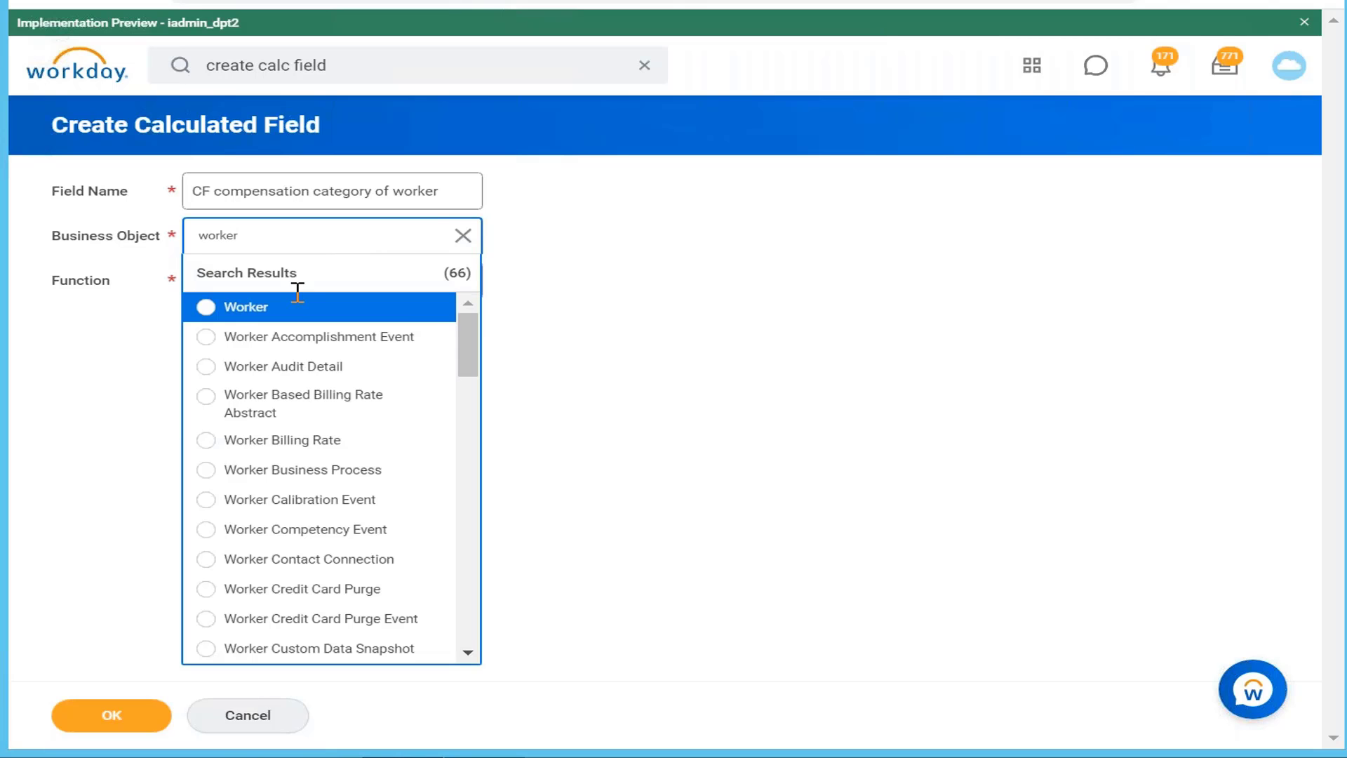
left_click(289, 316)
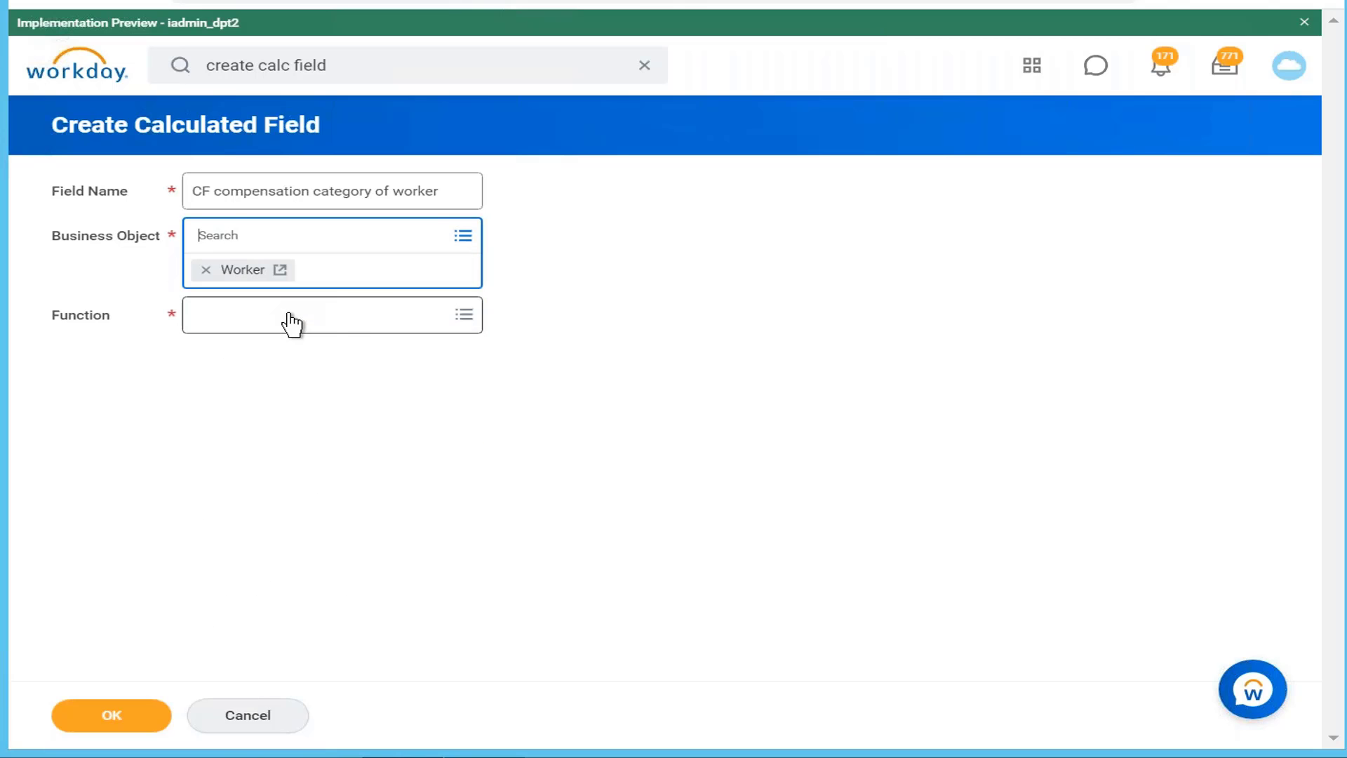
left_click(358, 325)
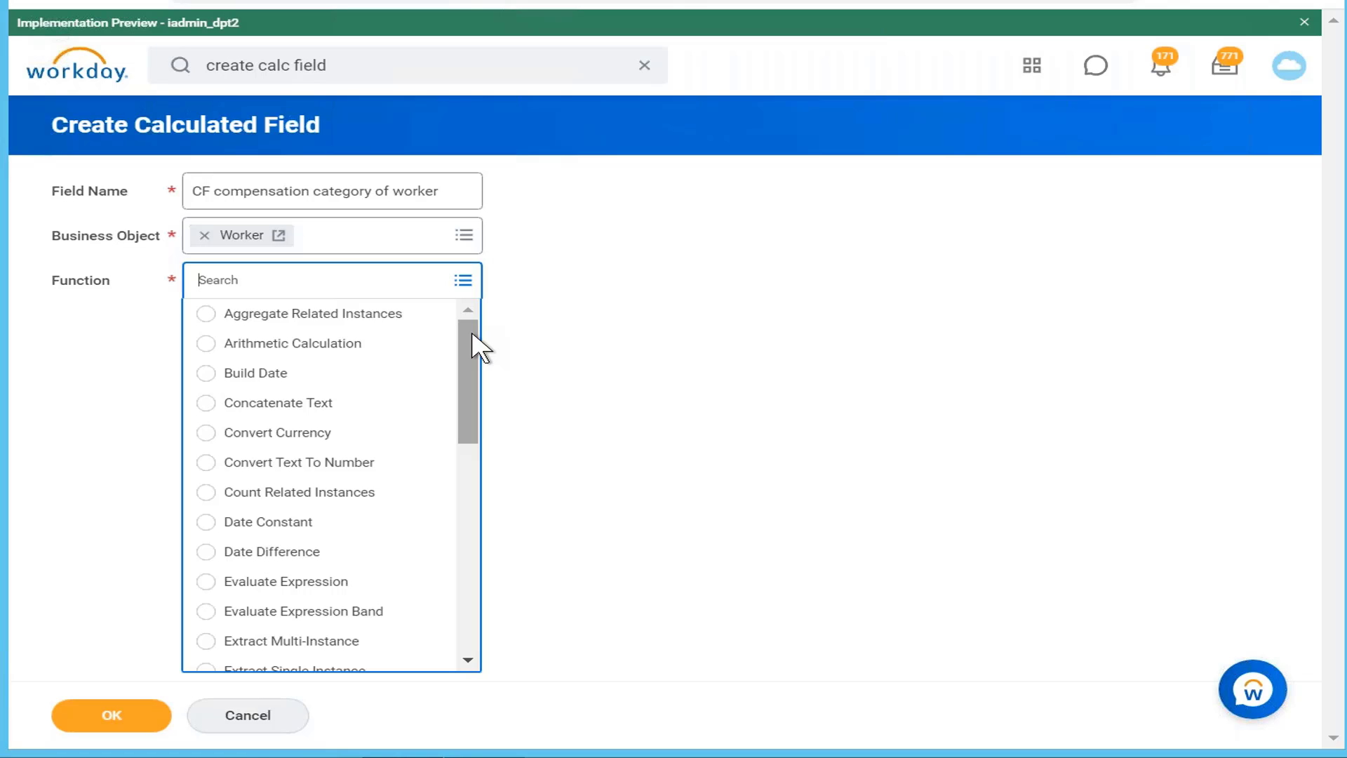
left_click_drag(472, 341, 470, 393)
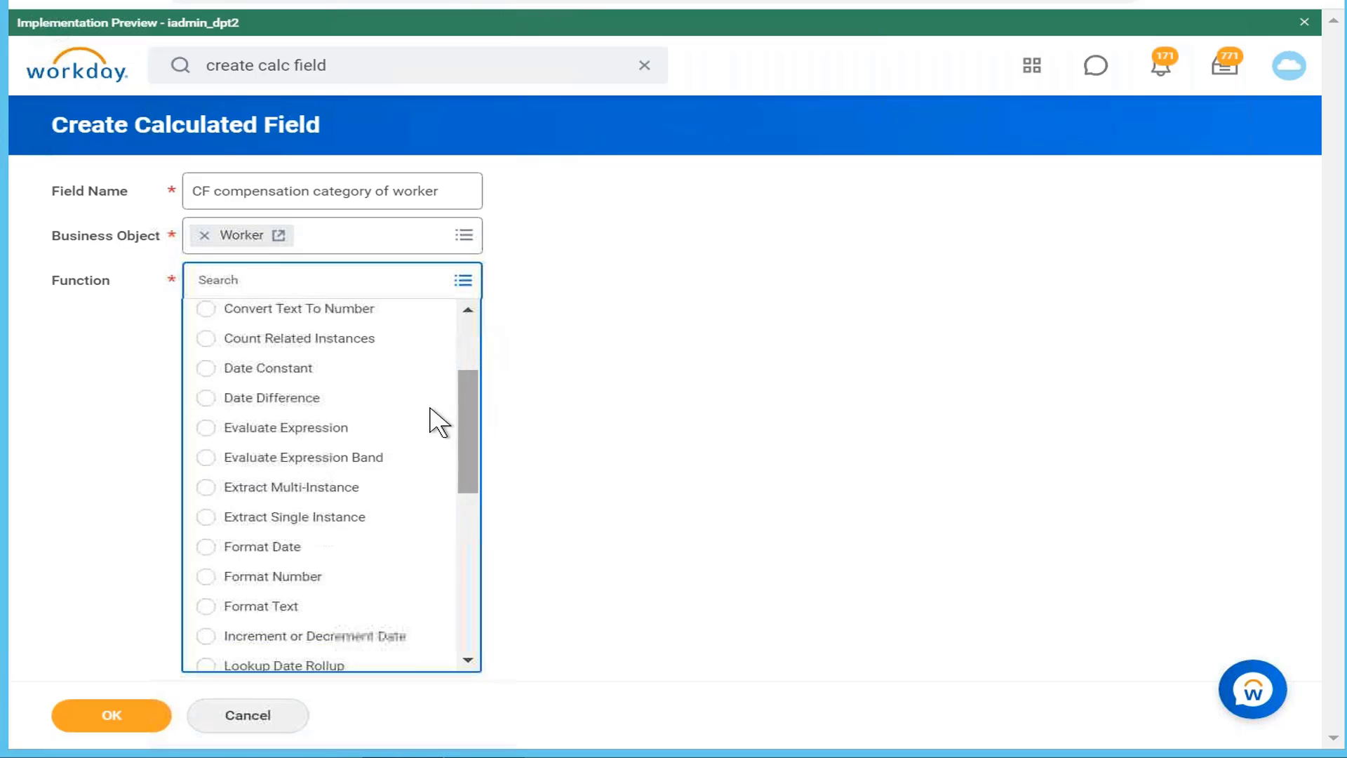
left_click(342, 430)
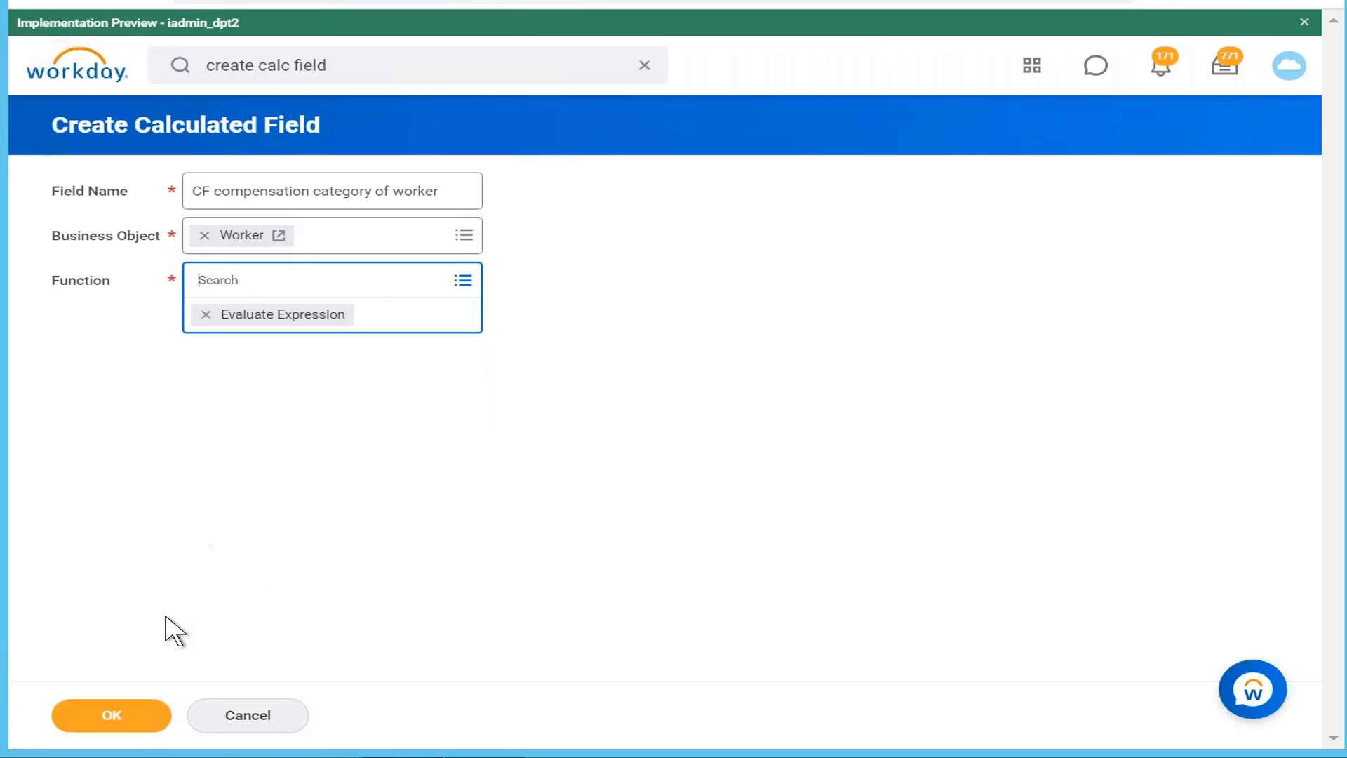
left_click(123, 722)
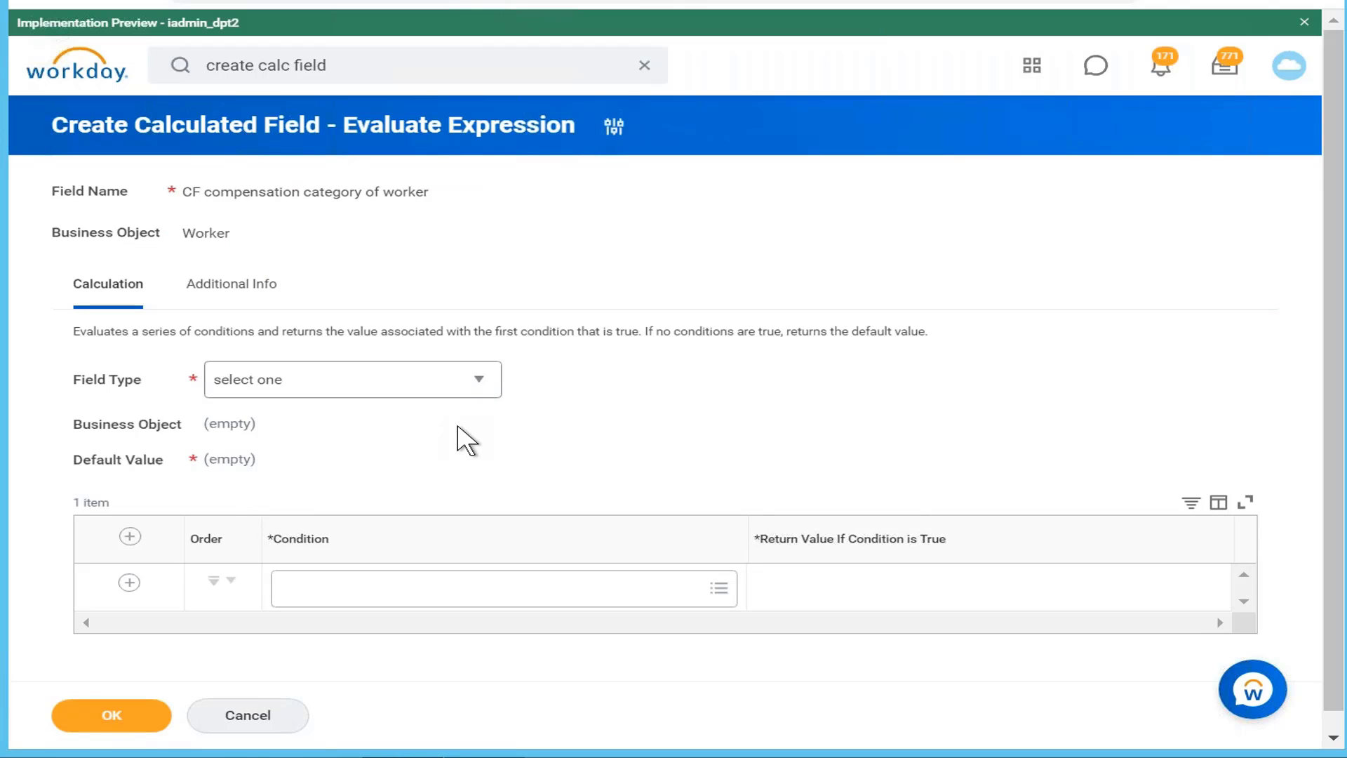
left_click(443, 385)
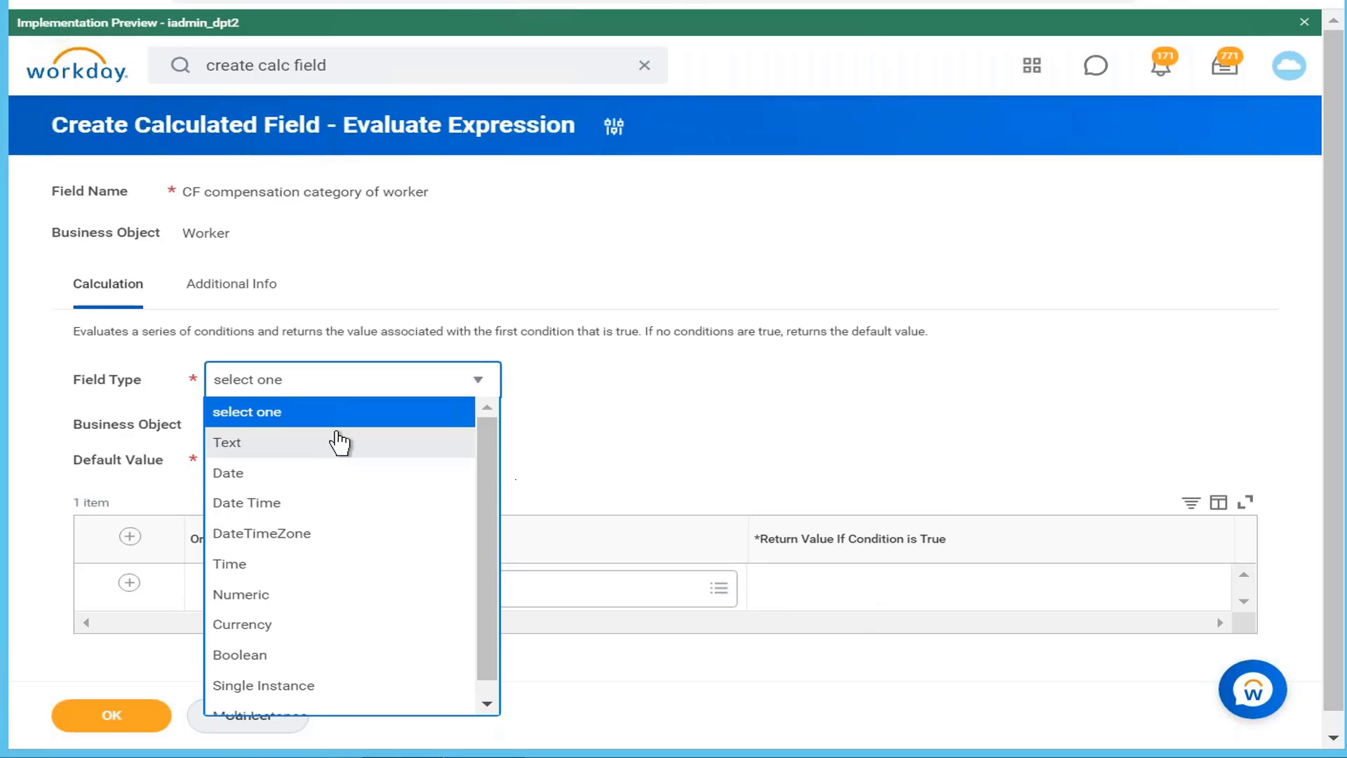
left_click(716, 449)
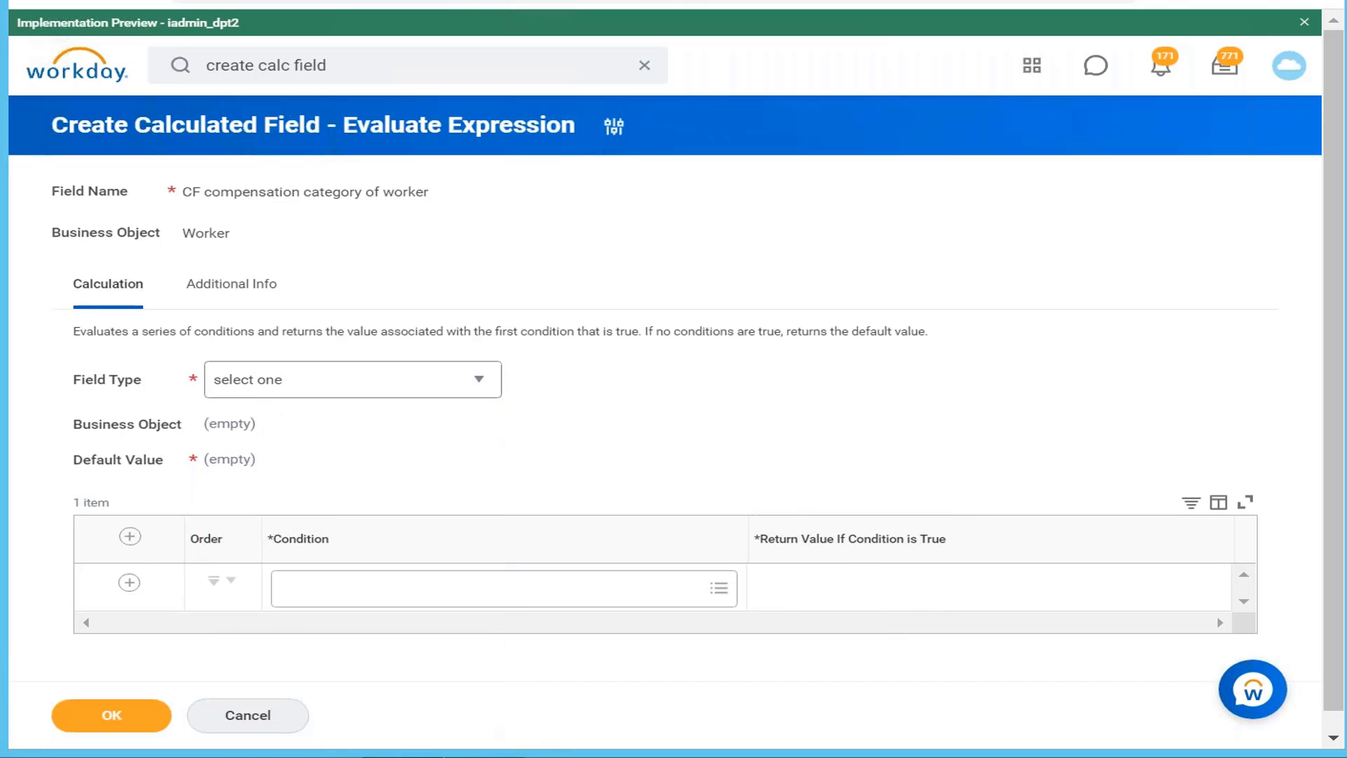
left_click(510, 756)
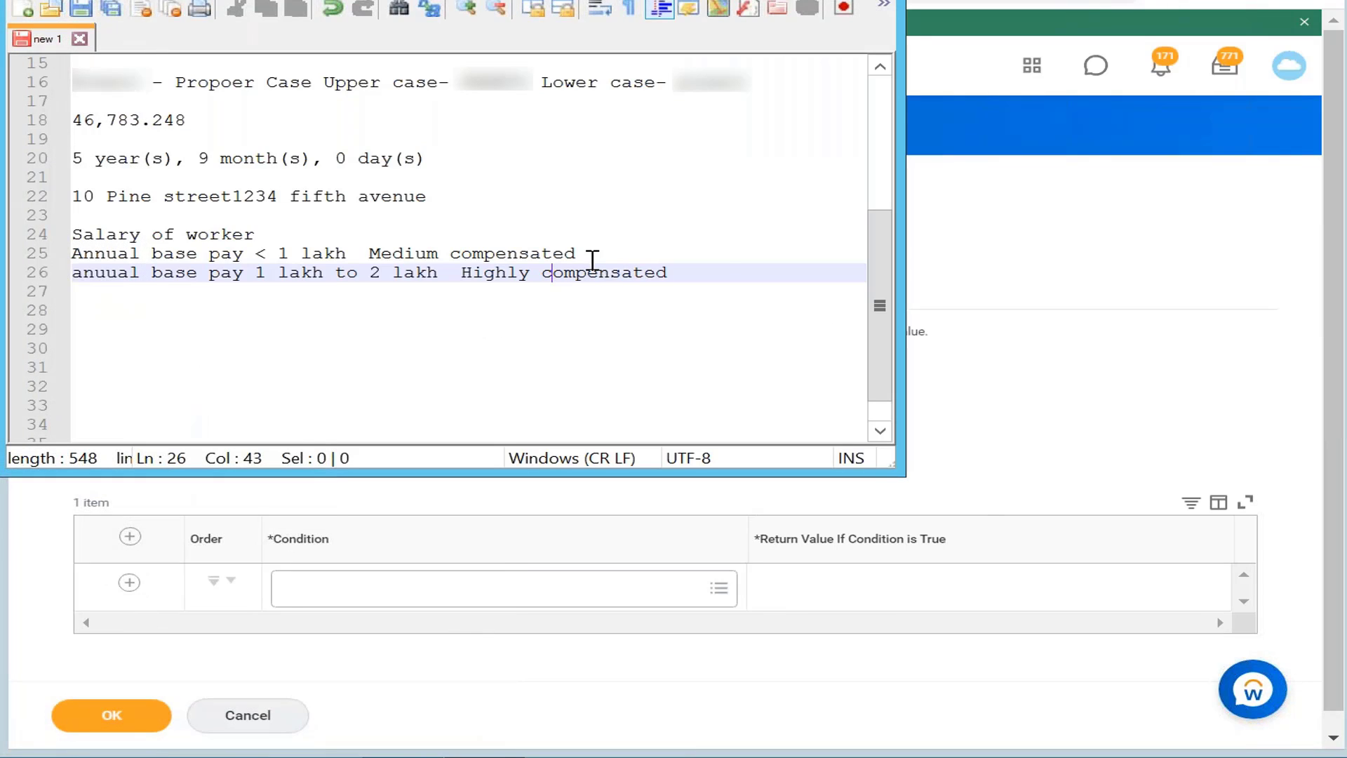
left_click(793, 0)
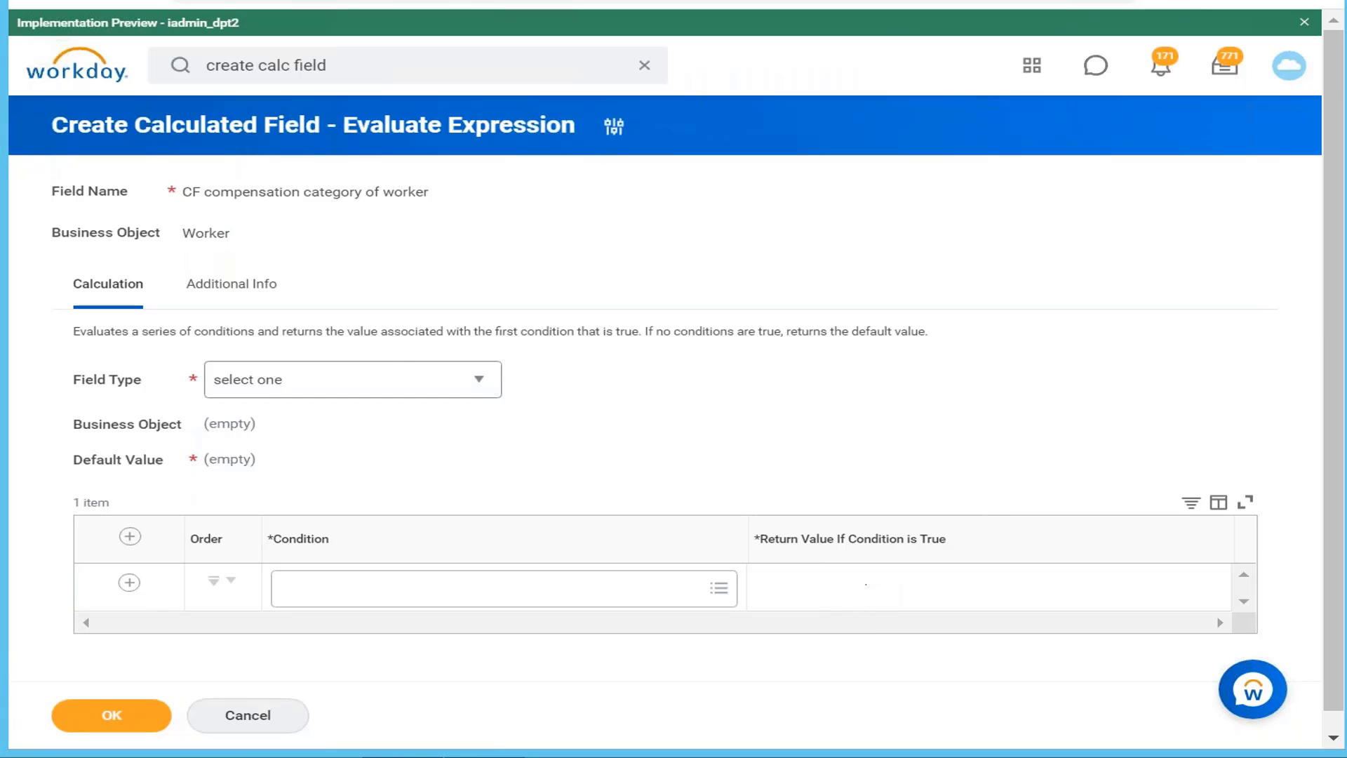
Step: Choose Single Instance from the Field Type list
left_click(393, 379)
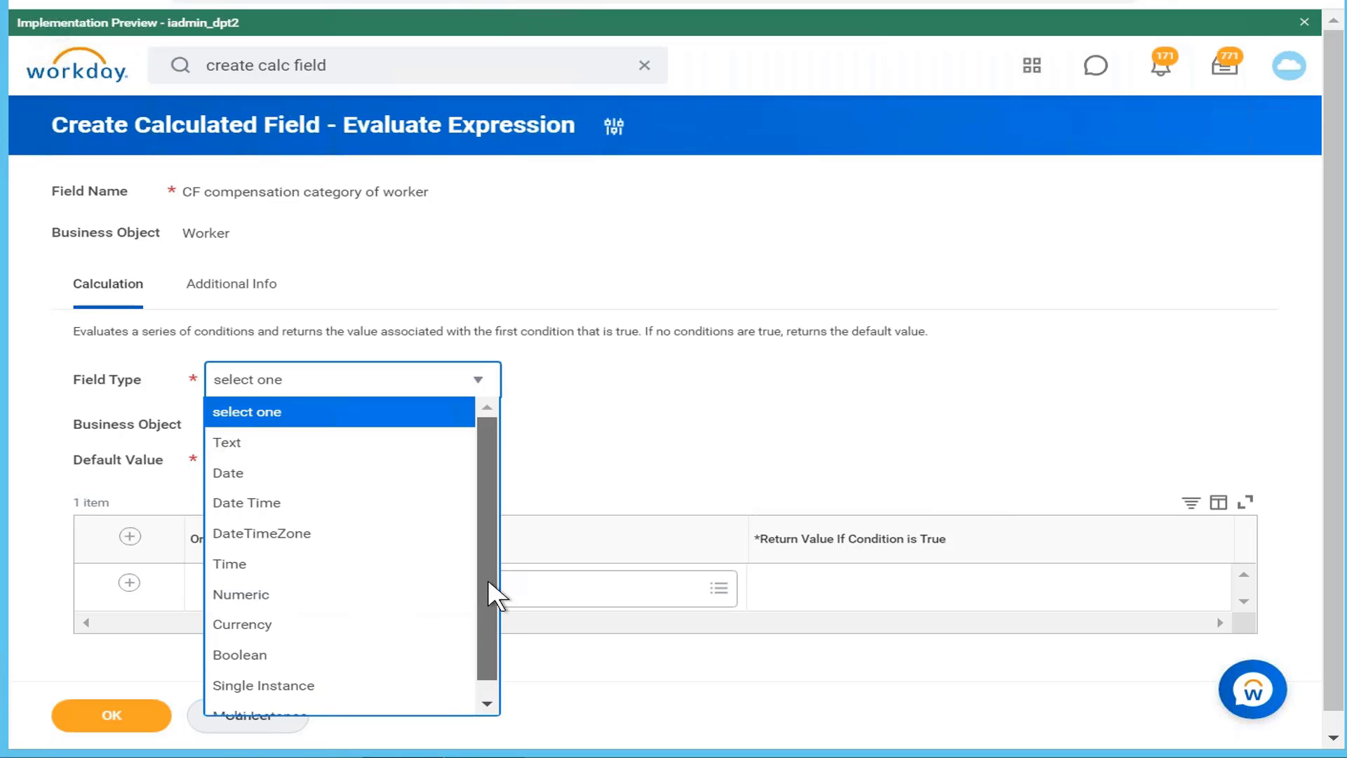
left_click_drag(487, 579, 483, 659)
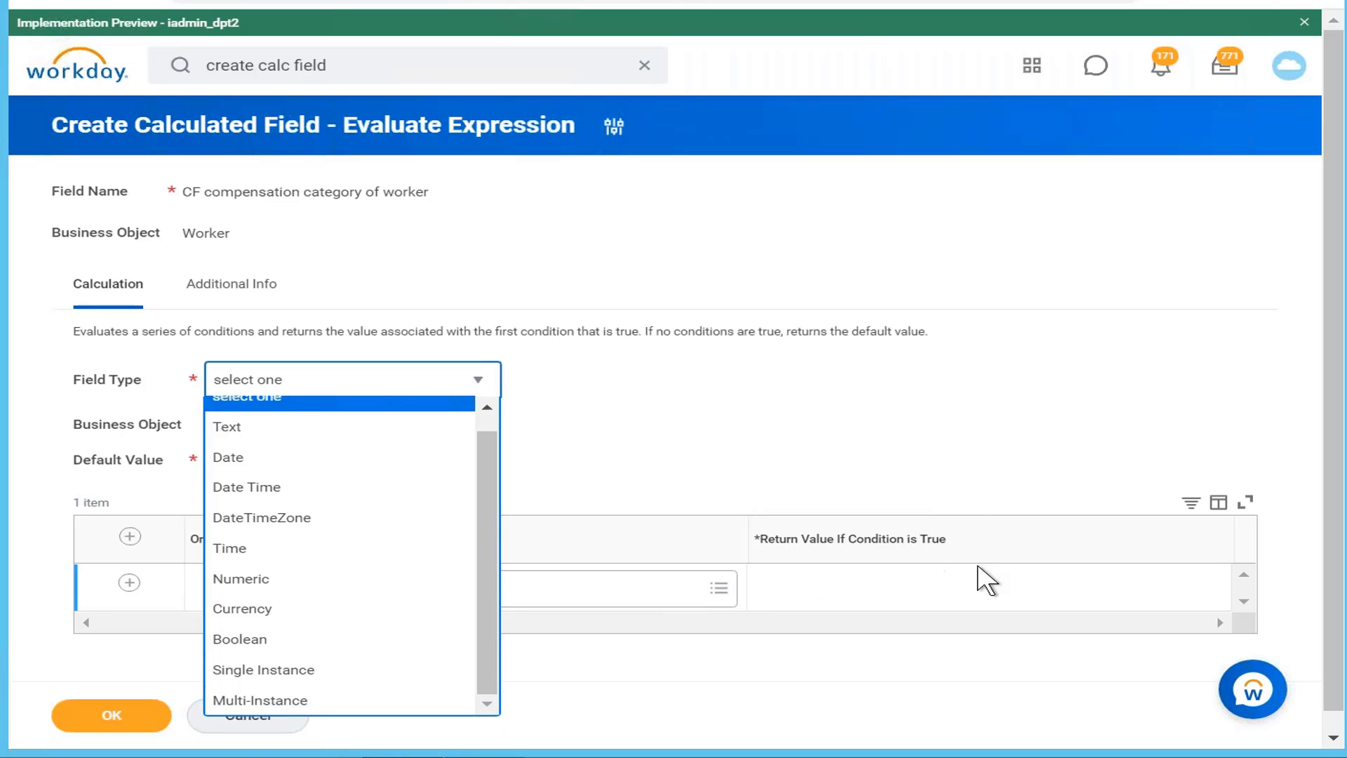
left_click(423, 670)
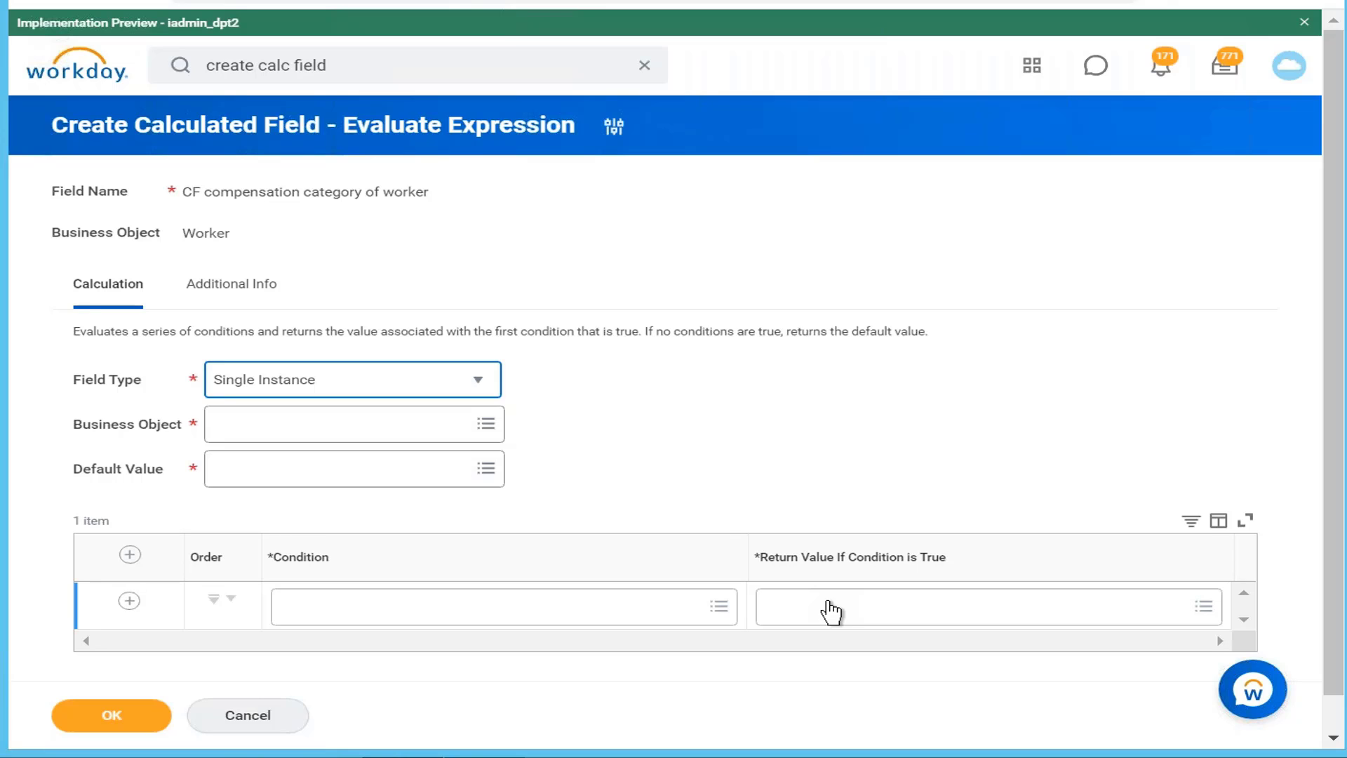
Step: Set the first row's condition to 'CF Annual Base pay <1 lakh'
left_click(659, 616)
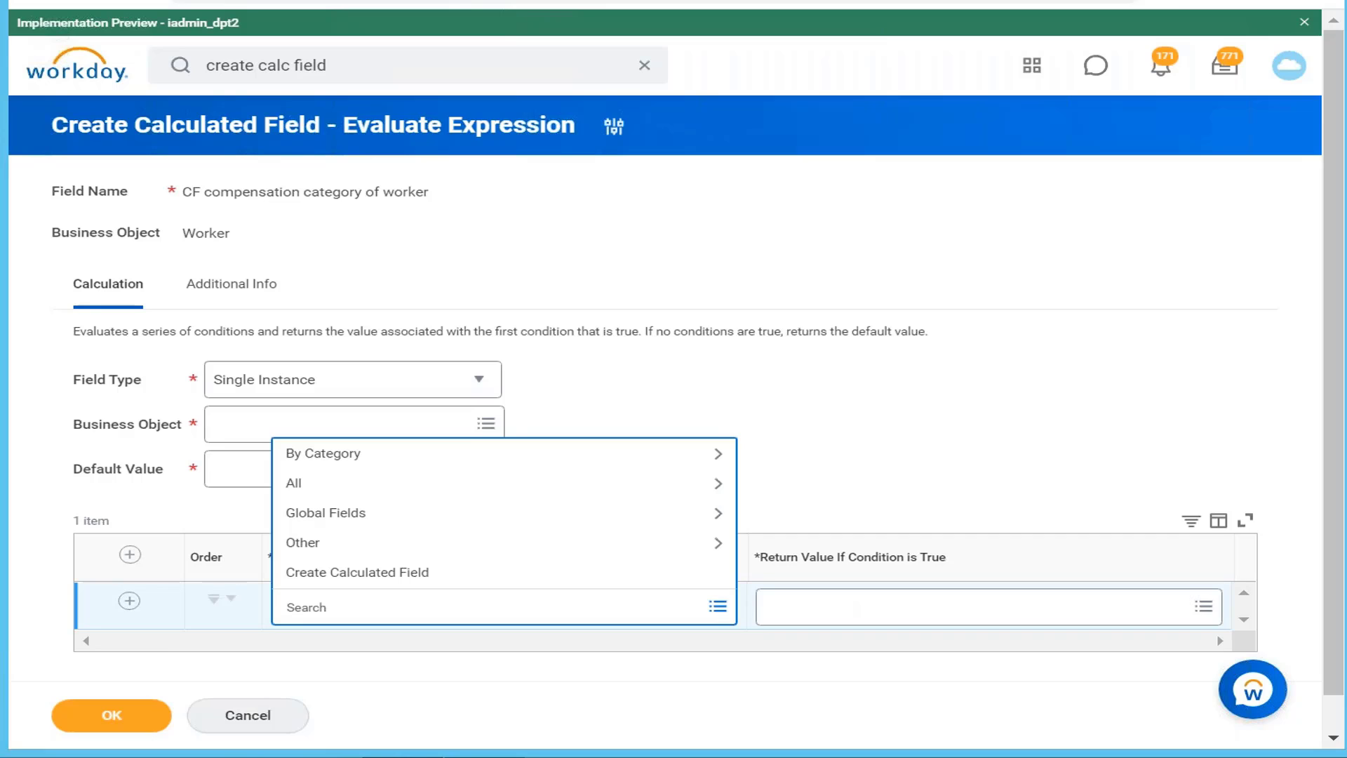
type("base pay 1 lakh")
key("Return")
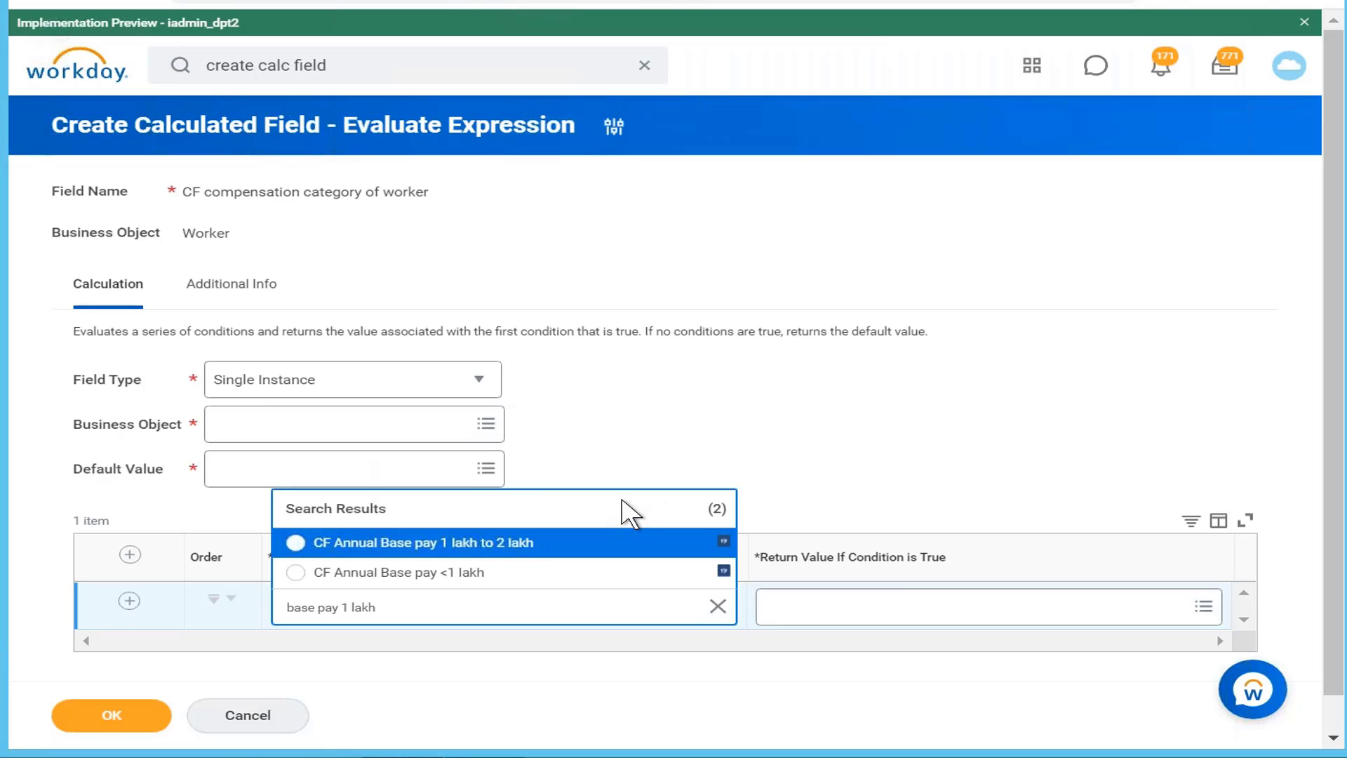
left_click(442, 577)
Step: Set the return value to Cost Center and view its field details
left_click(881, 618)
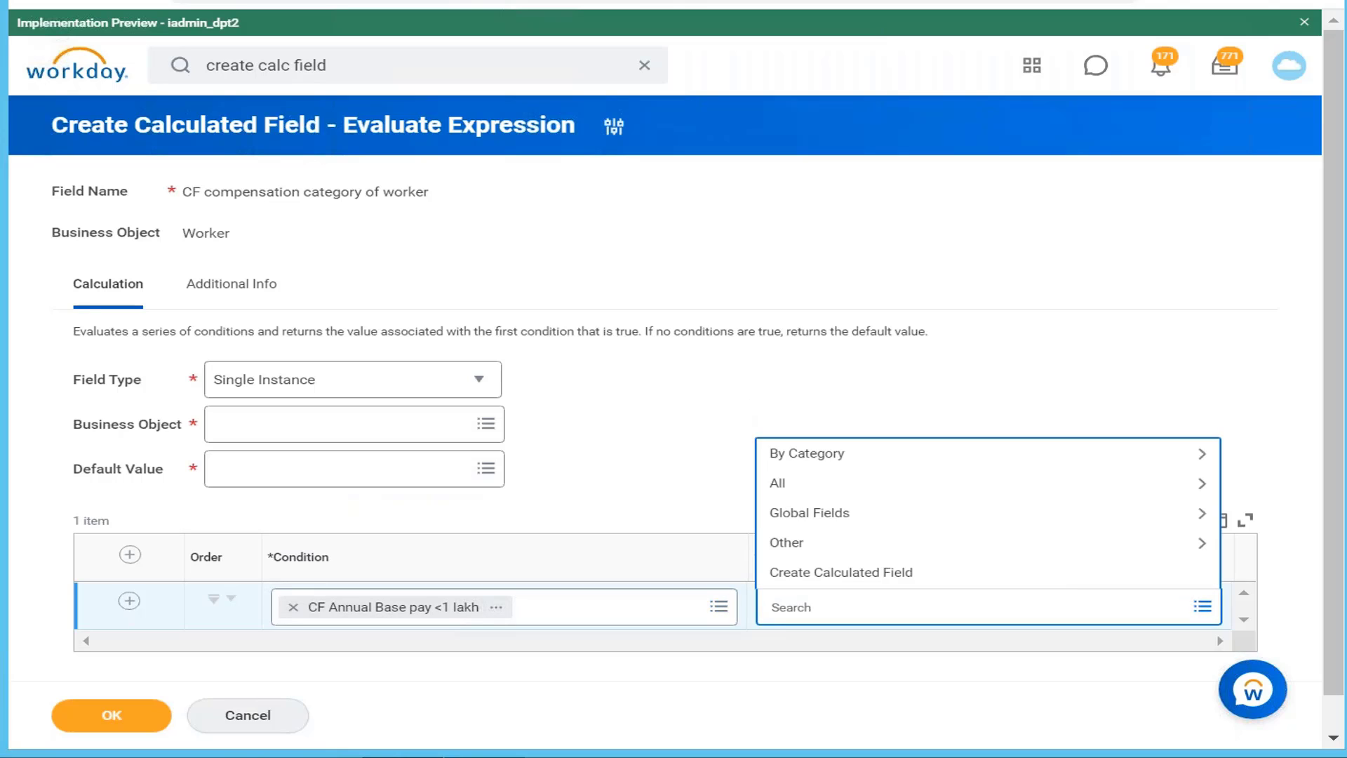
type("cost center")
key("Return")
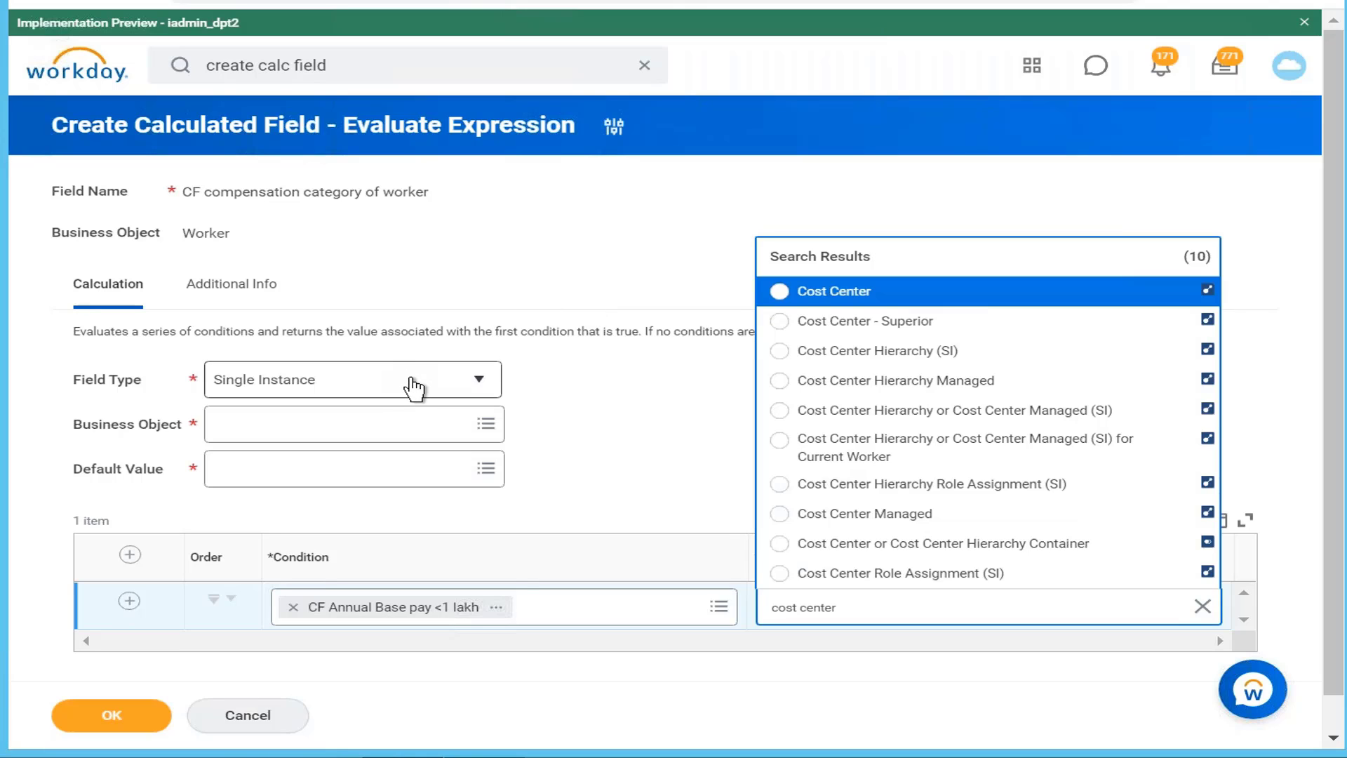
left_click(858, 301)
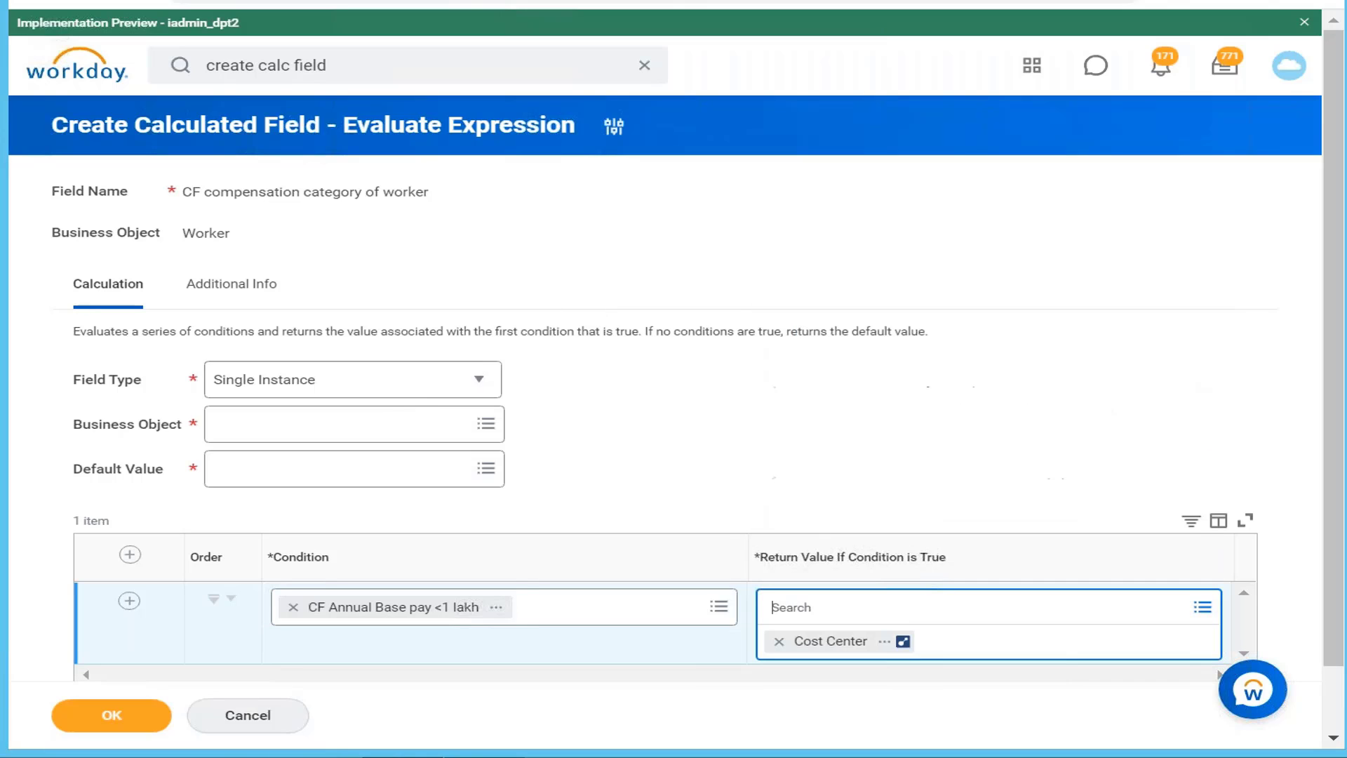
left_click(886, 642)
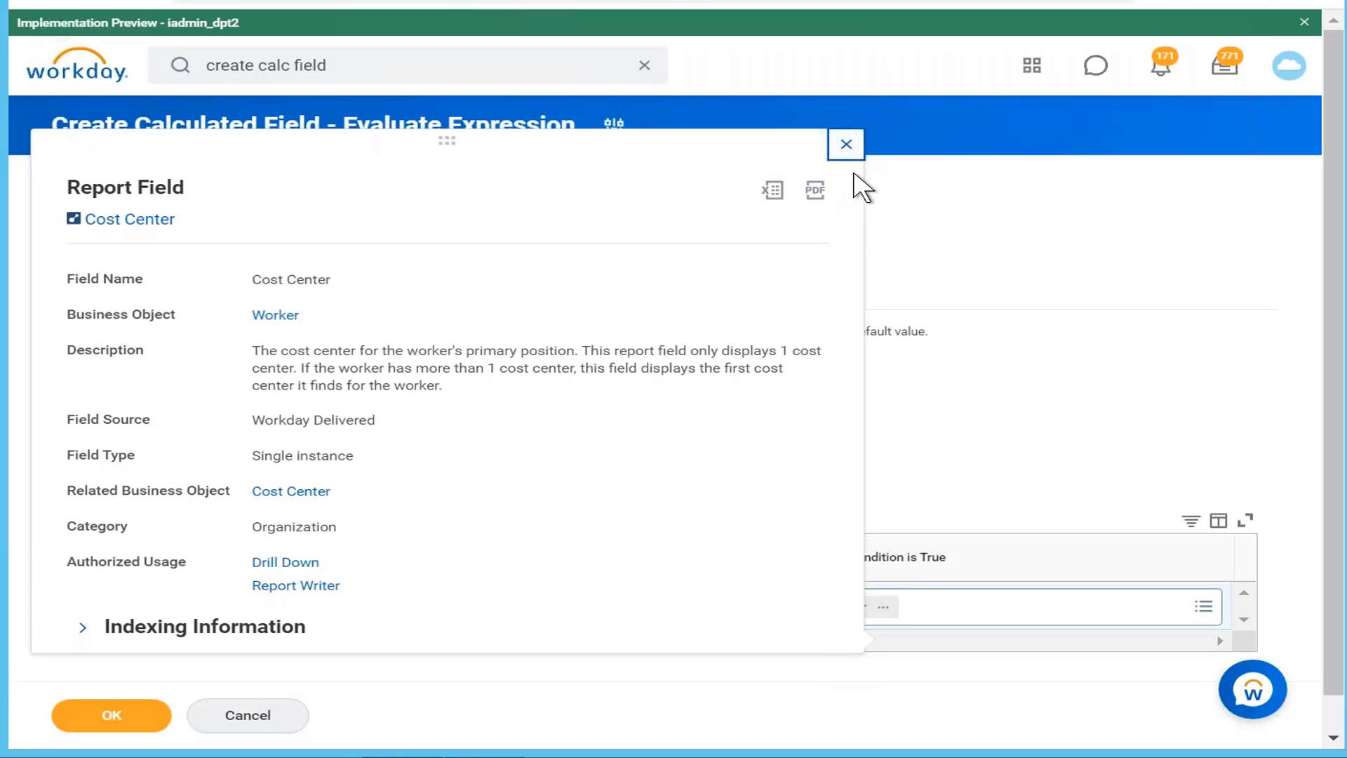
left_click(846, 145)
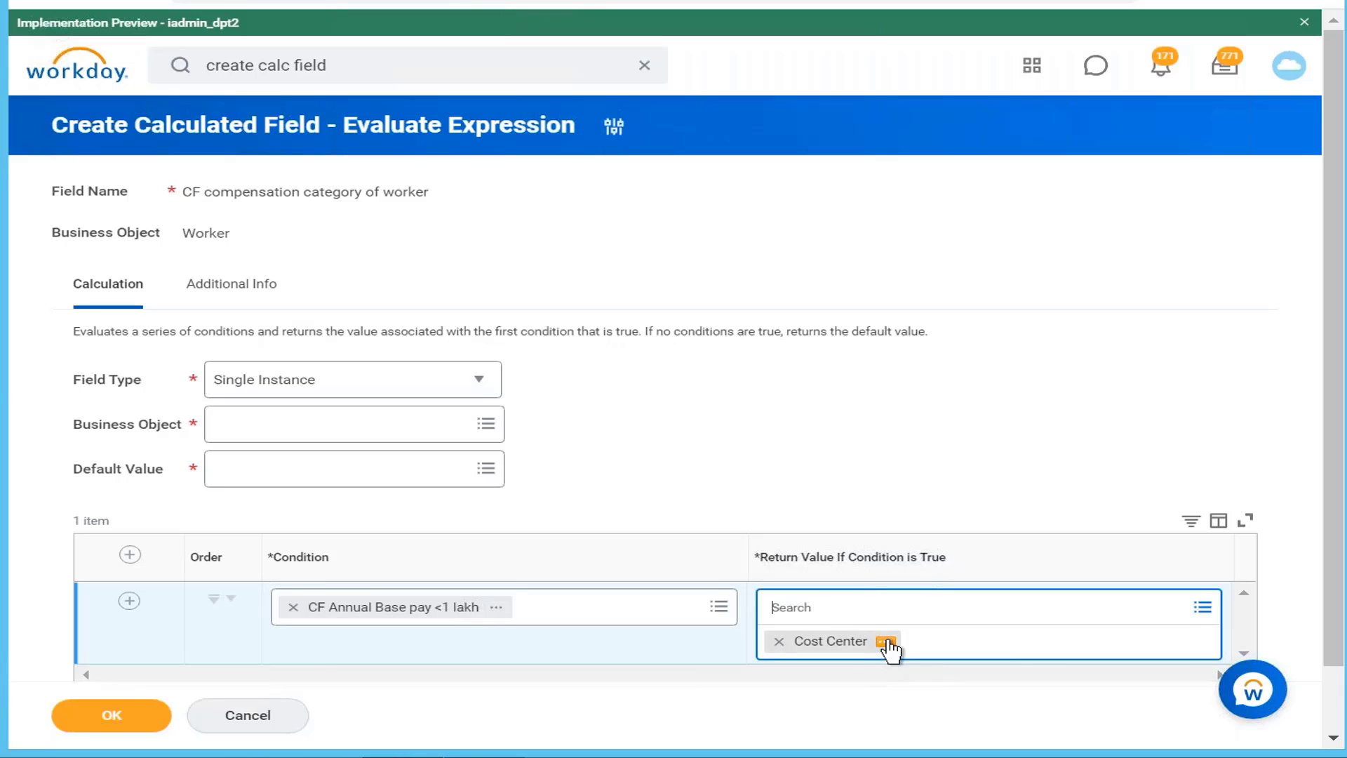
left_click(886, 643)
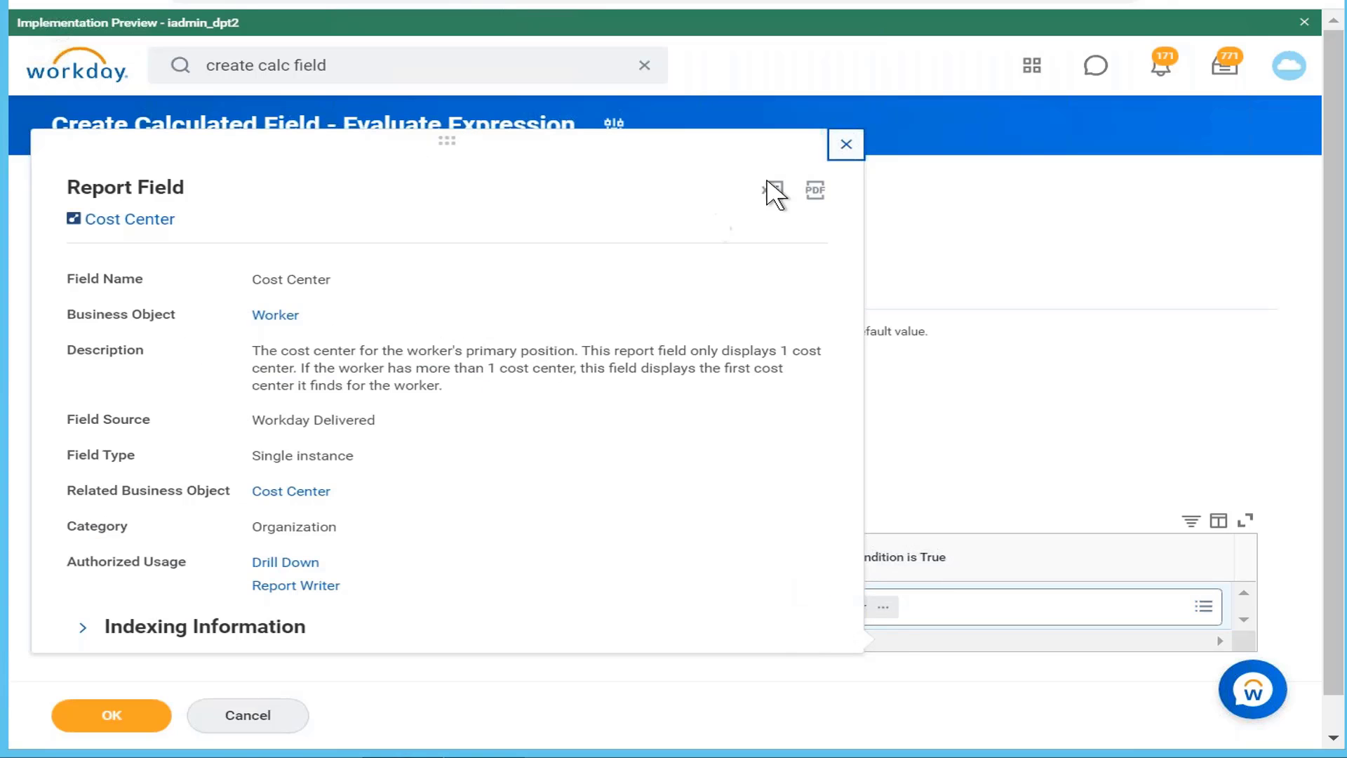
Step: Close the Cost Center details and set the business object to Worker
left_click(846, 147)
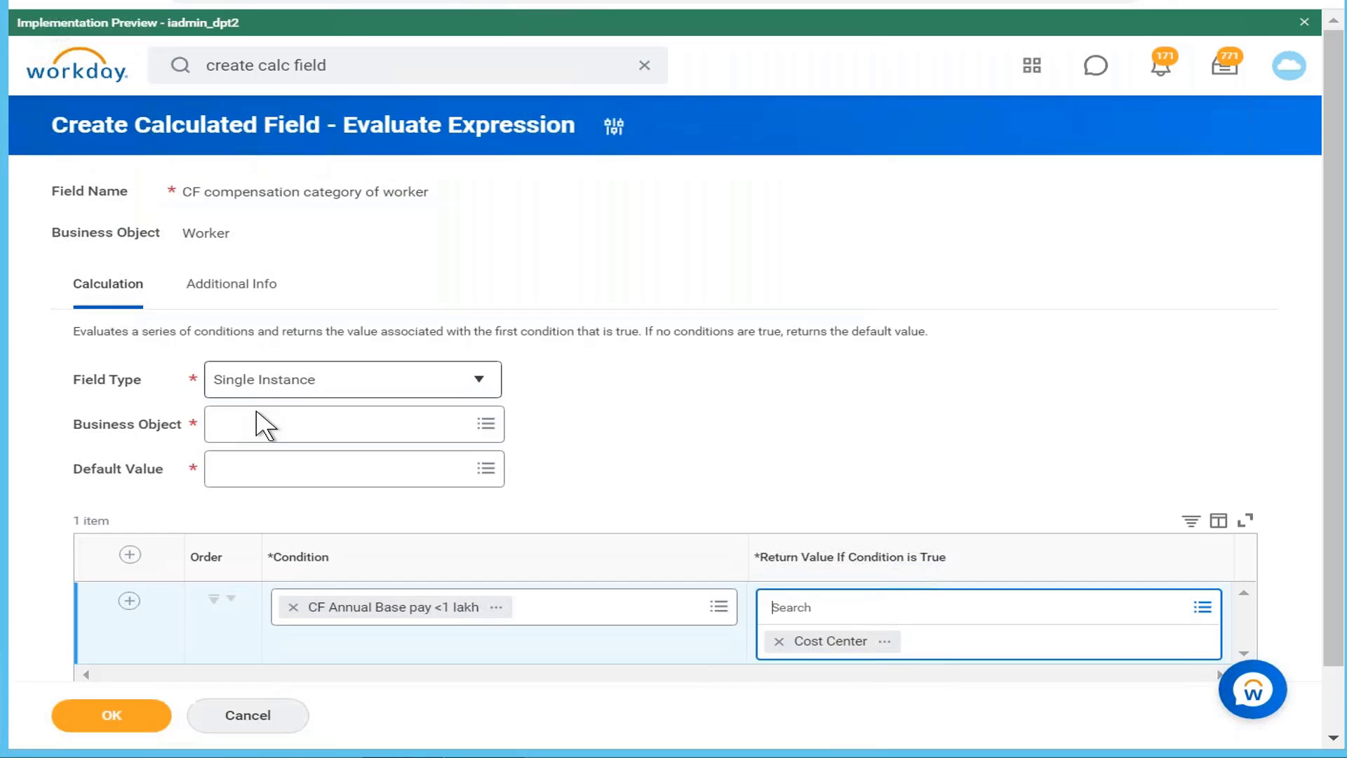
left_click(267, 428)
type("worker")
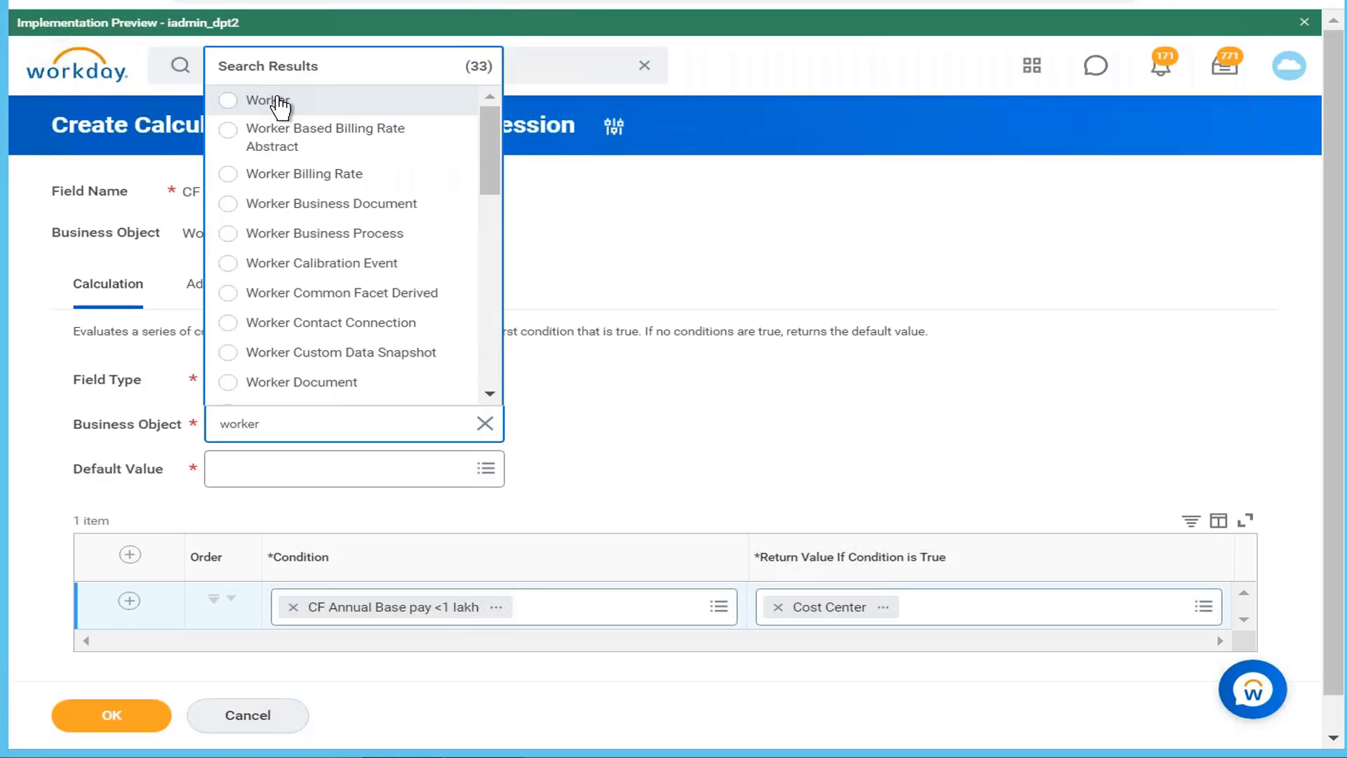
left_click(279, 106)
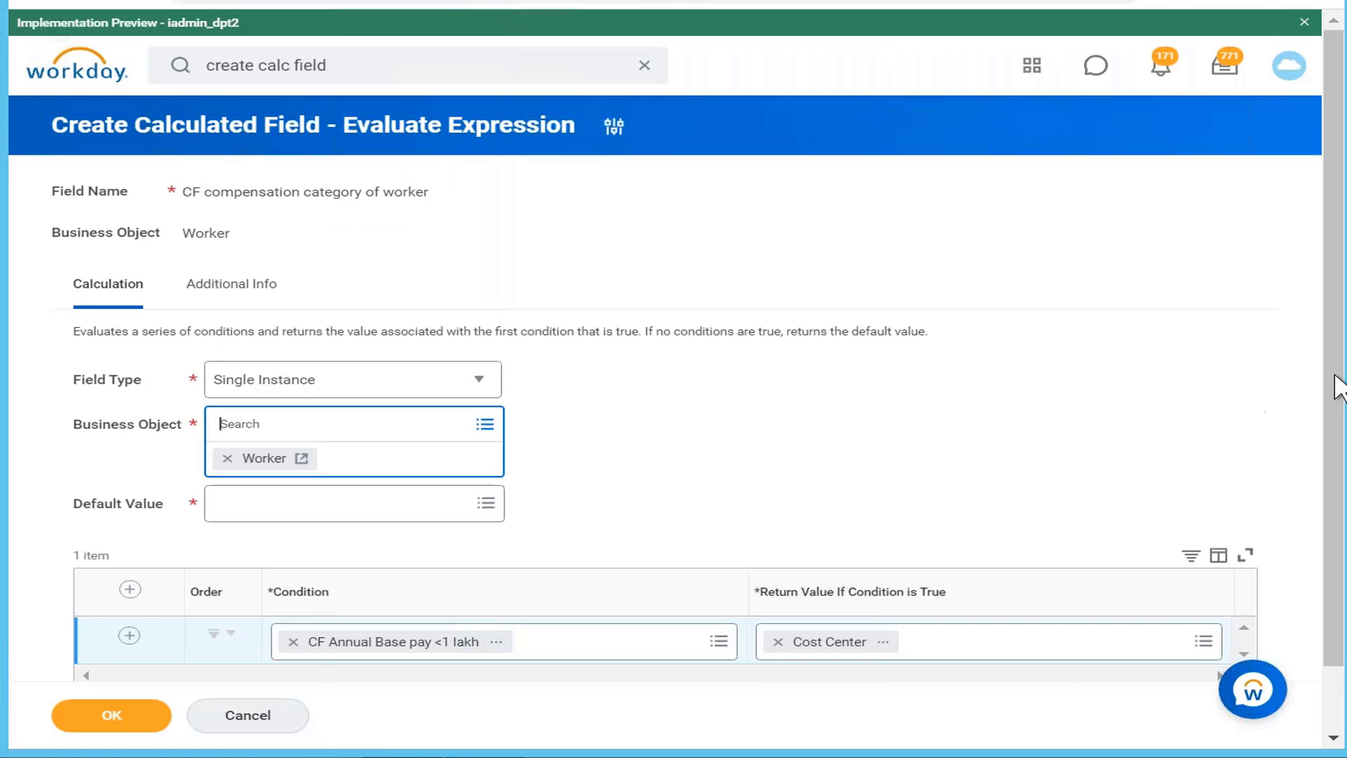
left_click_drag(1335, 385, 1335, 457)
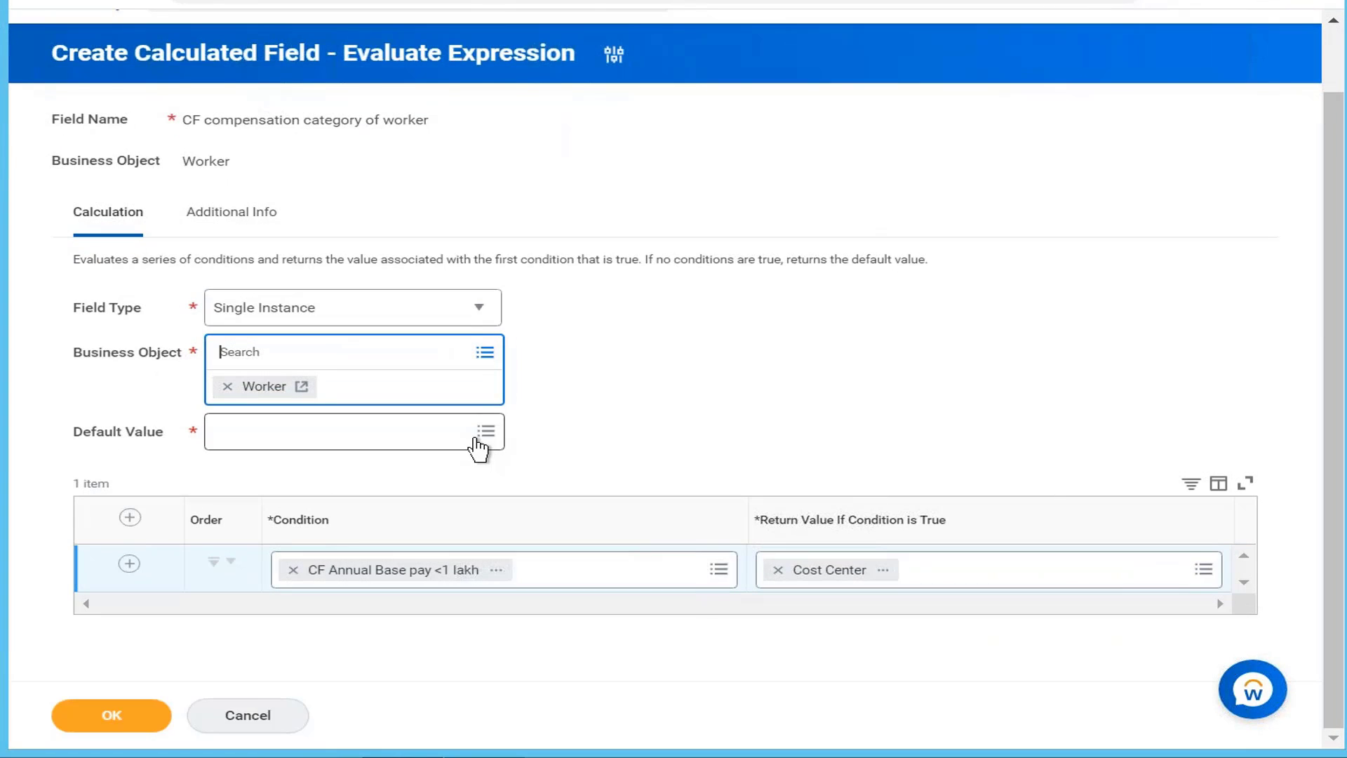
Step: Set the default value to Empty Instance and submit the calculated field
left_click(481, 440)
type("blank")
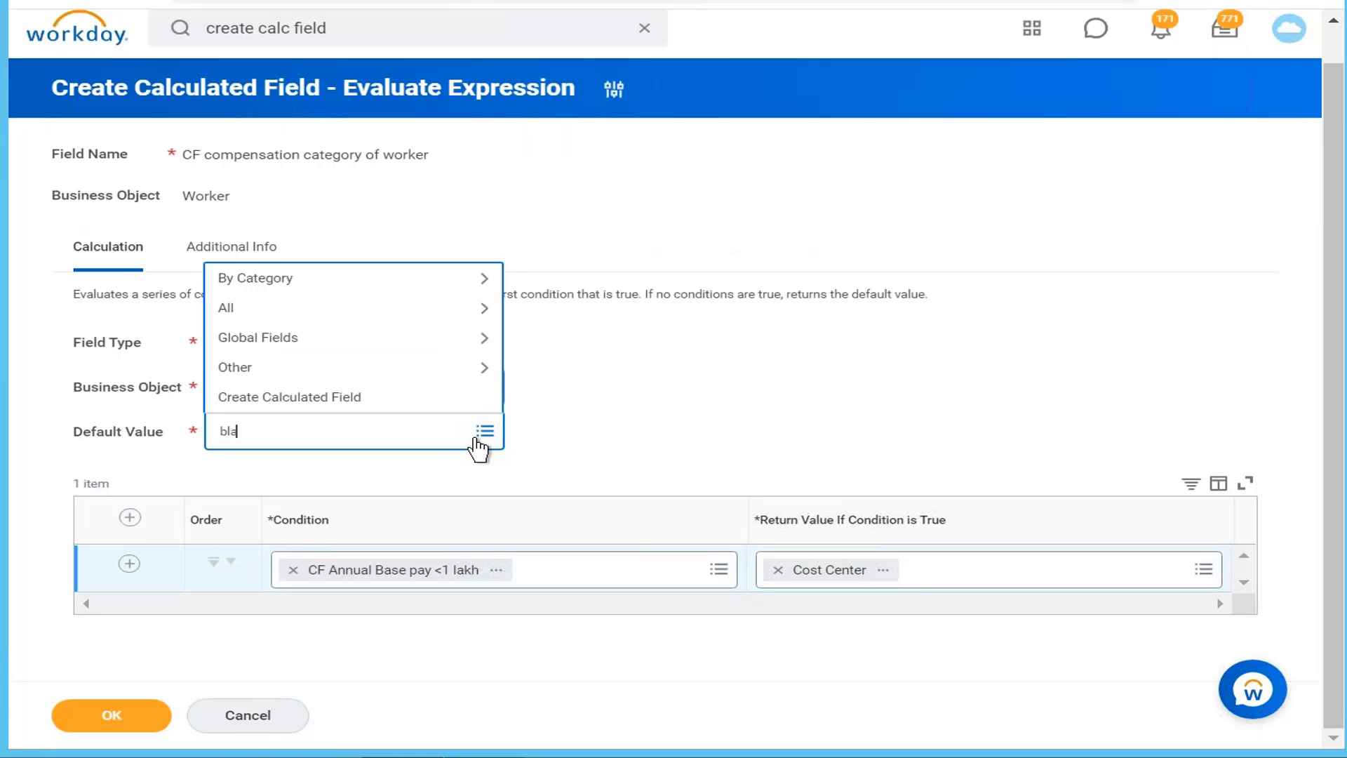
key("BackSpace")
key("BackSpace")
key("BackSpace")
key("BackSpace")
type("empty")
key("Return")
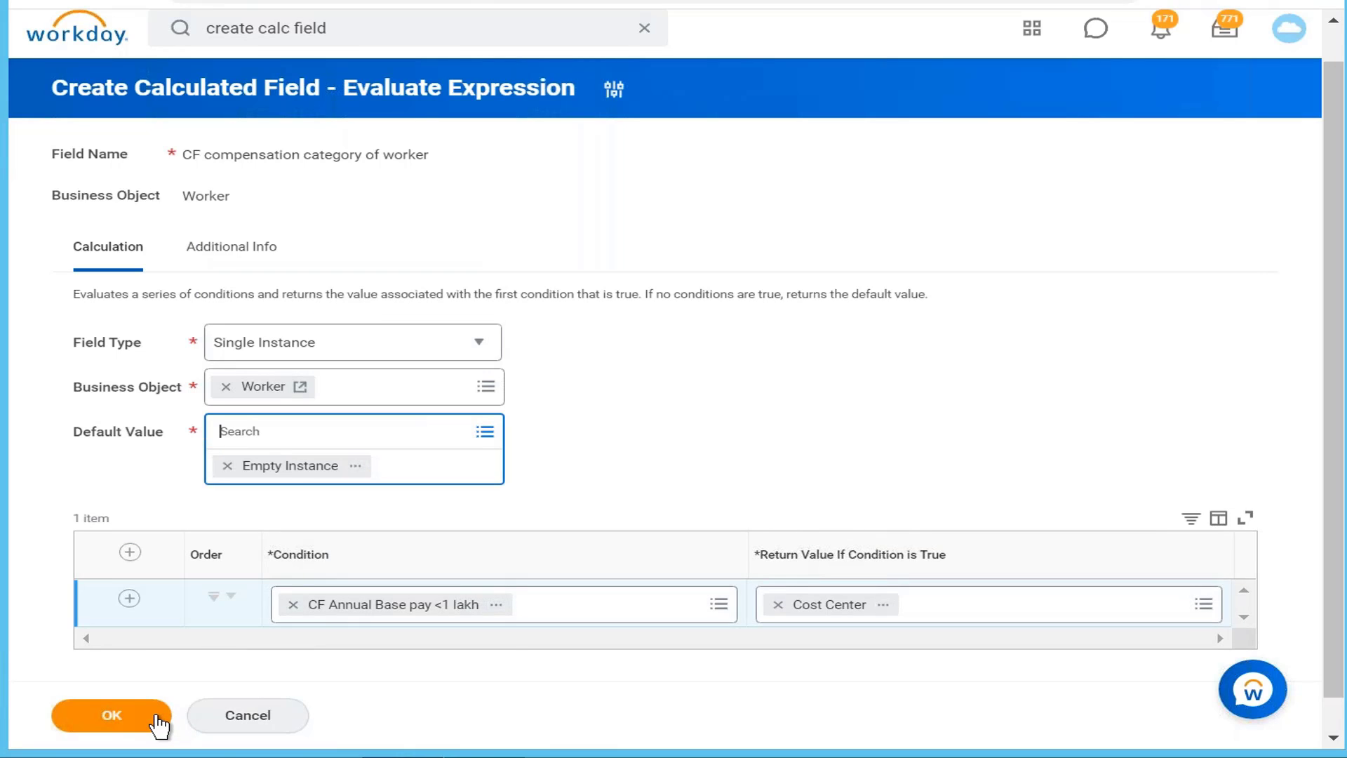
left_click(171, 718)
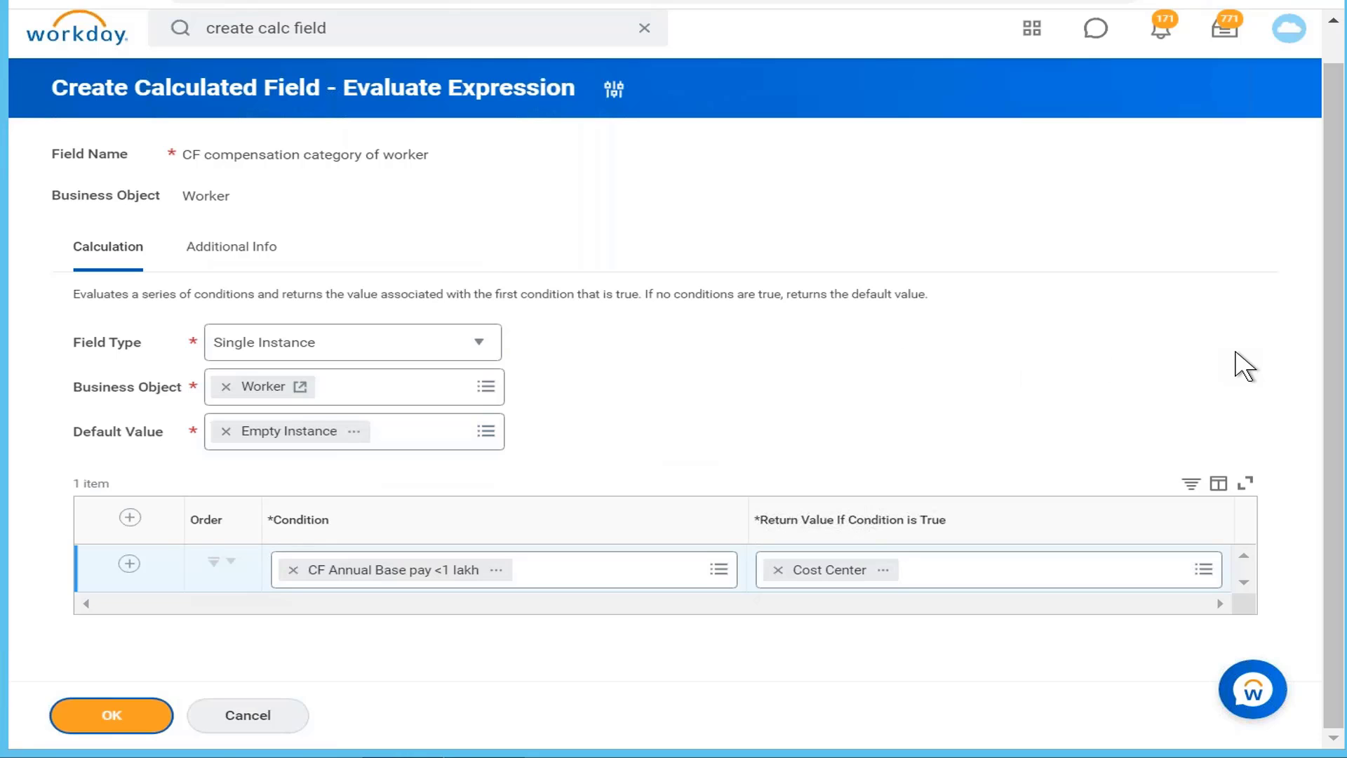
left_click(114, 715)
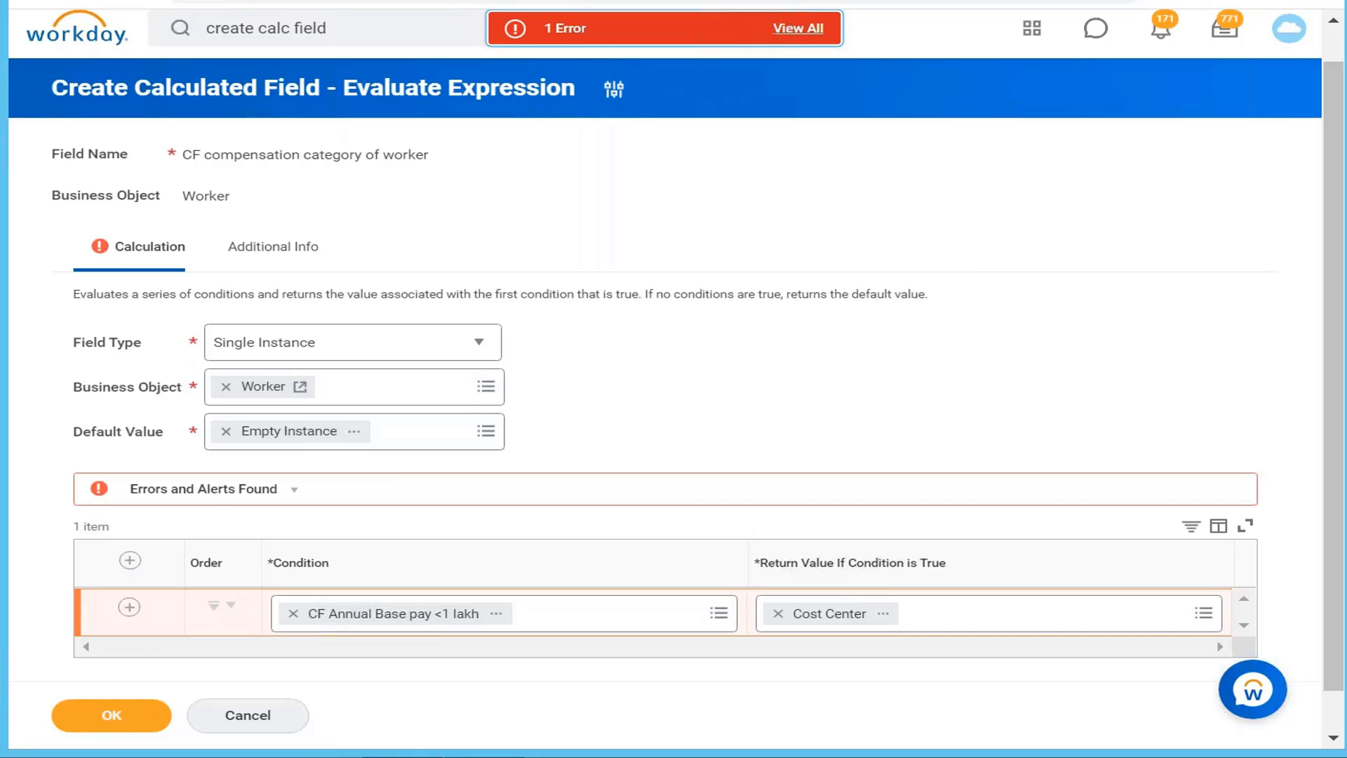
Step: After reviewing the error, replace Worker with Organization as business object and save the field
left_click(798, 28)
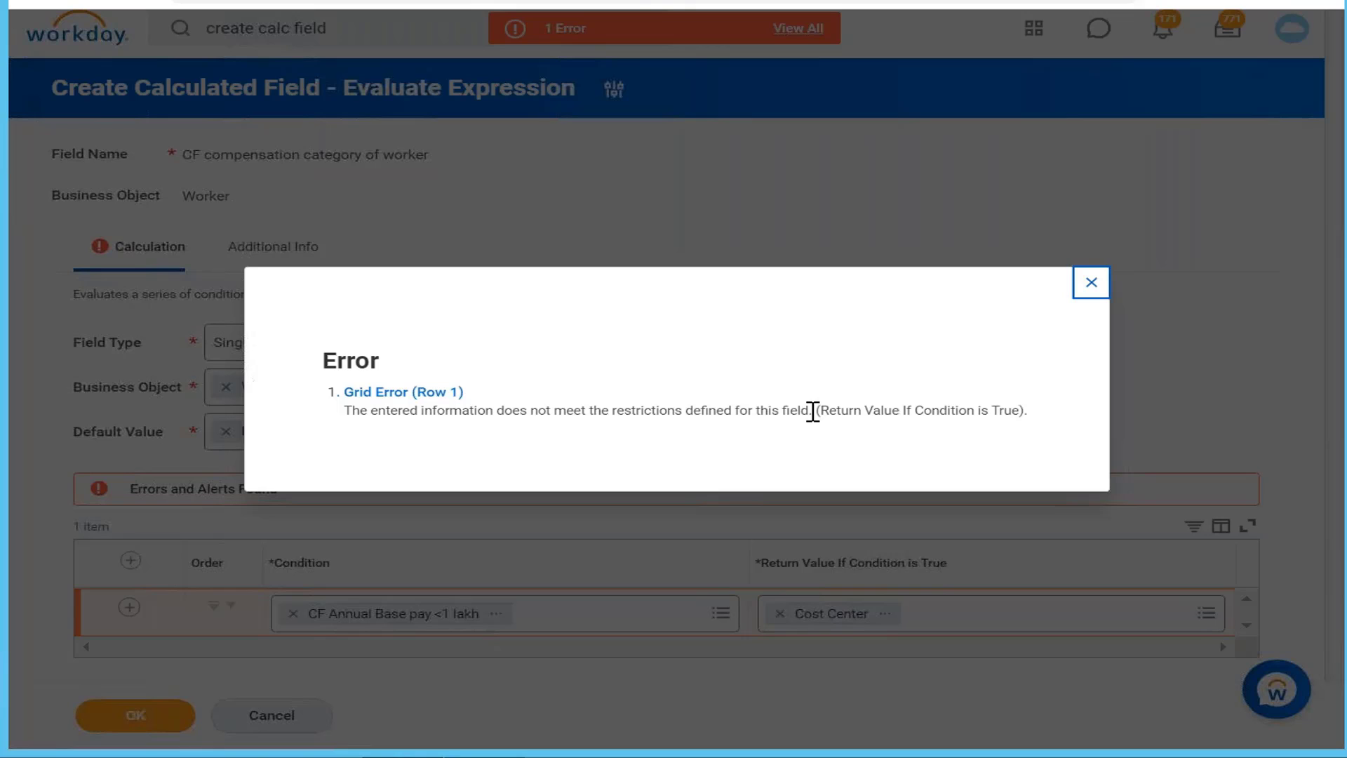
left_click(1100, 283)
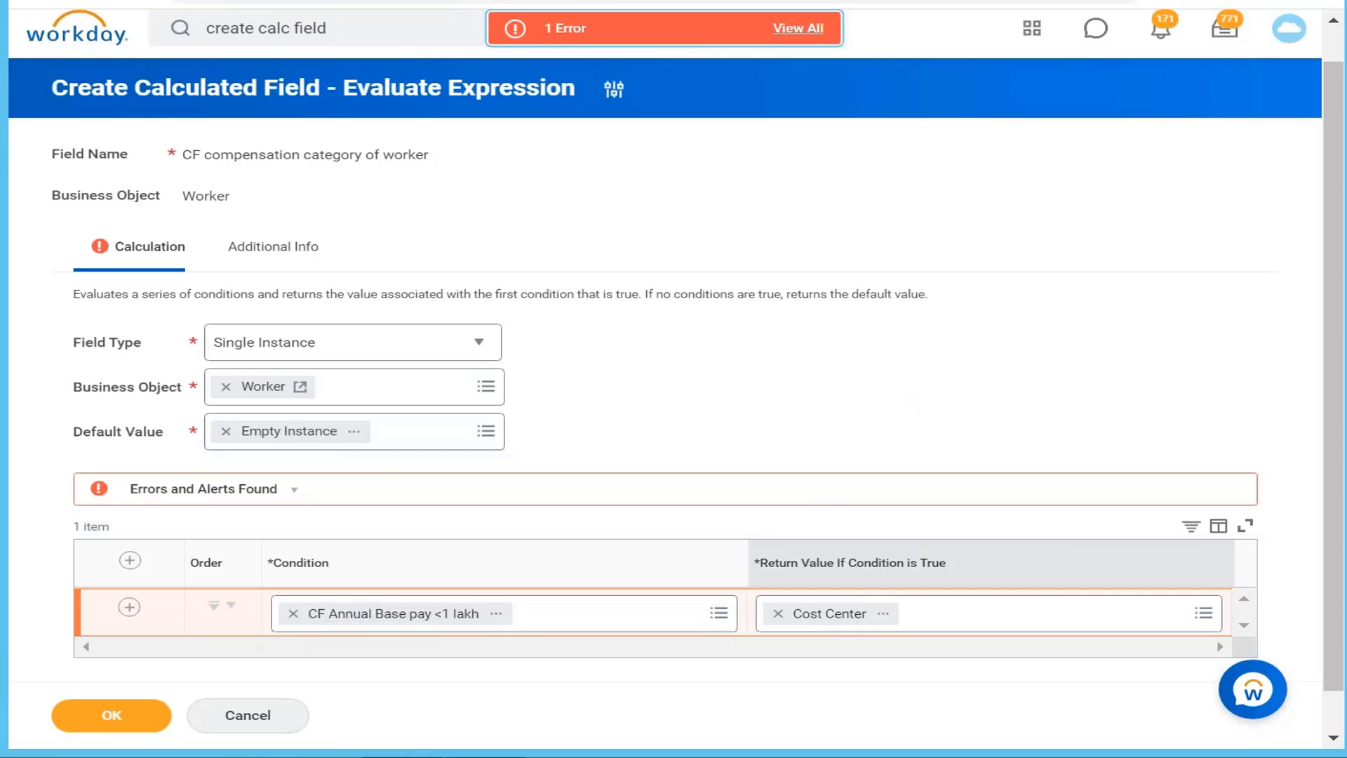
left_click(225, 386)
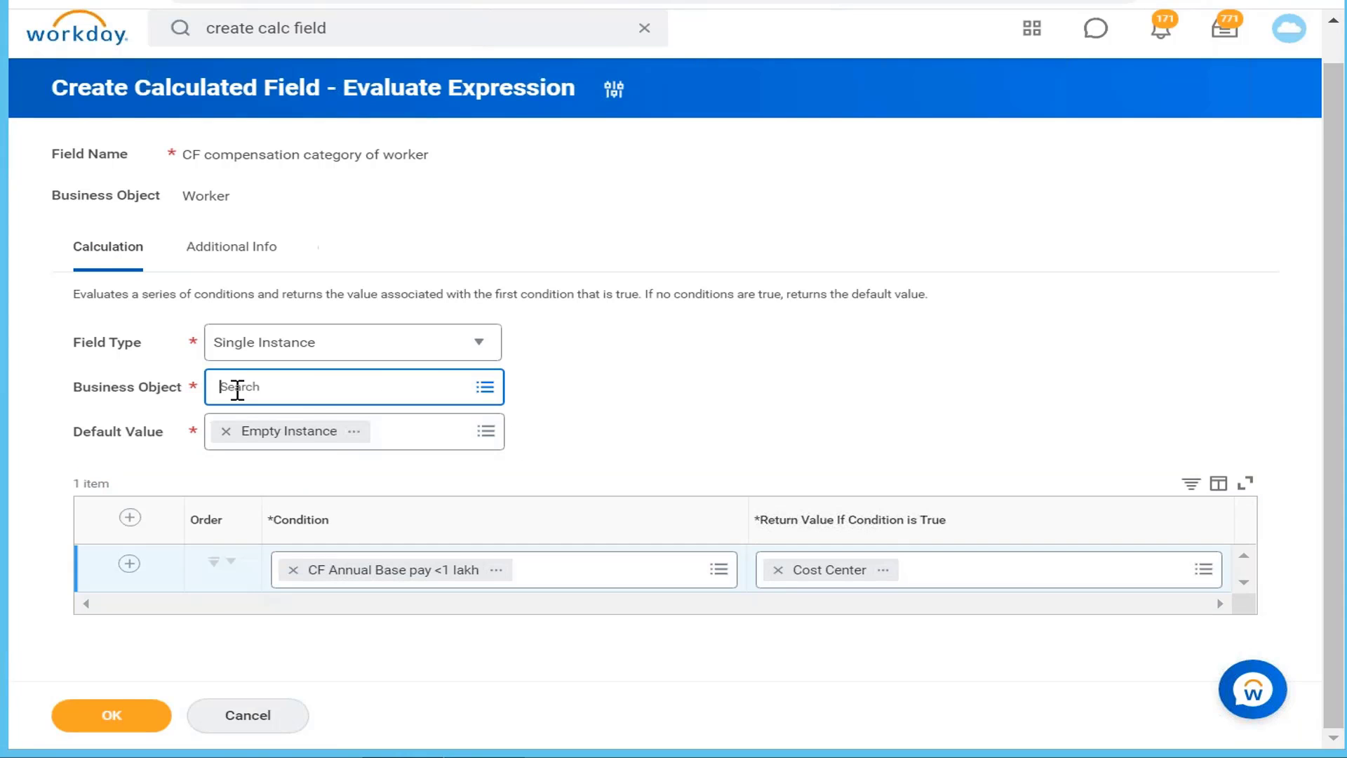
left_click(327, 393)
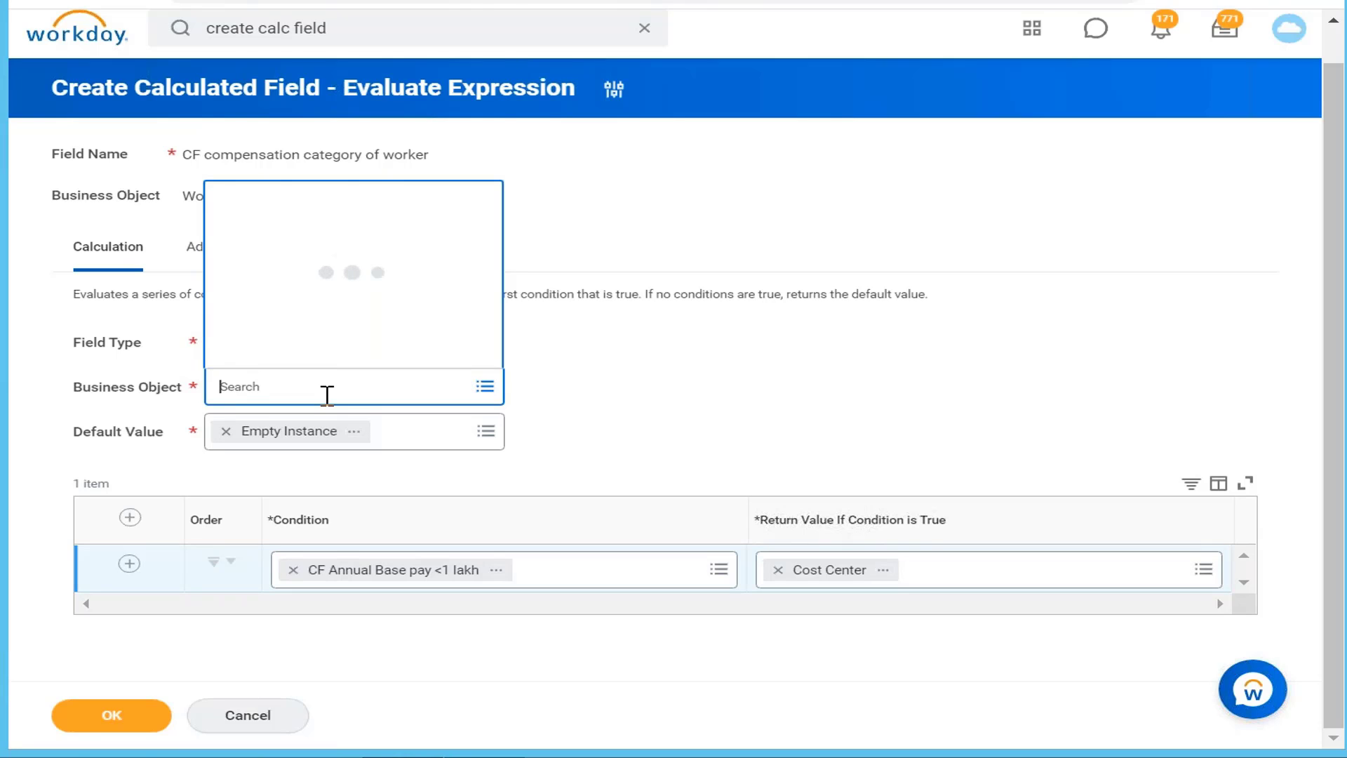
type("organization")
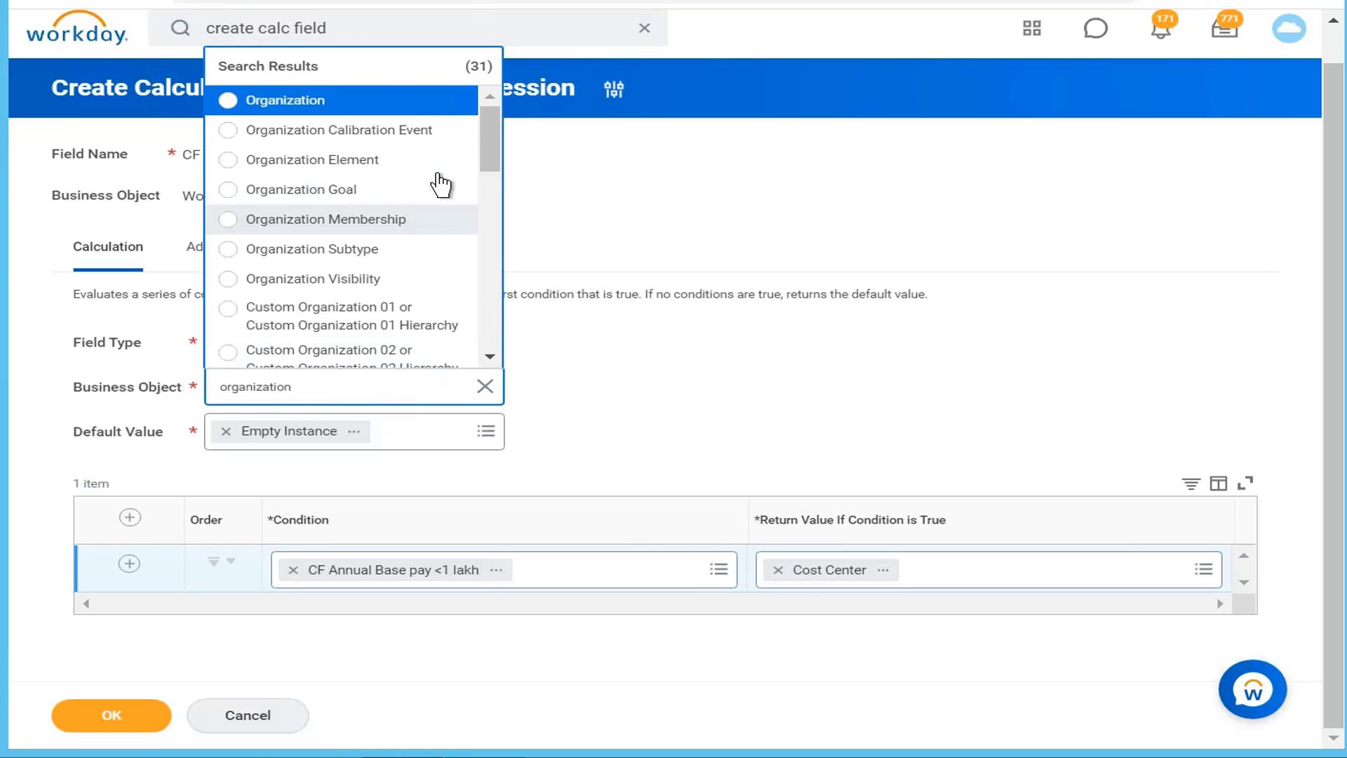
left_click(402, 106)
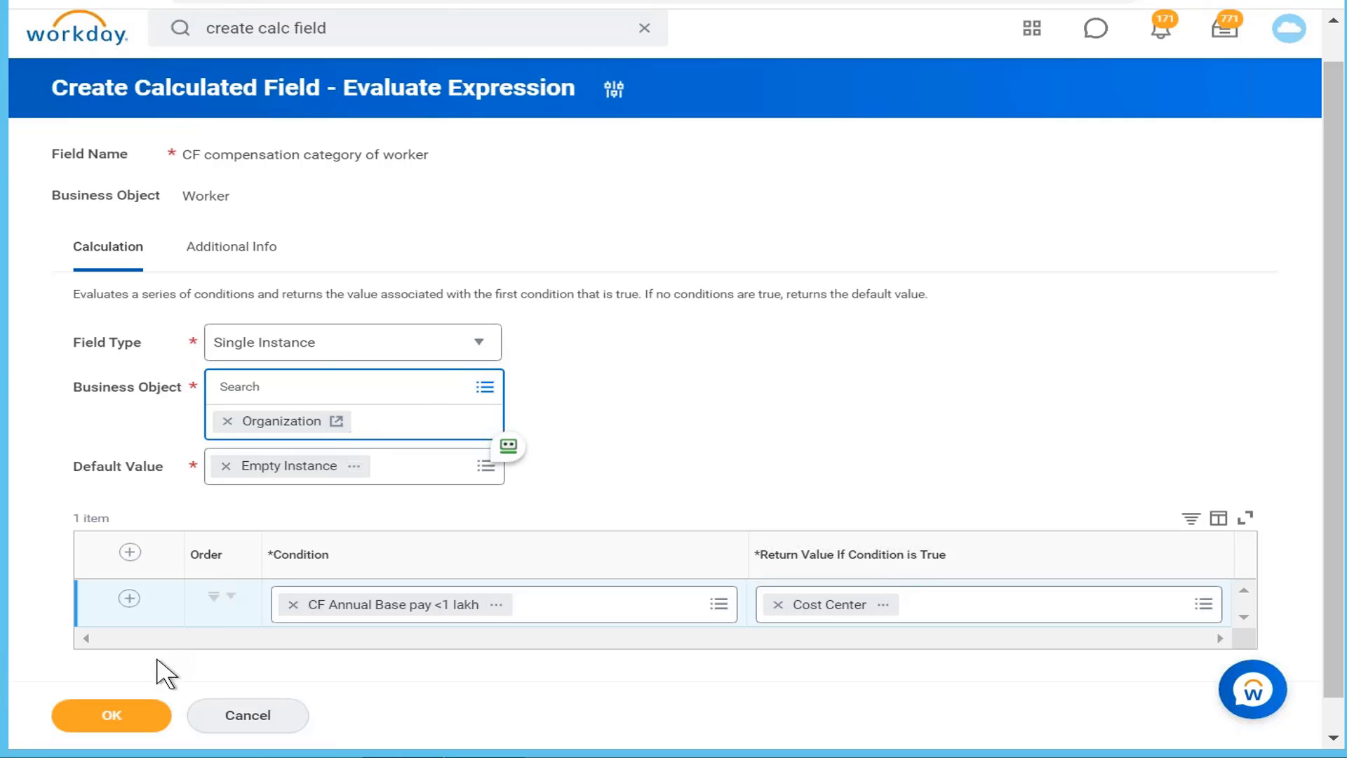
left_click(138, 719)
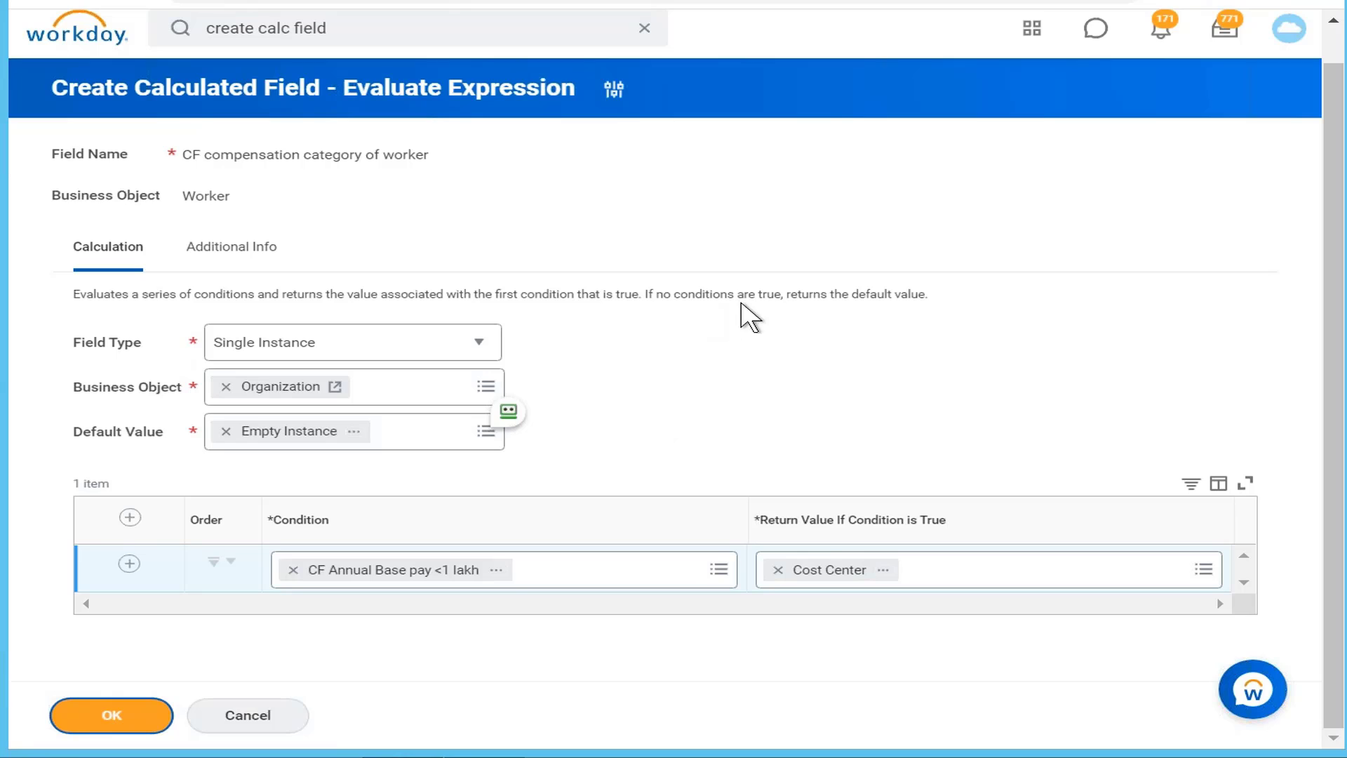
left_click(92, 717)
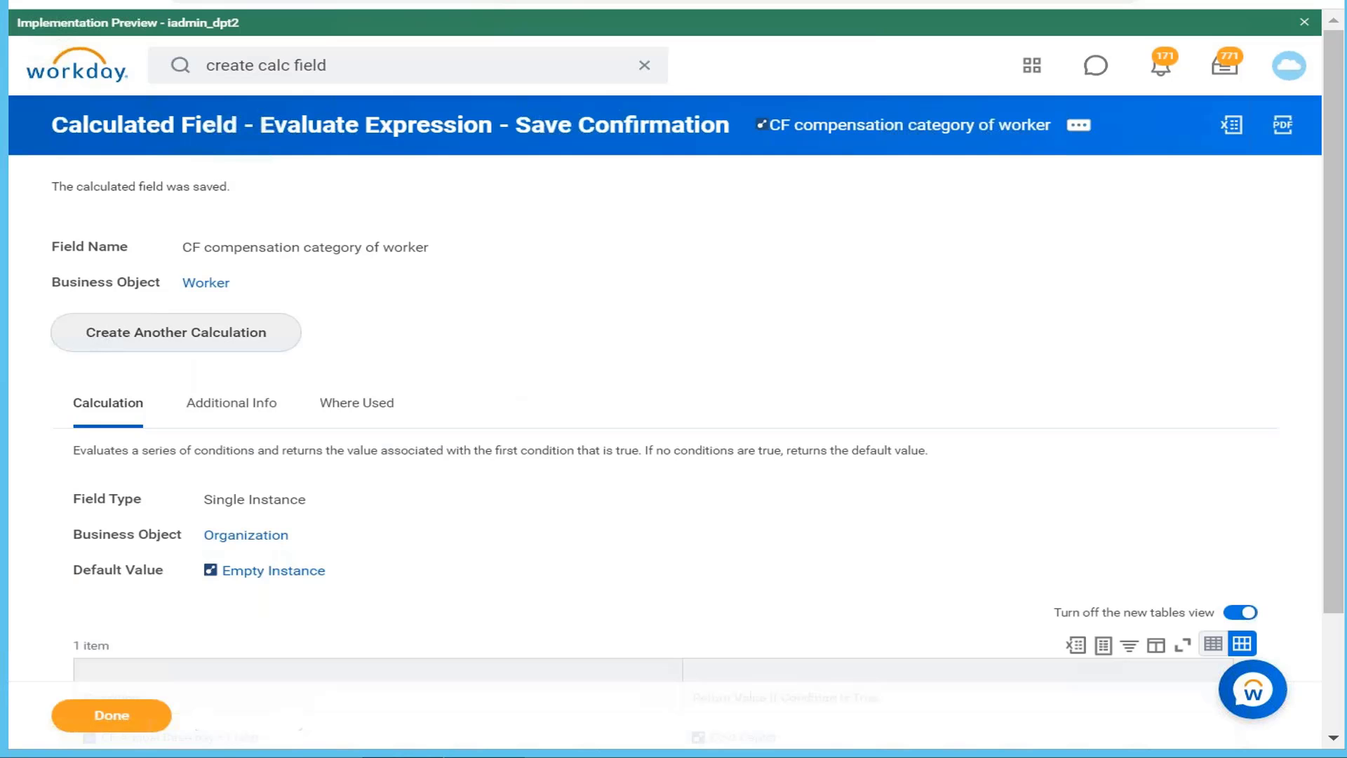
scroll(985, 394, "down", 3)
scroll(985, 394, "up", 3)
scroll(985, 394, "down", 3)
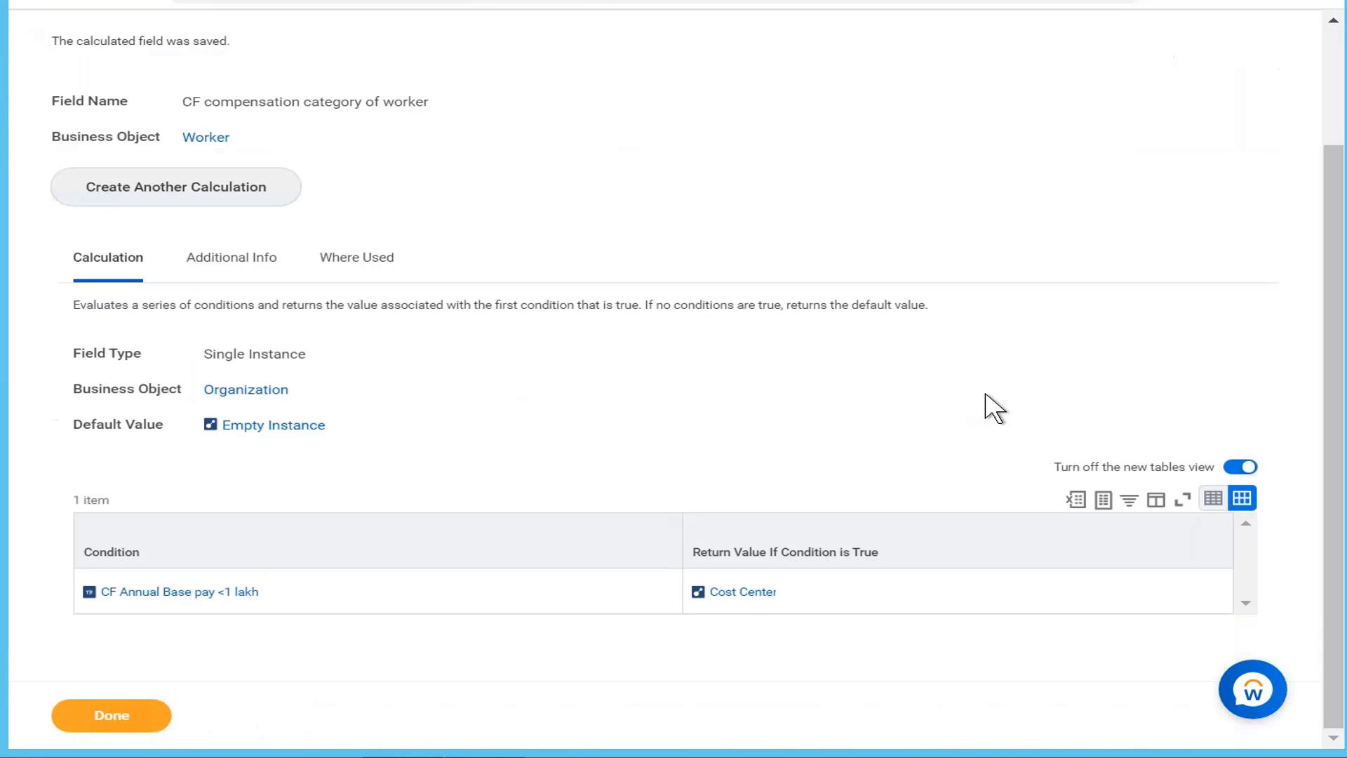
scroll(984, 400, "up", 3)
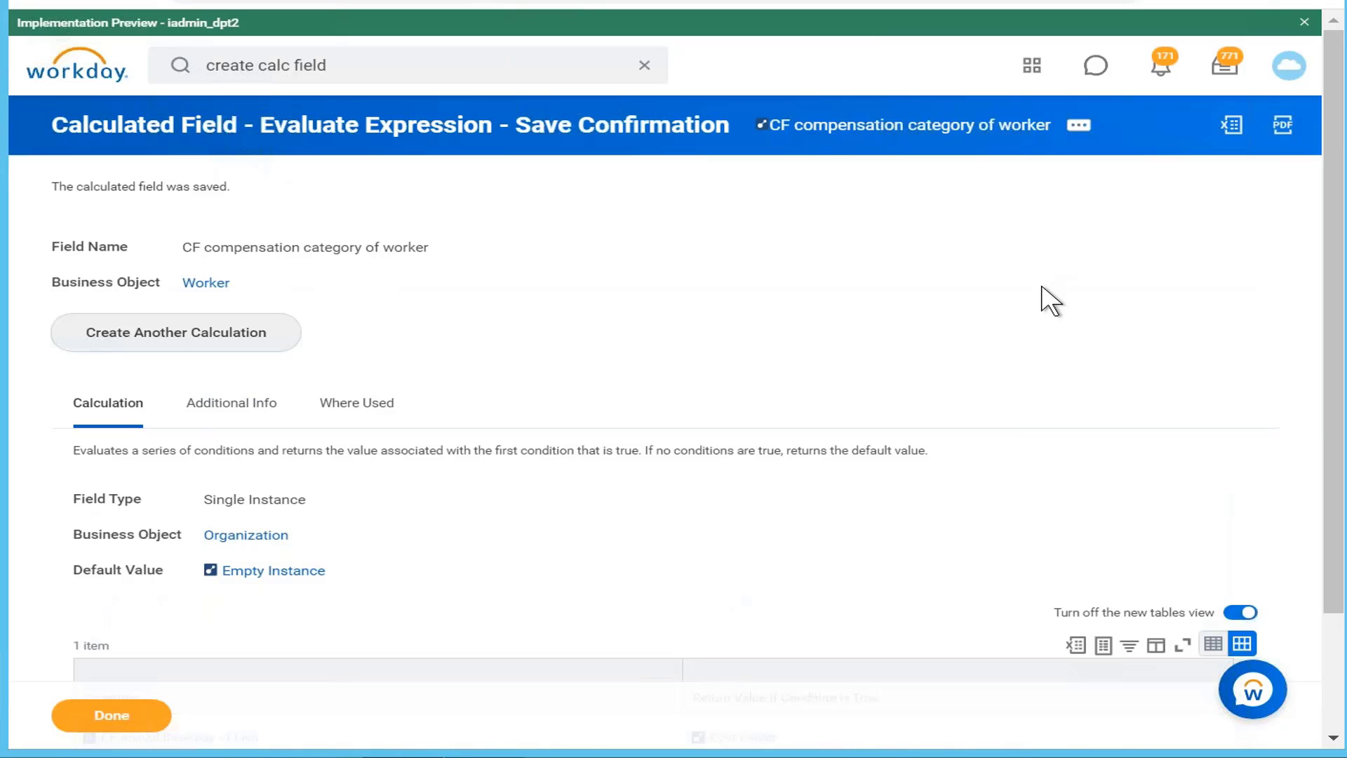
scroll(1050, 301, "down", 2)
mouse_move(262, 397)
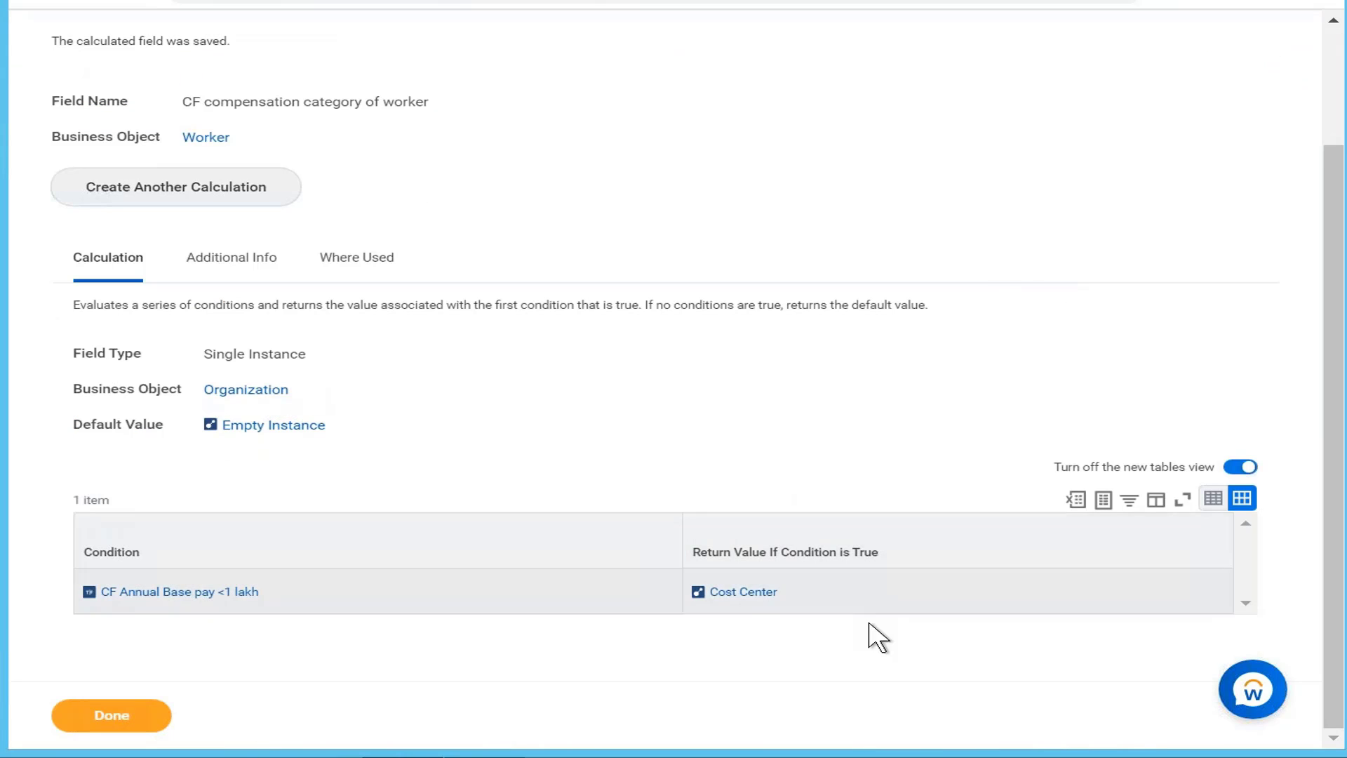
mouse_move(792, 593)
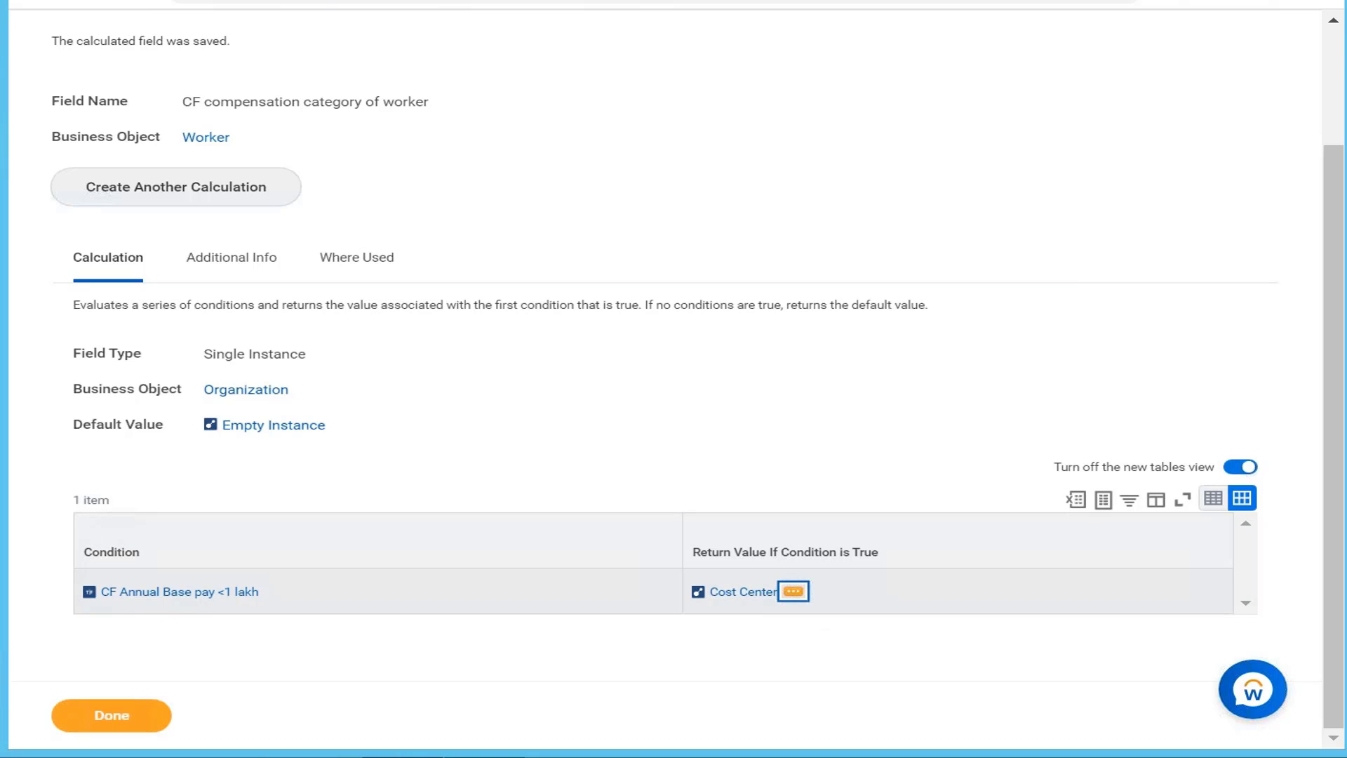
left_click(793, 591)
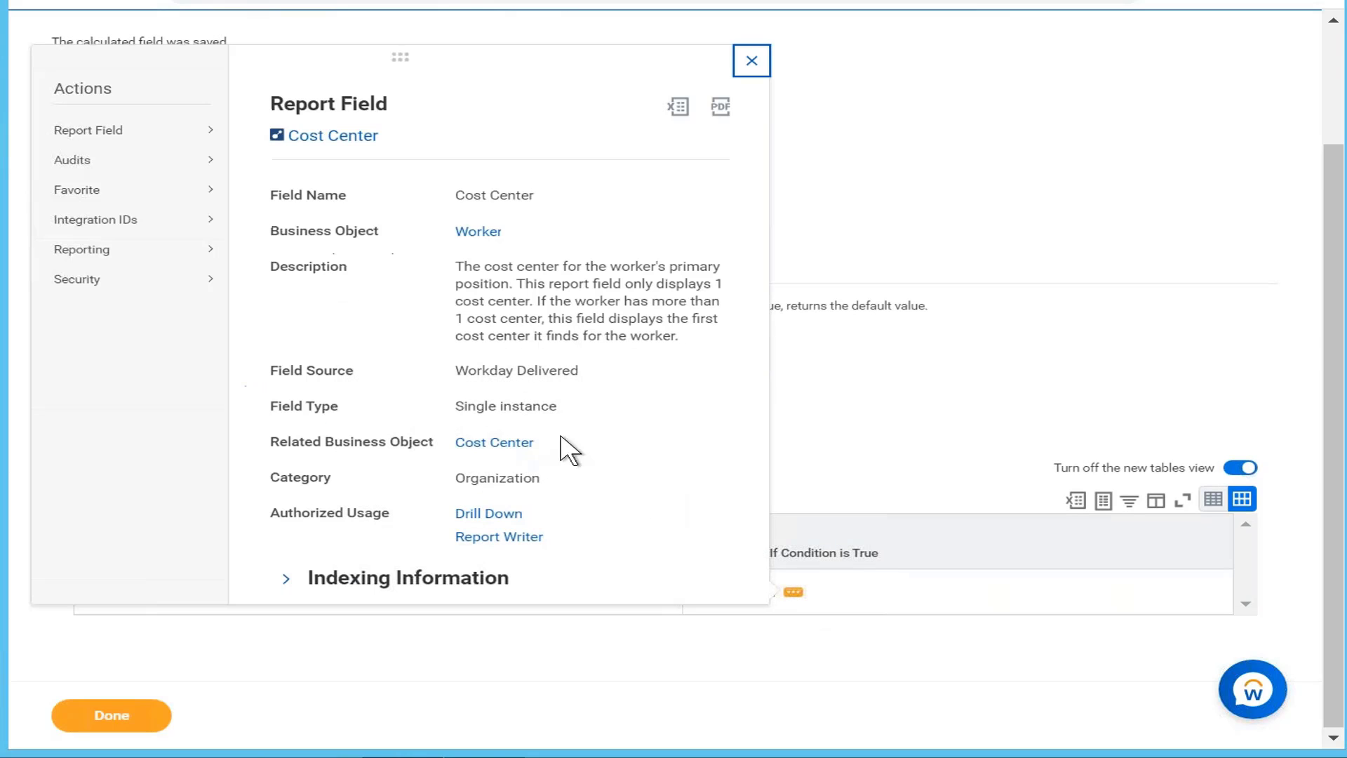
left_click(922, 256)
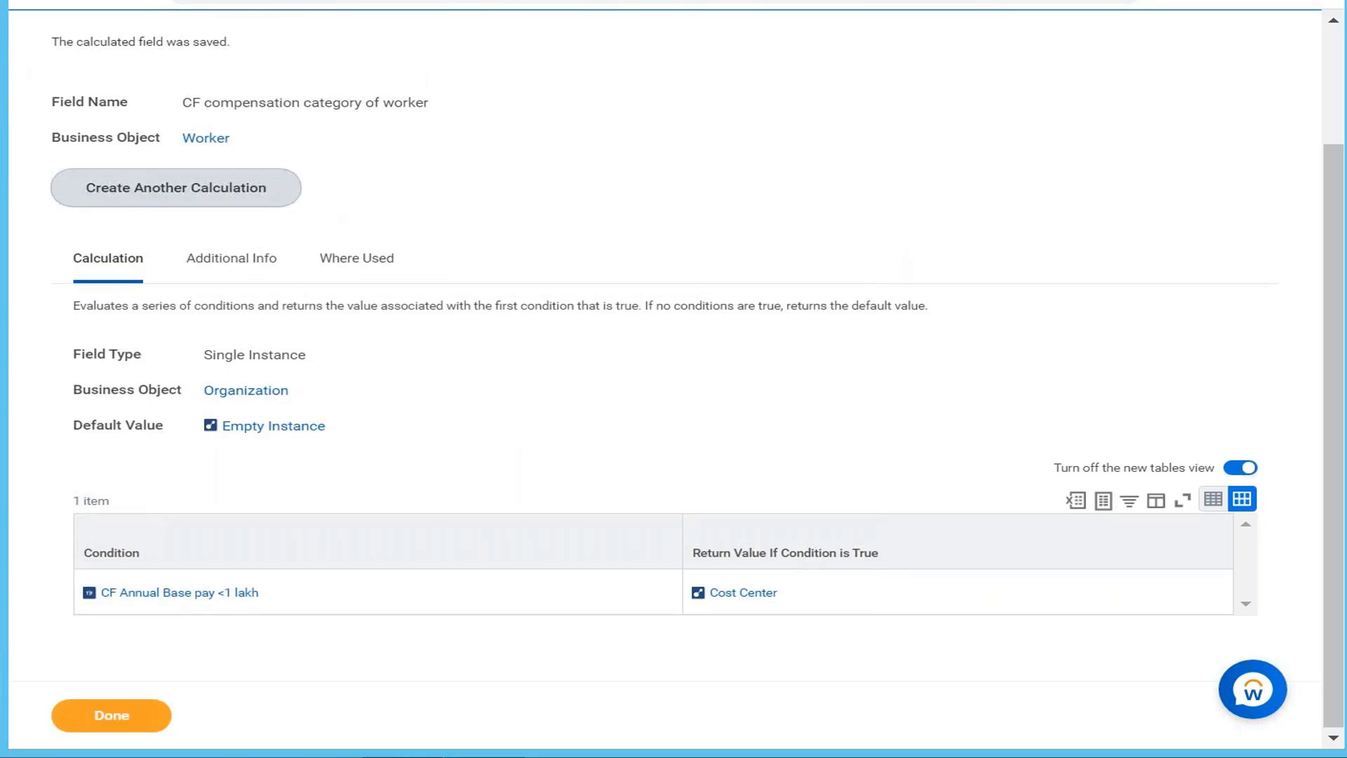
mouse_move(242, 395)
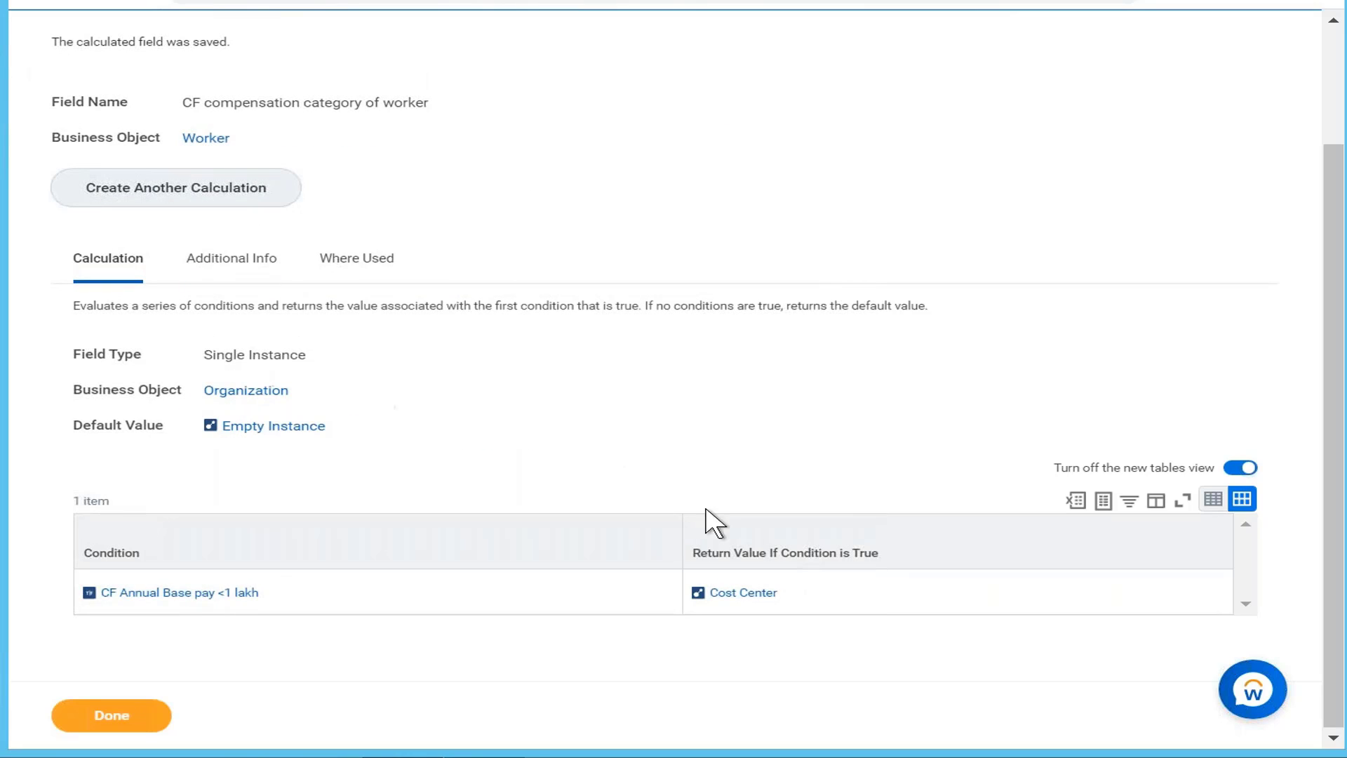
left_click(793, 591)
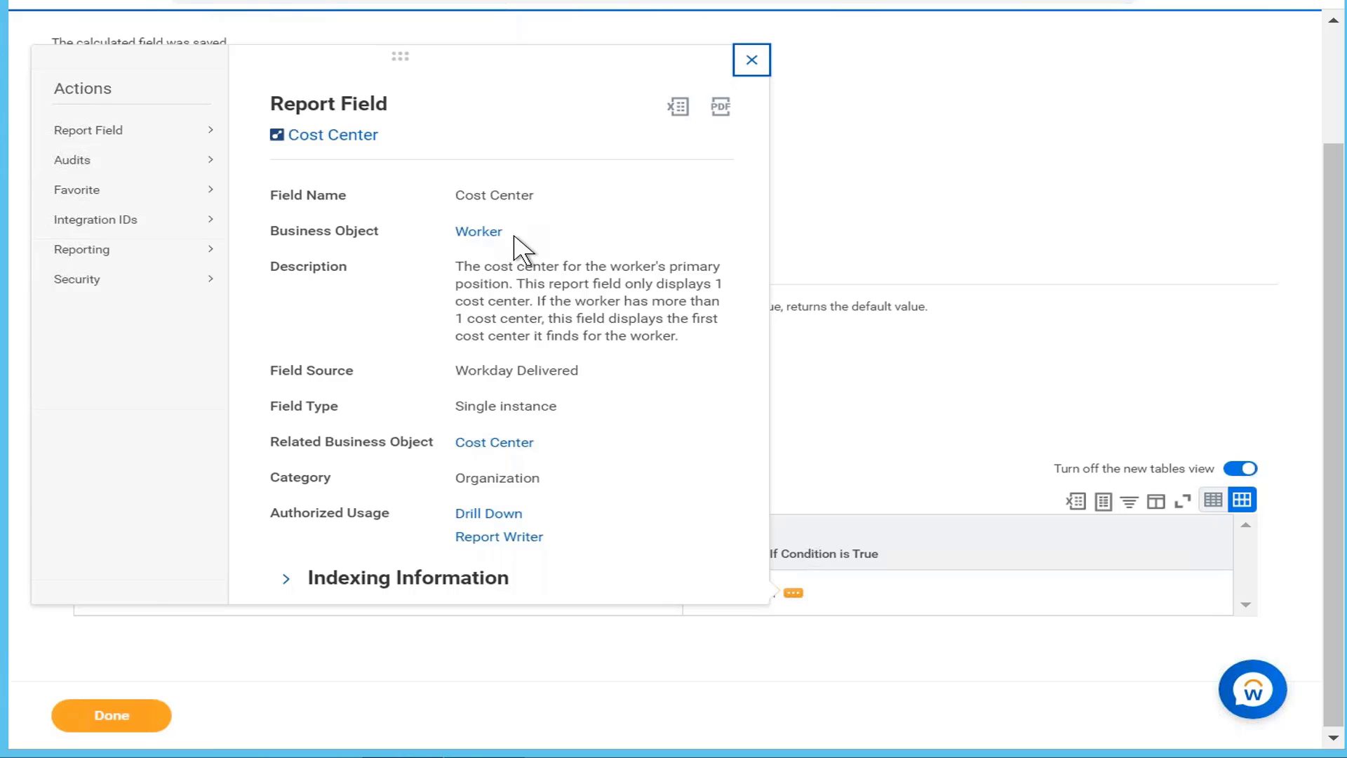
left_click(752, 60)
scroll(561, 115, "up", 2)
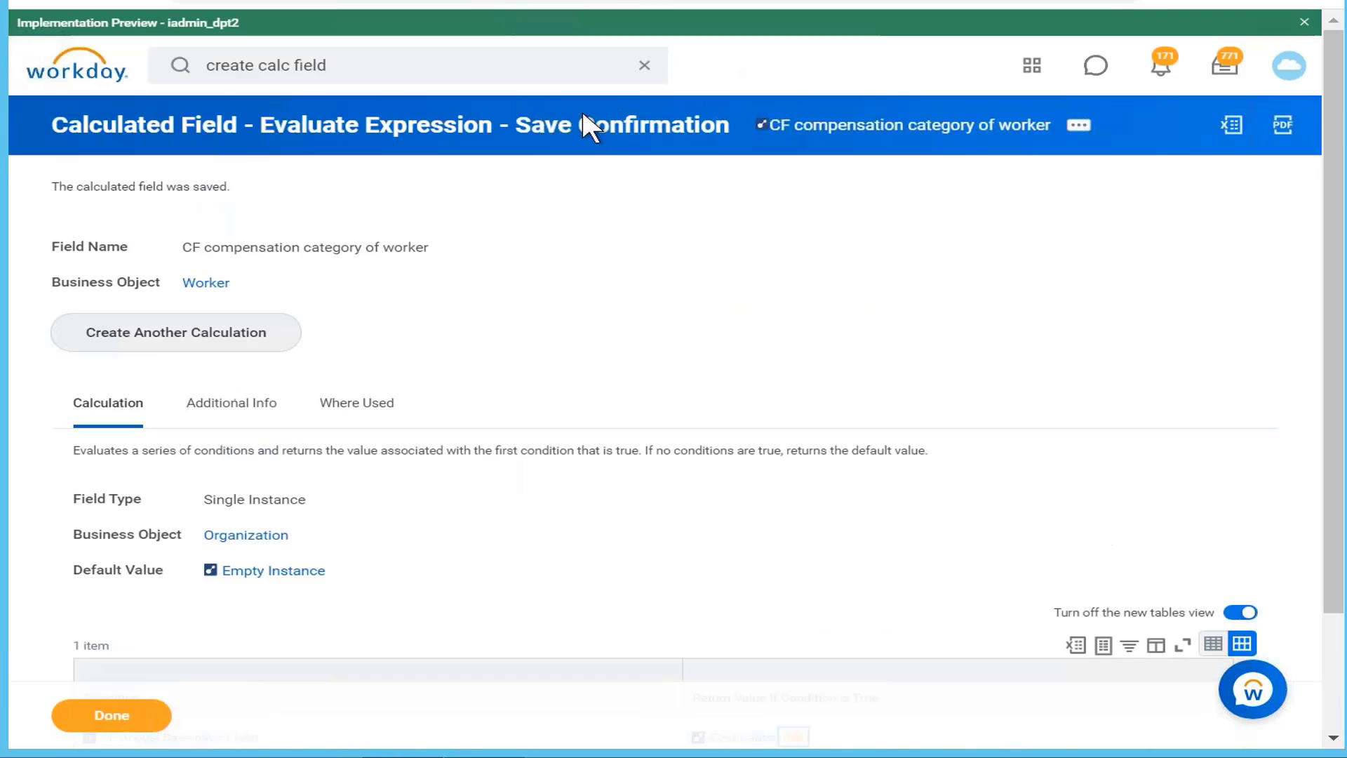
Step: Open CF compensation category of worker for editing from its Related Actions
left_click(1080, 129)
mouse_move(308, 231)
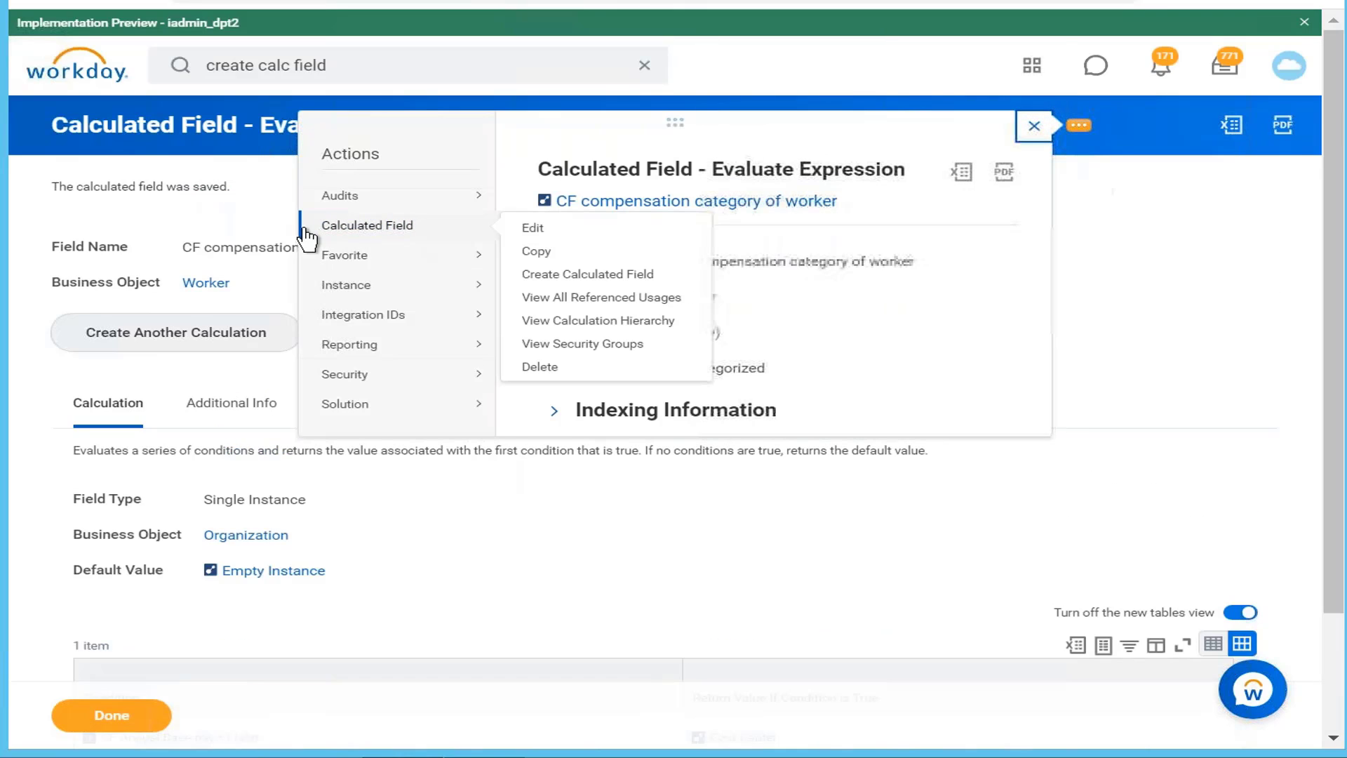
left_click(523, 235)
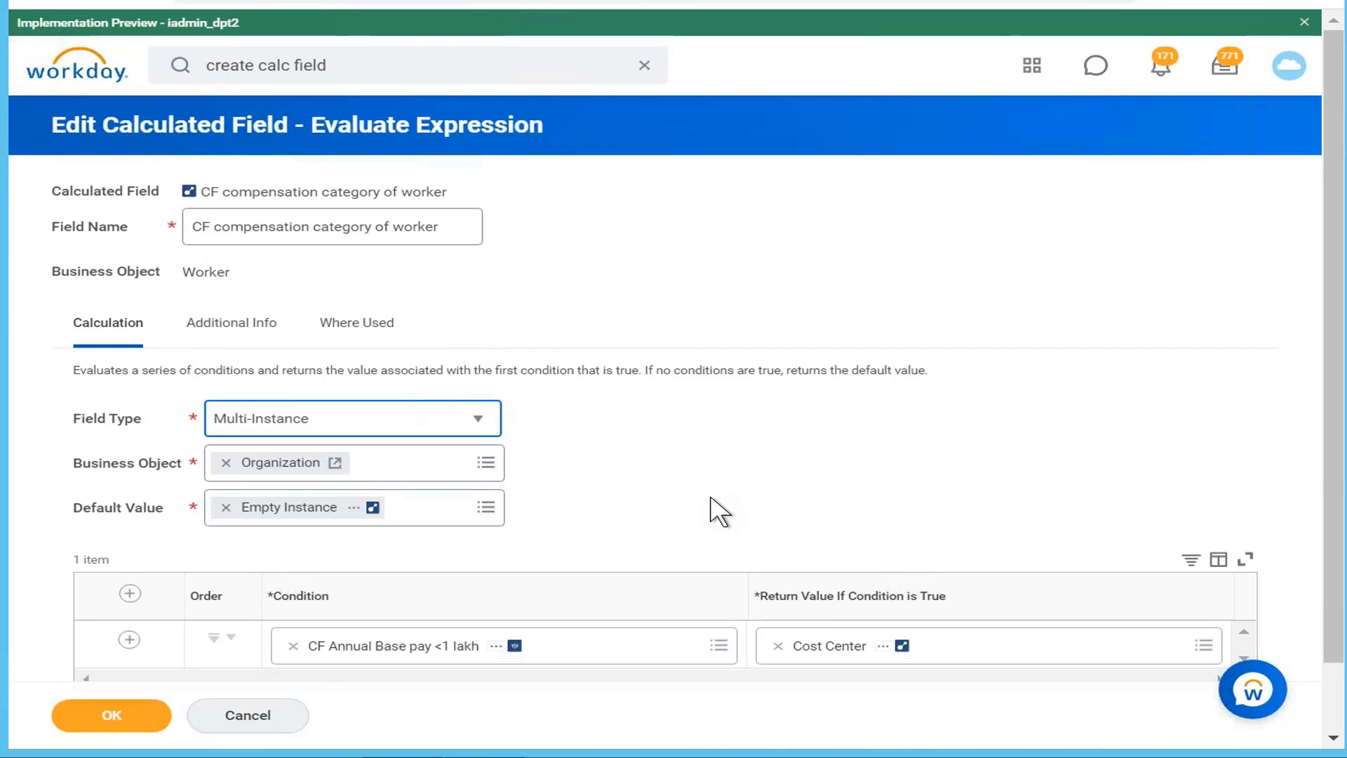
key("ctrl+plus")
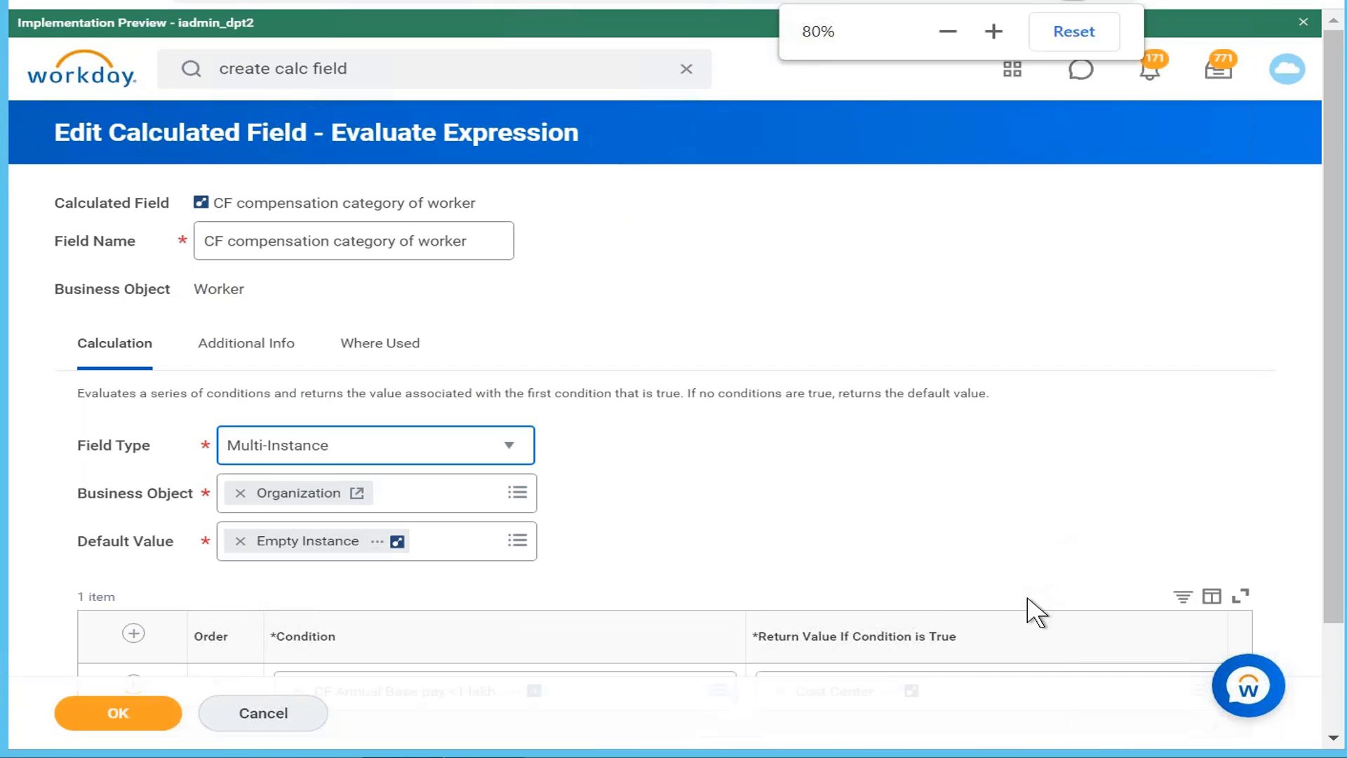
left_click_drag(1334, 409, 1331, 529)
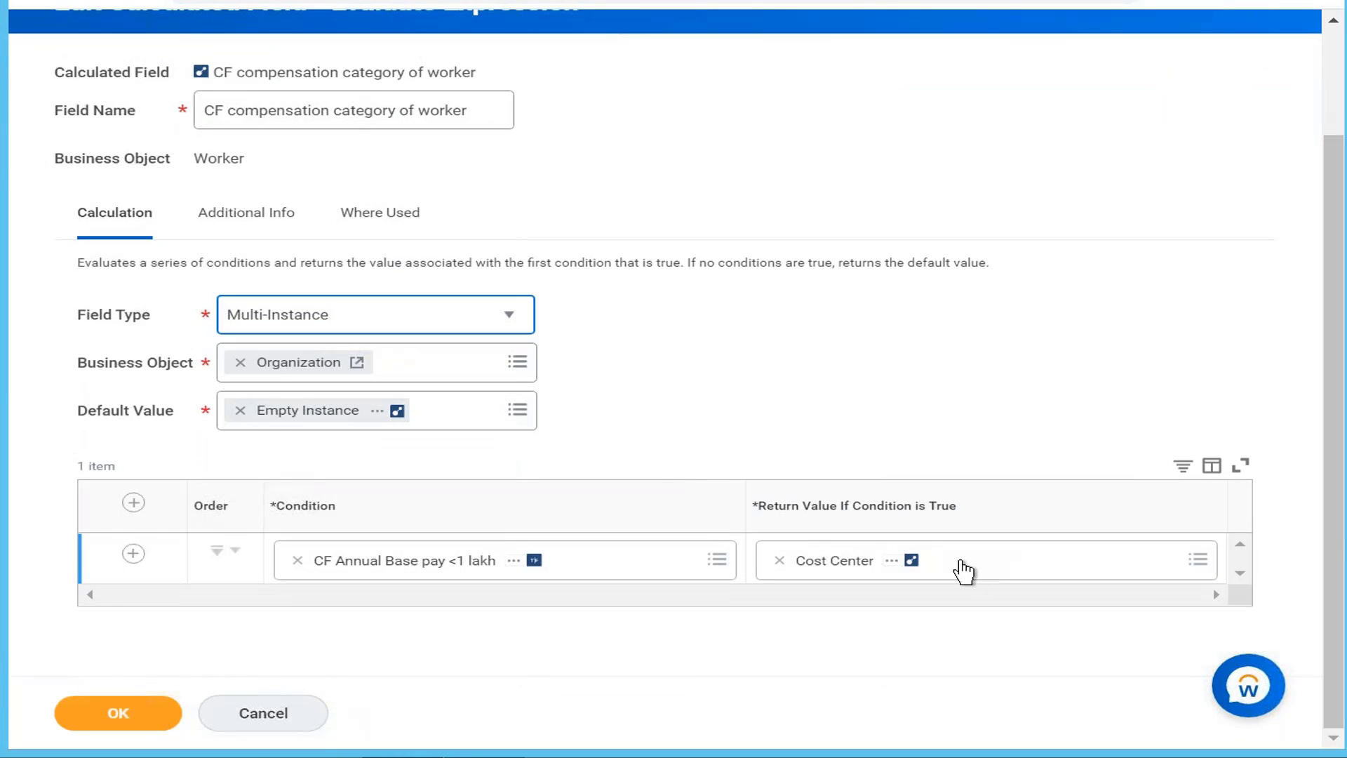
Step: Set Field Type to Text and replace Empty Instance with Empty String as default value
left_click(508, 323)
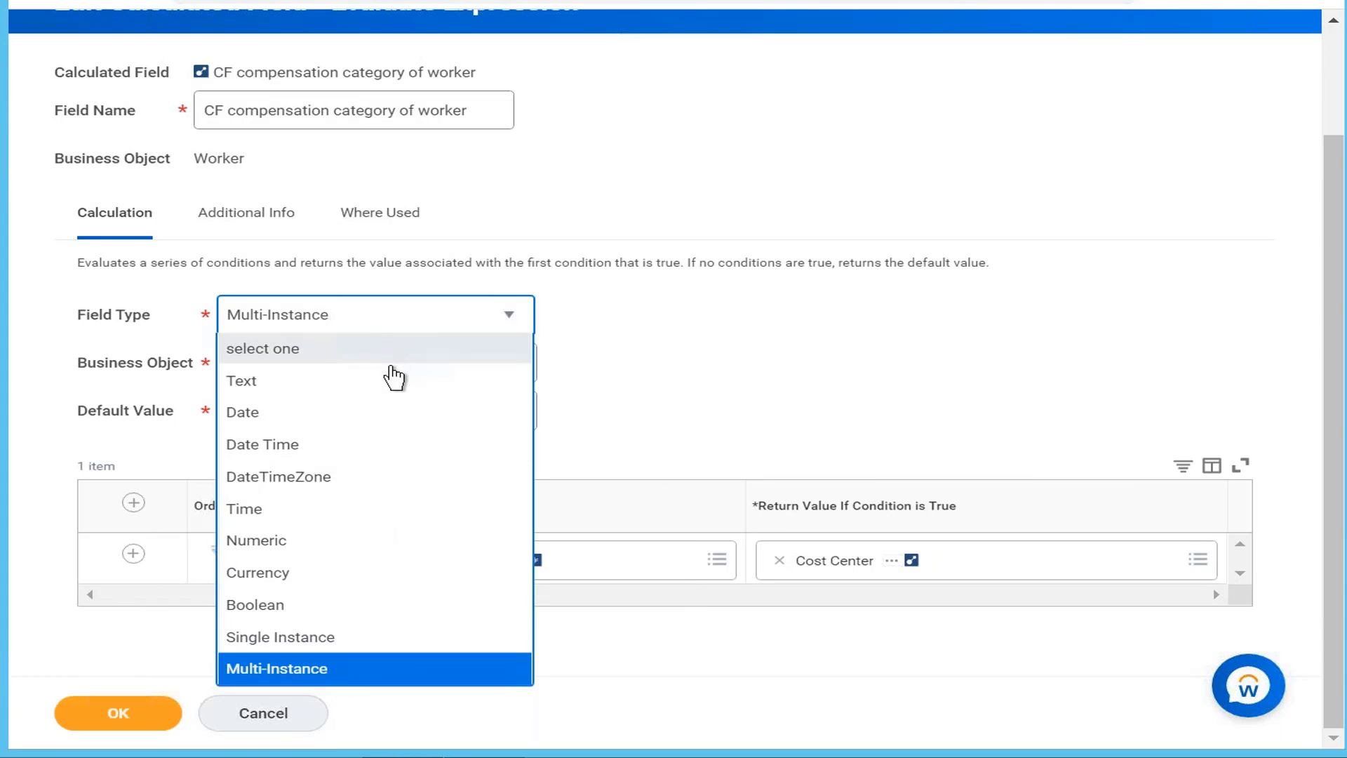
left_click(395, 383)
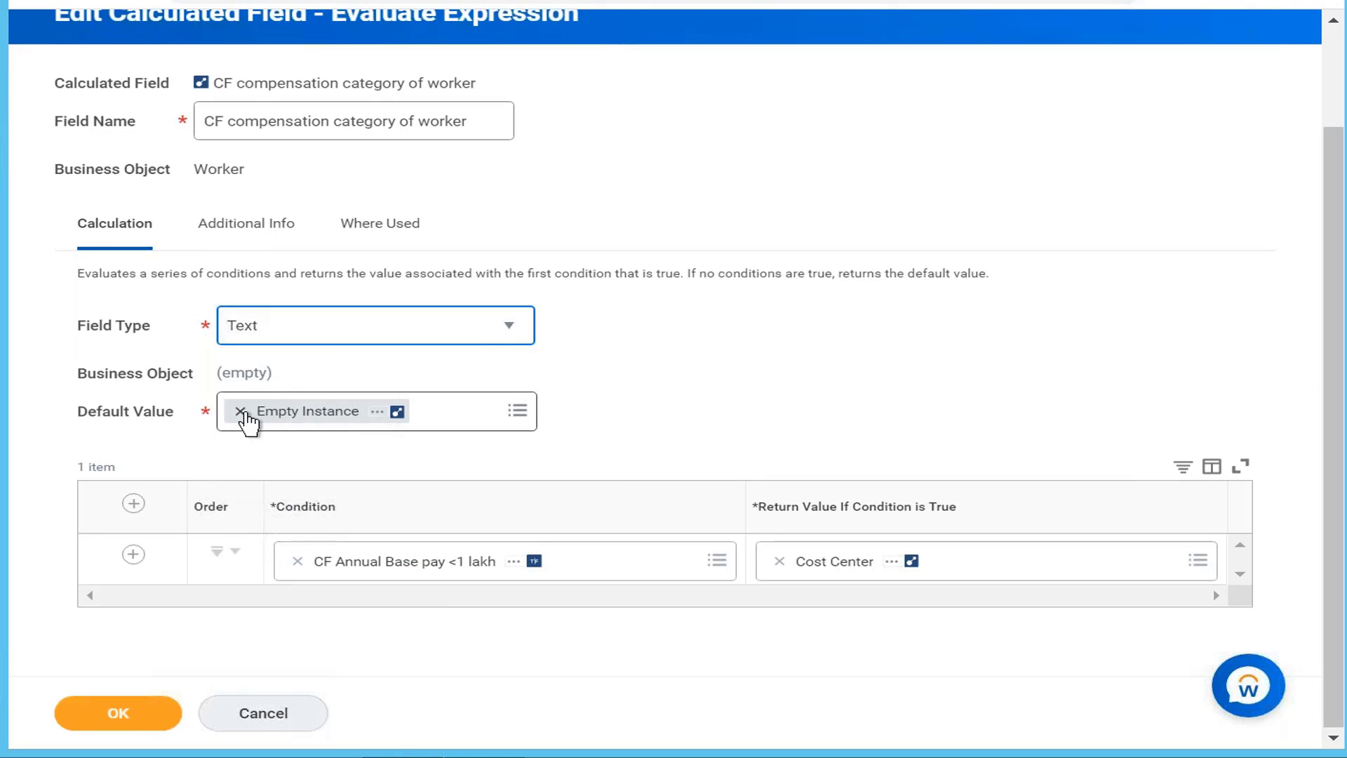
left_click(241, 412)
left_click(343, 409)
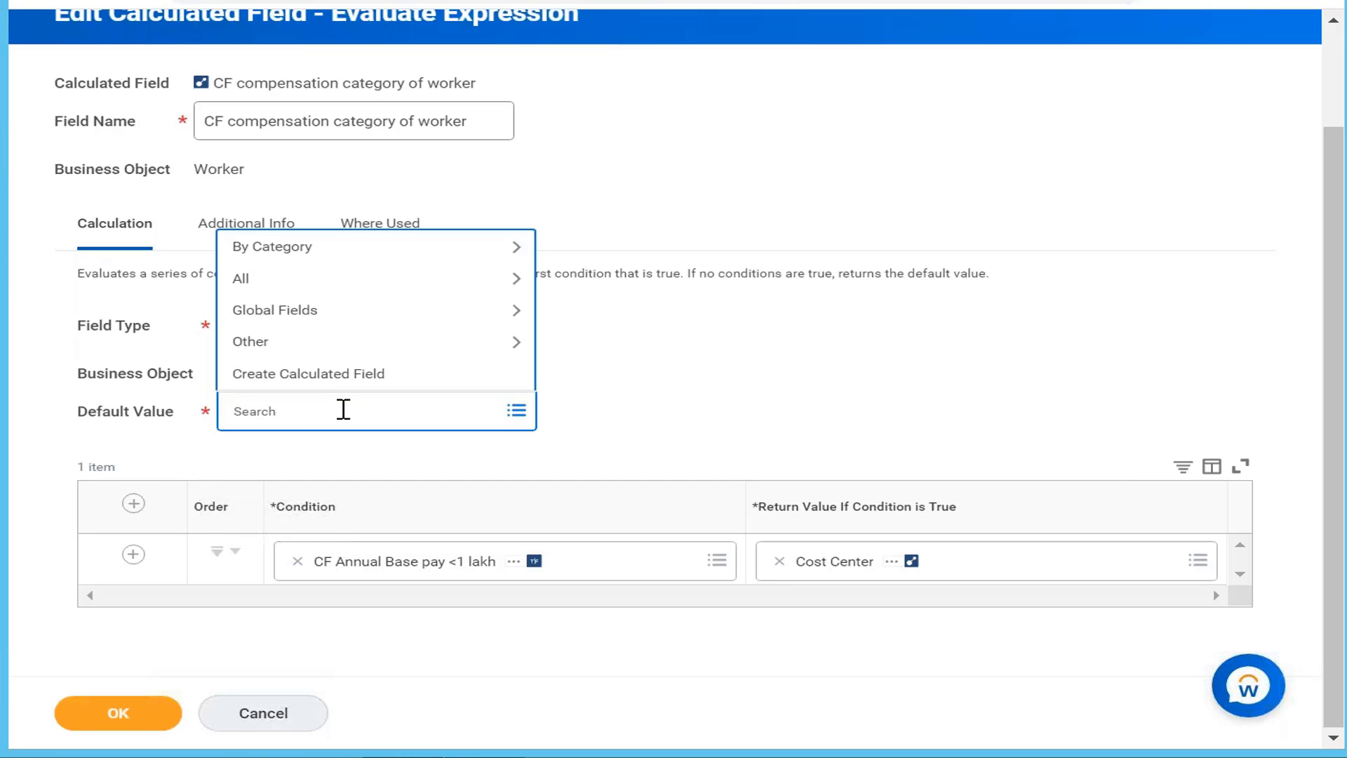
type("empty")
key("Return")
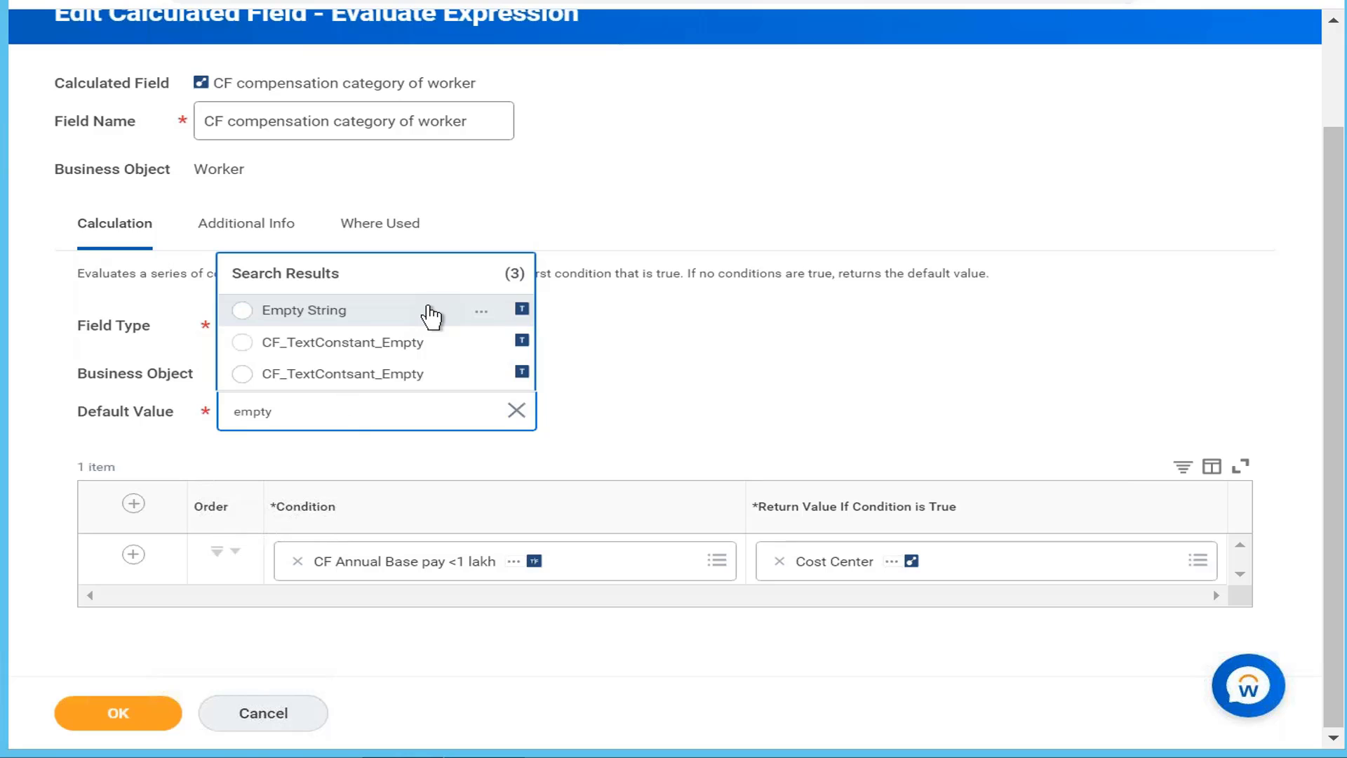
left_click(431, 324)
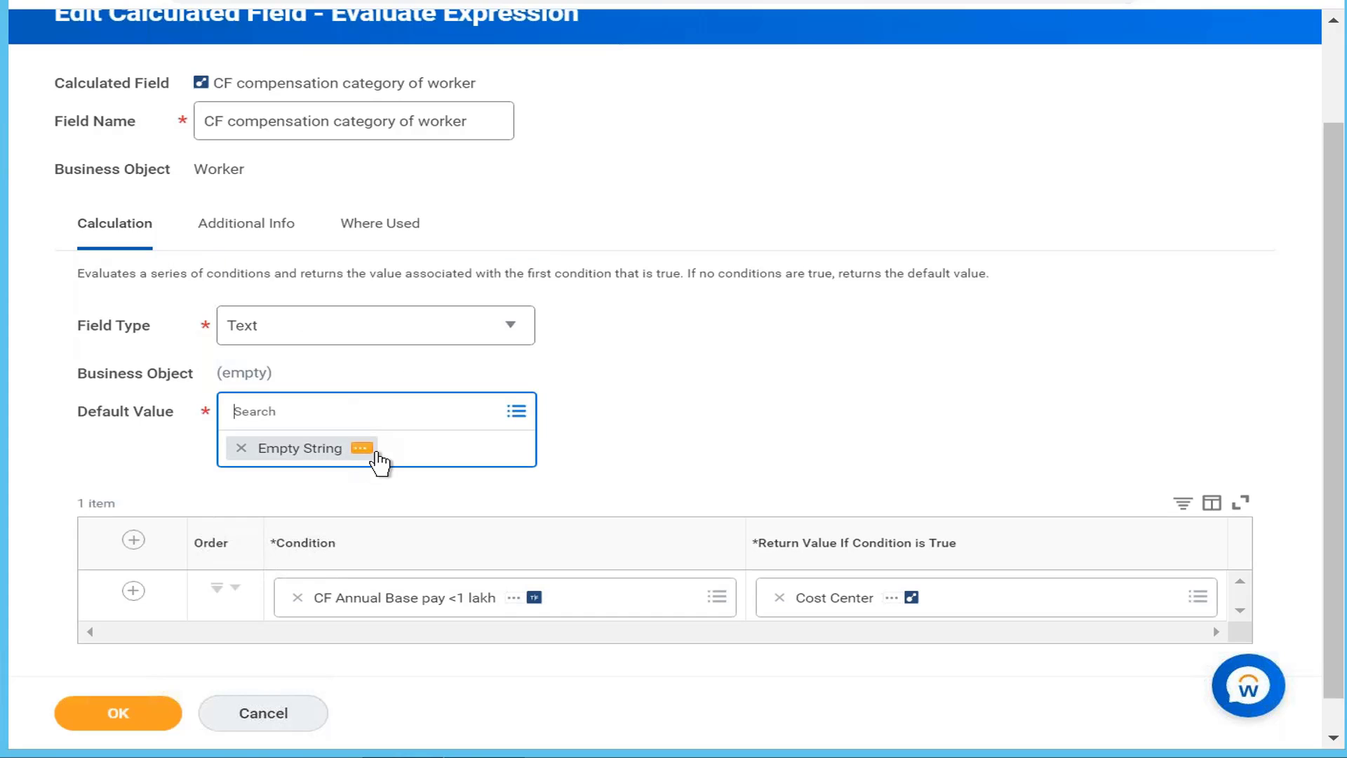
scroll(653, 403, "down", 1)
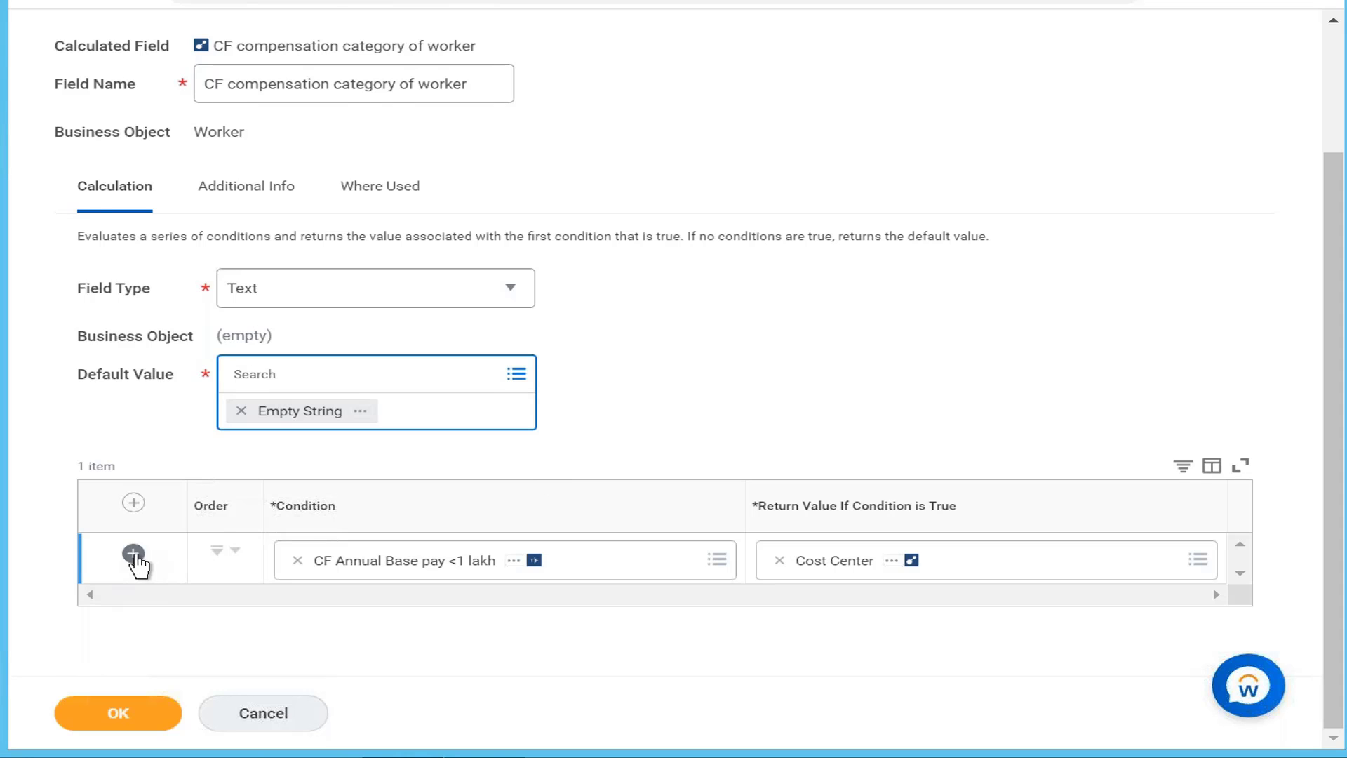
Step: Add a second condition row and remove Cost Center from the first row's return value
left_click(133, 553)
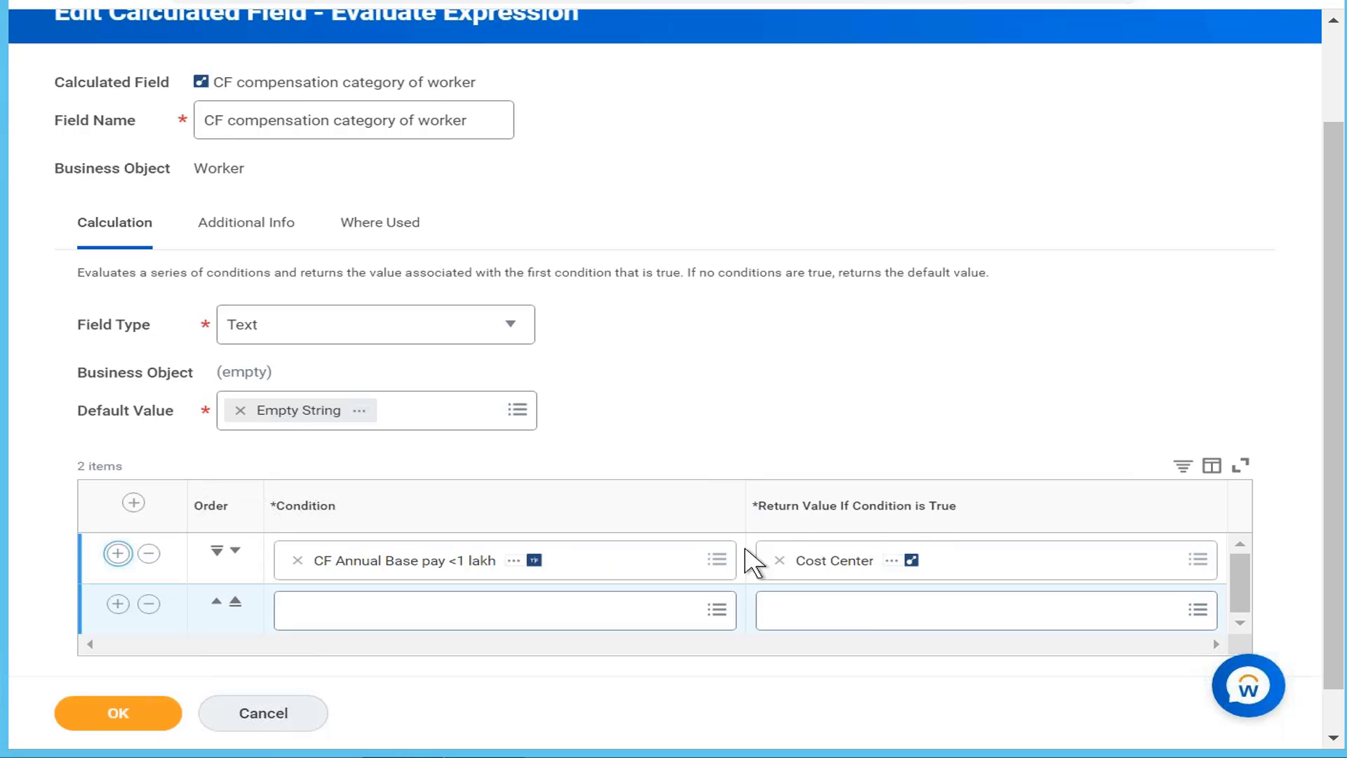
left_click(780, 560)
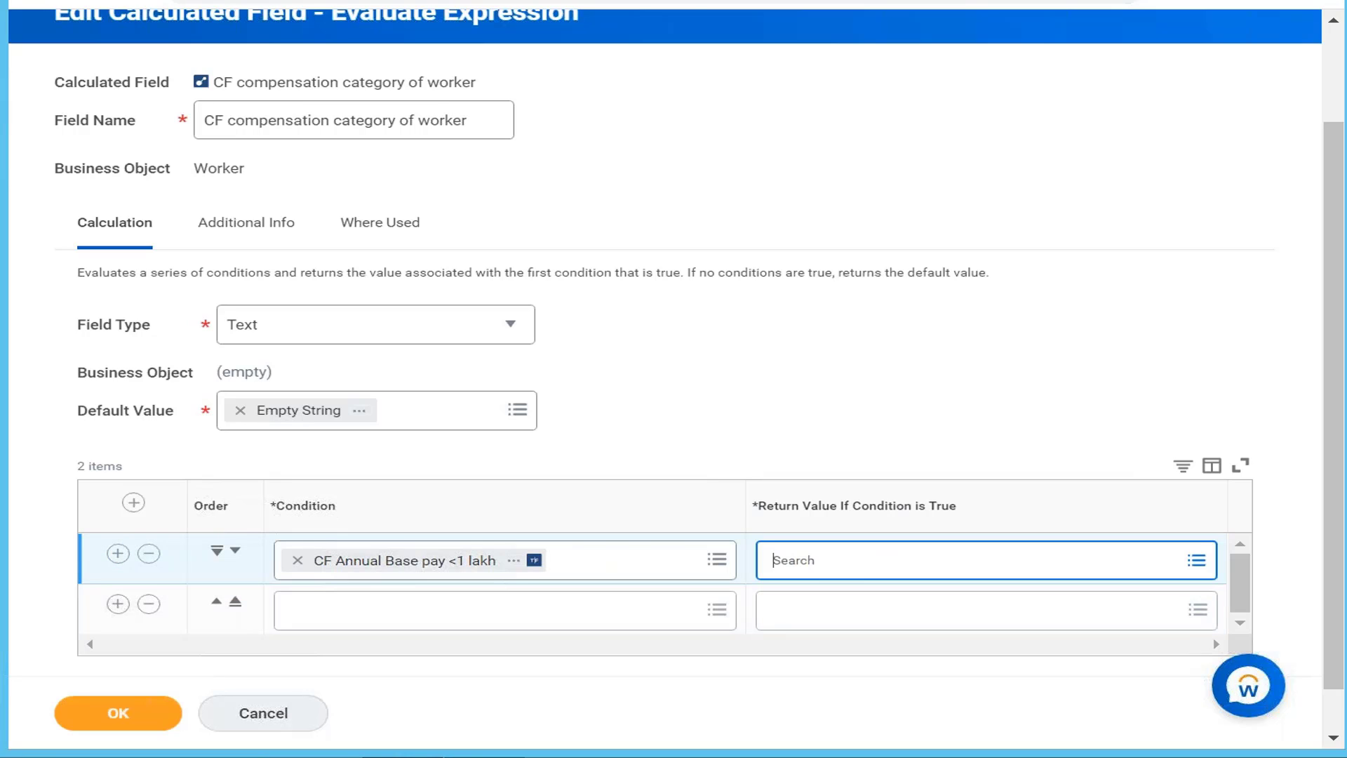
left_click(854, 572)
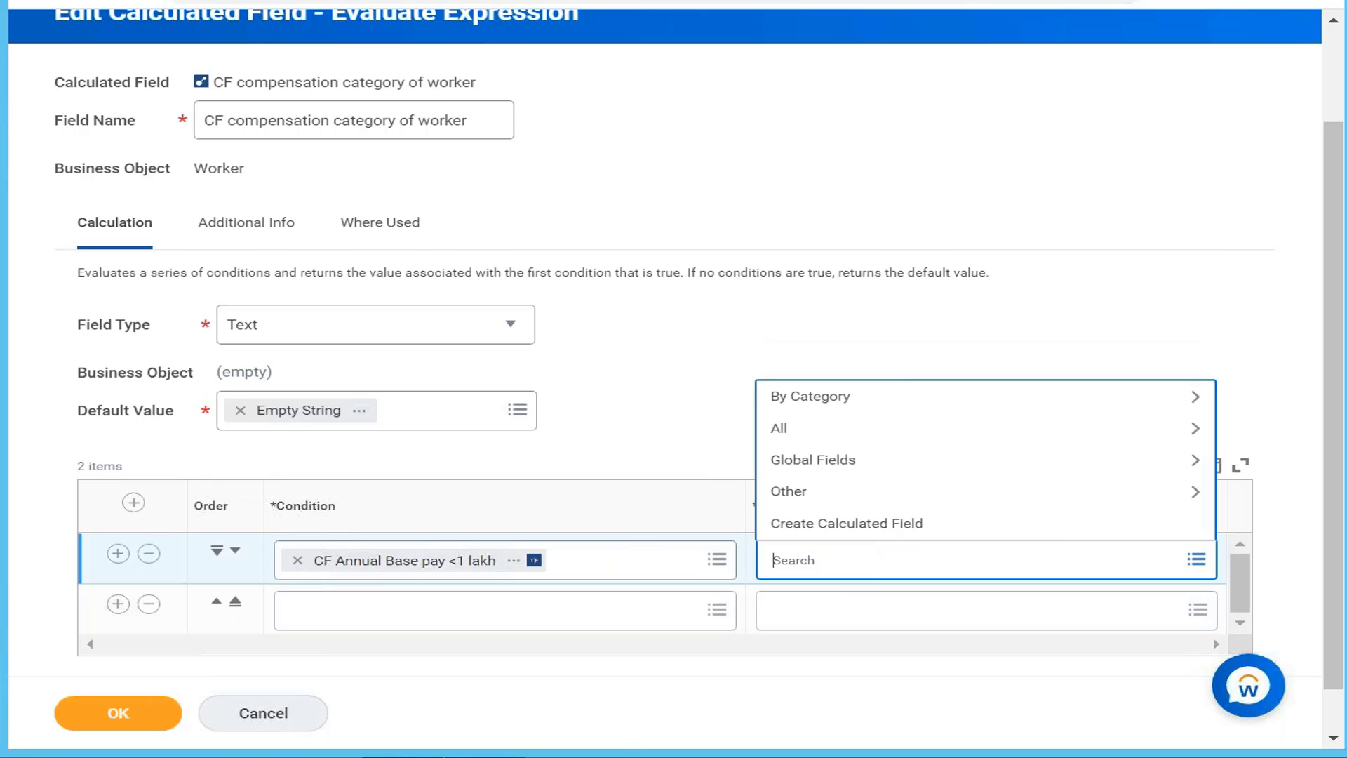
left_click(484, 756)
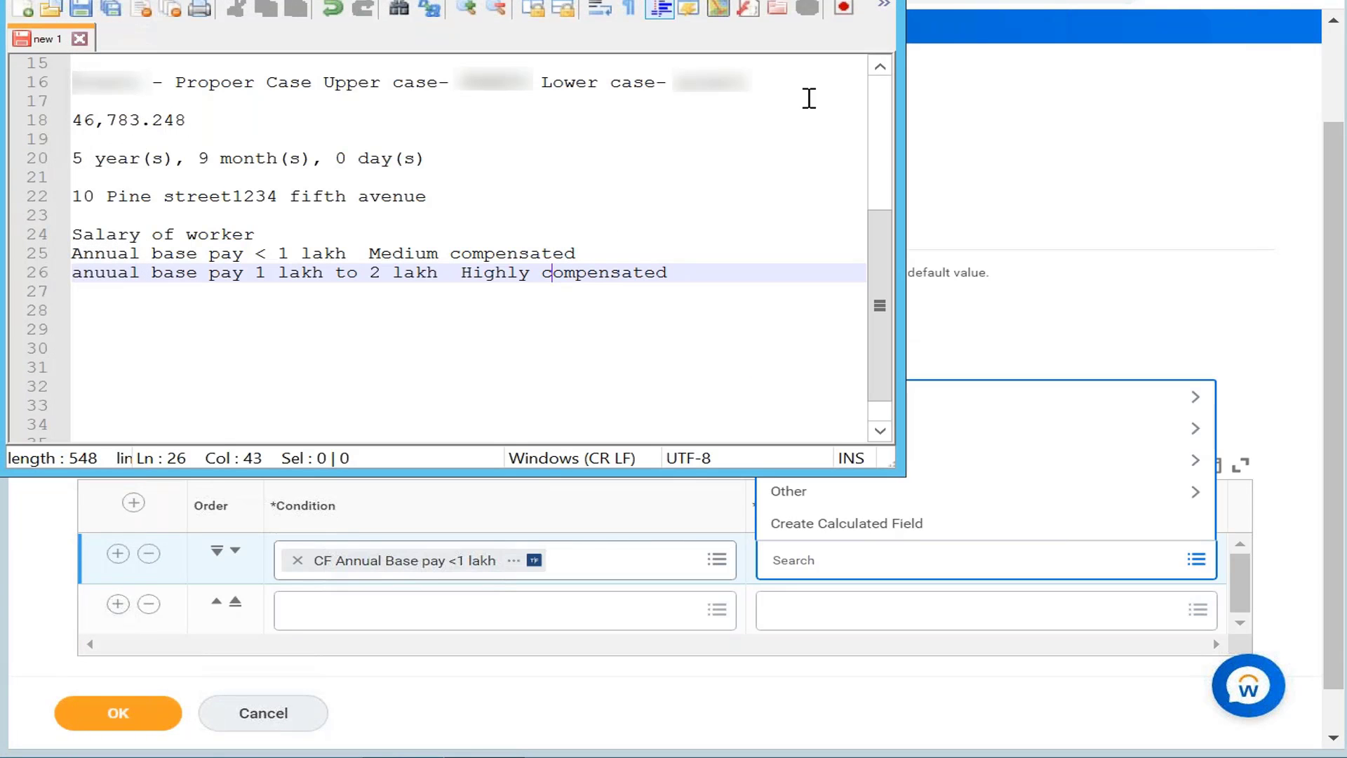
left_click(802, 1)
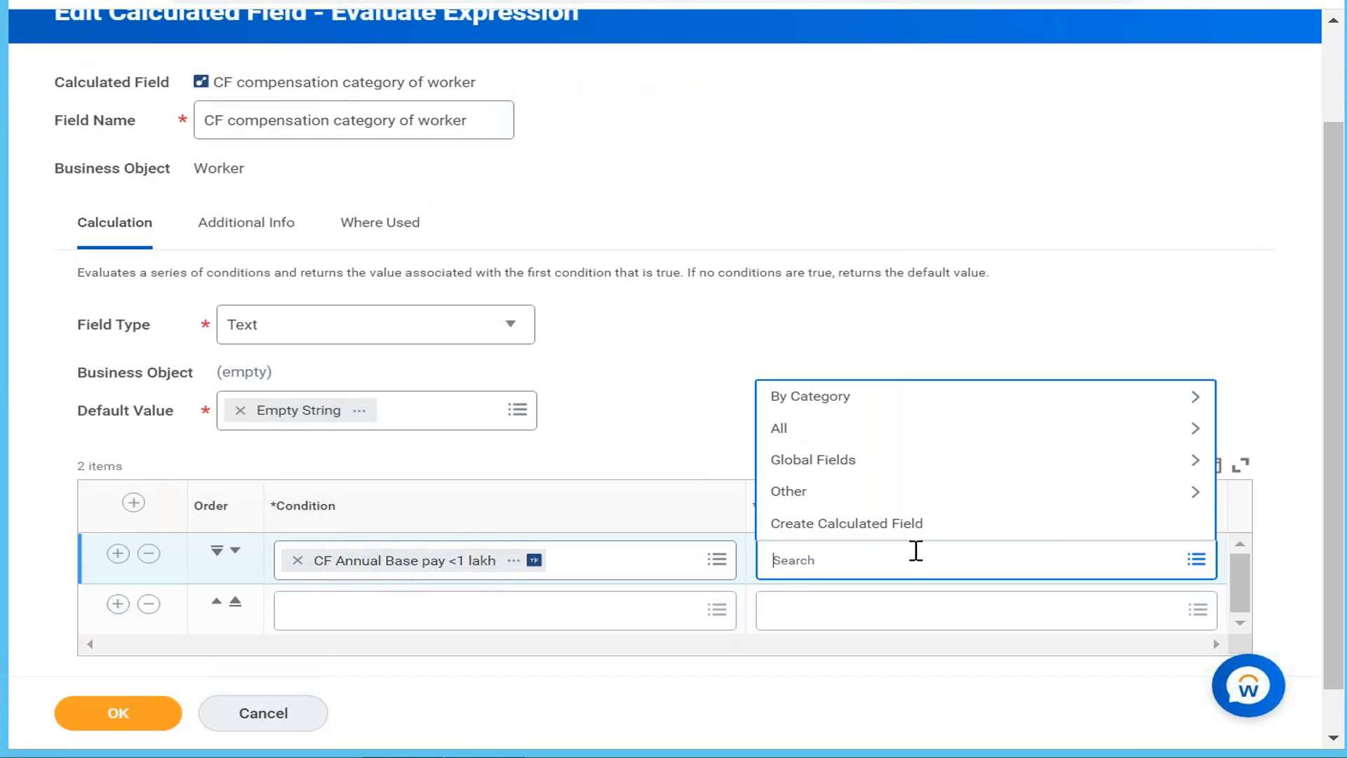
Step: Search the first row's return value prompt for a medium compensation value
type("medium comp")
key("Return")
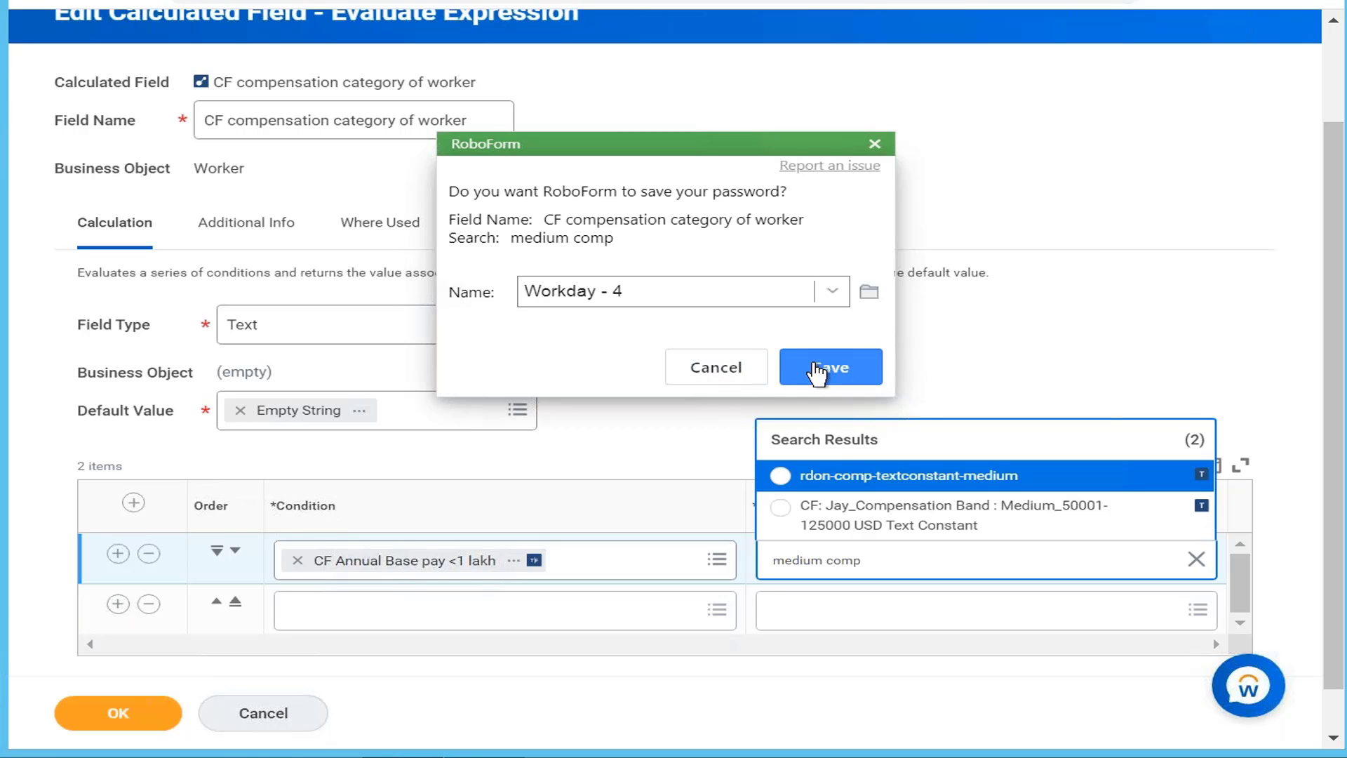
left_click(866, 362)
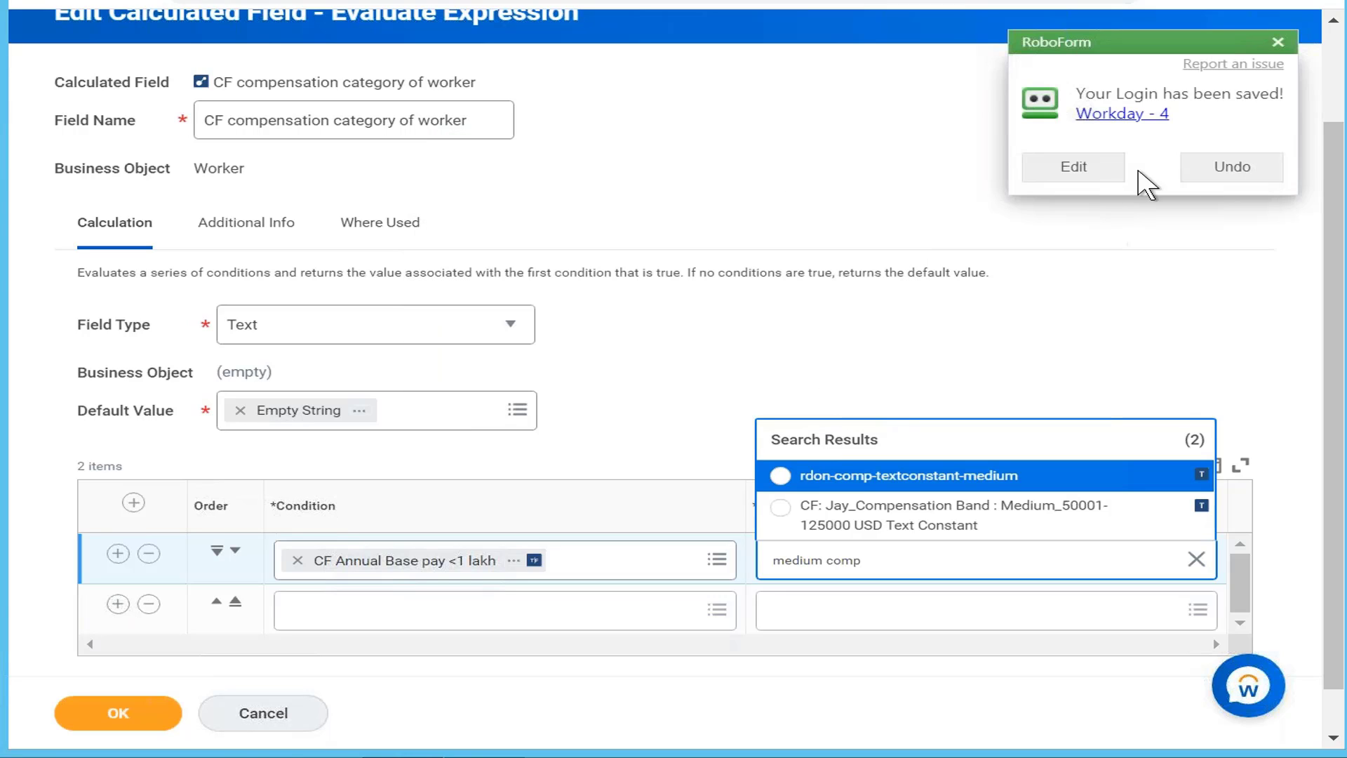
left_click(1219, 176)
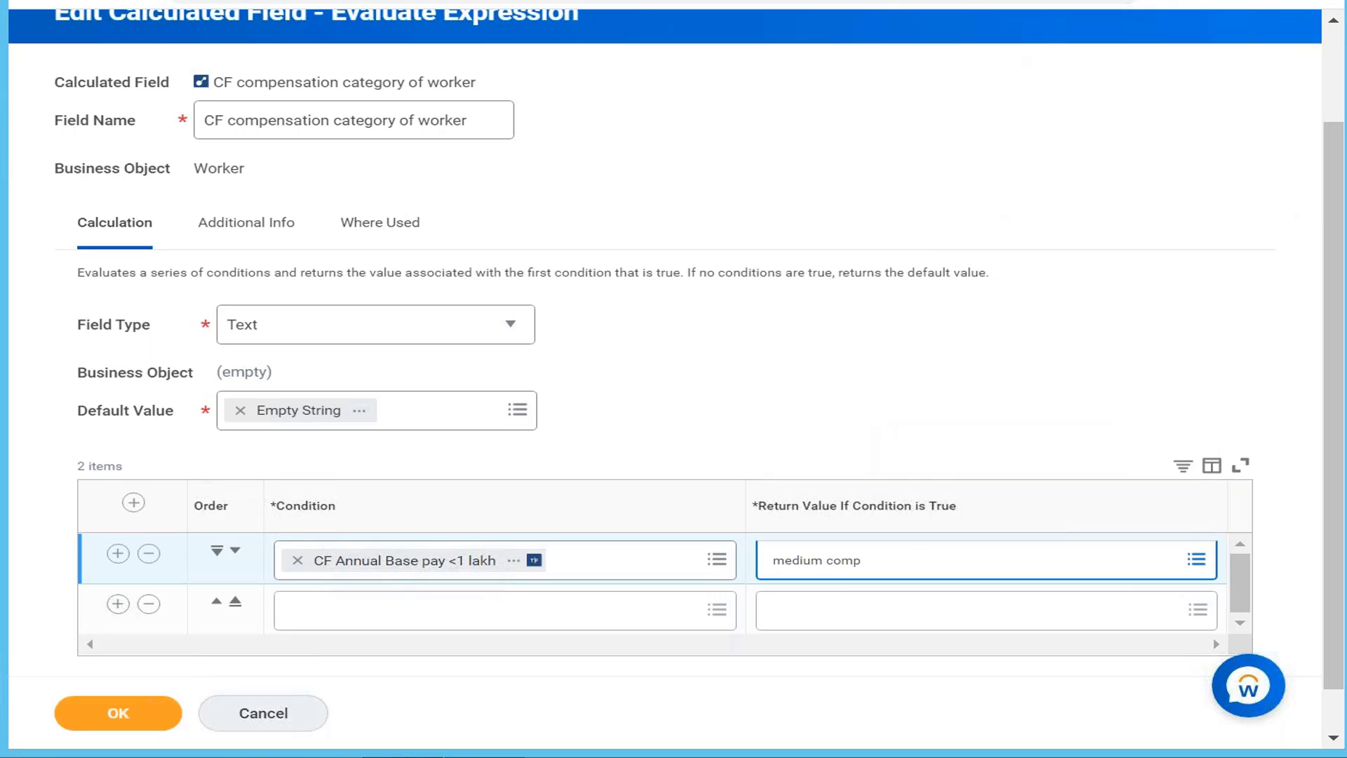
left_click(905, 559)
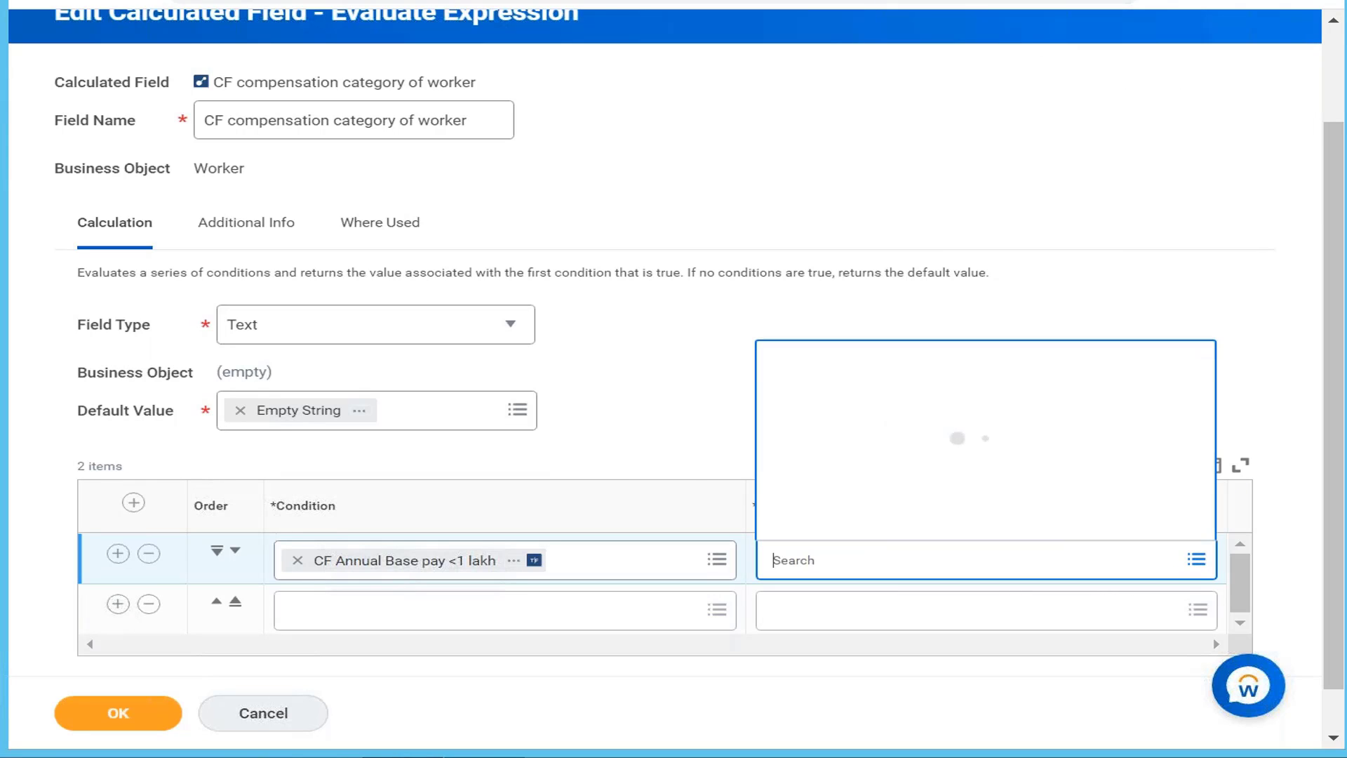
type("medium")
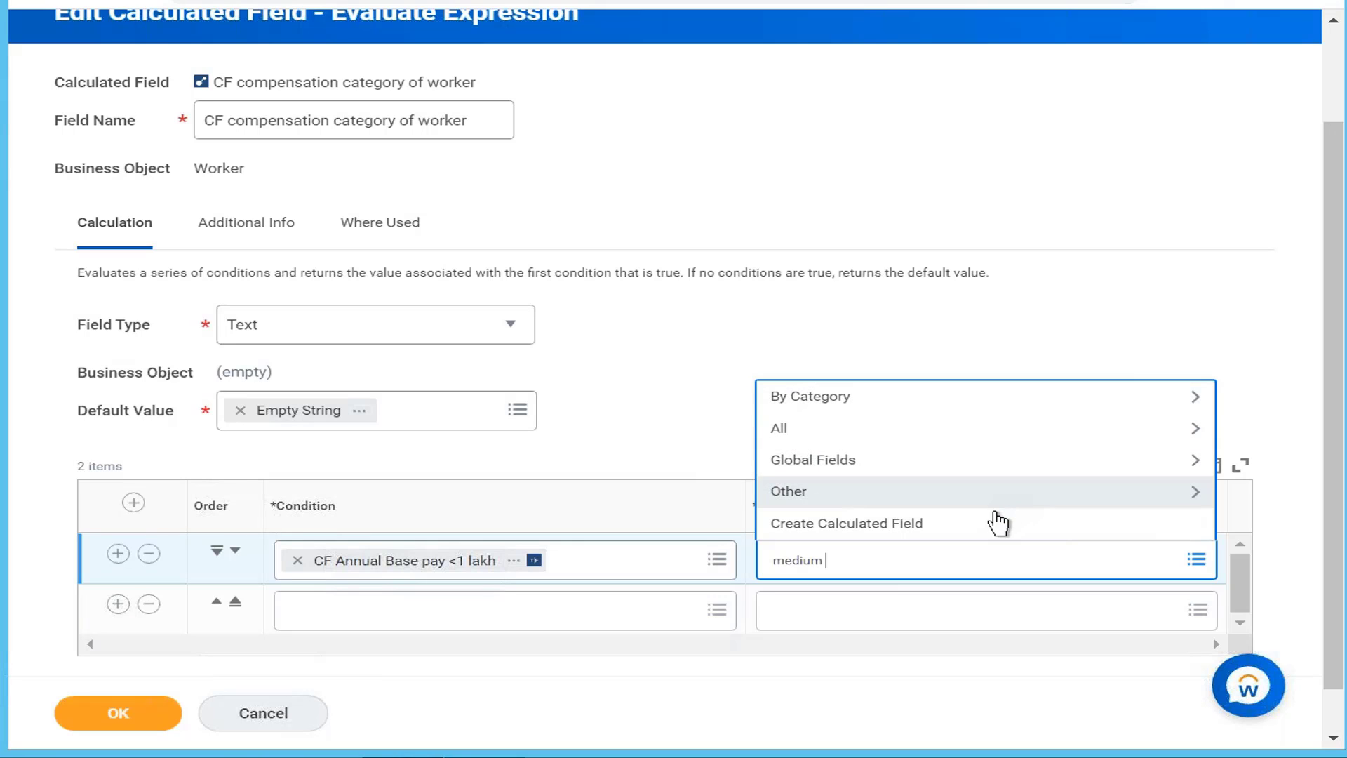
left_click(983, 534)
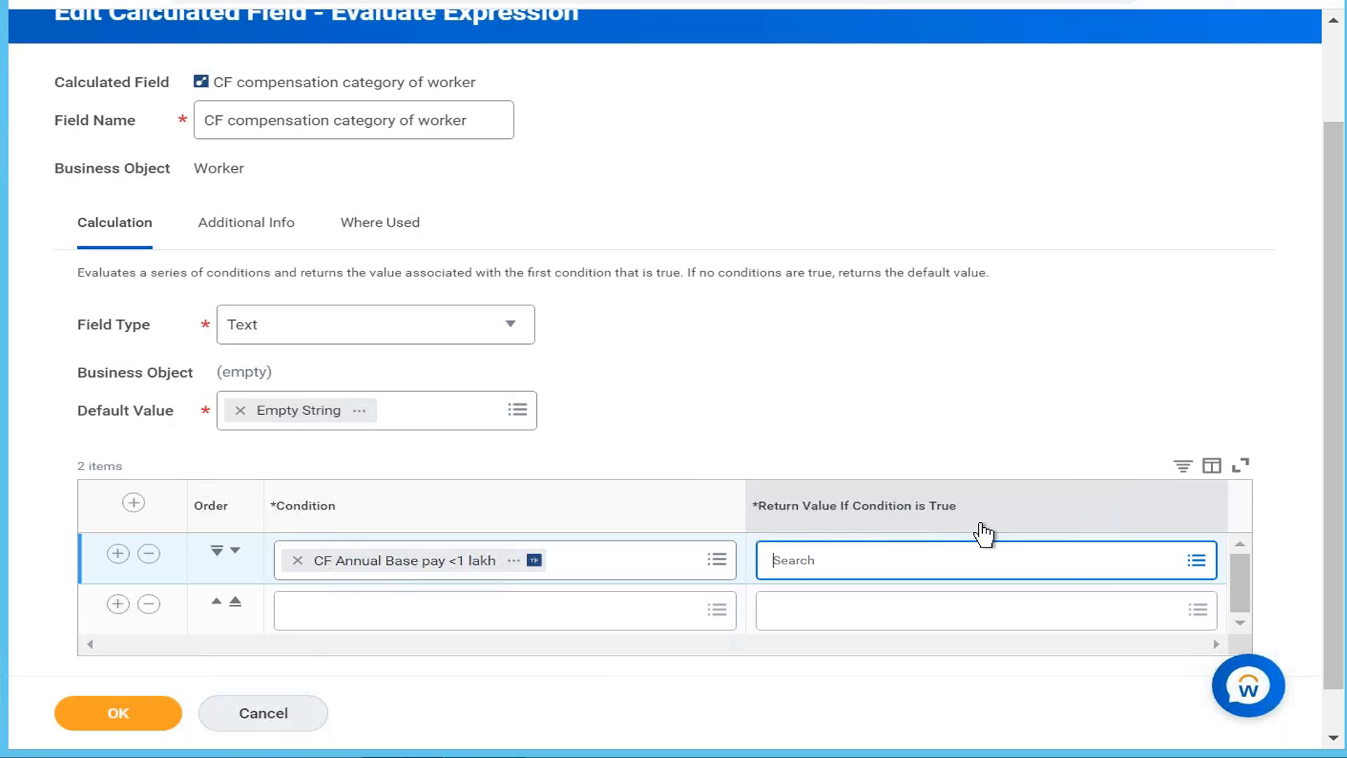
Step: Name the new calculated field 'CF Medium' on the Global business object
left_click(379, 186)
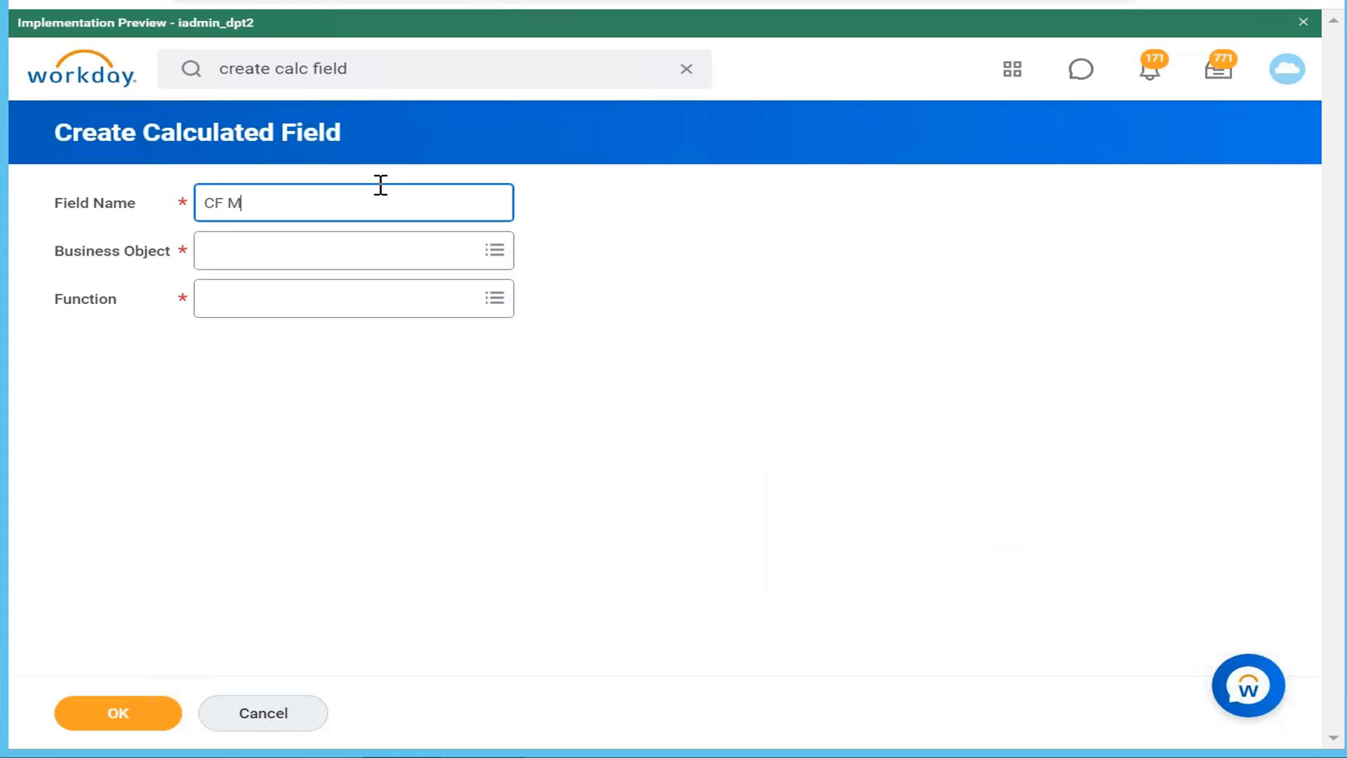
type("CF Medium compensated")
left_click(384, 261)
type("global")
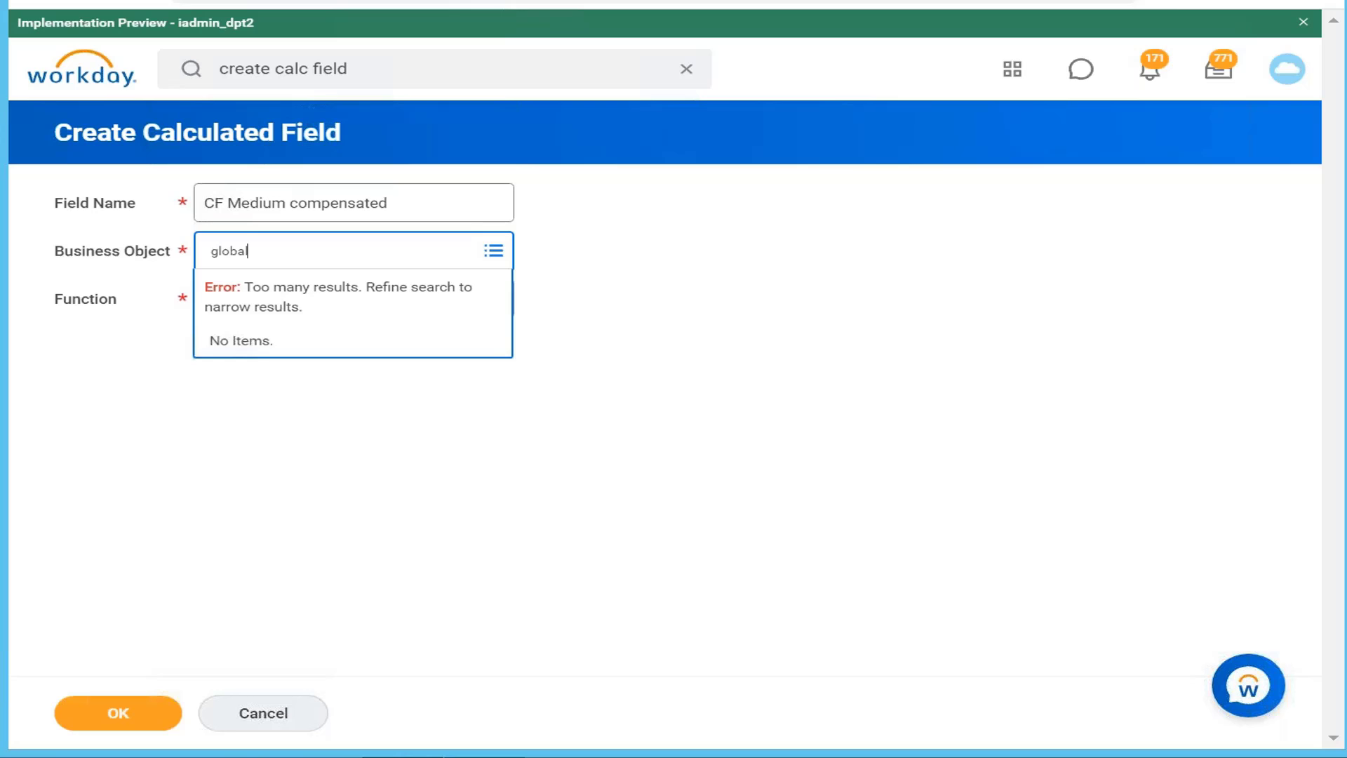
key("Return")
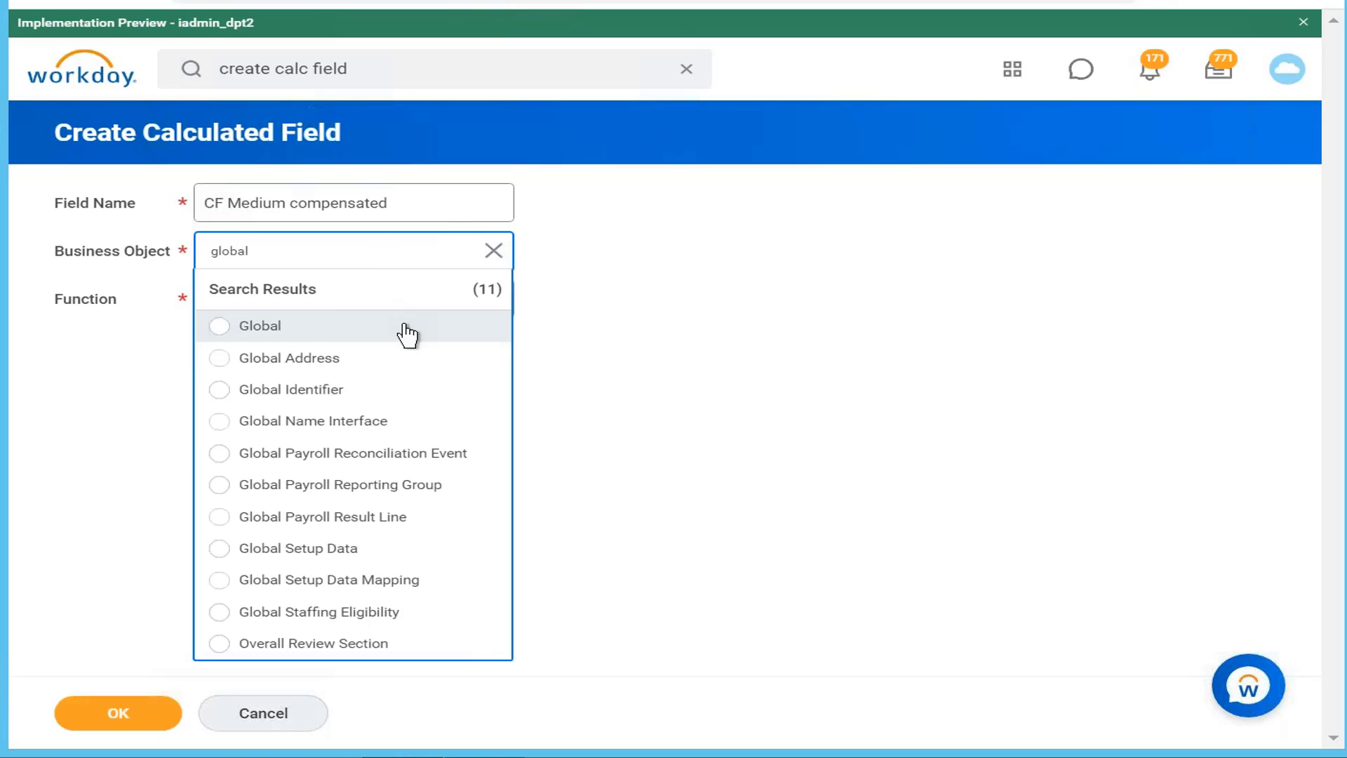
left_click(414, 337)
Step: Make it a Text Constant returning 'Medium compensated' and save it
left_click(412, 337)
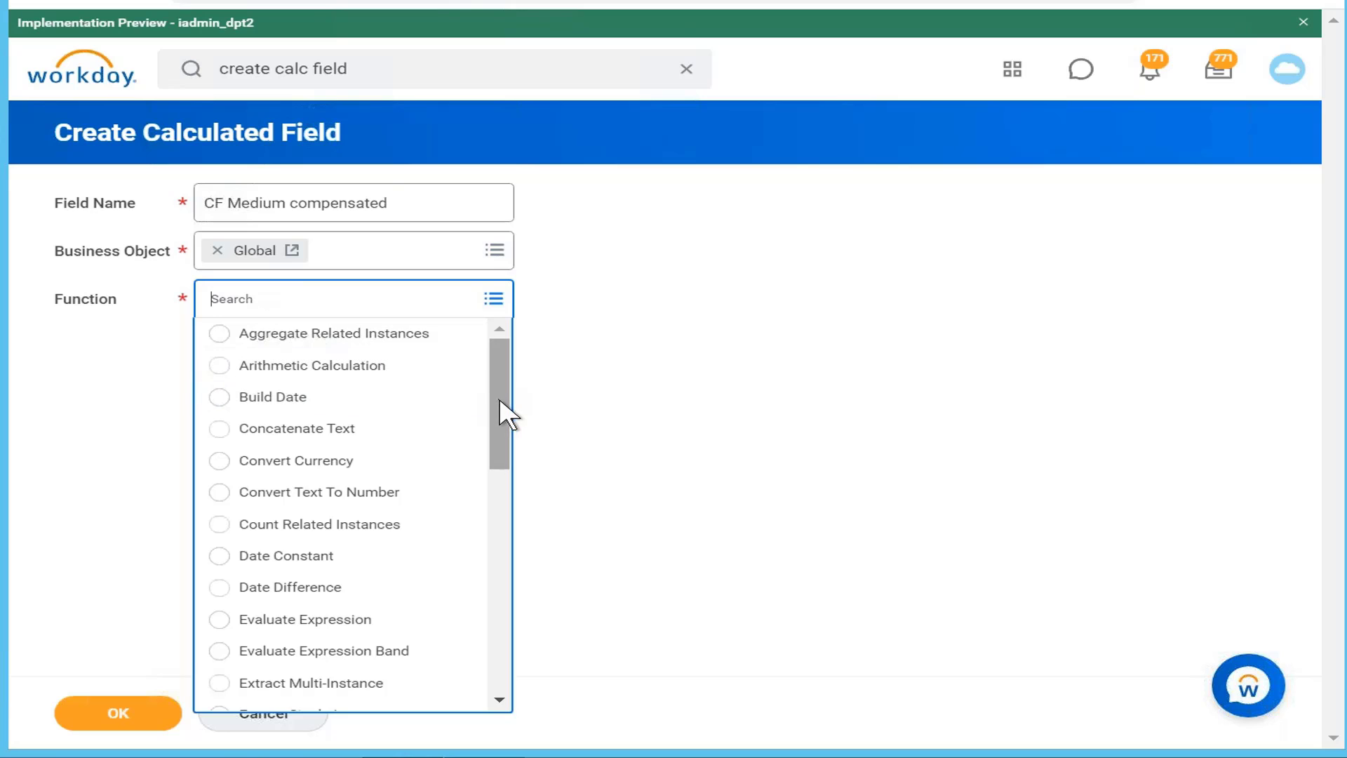
left_click_drag(503, 403, 490, 674)
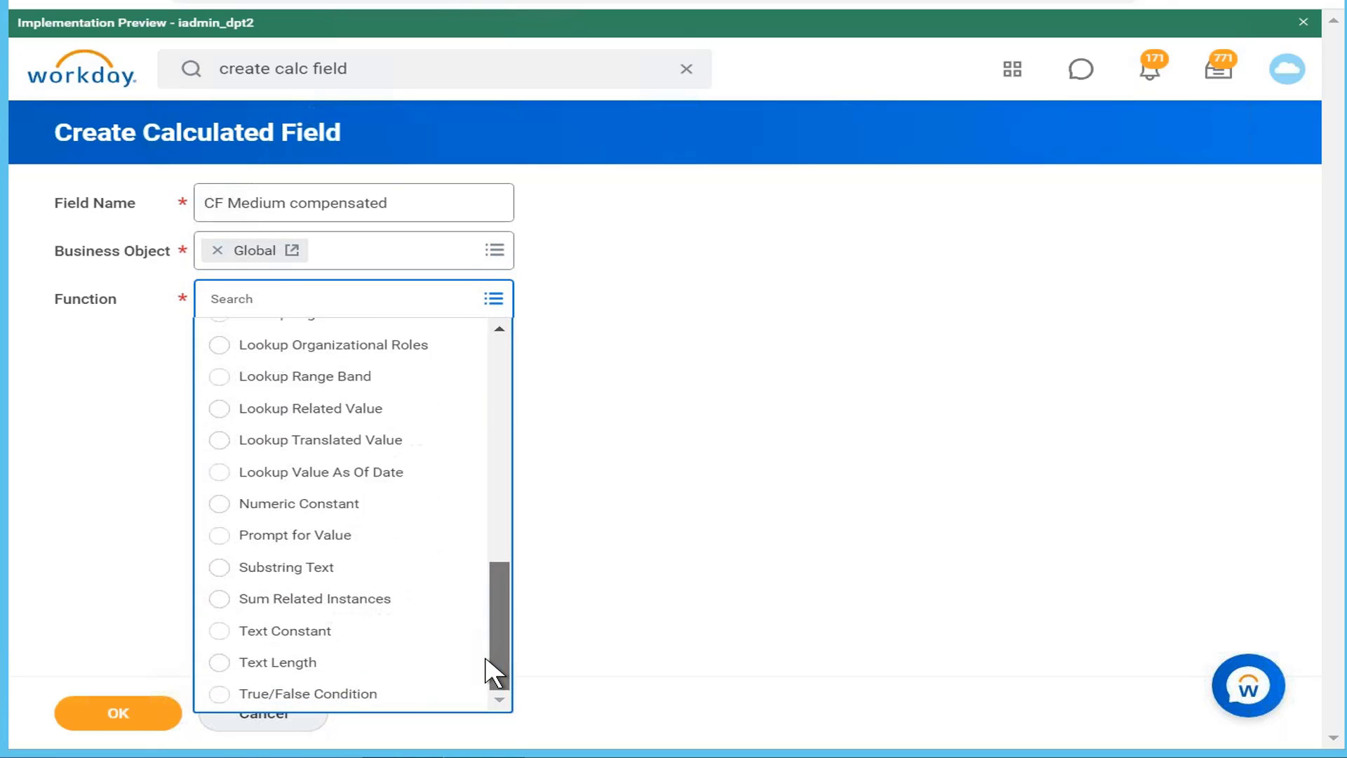
left_click(391, 635)
left_click(96, 717)
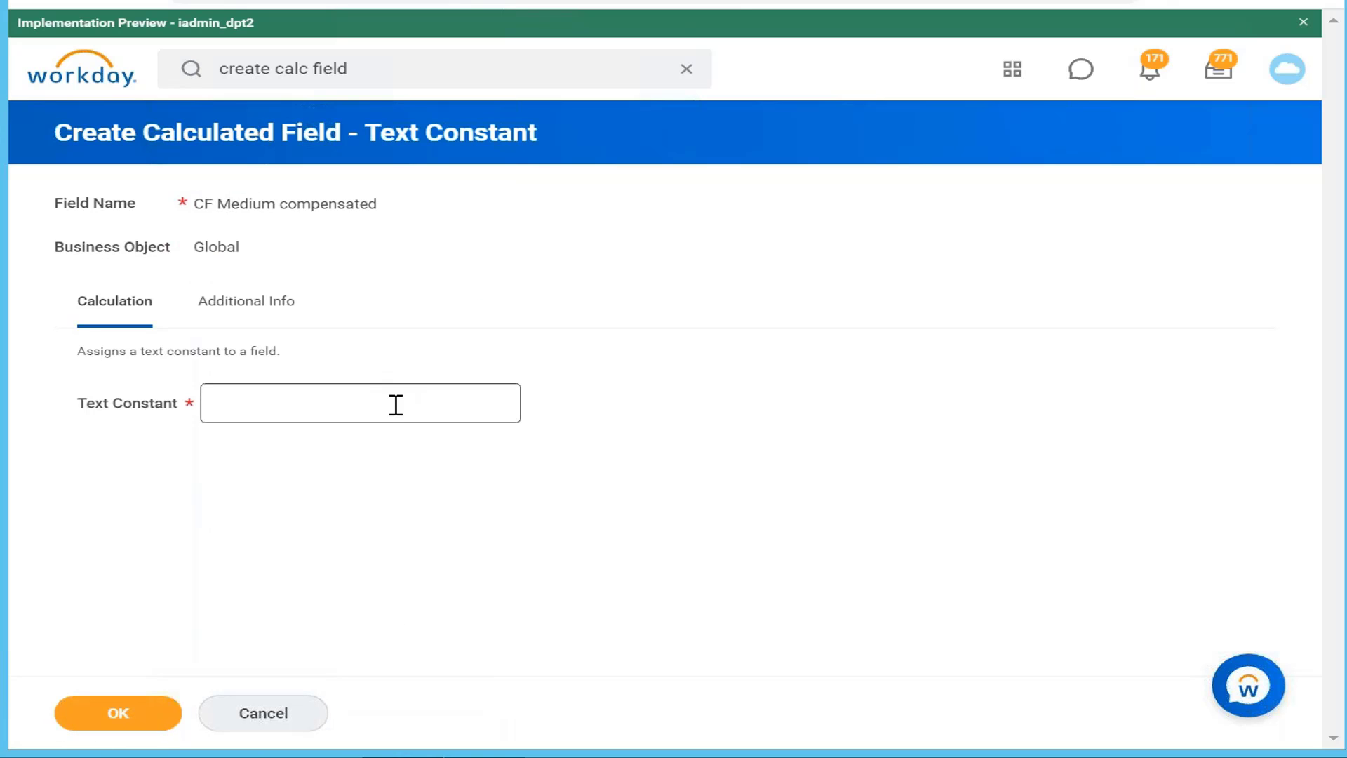
left_click(396, 405)
type("Mediu")
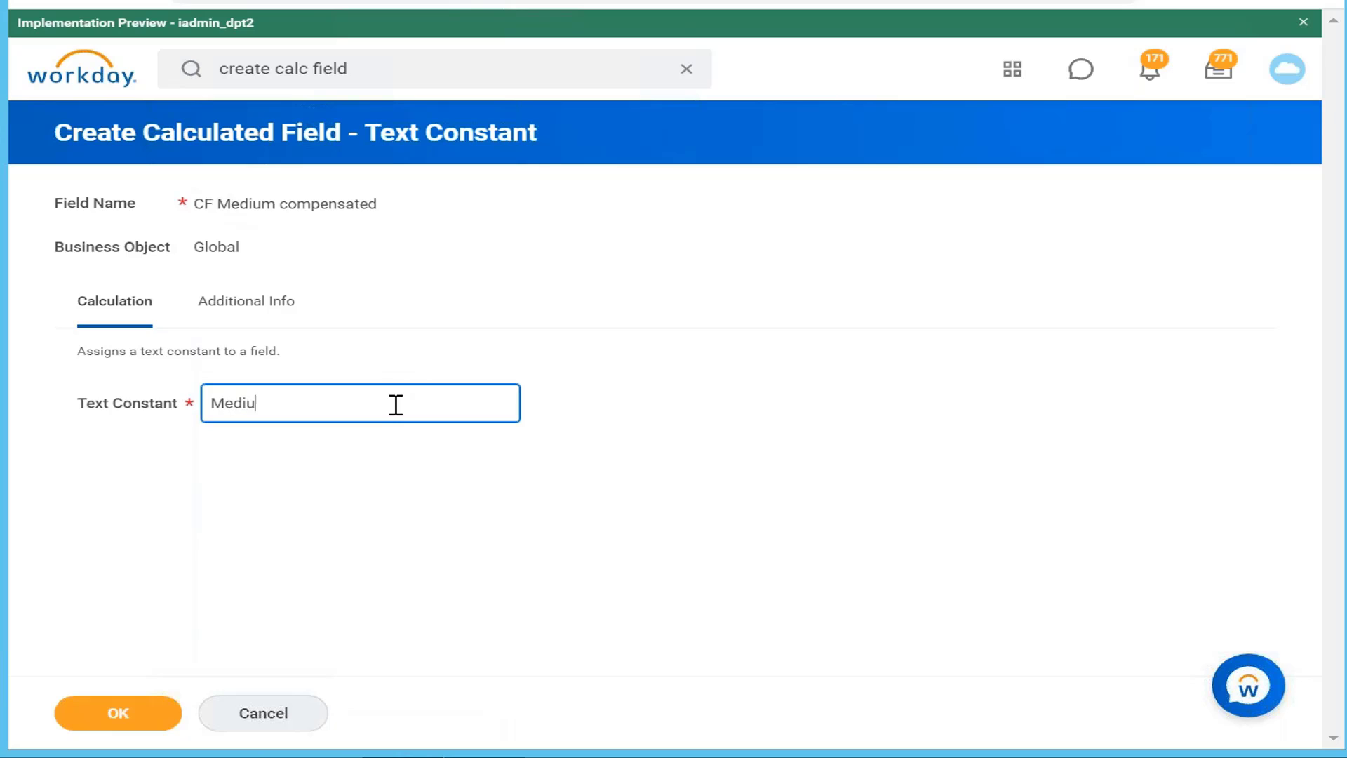
type("m compensated")
left_click(126, 713)
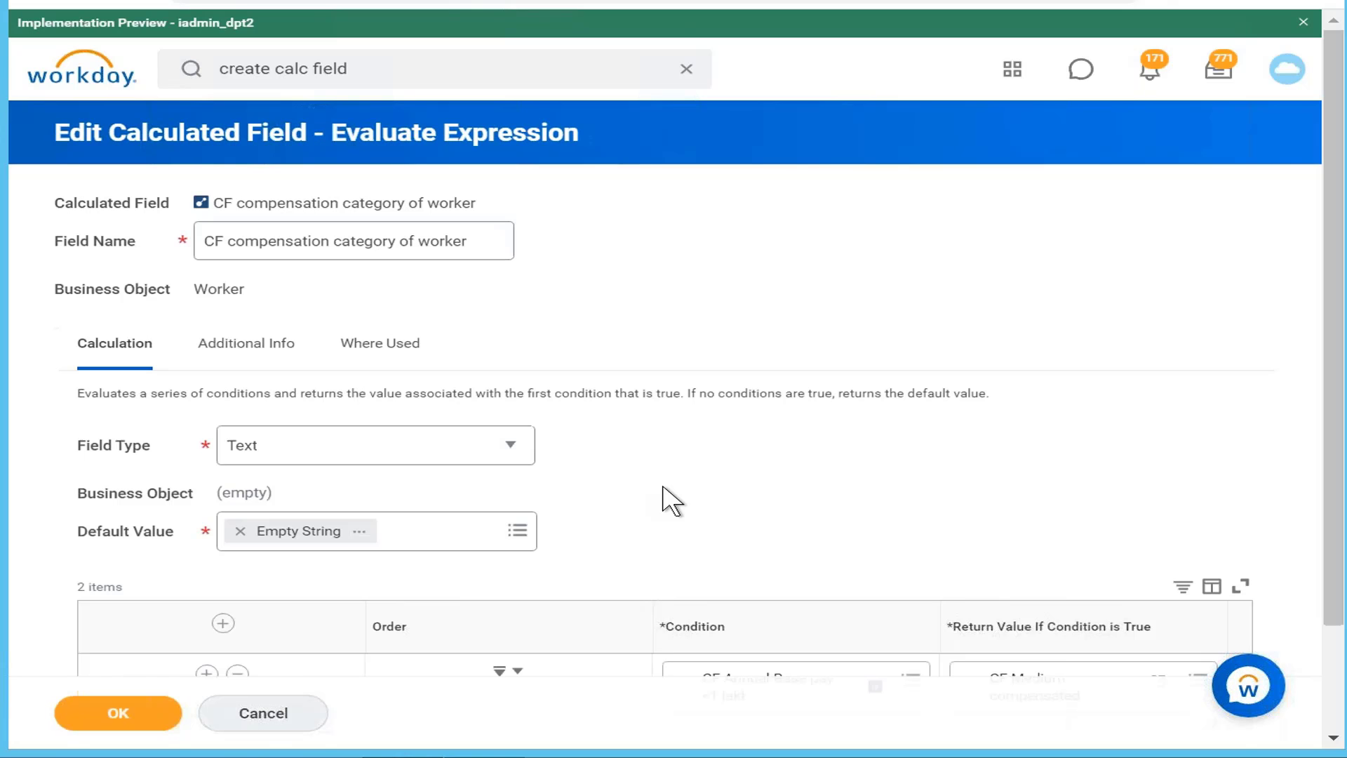
Step: Set the second row's condition to CF Annual Base pay 1 lakh to 2 lakh
scroll(670, 500, "down", 5)
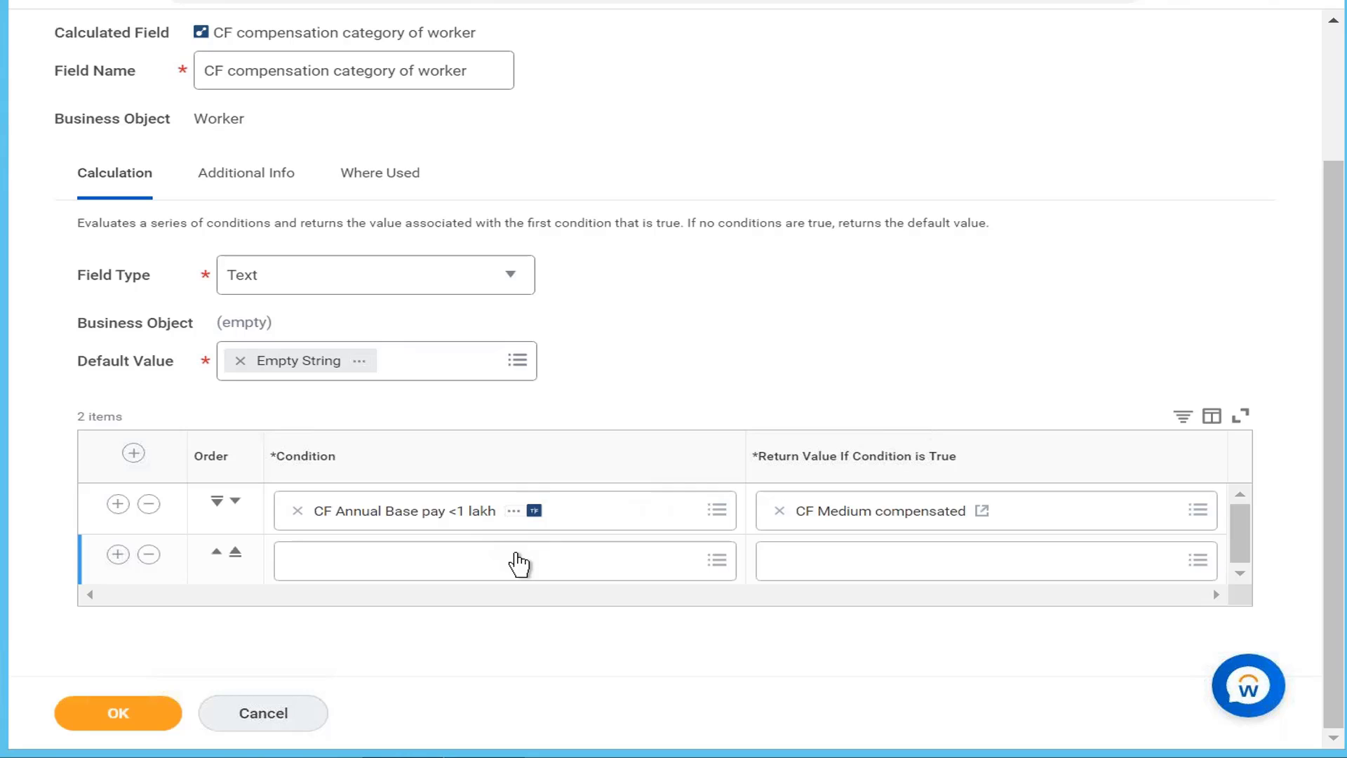
left_click(517, 559)
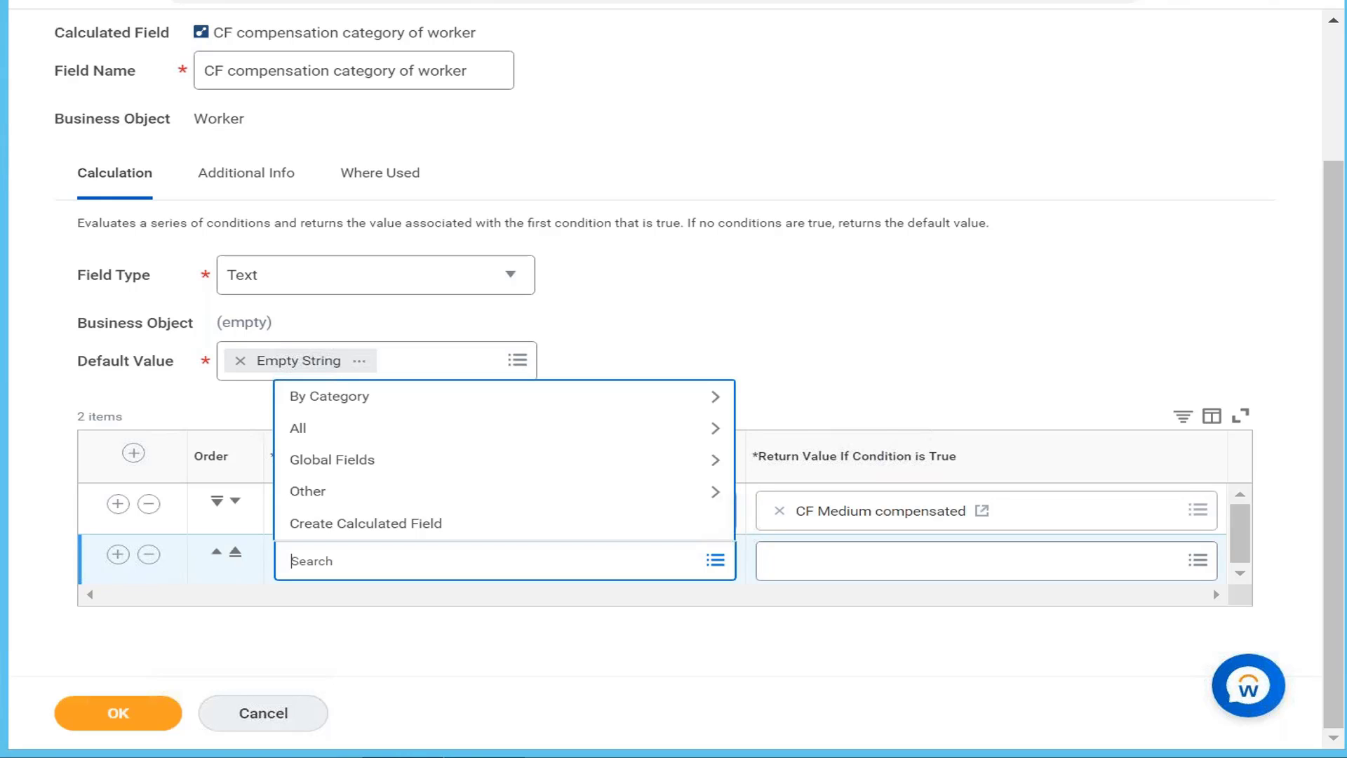
left_click(474, 756)
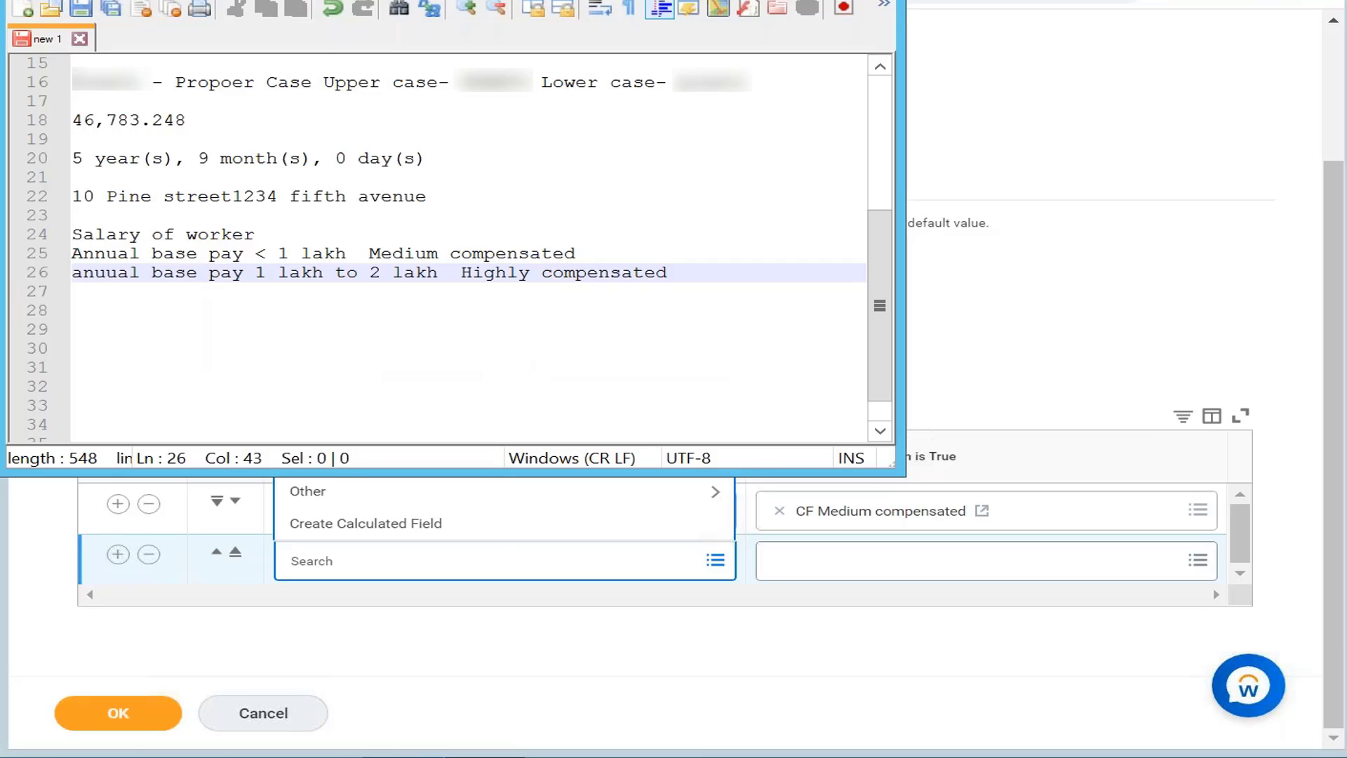
key("alt+Tab")
type("a")
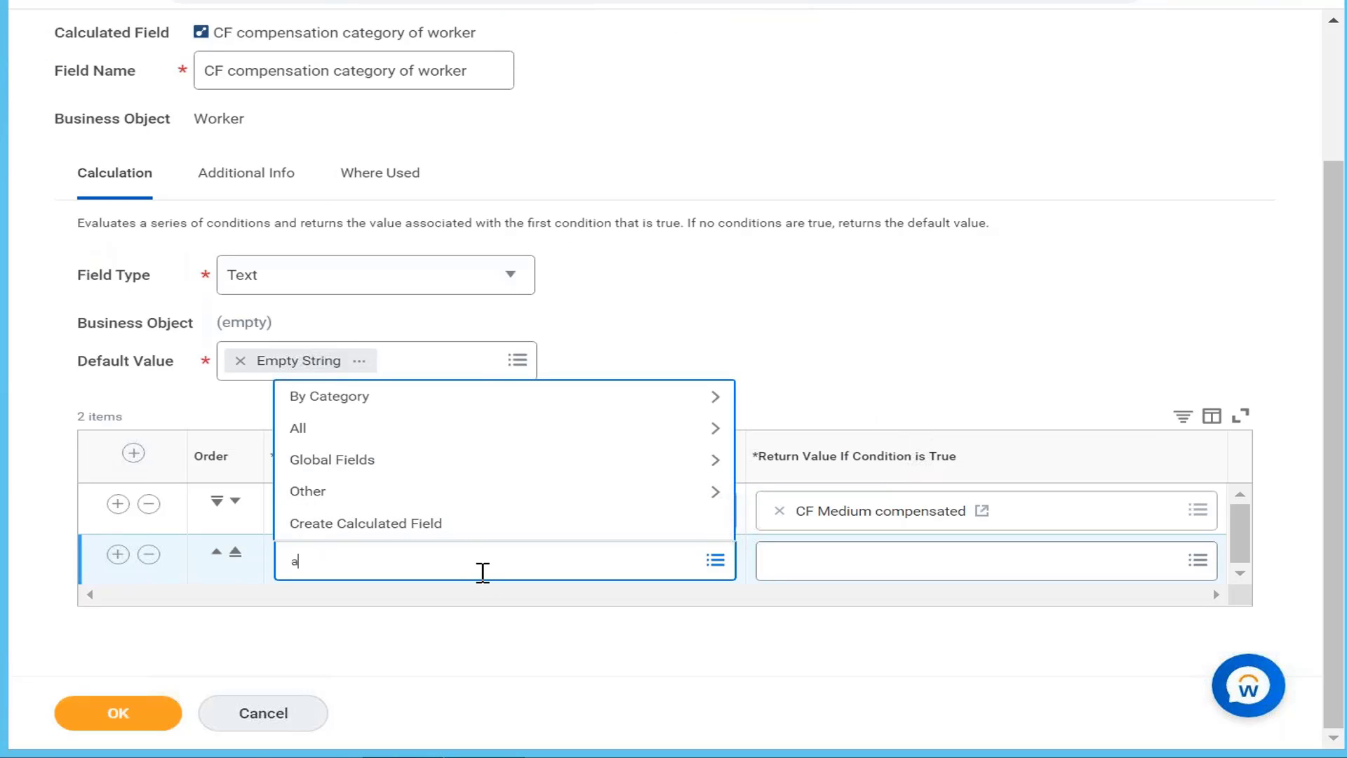
type("nnual base pay")
key("Return")
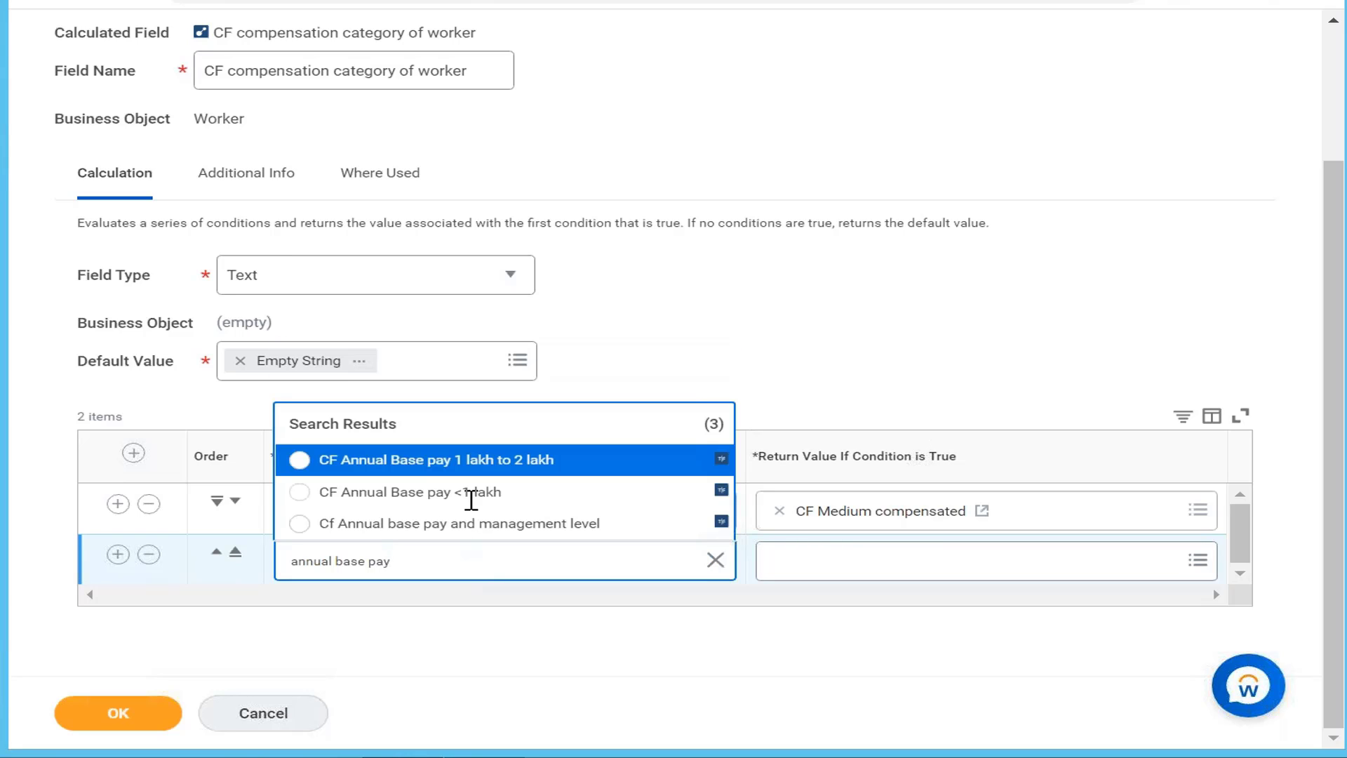
left_click(496, 463)
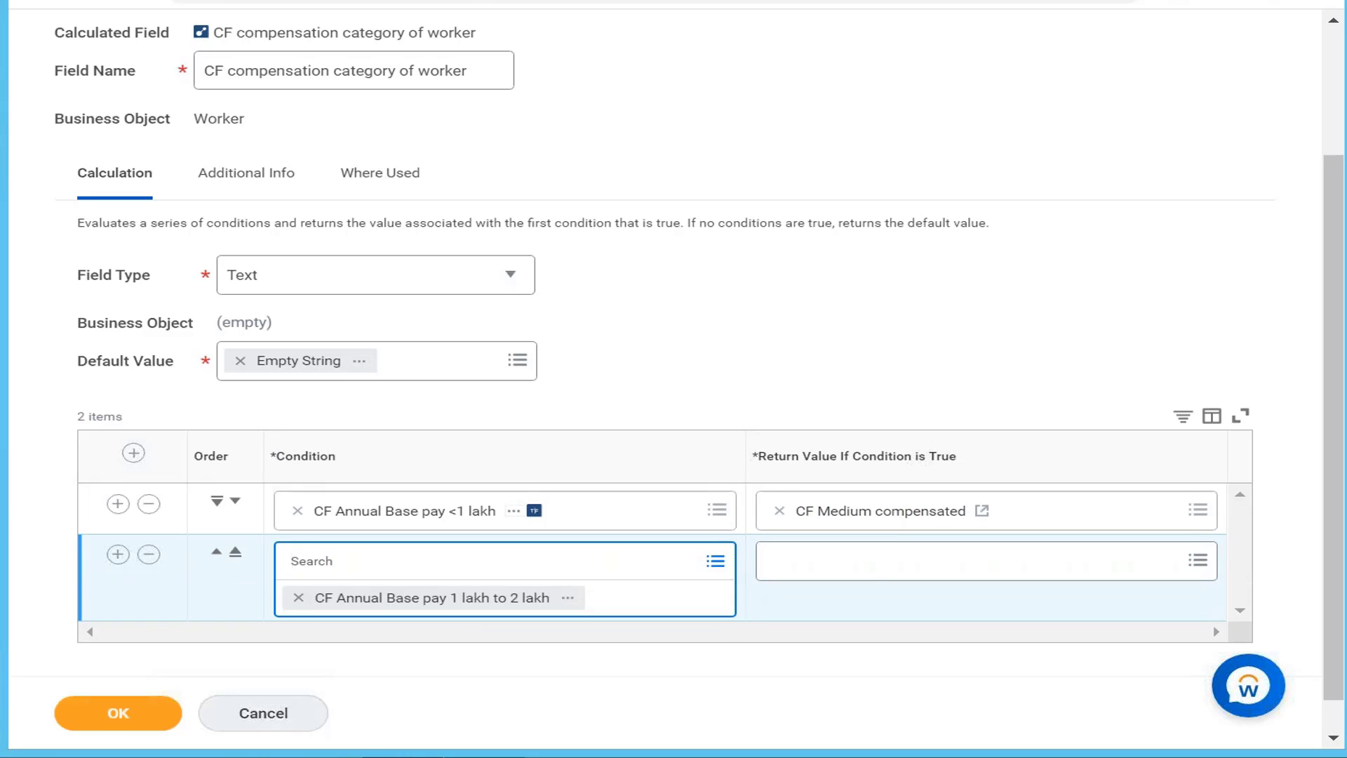
Step: Start creating a new calculated field for the second row's return value
left_click(882, 575)
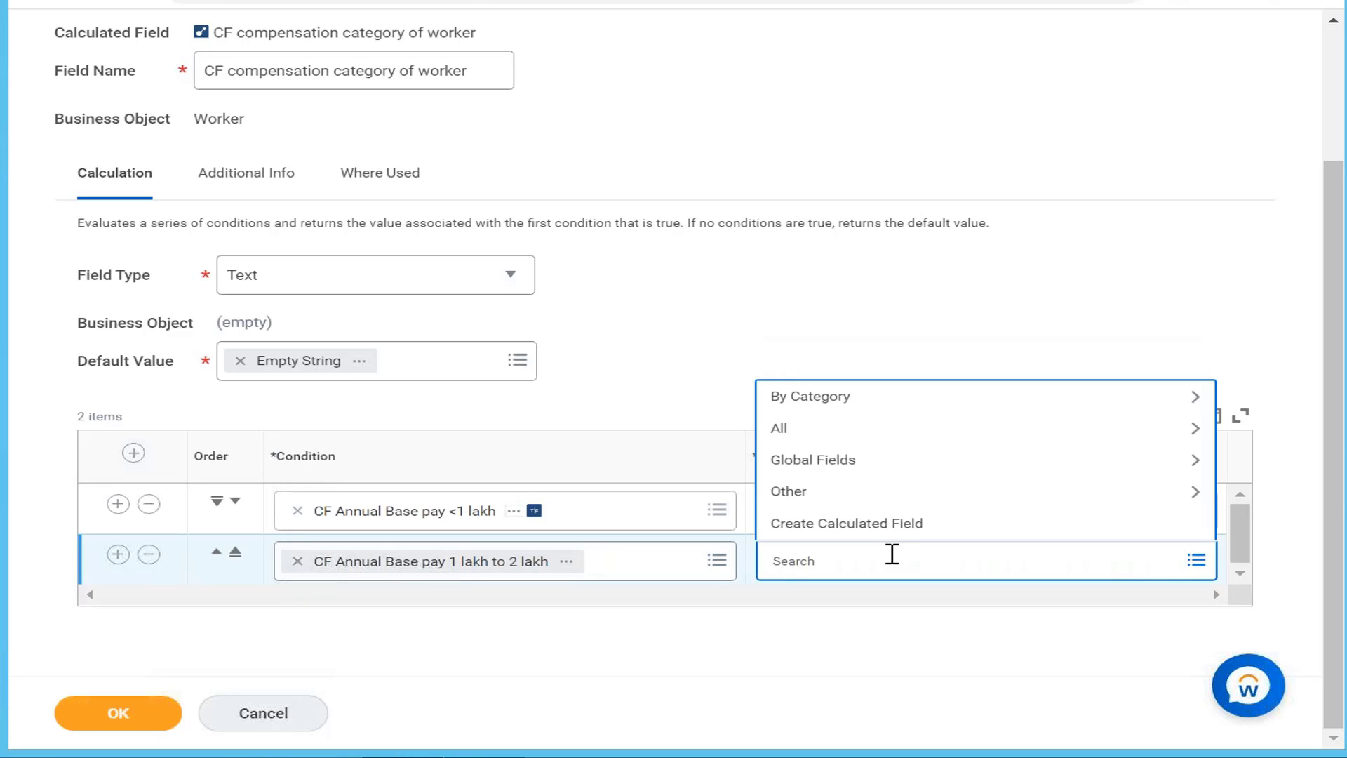
left_click(983, 537)
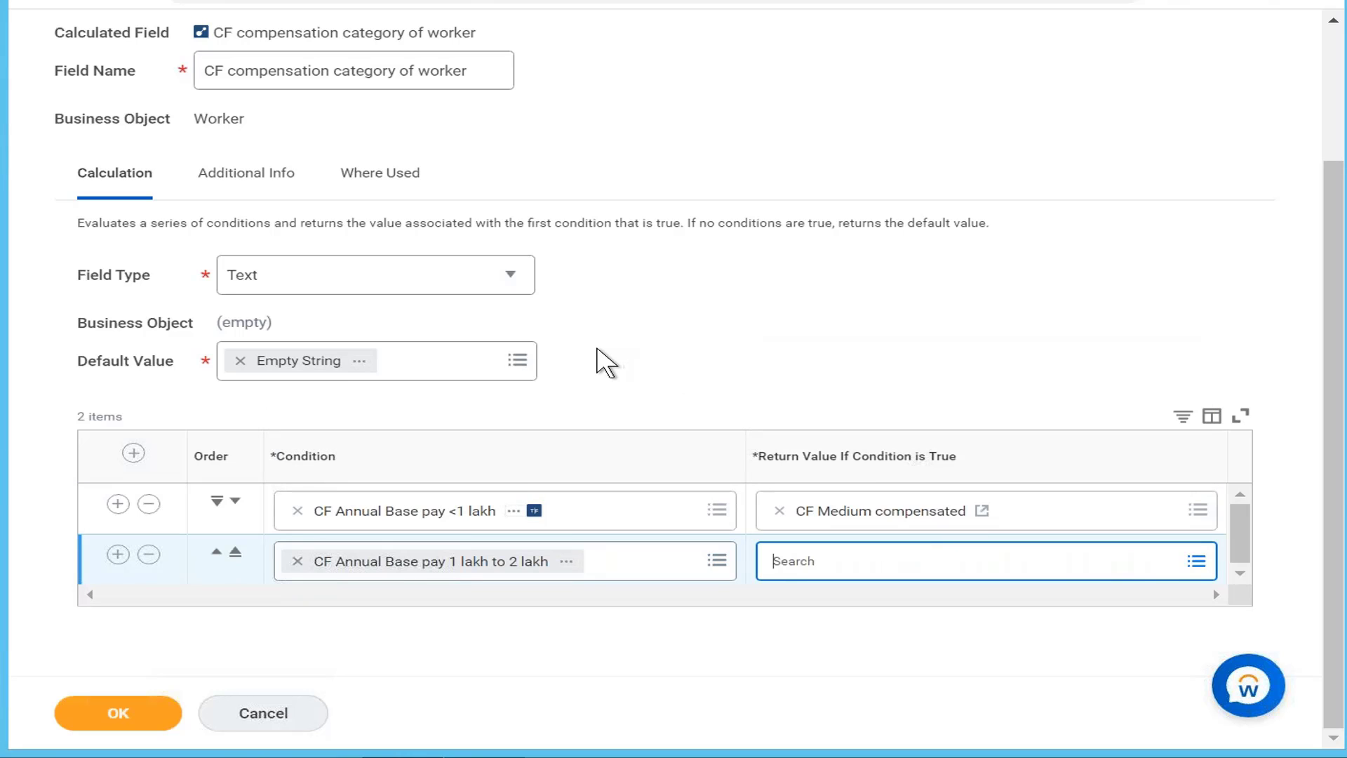
left_click(336, 201)
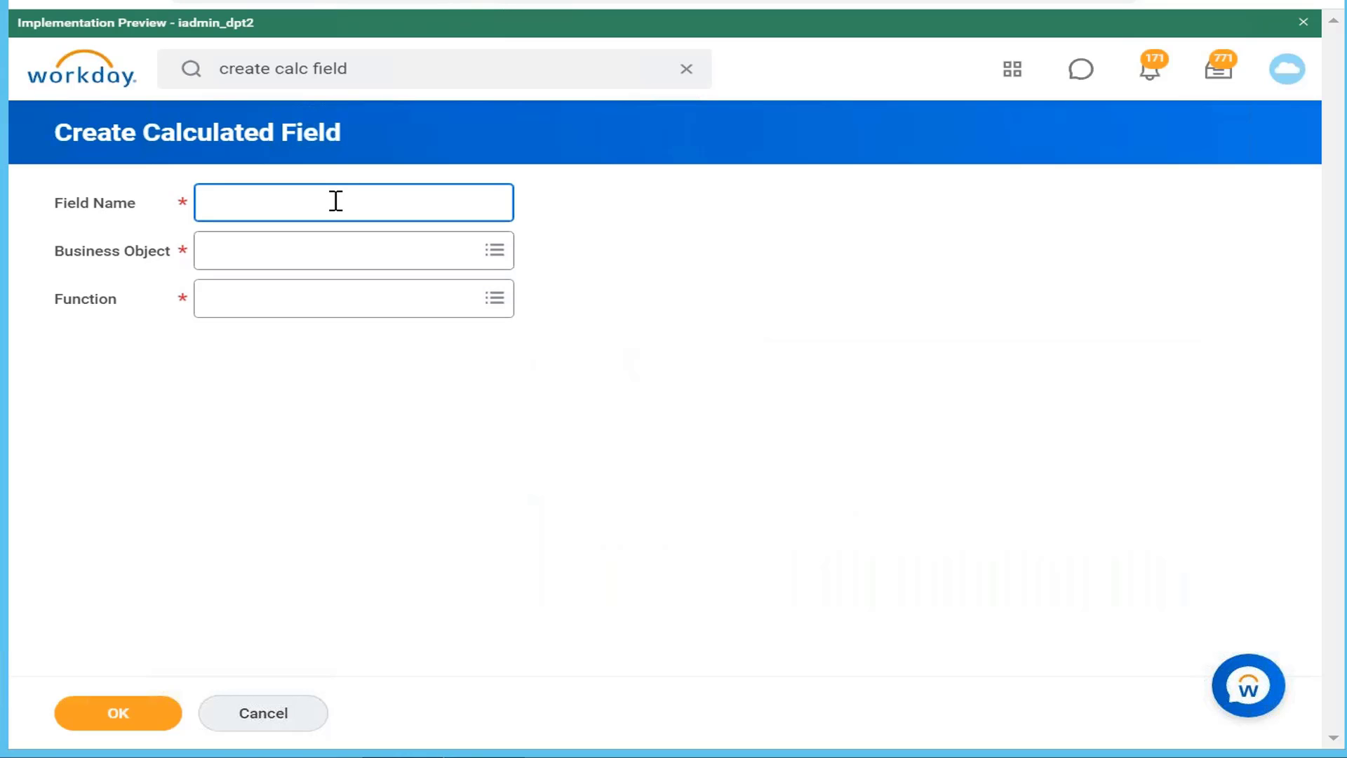
Step: Name the new field 'CF Highly compensated' on the Global business object
type("CF Highly compensated")
left_click(337, 256)
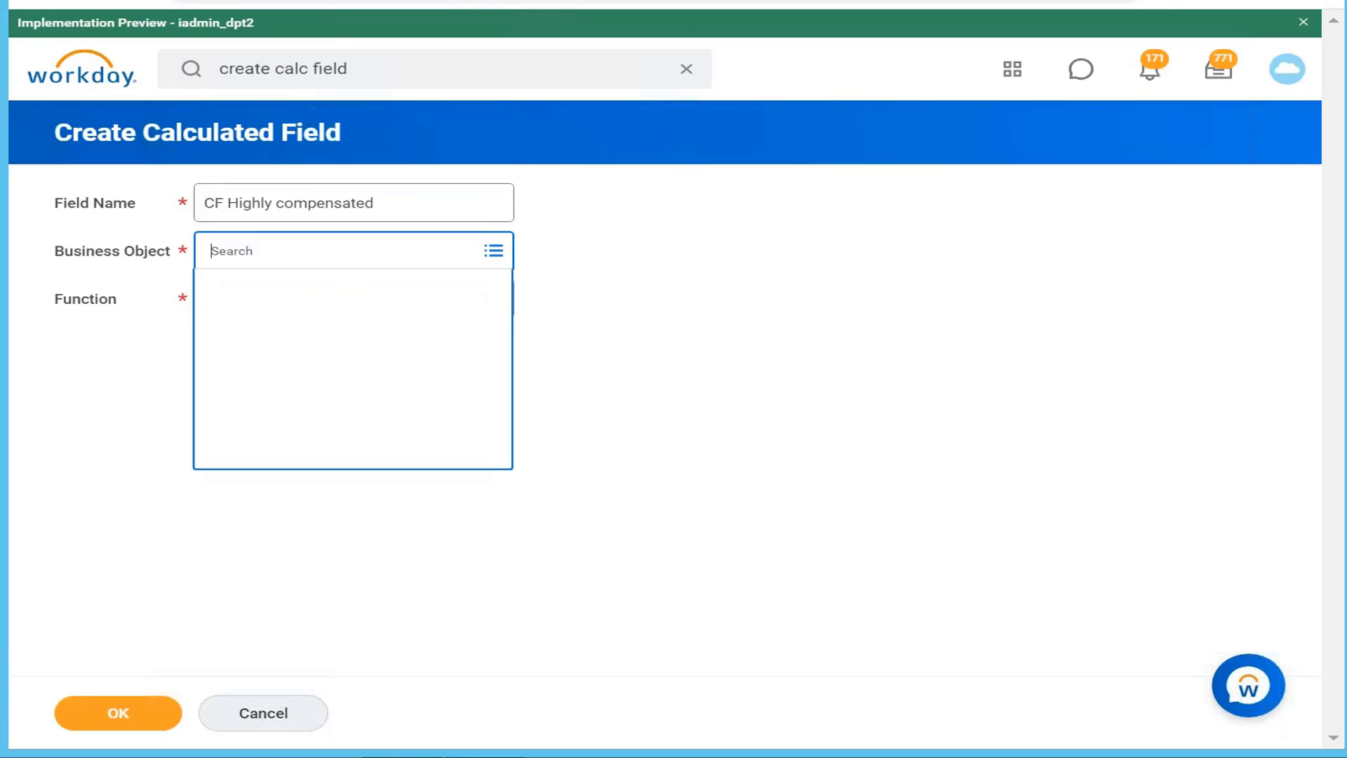
type("glov")
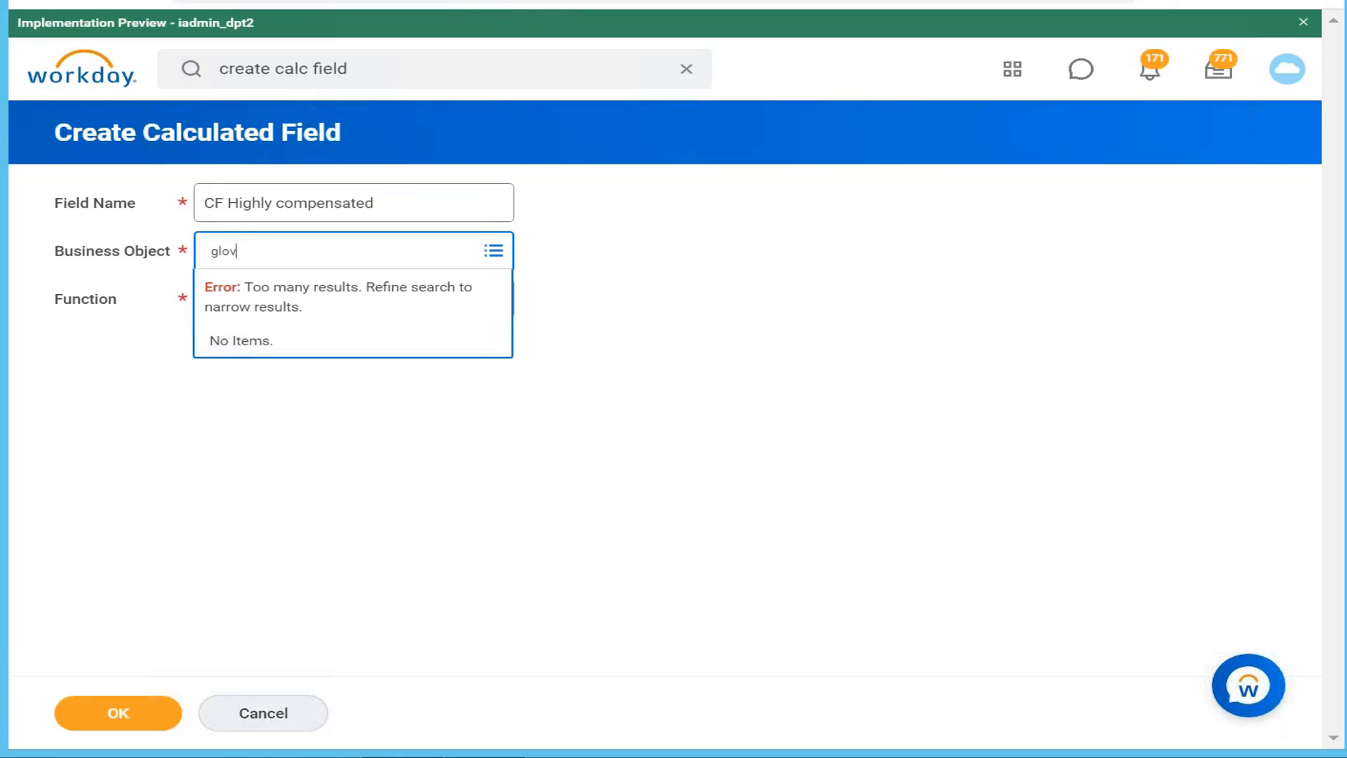
key("BackSpace")
type("bal")
key("Return")
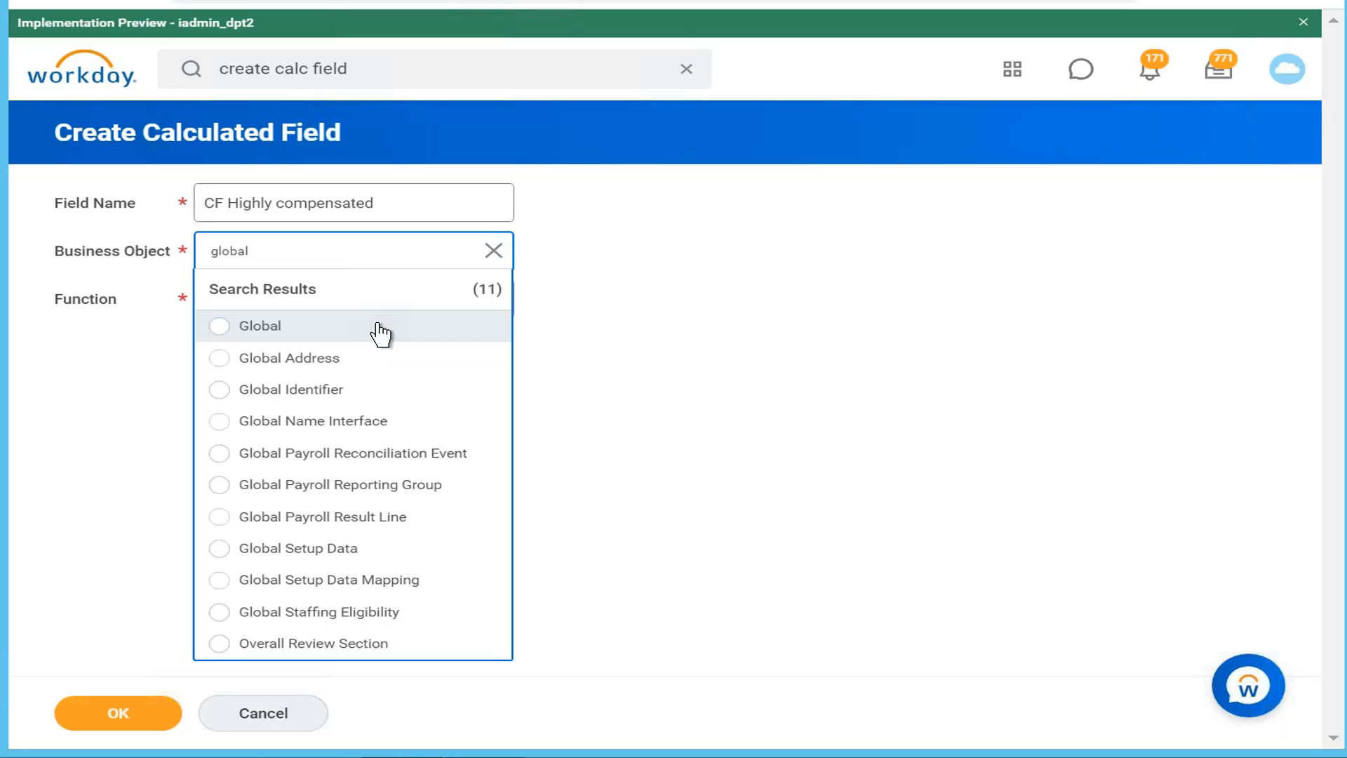
left_click(380, 327)
Step: Make it a Text Constant returning 'Highly Compensated' and save it
left_click(381, 335)
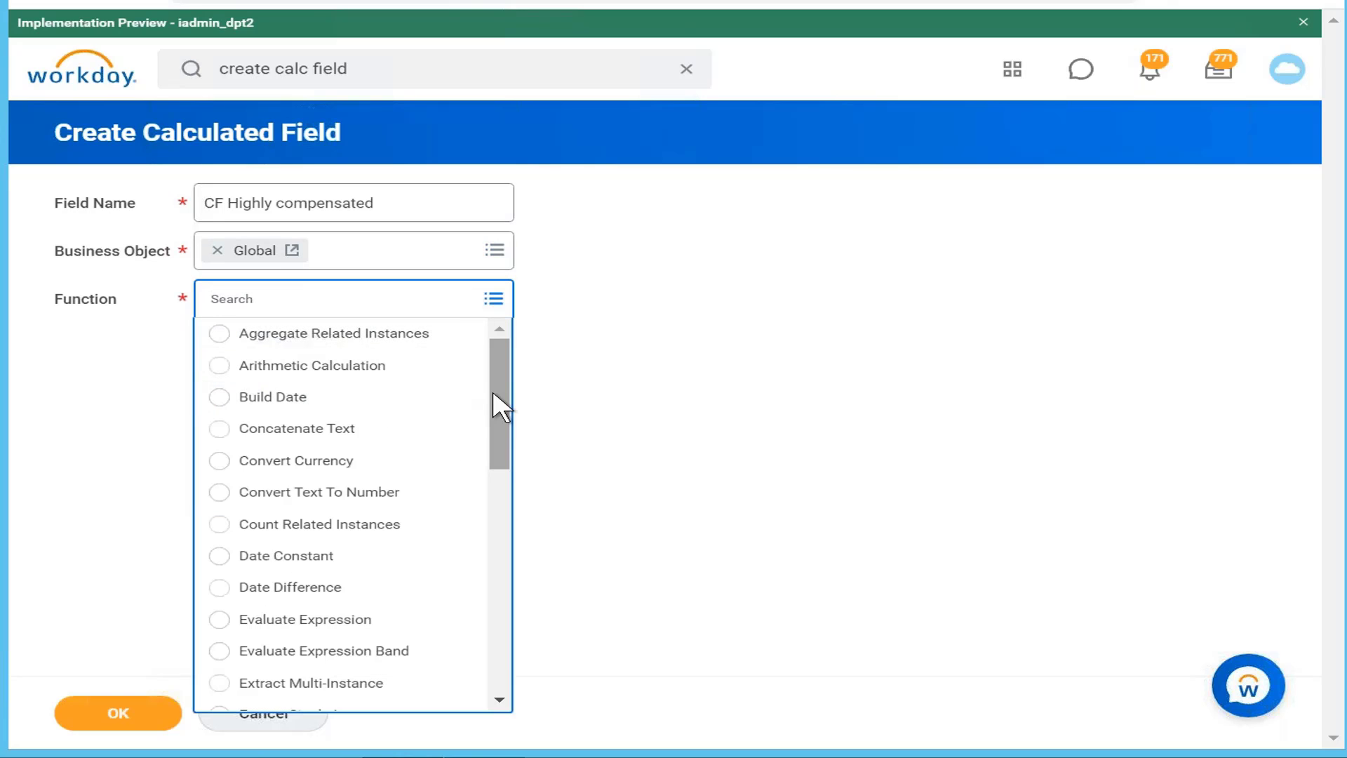
left_click_drag(493, 390, 487, 725)
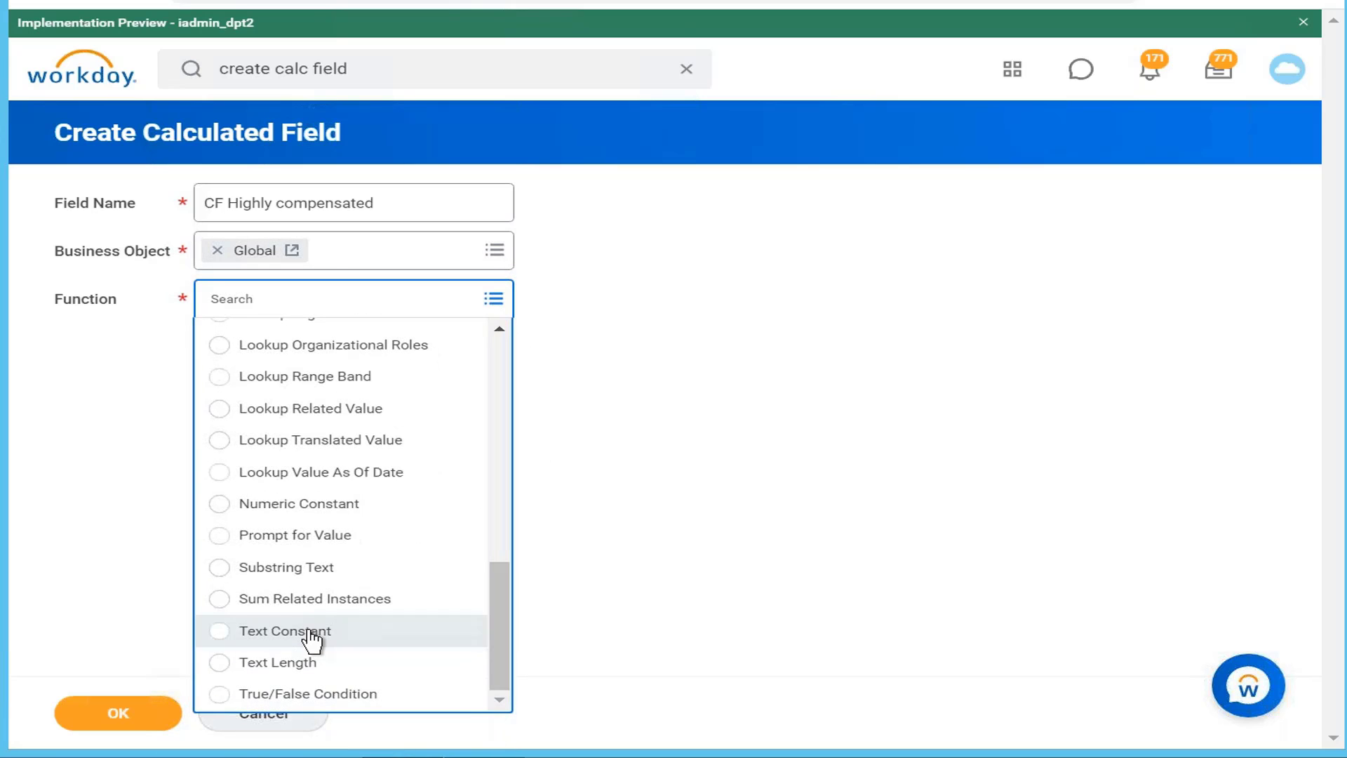
left_click(312, 635)
left_click(163, 719)
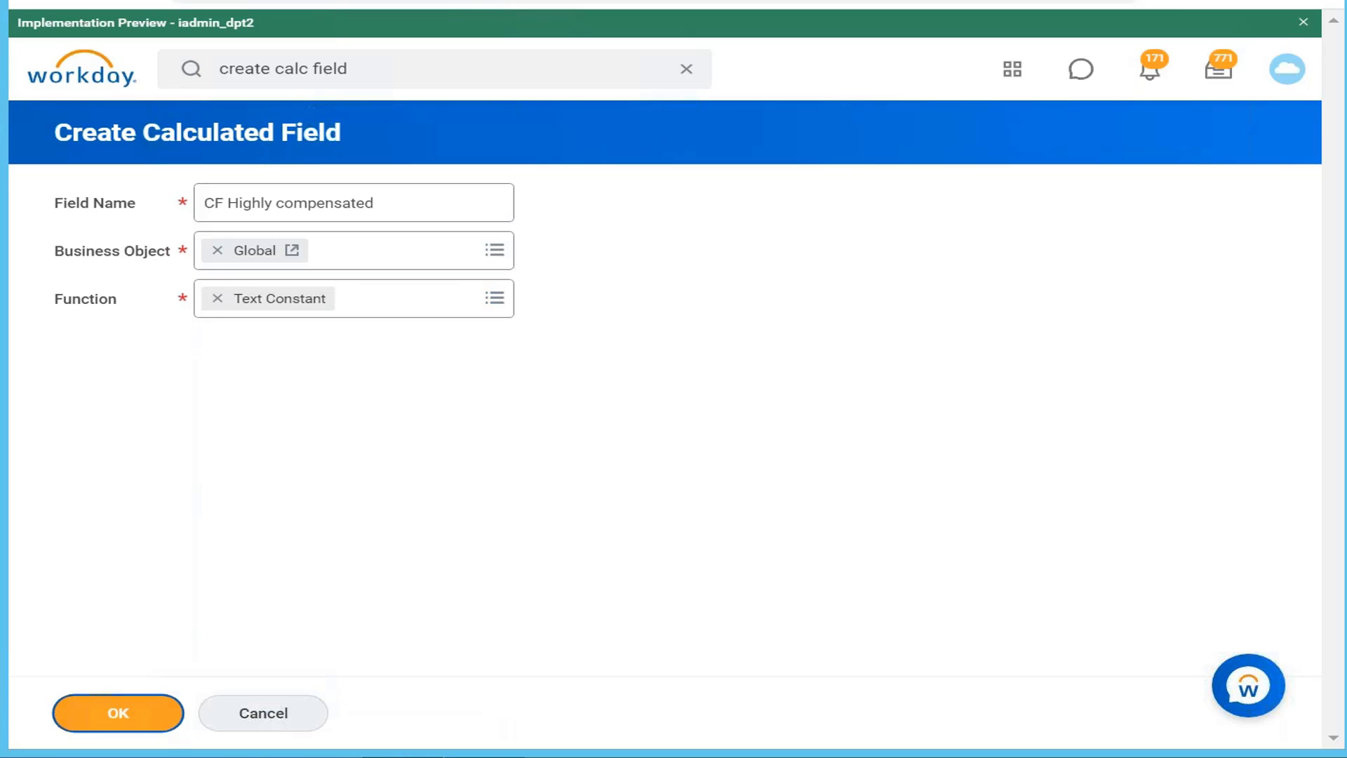
left_click(345, 400)
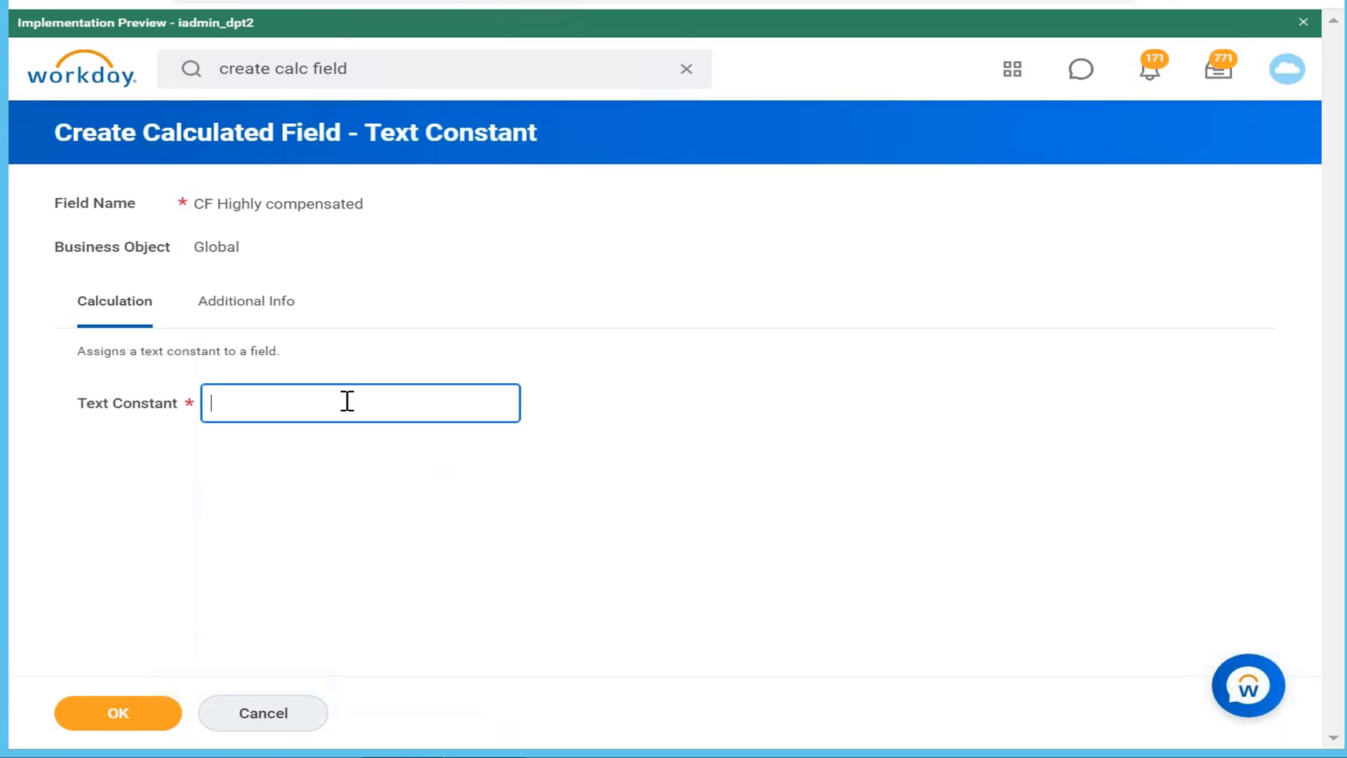
type("Highly Compensated")
left_click(118, 722)
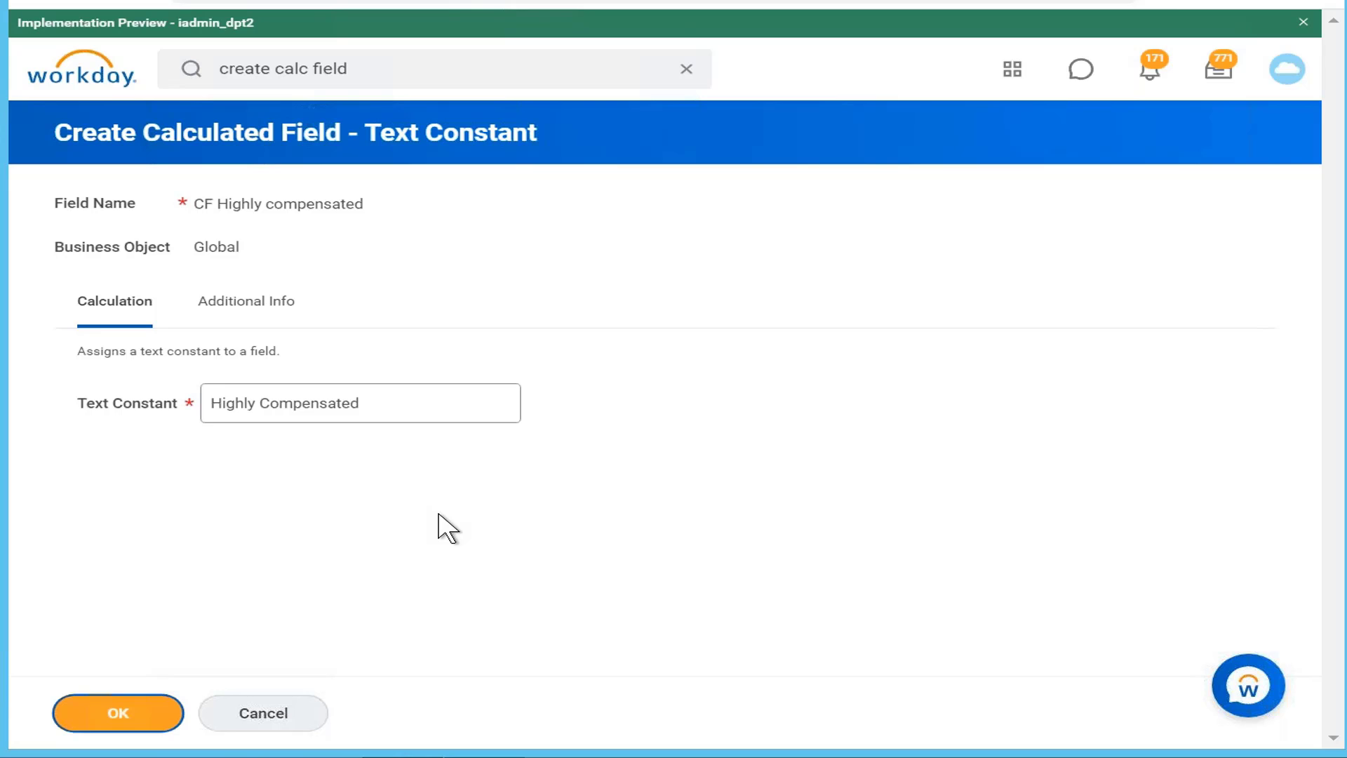
left_click(156, 713)
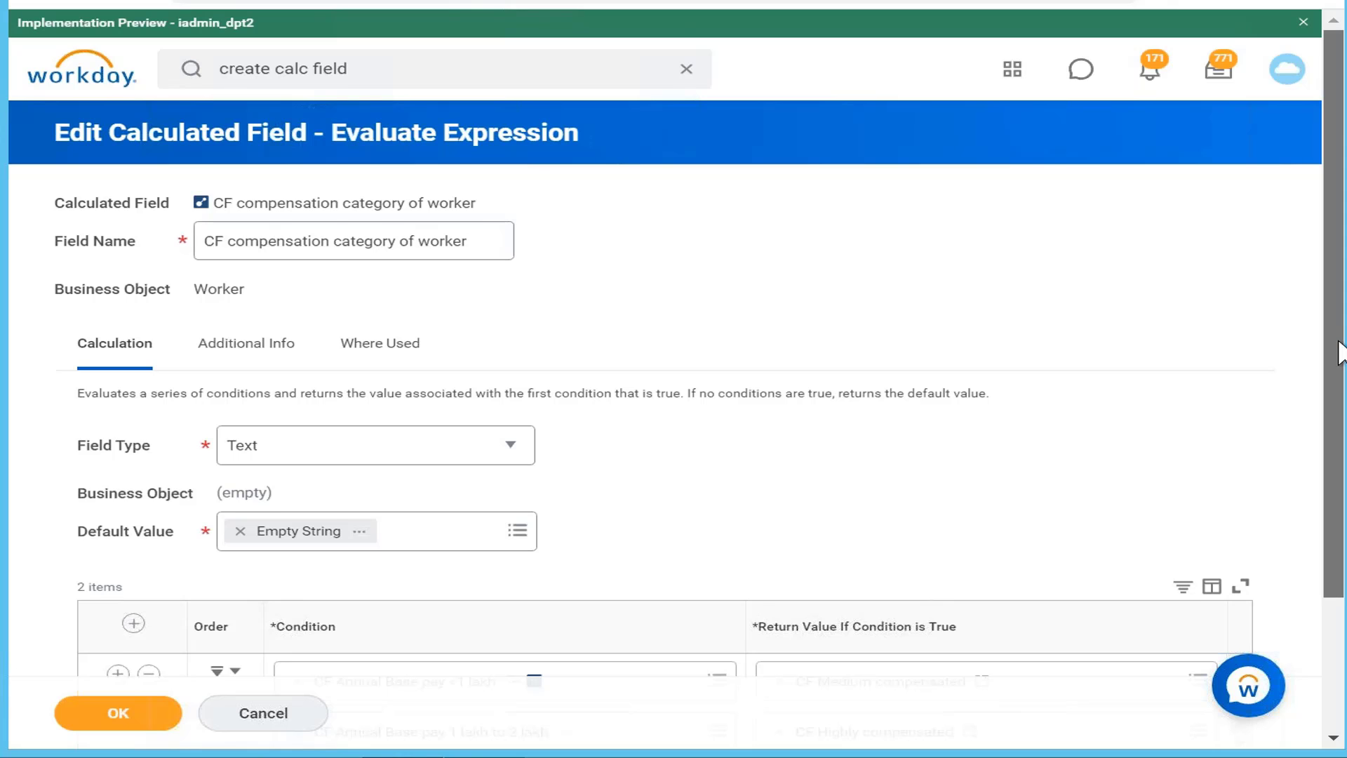
Step: Review both condition rows and save CF compensation category of worker
left_click_drag(1342, 288, 1342, 419)
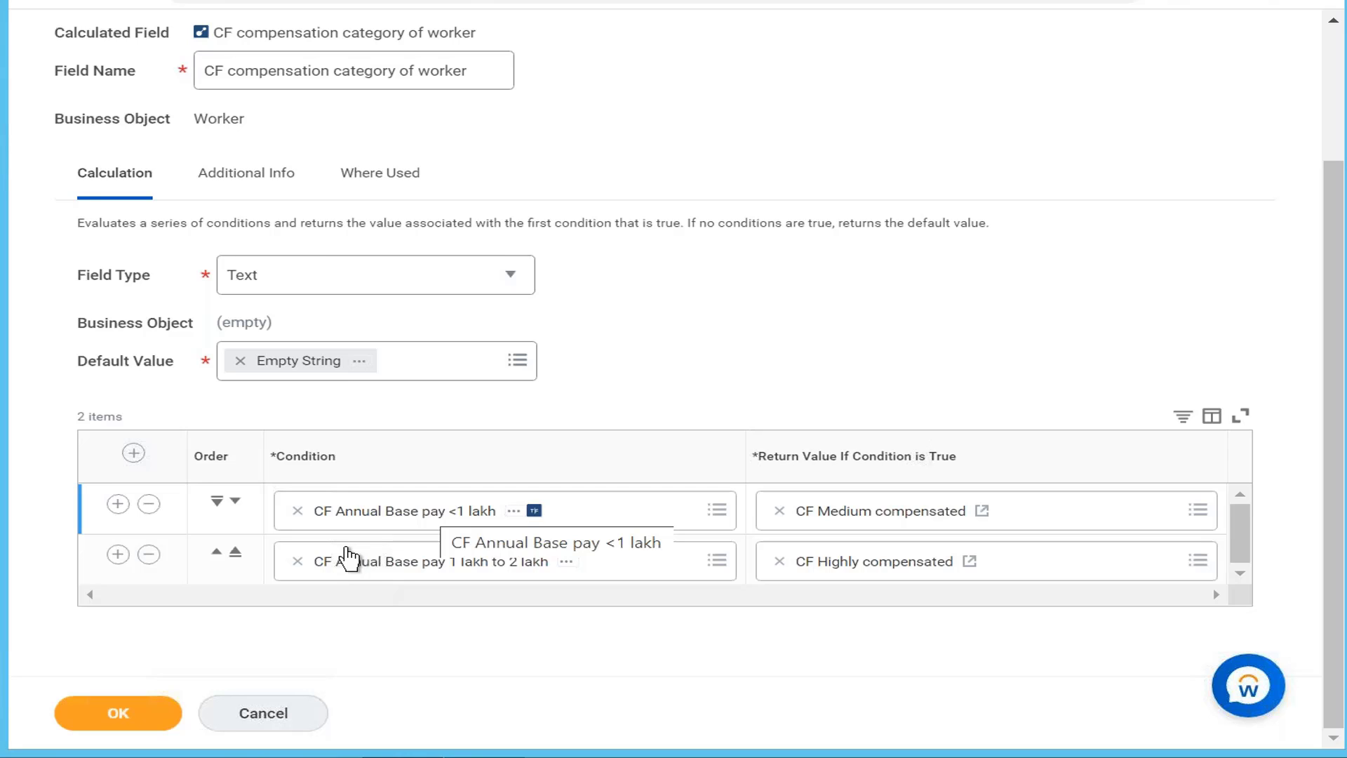
left_click(349, 559)
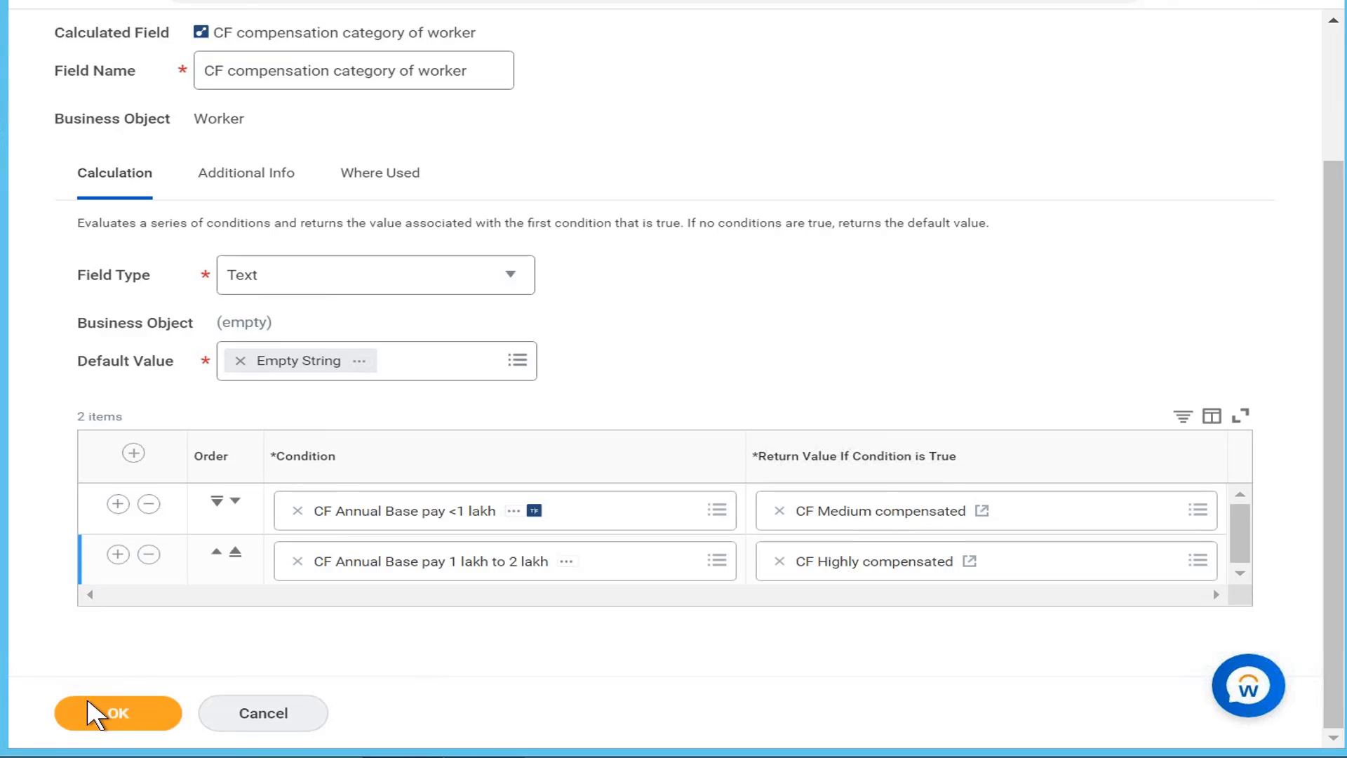
left_click(133, 713)
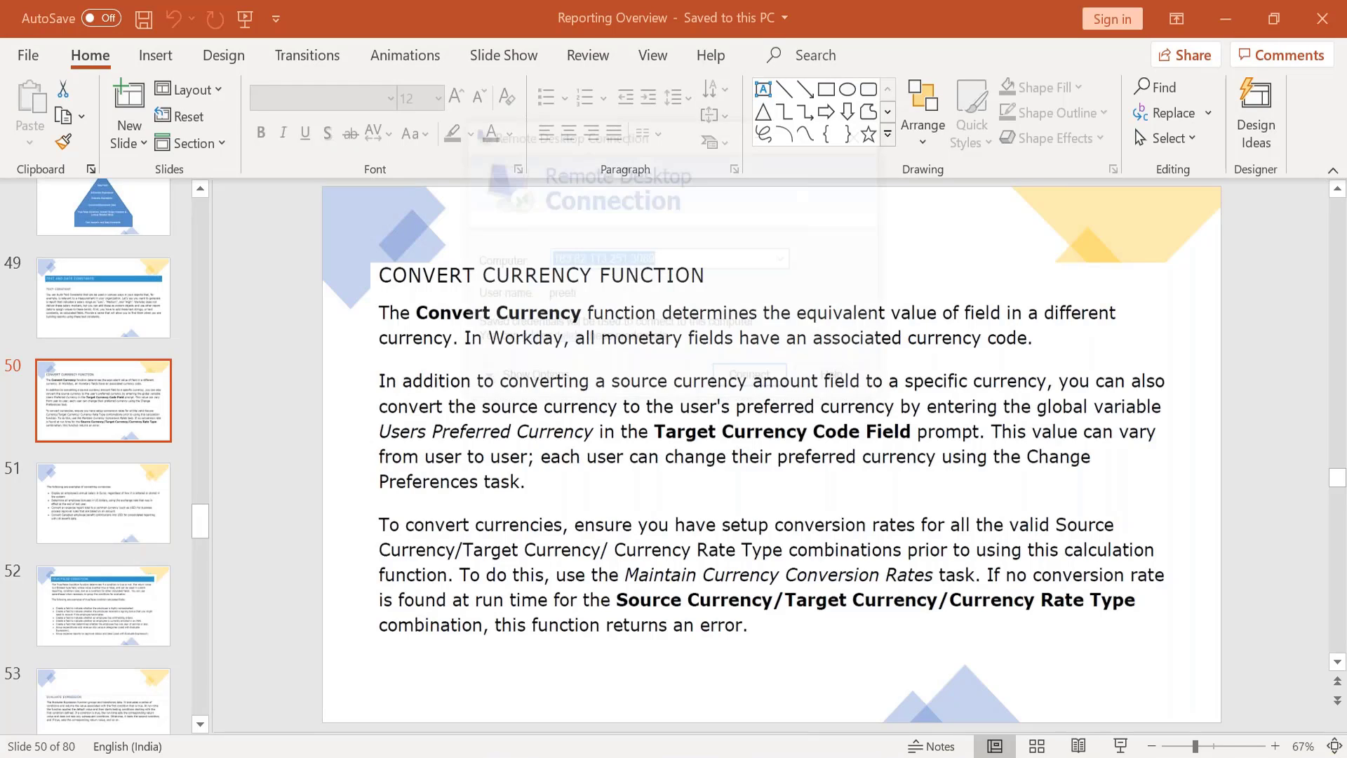
Step: Reconnect to the remote desktop session
left_click(756, 383)
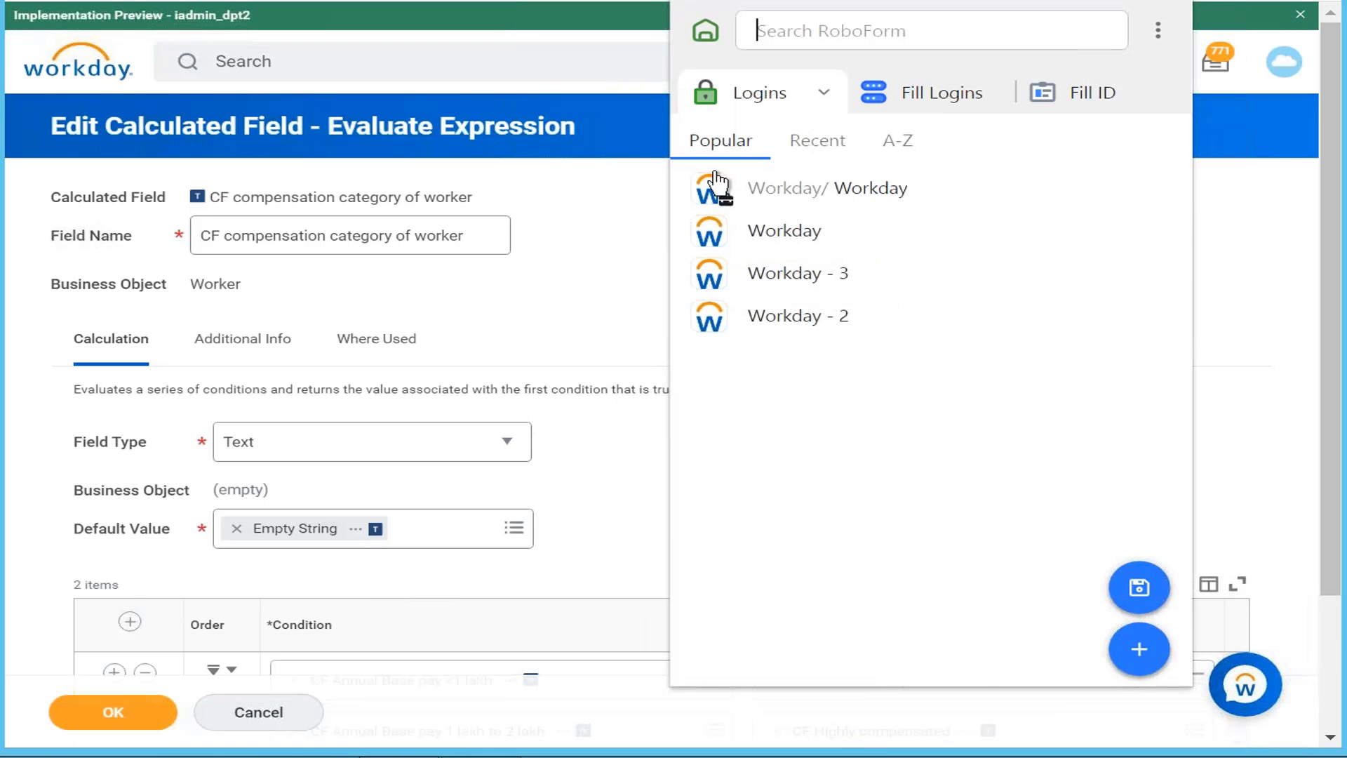
Step: Dismiss the popup, save the Evaluate Expression field, and review both condition rows
left_click(610, 282)
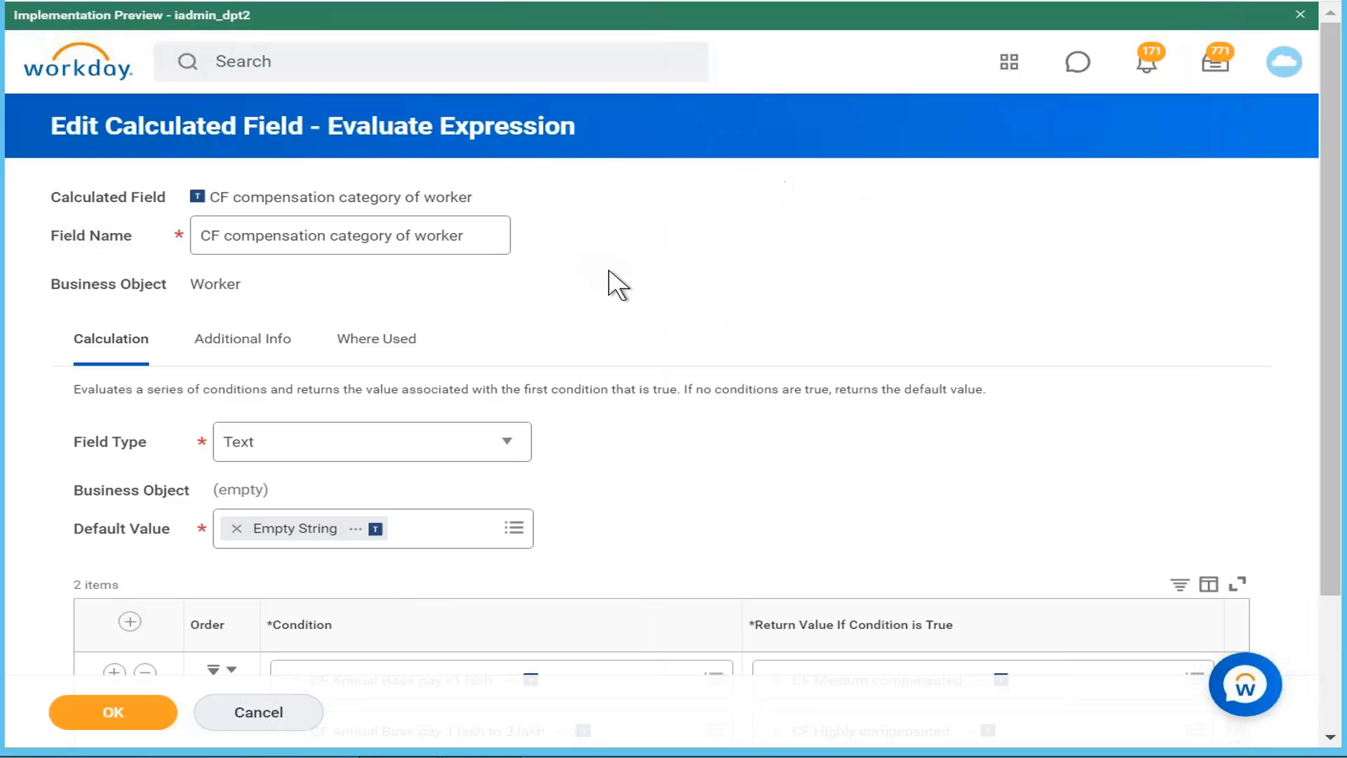
left_click(137, 716)
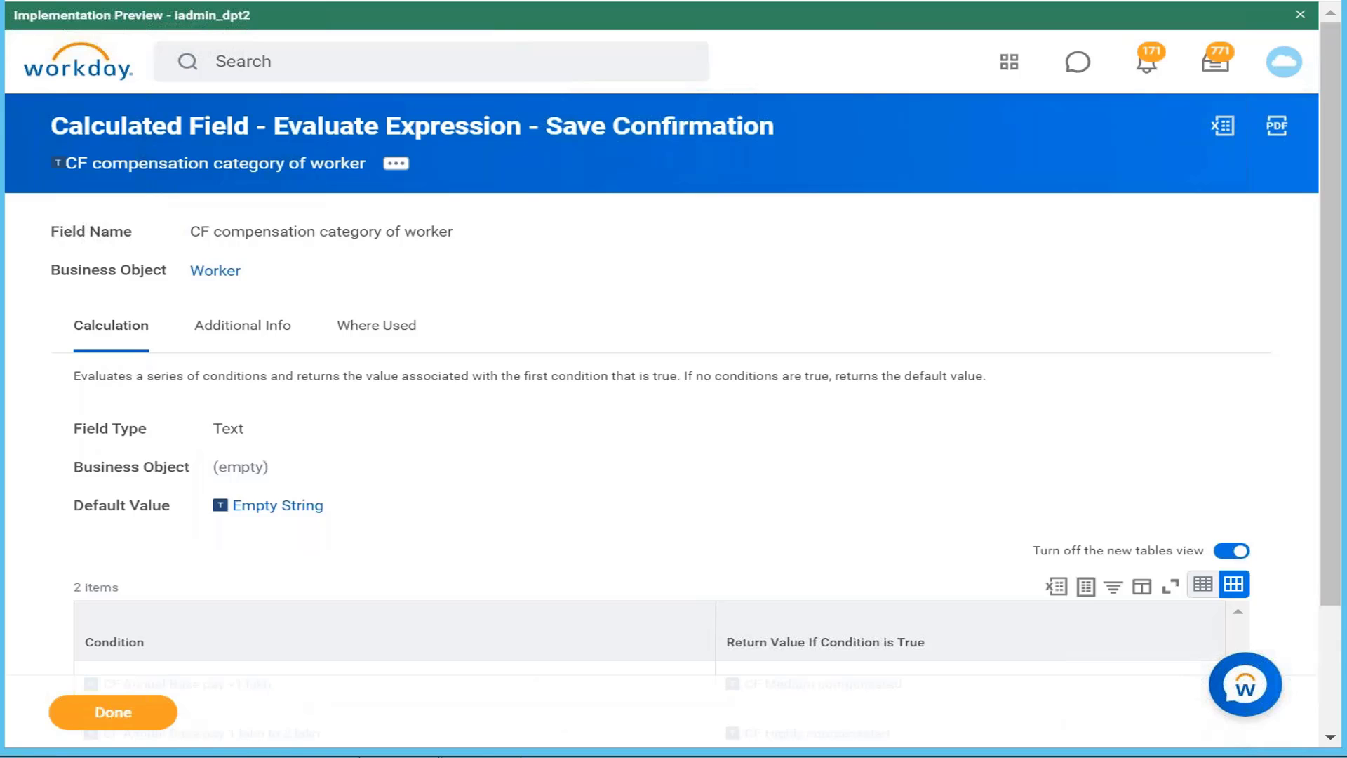
scroll(785, 416, "down", 3)
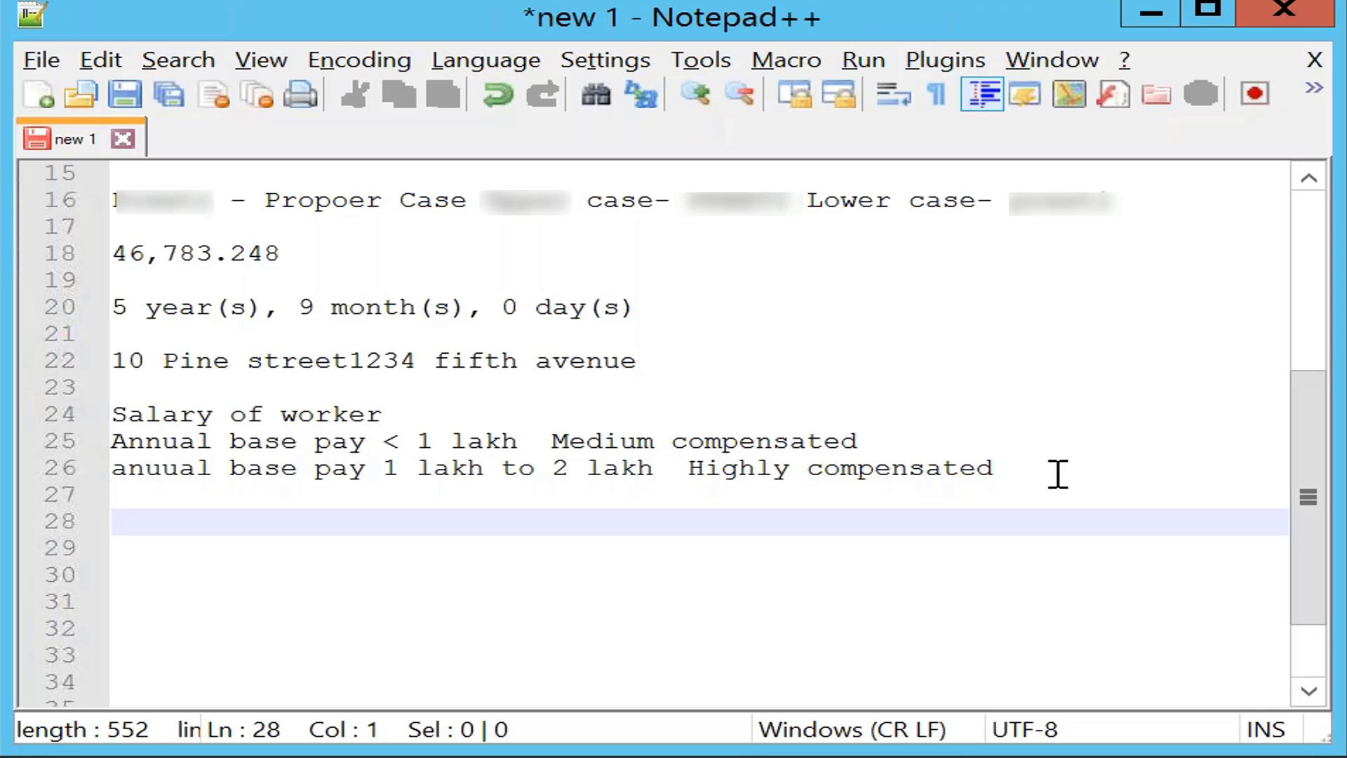
Step: Type the note 'Expenses line Expense airfare Airfare' on line 28, fixing the Airfare typo
type("Expenses line")
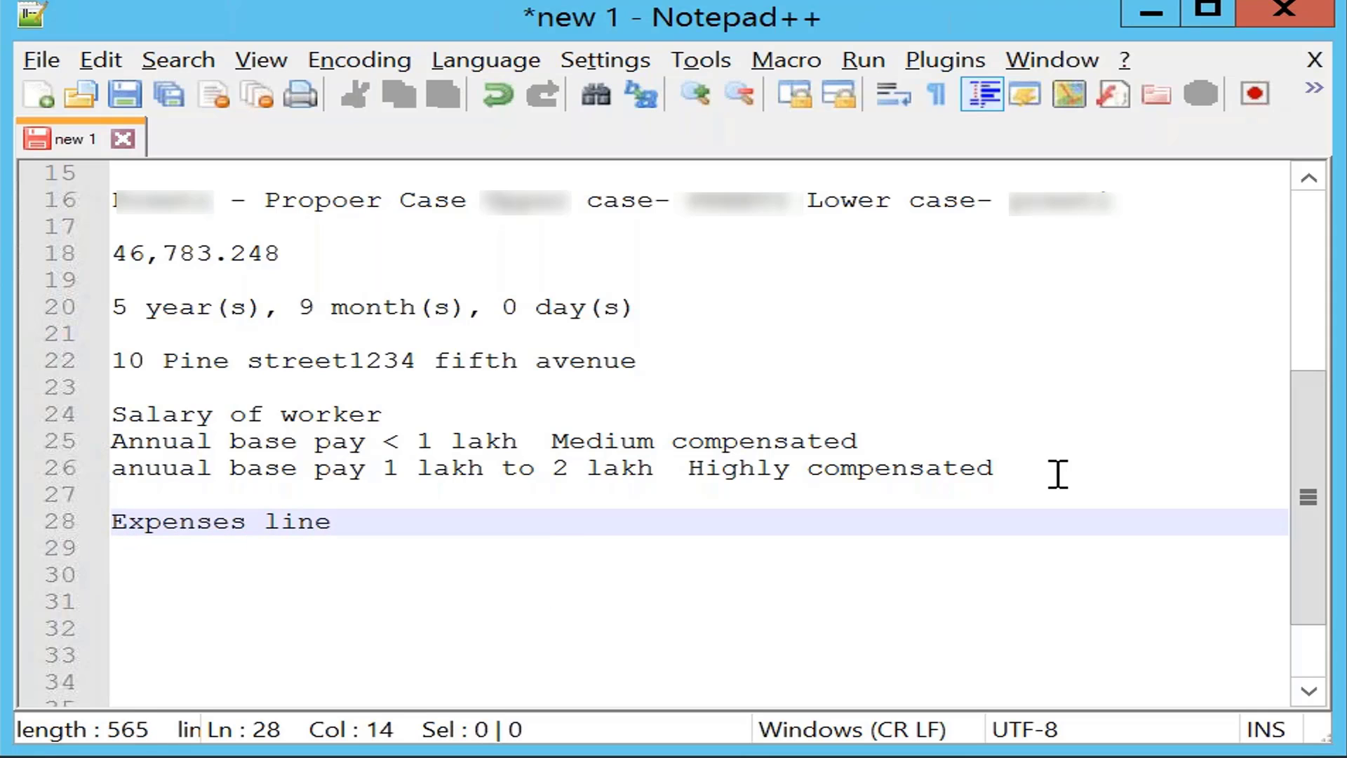
type(" Expen")
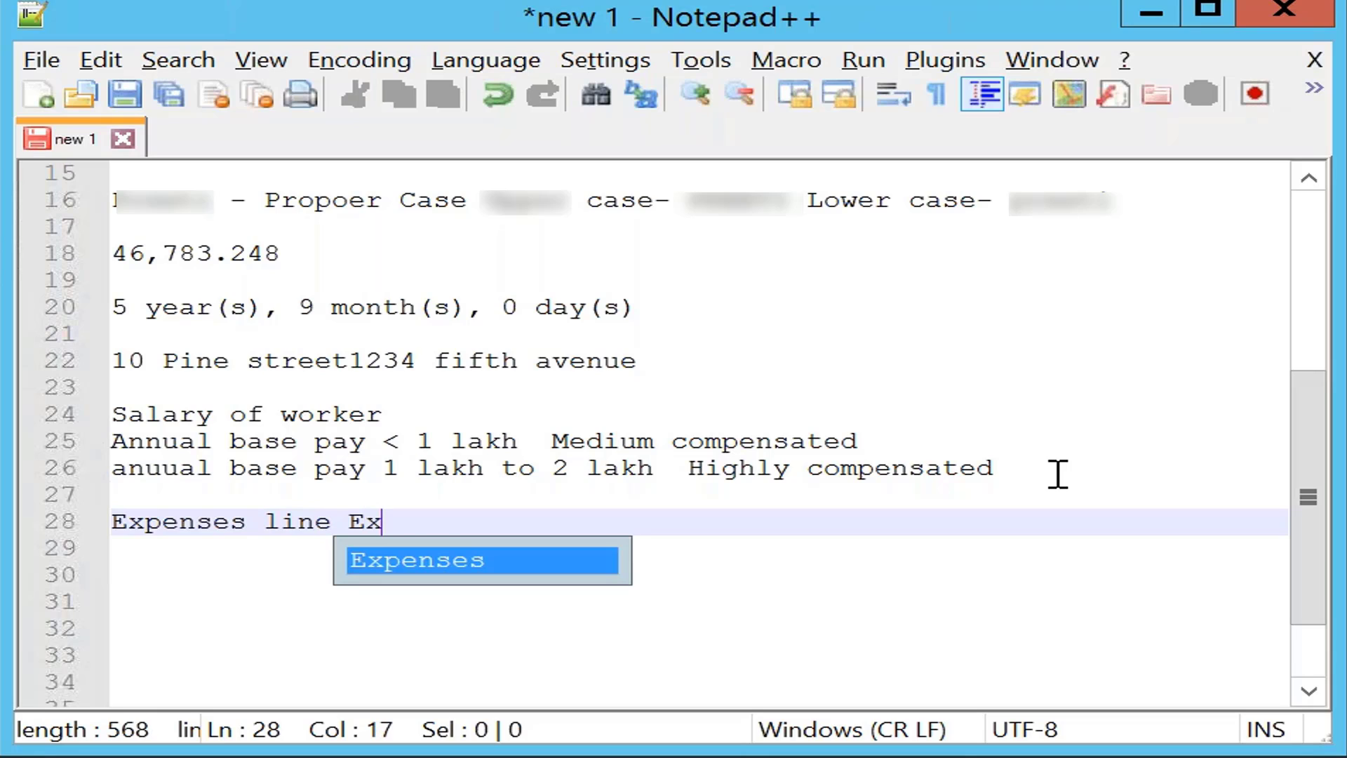
type("se")
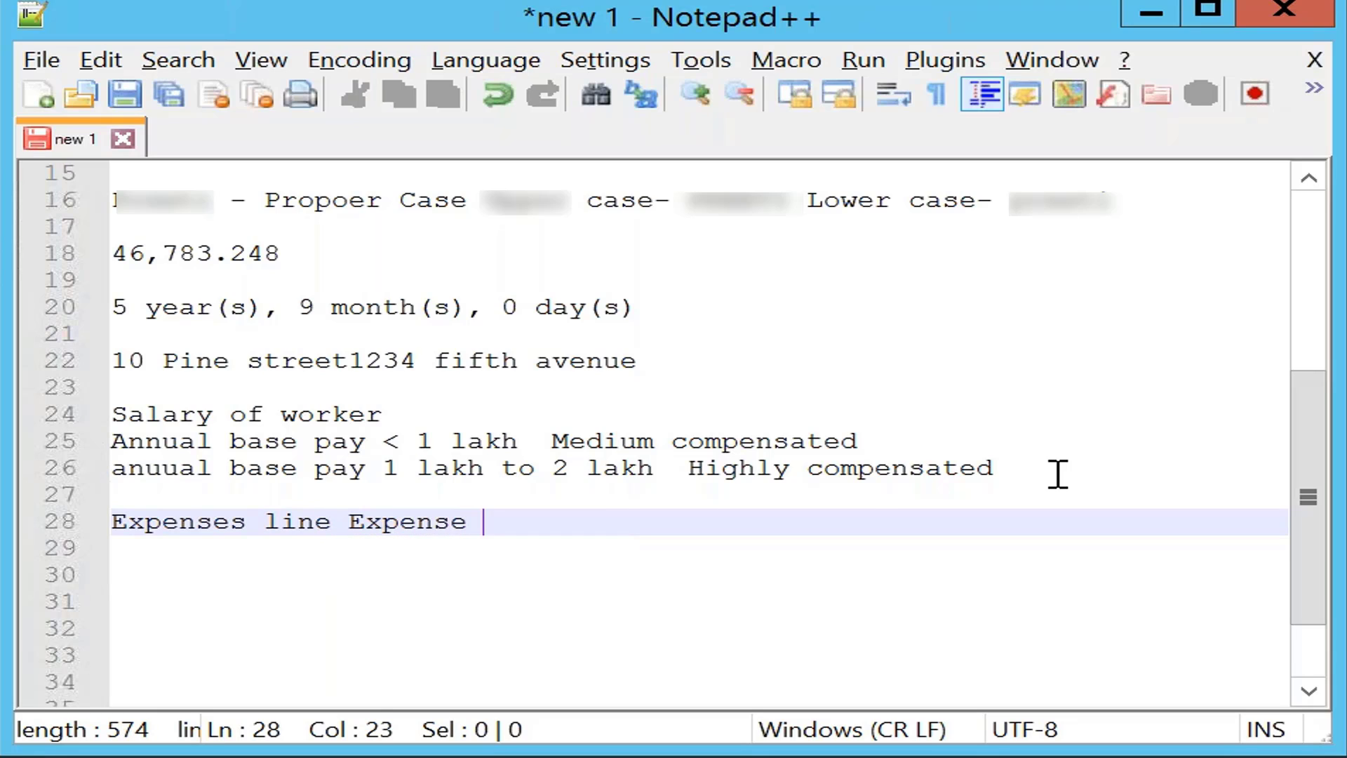
type("airfa")
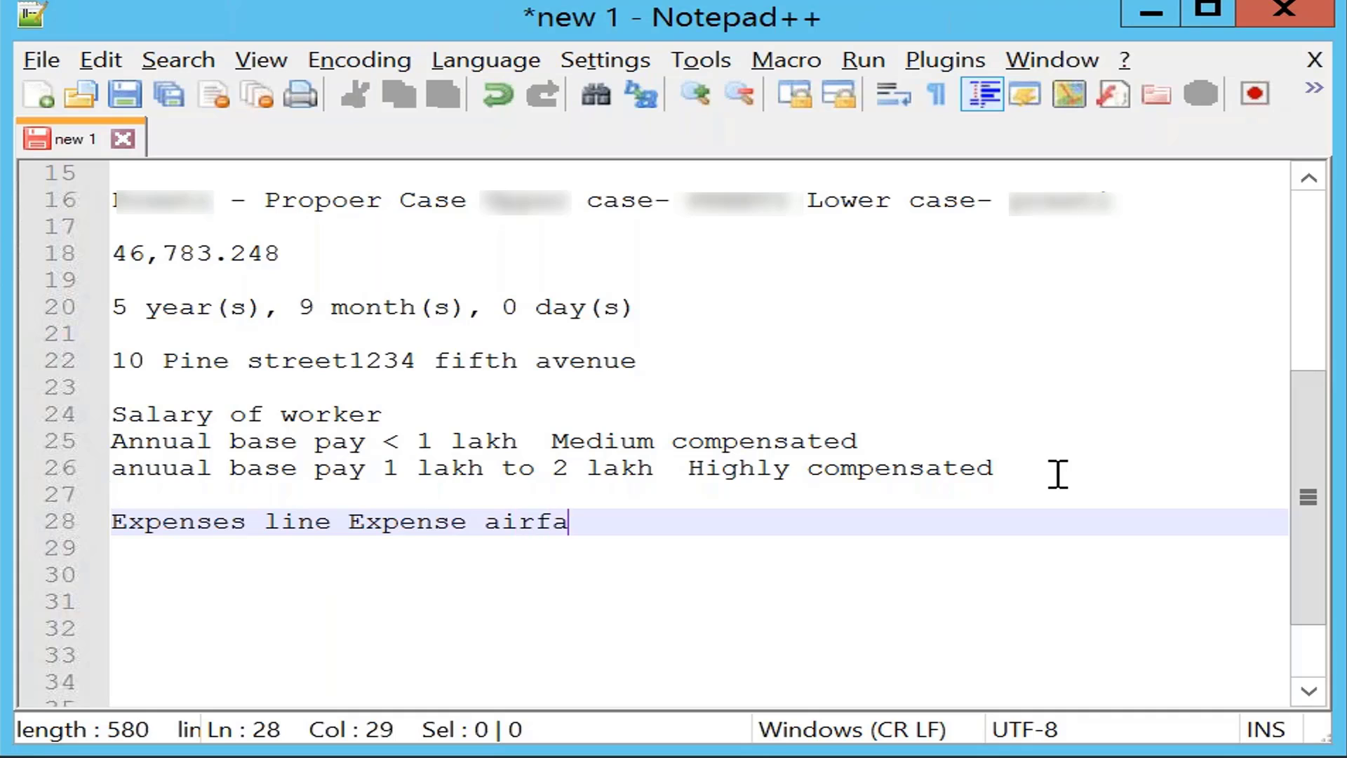
type("re Airfae")
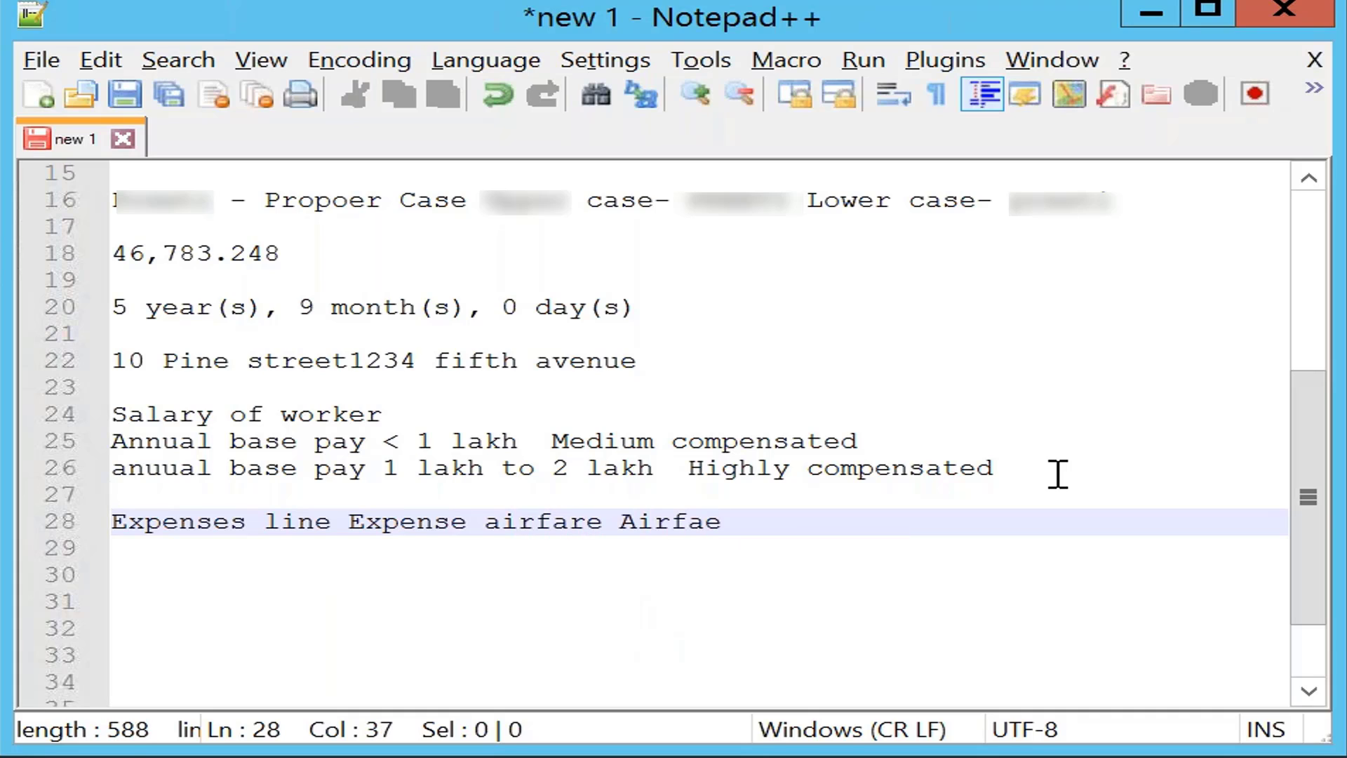
key("BackSpace")
type("re")
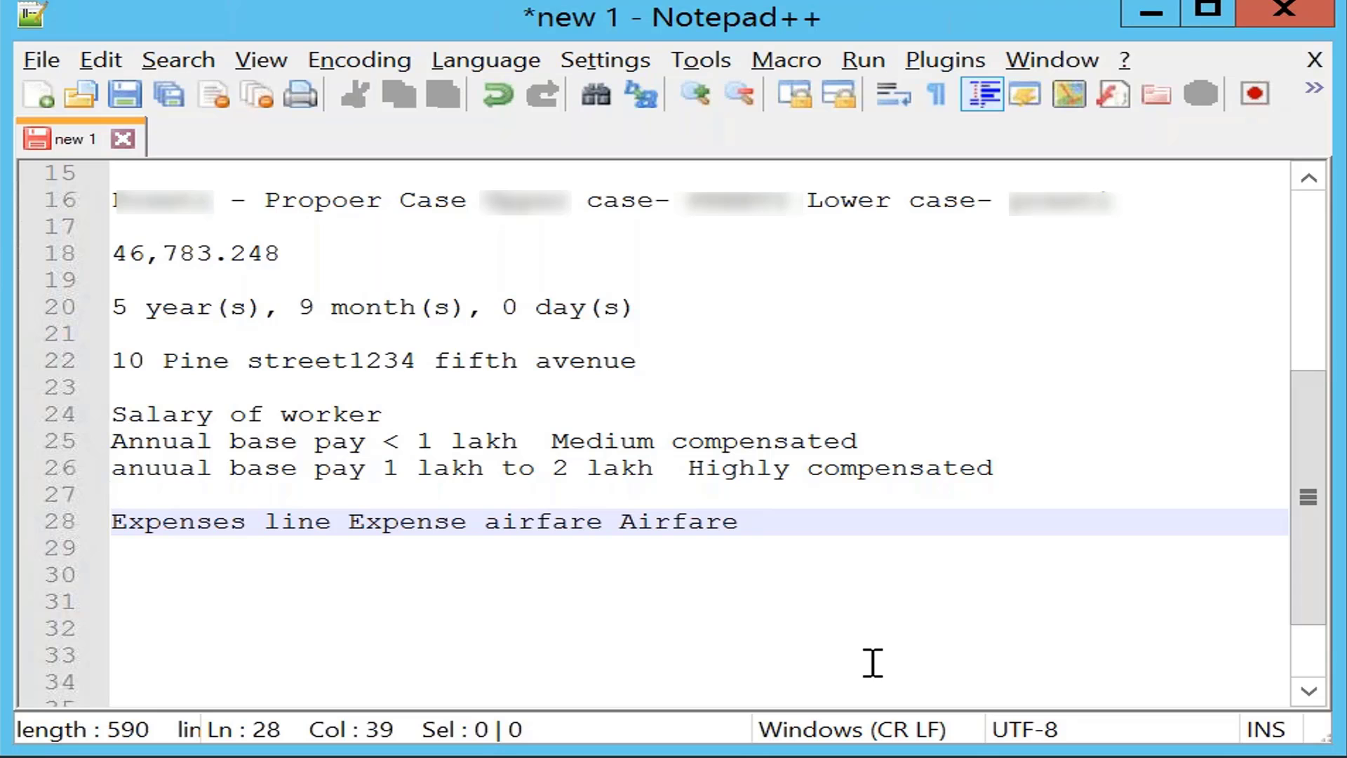
key("alt+Tab")
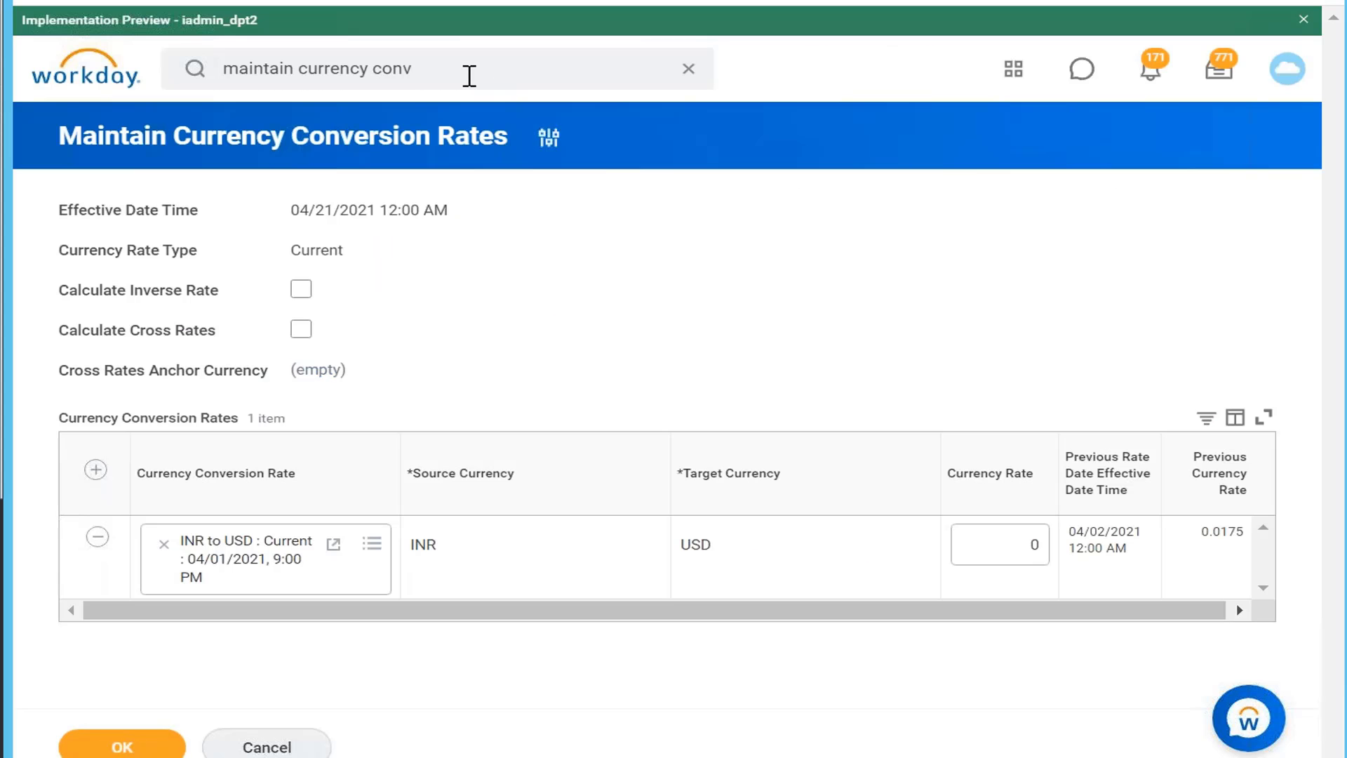
Step: Replace the Workday search text with 'expense' and run the search
left_click(472, 72)
key("BackSpace")
key("BackSpace")
key("BackSpace")
key("BackSpace")
key("BackSpace")
key("BackSpace")
key("BackSpace")
key("BackSpace")
key("BackSpace")
key("BackSpace")
key("BackSpace")
key("BackSpace")
key("BackSpace")
key("BackSpace")
key("BackSpace")
key("BackSpace")
key("BackSpace")
key("BackSpace")
key("BackSpace")
key("BackSpace")
key("BackSpace")
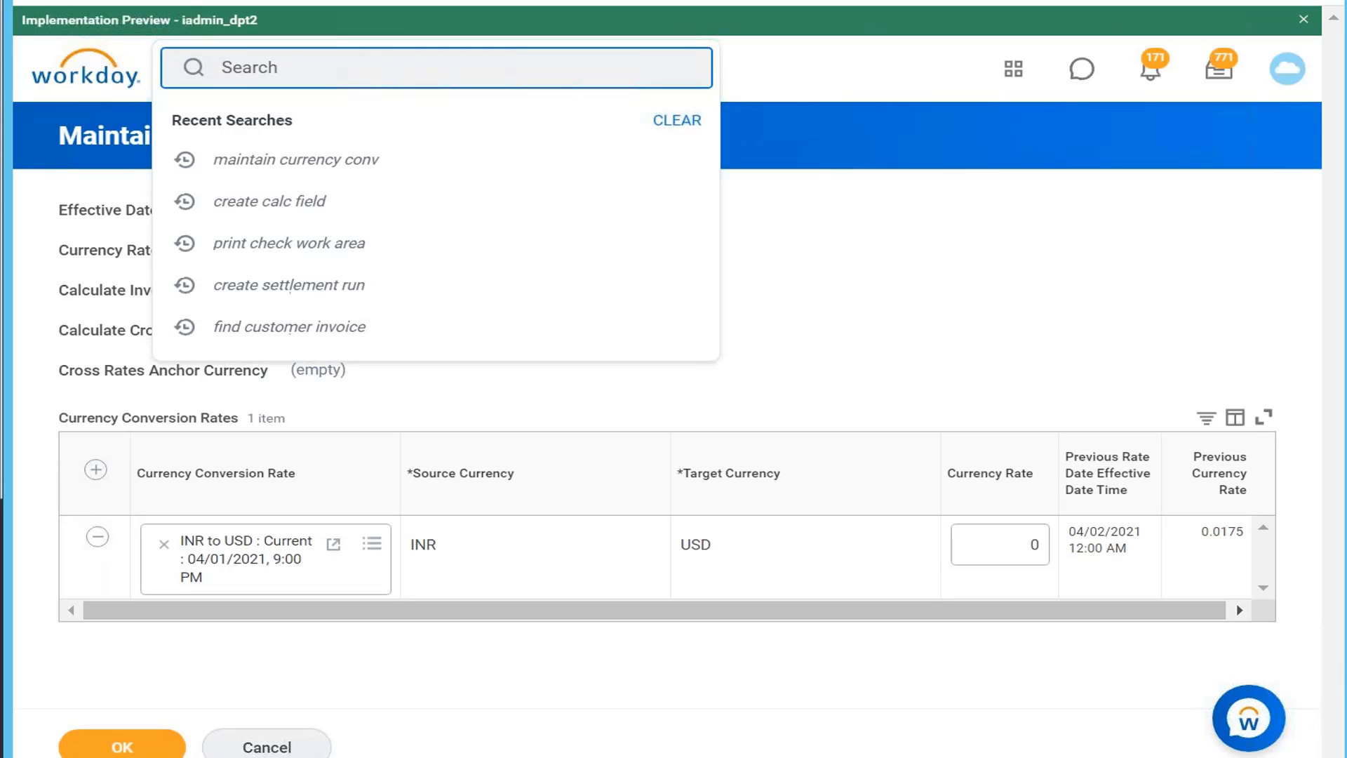
type("expense")
key("Return")
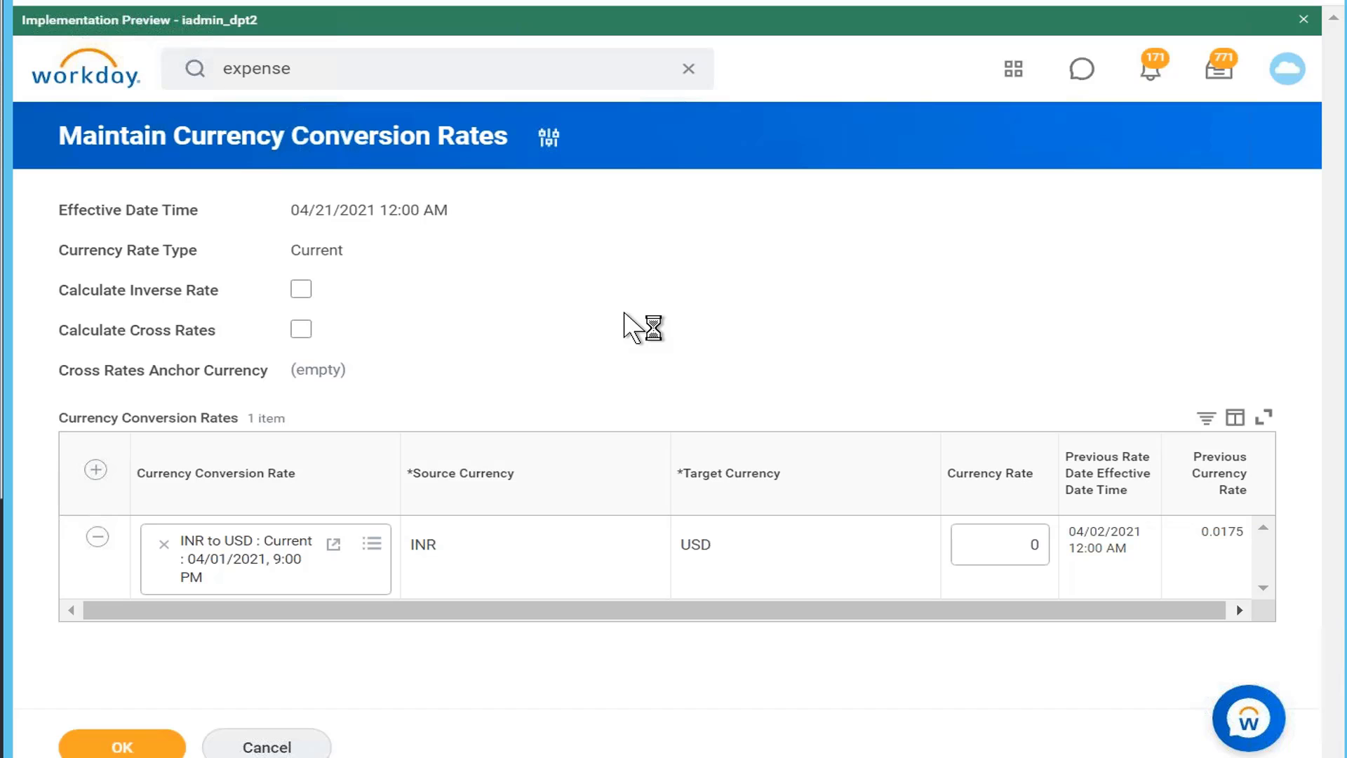
Step: Back in Notepad++, start erasing the word 'Expenses' from the line 28 note
key("alt+Tab")
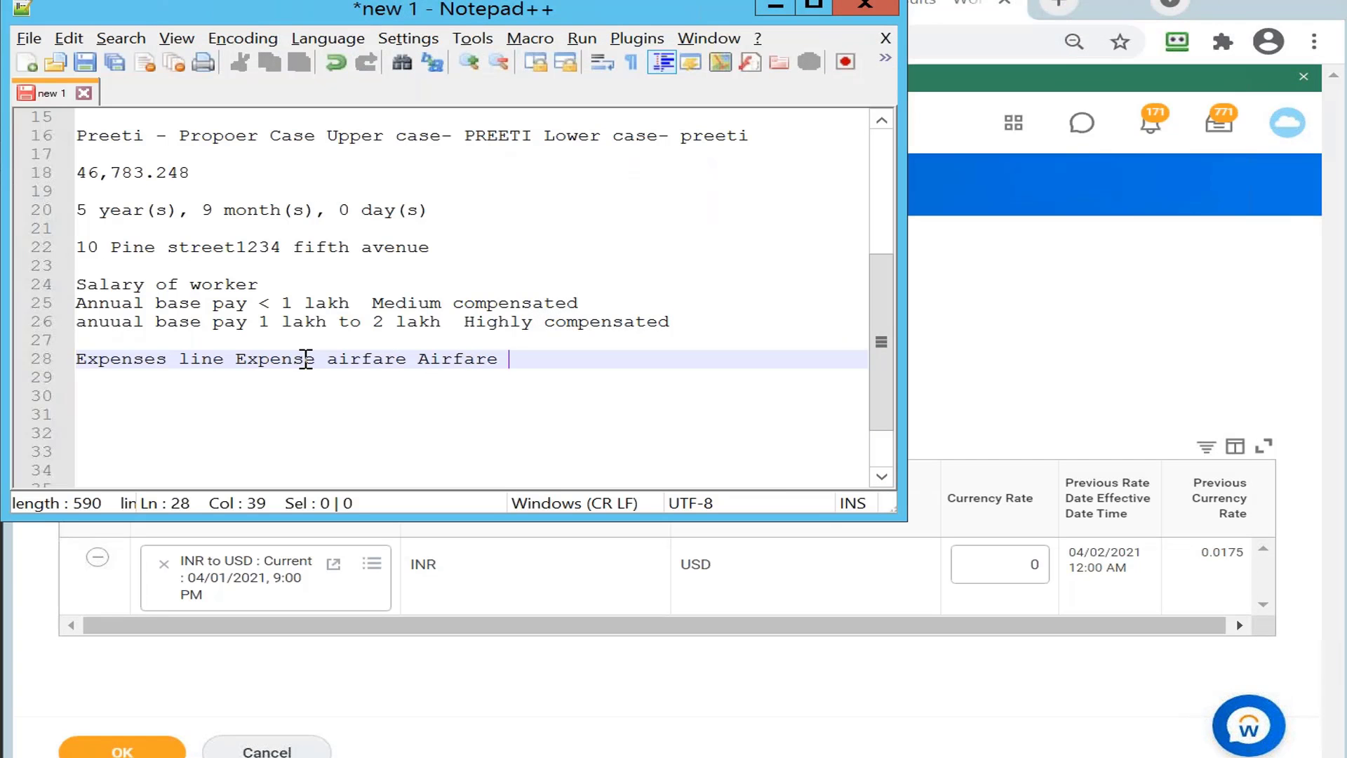
left_click(177, 361)
key("BackSpace")
key("BackSpace")
key("BackSpace")
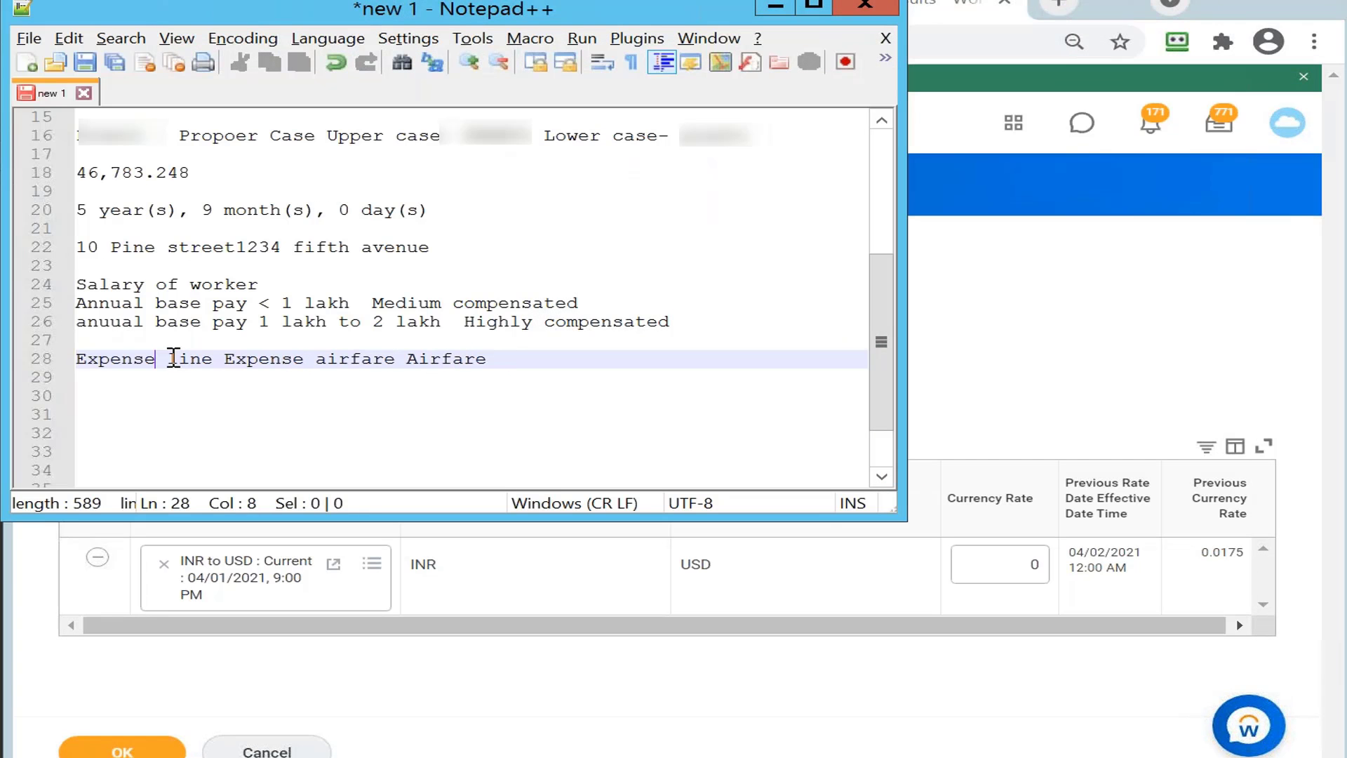
key("BackSpace")
key("BackSpace")
key("BackSpace")
key("BackSpace")
key("BackSpace")
key("BackSpace")
key("BackSpace")
key("BackSpace")
key("BackSpace")
key("BackSpace")
key("BackSpace")
key("BackSpace")
key("BackSpace")
key("BackSpace")
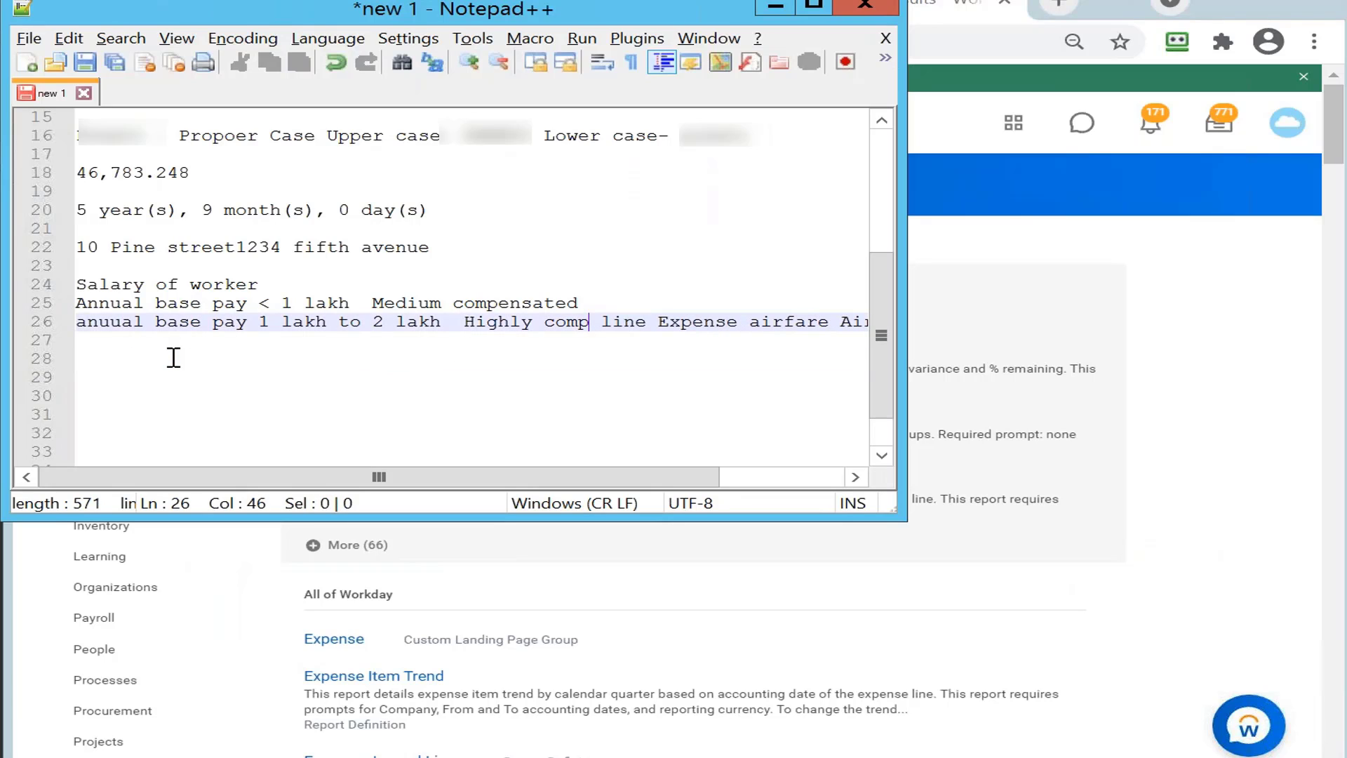
Step: Undo the cross-line deletion and rewrite line 28 as 'Journal line' without the expense and airfare words
key("ctrl+z")
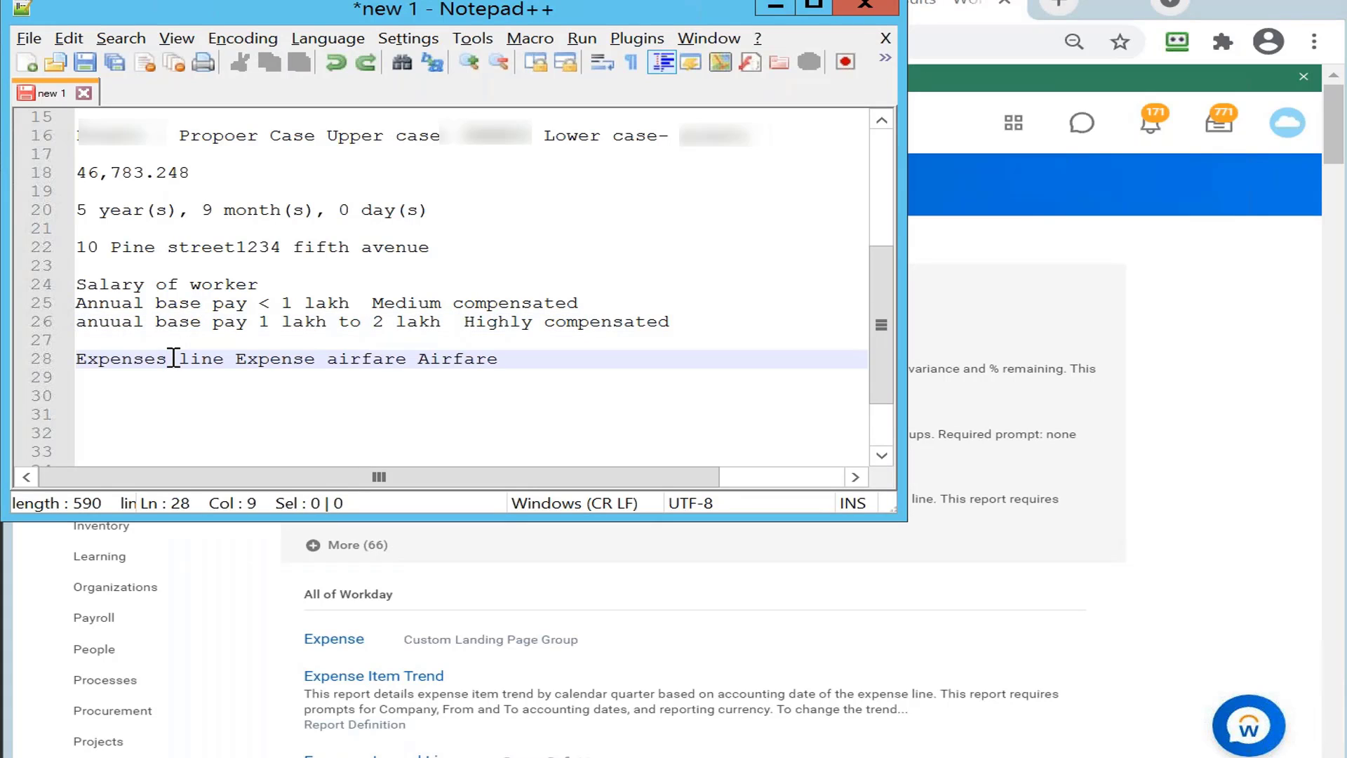
key("BackSpace")
key("BackSpace")
key("BackSpace")
key("BackSpace")
key("BackSpace")
key("BackSpace")
key("BackSpace")
key("BackSpace")
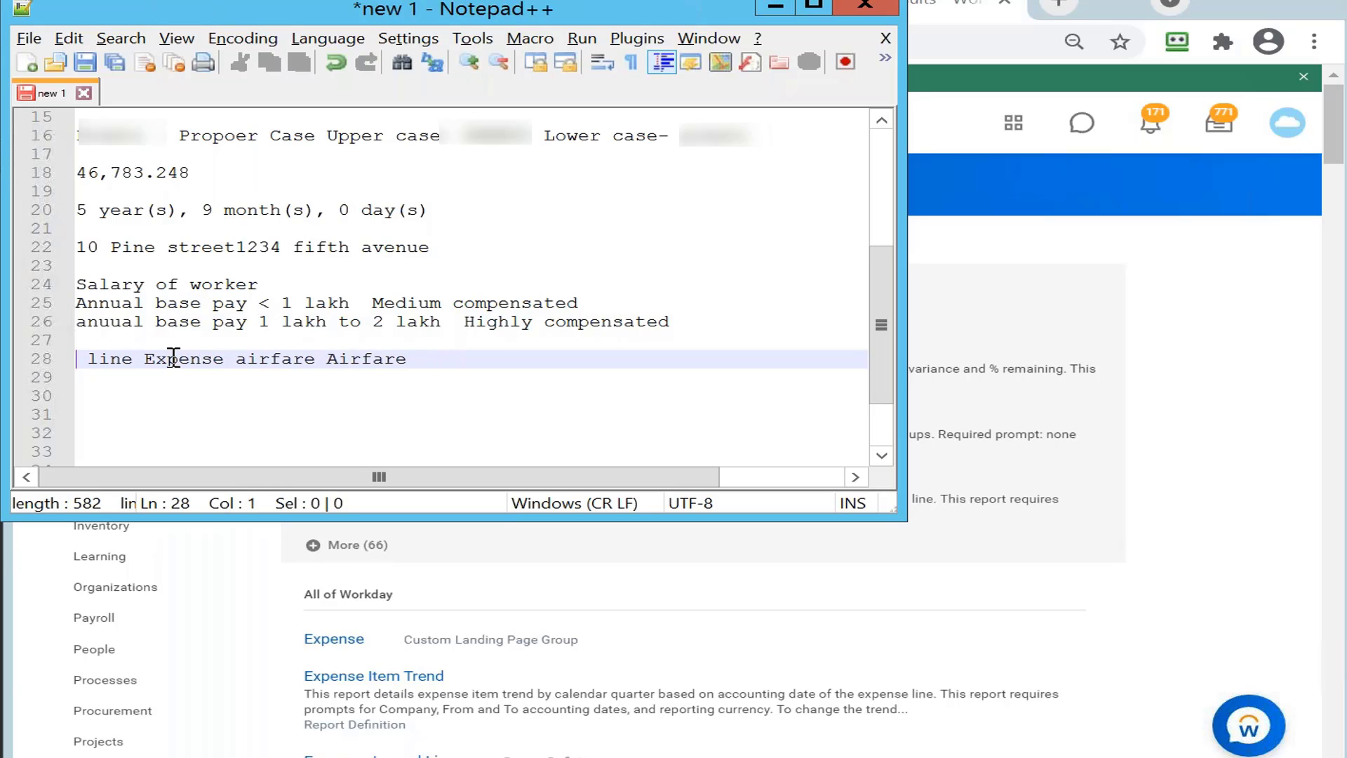
type("Journa")
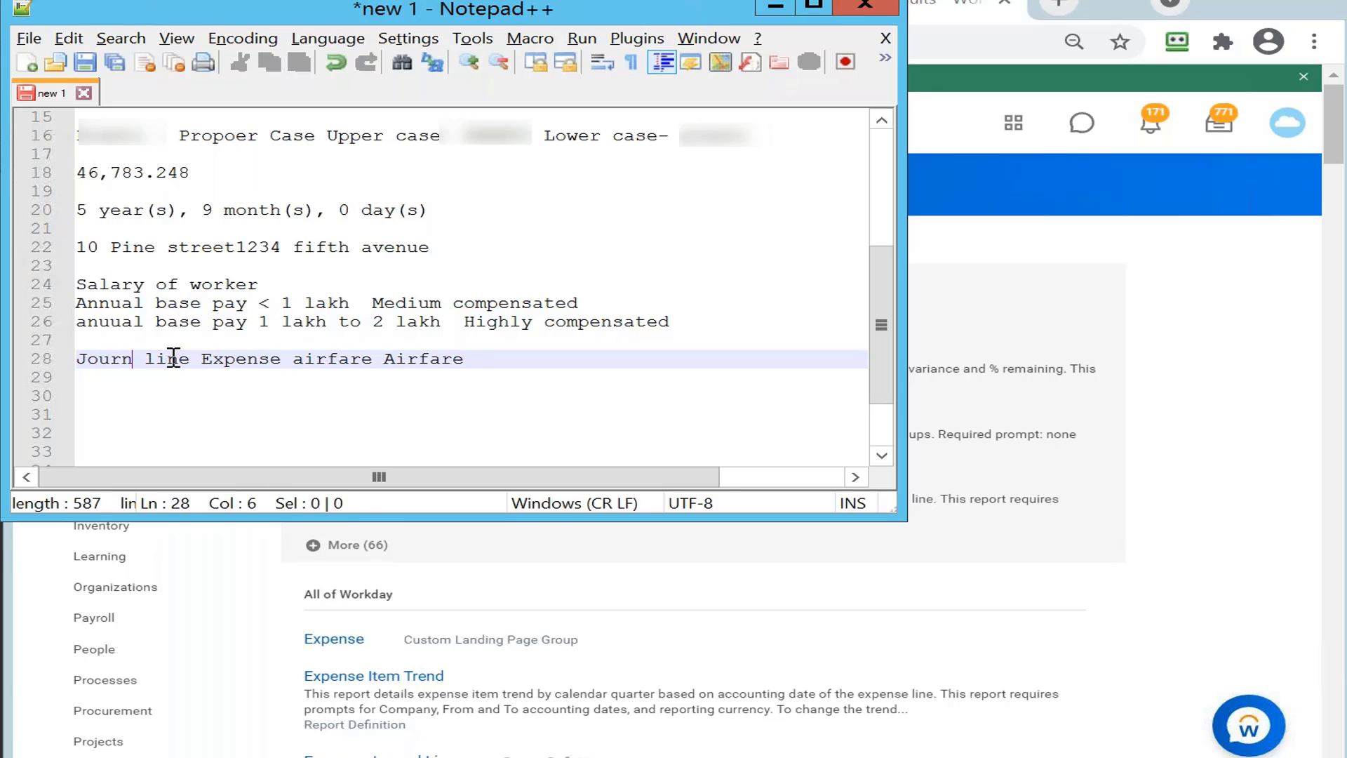
type("l")
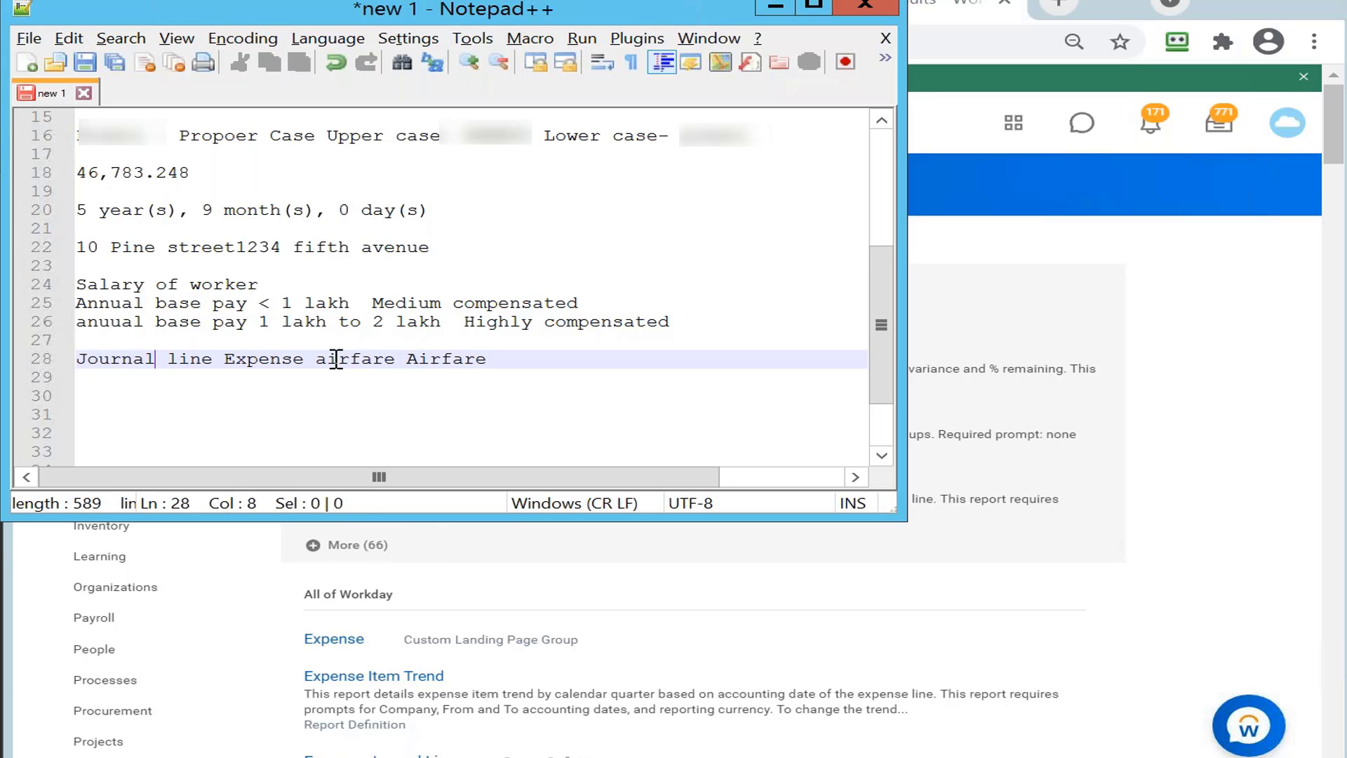
left_click(395, 358)
key("BackSpace")
key("BackSpace")
key("BackSpace")
key("BackSpace")
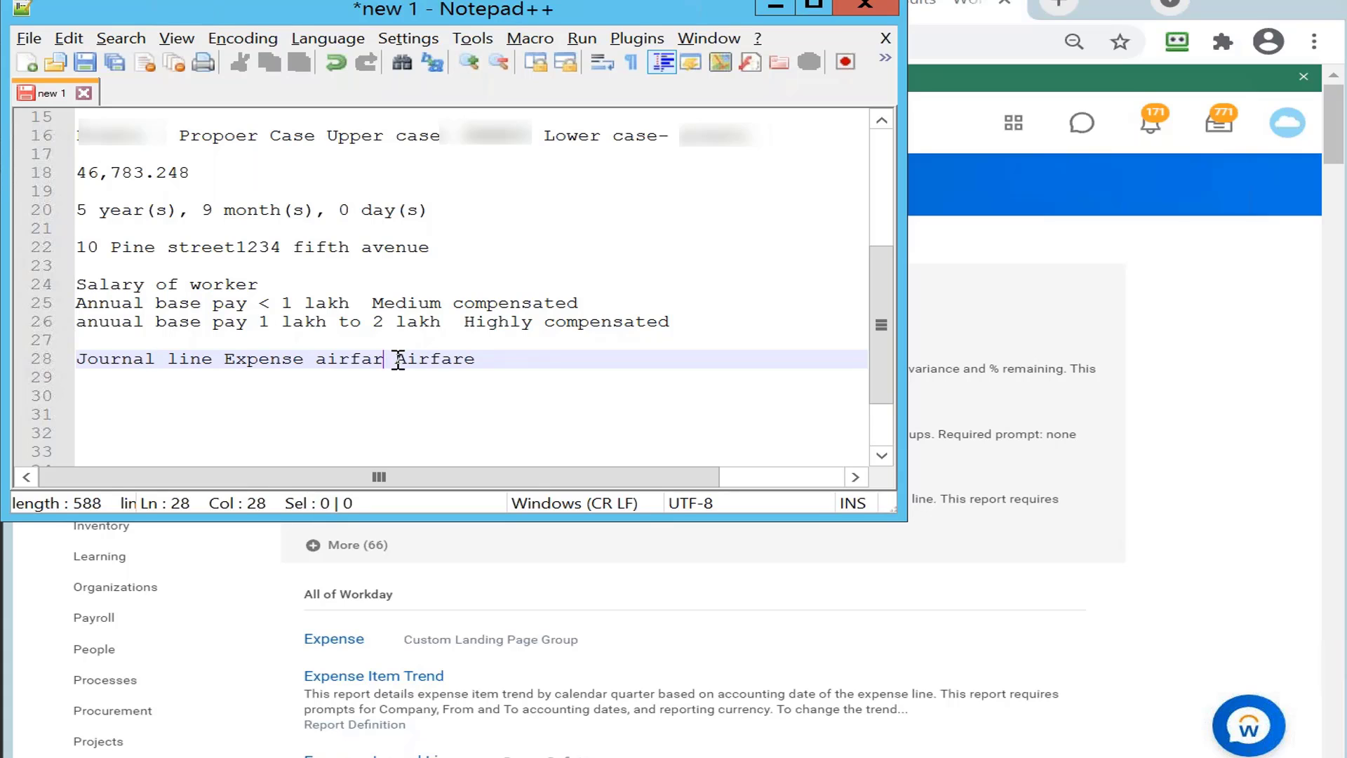
key("BackSpace")
key("BackSpace")
key("BackSpace")
key("BackSpace")
key("BackSpace")
key("BackSpace")
key("BackSpace")
key("BackSpace")
key("BackSpace")
key("BackSpace")
key("BackSpace")
key("BackSpace")
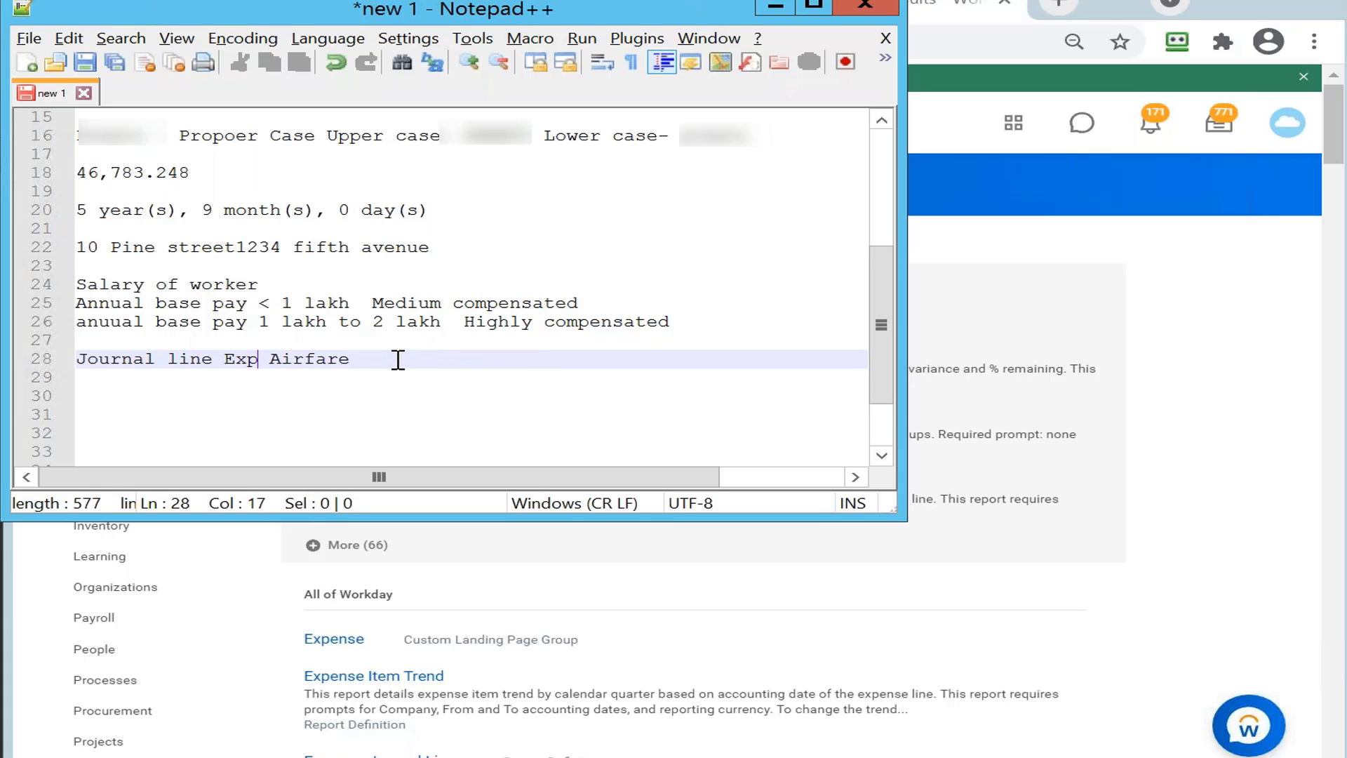
key("BackSpace")
type("e")
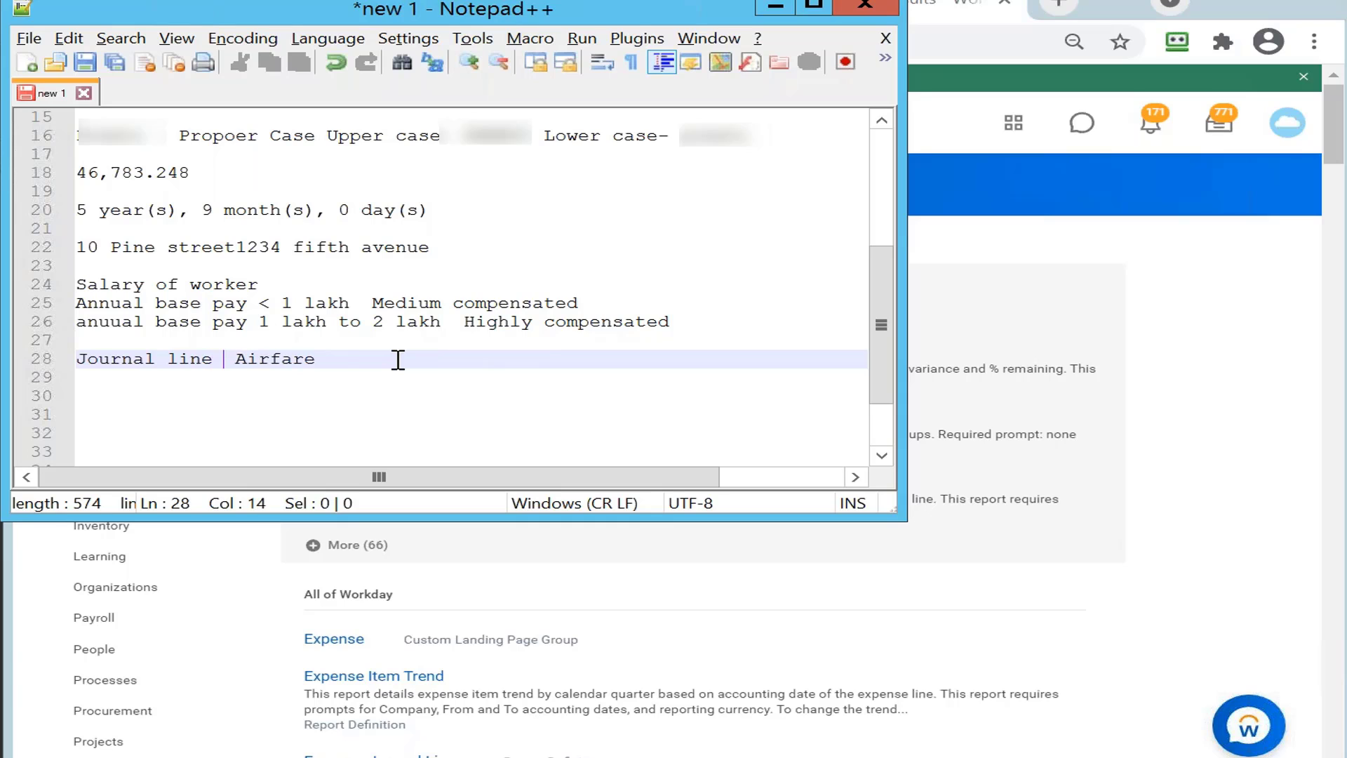
left_click(332, 366)
key("BackSpace")
key("BackSpace")
key("BackSpace")
key("BackSpace")
key("BackSpace")
key("BackSpace")
key("BackSpace")
key("BackSpace")
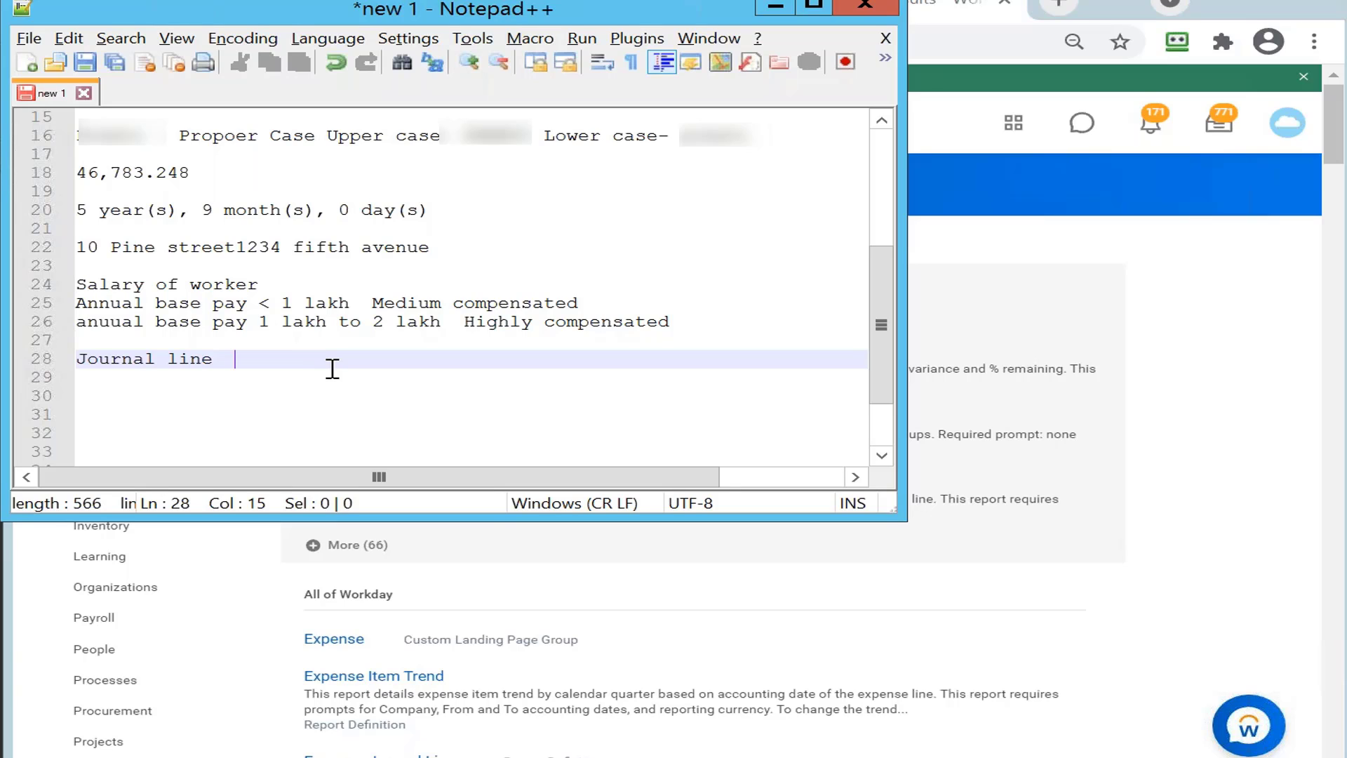
Step: Complete the note 'journal line contain expense return the expense', fixing typos
type("journal line co")
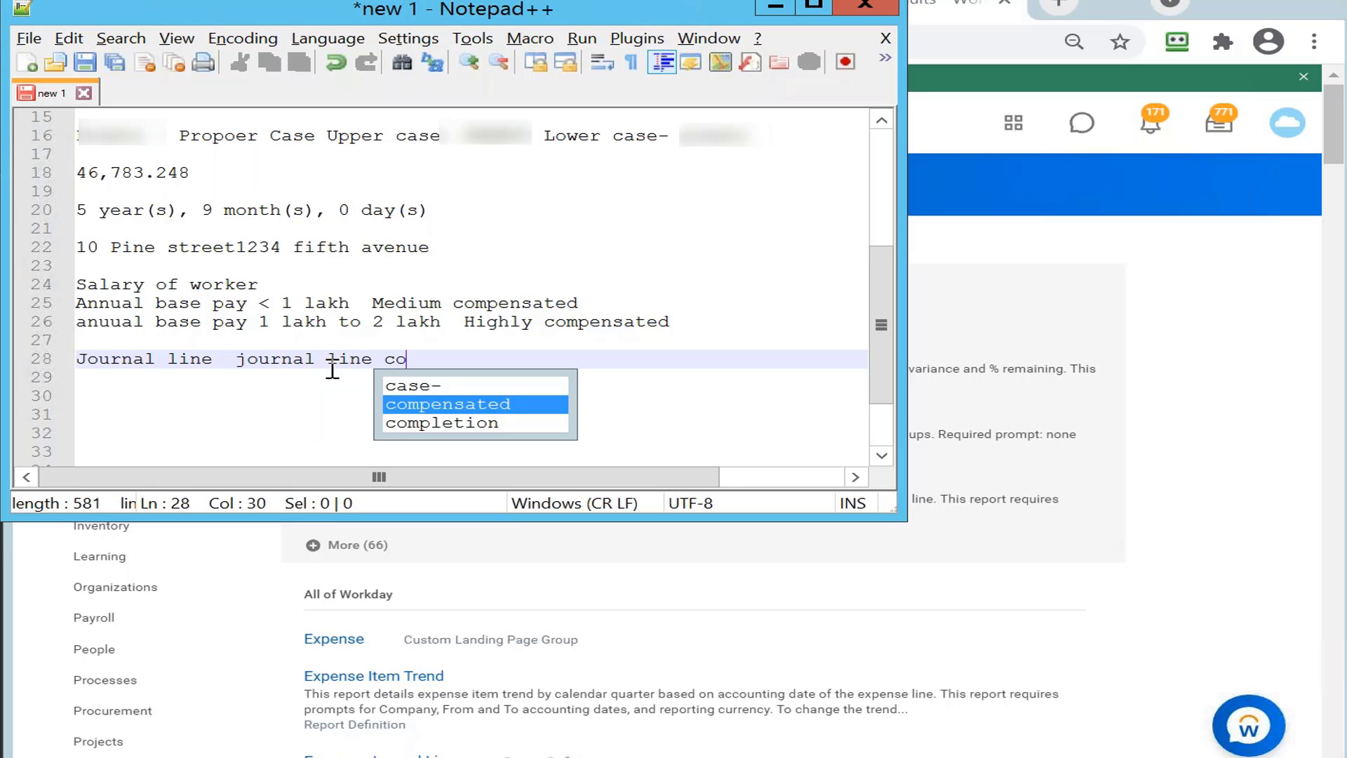
type("ng")
key("BackSpace")
type("tain ")
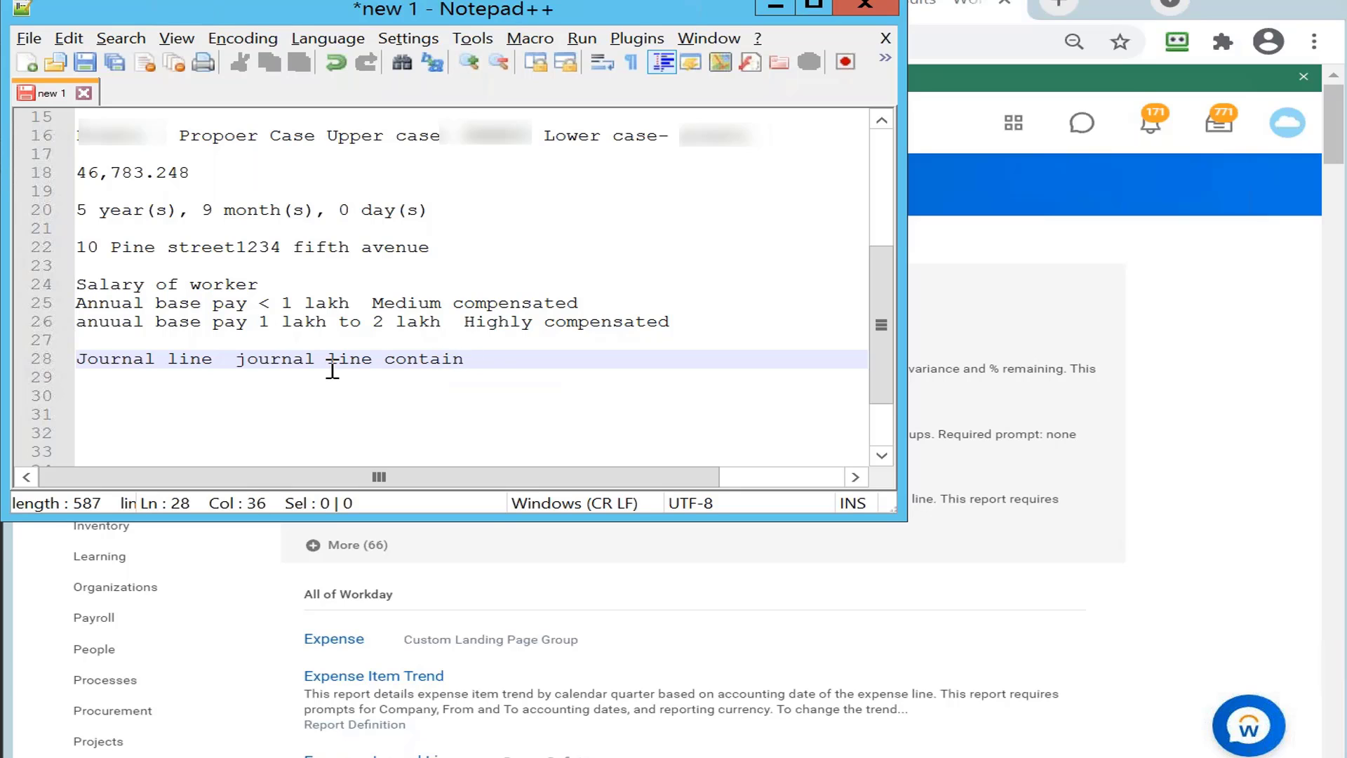
type("expense return the ")
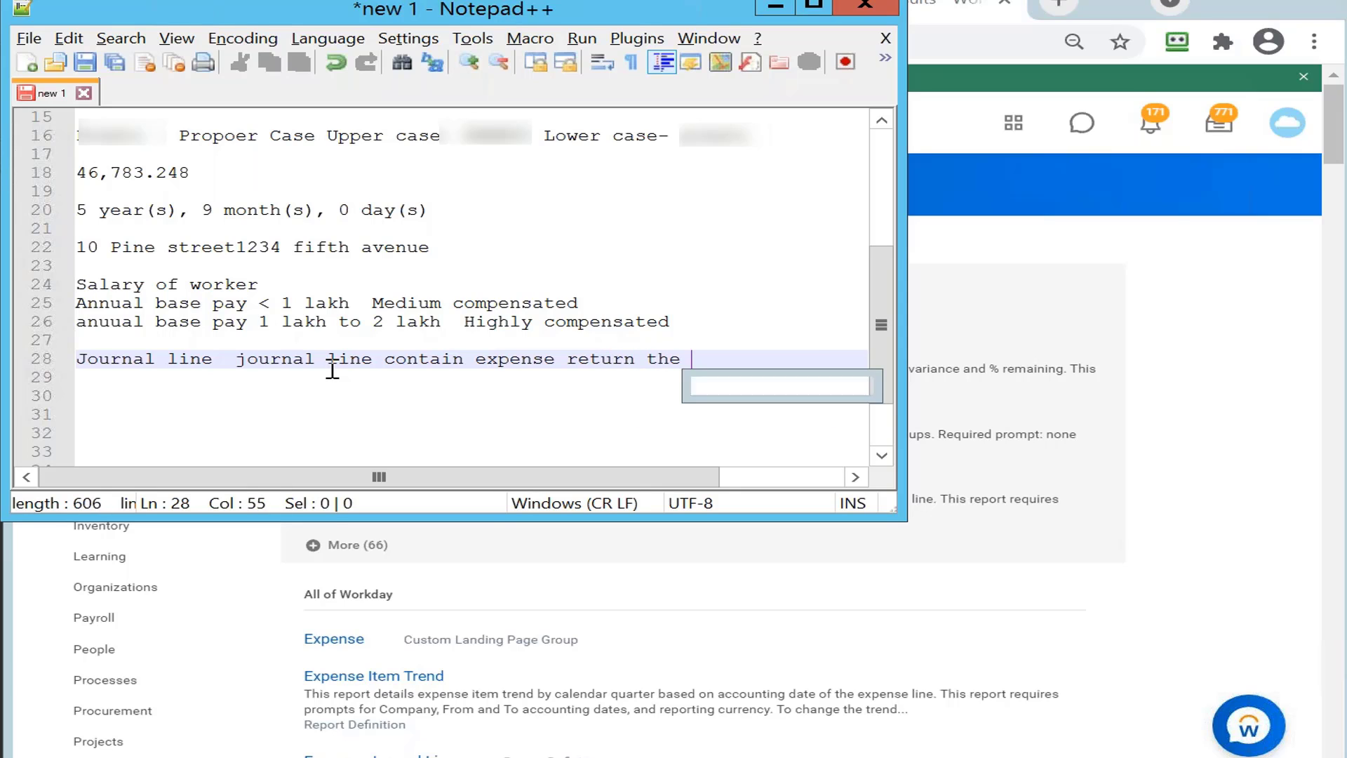
type("expense")
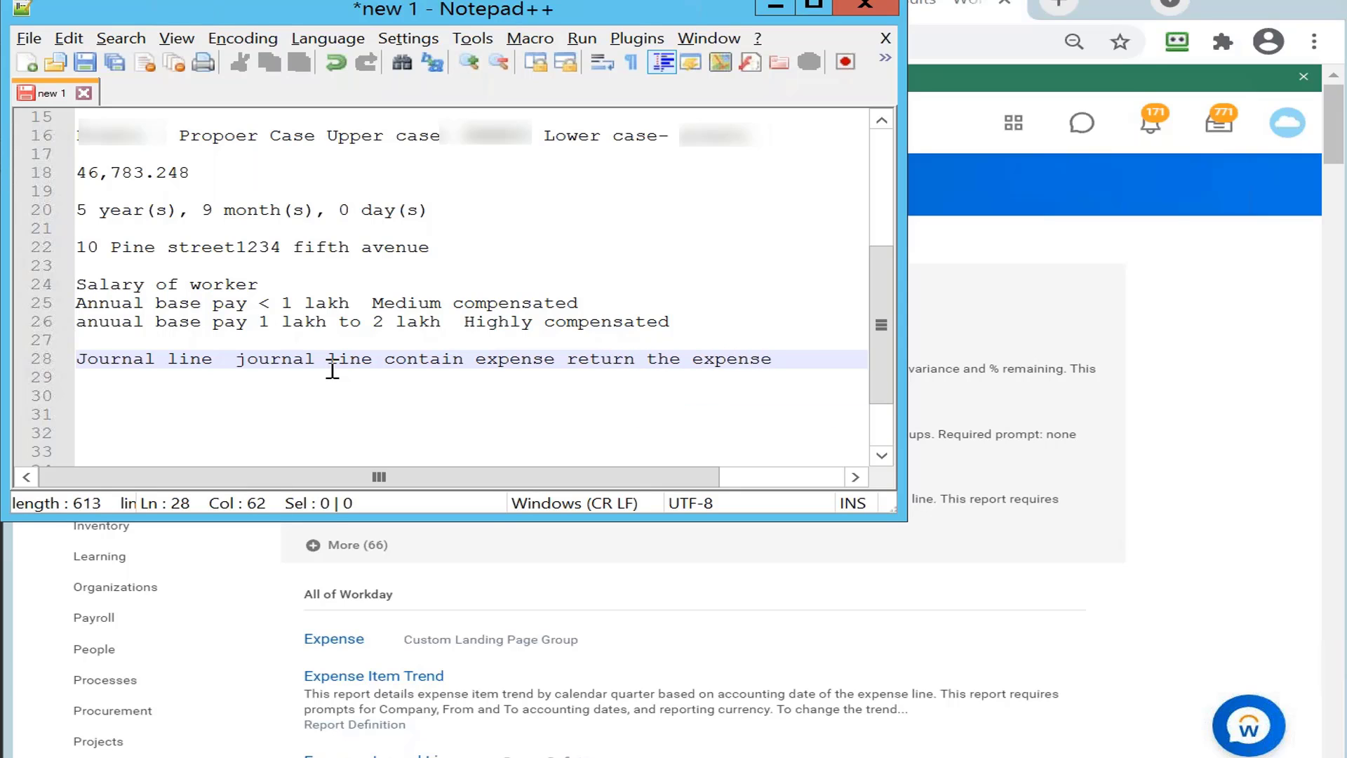
key("Return")
Step: Add the line 'Journal line contains revenue return the revenue', correcting the misspellings
type("J")
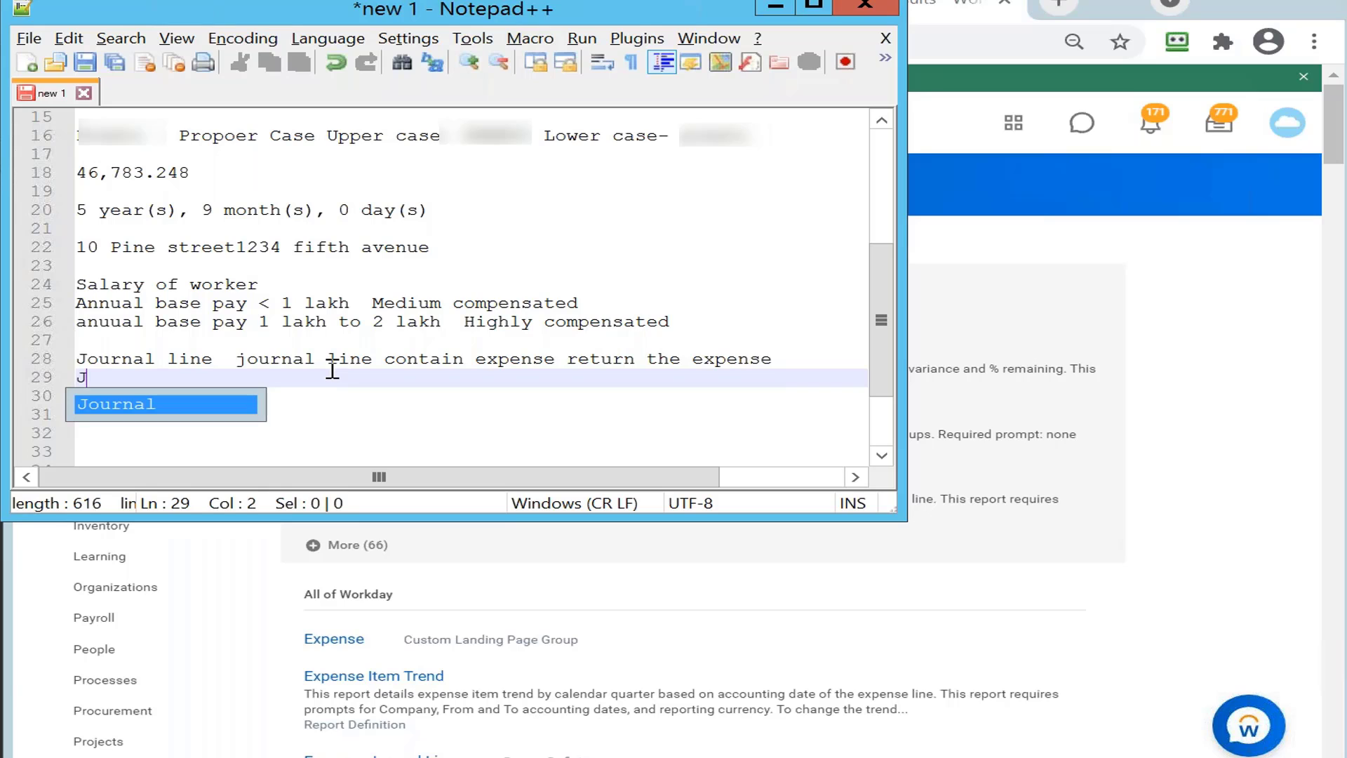
type("ournal li")
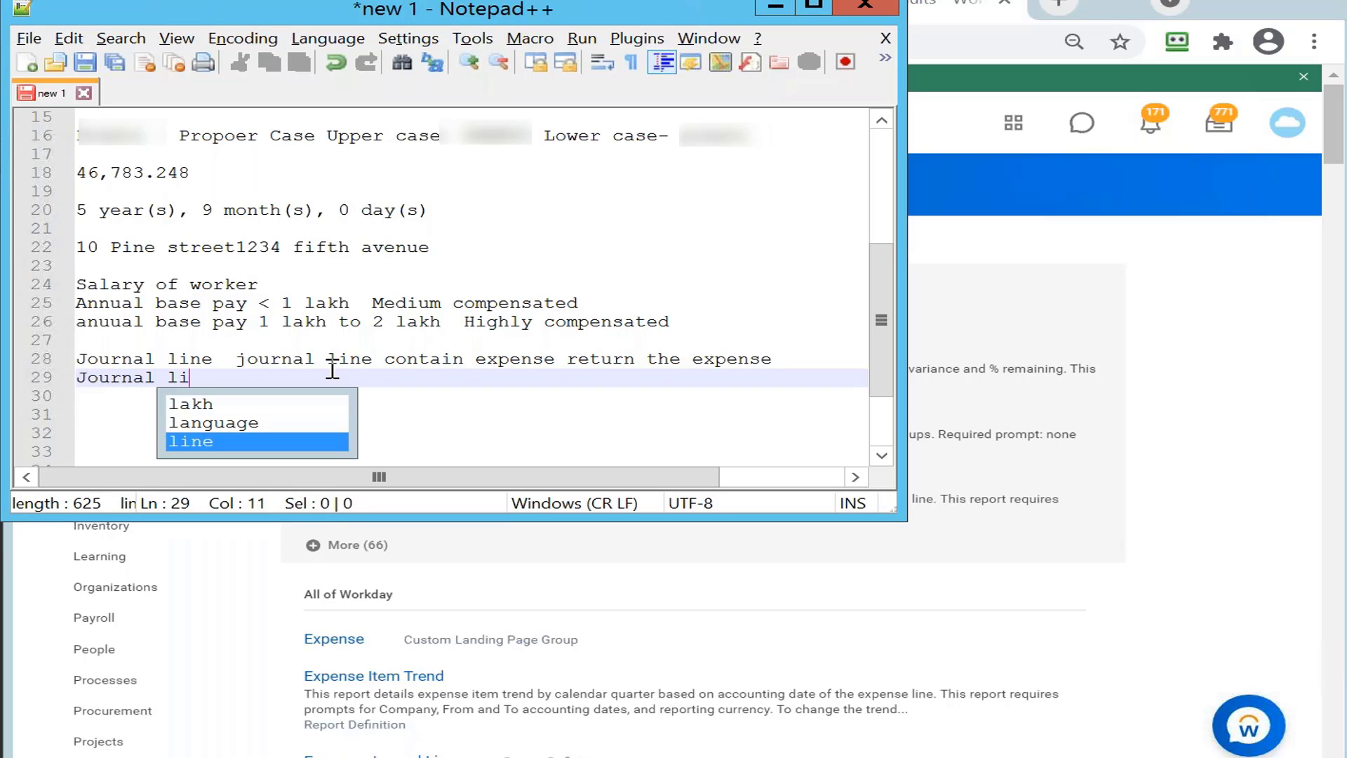
type("ne contains")
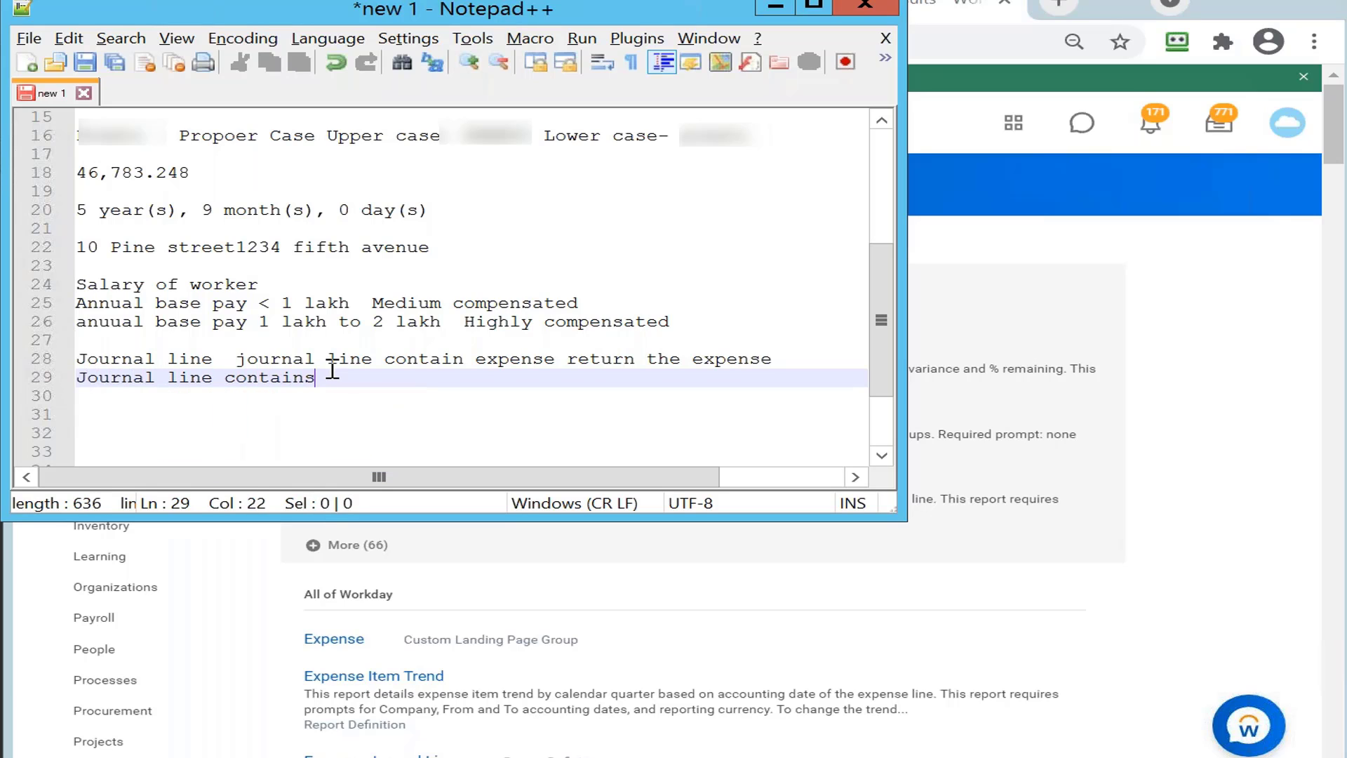
type(" reve")
key("BackSpace")
key("BackSpace")
type("venue return ")
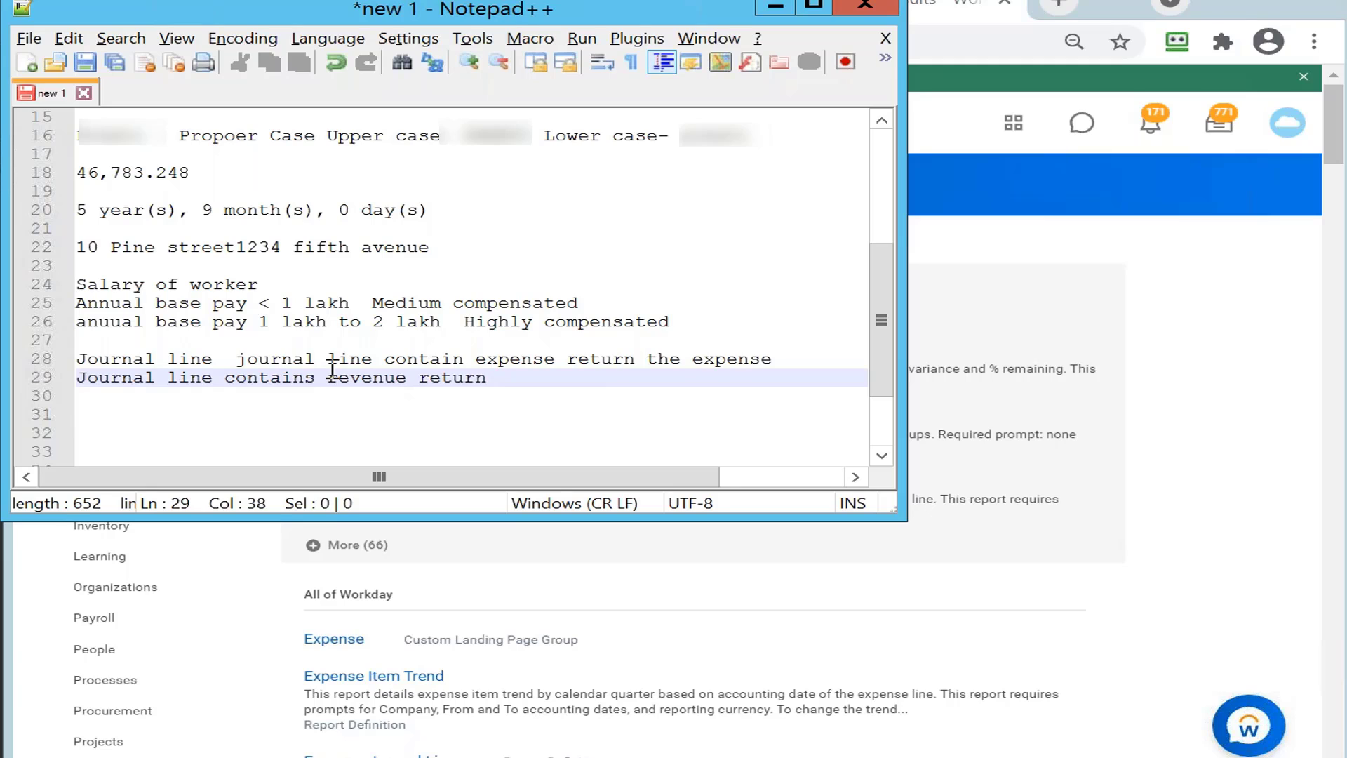
type("the revenue")
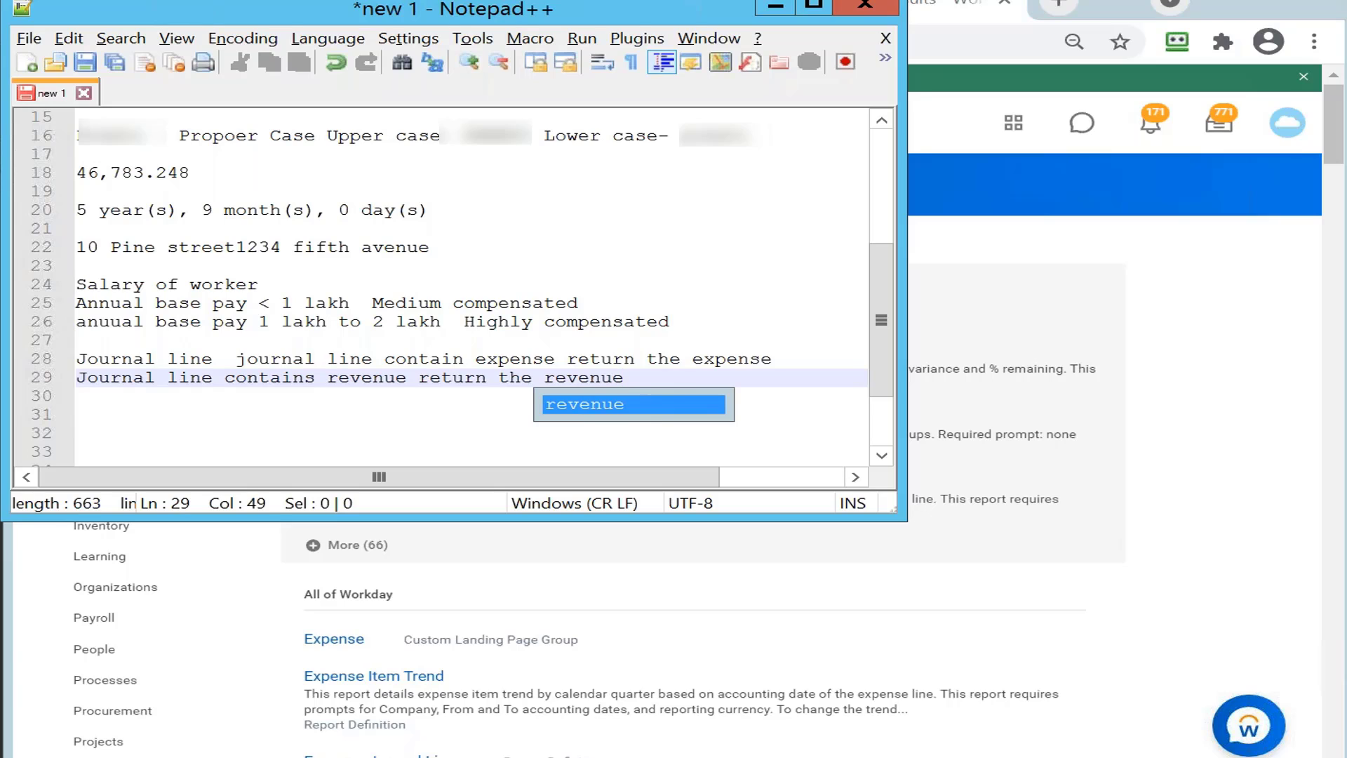
key("Escape")
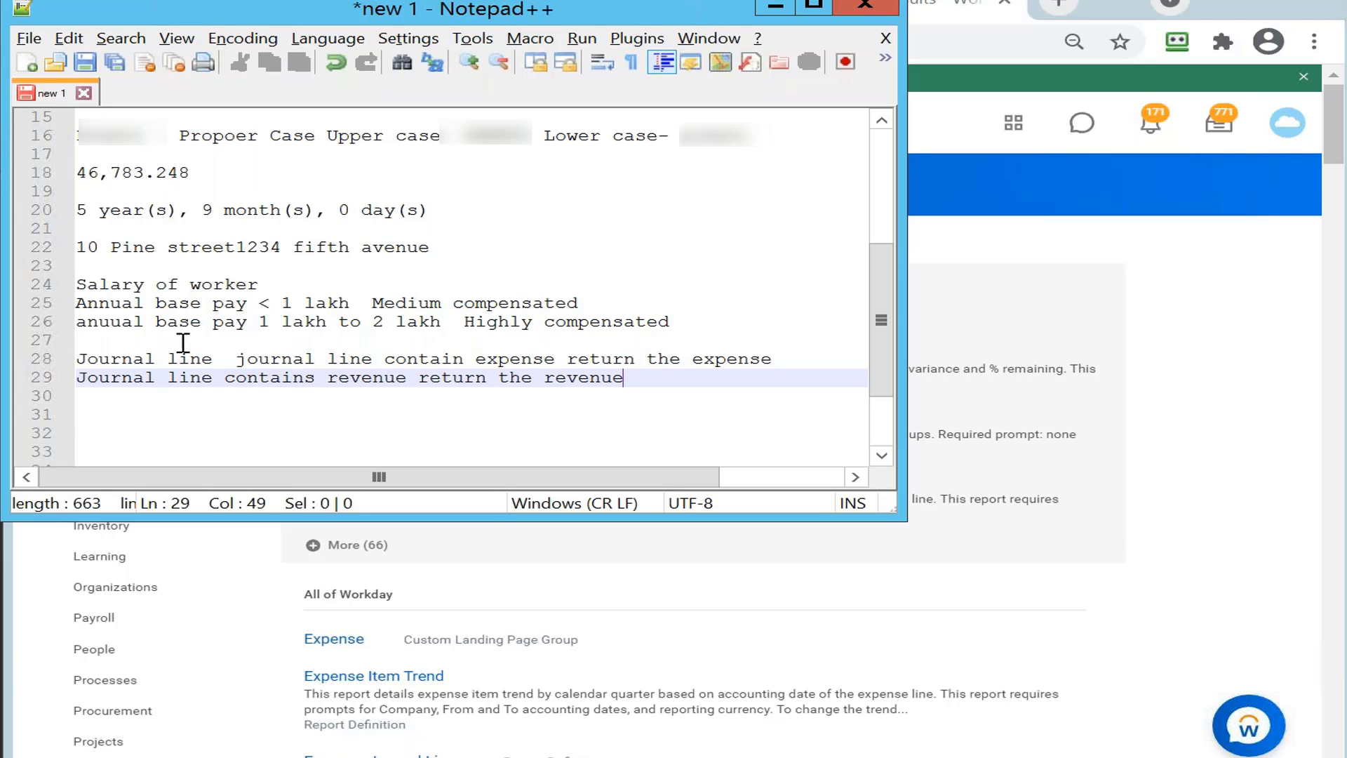
Step: Add an 'Activity' heading on line 27 and minimize Notepad++
left_click(143, 339)
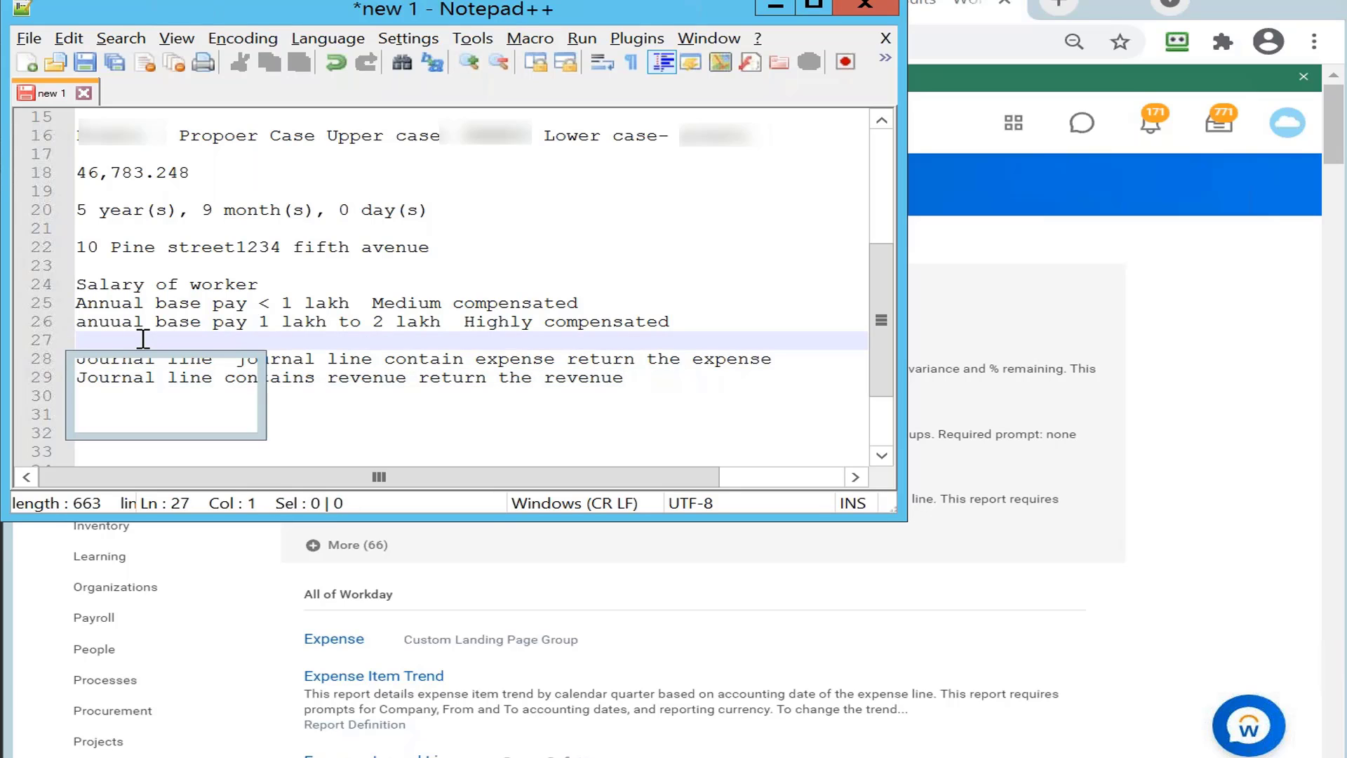
type("Activity")
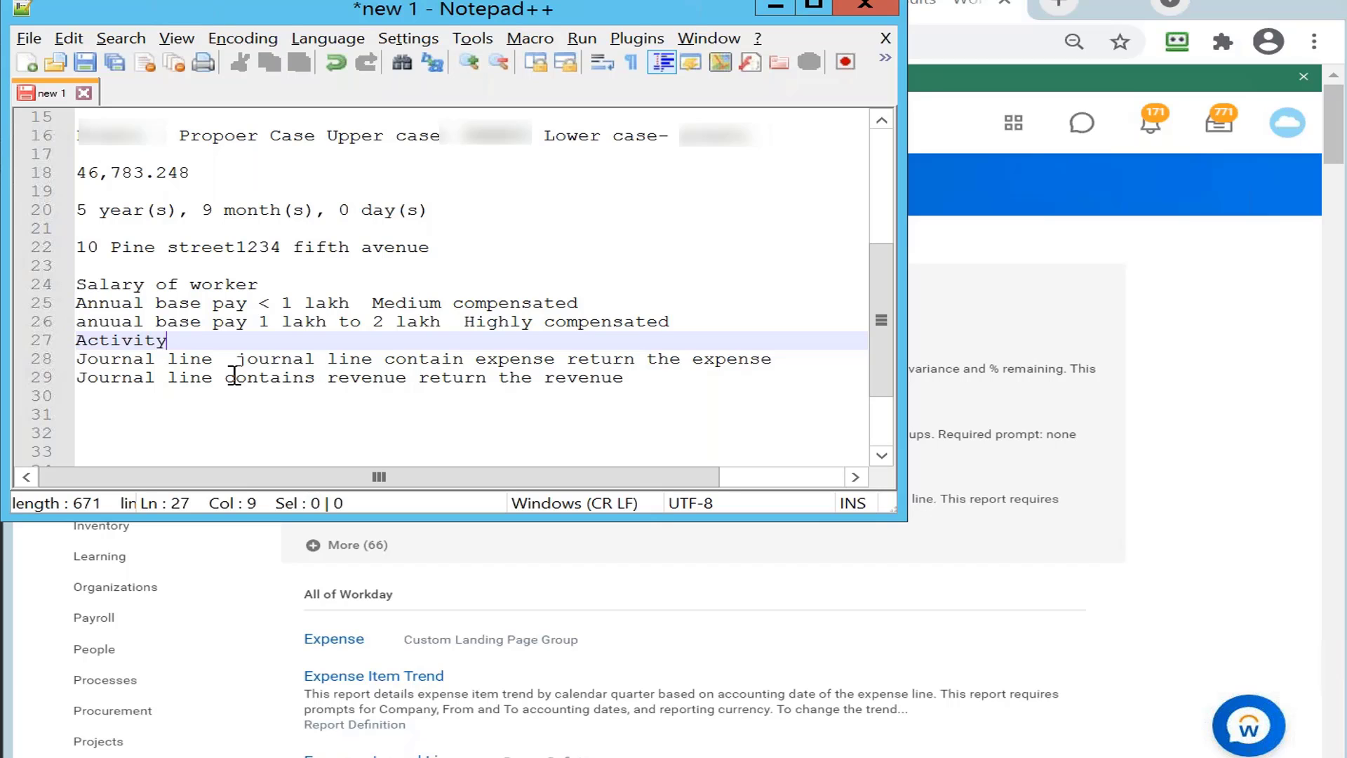
left_click(776, 10)
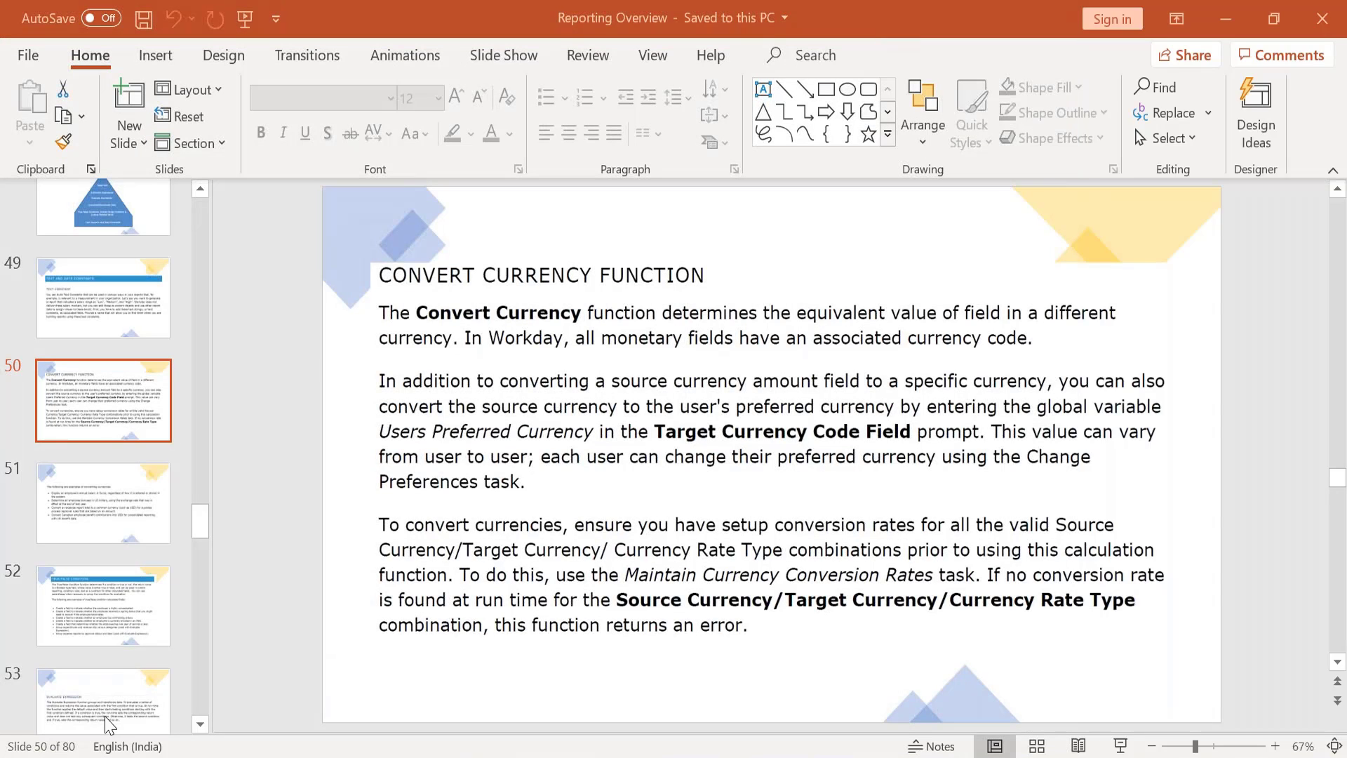
Step: Page through the deck's slide thumbnails to the Lookup Related Value slide
key("Down")
key("Down")
key("Down")
key("Down")
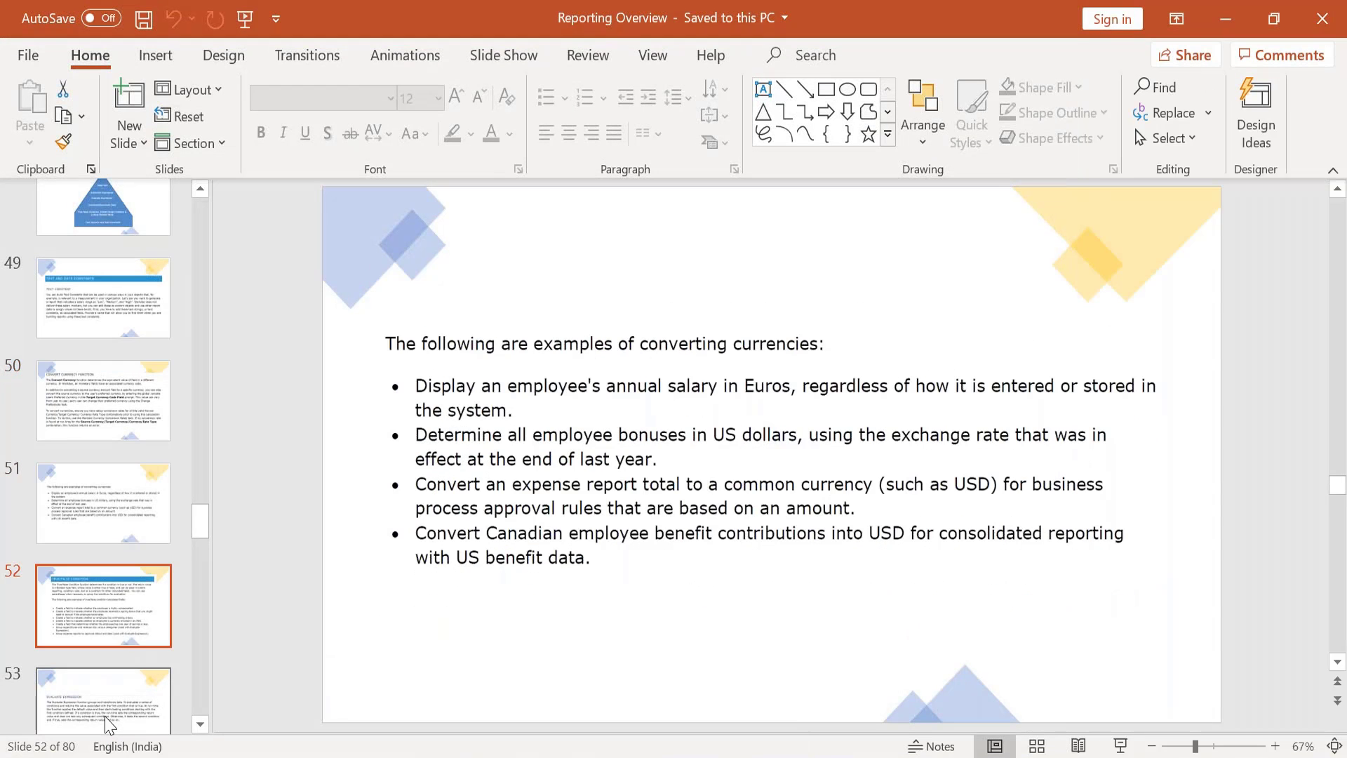
key("Down")
key("Down")
key("Down")
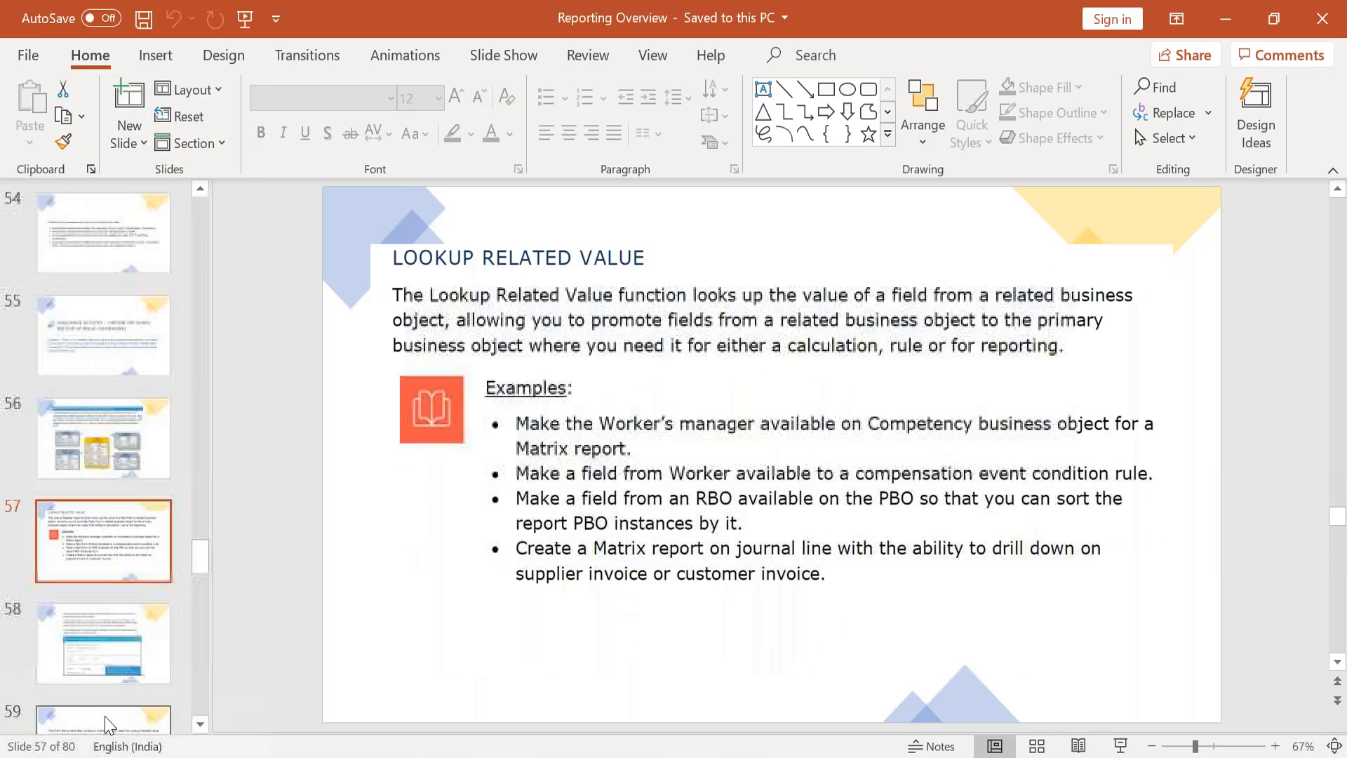
key("Up")
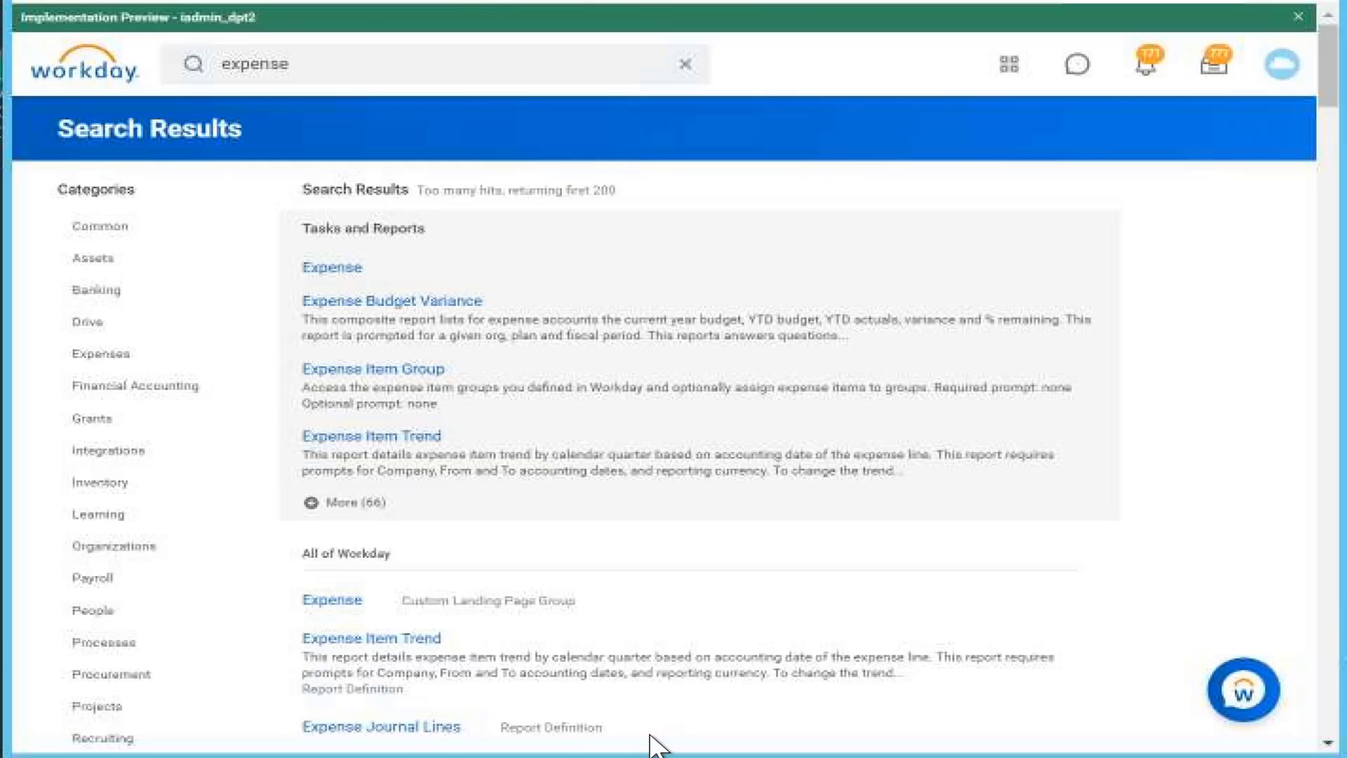
Step: Add the lines 'Worker BO' and 'Position close date position BO' below the journal notes
key("alt+Tab")
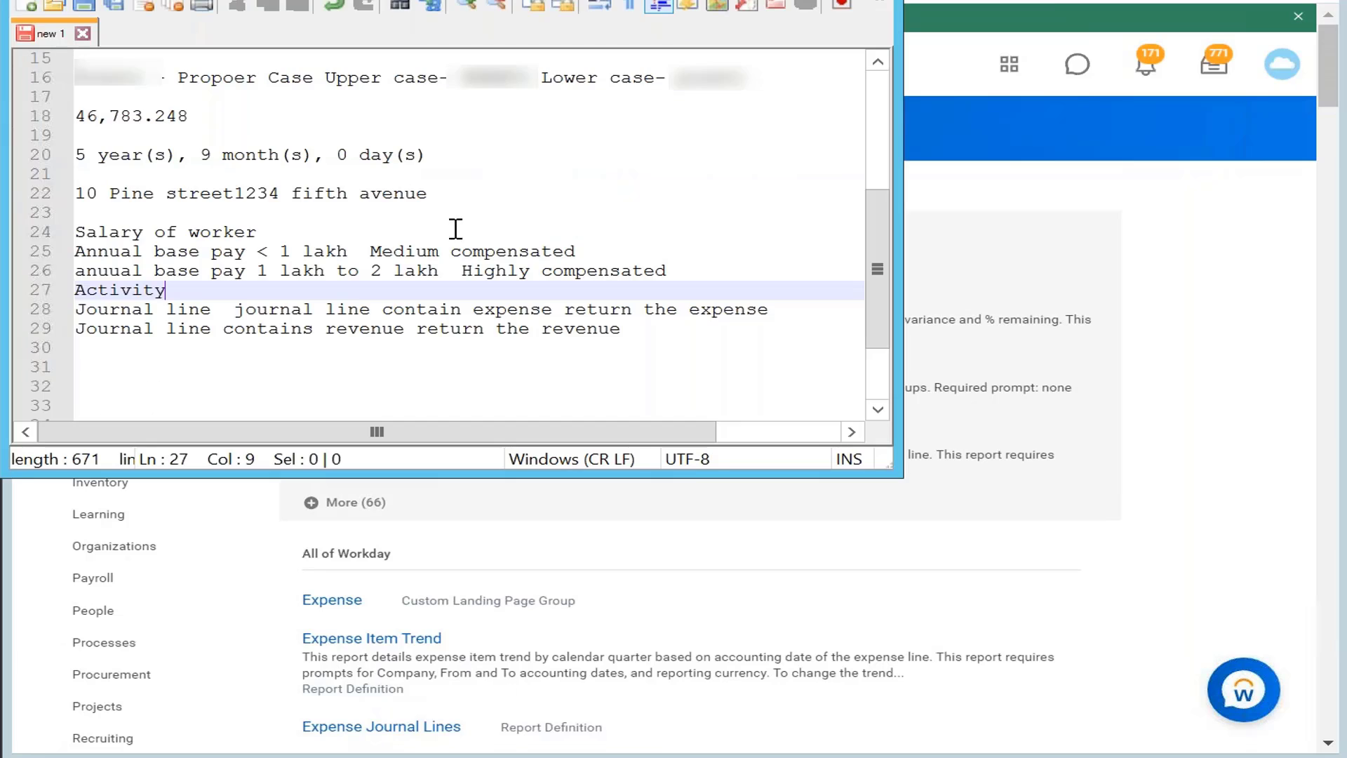
left_click(630, 331)
key("Return")
key("Return")
type("Worker")
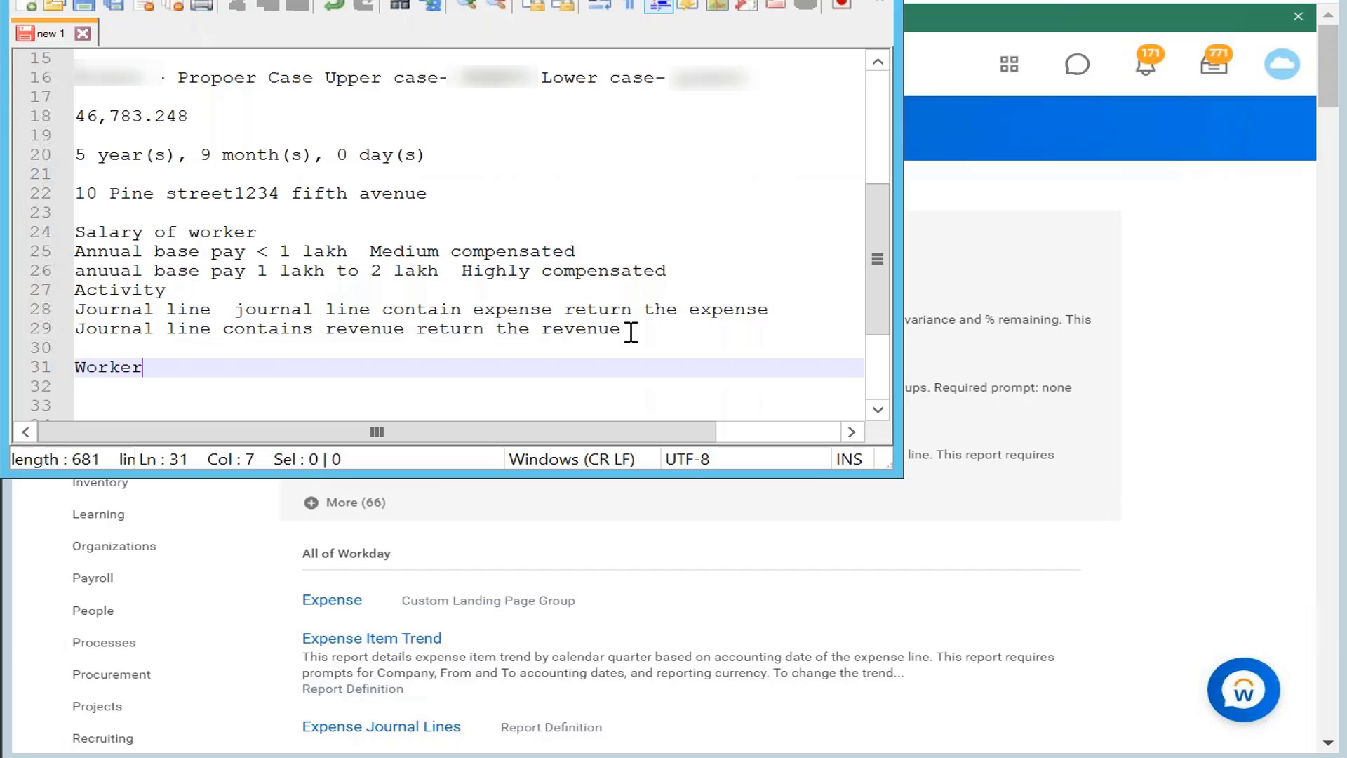
key("Return")
type("Pos")
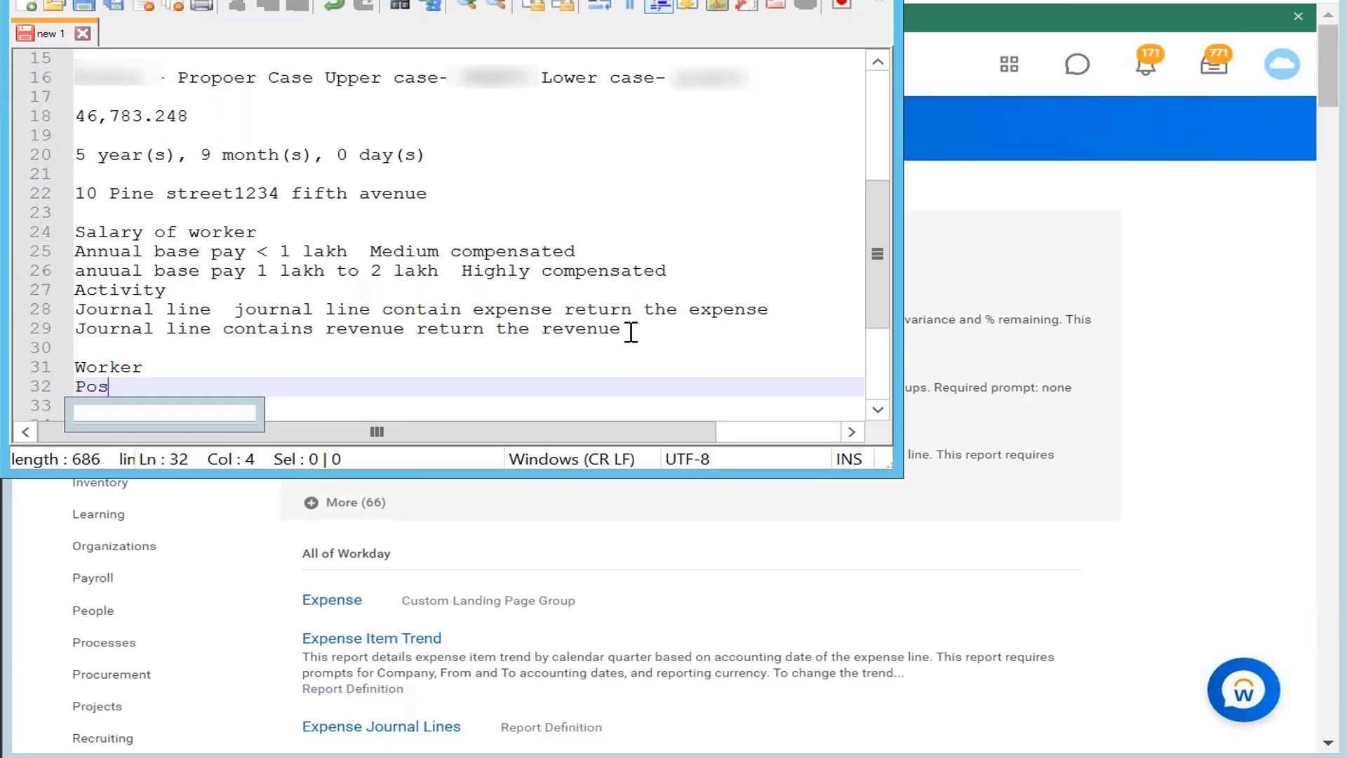
type("ition close d")
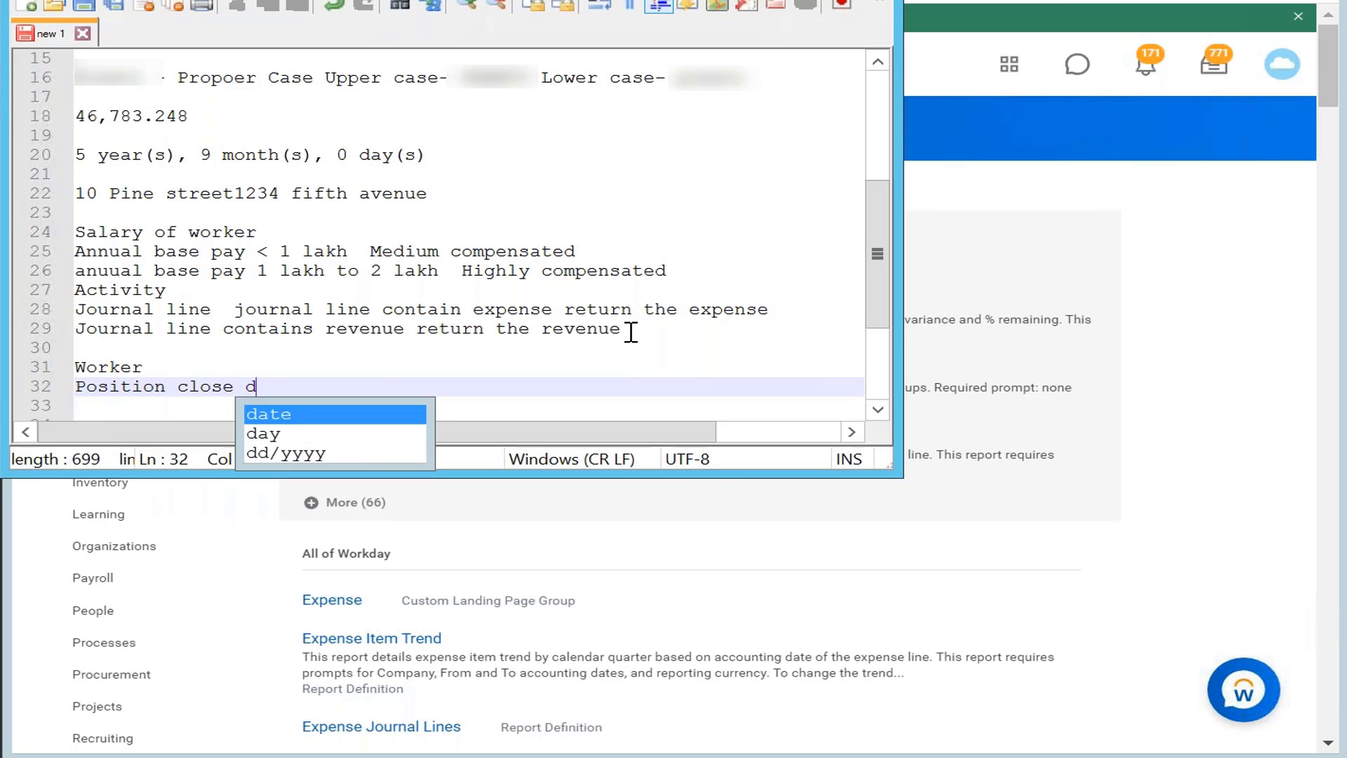
type("ate ")
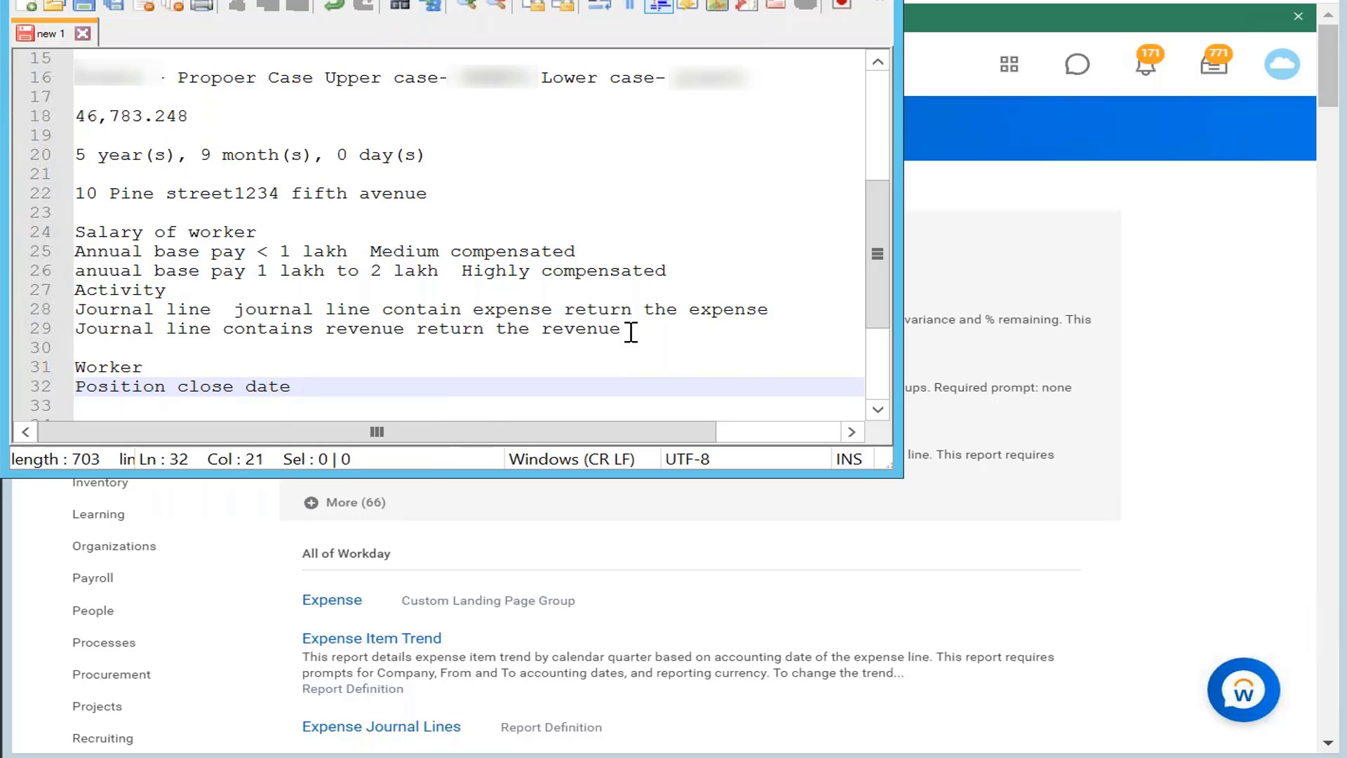
type("position ")
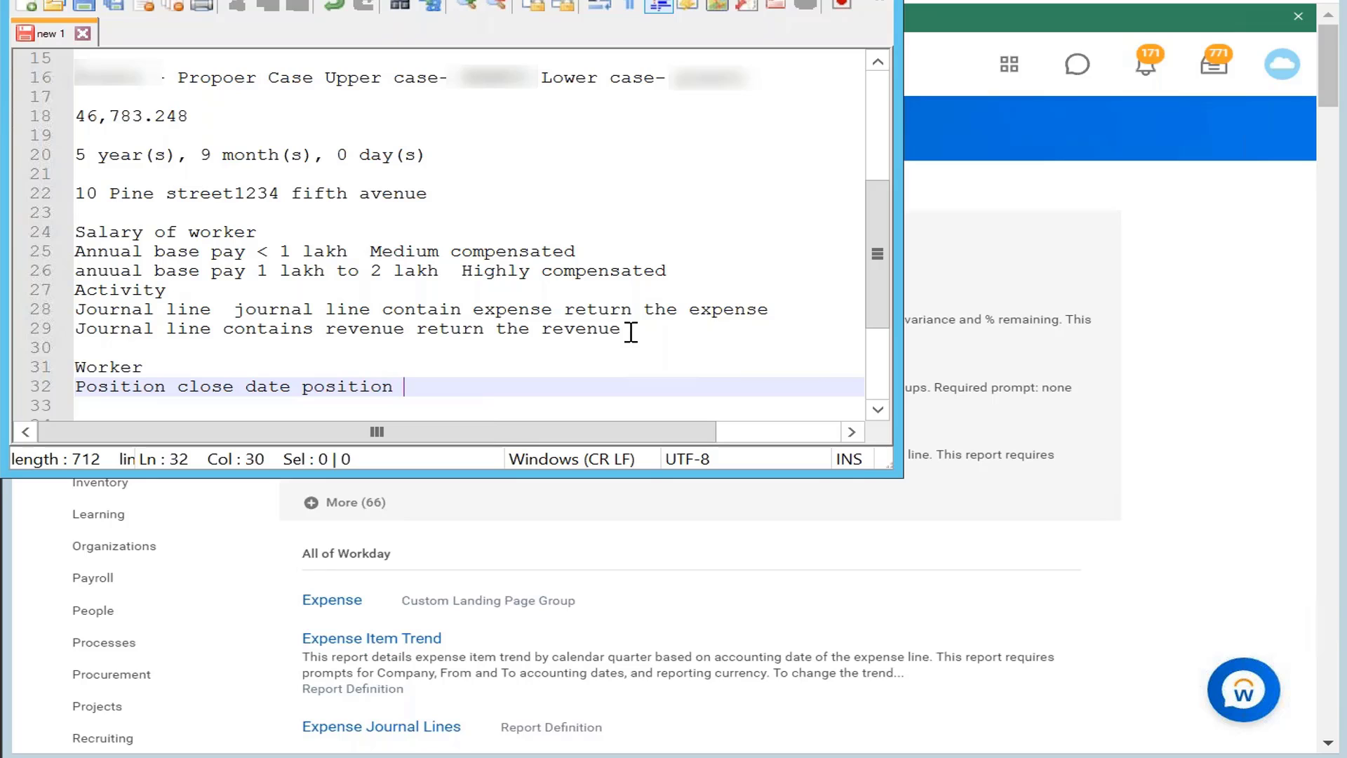
type("BO")
left_click(193, 365)
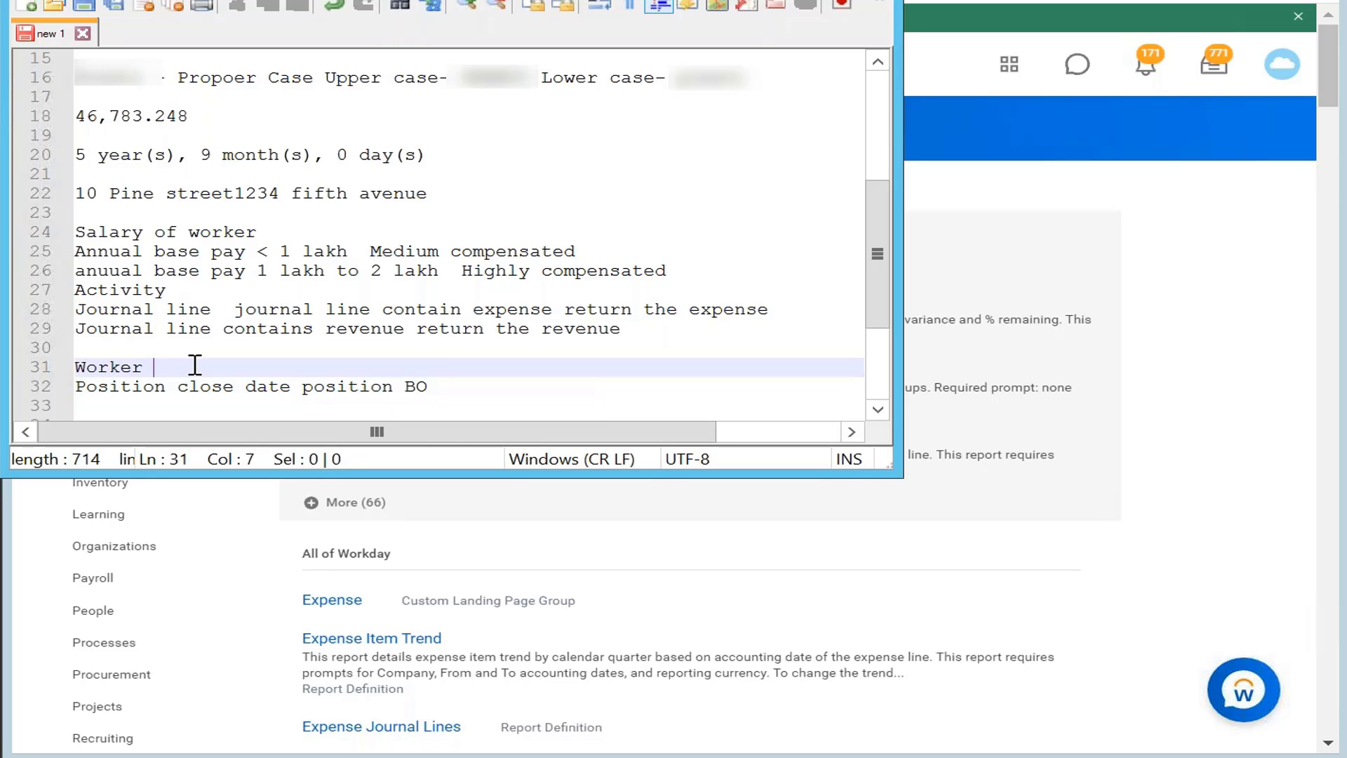
type("BO")
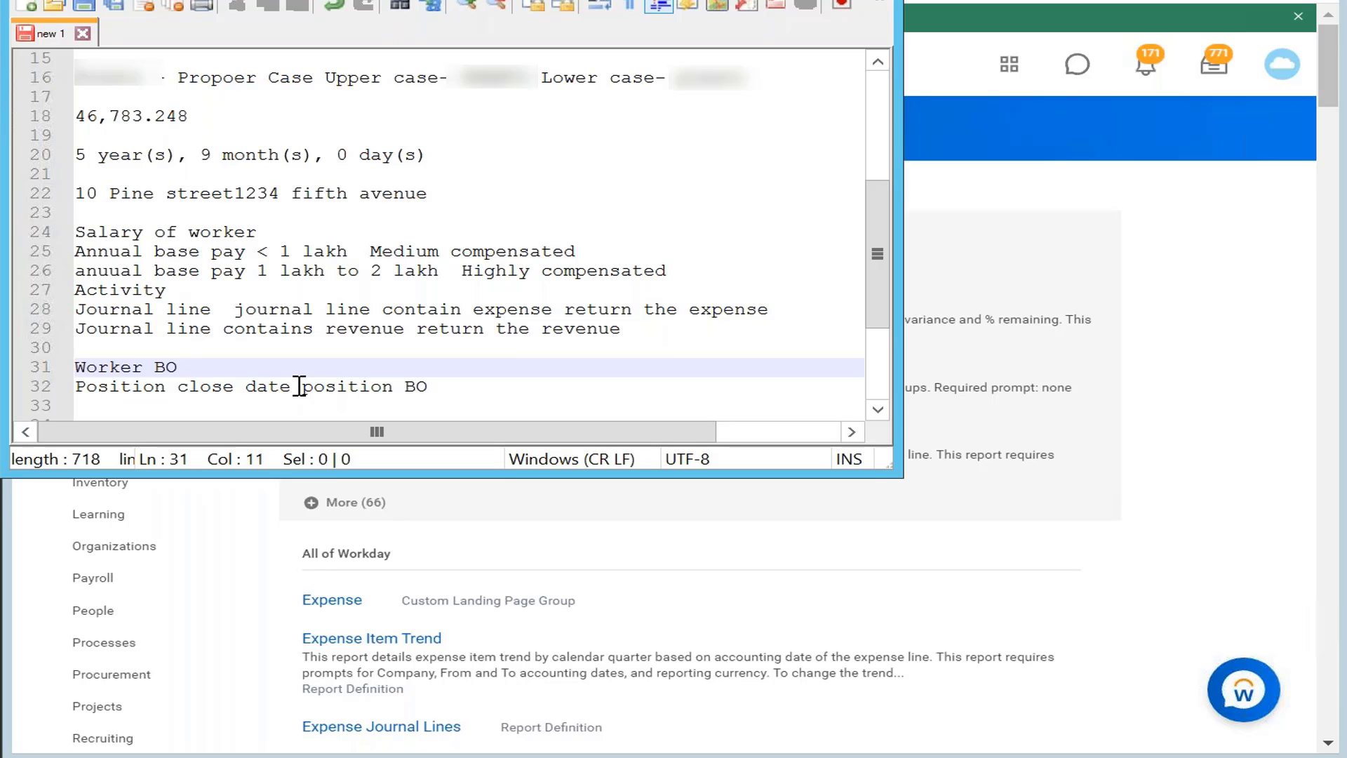
Step: Add the note 'Lookup related value: it lets you bring fields on single instance', then show slide 56
left_click(462, 385)
key("Return")
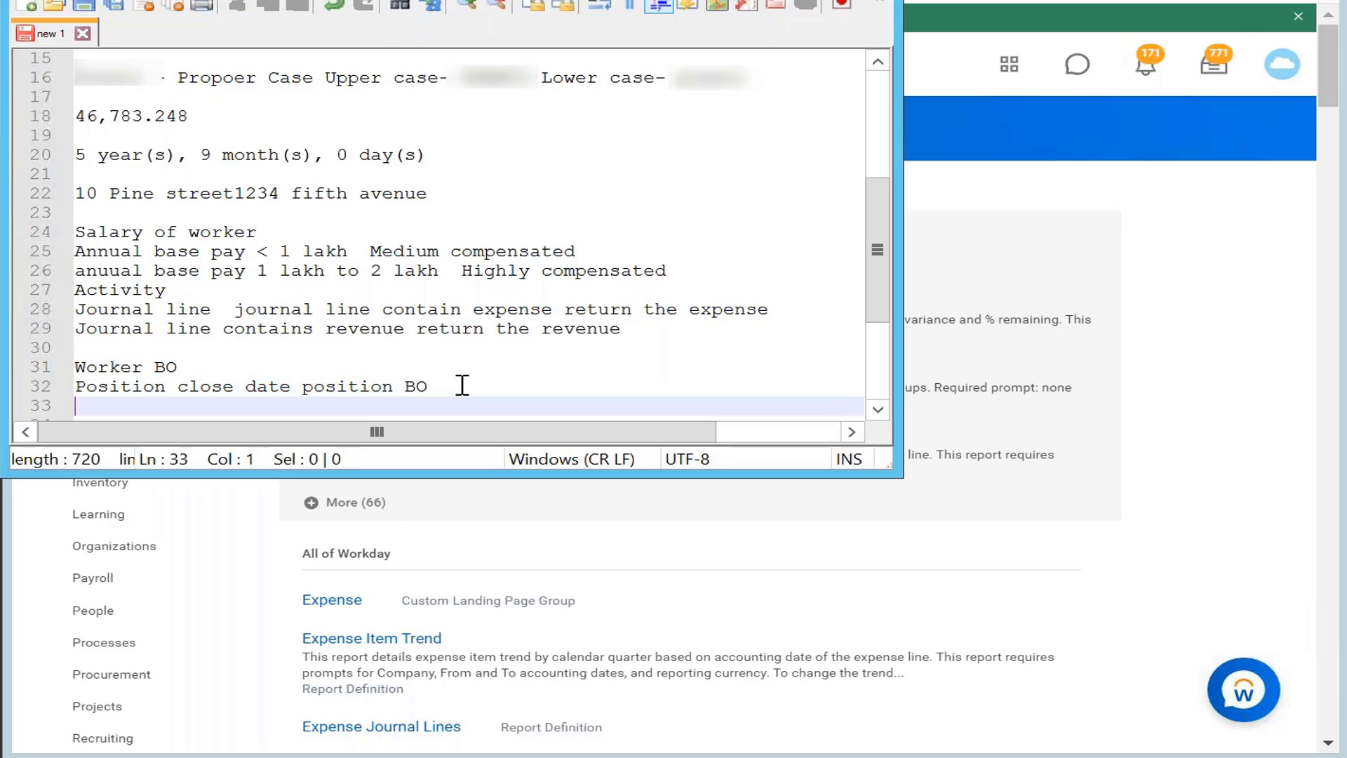
type("Lookup related value")
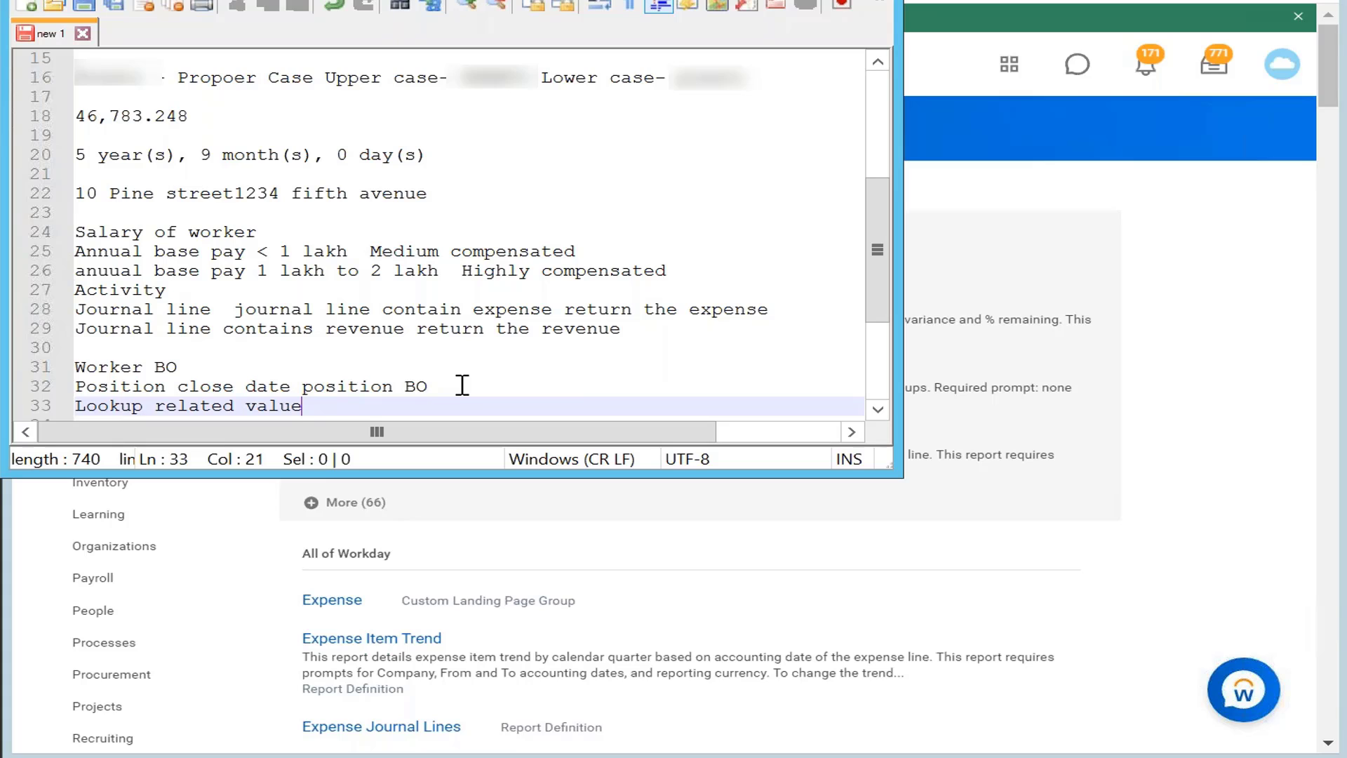
type(": it ")
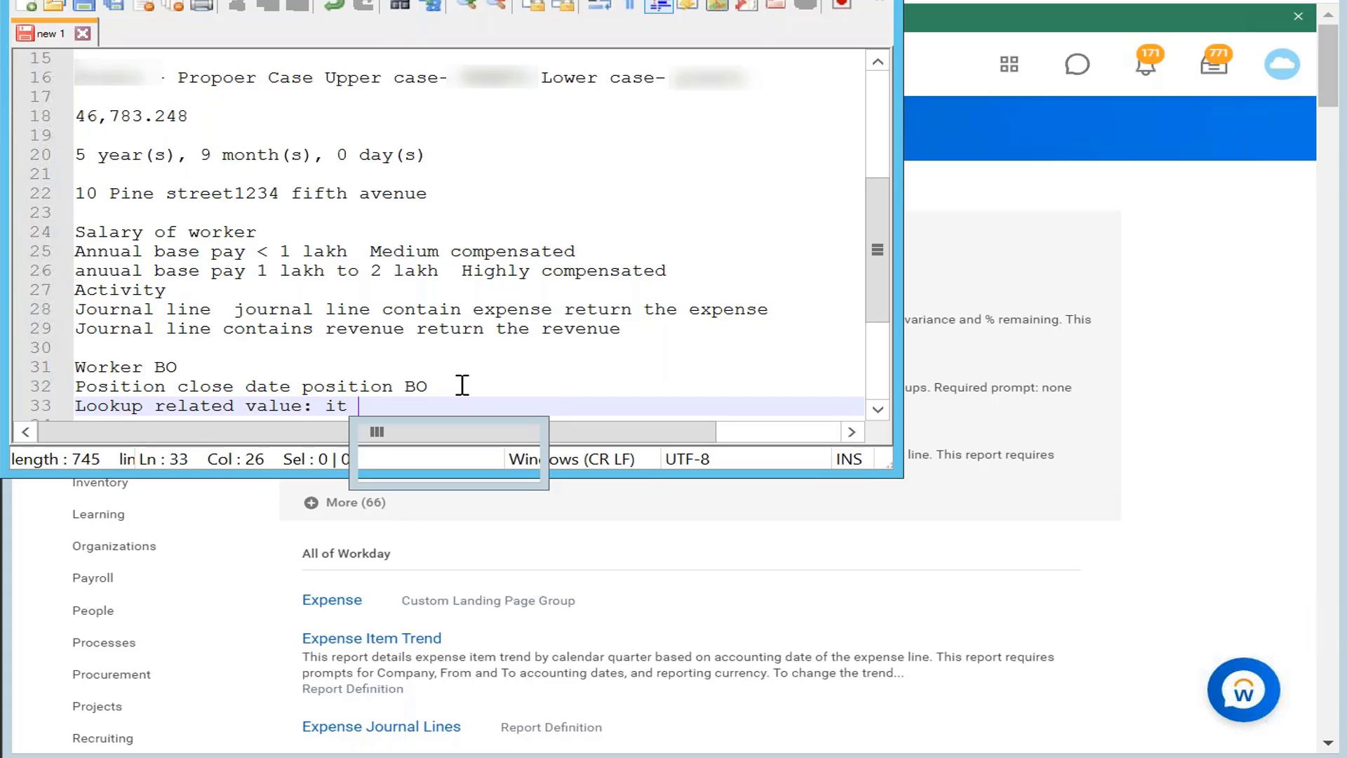
type("lets you bri")
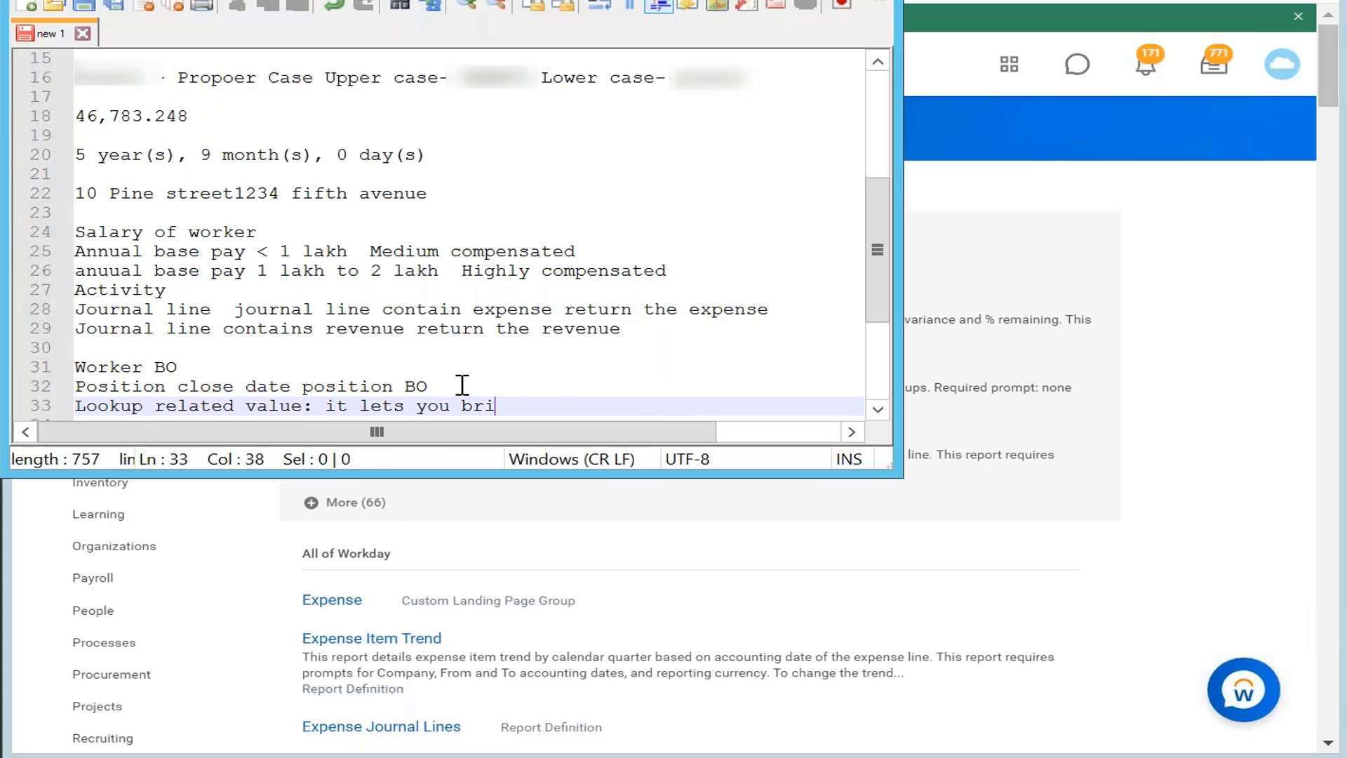
type("ng singles ")
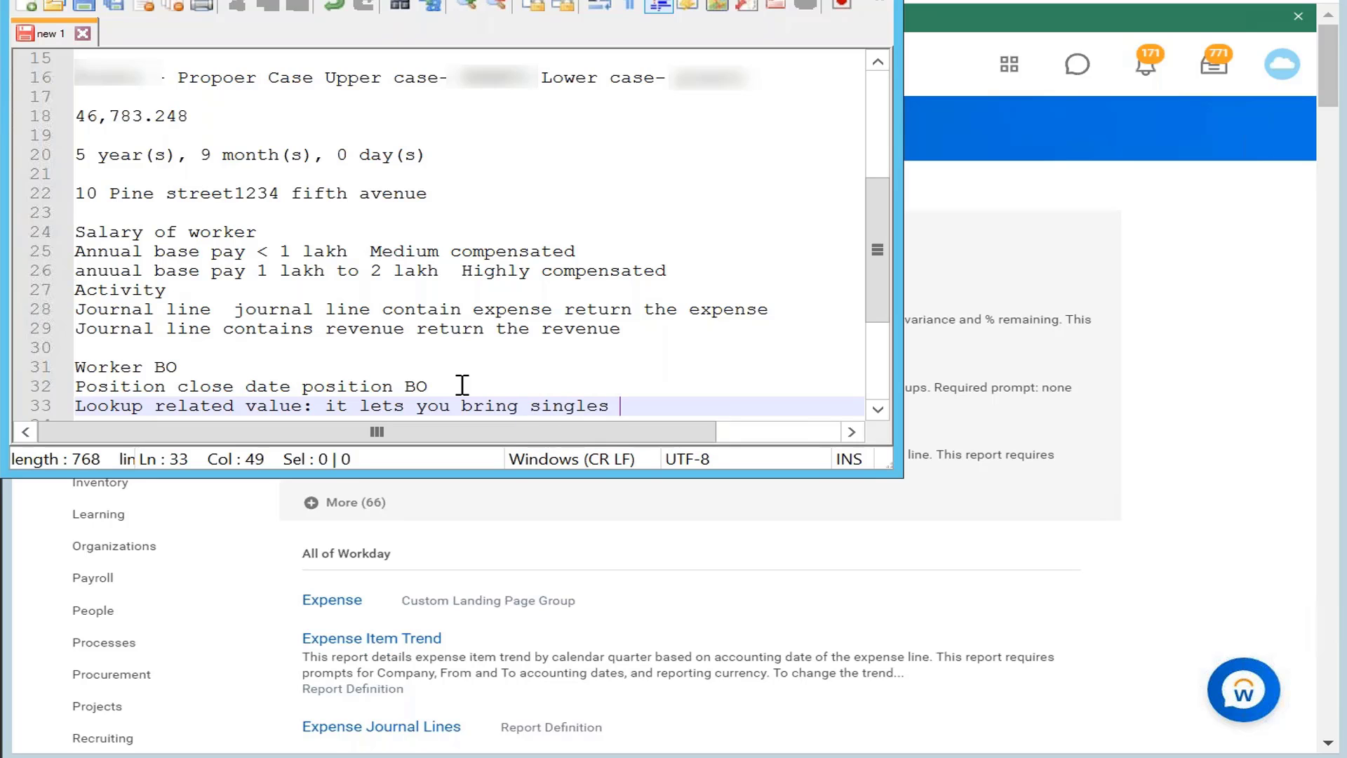
type("instance")
key("BackSpace")
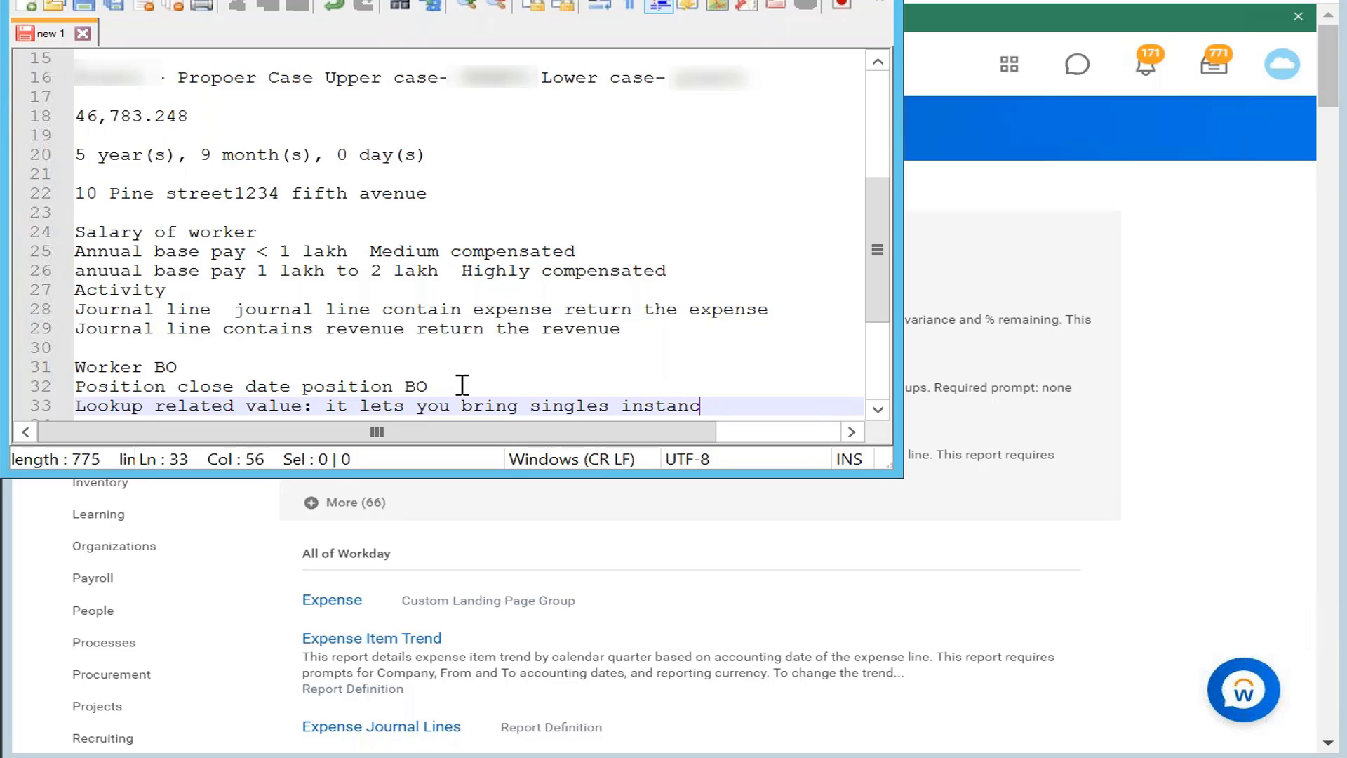
key("BackSpace")
key("BackSpace")
key("BackSpace")
key("BackSpace")
key("BackSpace")
key("BackSpace")
key("BackSpace")
key("BackSpace")
key("BackSpace")
key("BackSpace")
type("e")
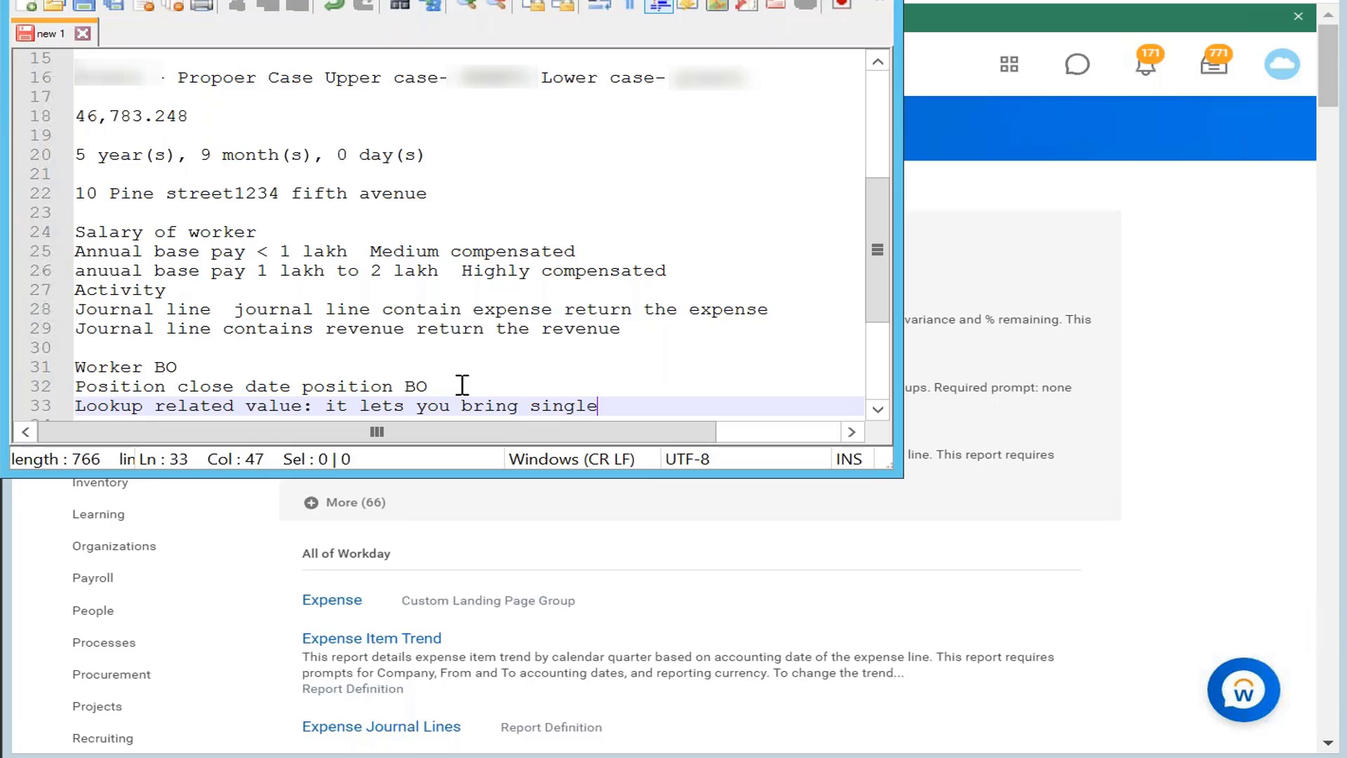
key("BackSpace")
key("BackSpace")
key("BackSpace")
key("BackSpace")
key("BackSpace")
key("BackSpace")
type("fields on ")
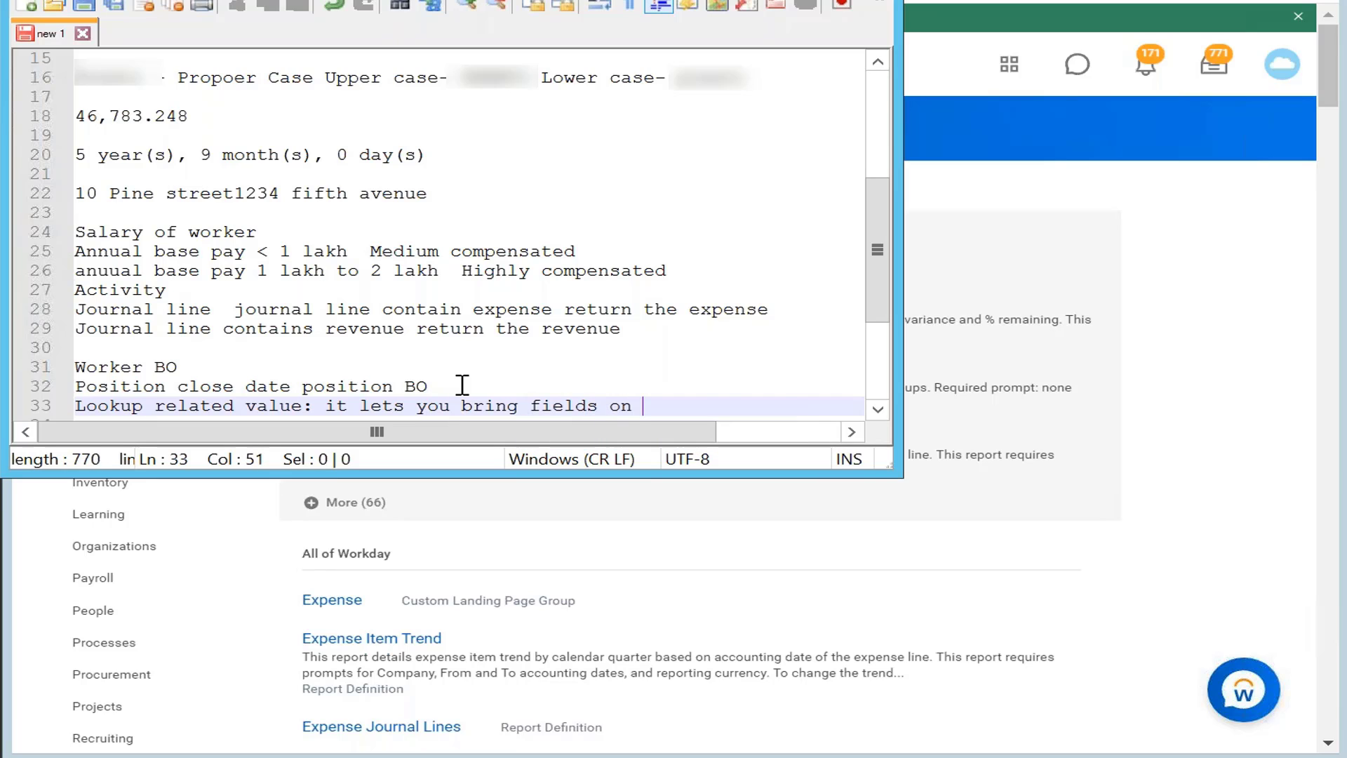
type("single ins")
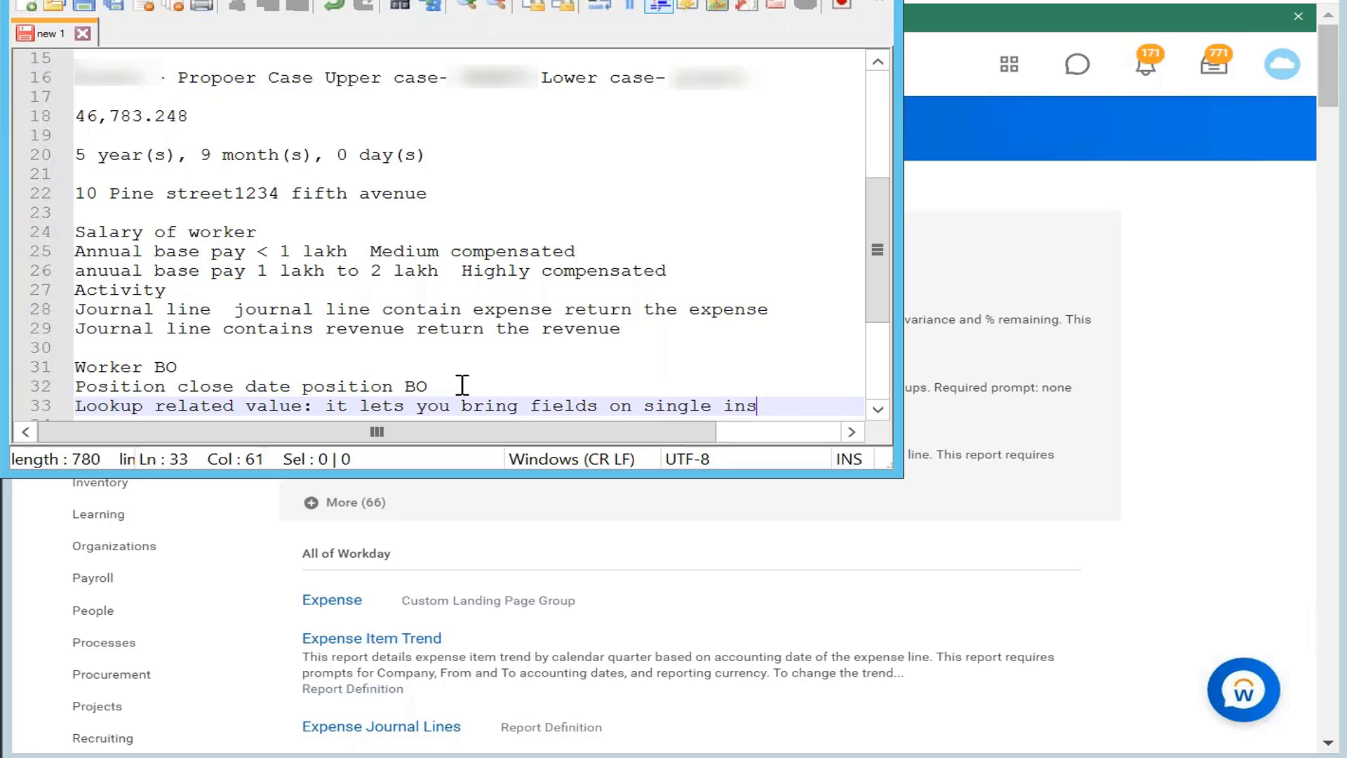
type("tance")
left_click(885, 18)
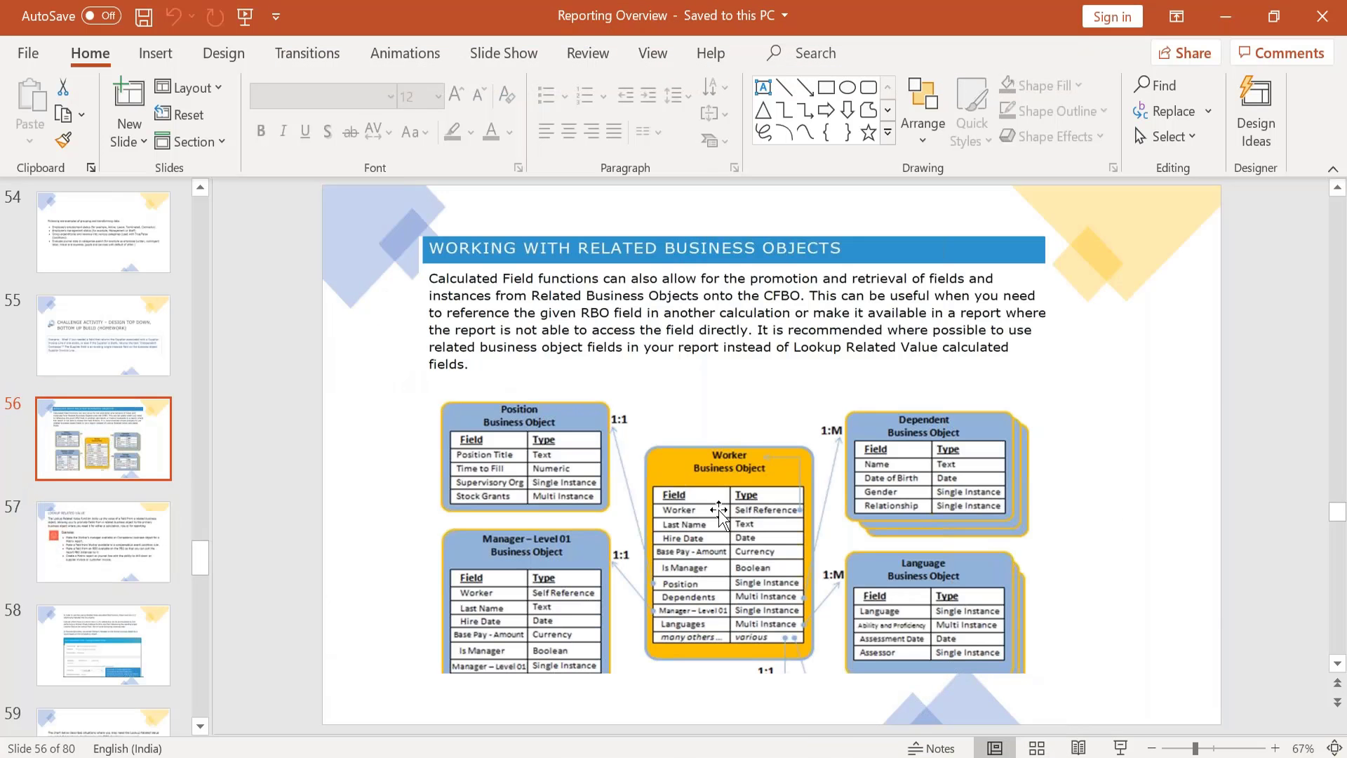